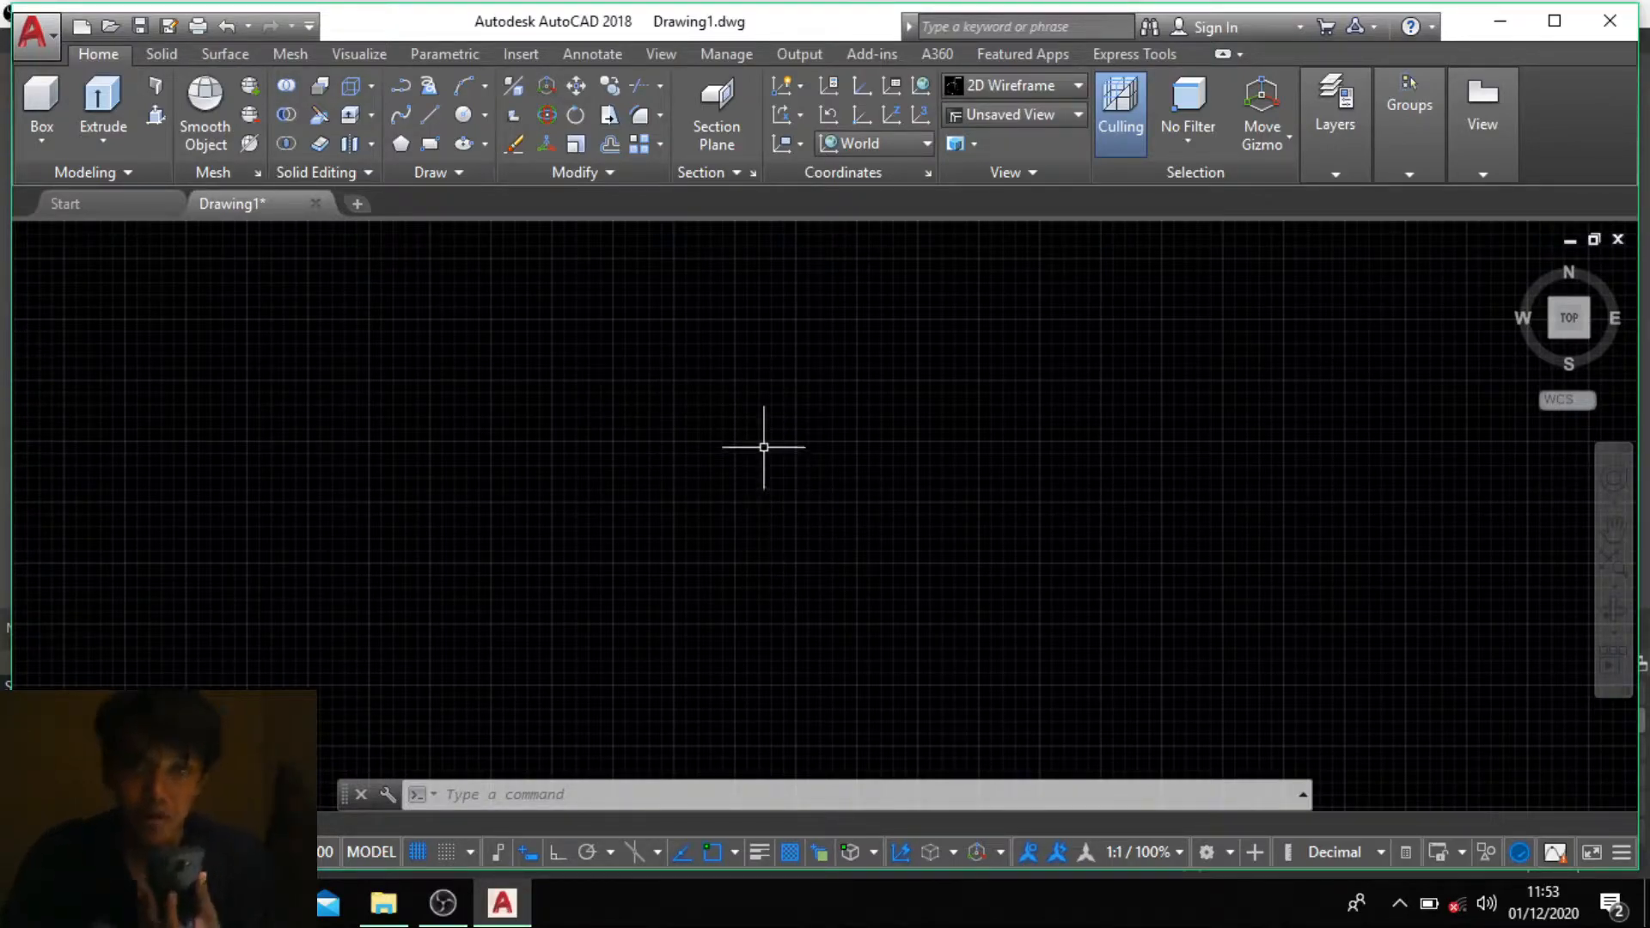
scroll(765, 446, down, 2)
scroll(767, 469, up, 2)
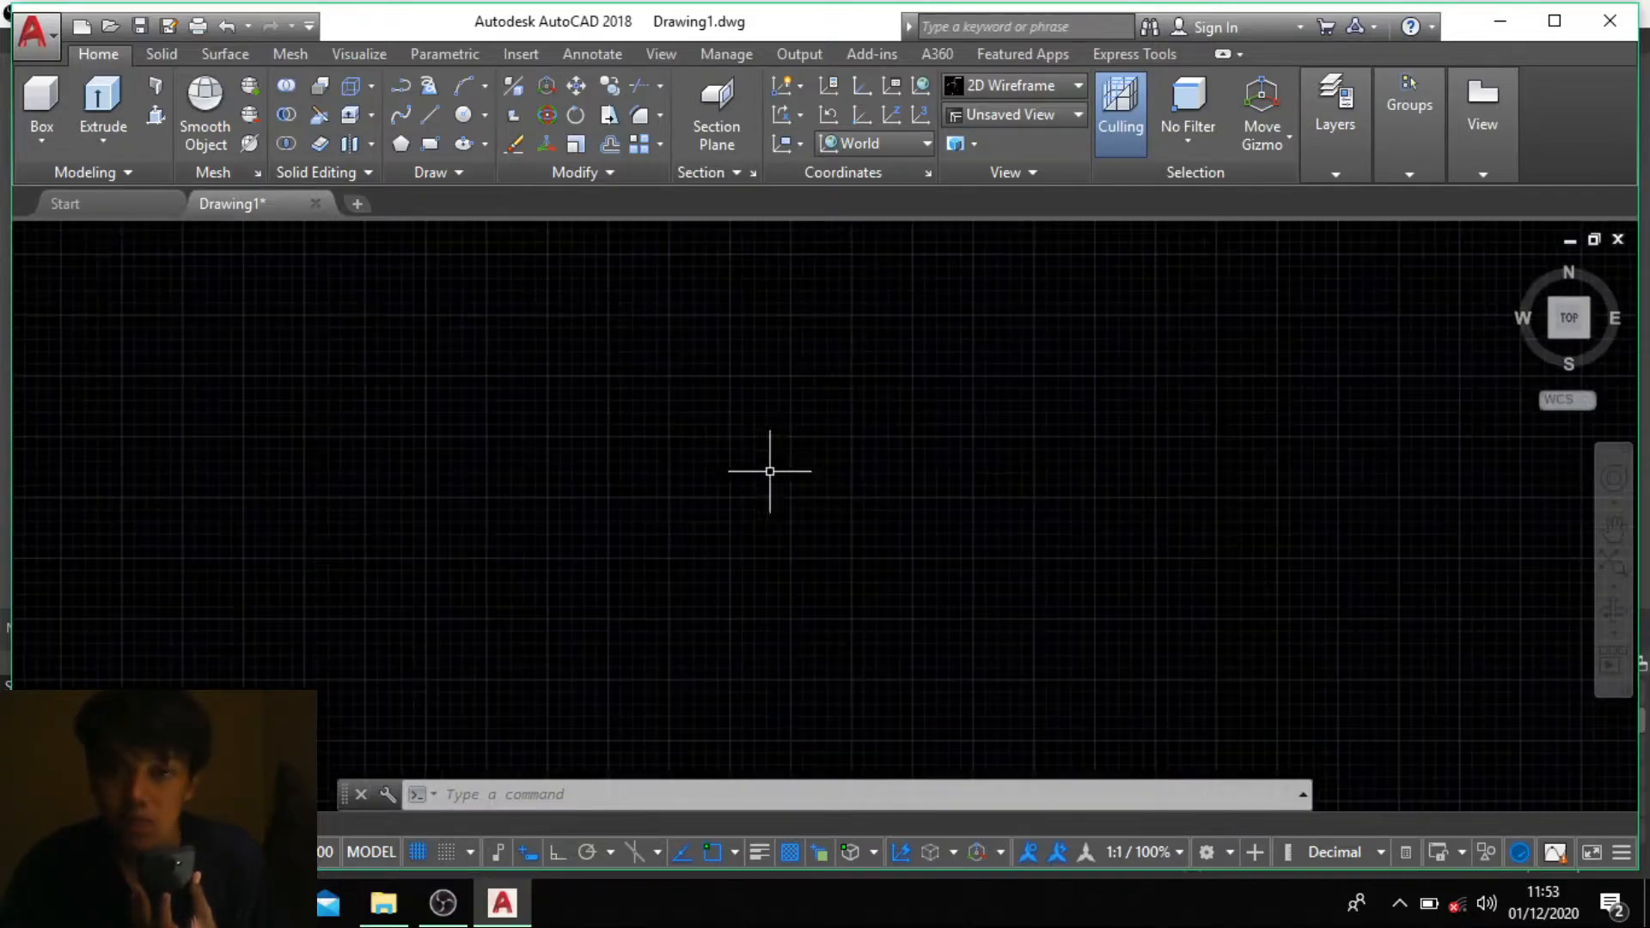
scroll(846, 412, down, 2)
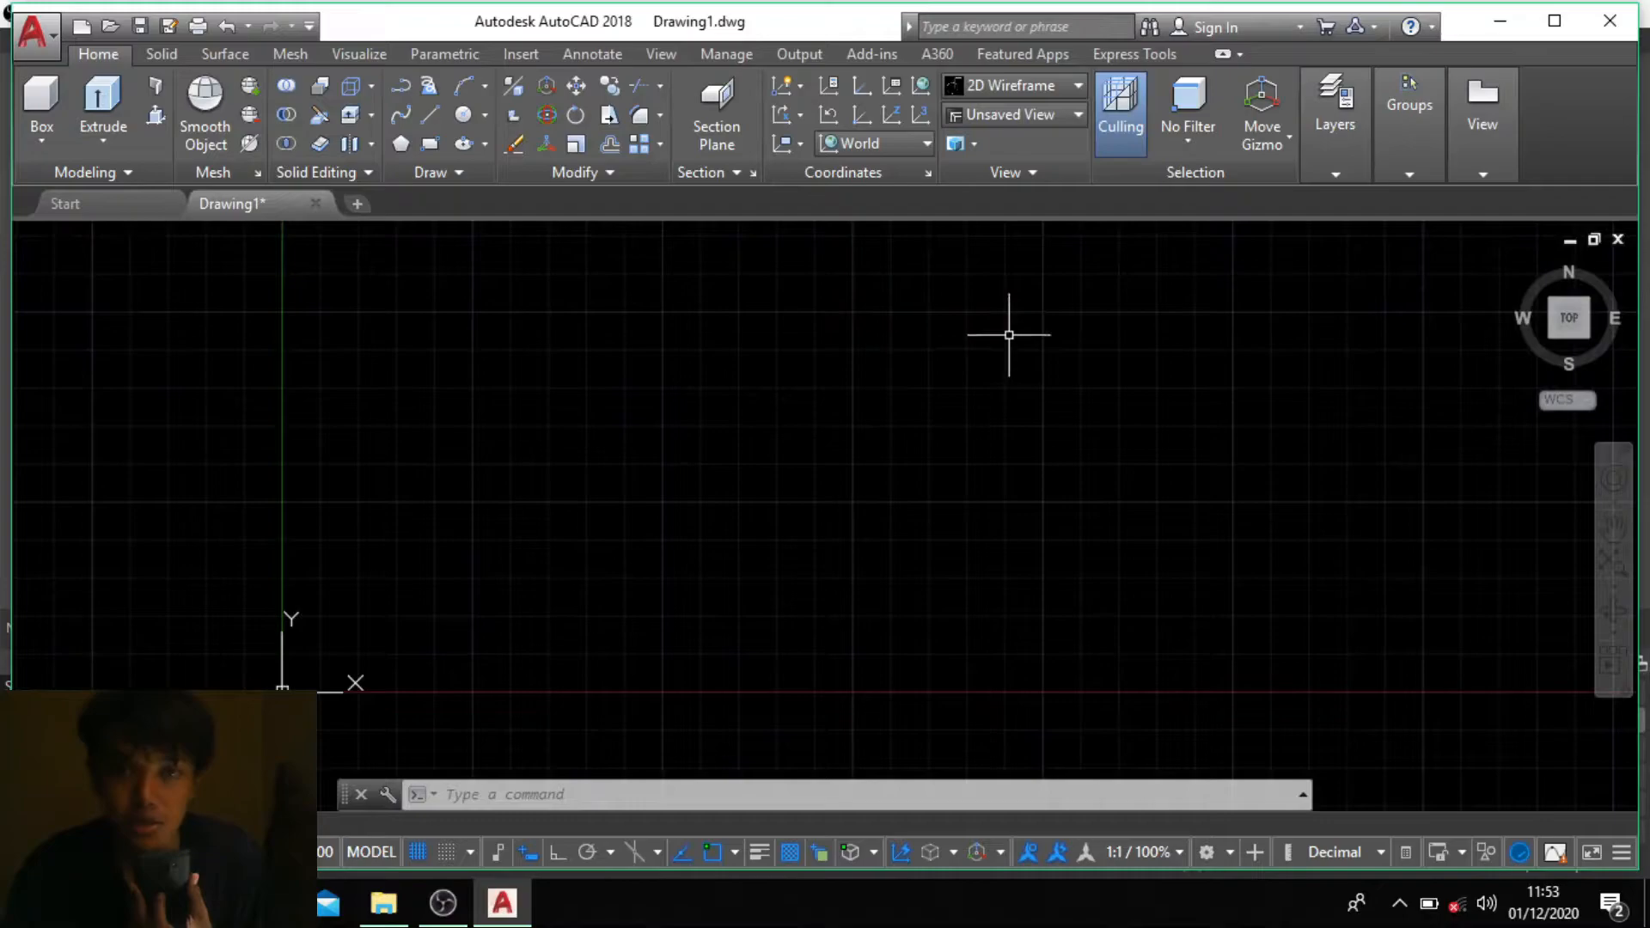
scroll(979, 404, up, 4)
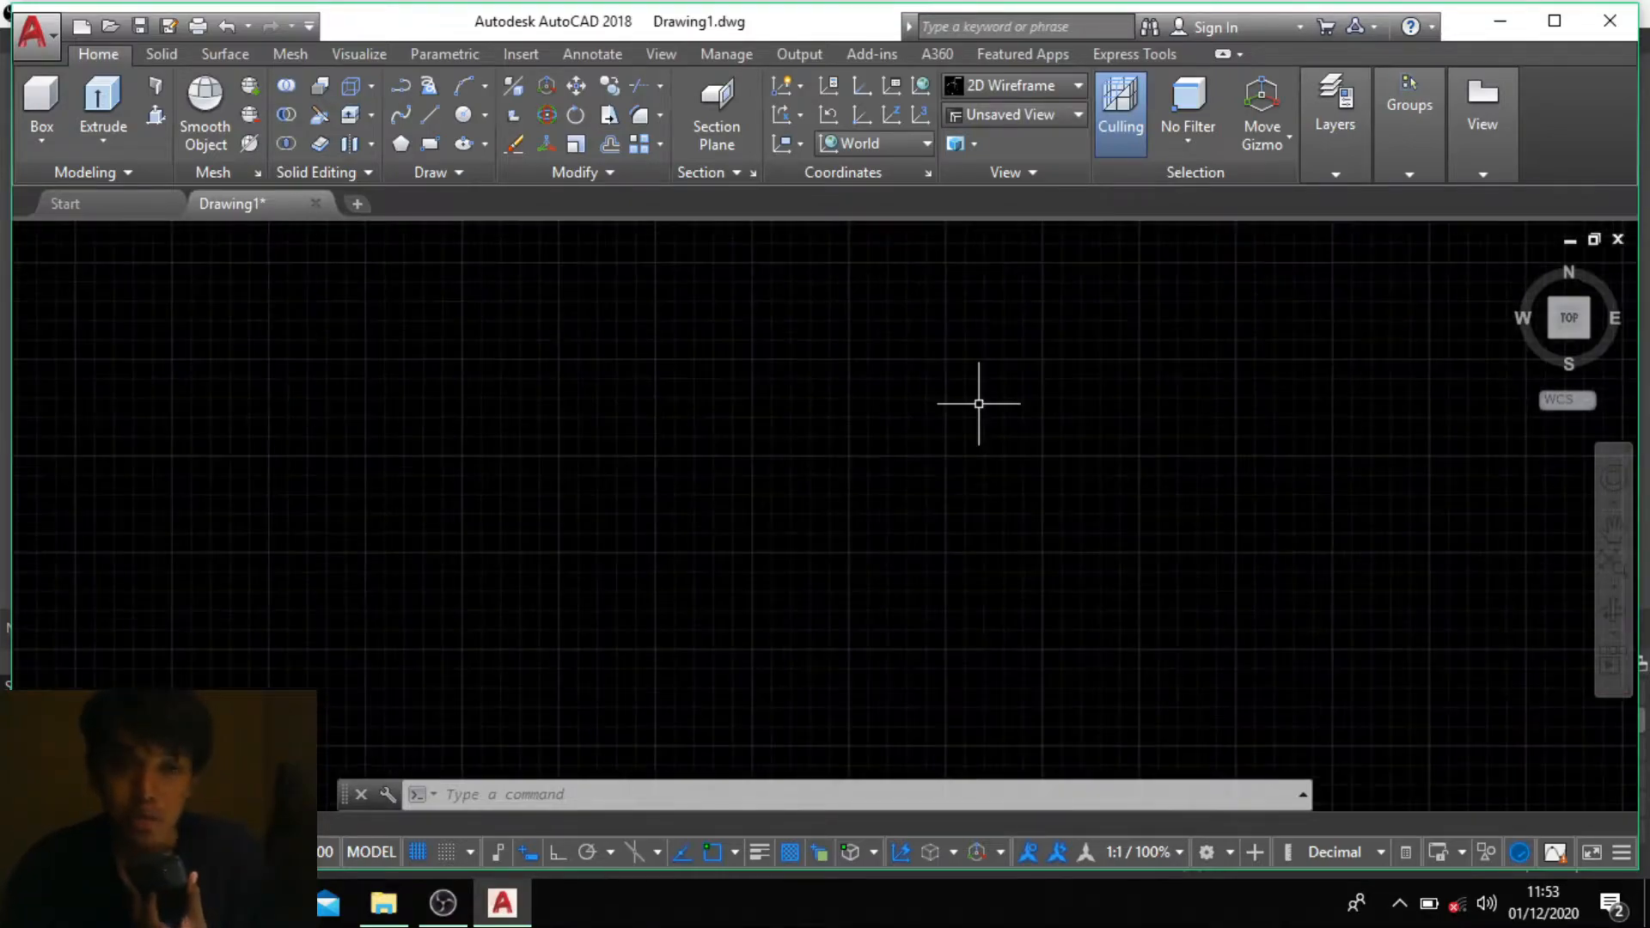
scroll(920, 405, down, 4)
scroll(915, 405, up, 2)
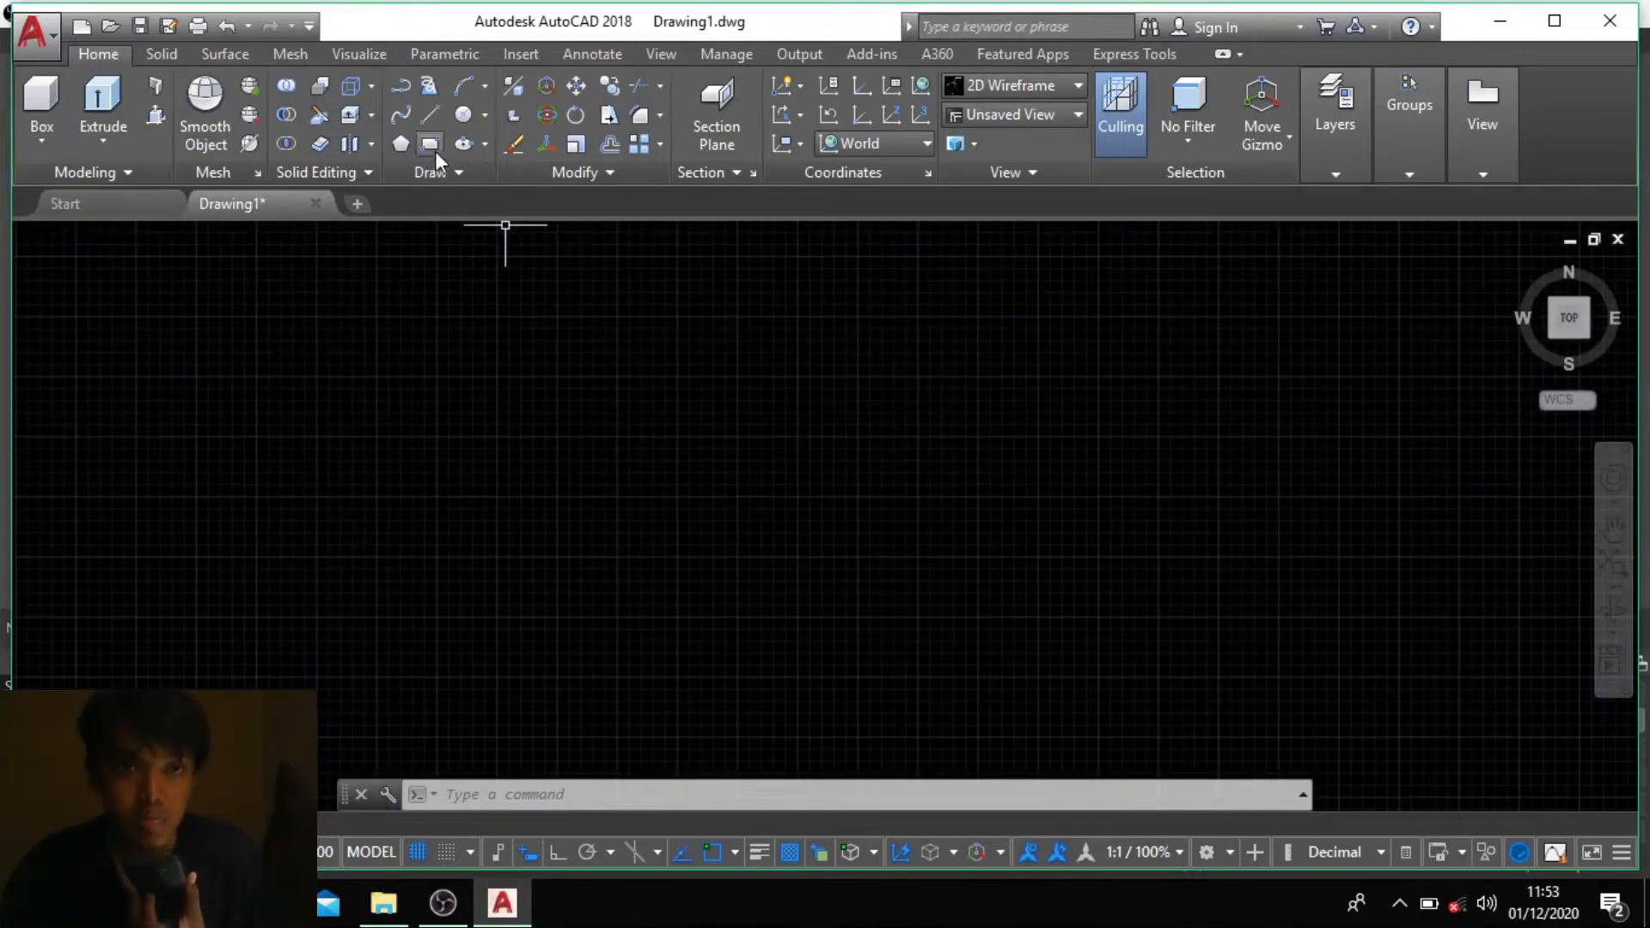
Step: Draw a rectangle slightly taller than it is wide in the empty drawing area
text(r)
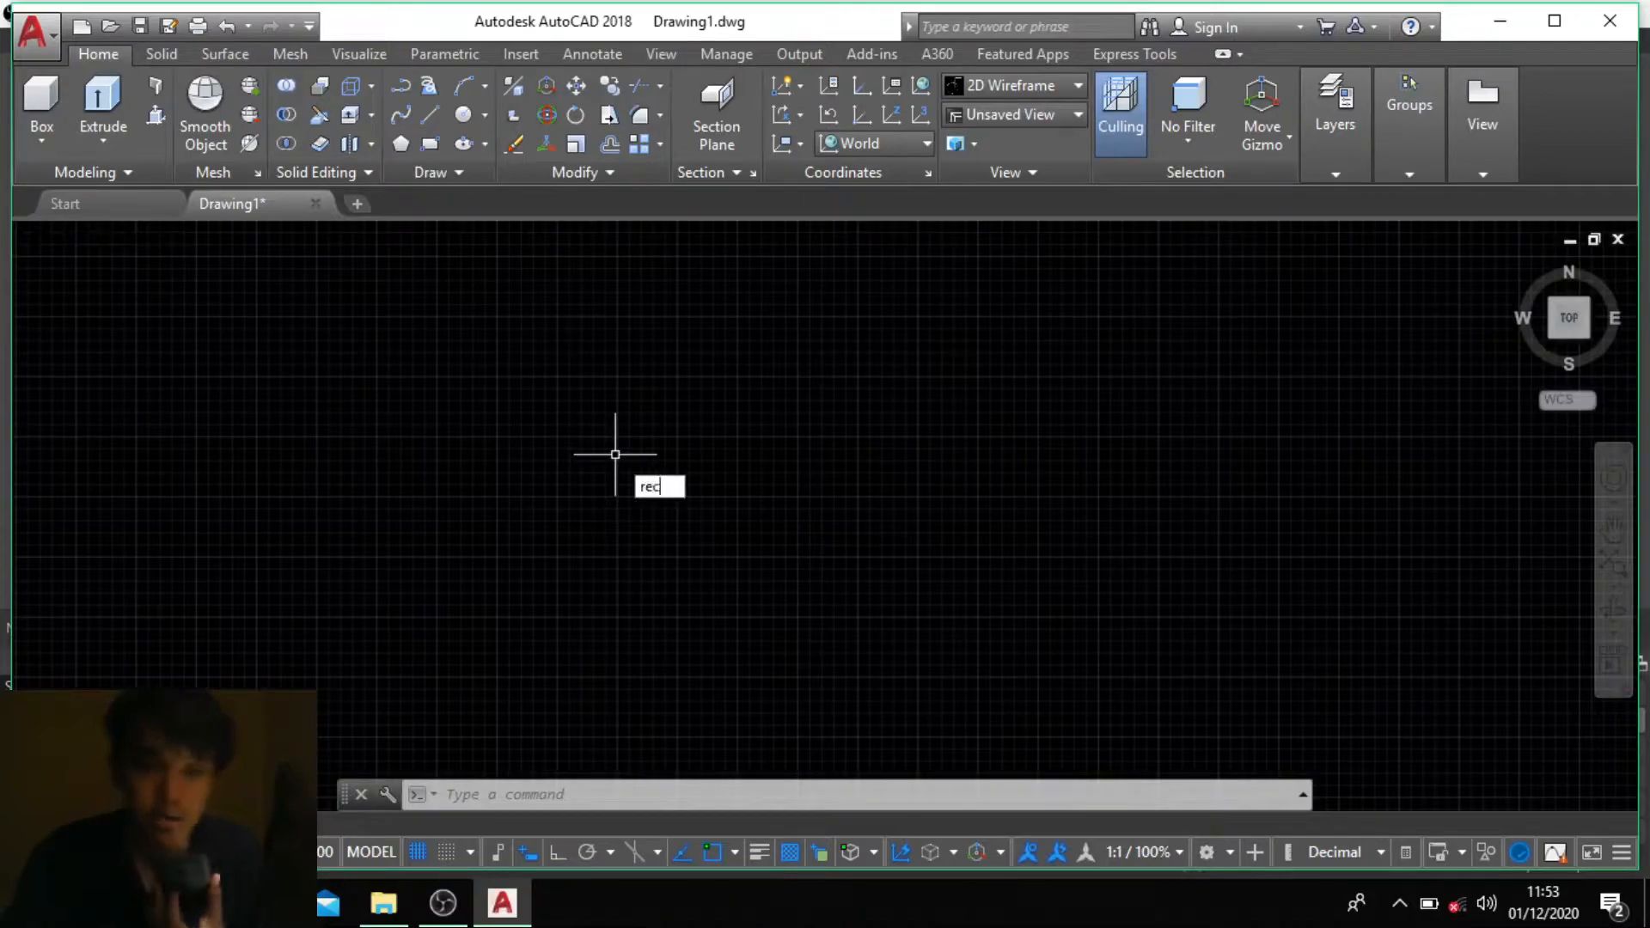
text(ec)
key(Return)
click(571, 403)
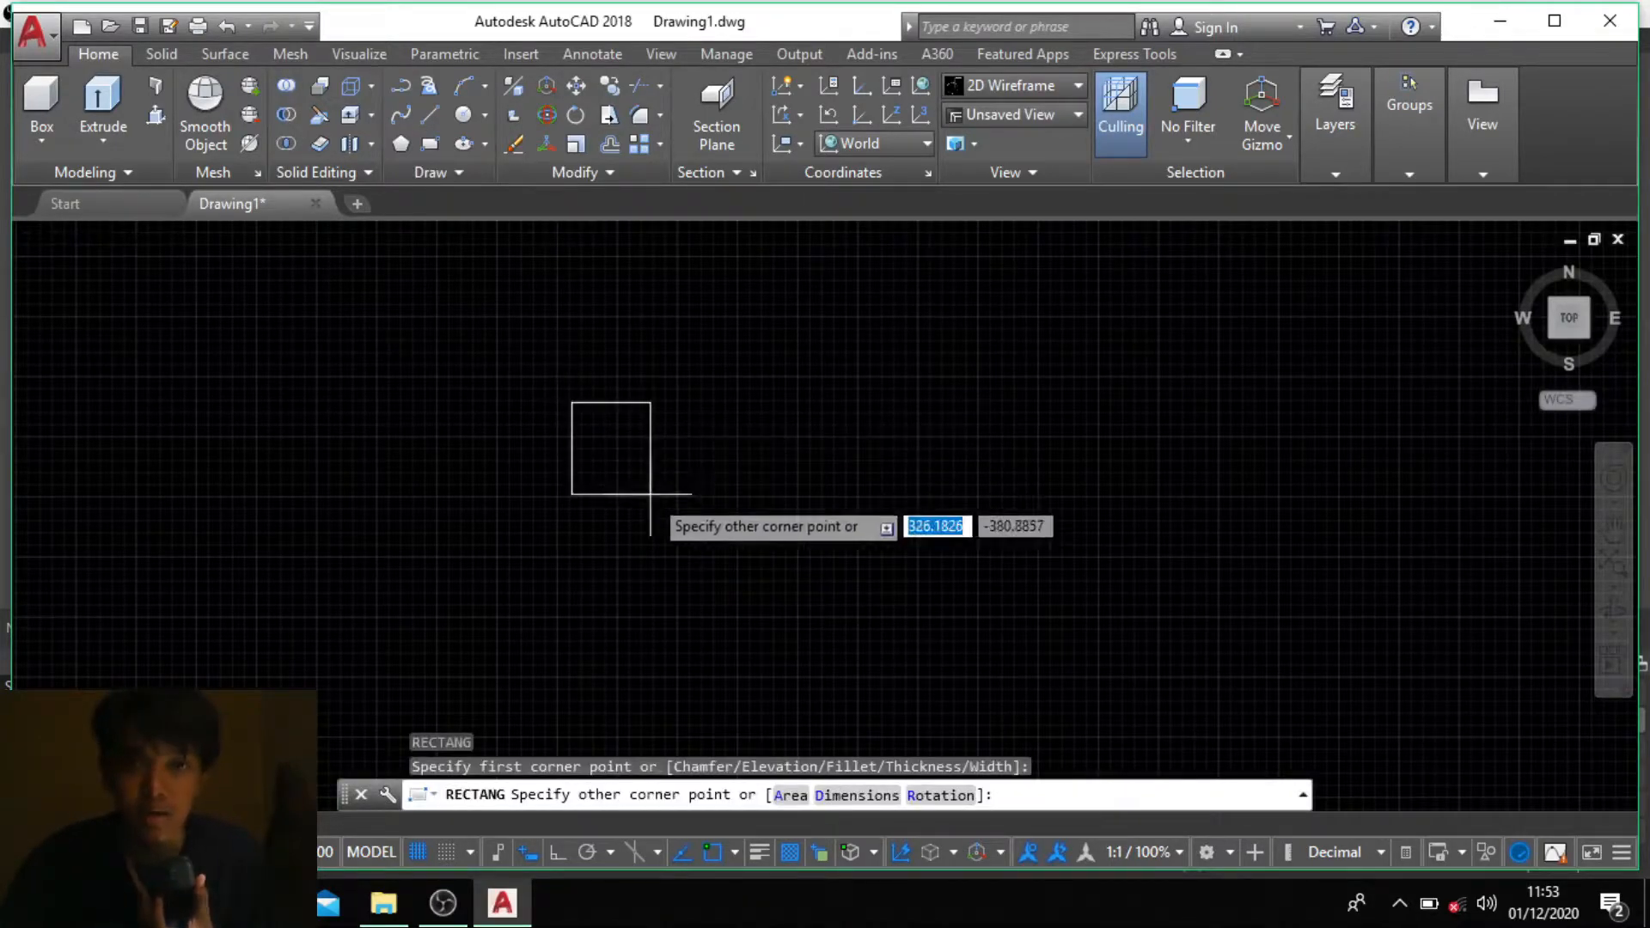
click(654, 502)
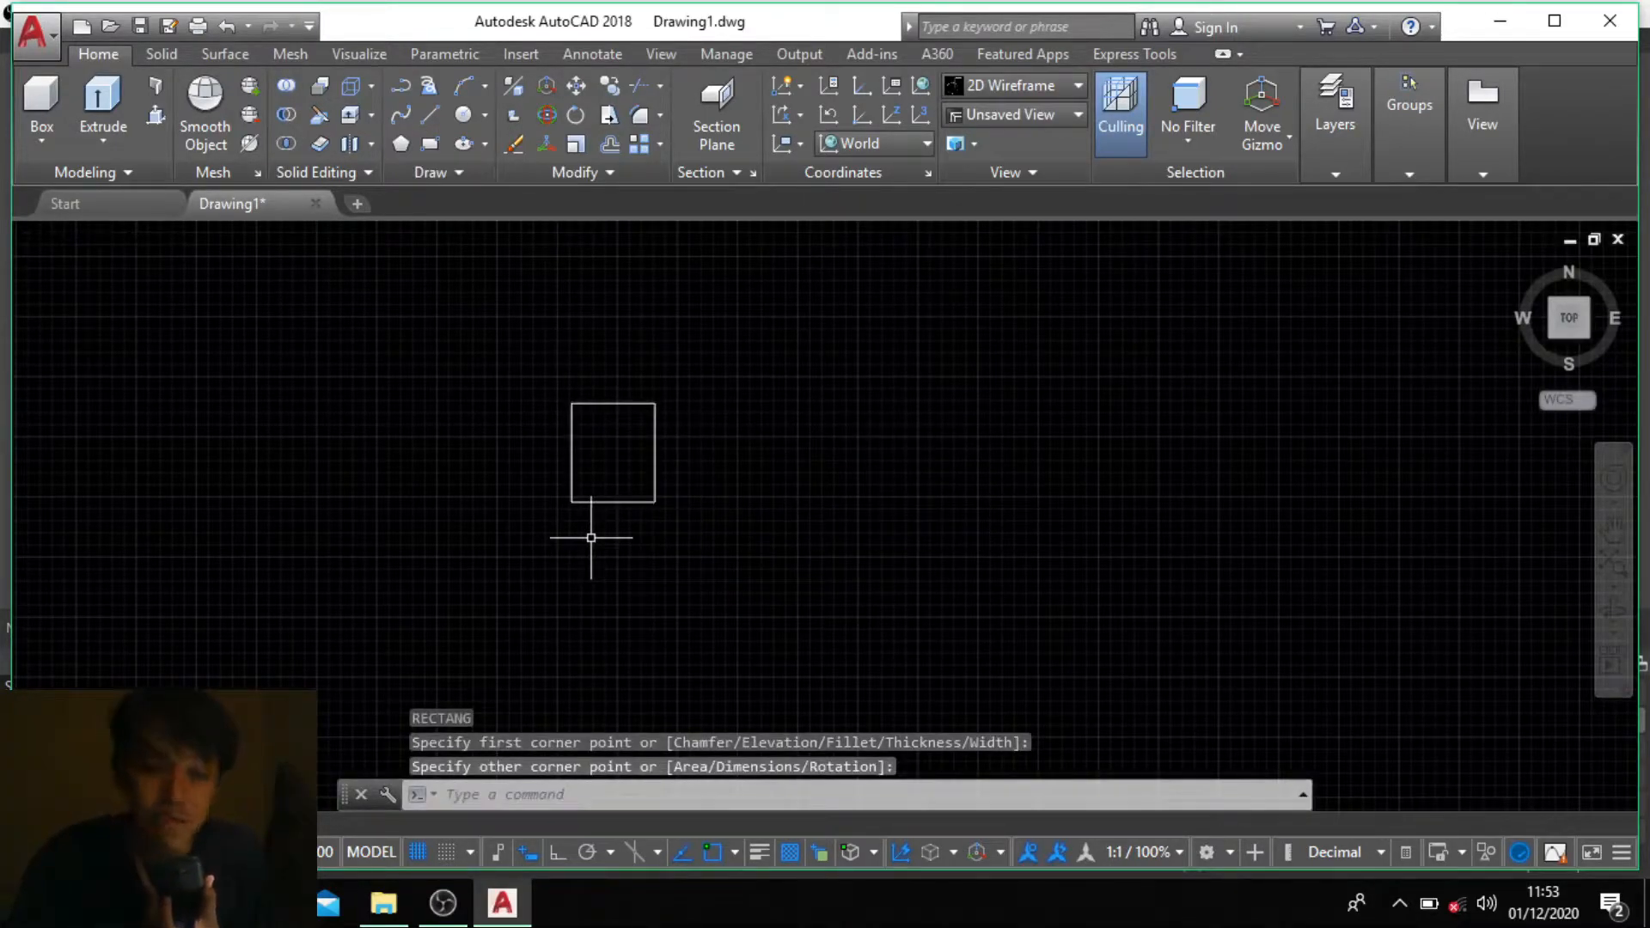
Step: Draw a circle with a radius of about 100 units centred on the midpoint of the rectangle's upper edge
text(ci)
key(Return)
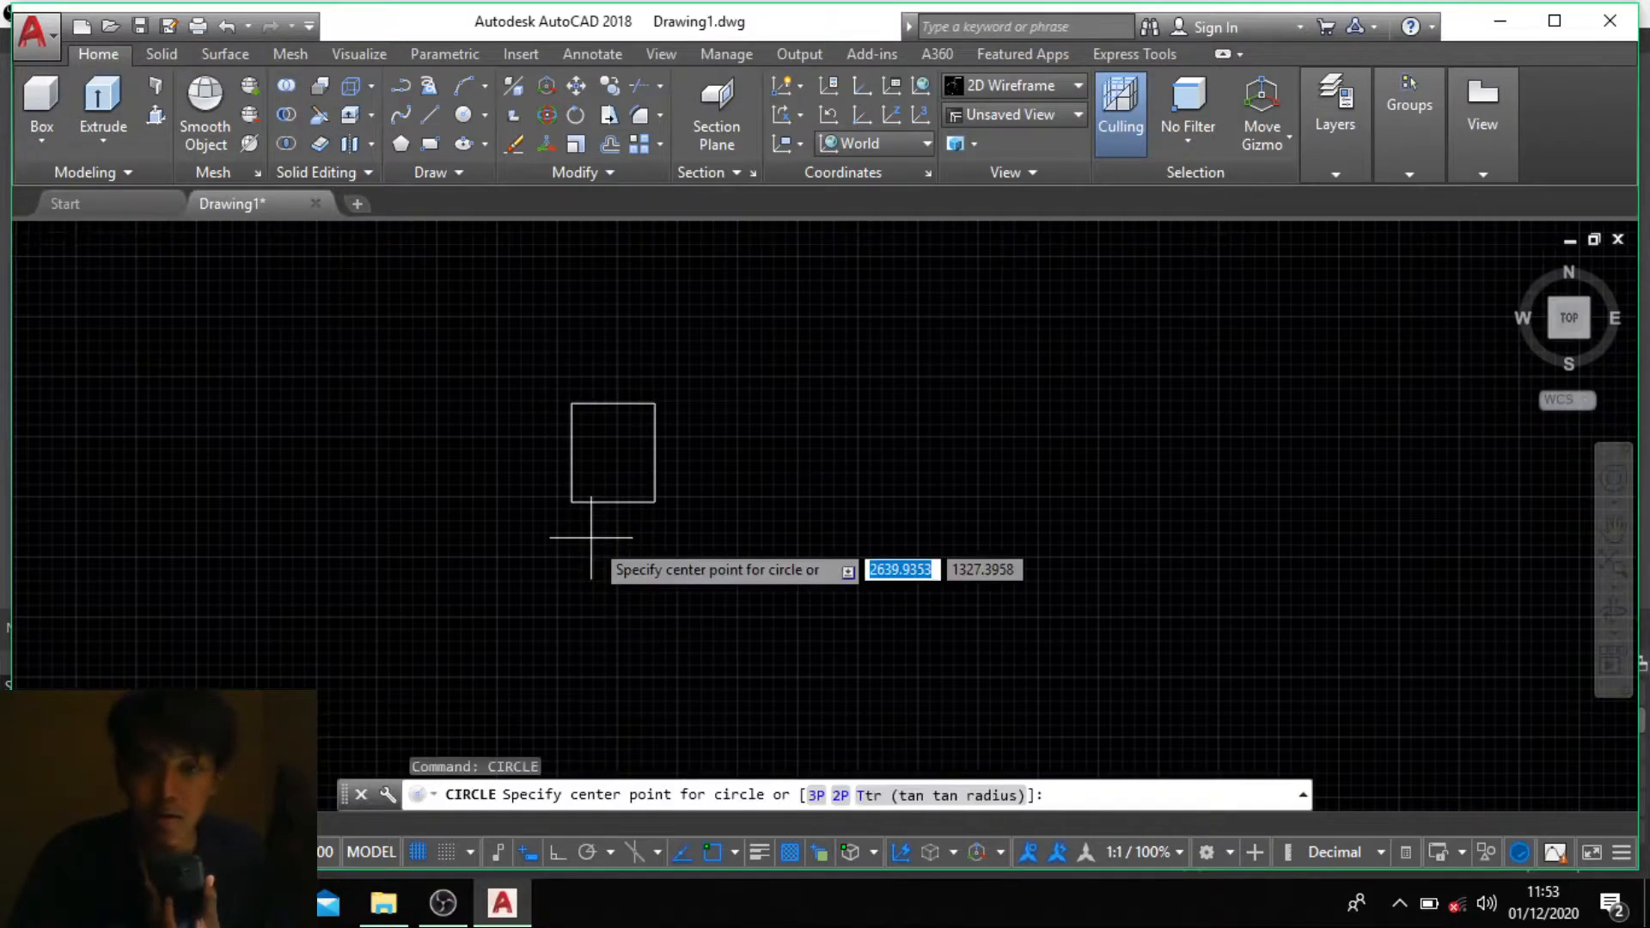
click(616, 404)
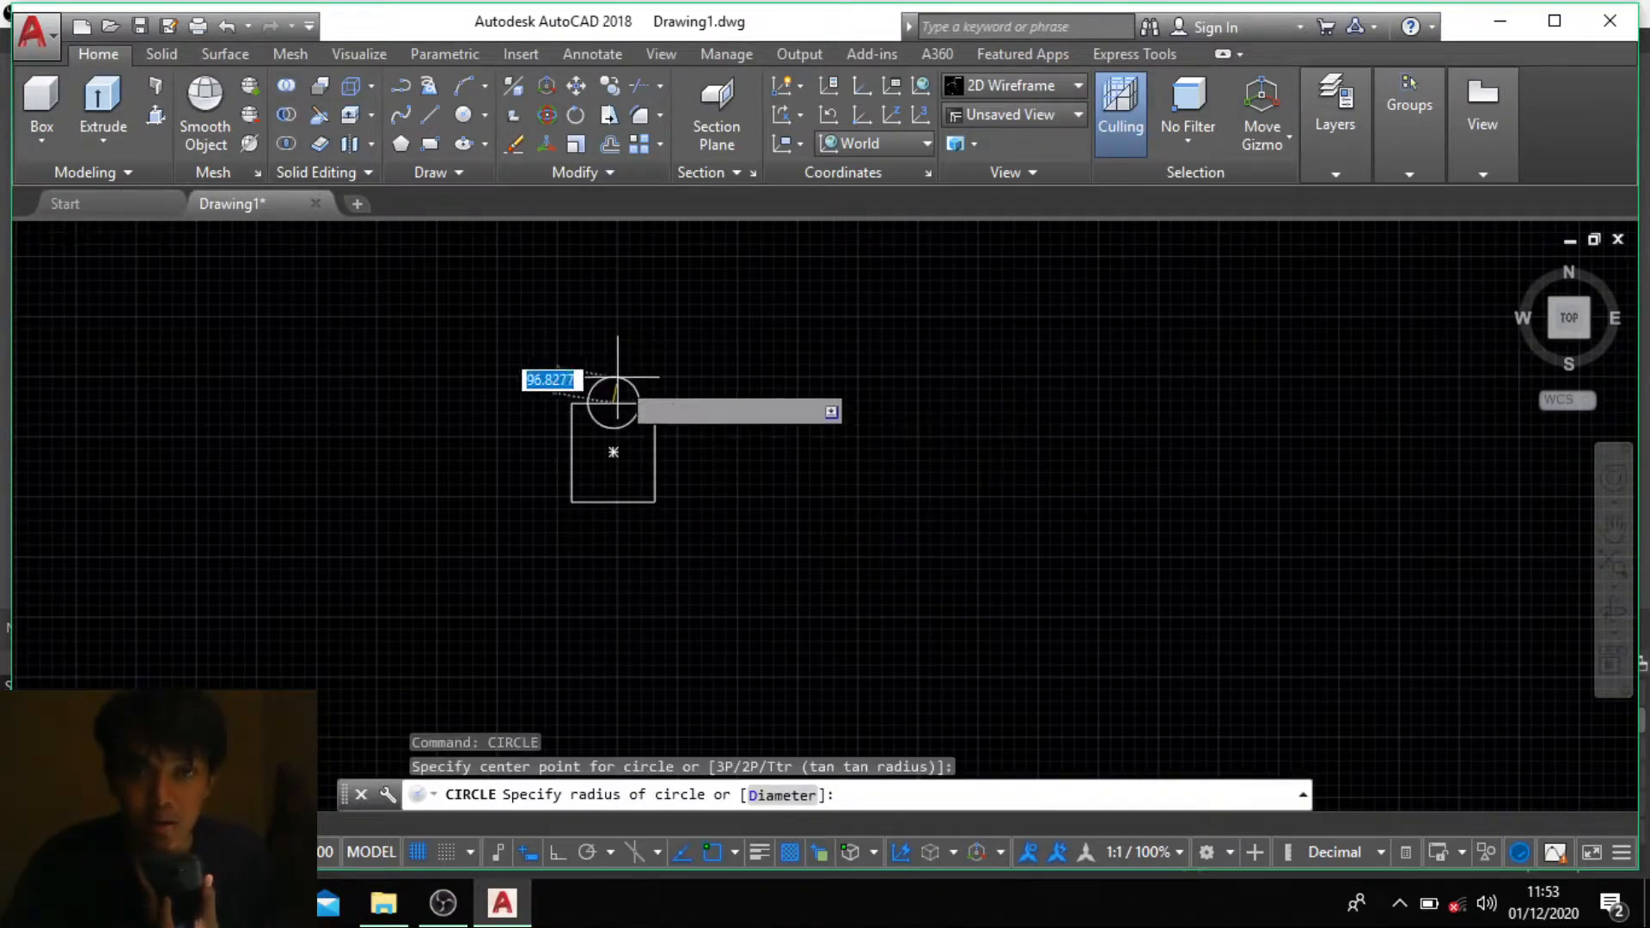
click(595, 386)
scroll(608, 410, up, 5)
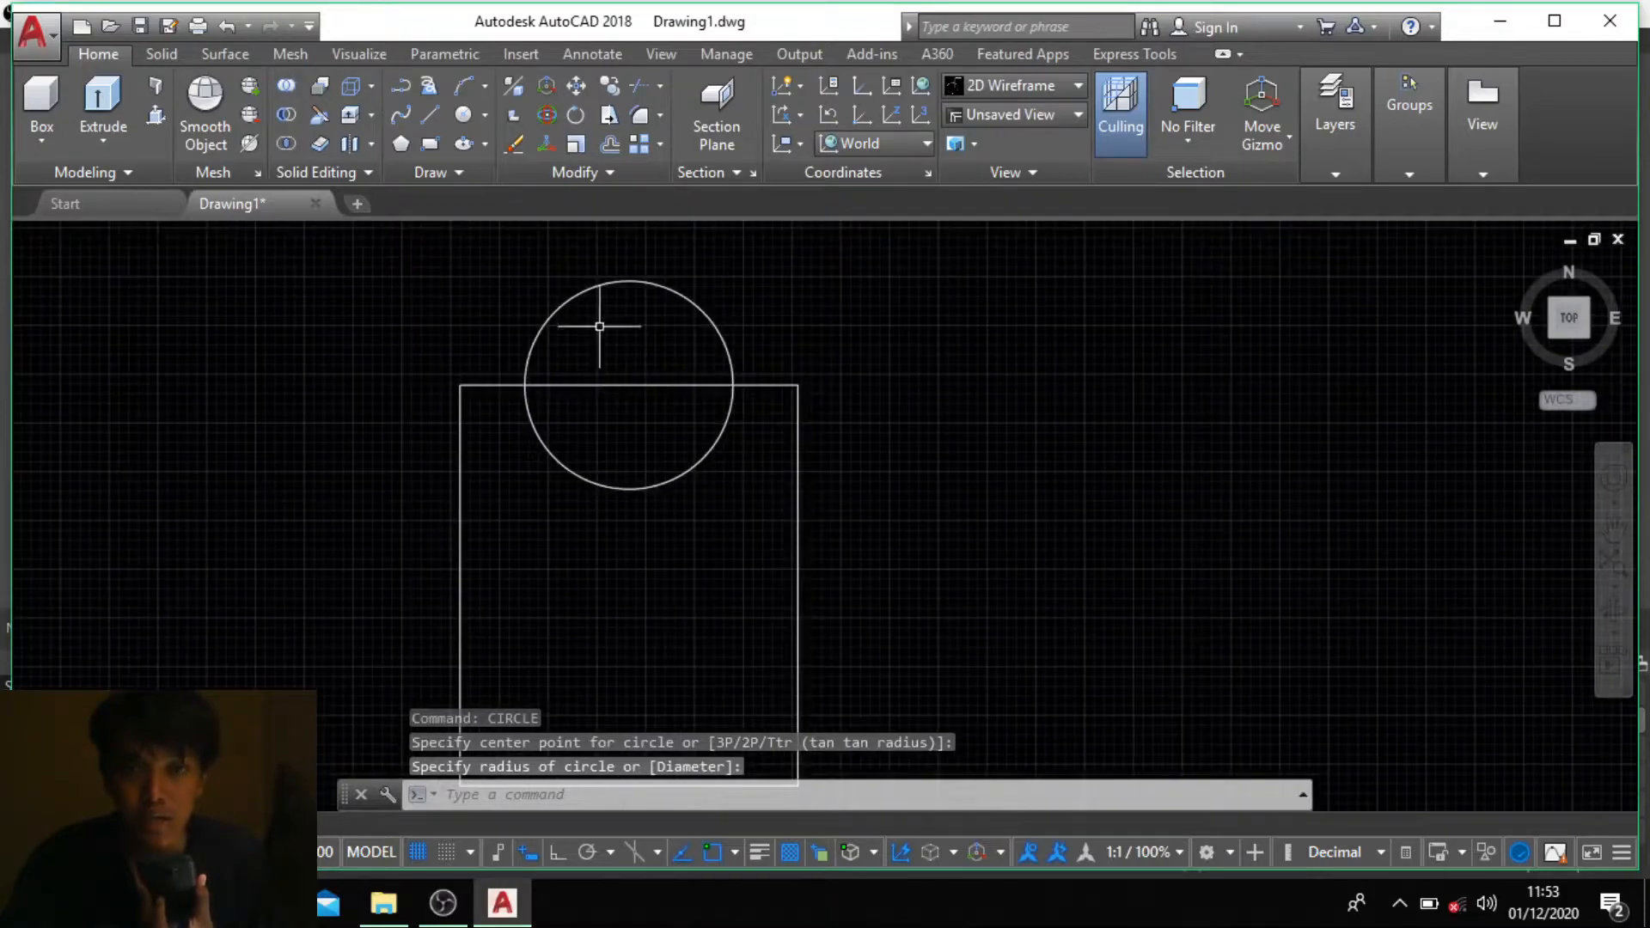
scroll(599, 326, down, 4)
scroll(559, 404, up, 4)
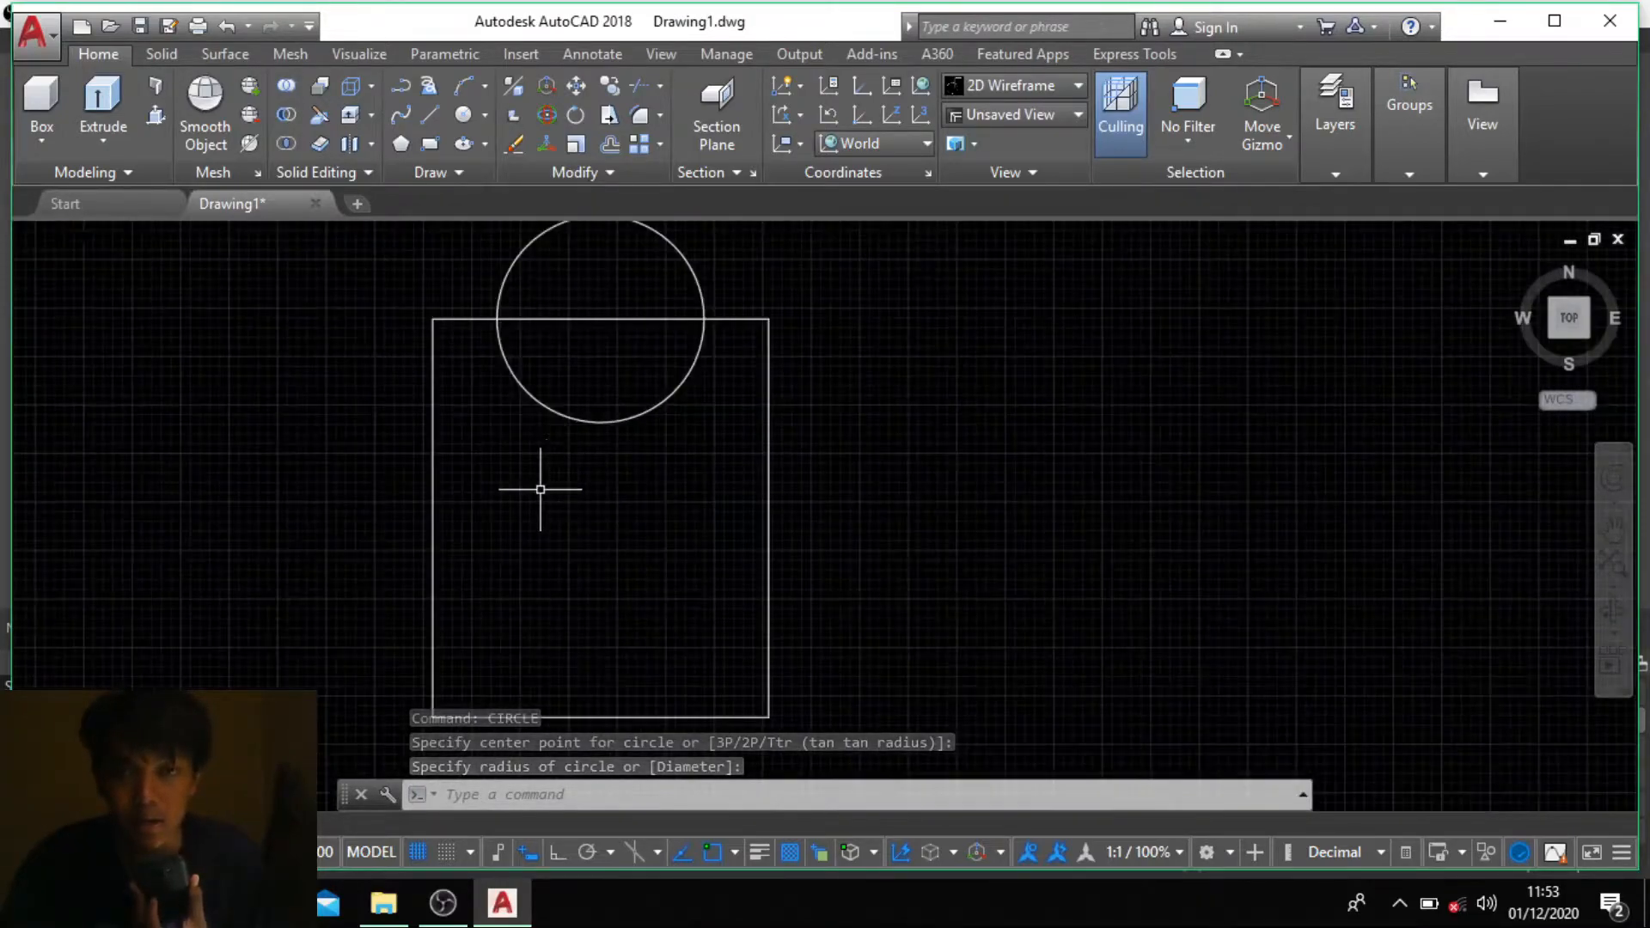
scroll(667, 468, down, 2)
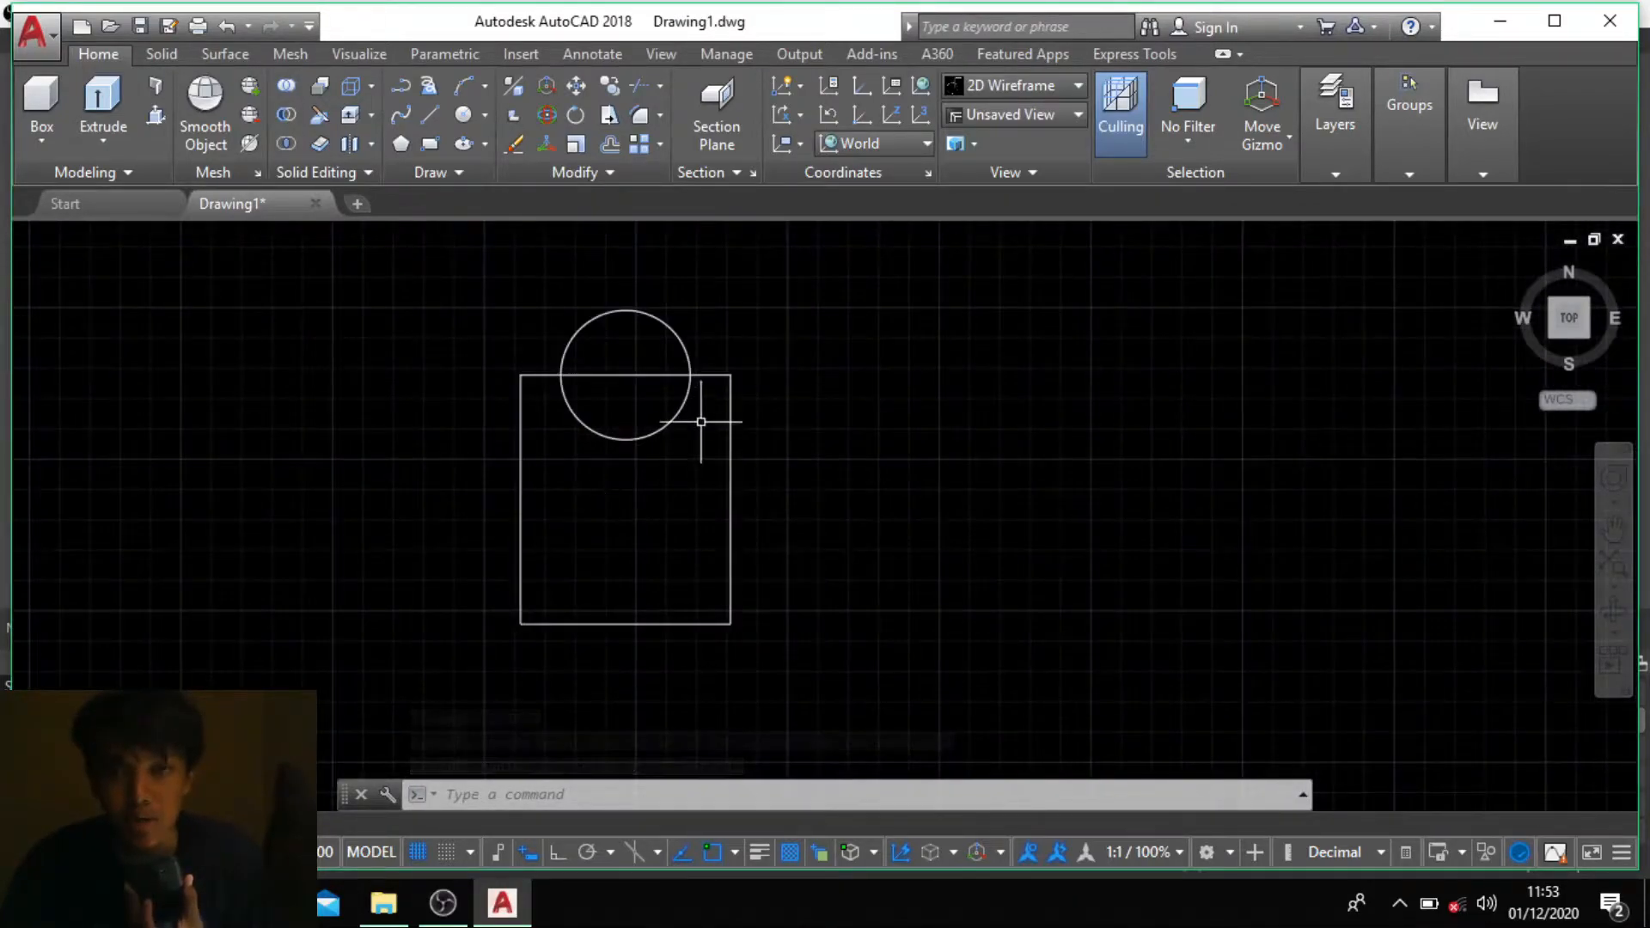
scroll(736, 350, up, 2)
scroll(735, 352, down, 3)
scroll(731, 356, up, 3)
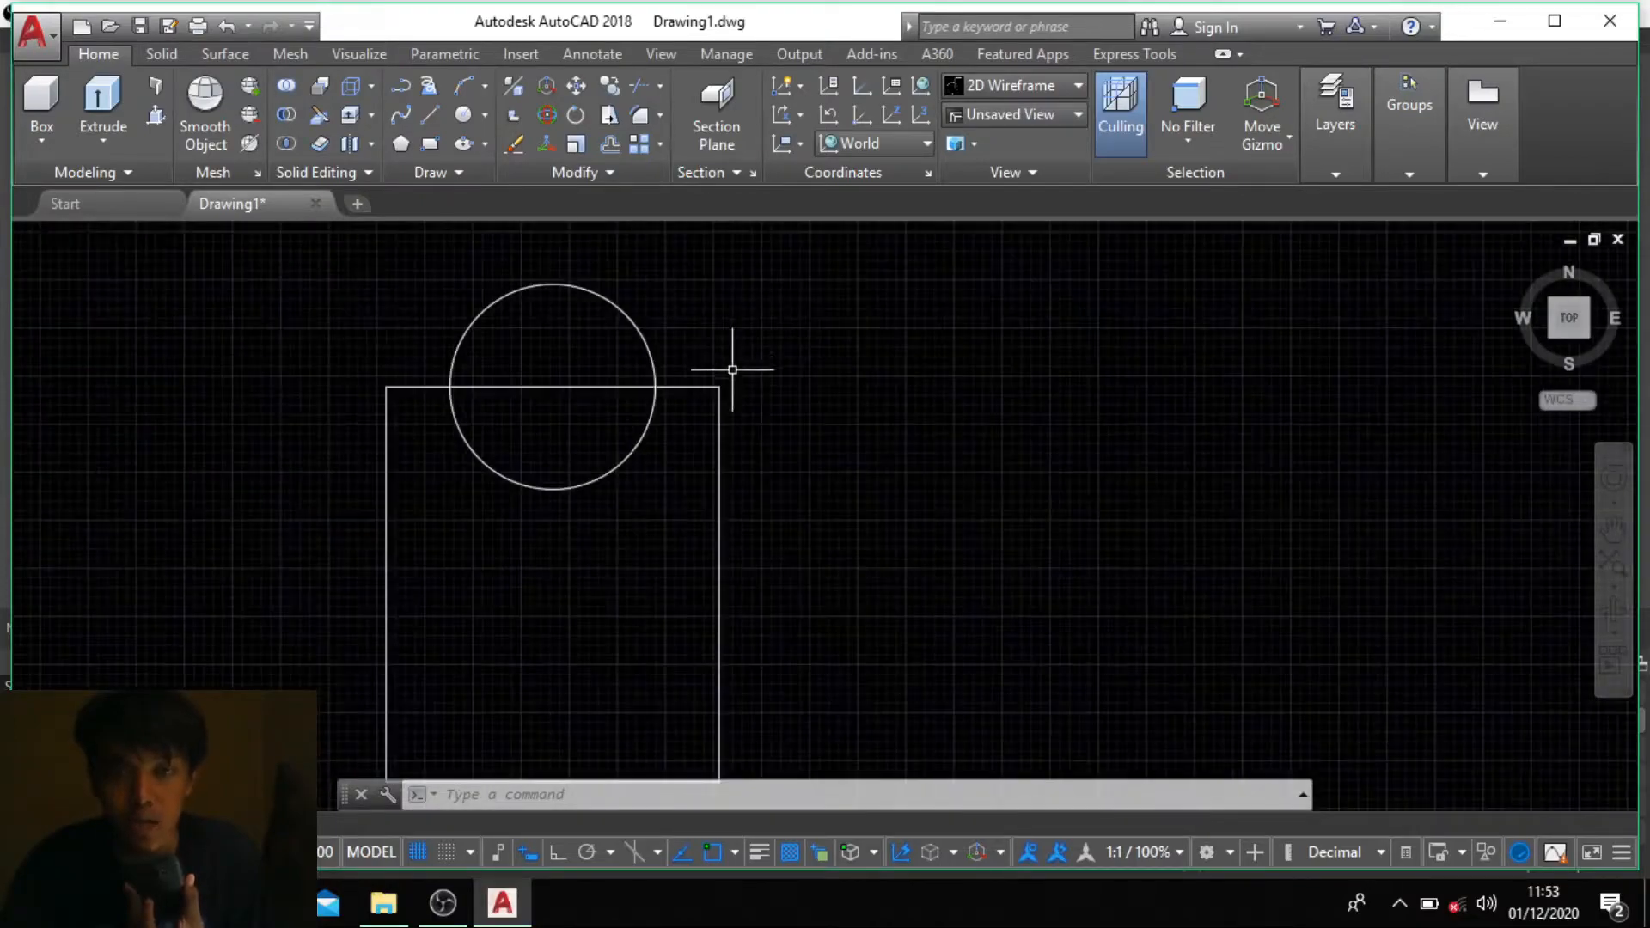
scroll(734, 374, down, 2)
scroll(790, 447, down, 2)
scroll(752, 464, up, 2)
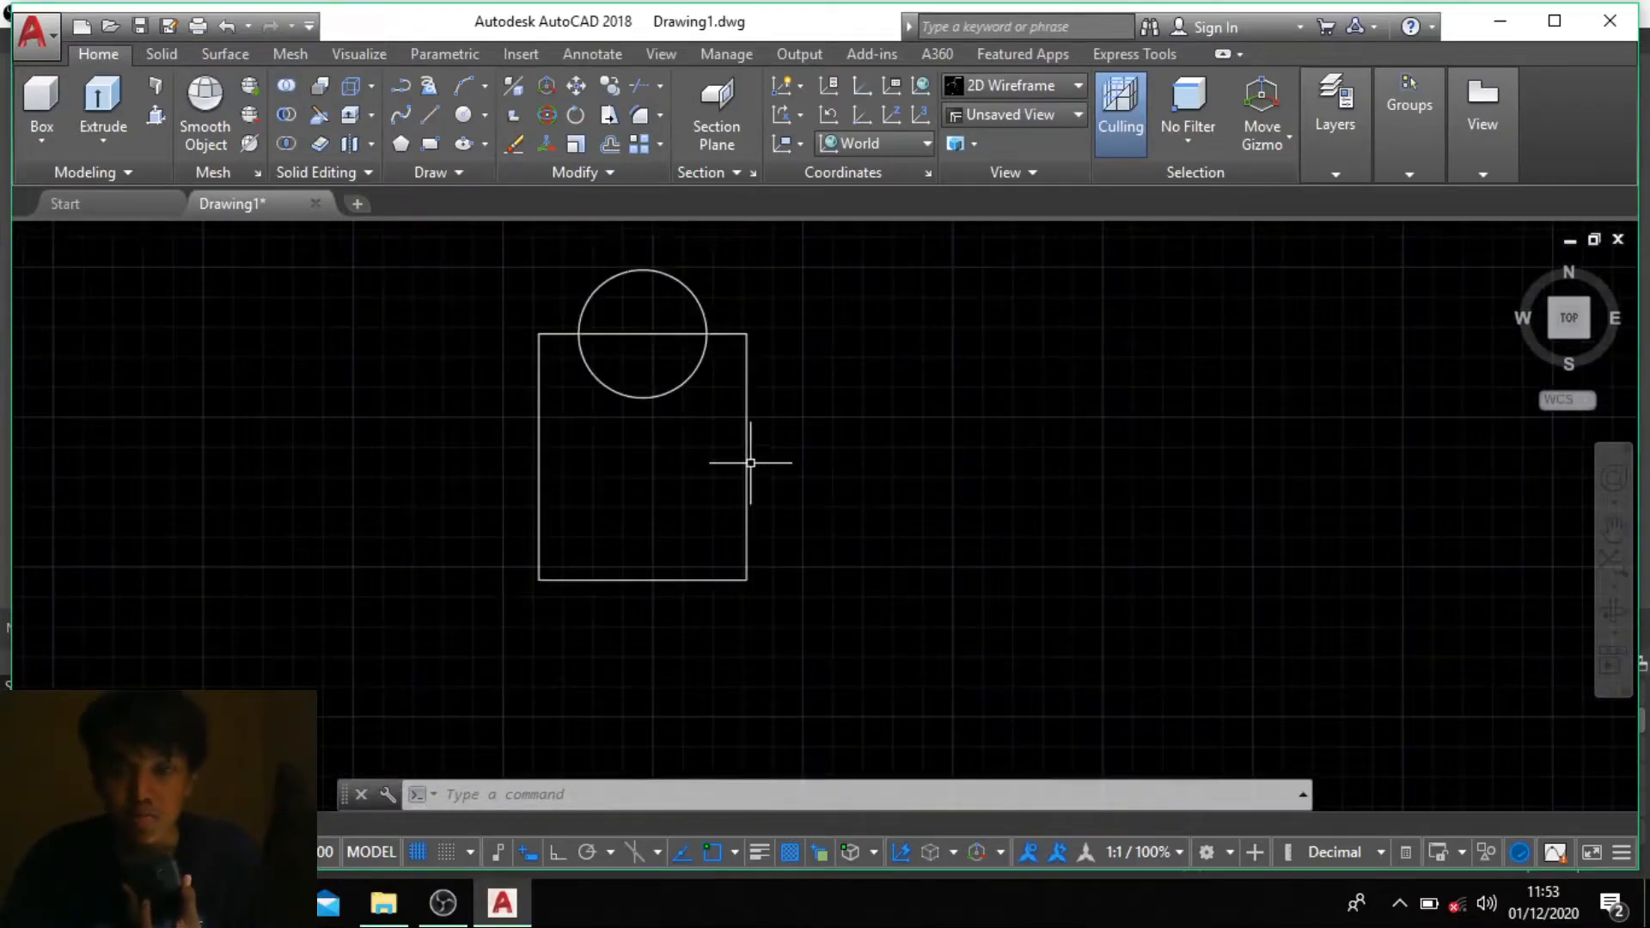
scroll(756, 397, up, 2)
scroll(756, 378, down, 2)
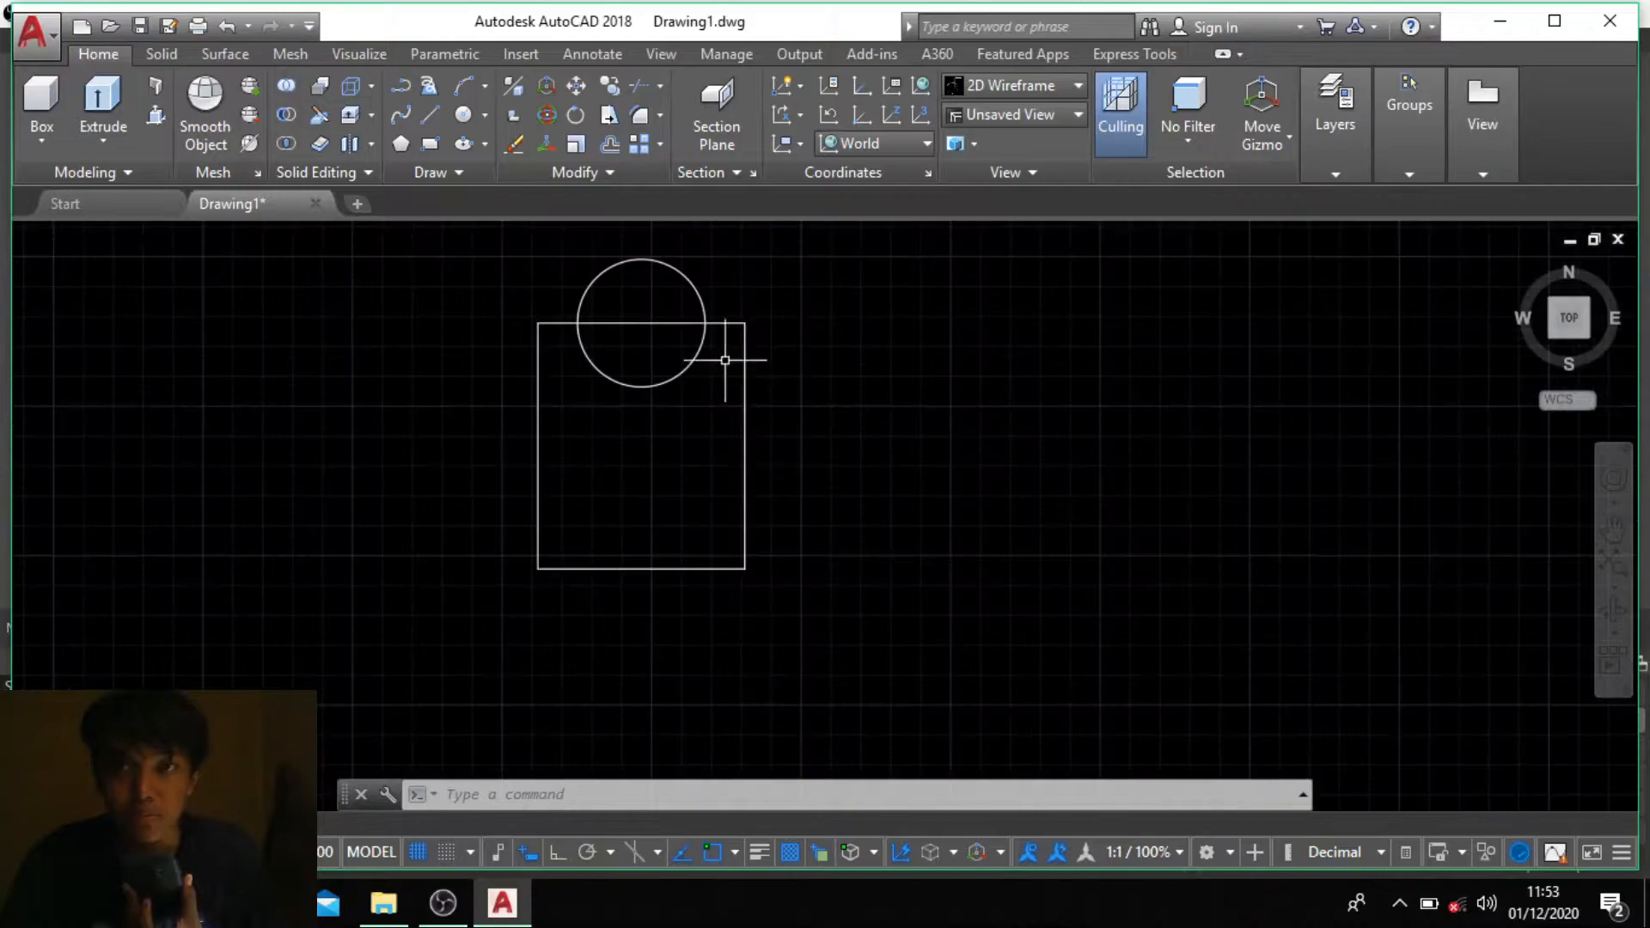
middle_drag(695, 335, 682, 400)
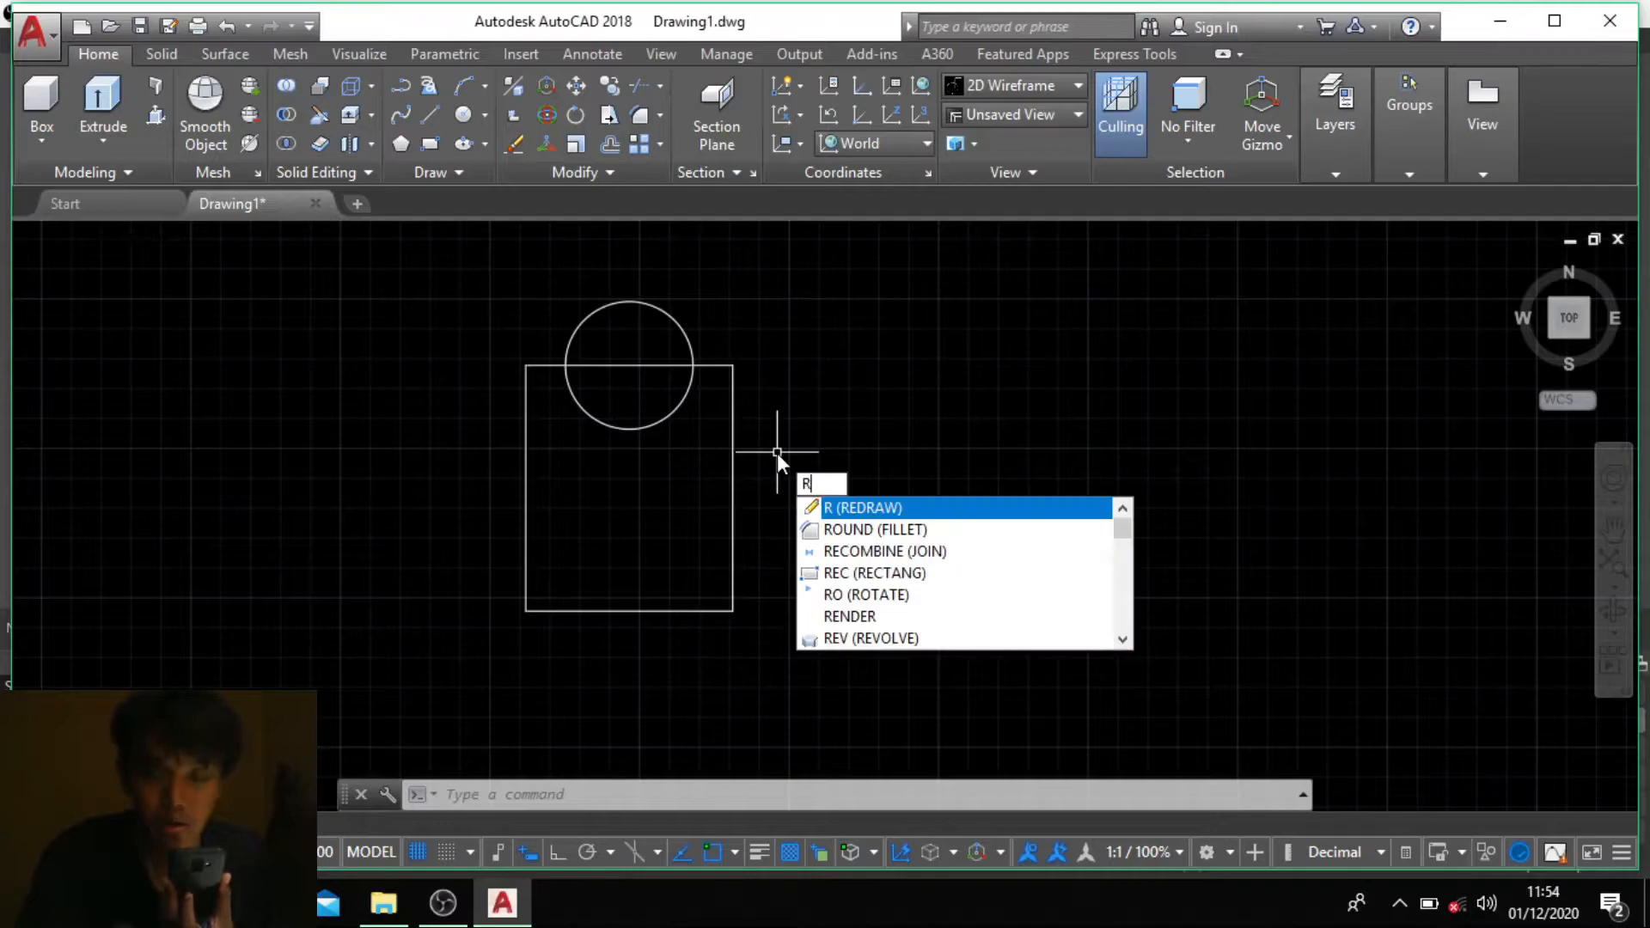
Step: Draw a second, slightly smaller upright rectangle to the east of the rectangle with the circle
text(ec)
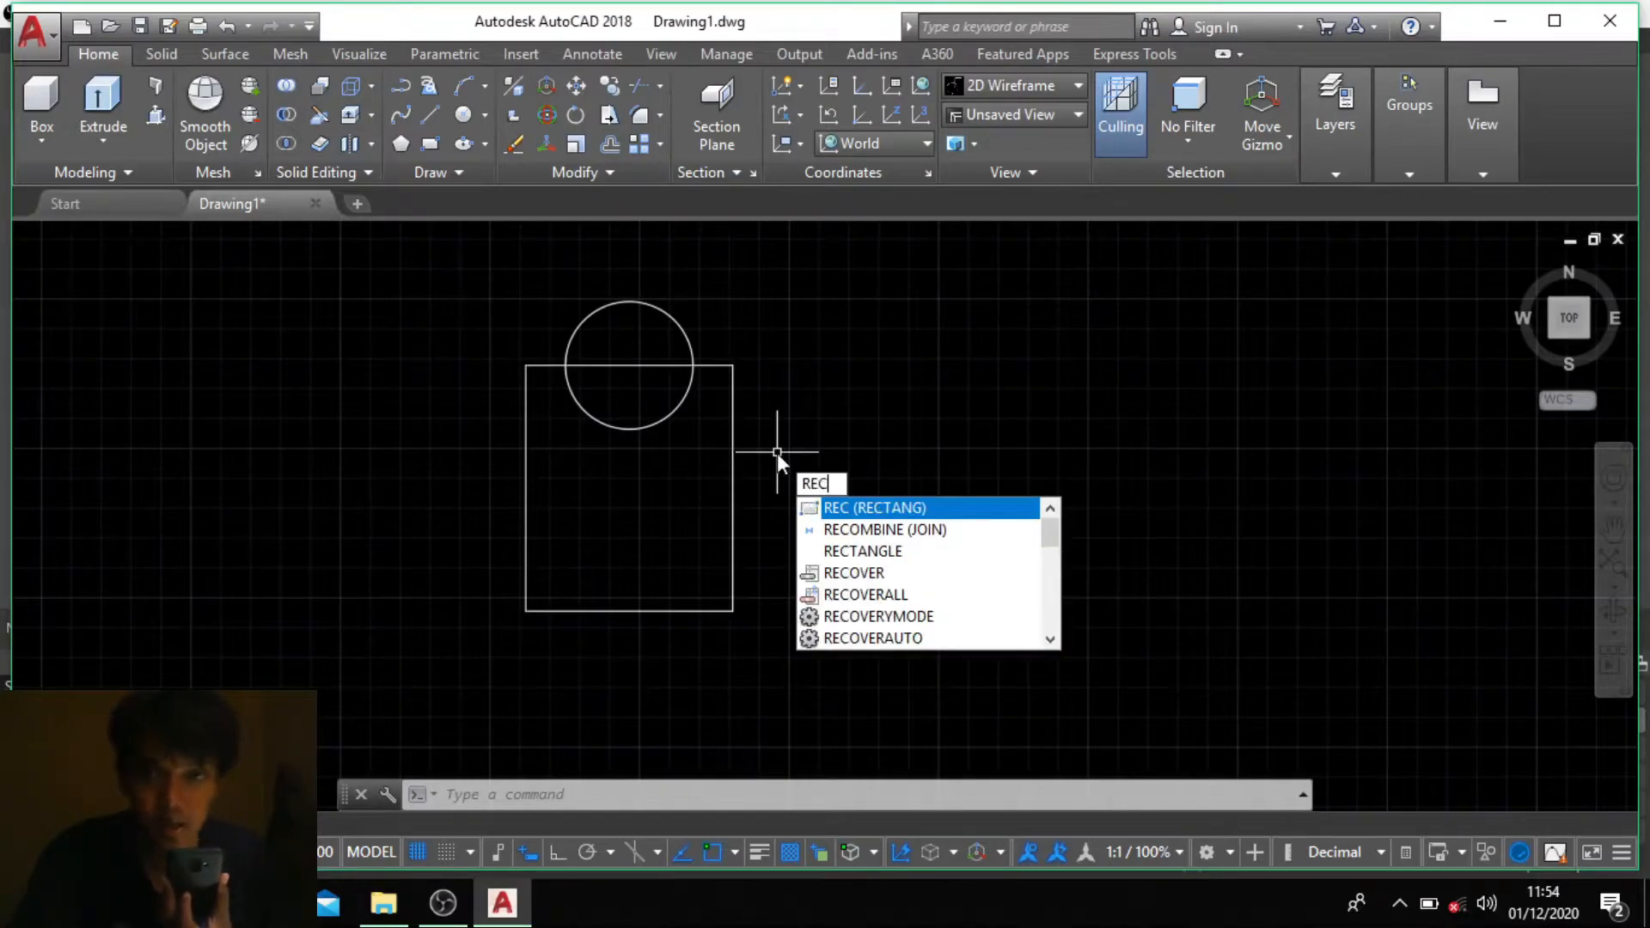
key(Return)
click(897, 378)
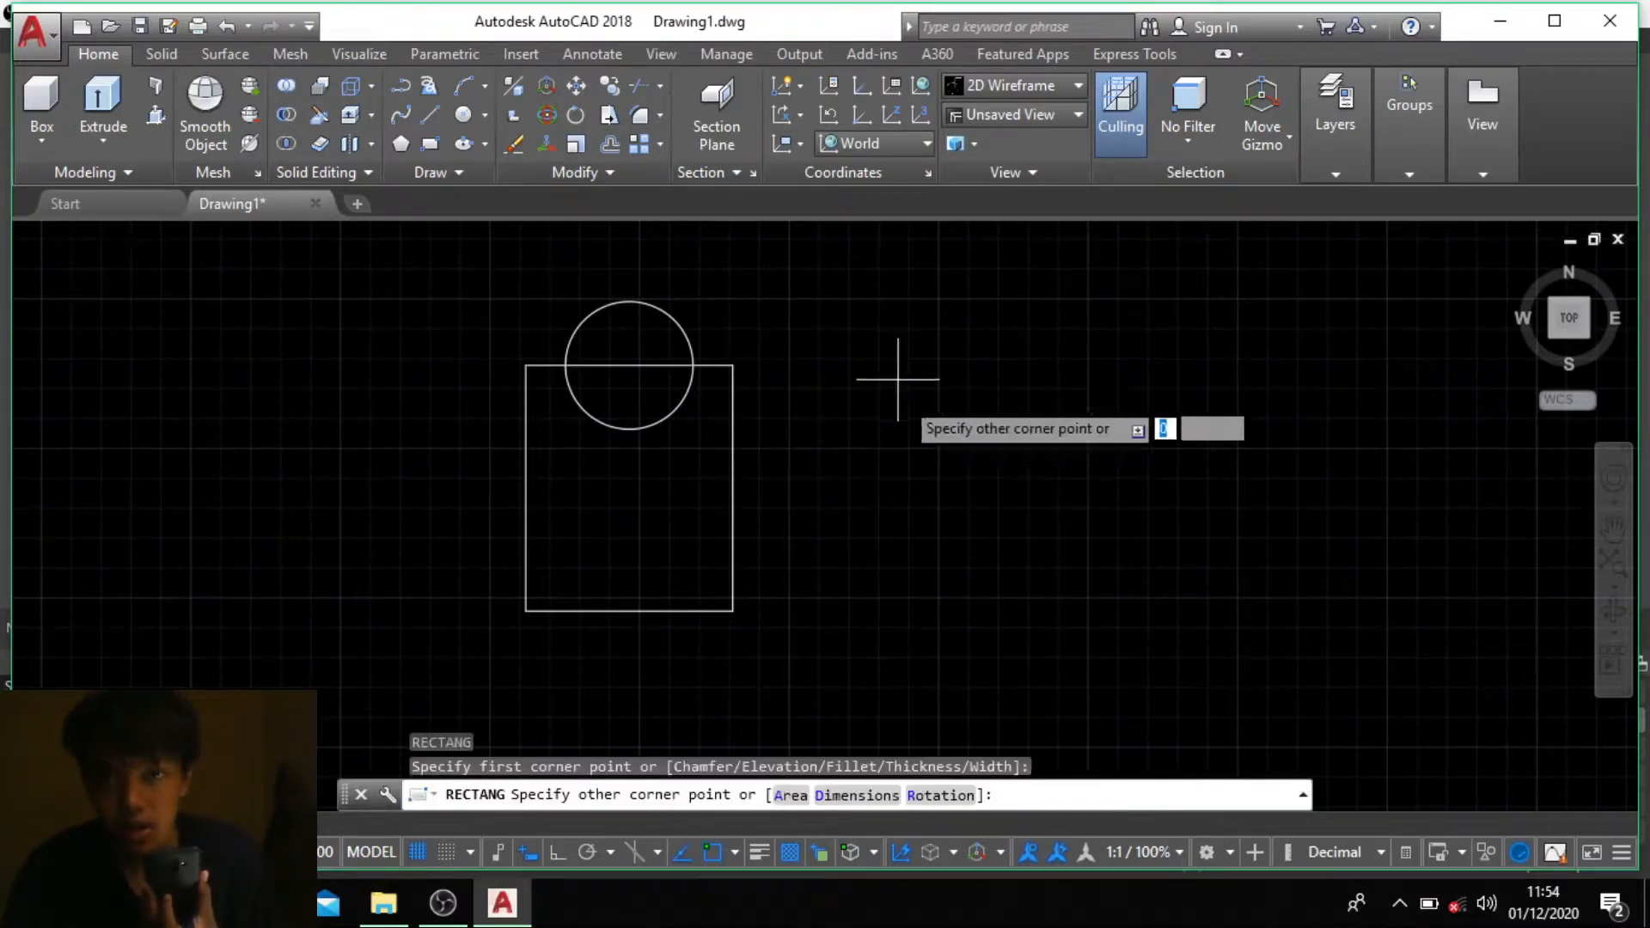
click(1048, 581)
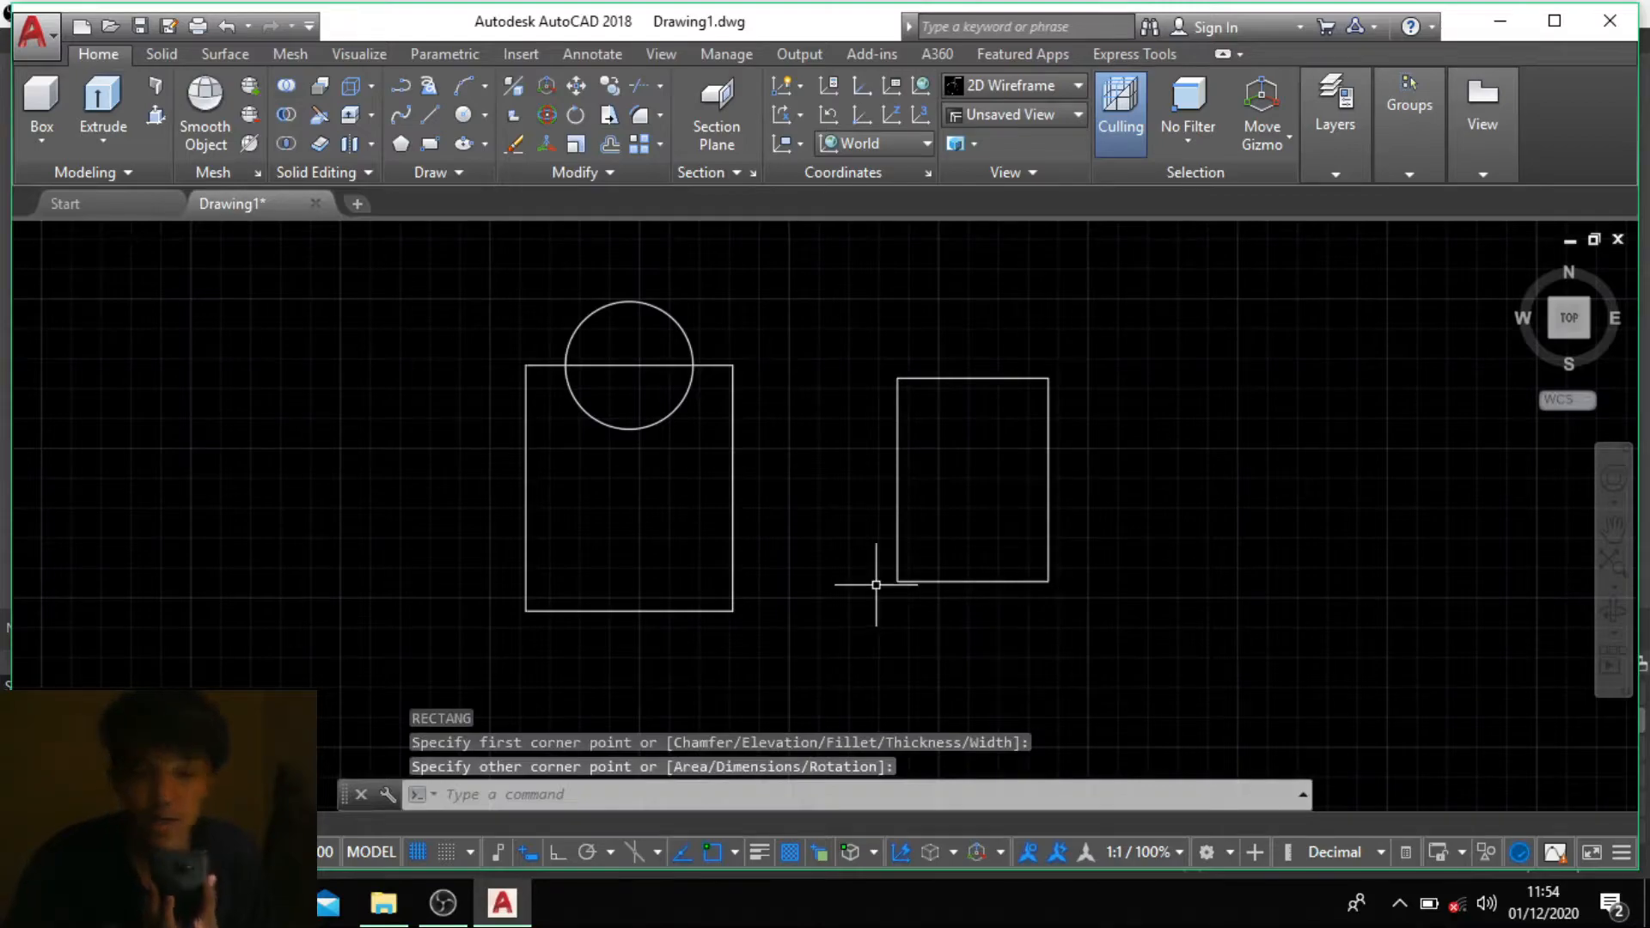
Step: Rotate a copy of the second rectangle about its centre to a freehand oblique angle, keeping the original
text(r)
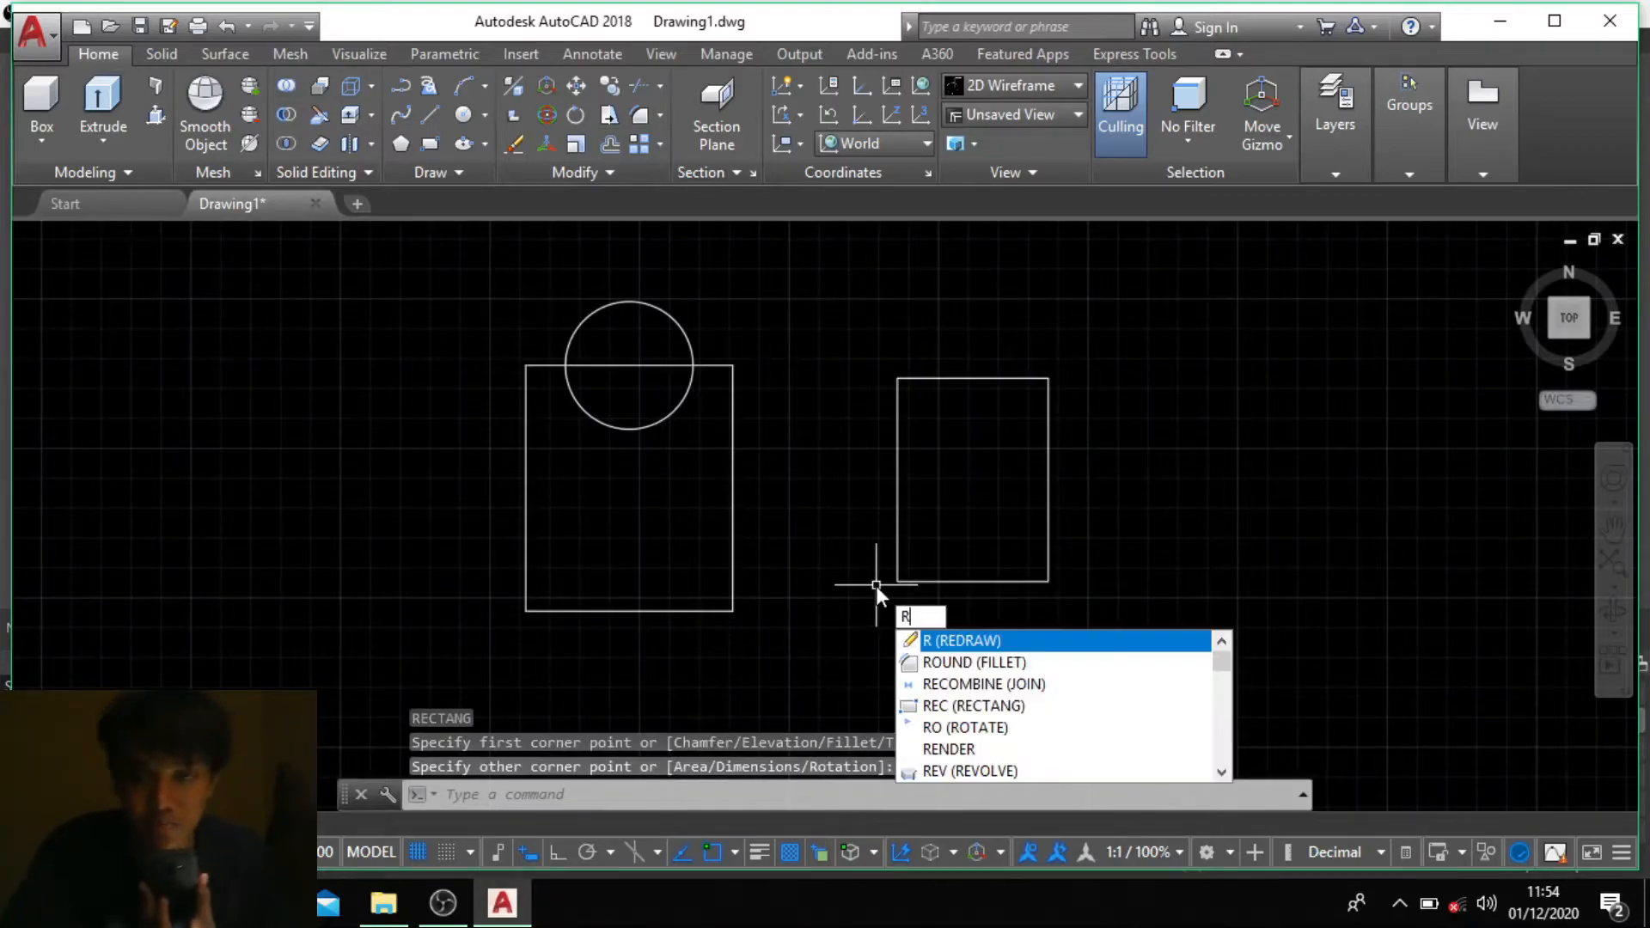
text(o)
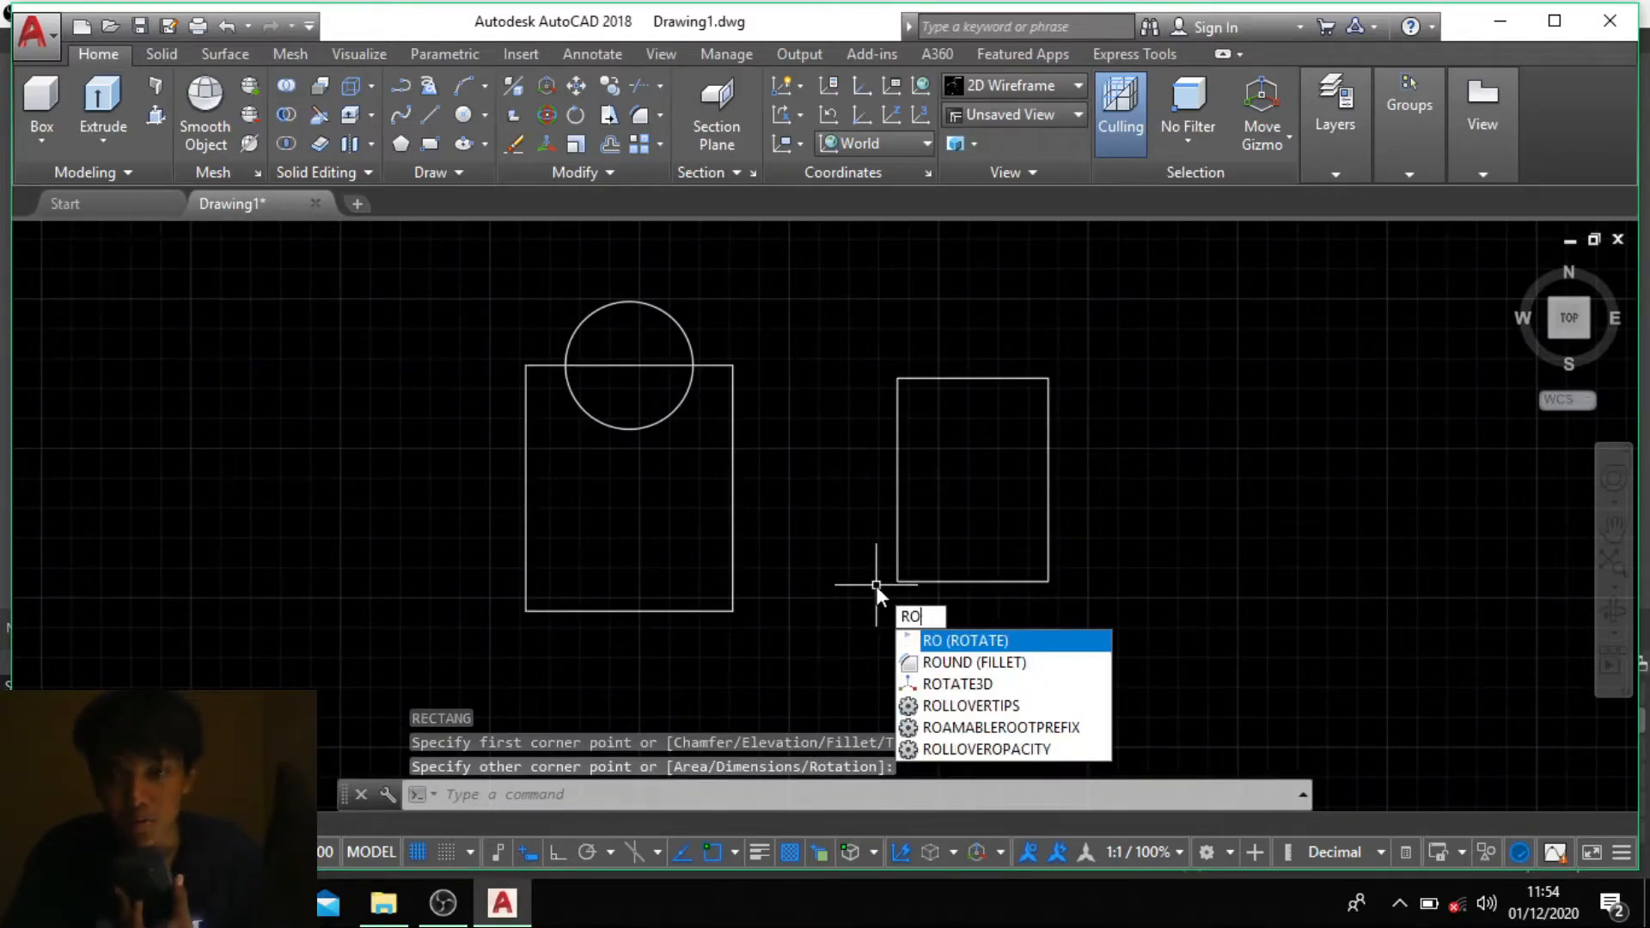
key(Return)
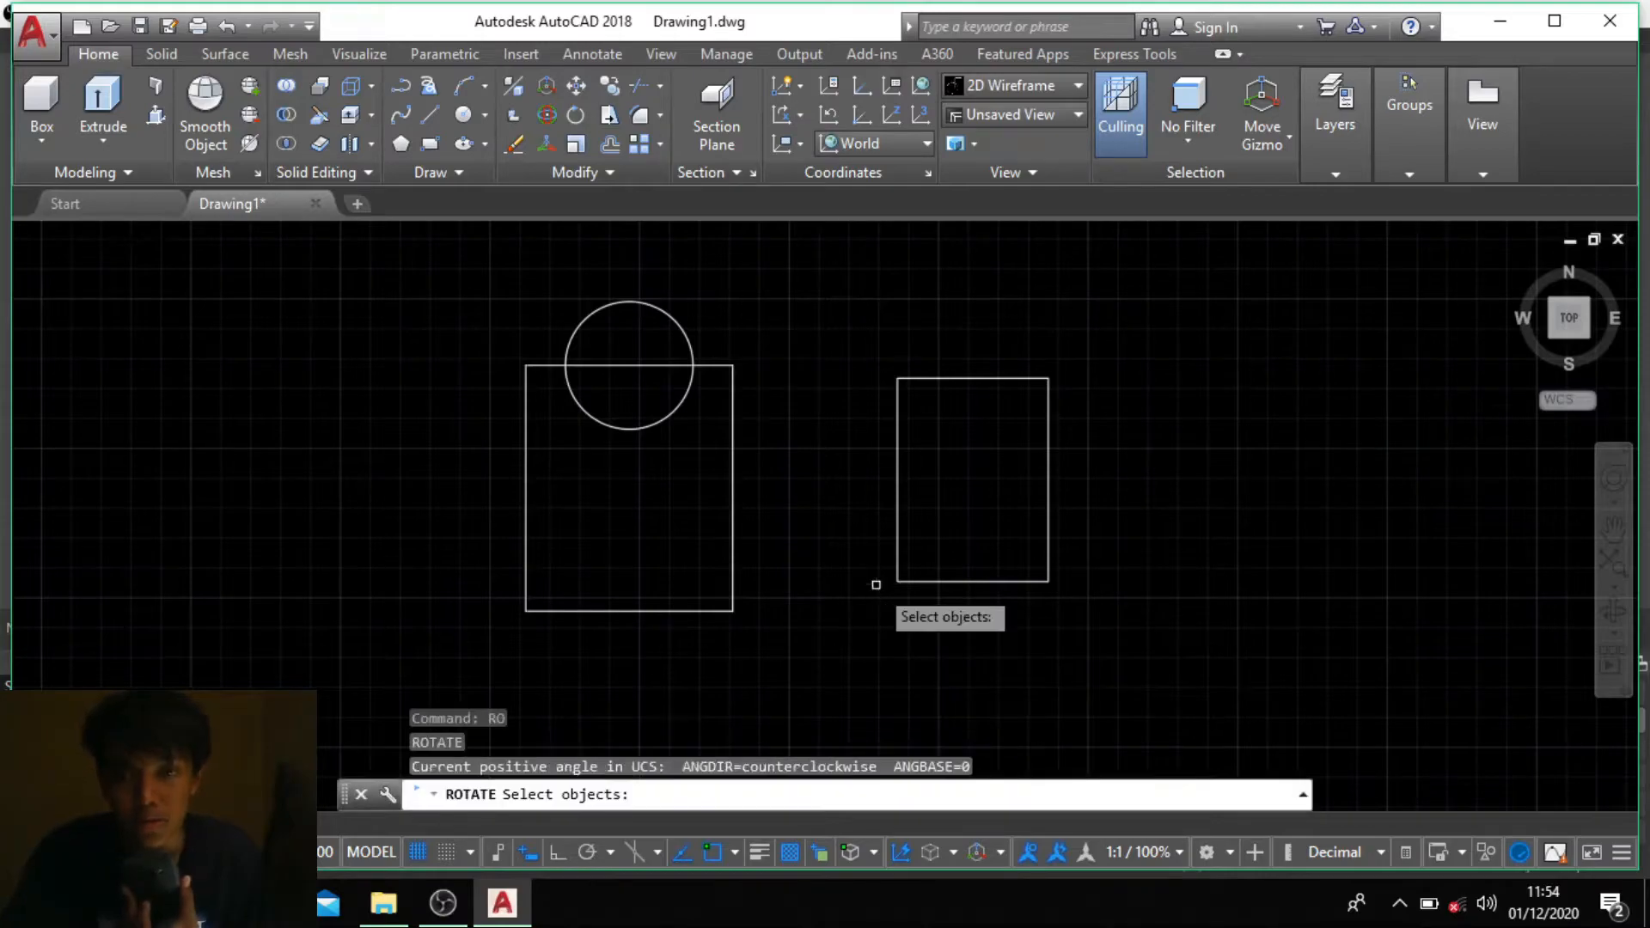
click(946, 581)
key(Return)
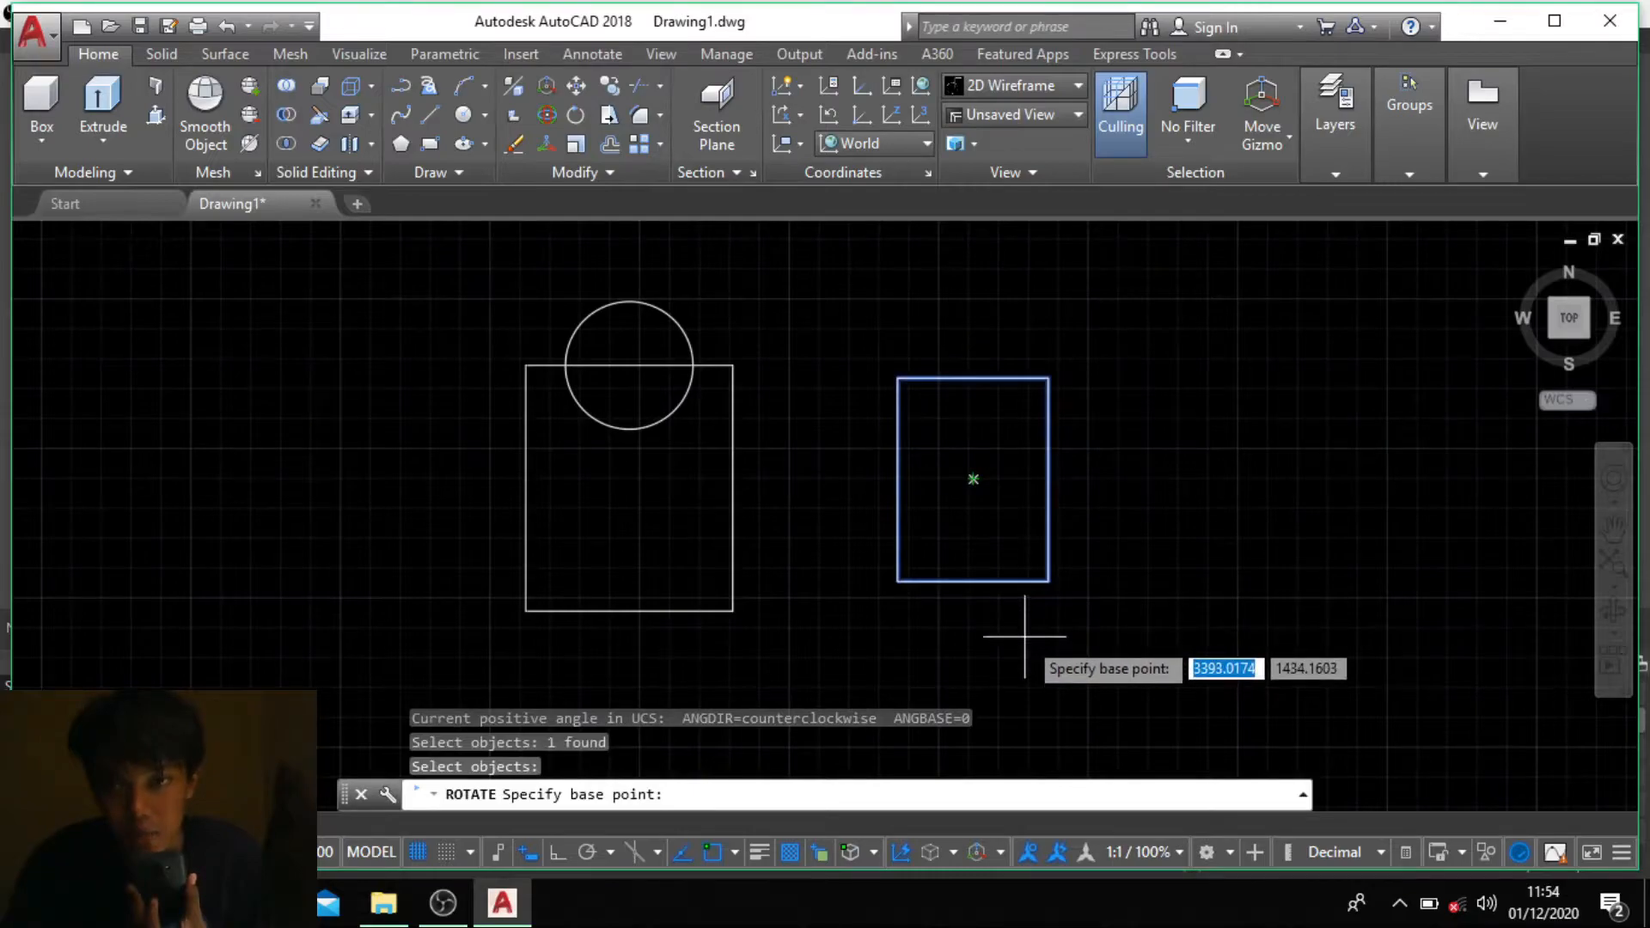
click(972, 476)
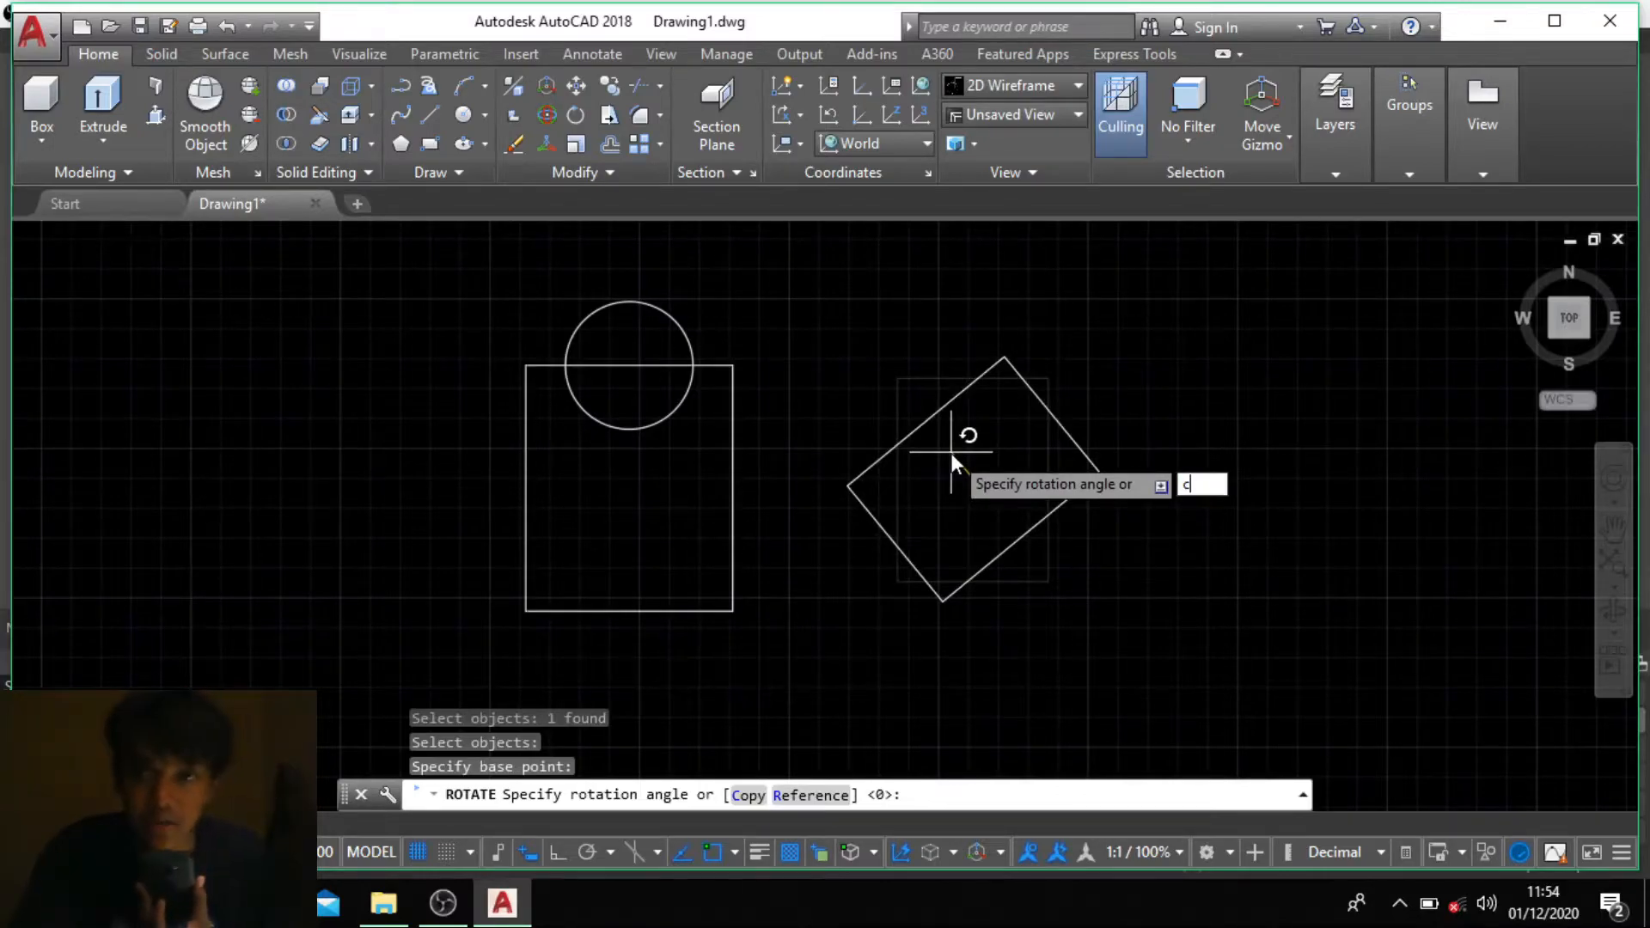
text(c)
key(Return)
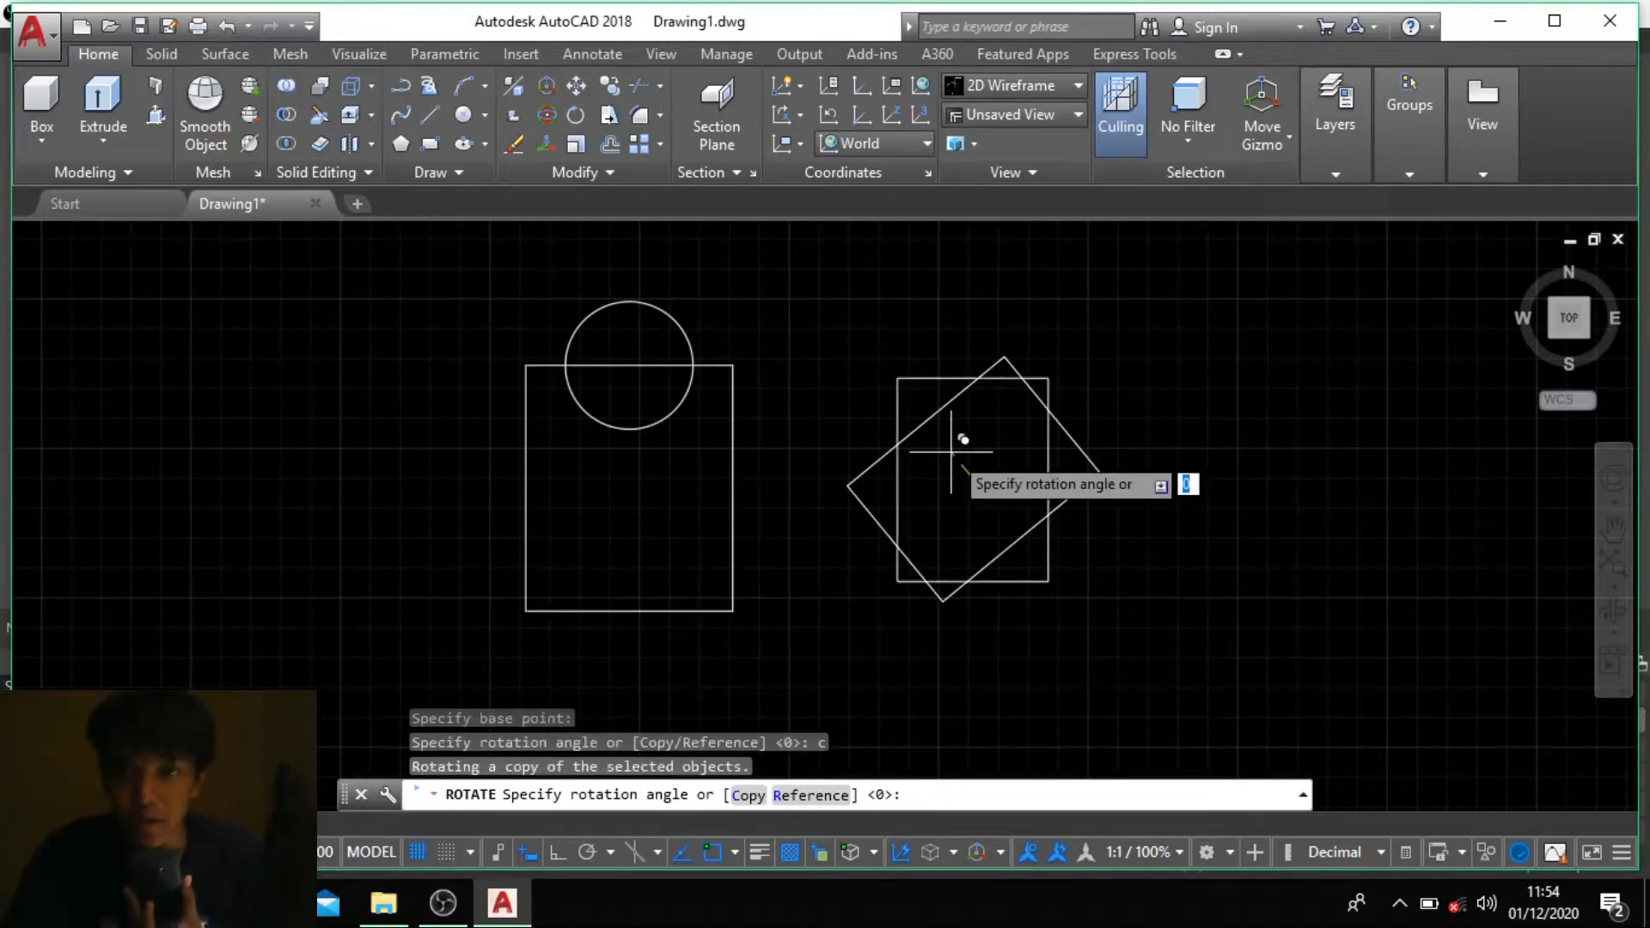
click(1001, 459)
scroll(623, 498, up, 2)
scroll(606, 375, up, 2)
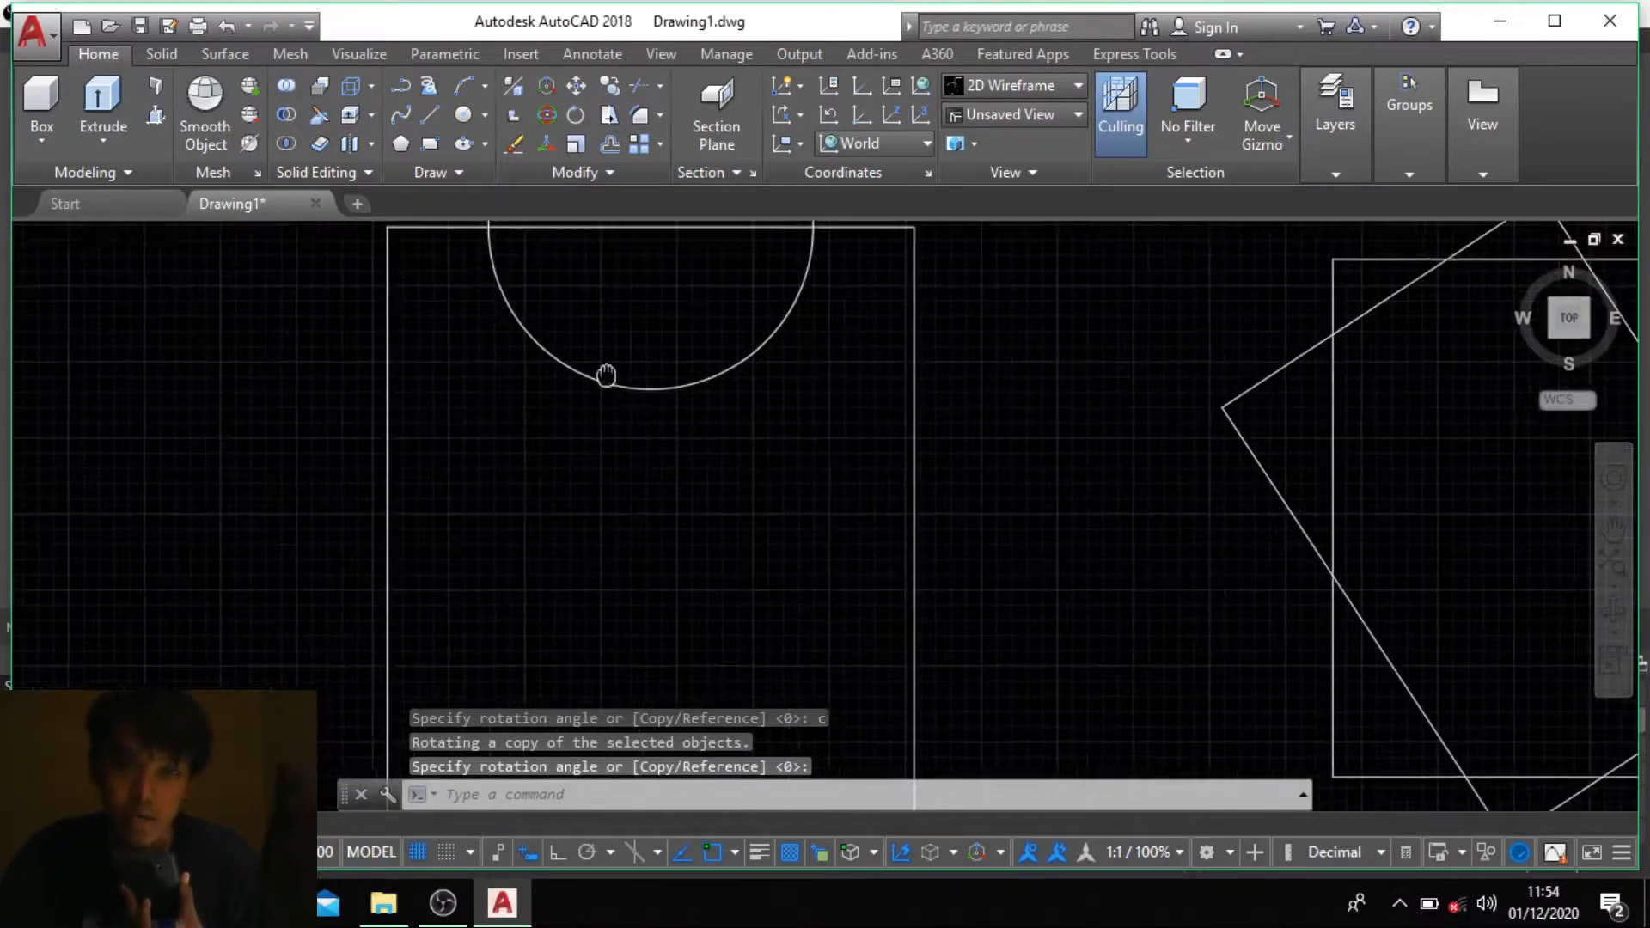
middle_drag(606, 375, 741, 459)
scroll(690, 494, down, 2)
scroll(694, 526, down, 1)
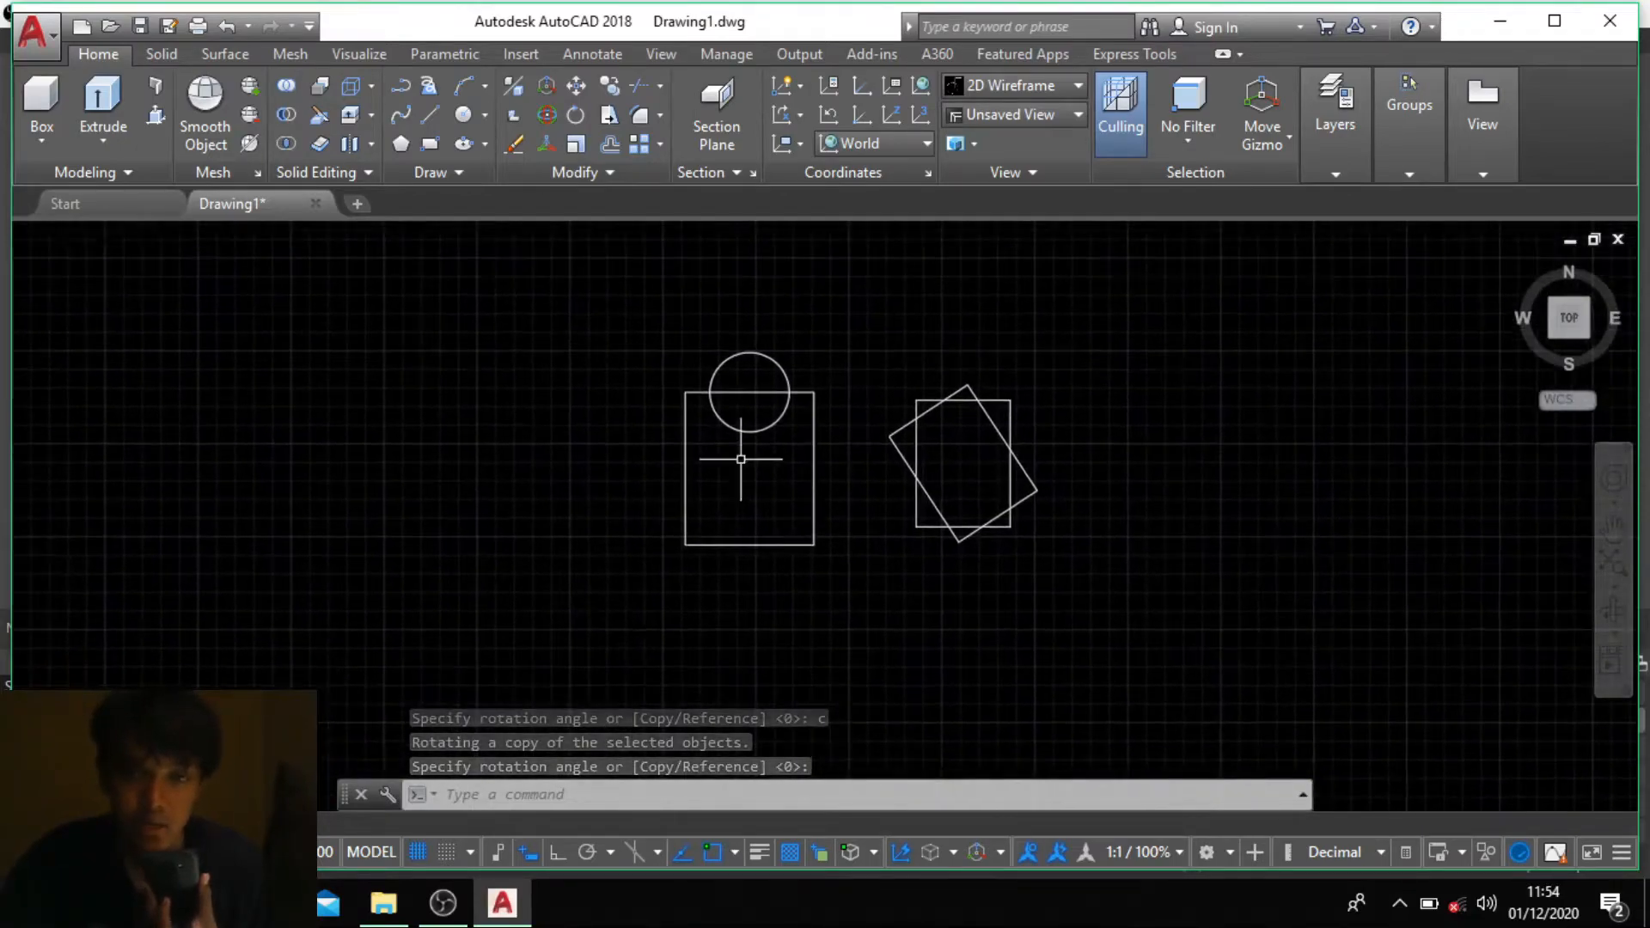
Step: Trim away the circle's lower half and the part of the first rectangle's upper edge inside the circle
scroll(740, 447, up, 2)
scroll(739, 437, up, 2)
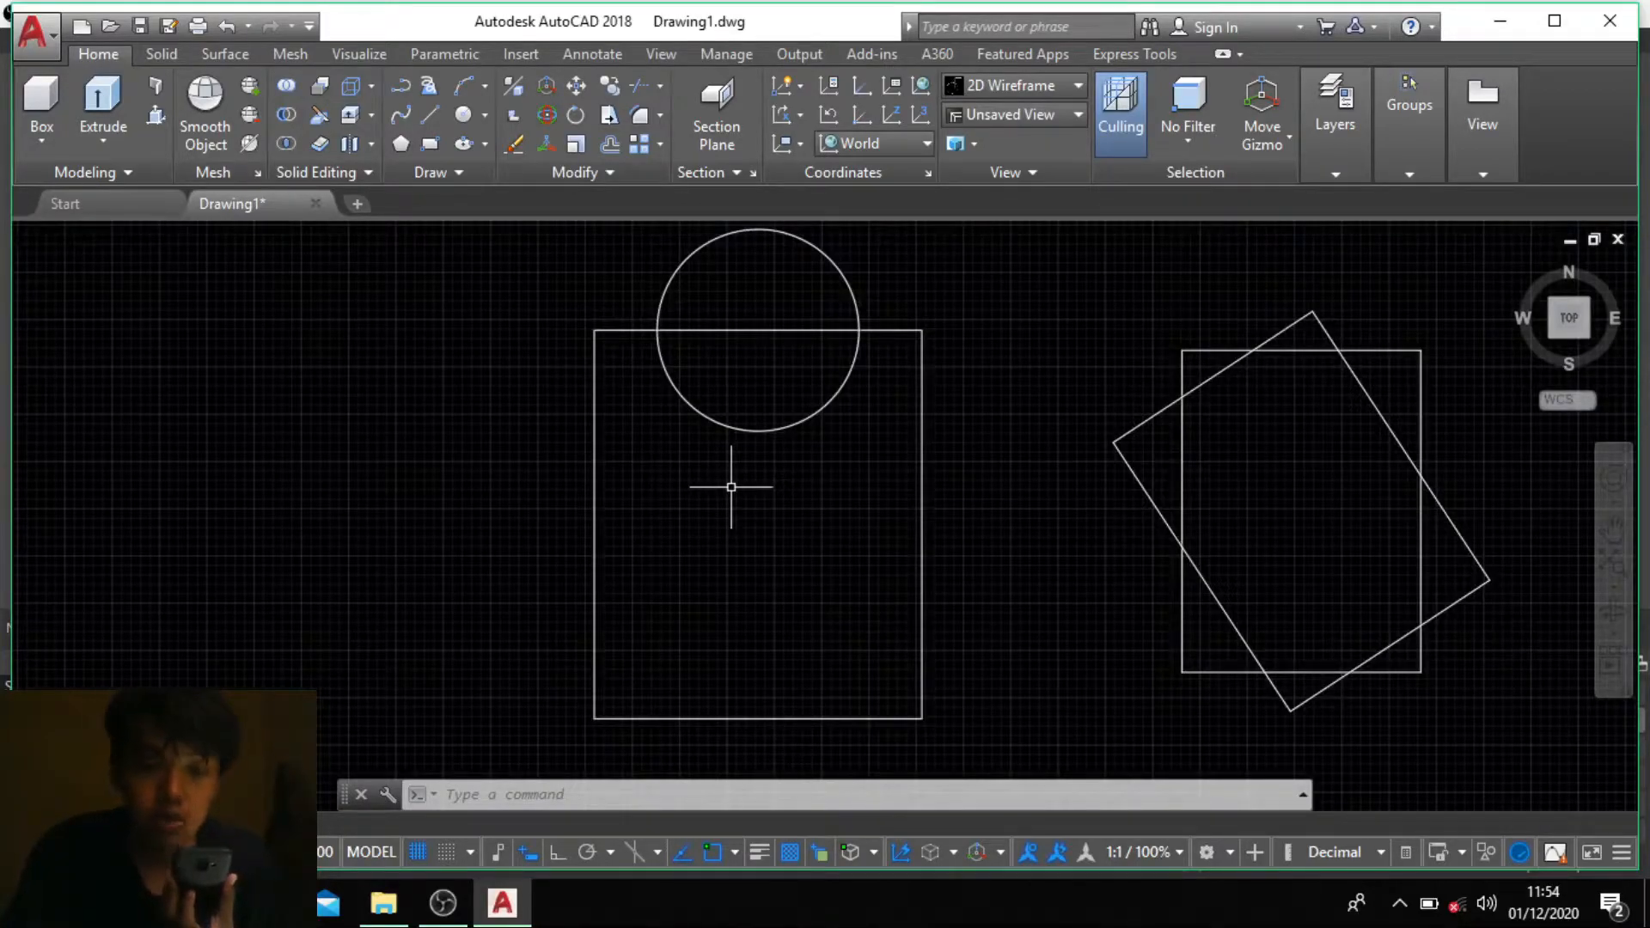
text(r)
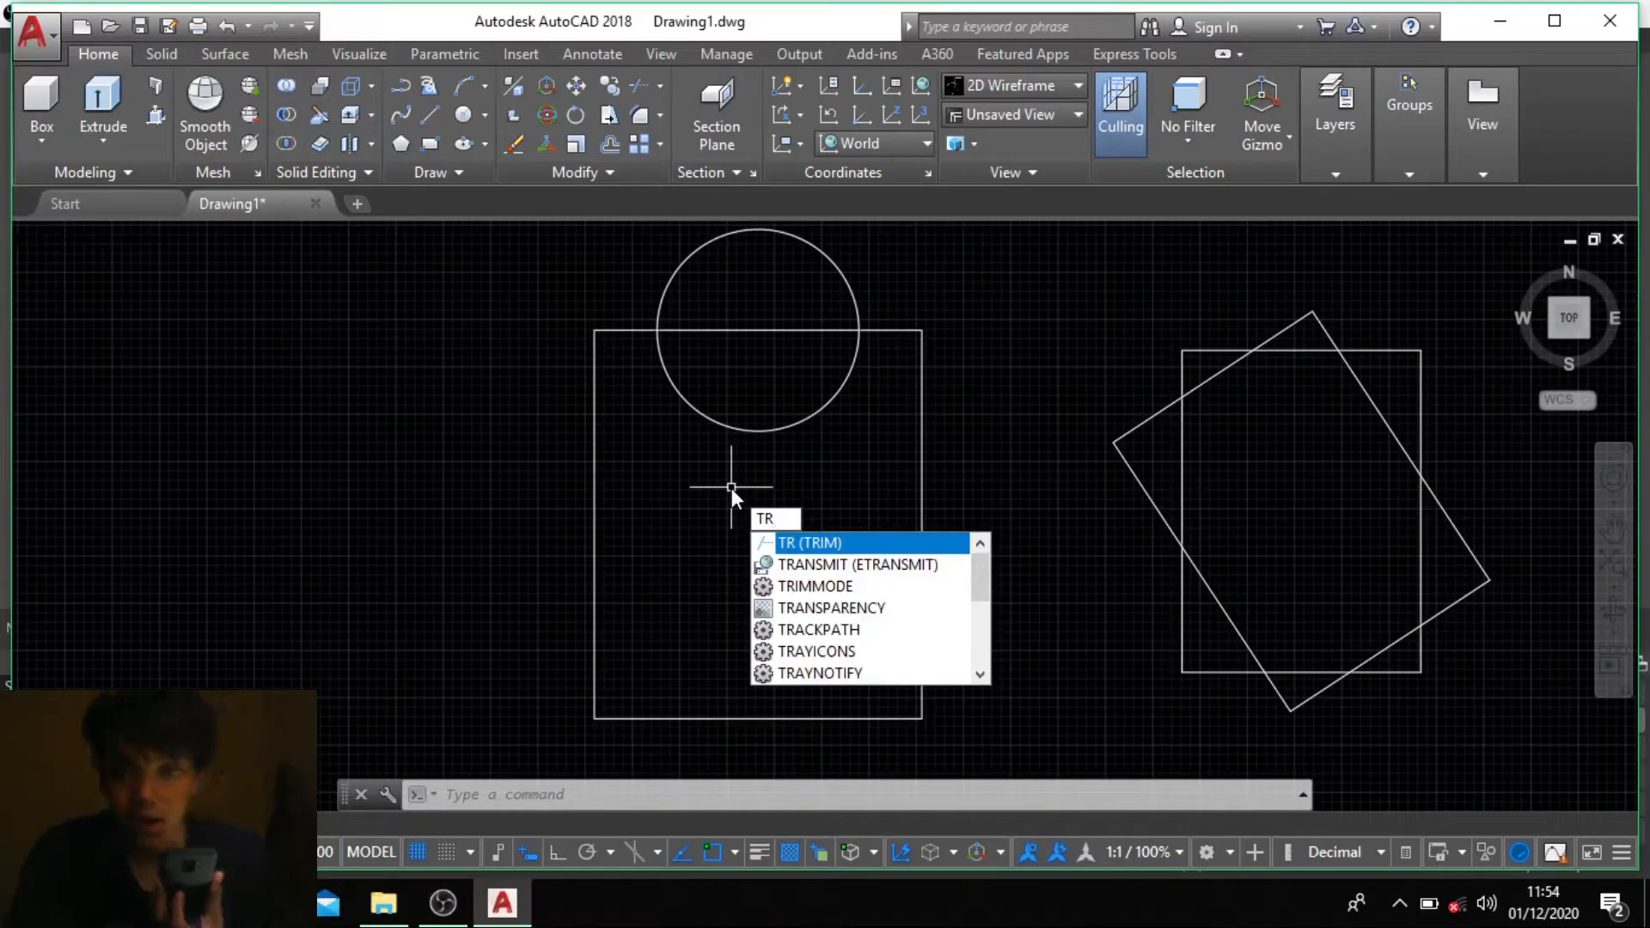
key(Return)
key(Return)
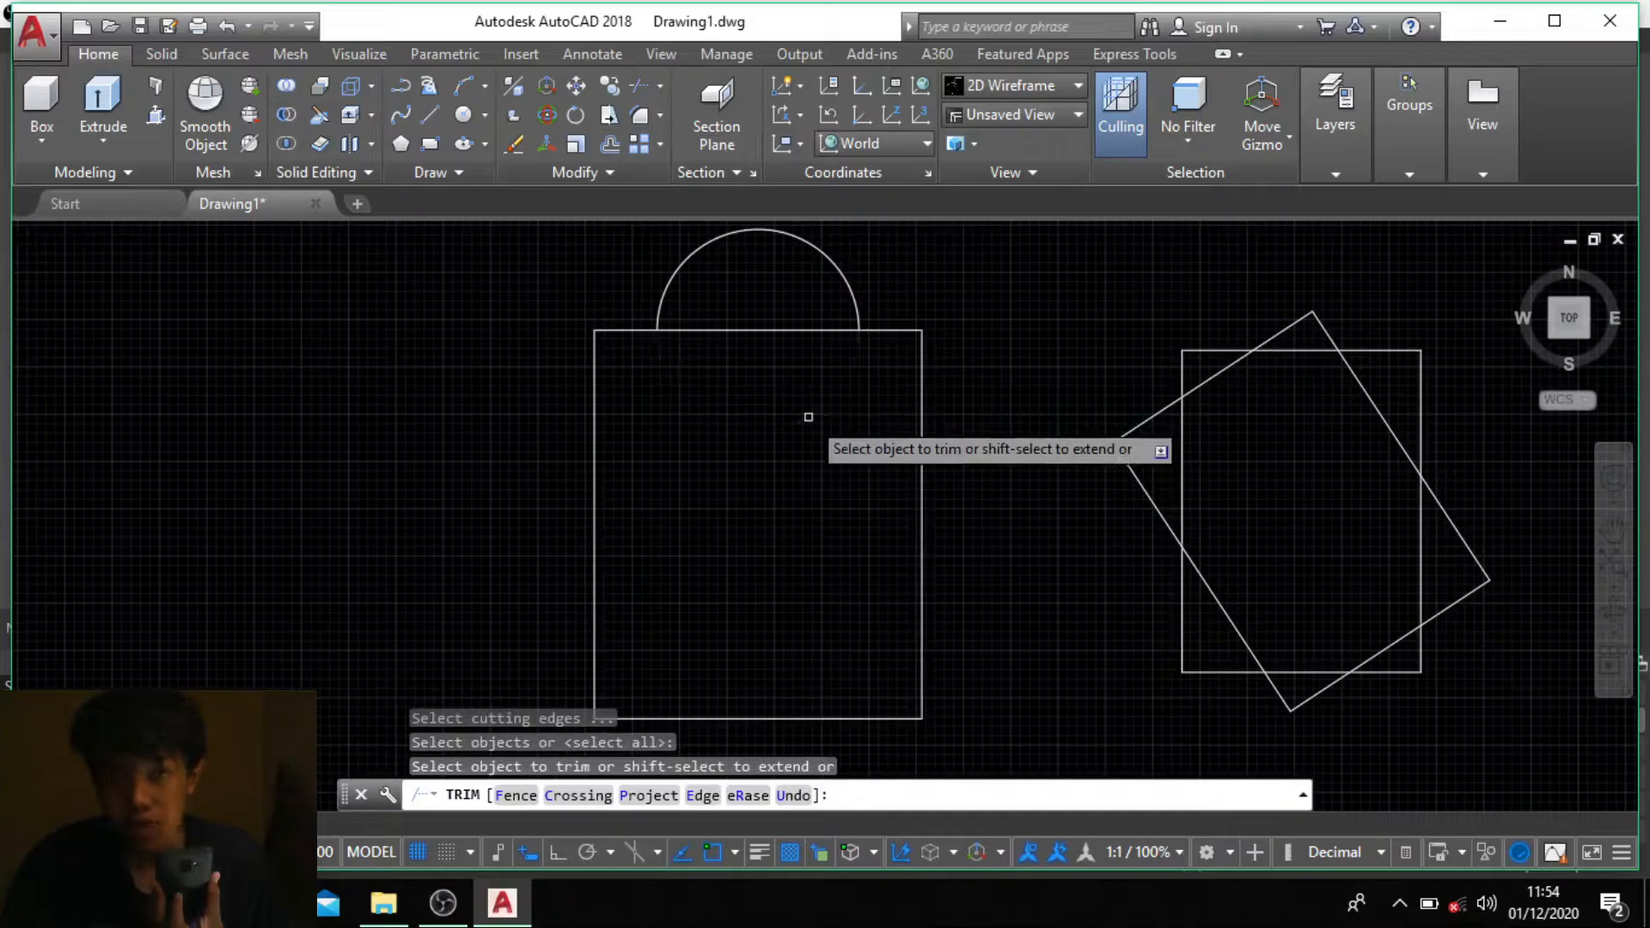
click(808, 417)
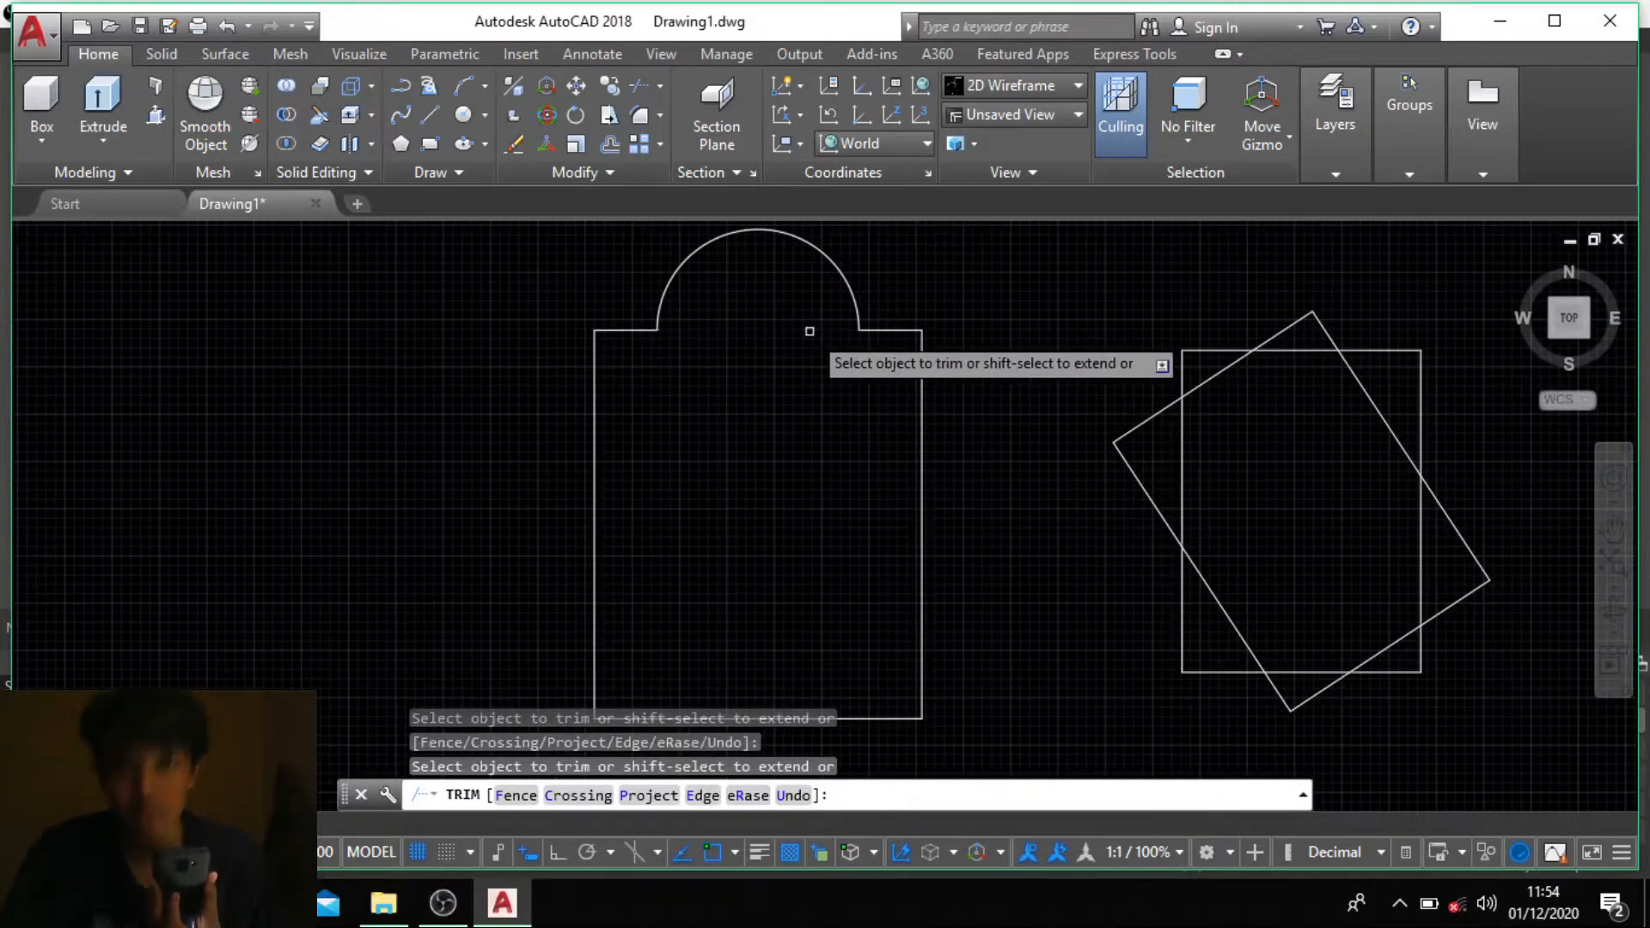
scroll(791, 335, down, 4)
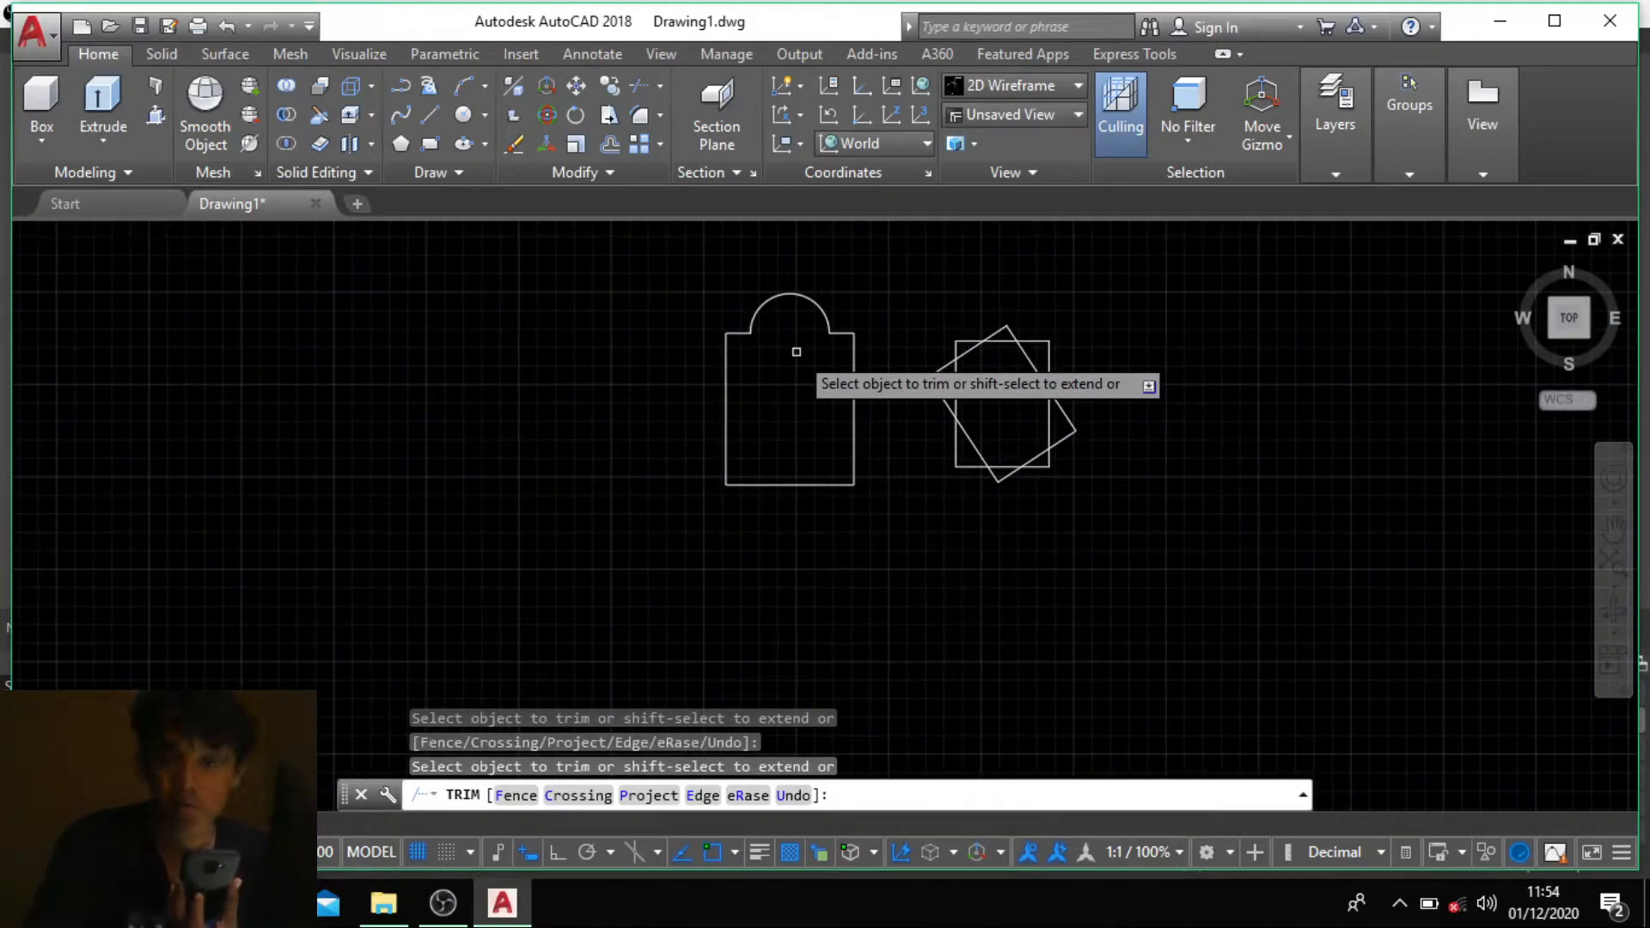
key(Return)
Step: Copy the arched shape from the midpoint of its lower edge, placing two copies to the east and southeast of the original
middle_drag(730, 419, 679, 469)
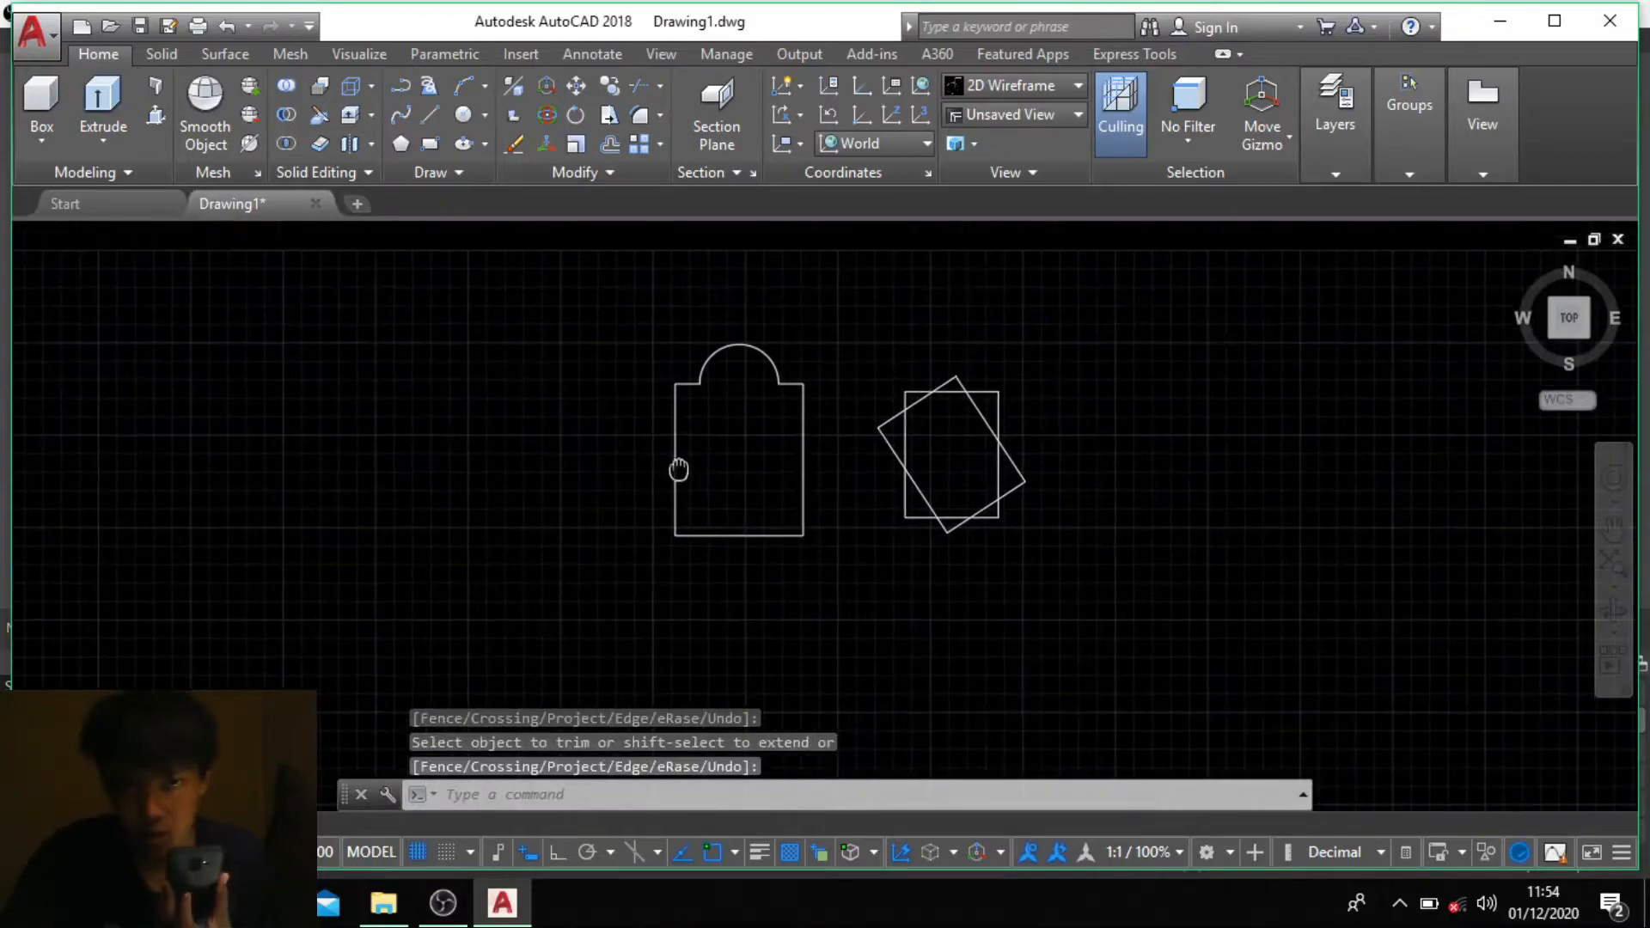
scroll(730, 464, up, 1)
scroll(730, 464, down, 1)
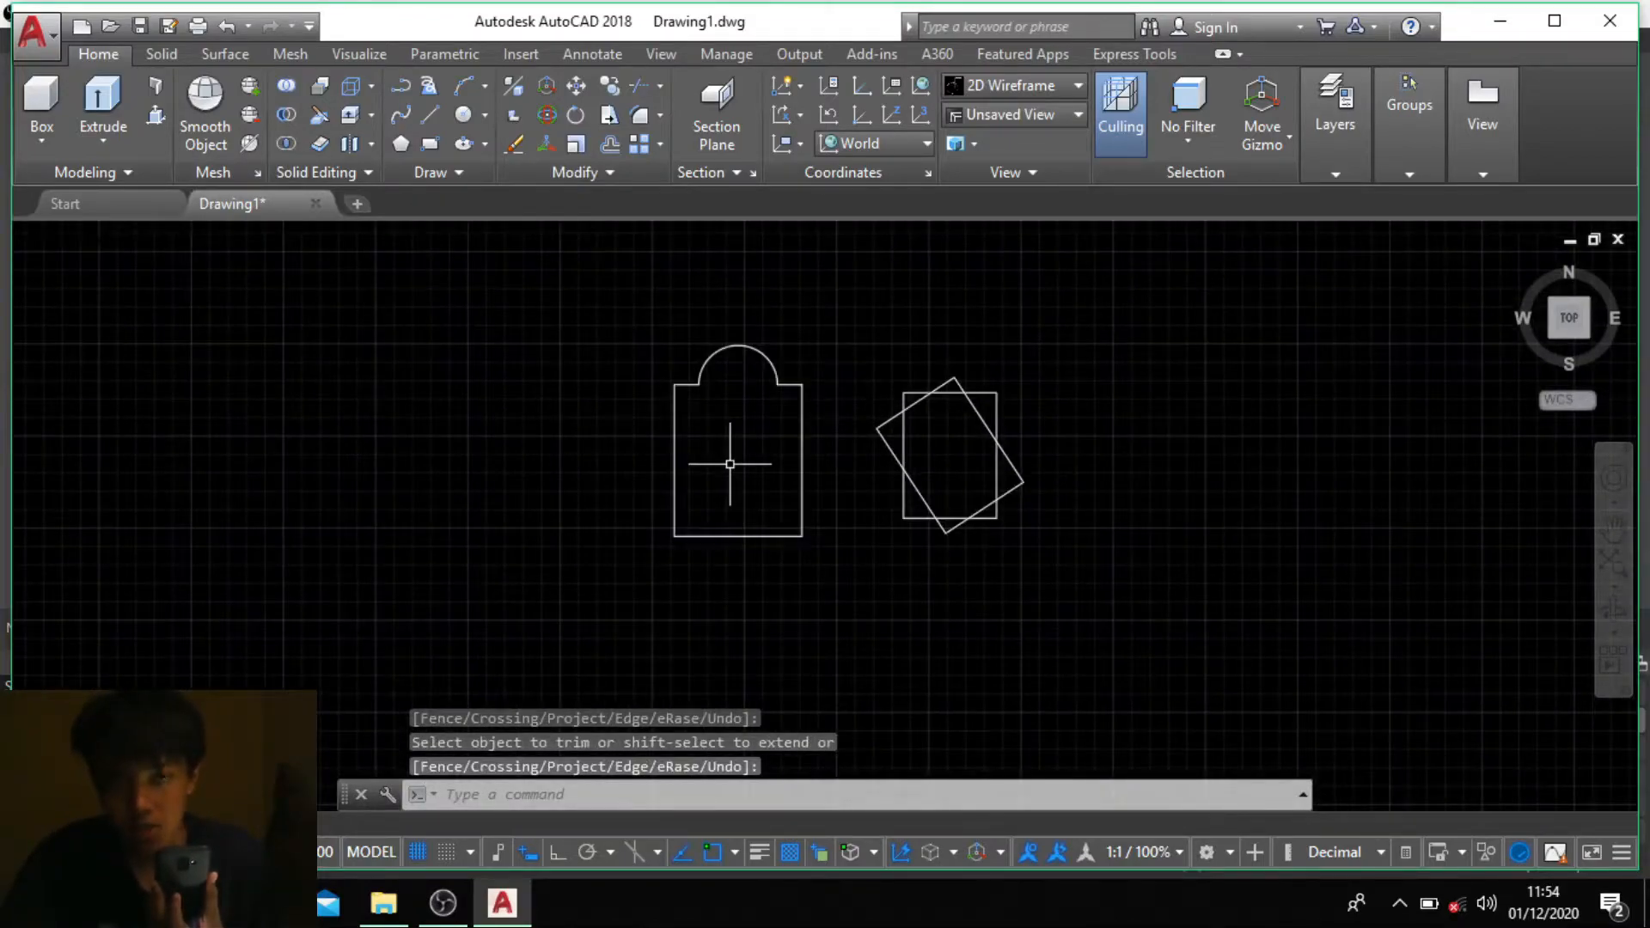
text(co)
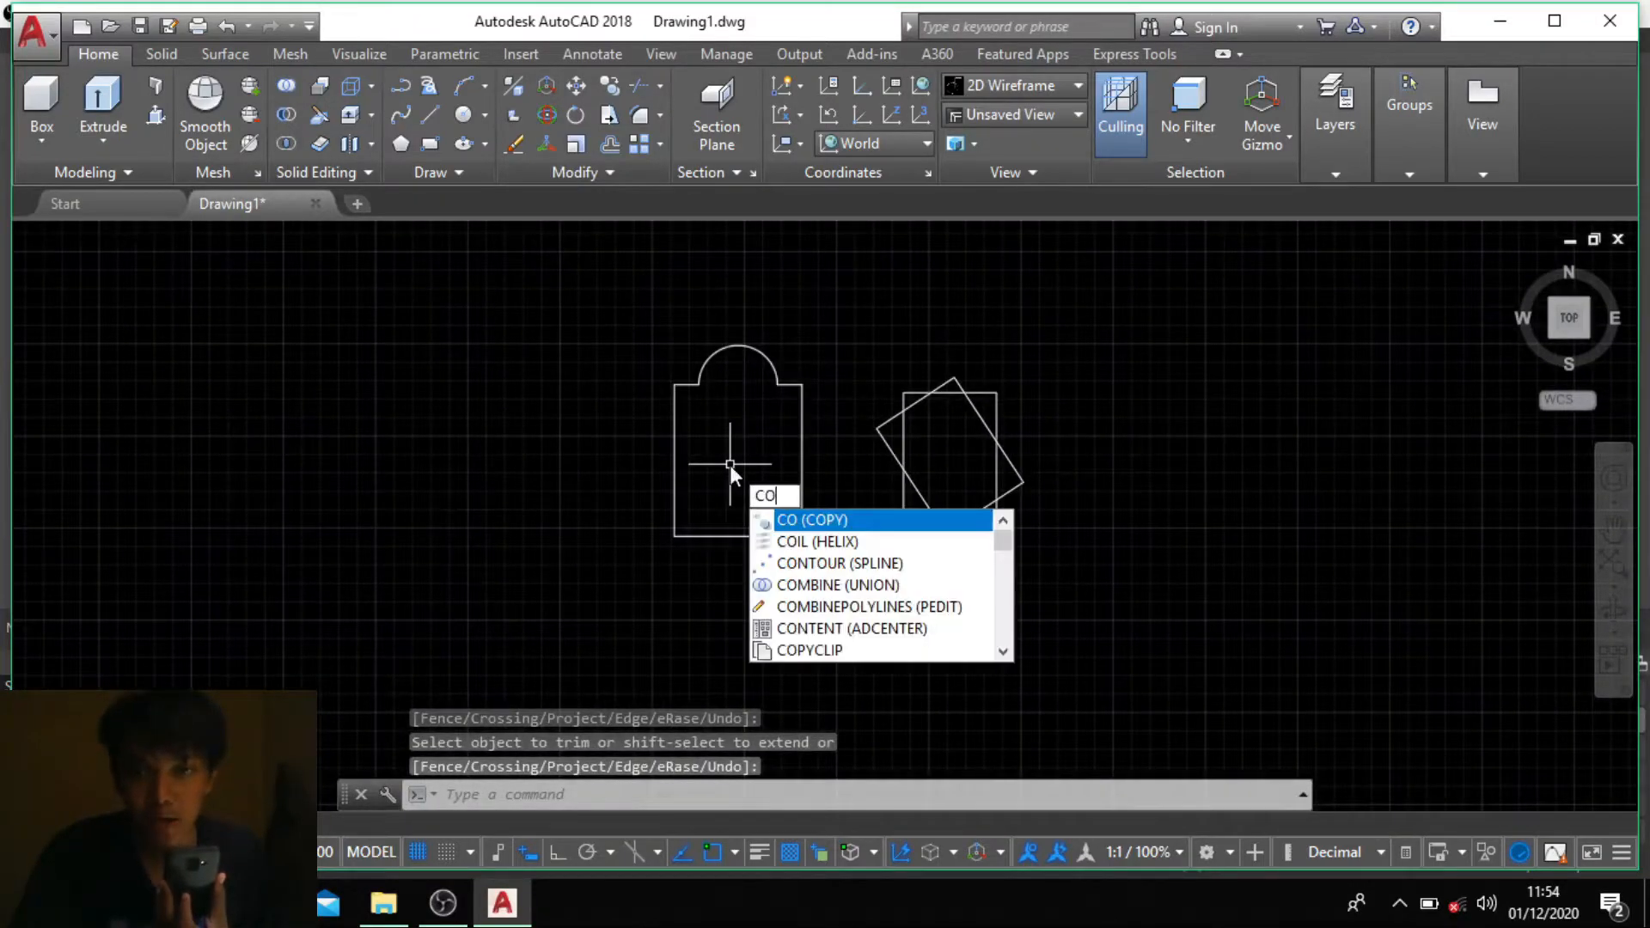
key(Return)
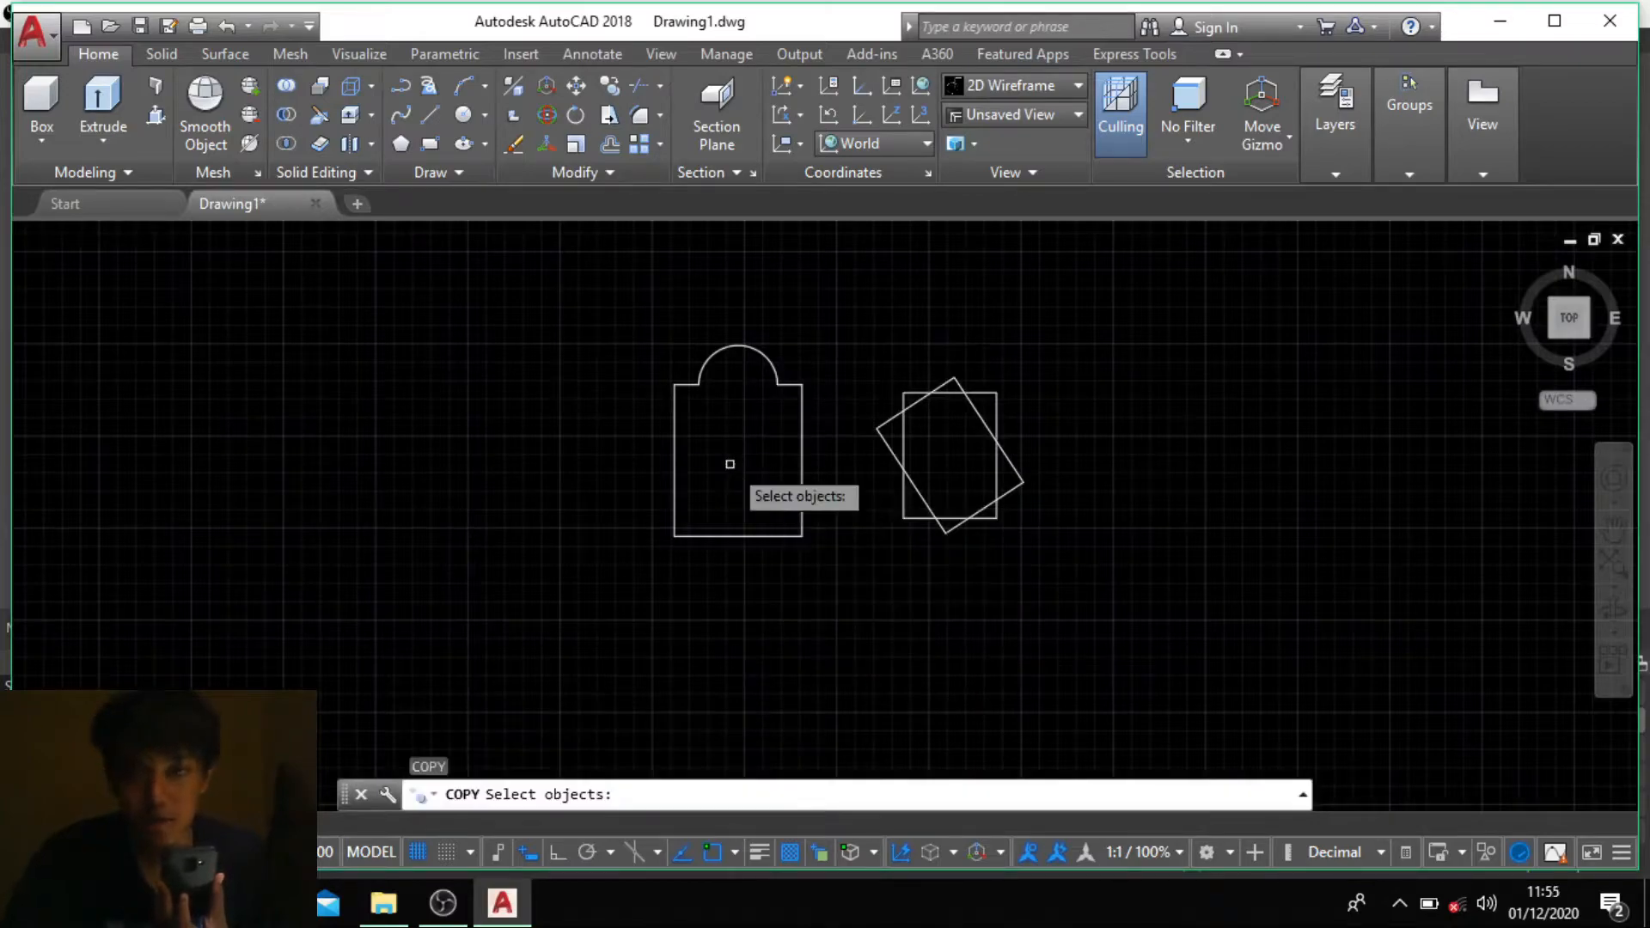
click(795, 563)
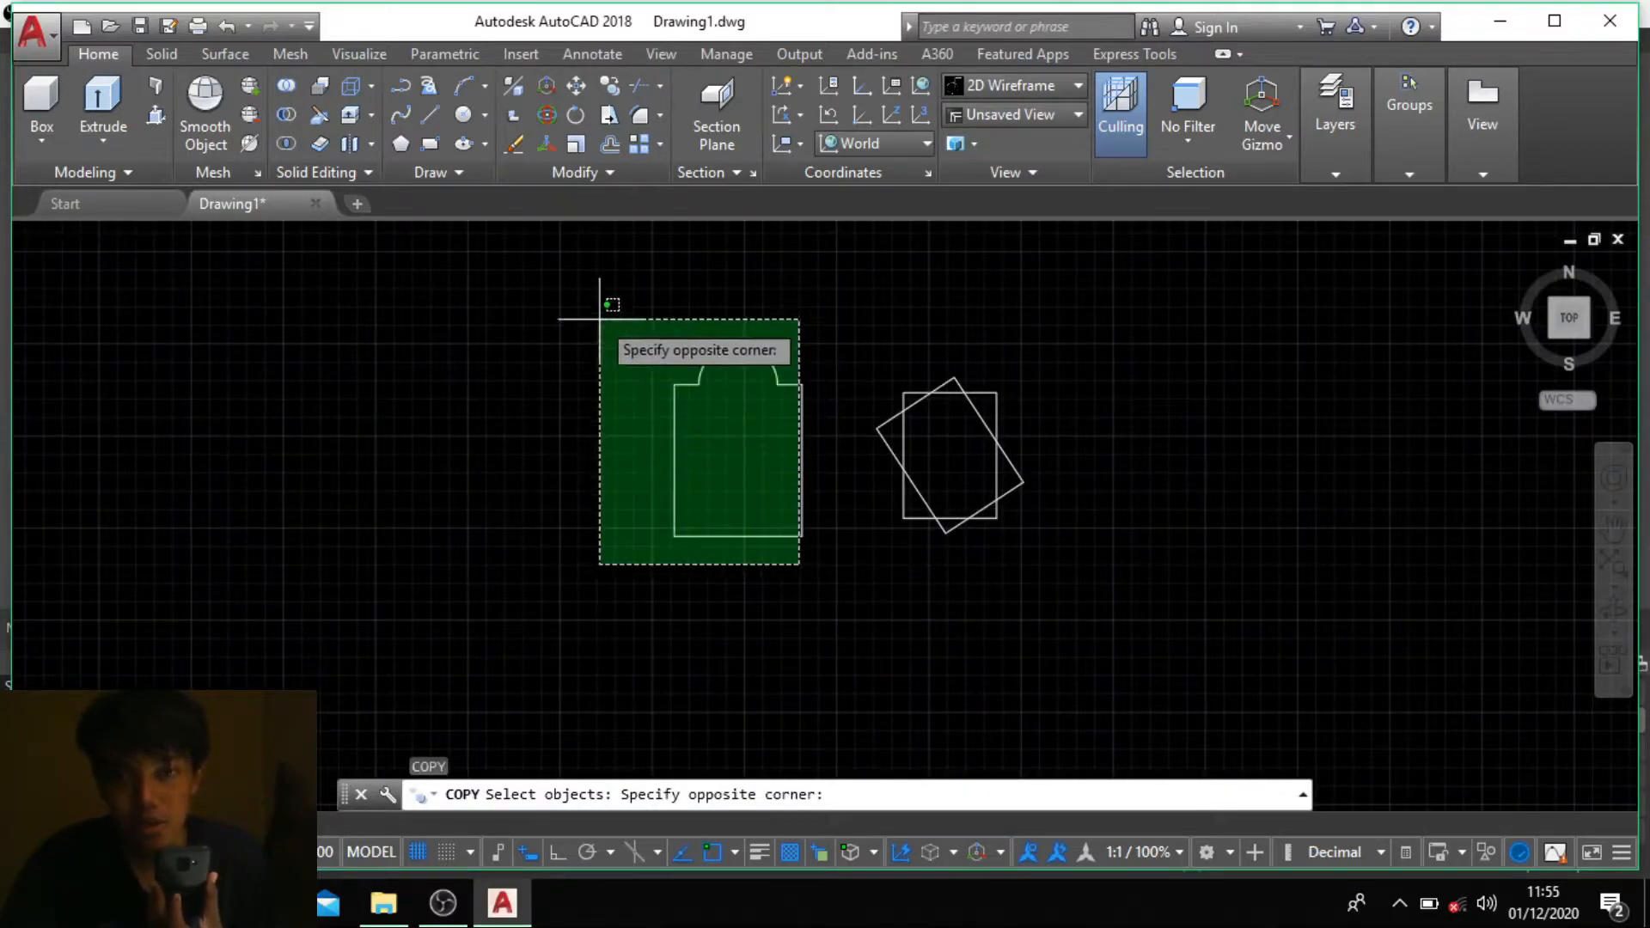
click(555, 273)
key(Return)
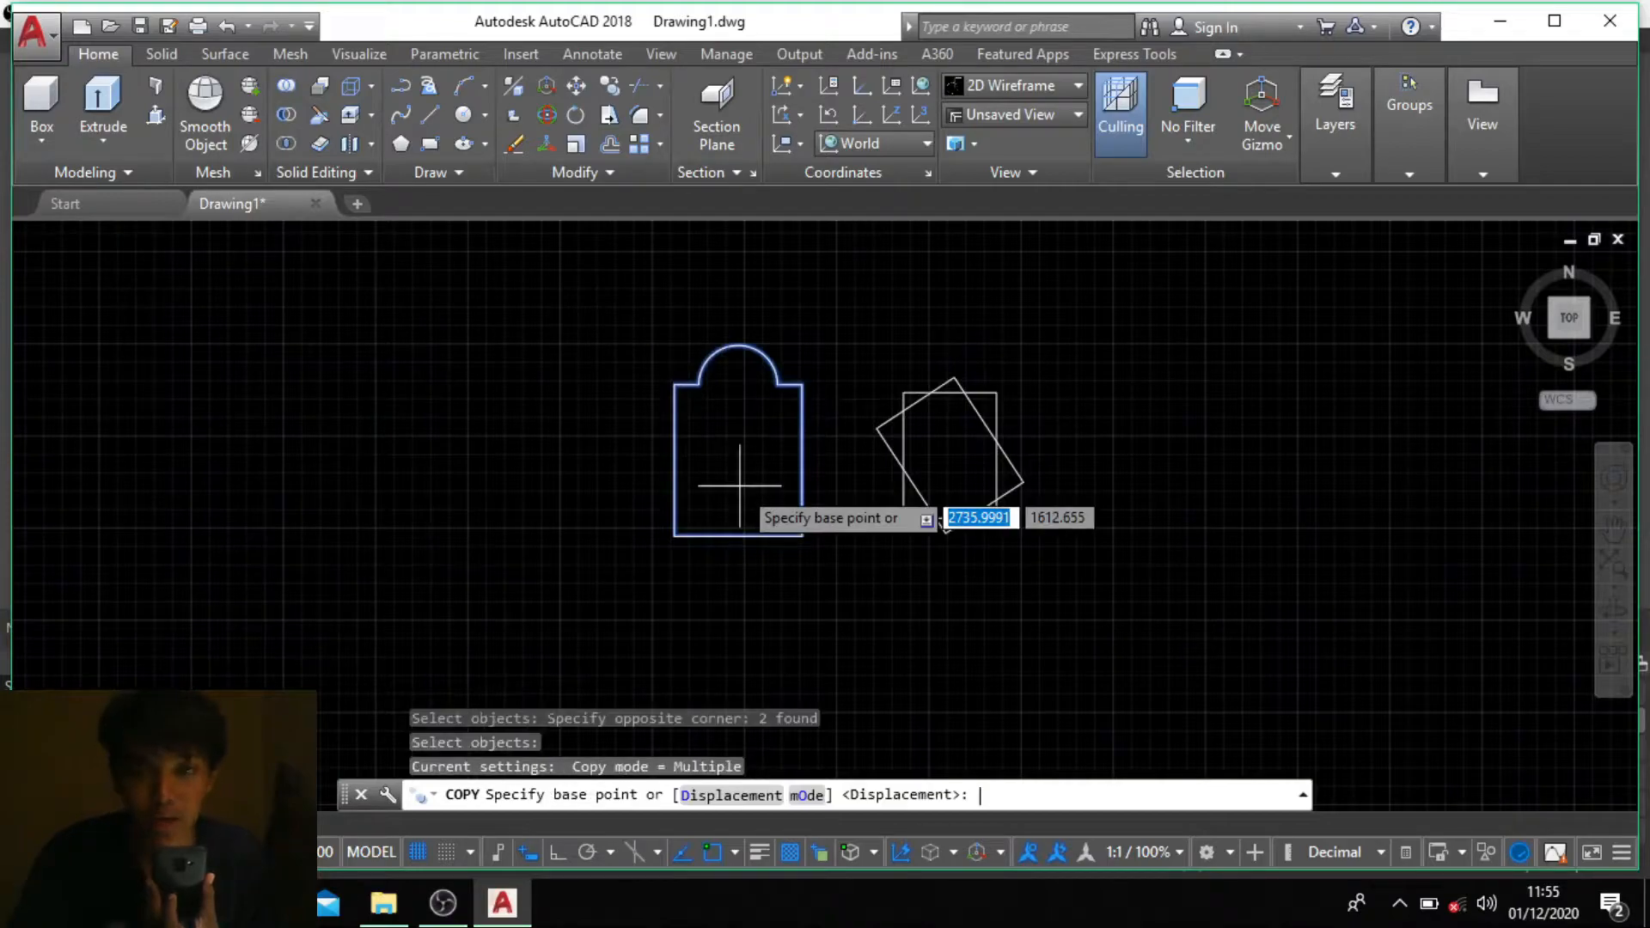
click(740, 537)
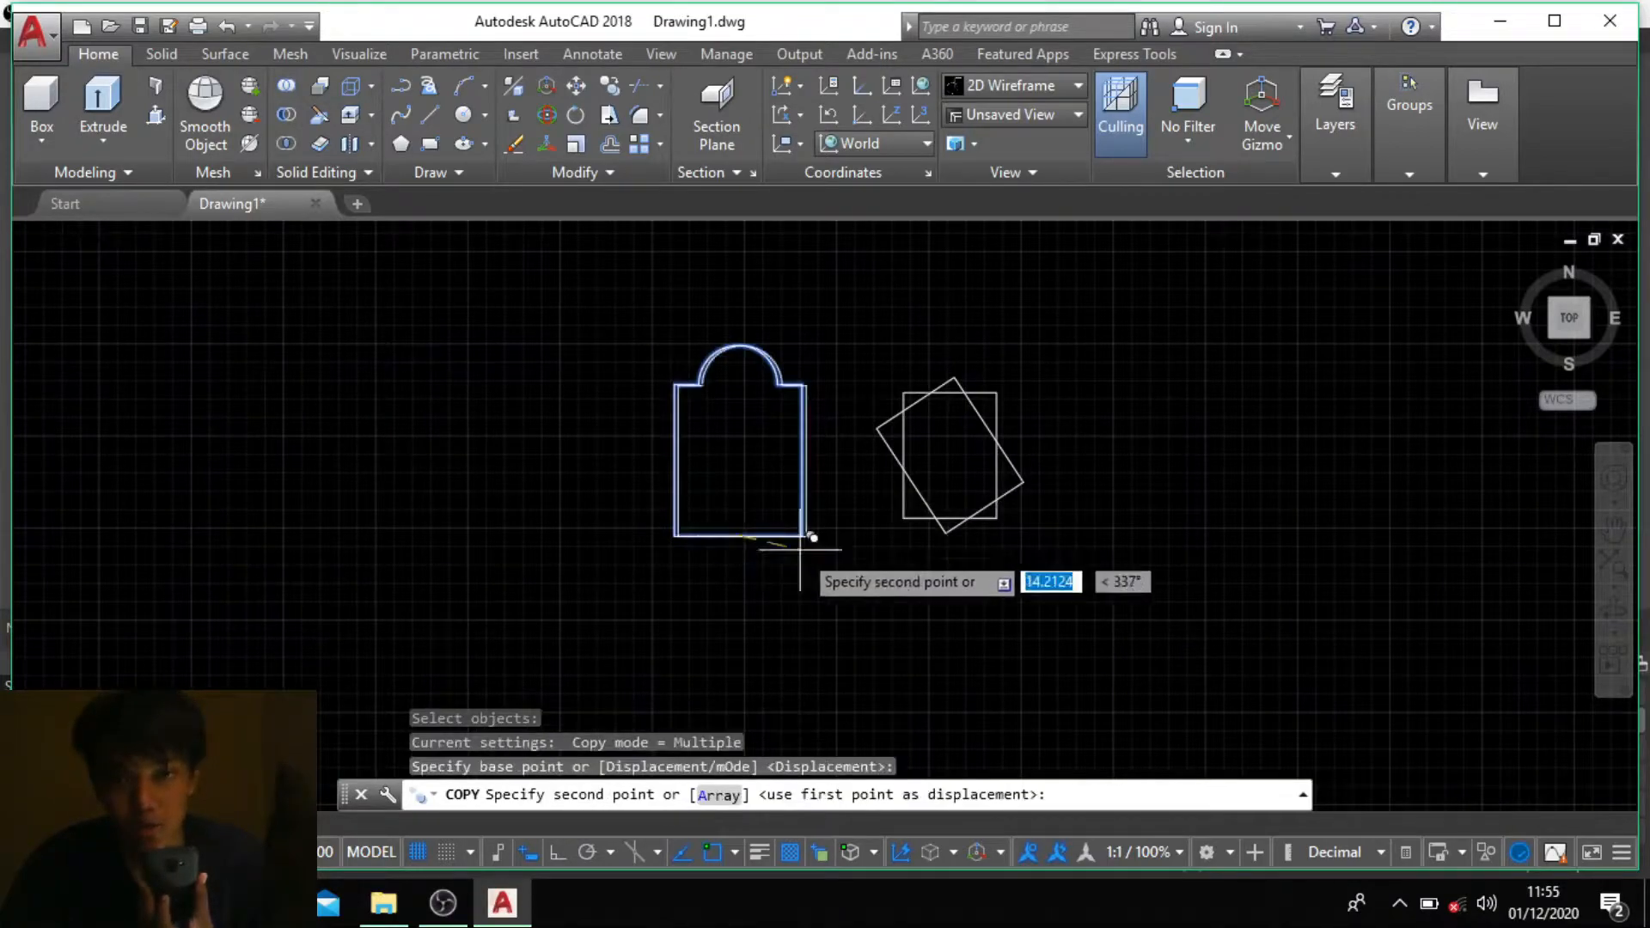
click(1297, 507)
click(1126, 670)
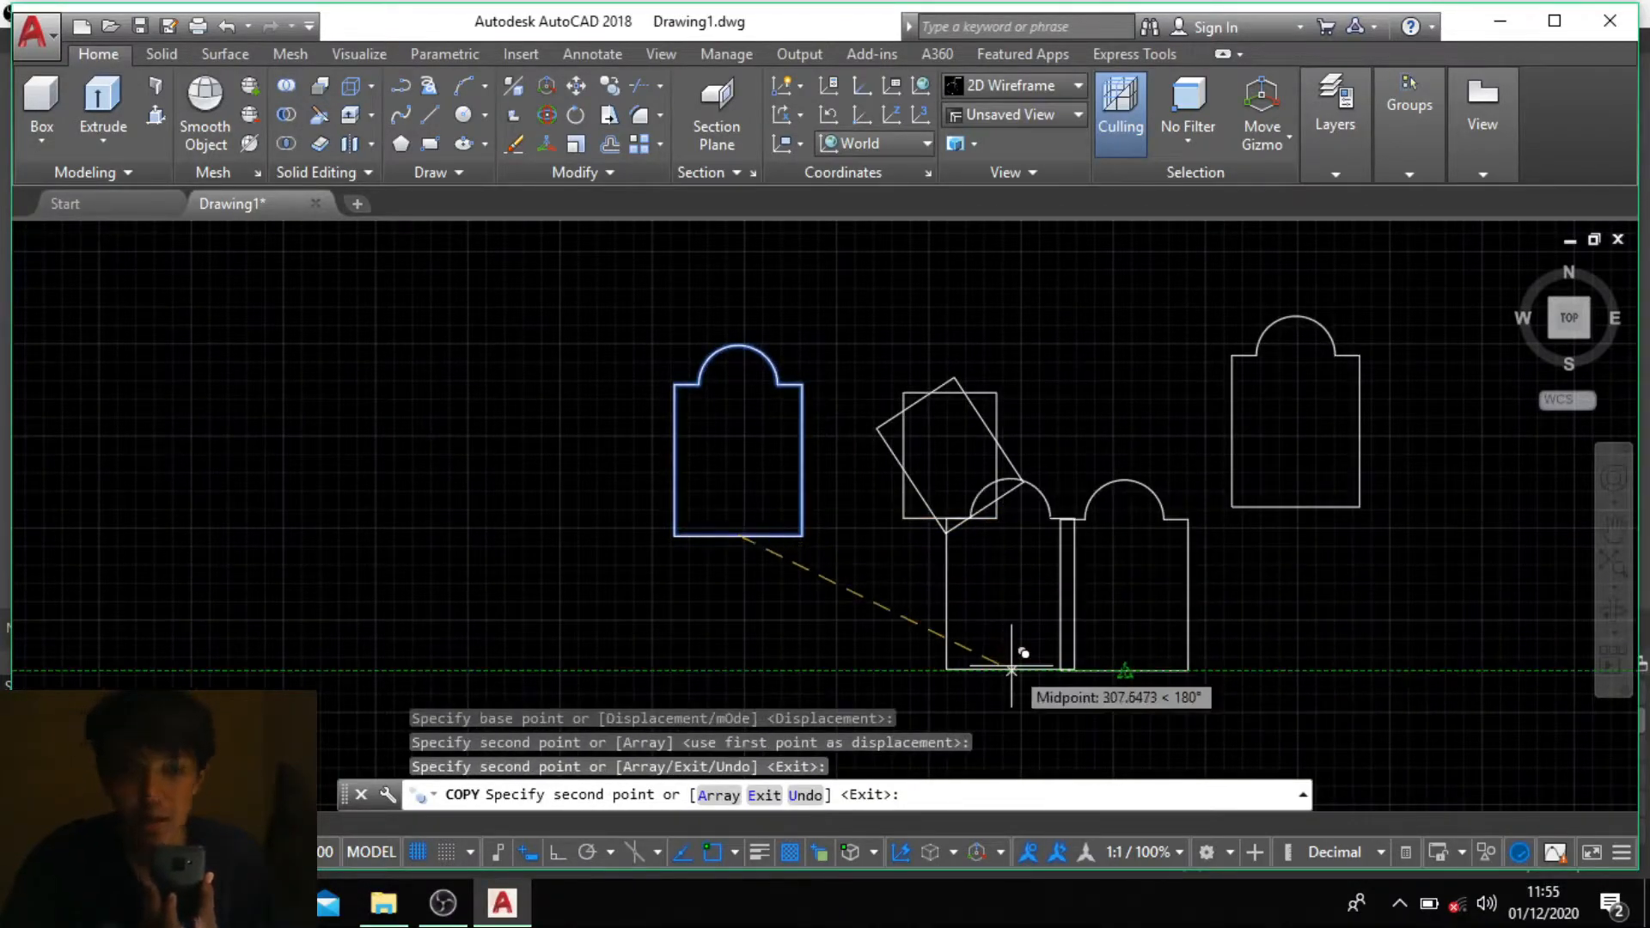
key(Escape)
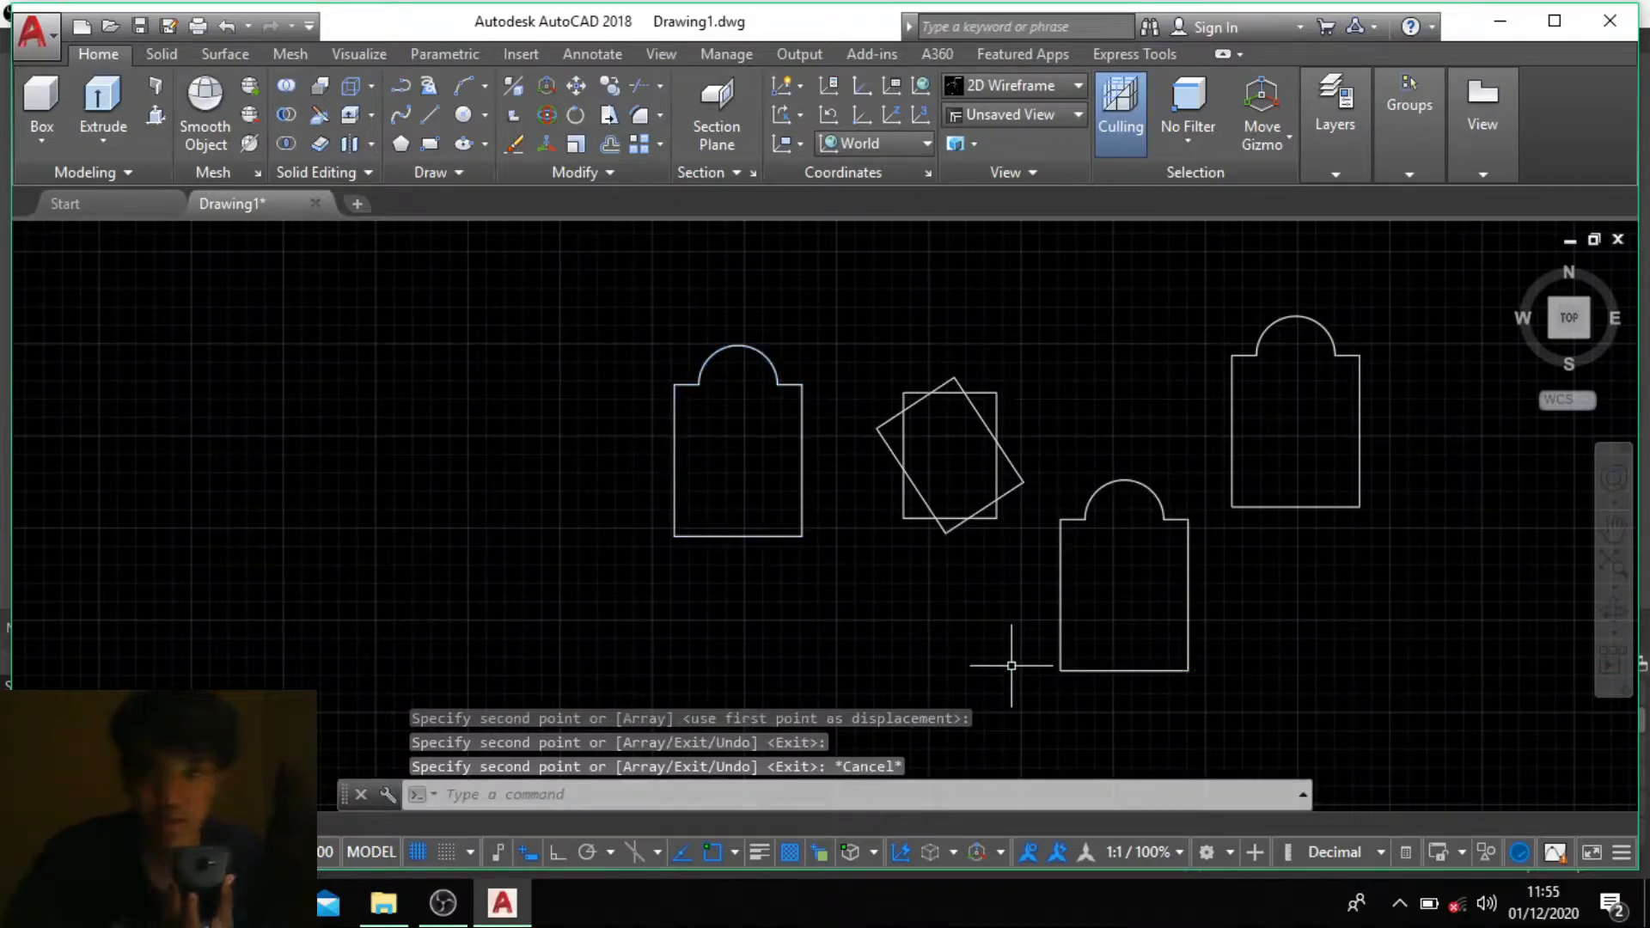
Step: Draw a circle with a radius of about 227 units in the empty area west of the original arched shape
scroll(889, 469, down, 4)
scroll(882, 476, up, 2)
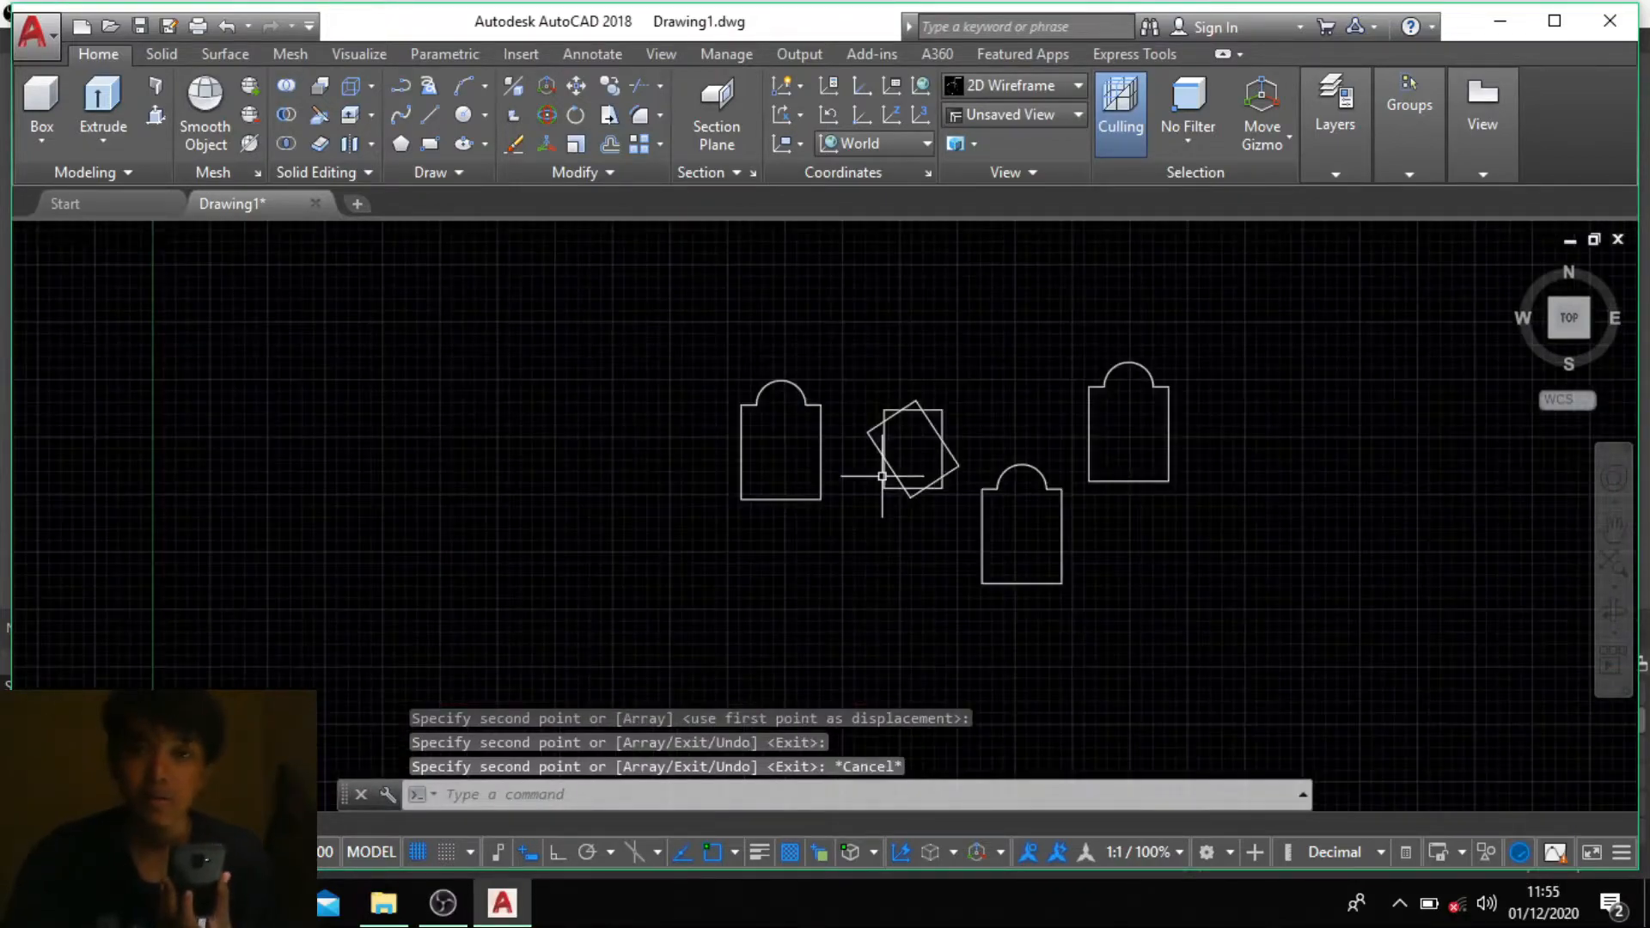
middle_drag(882, 476, 831, 467)
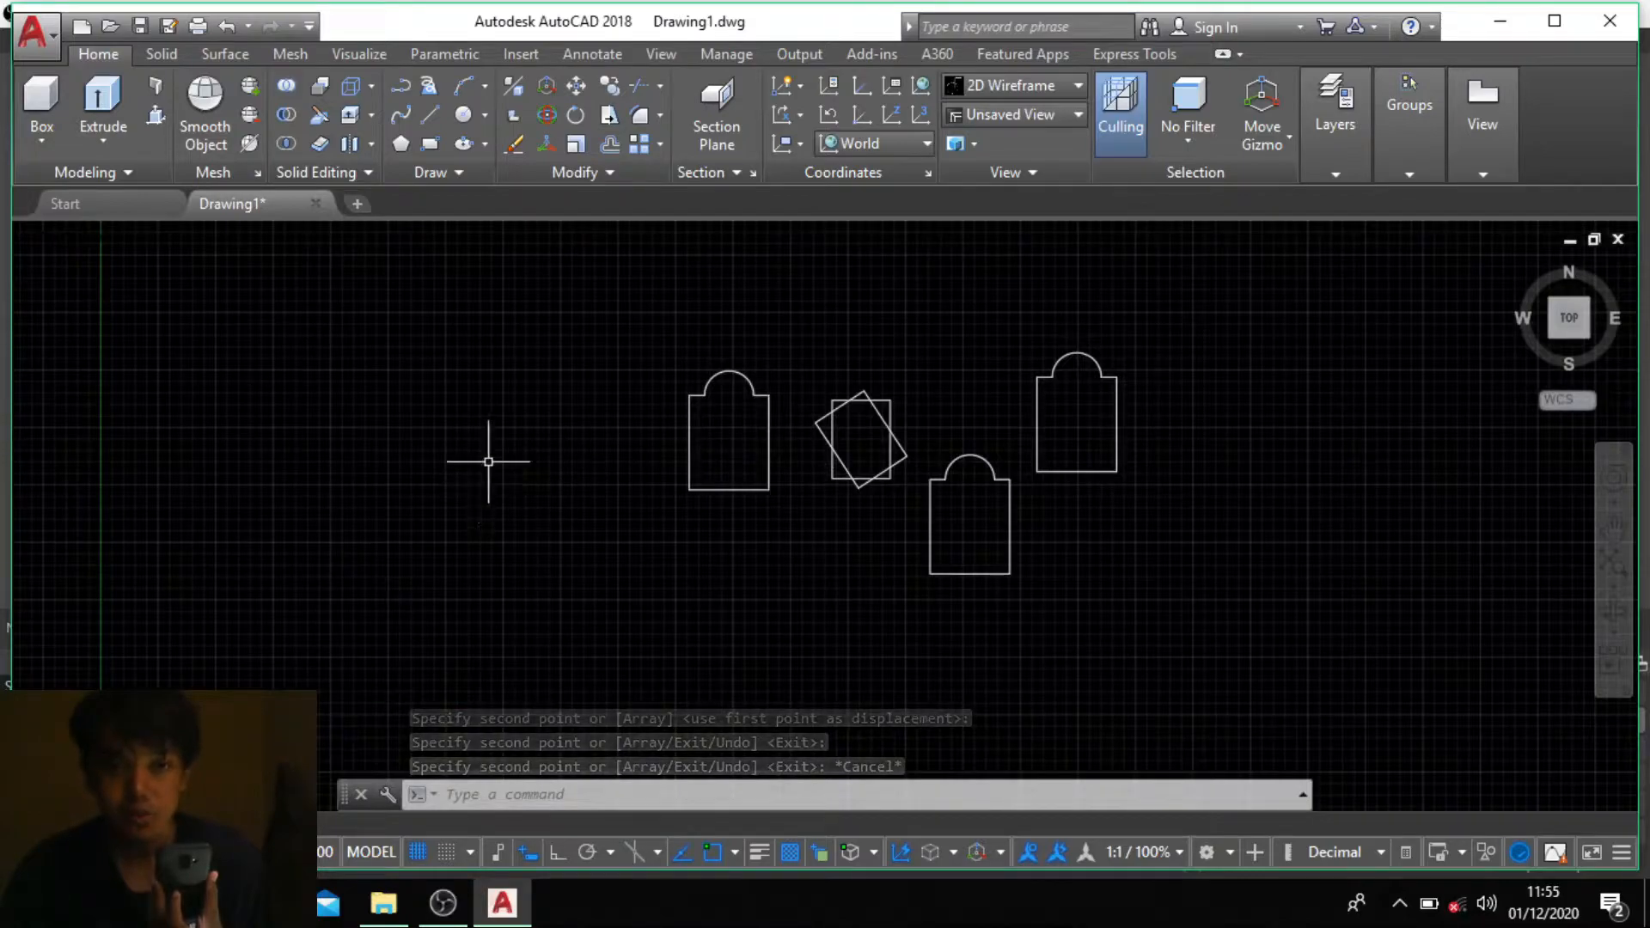
click(463, 116)
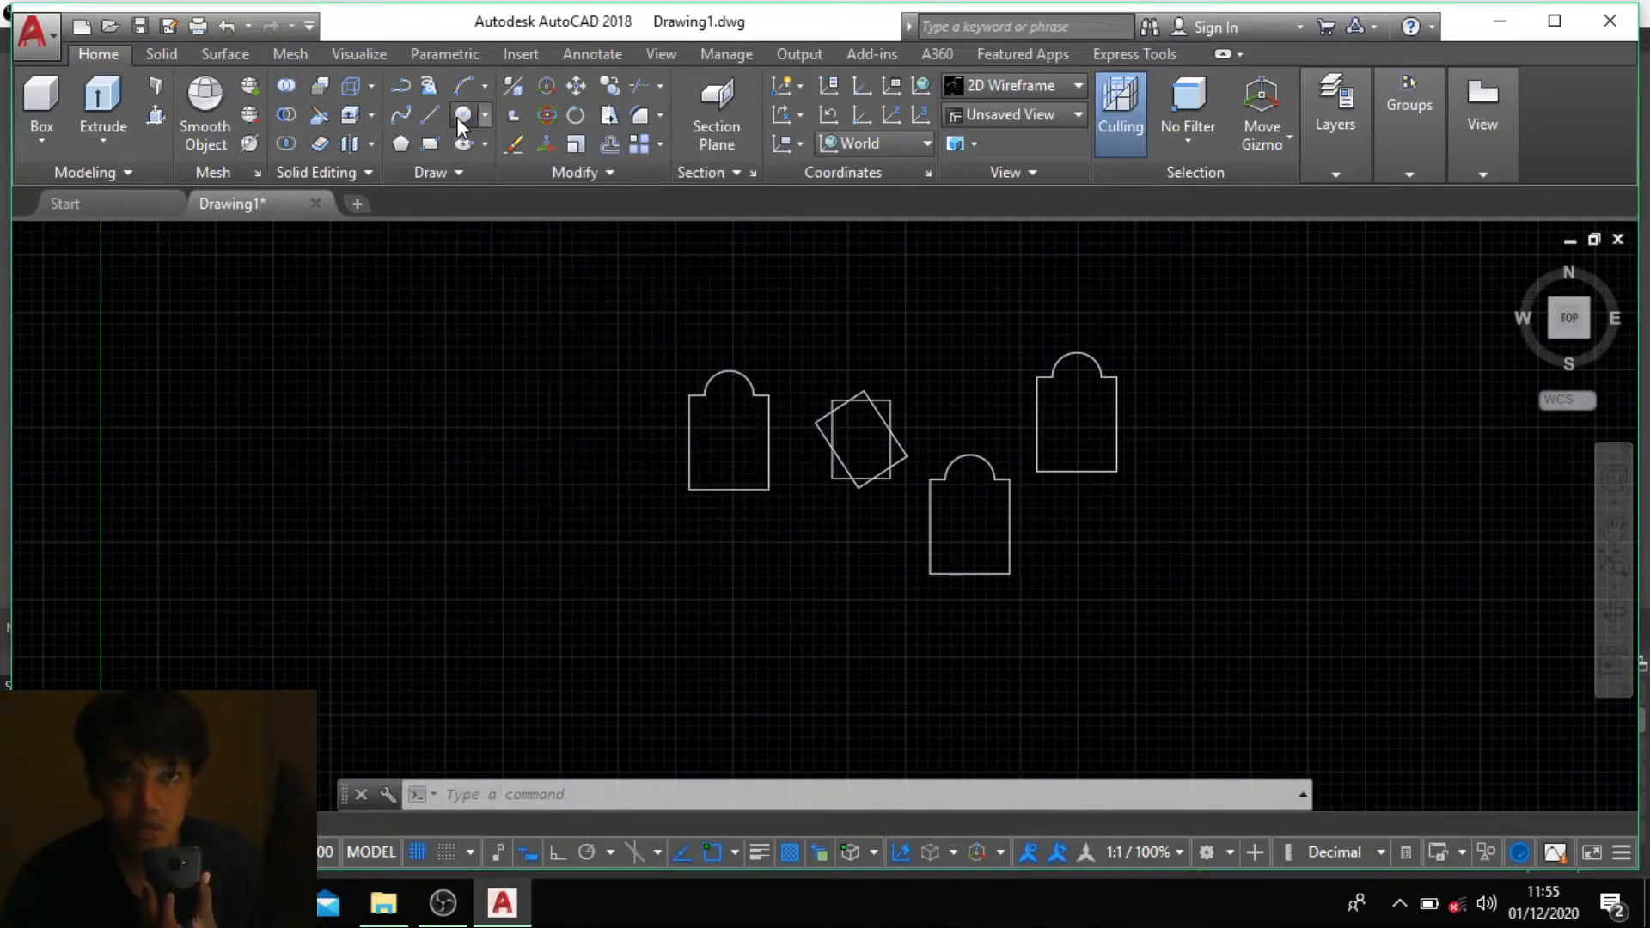
click(455, 434)
click(476, 385)
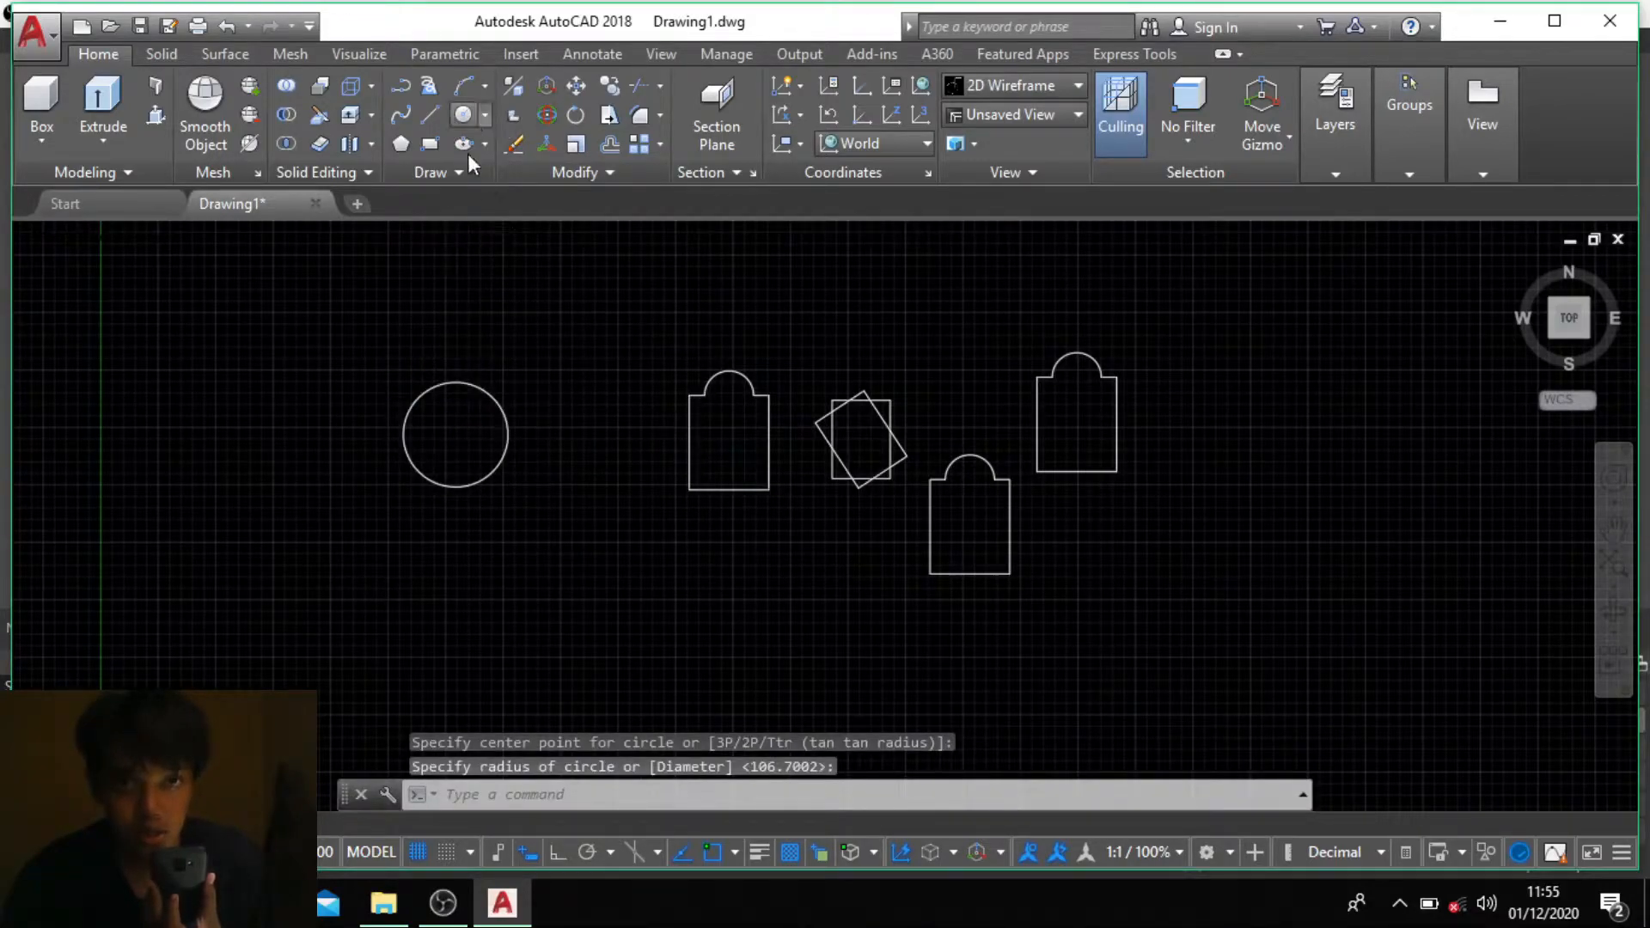
Step: Draw a much smaller circle just north of the large circle, without touching it
click(463, 116)
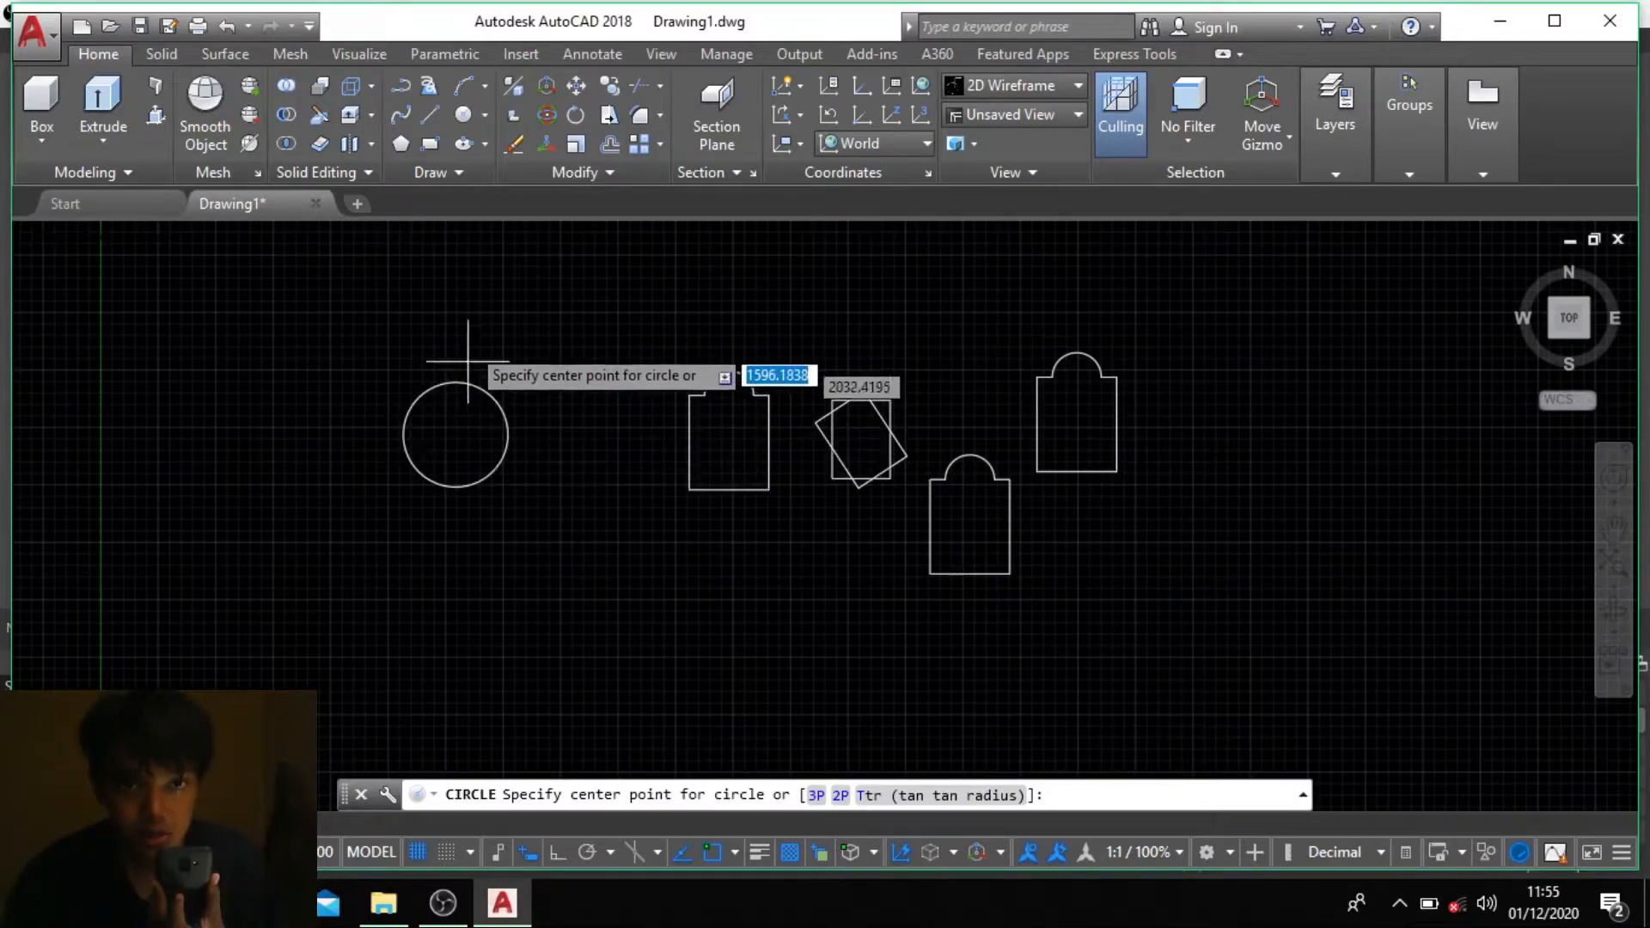
click(463, 334)
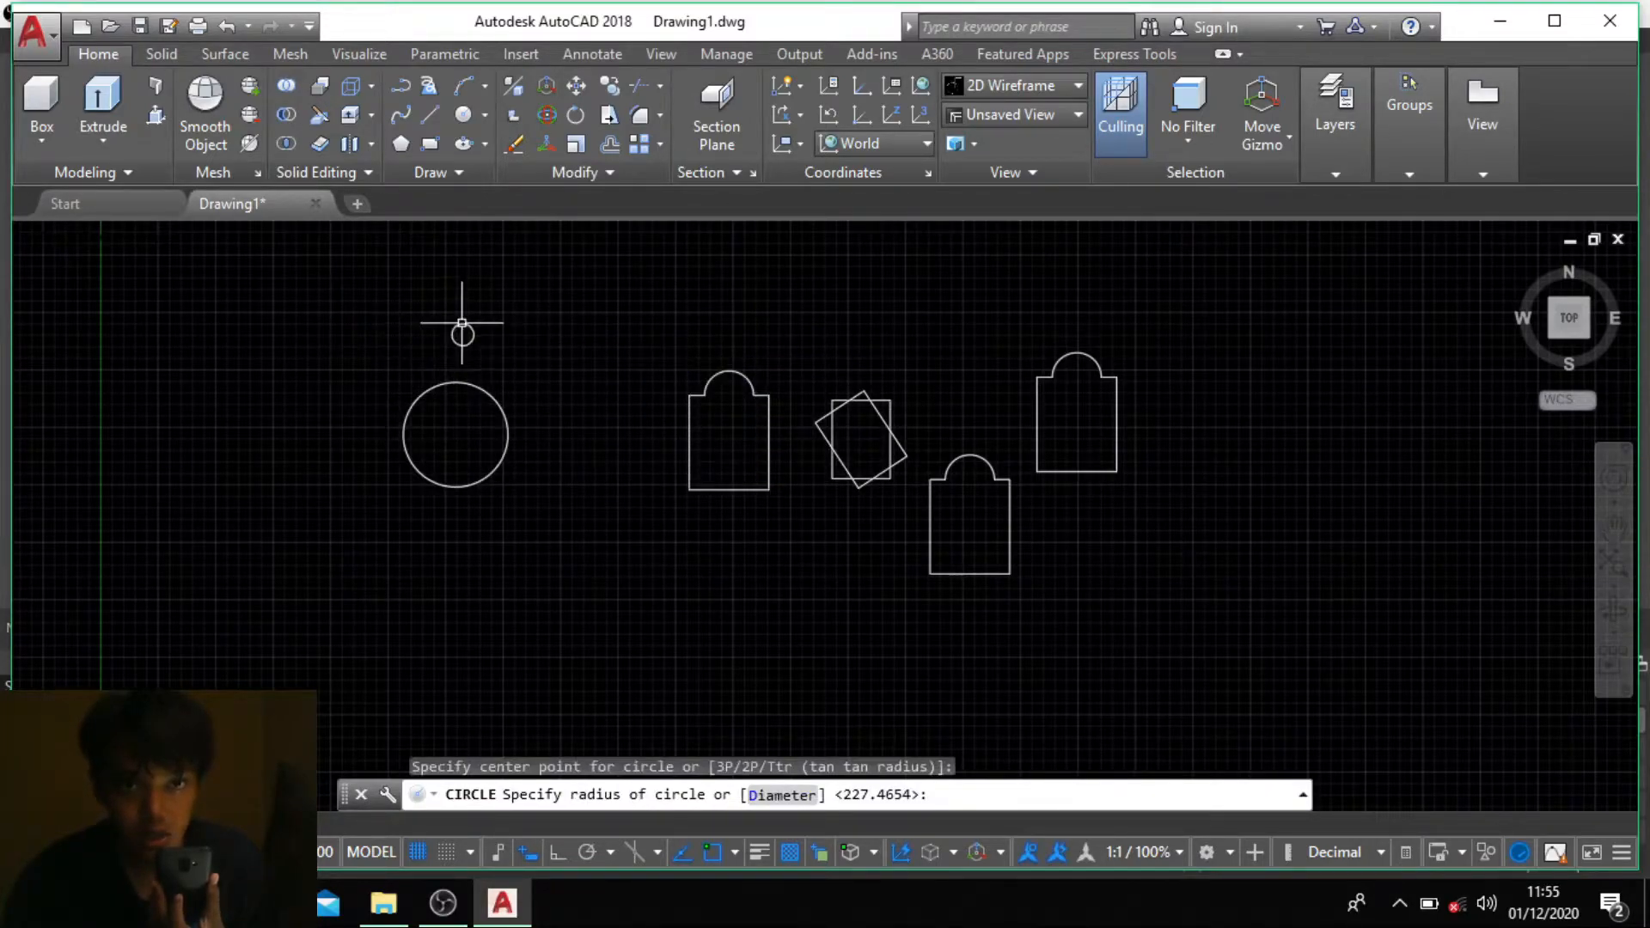
click(462, 324)
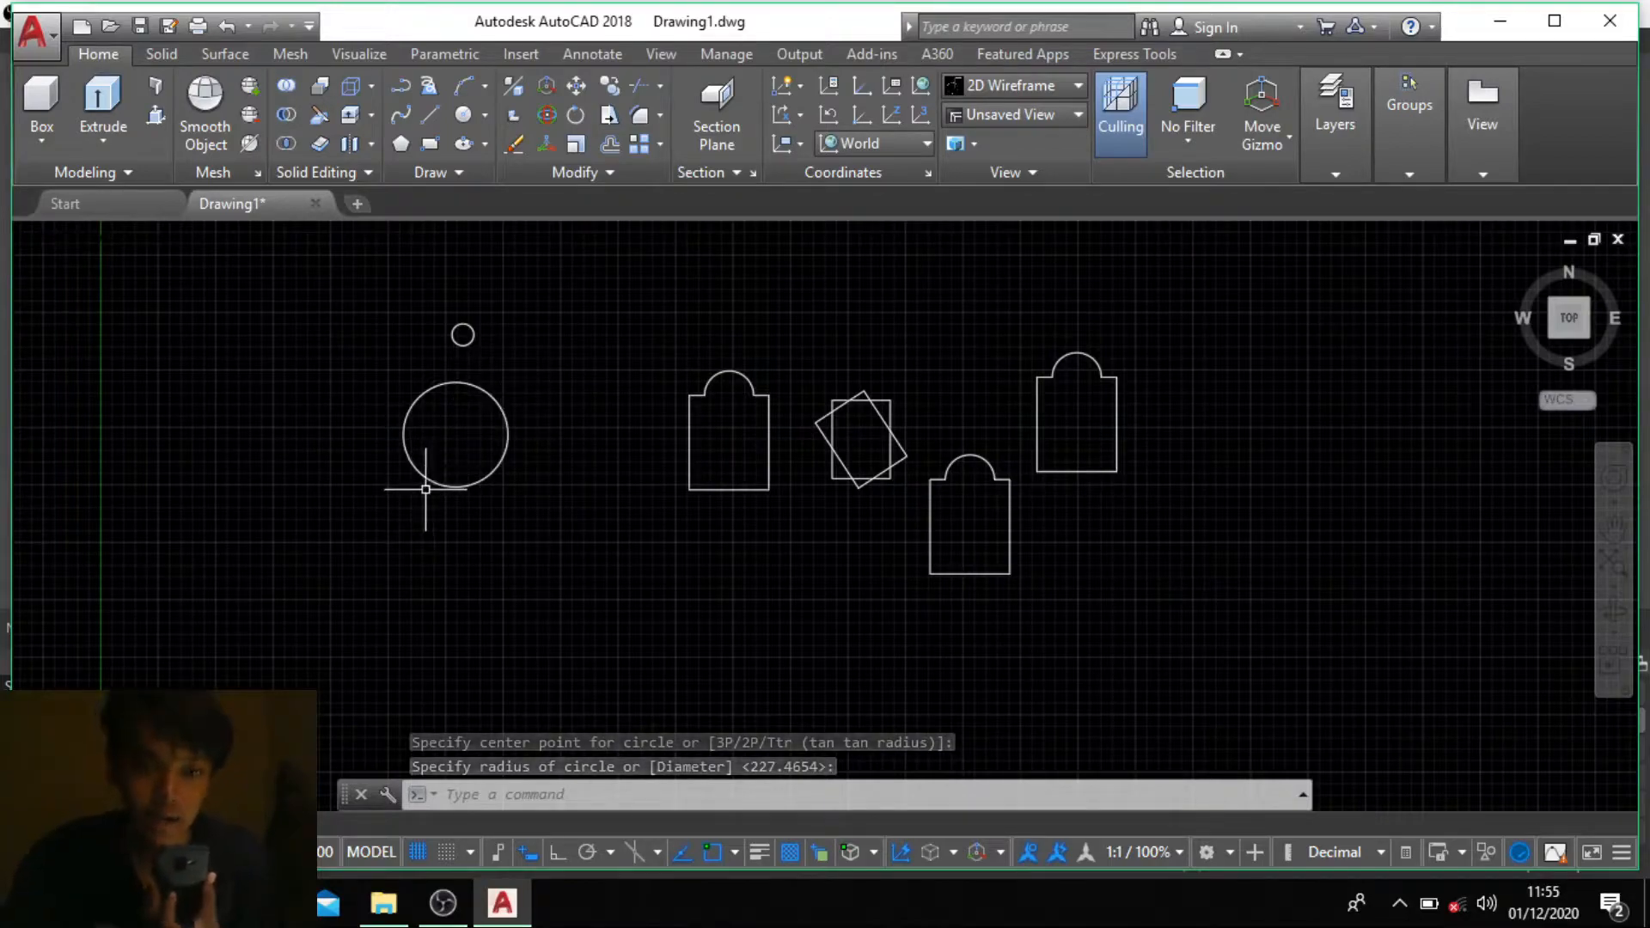
Step: Create a polar array of the small circle around the large circle's centre with 10 items
text(a)
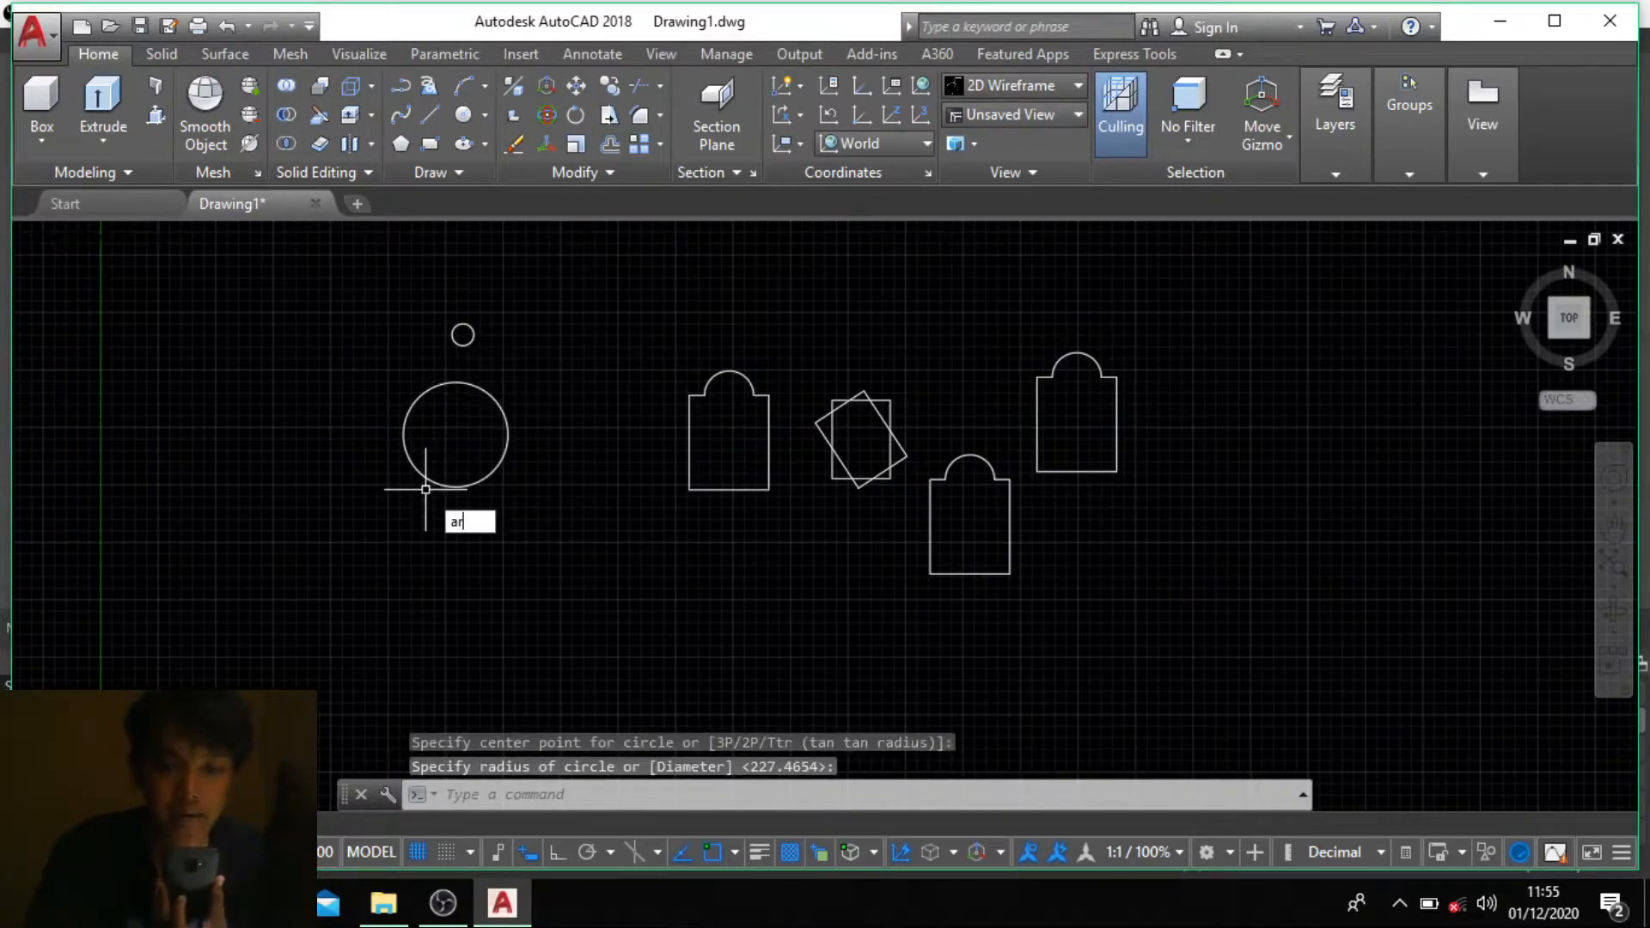
text(r)
key(Return)
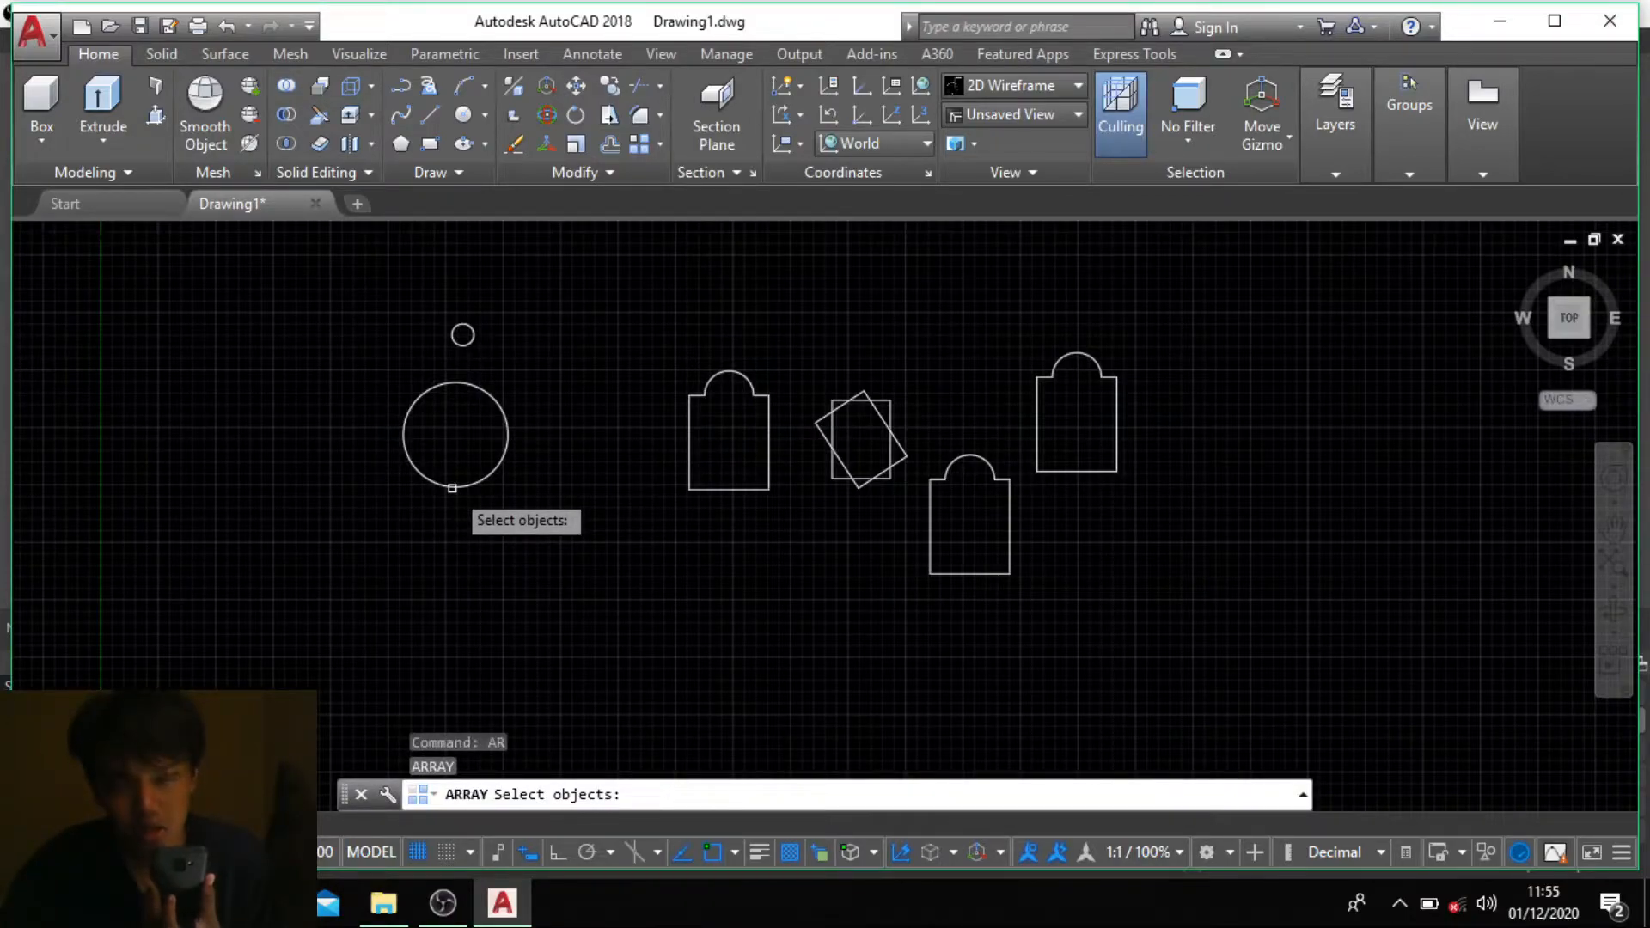
click(463, 332)
key(Return)
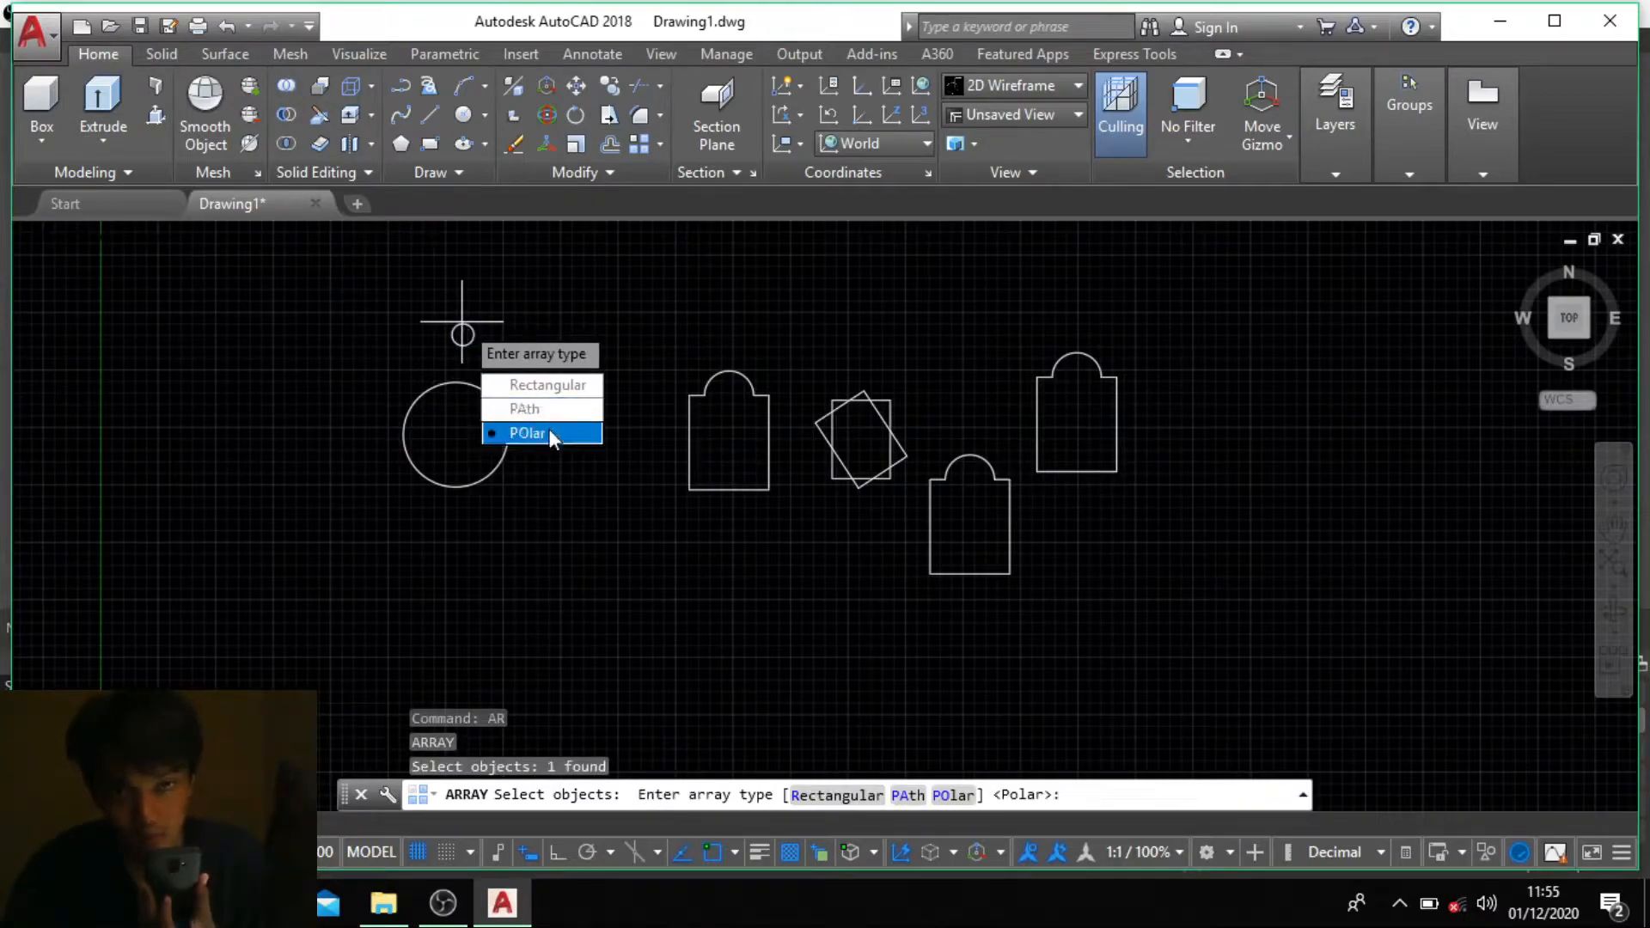
click(494, 434)
click(456, 434)
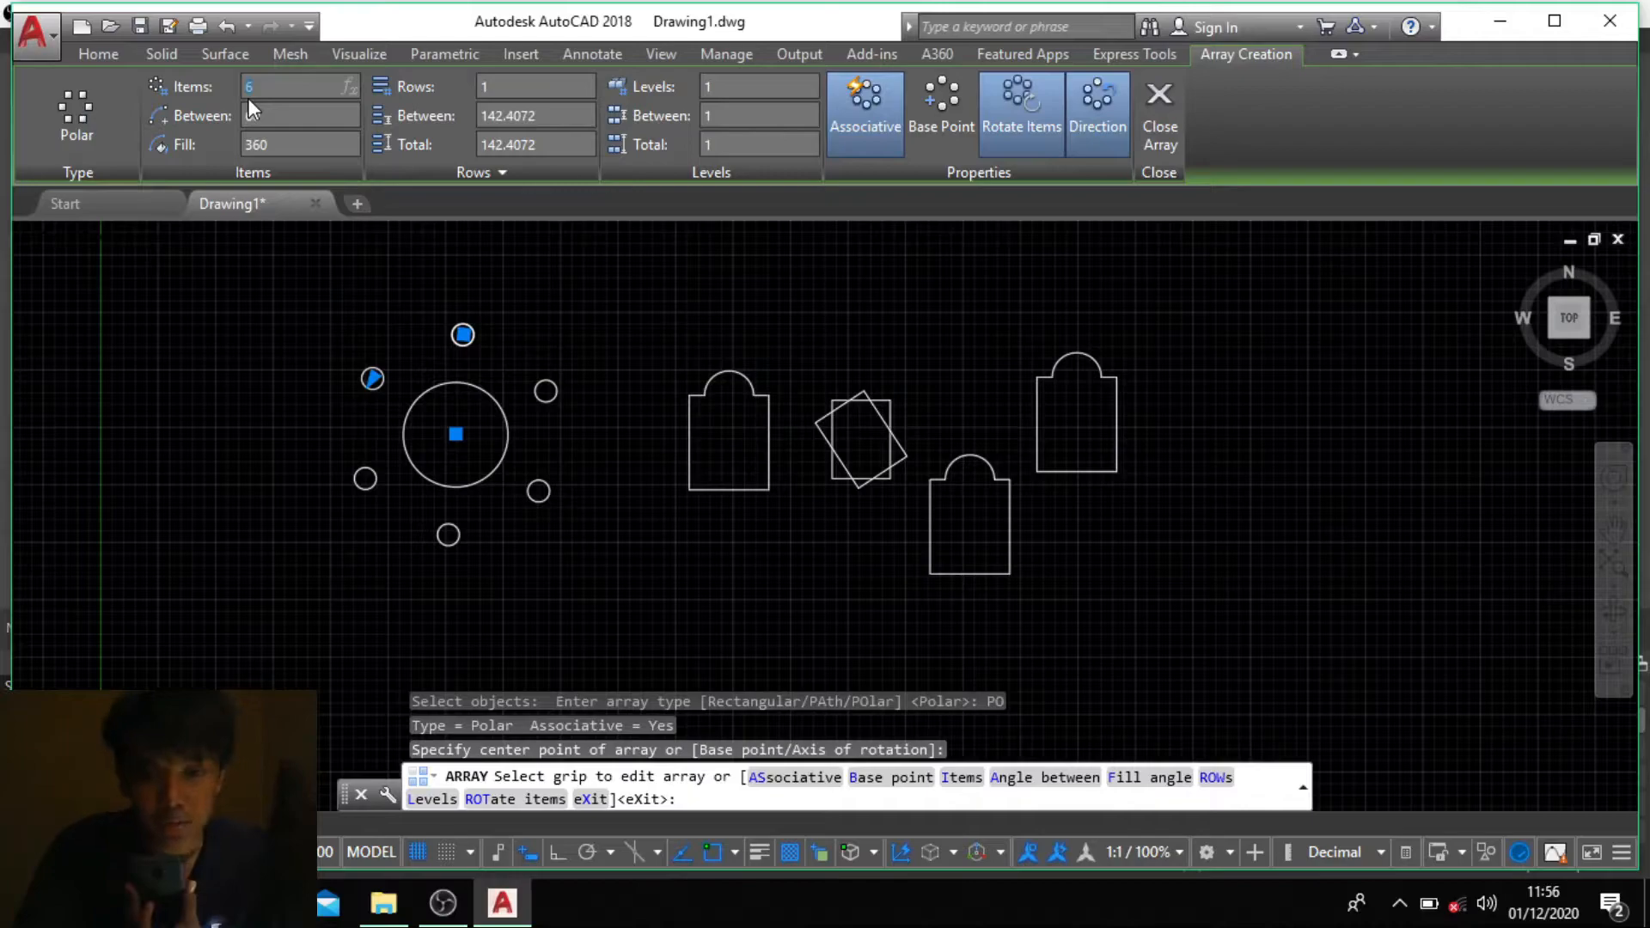
text(0)
key(Return)
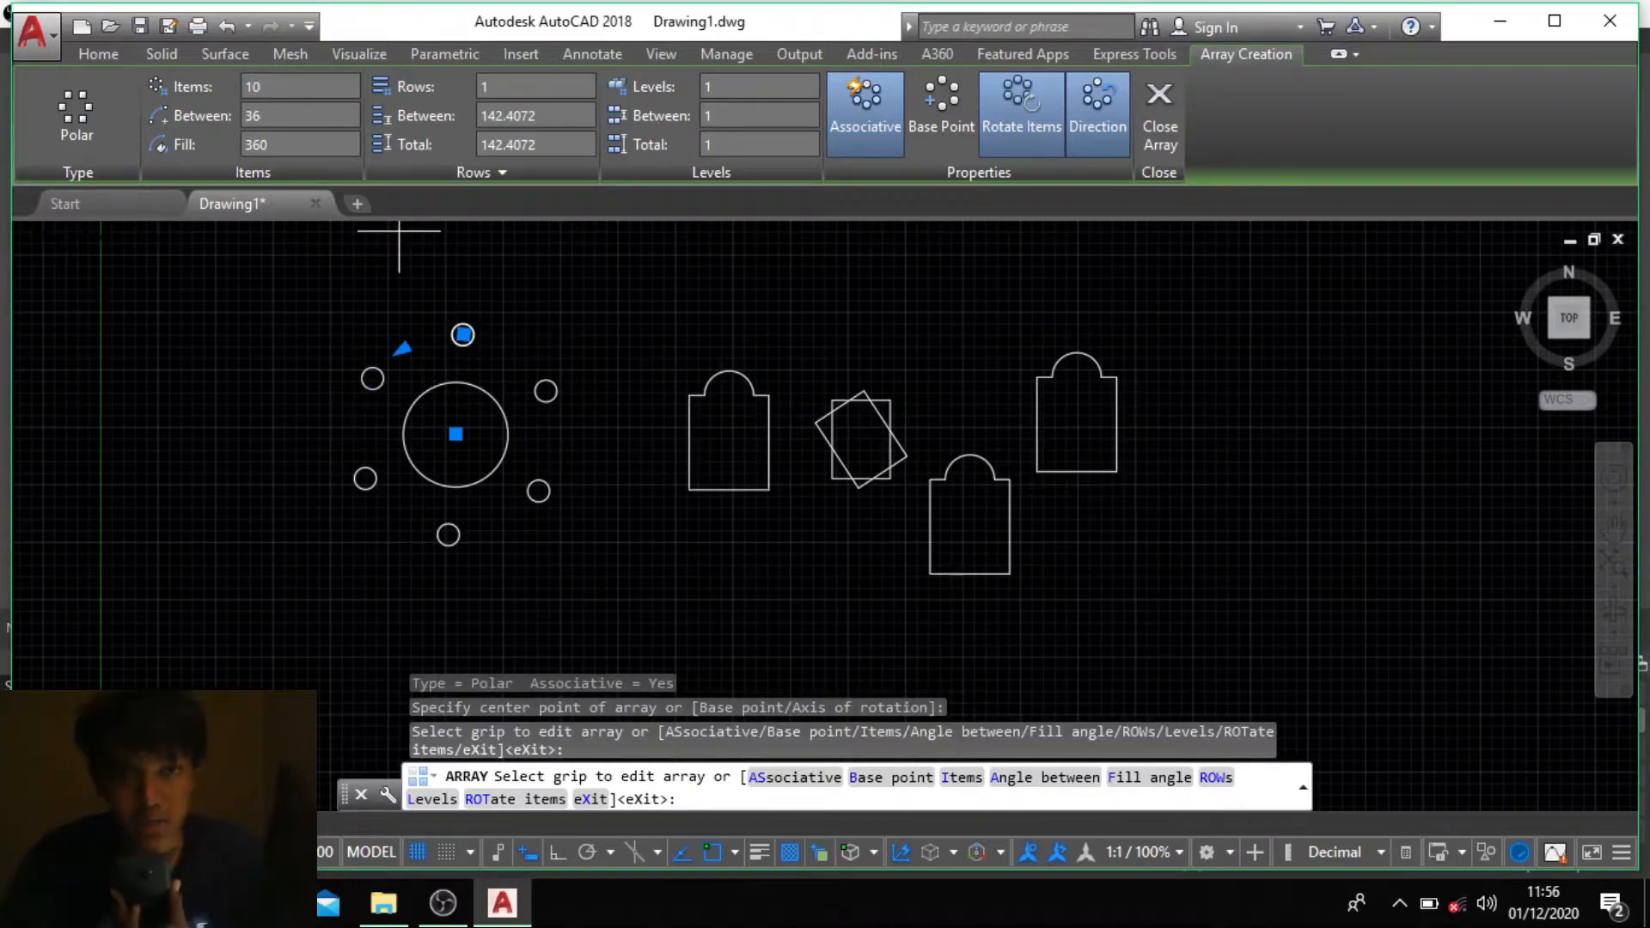
click(1160, 126)
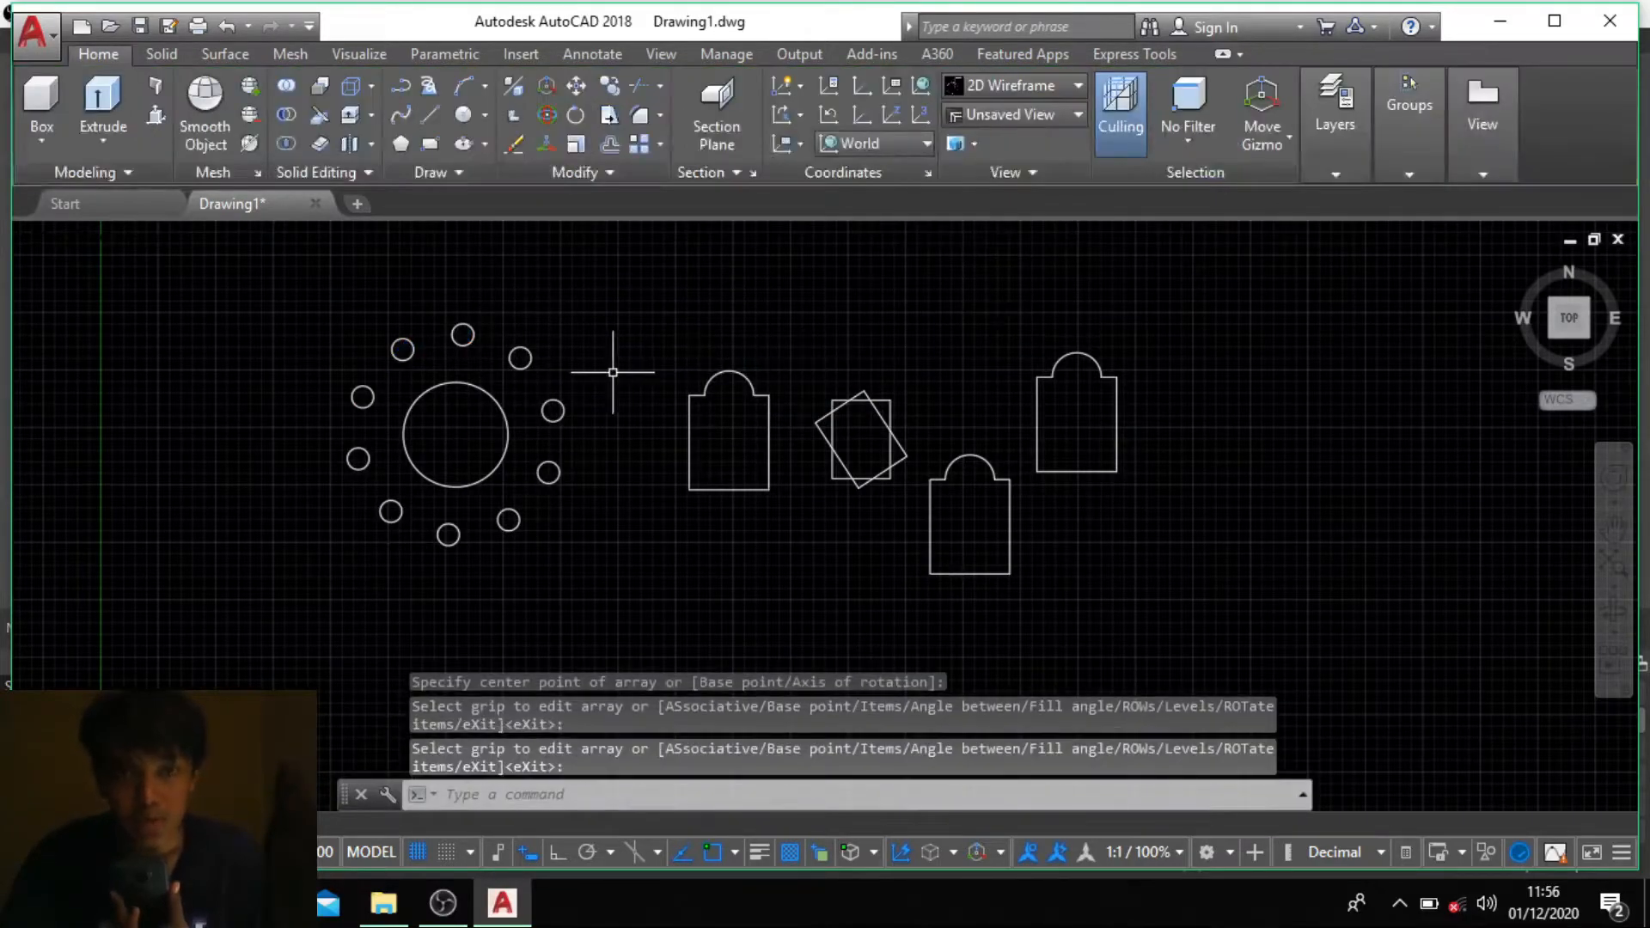
Step: Draw a nearly square rectangle in the empty area southeast of the polar array, below the arched shapes
scroll(622, 386, up, 2)
scroll(622, 383, down, 2)
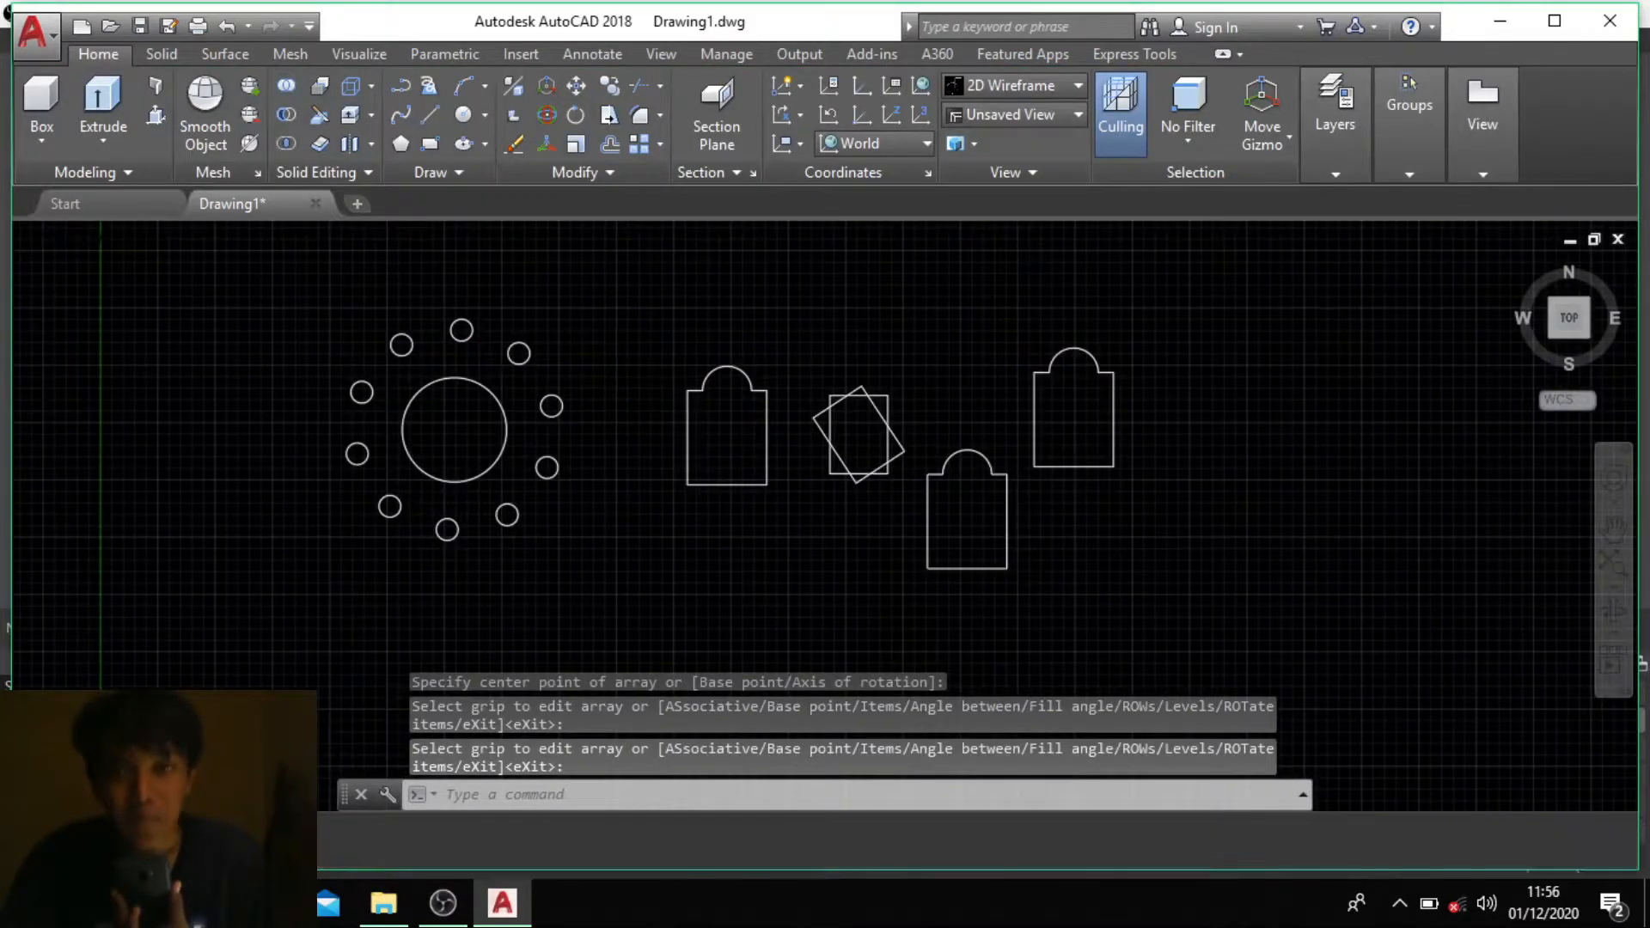
scroll(571, 367, up, 3)
scroll(559, 353, down, 2)
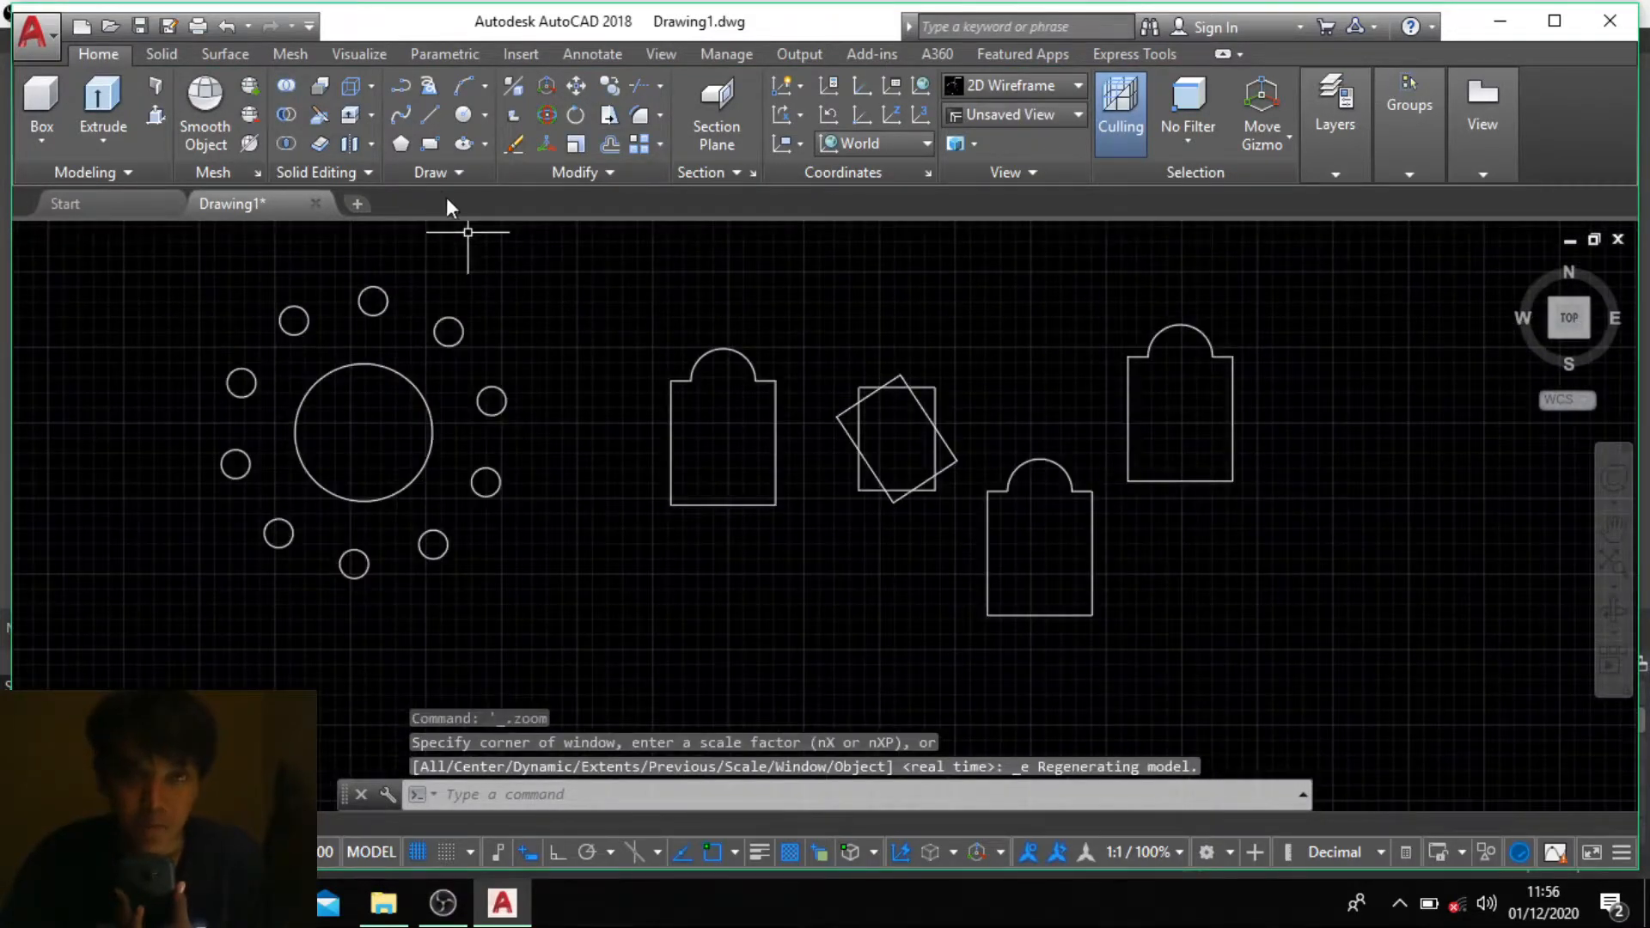
click(426, 145)
scroll(774, 602, down, 2)
middle_drag(792, 634, 822, 446)
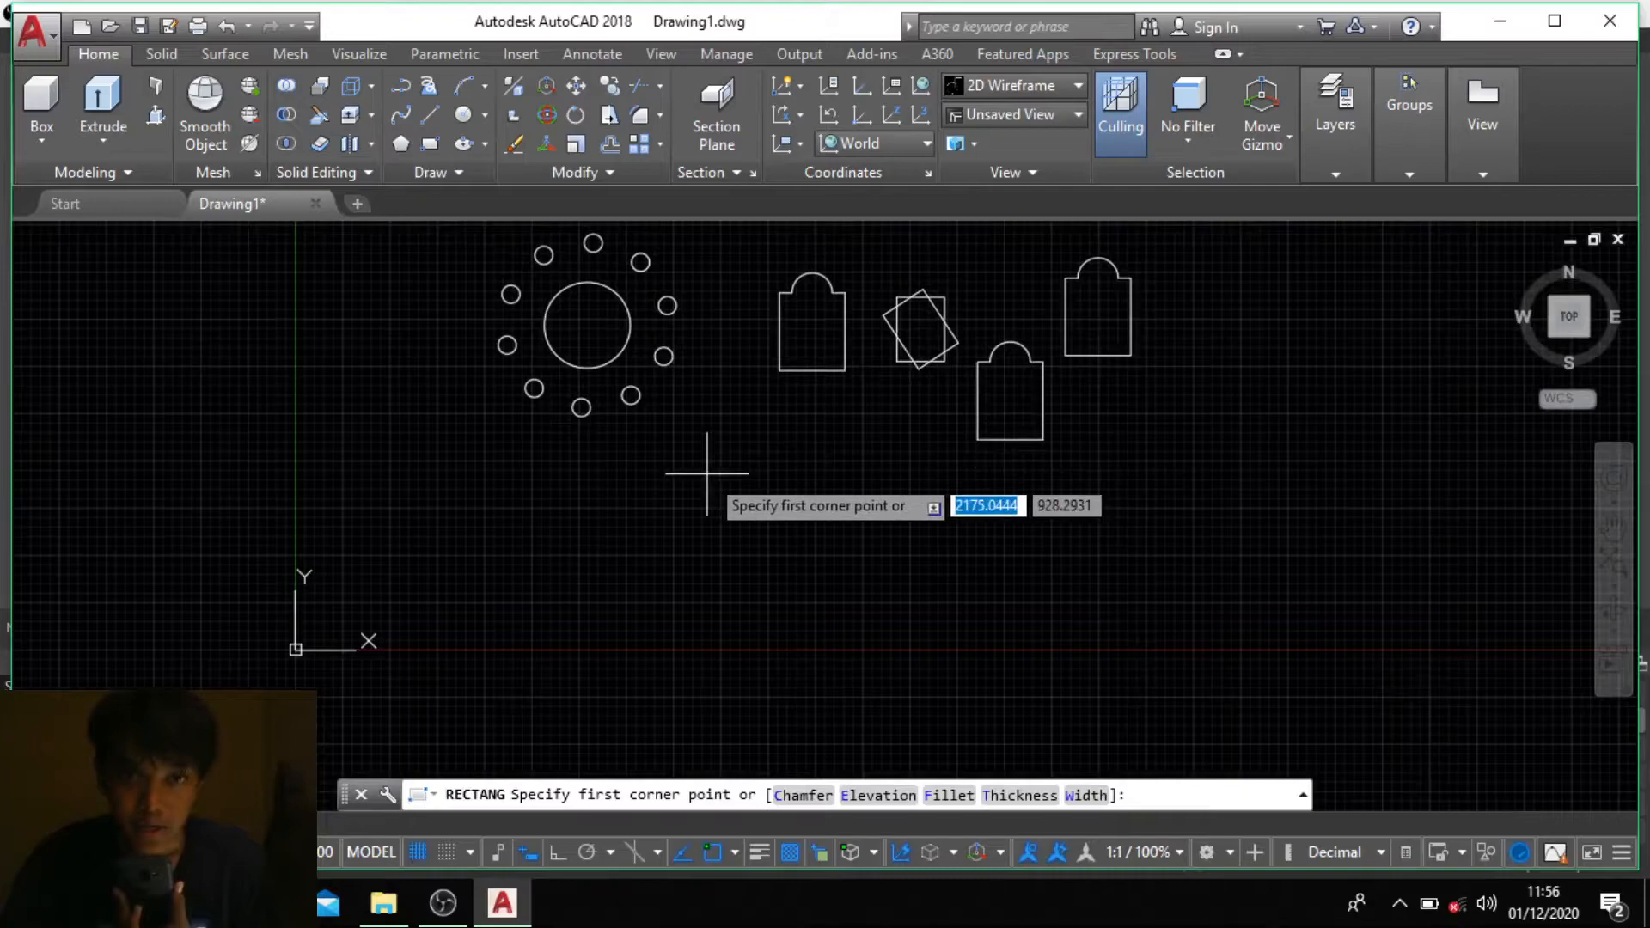
scroll(676, 478, up, 2)
click(660, 482)
click(748, 575)
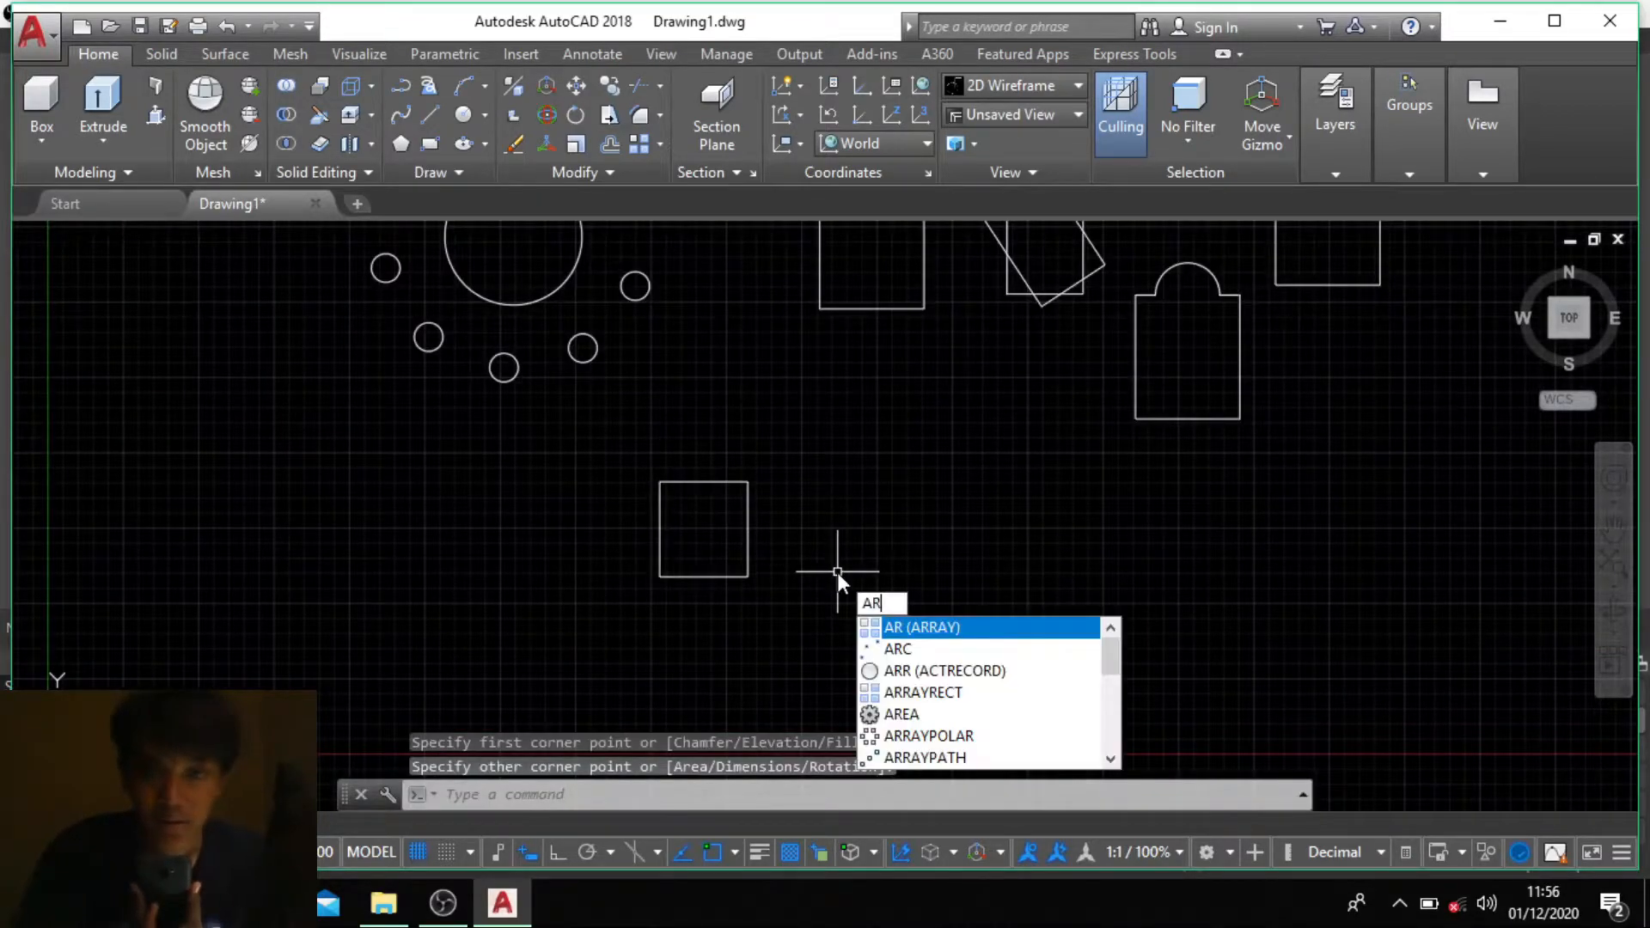
Step: Create a rectangular array of the nearly square rectangle with 4 columns and 3 rows
key(Return)
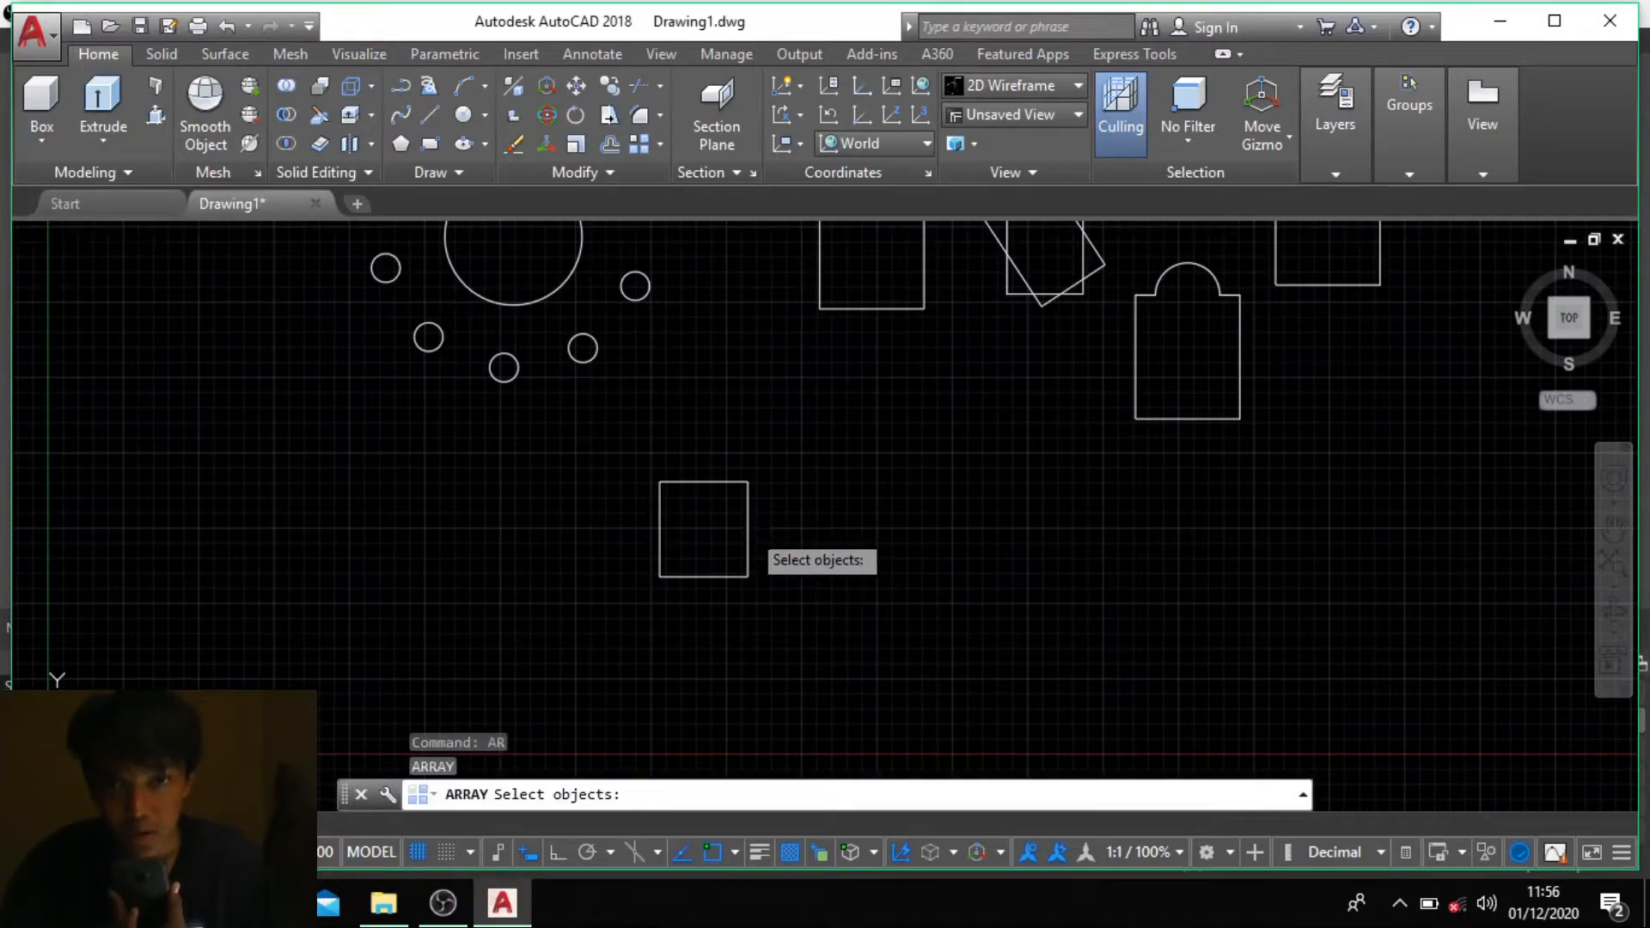
click(749, 528)
key(Return)
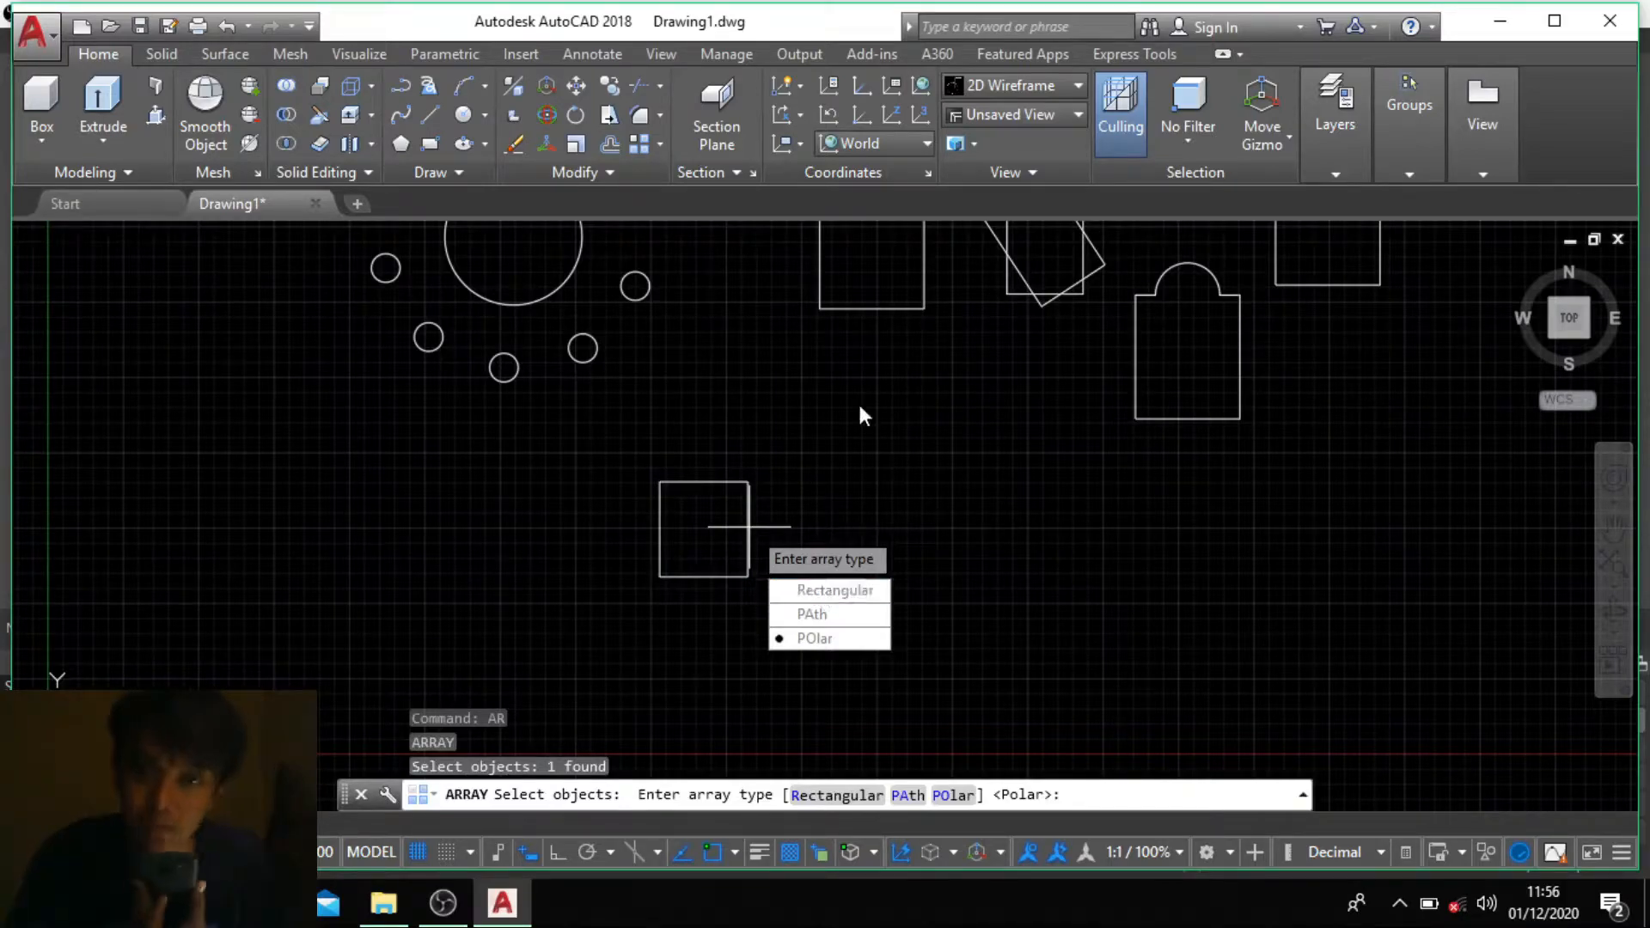
text(R)
key(Return)
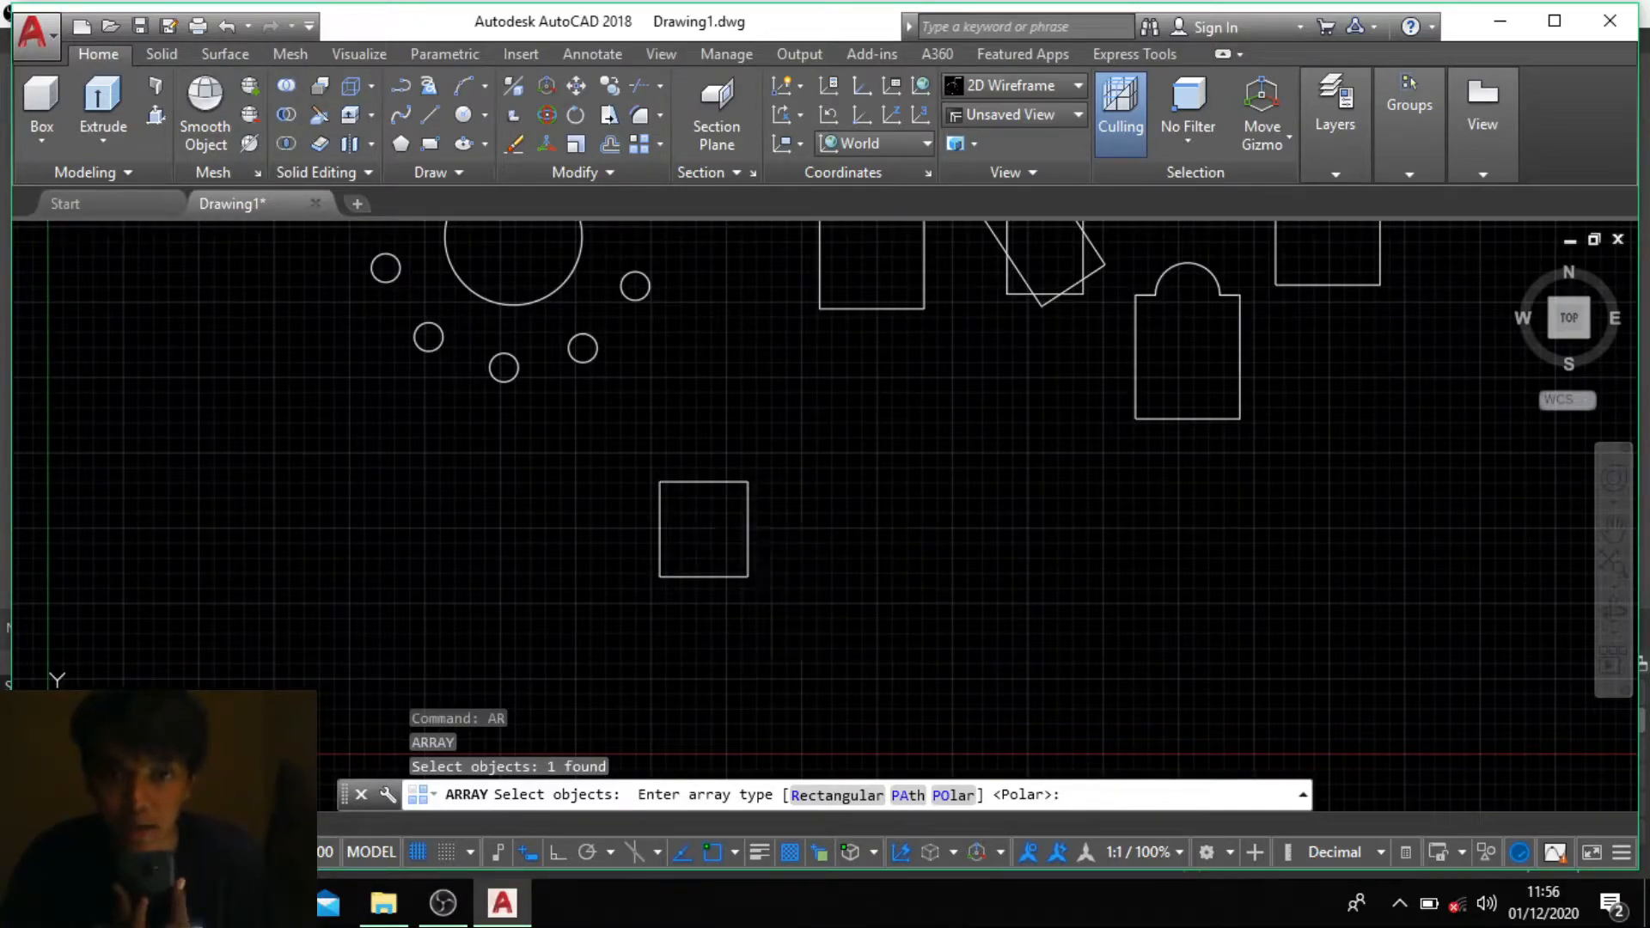
scroll(888, 411, up, 2)
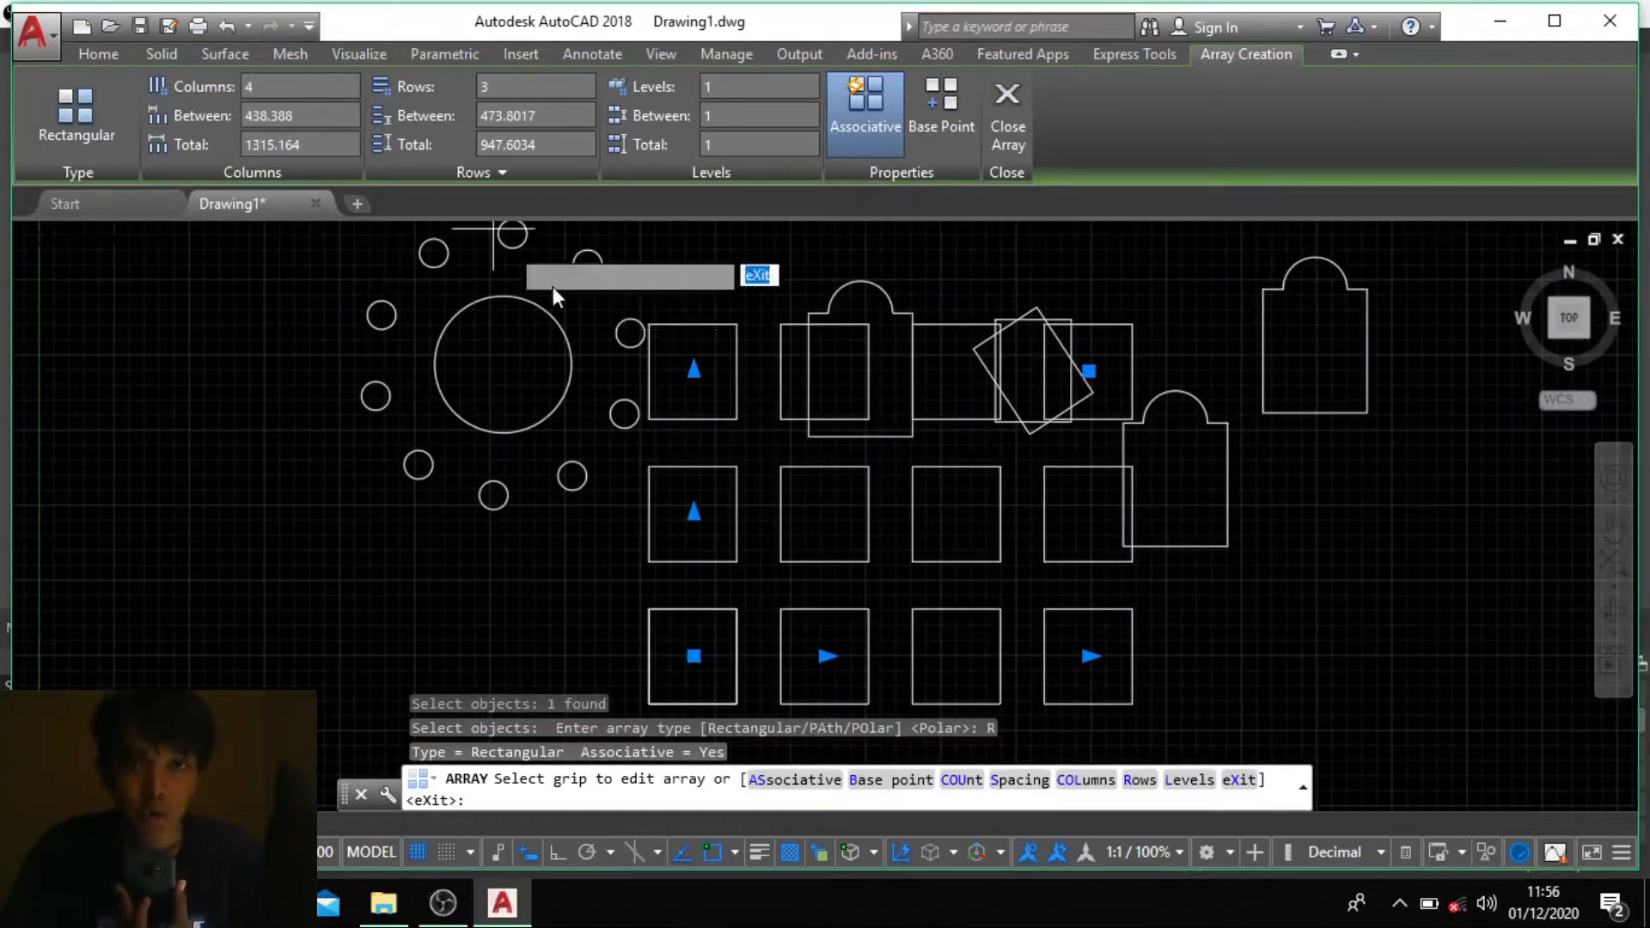
scroll(700, 542, down, 3)
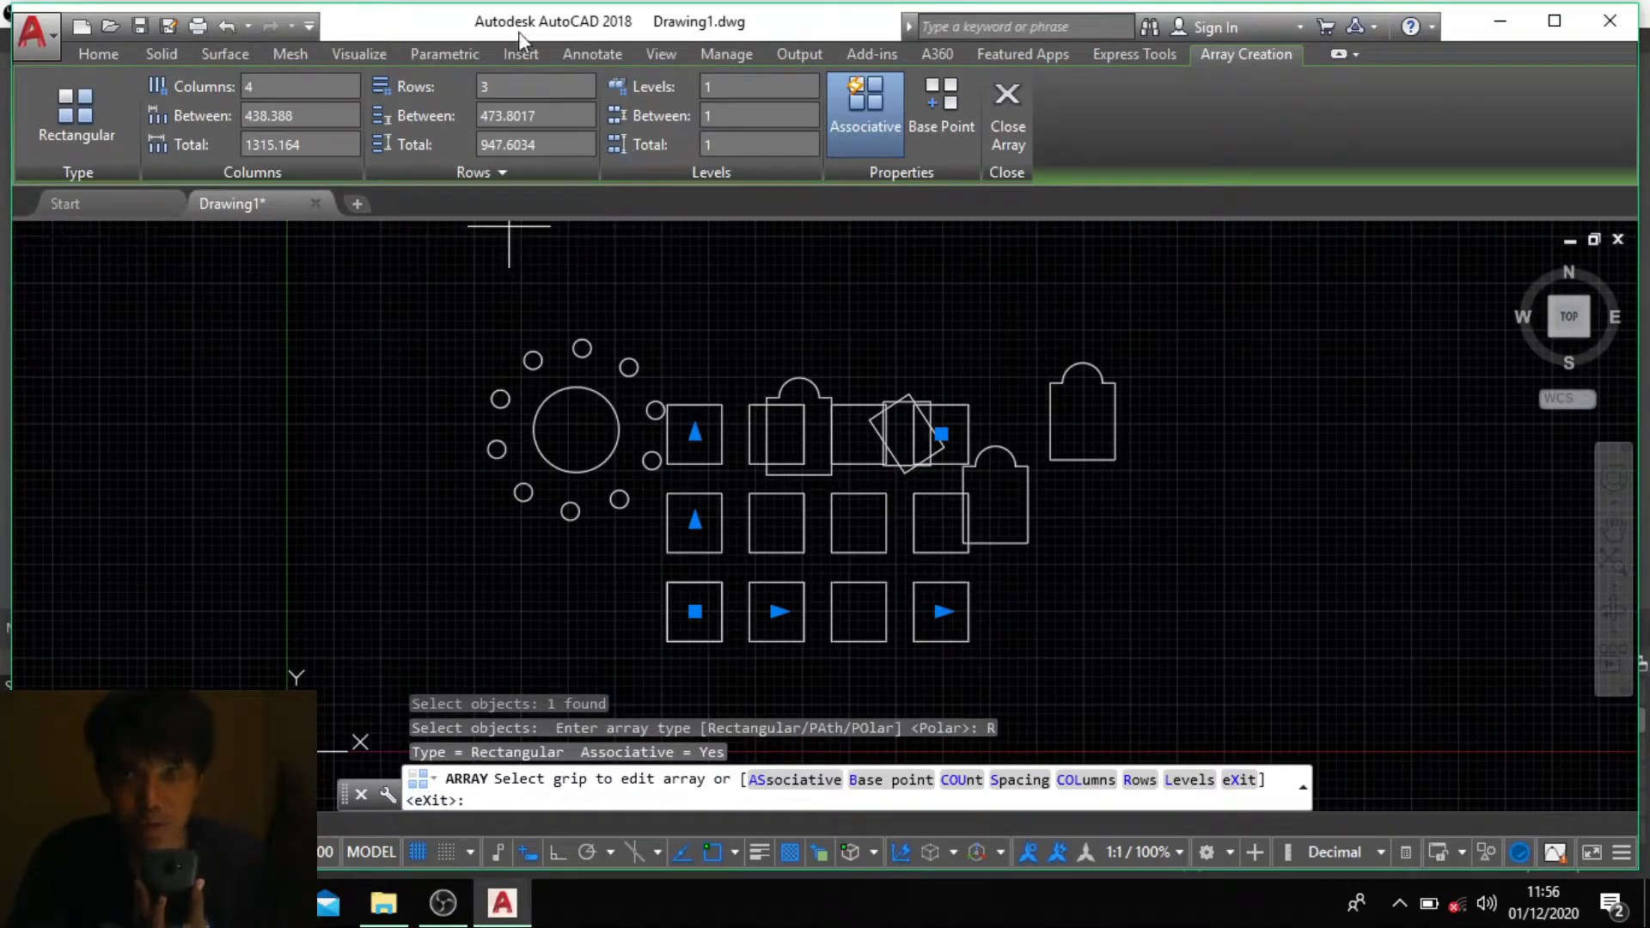
click(1018, 127)
Step: Finish the rectangular array and delete all the practice shapes from the drawing
scroll(985, 444, down, 3)
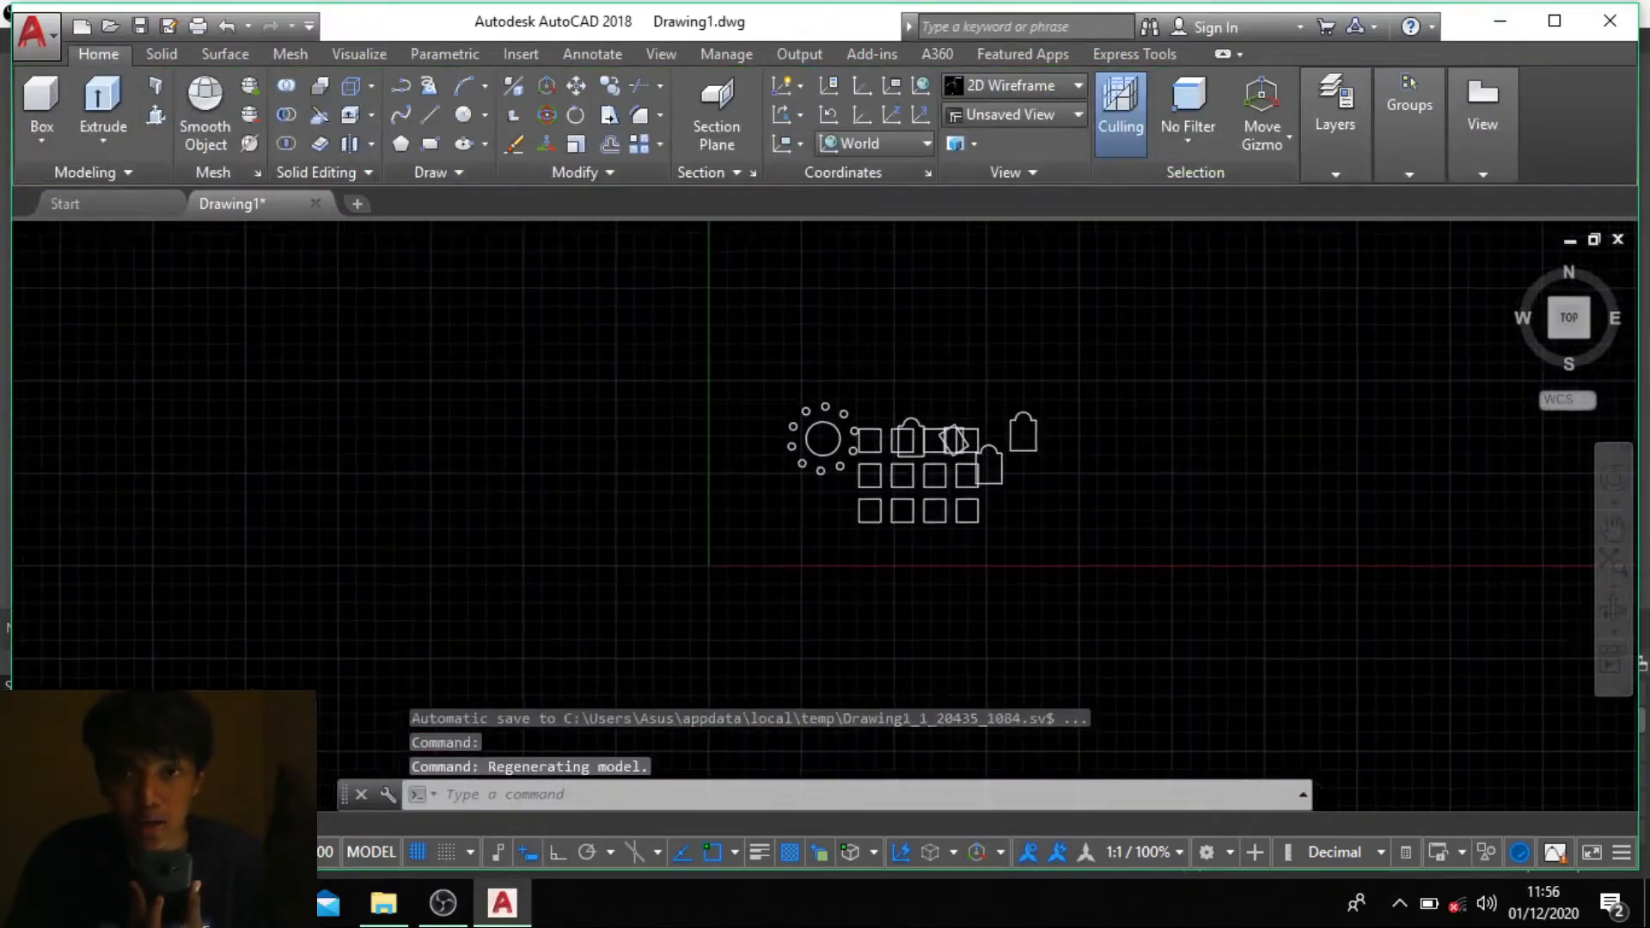
scroll(989, 455, up, 6)
middle_click(996, 468)
middle_click(997, 468)
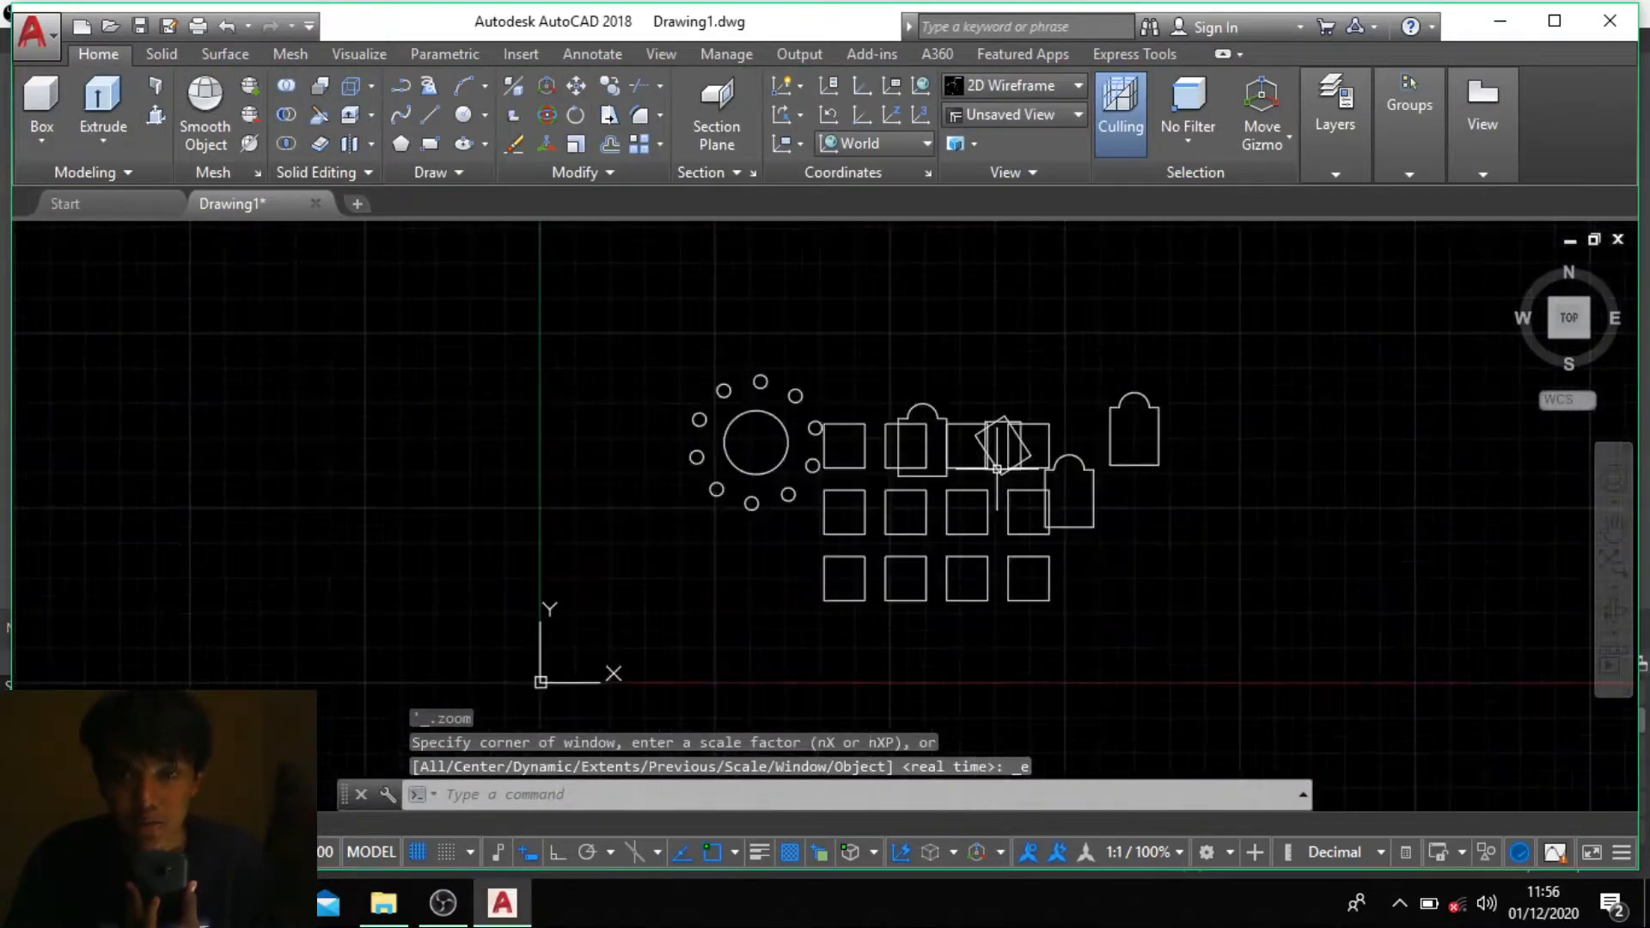
mouse_move(996, 468)
middle_down()
mouse_move(878, 423)
mouse_move(879, 447)
middle_up()
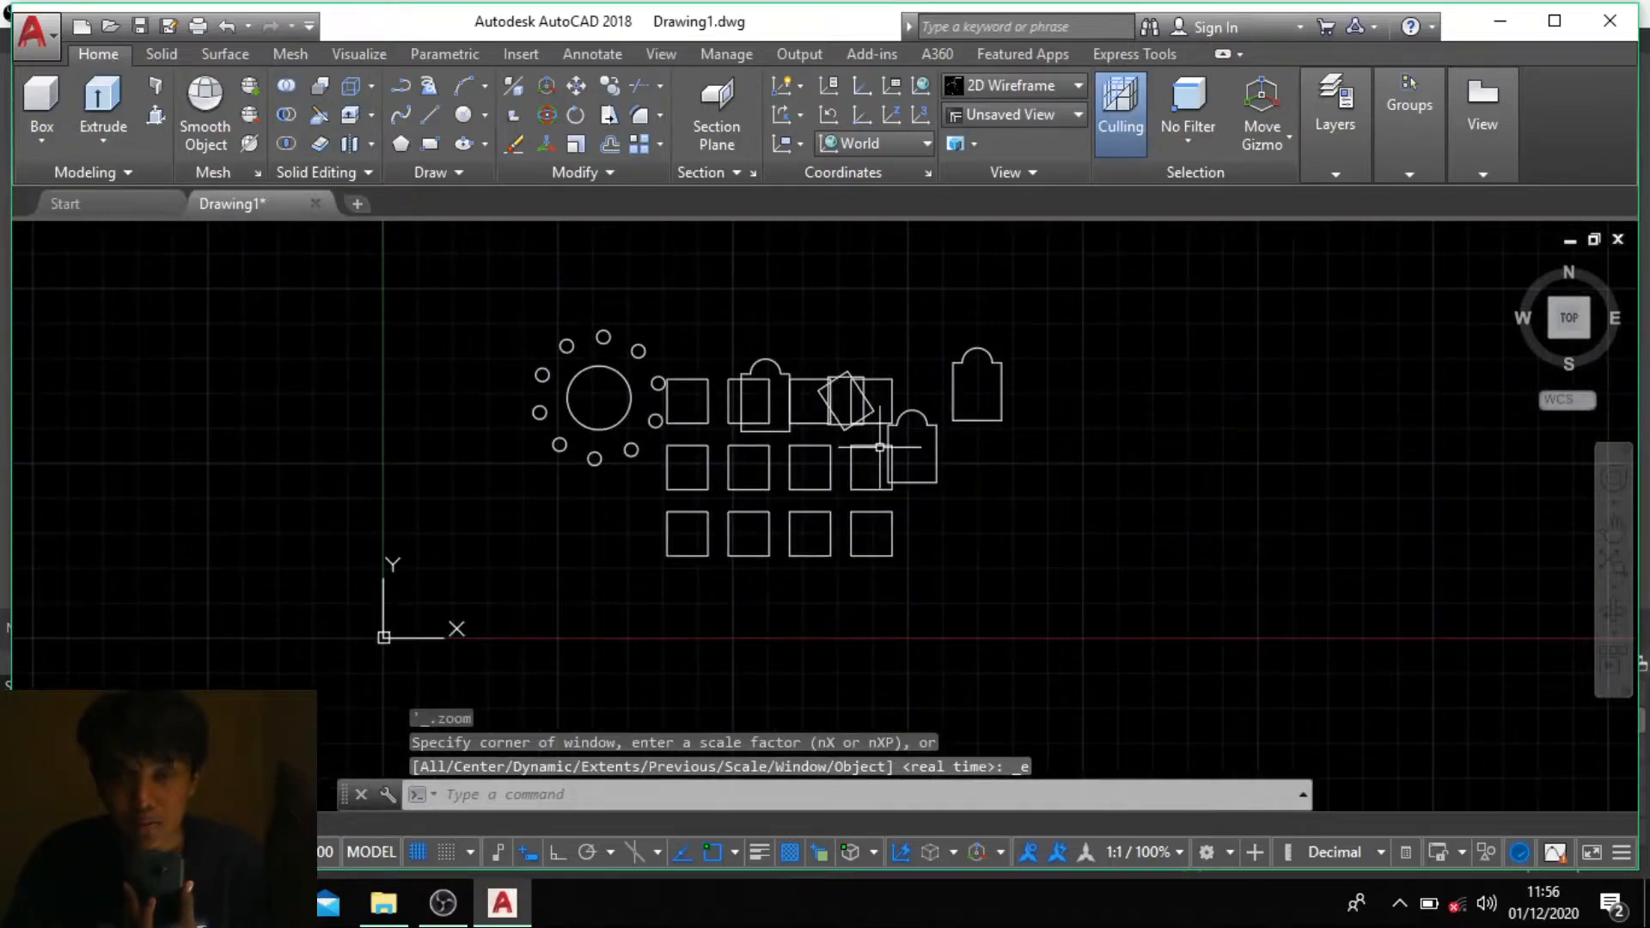
click(1070, 583)
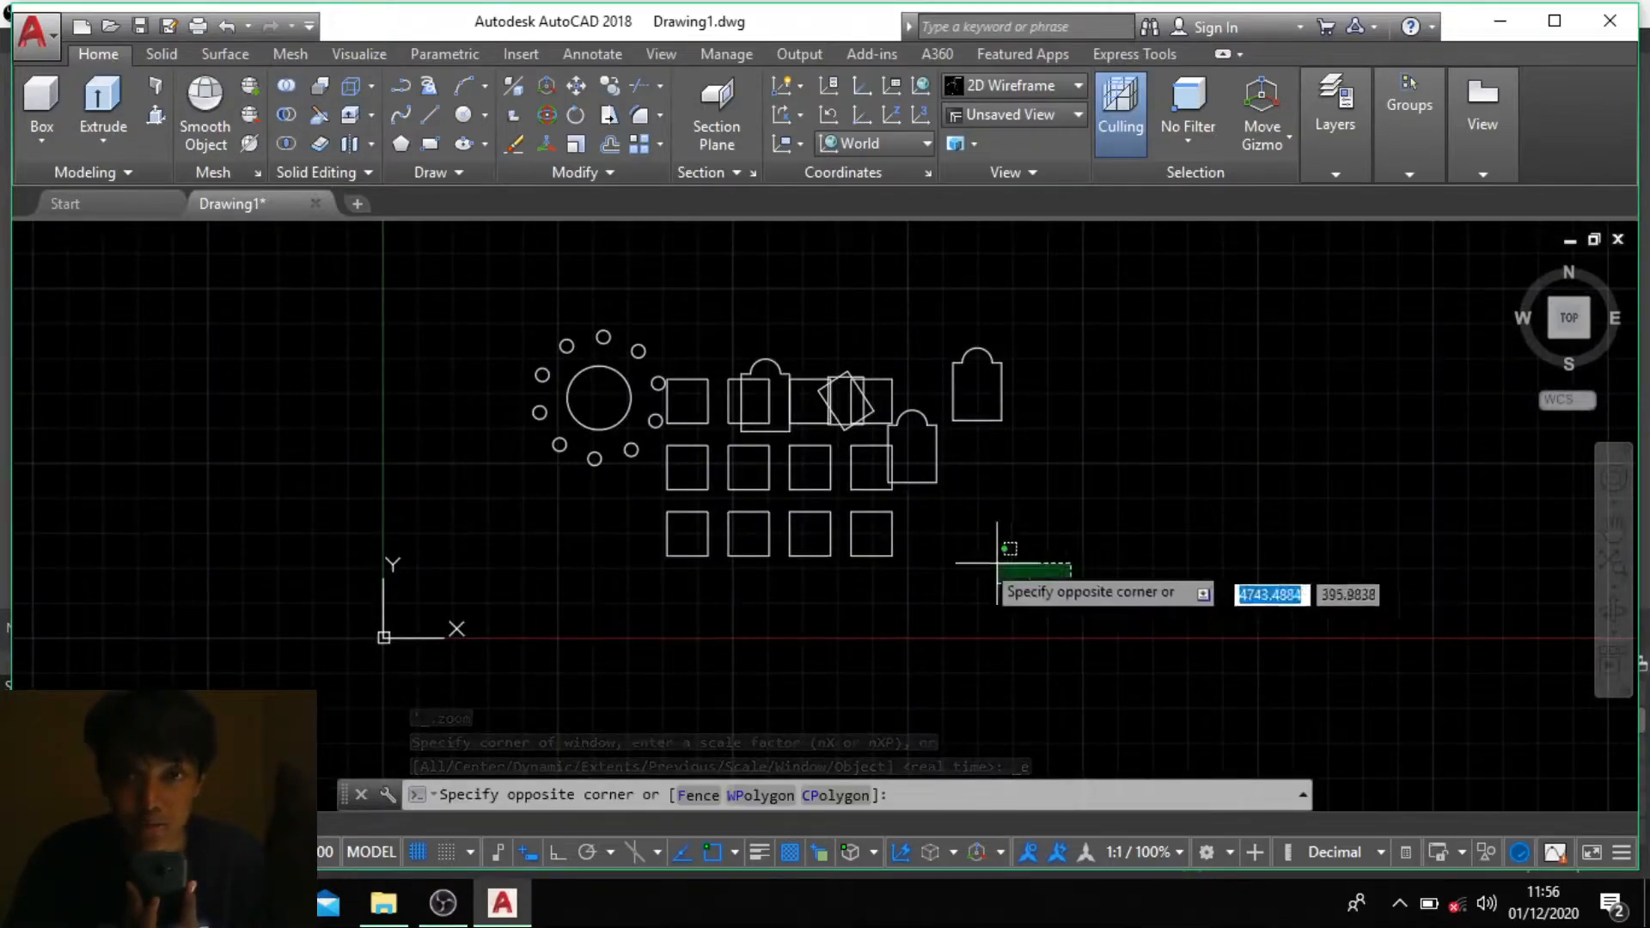
click(514, 300)
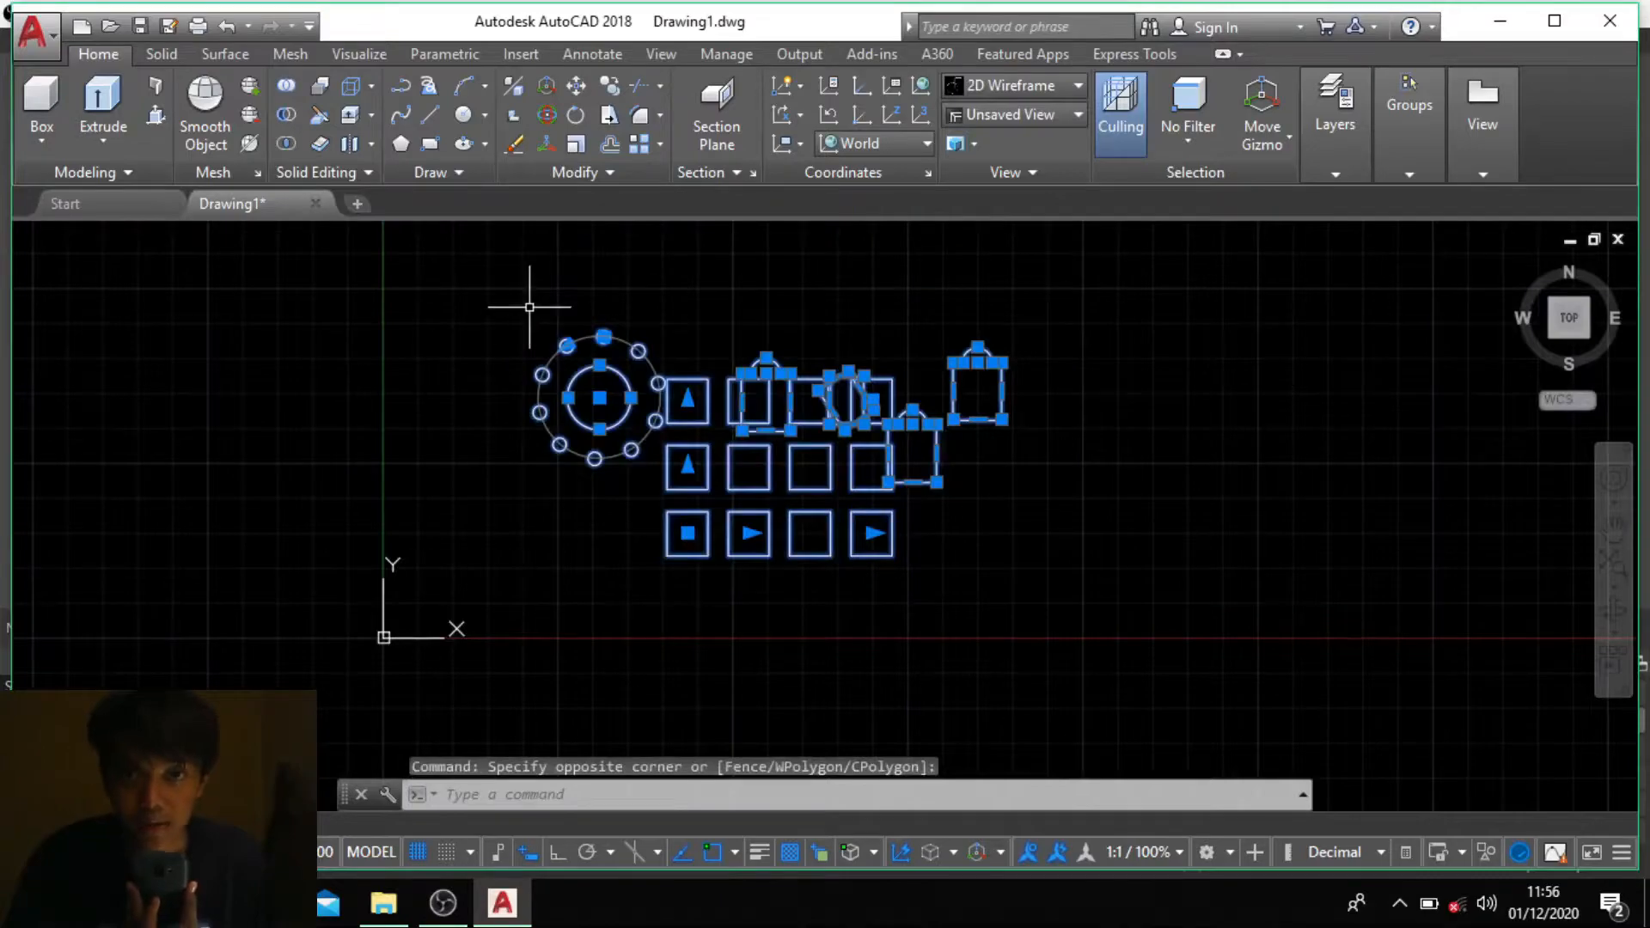
key(Delete)
Step: Configure the drawing units with a length precision of 0 and Centimeters as the insertion scale
mouse_move(733, 405)
middle_down()
mouse_move(519, 519)
mouse_move(442, 534)
middle_up()
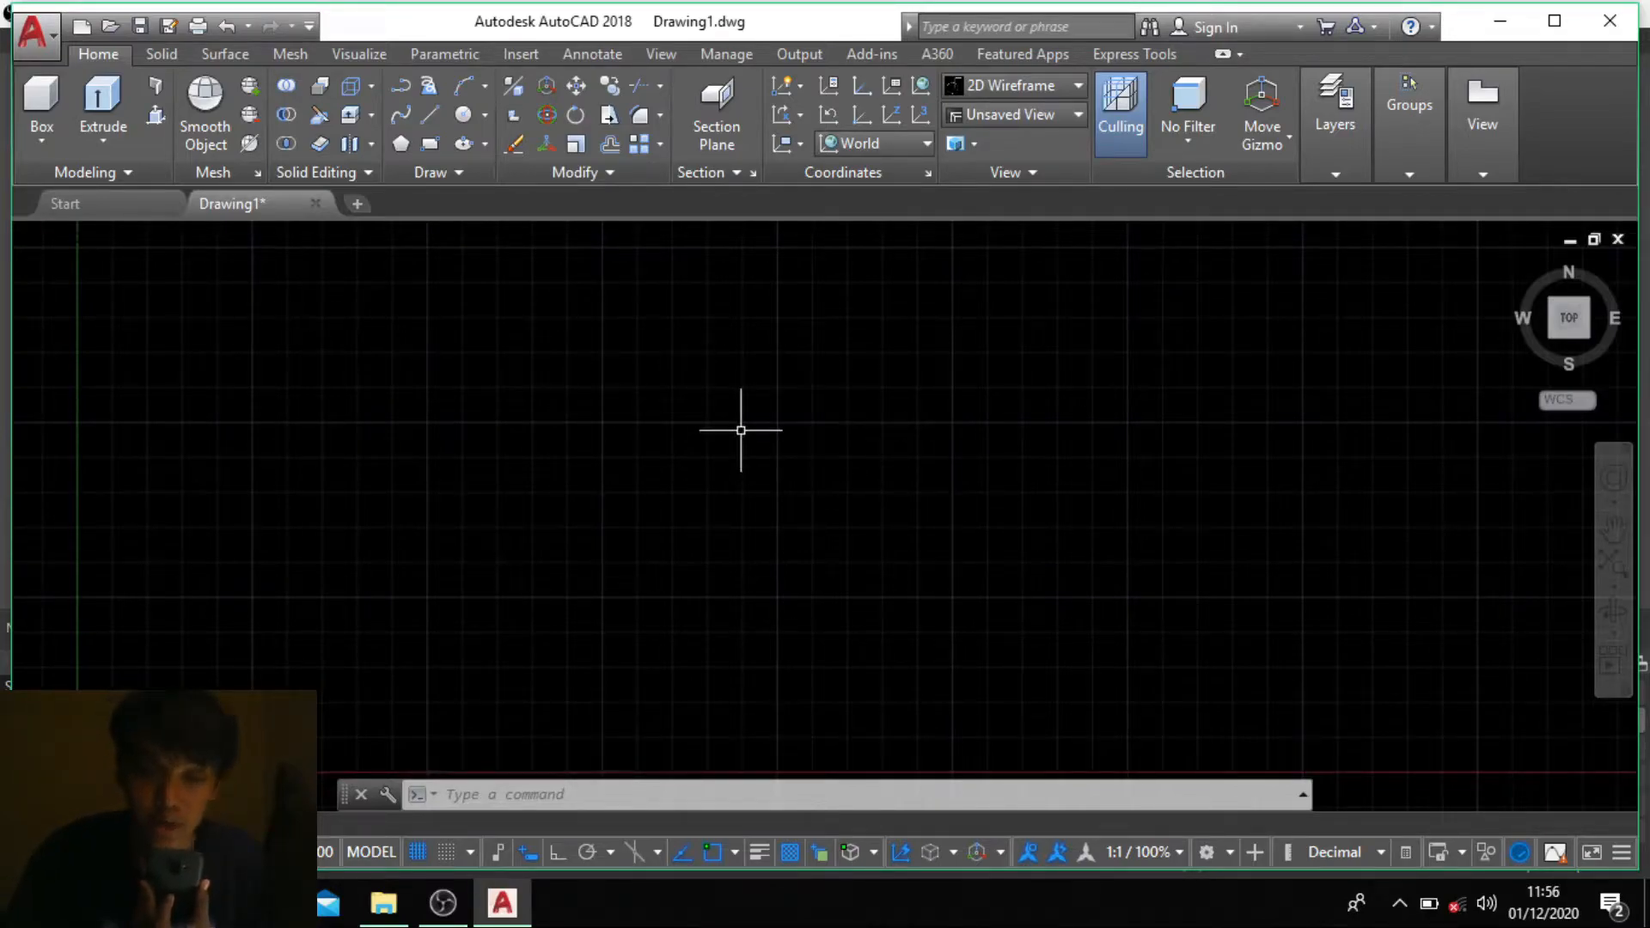
text(un)
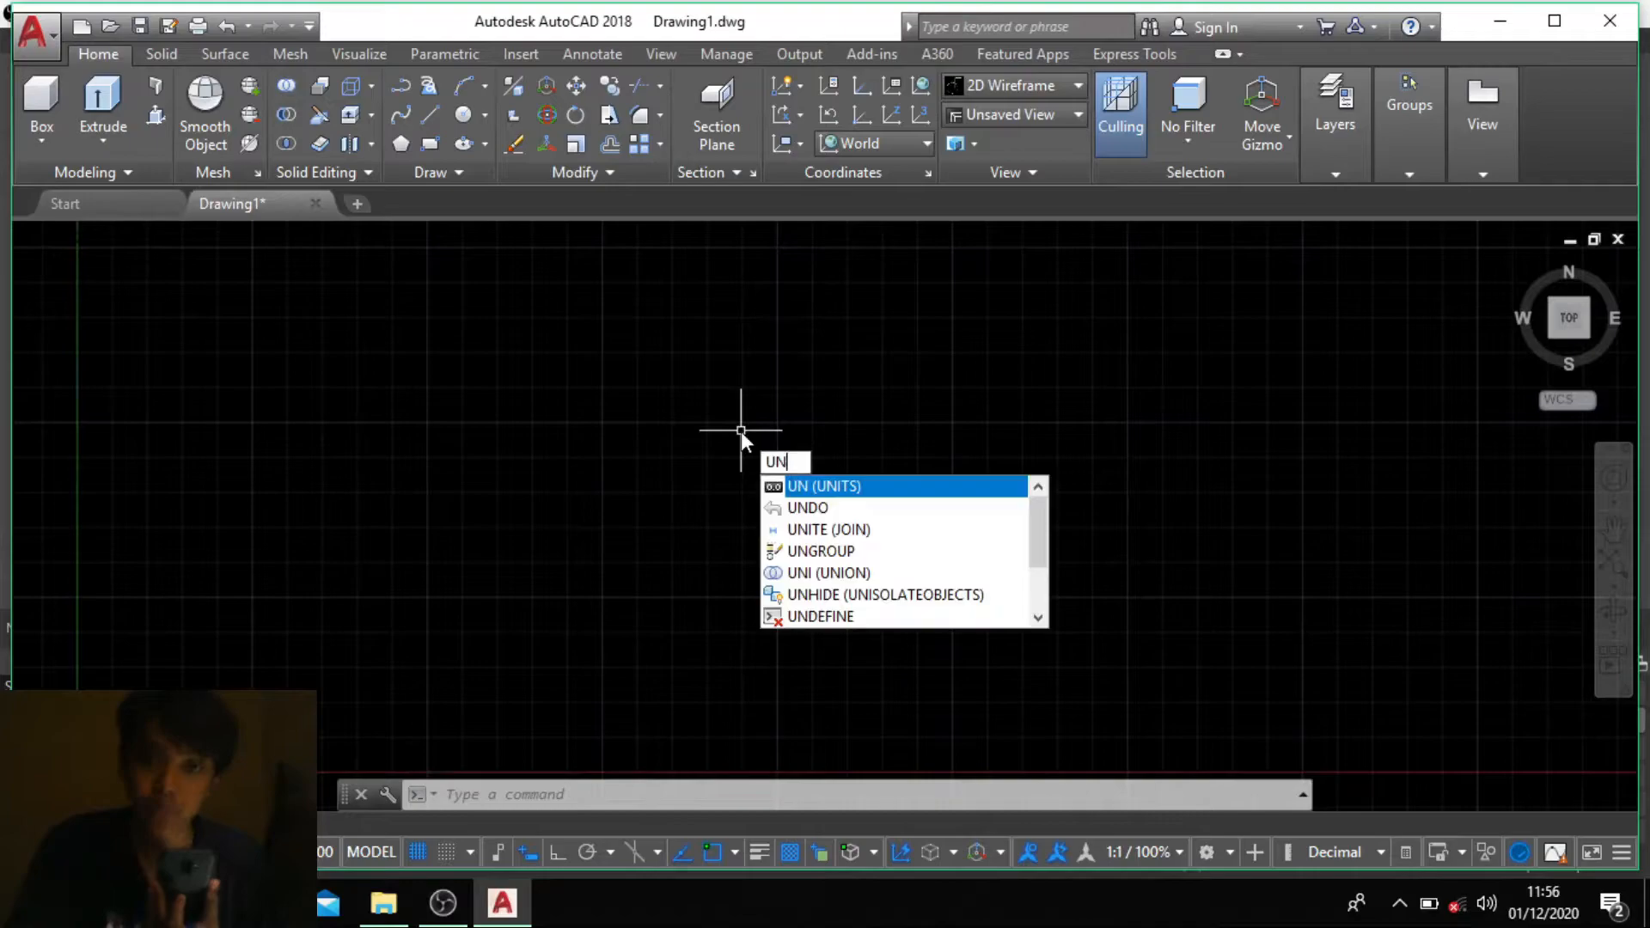
key(Return)
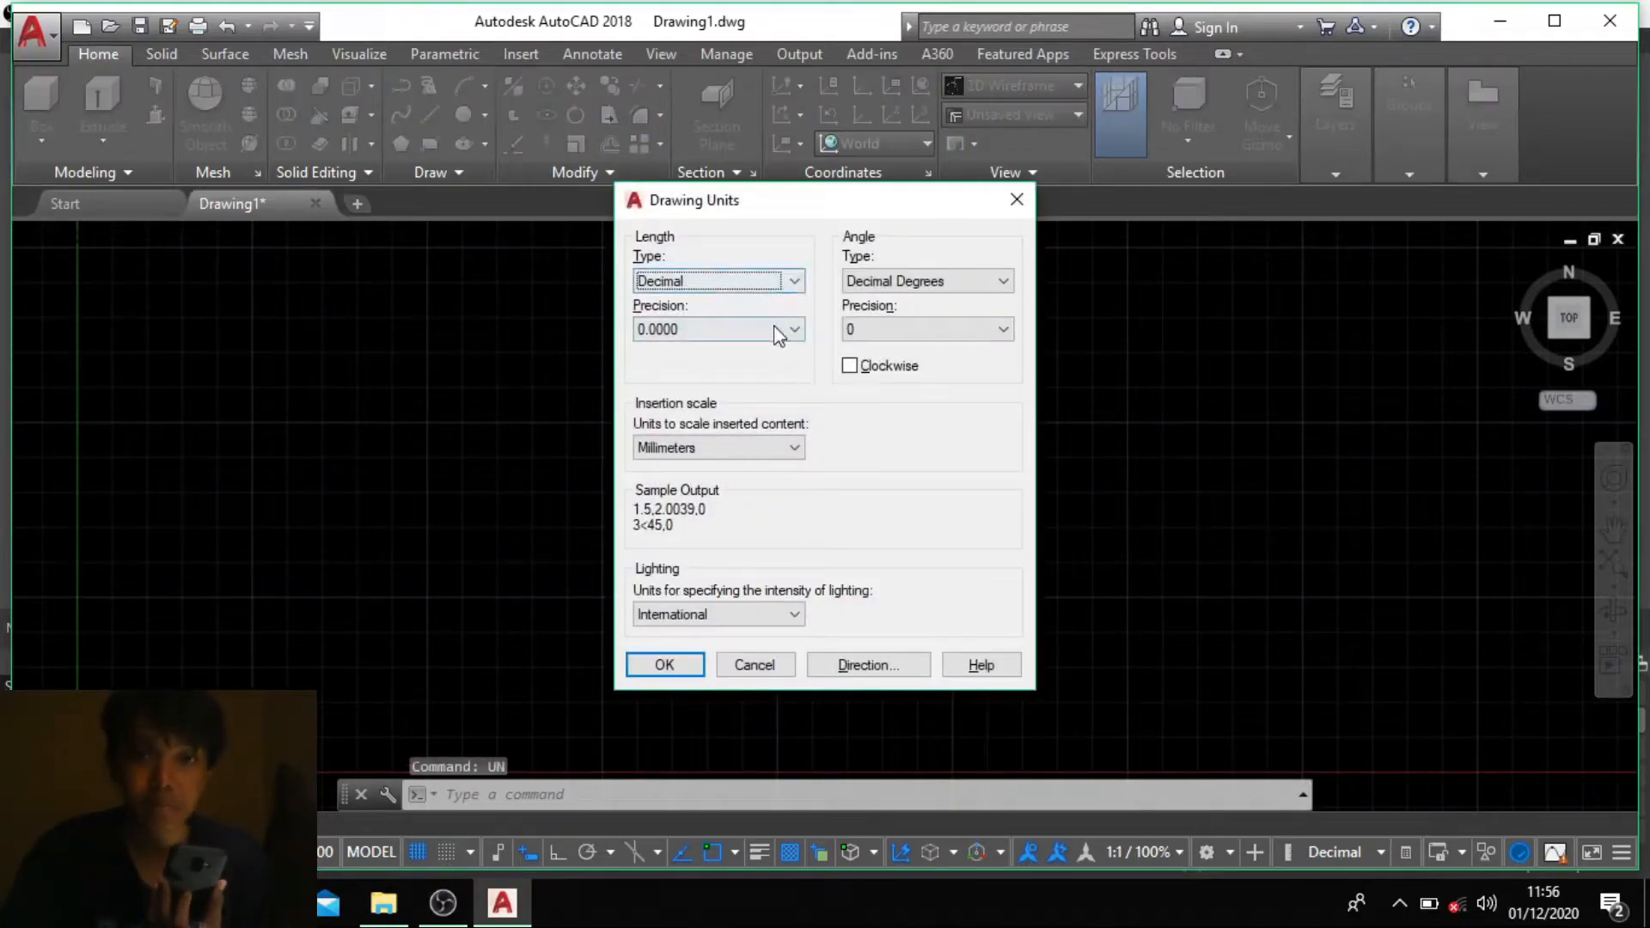
click(779, 335)
click(726, 350)
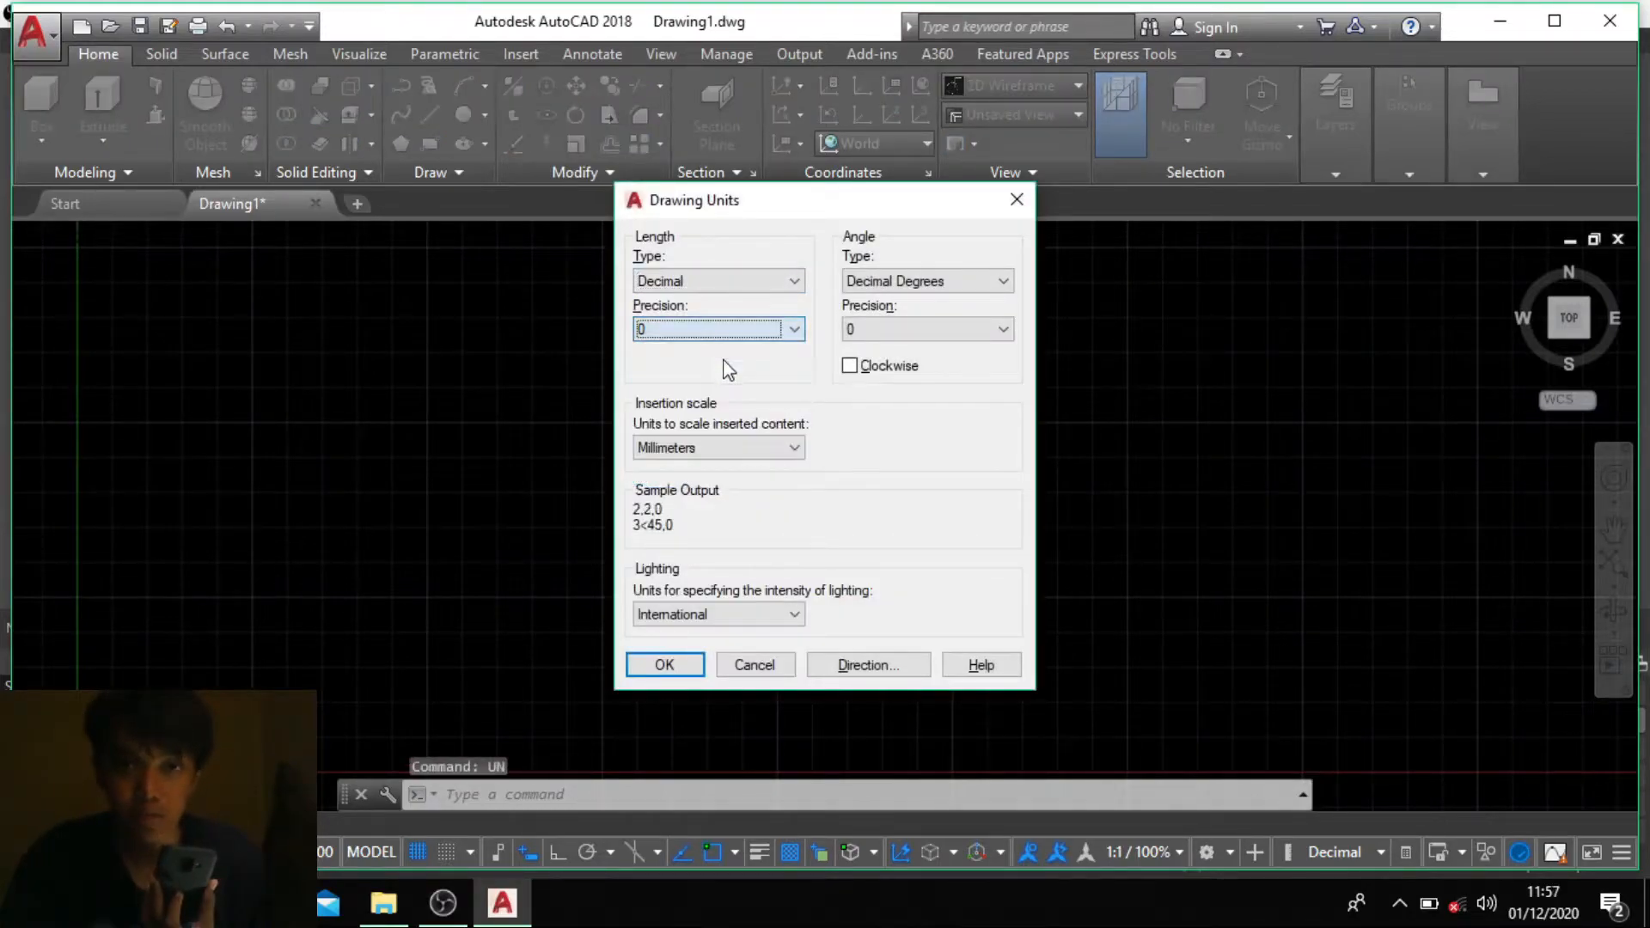
click(720, 447)
click(679, 573)
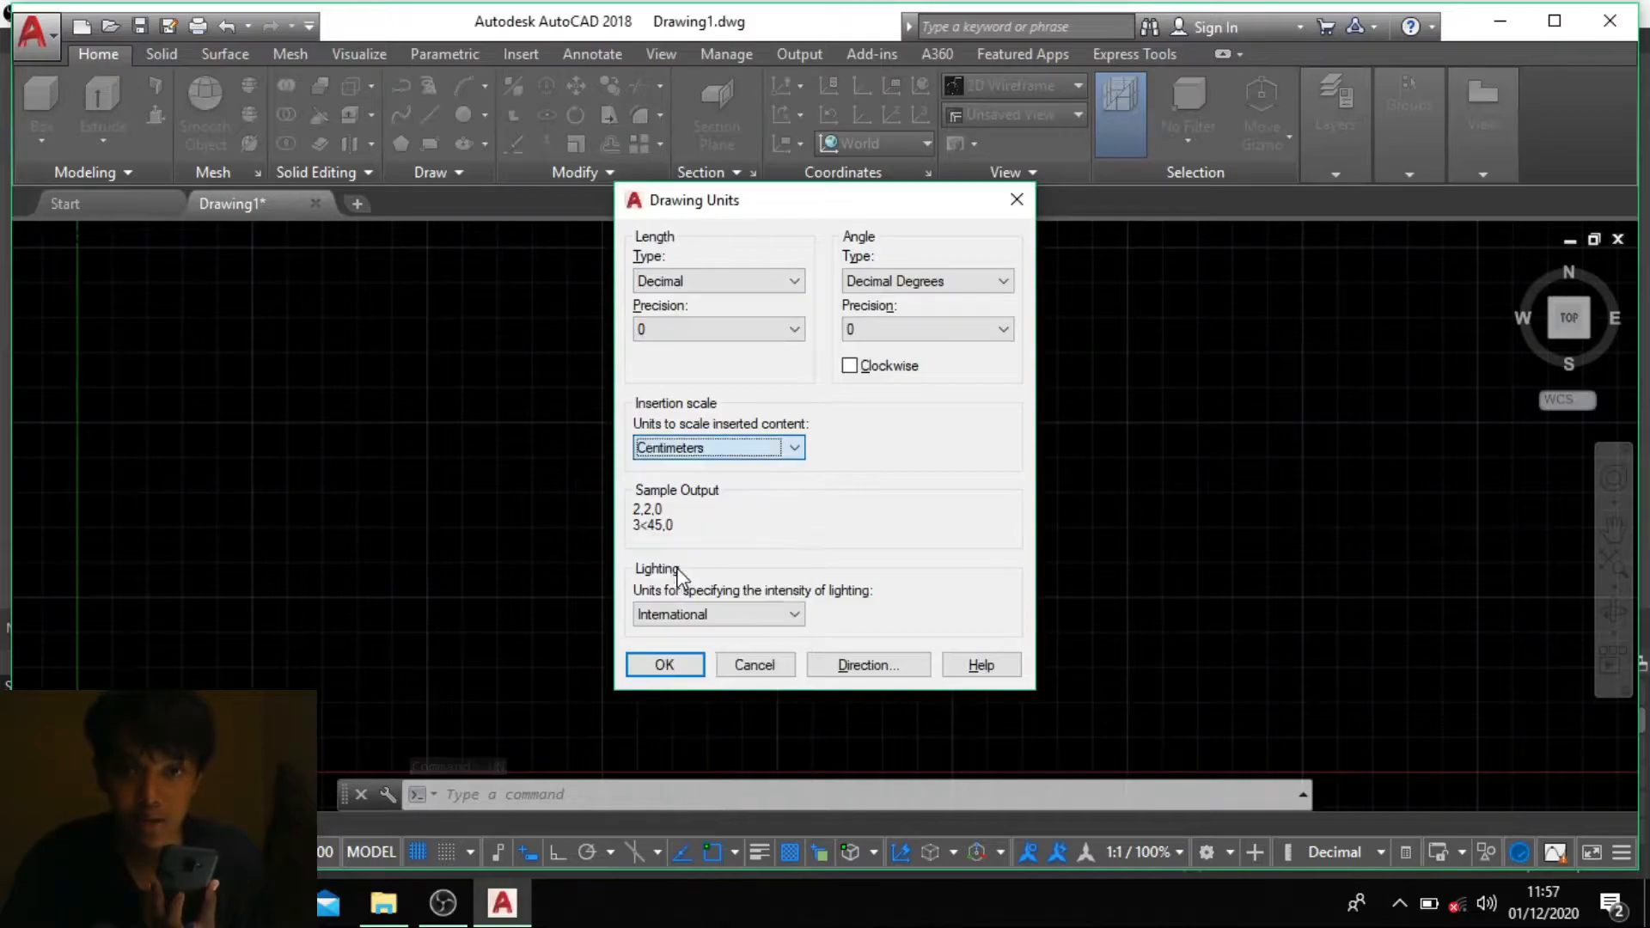
click(677, 670)
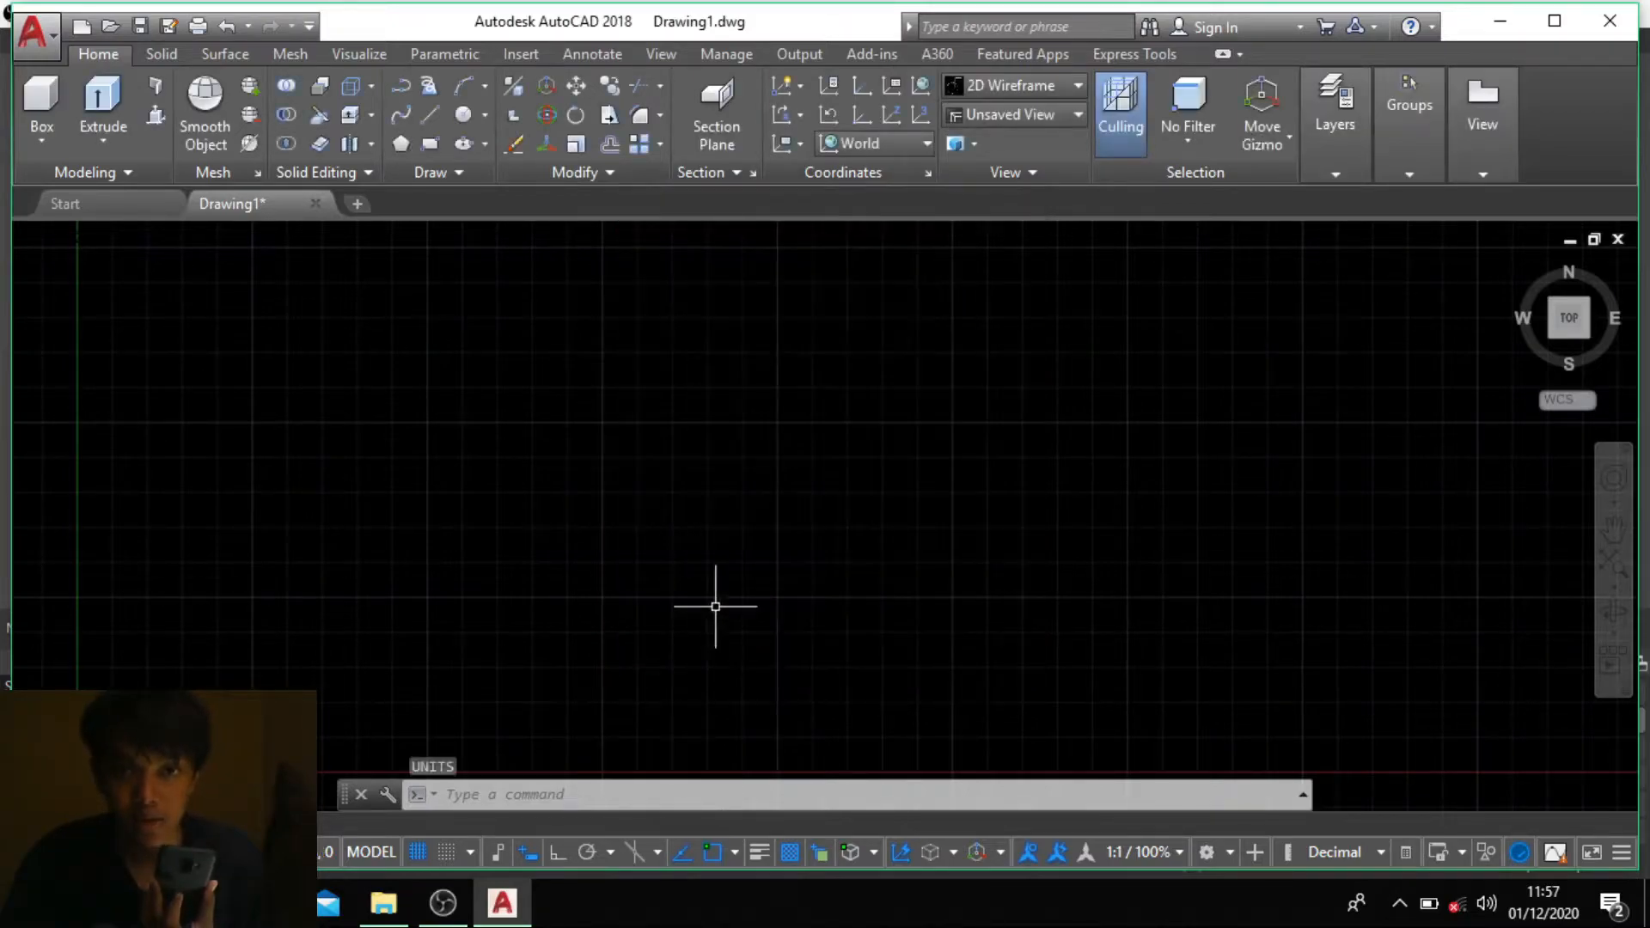
Step: Switch the workspace to Drafting & Annotation
click(1335, 142)
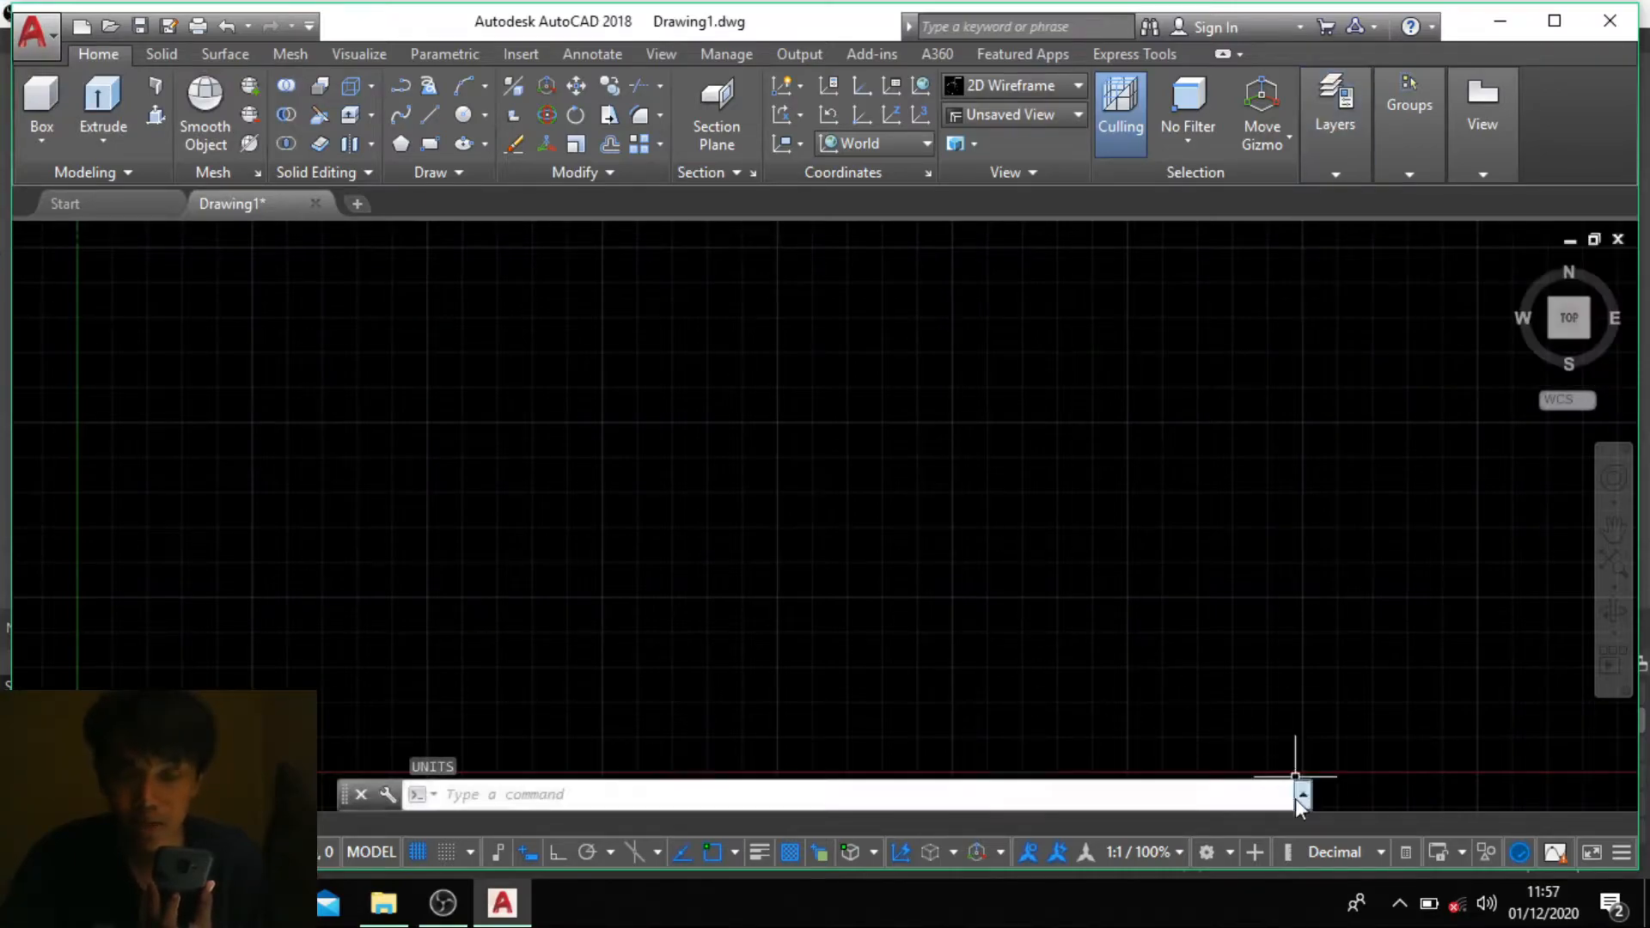
click(1229, 851)
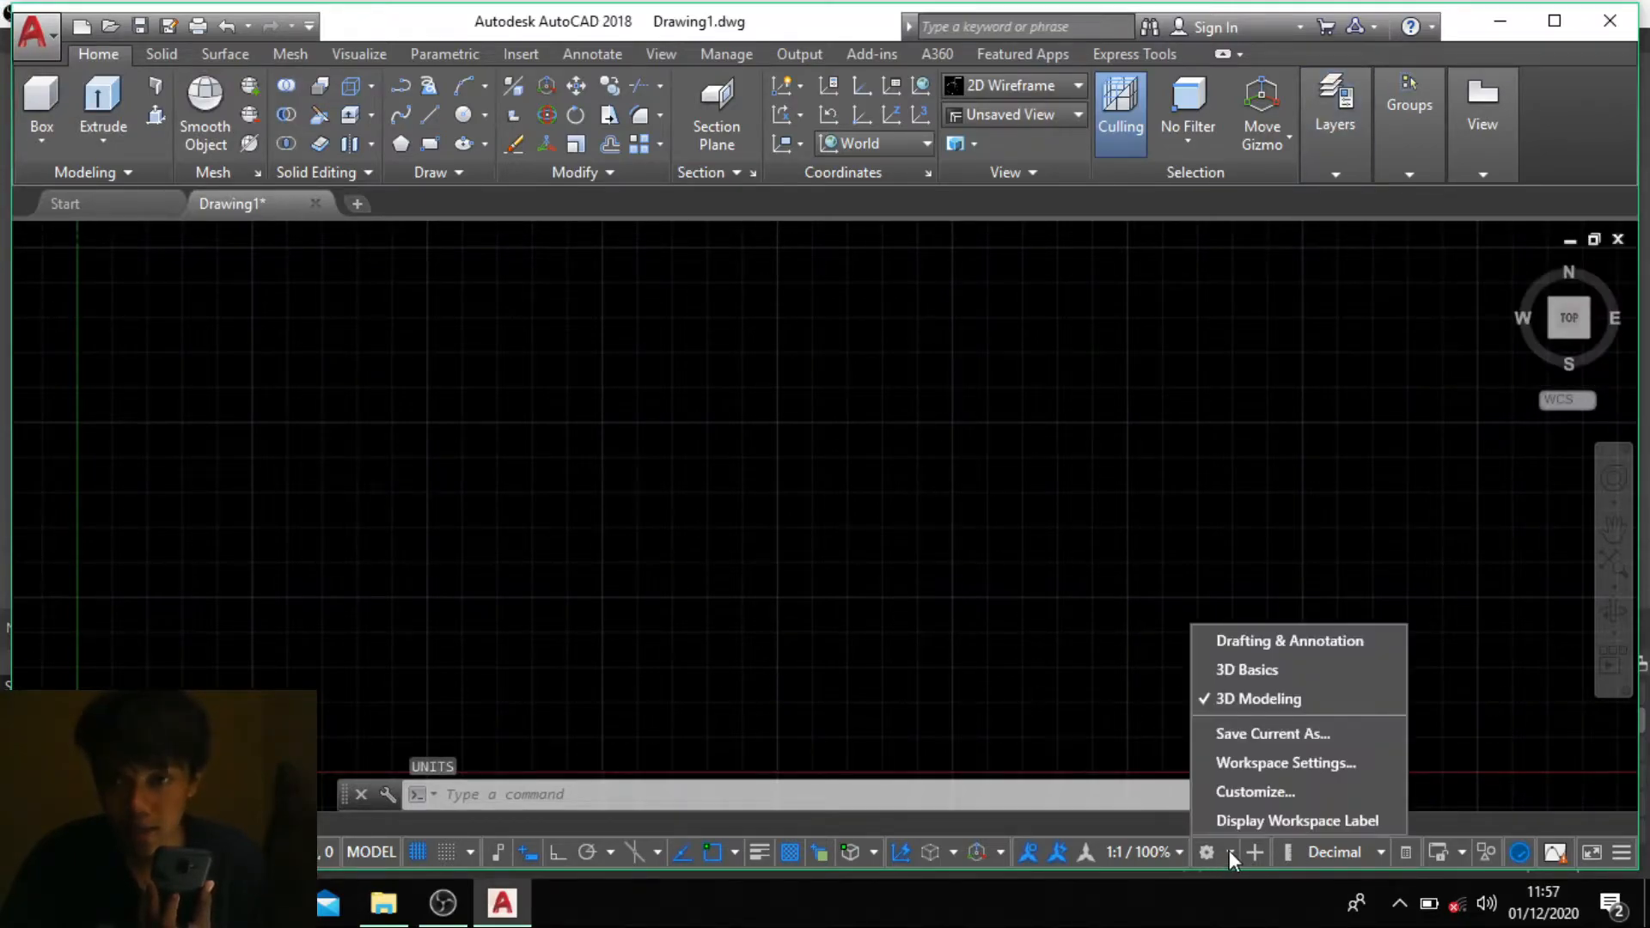
click(1260, 640)
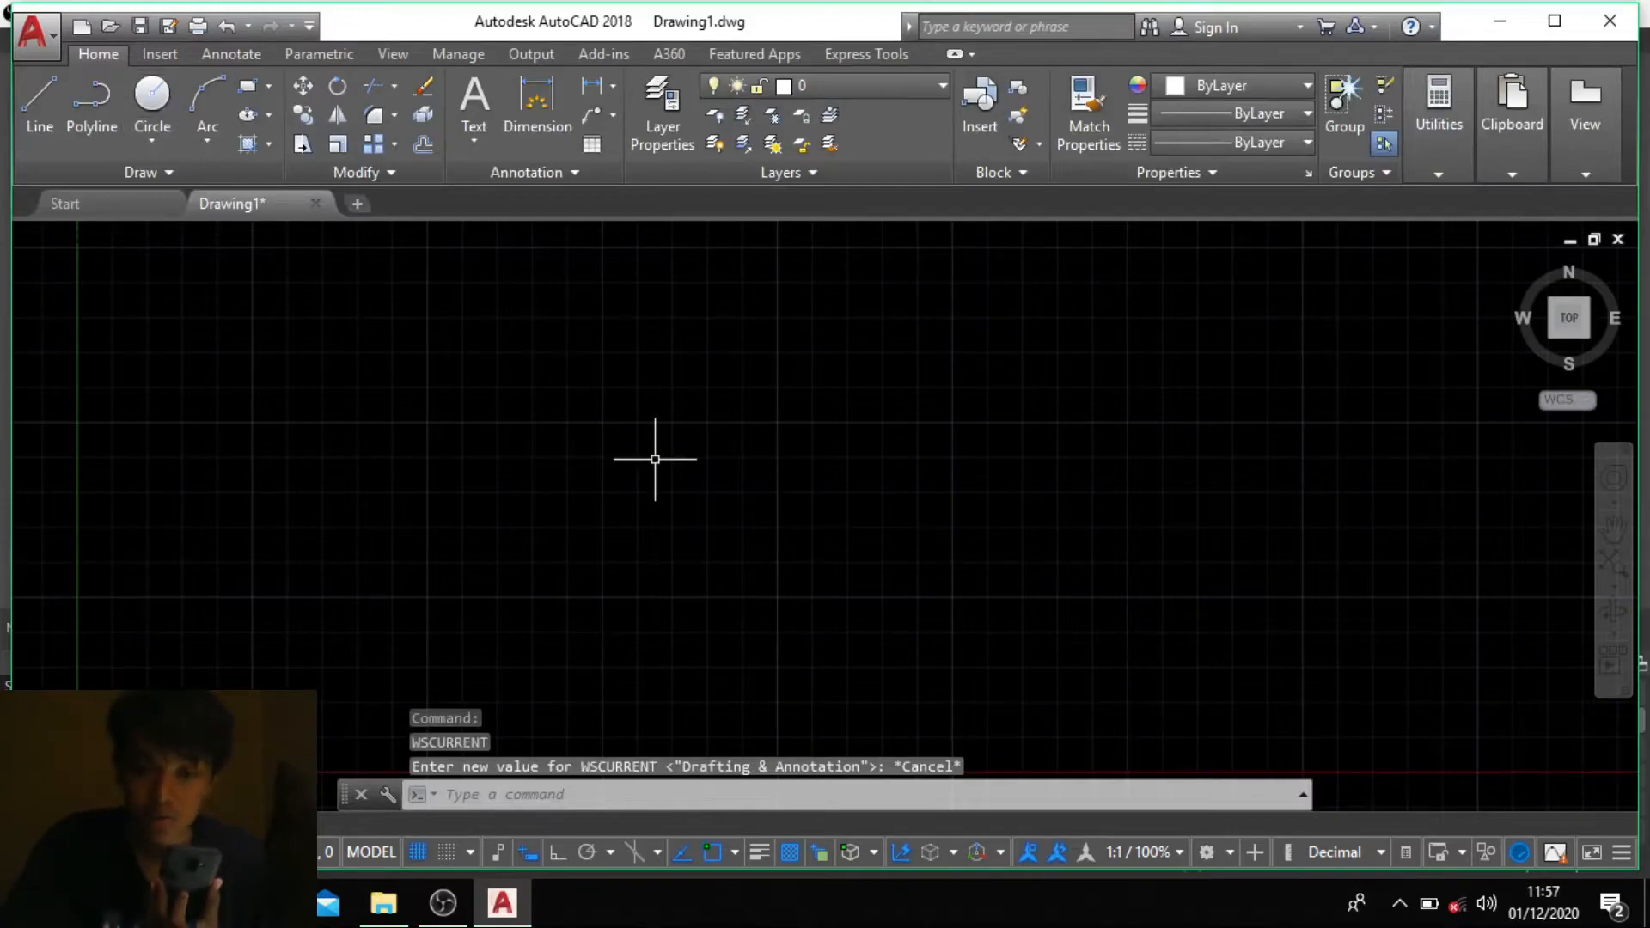
Step: In the options, use AutoCAD 2010/LT2010 Drawing (*.dwg) as the default save format and apply the settings
text(op)
key(Return)
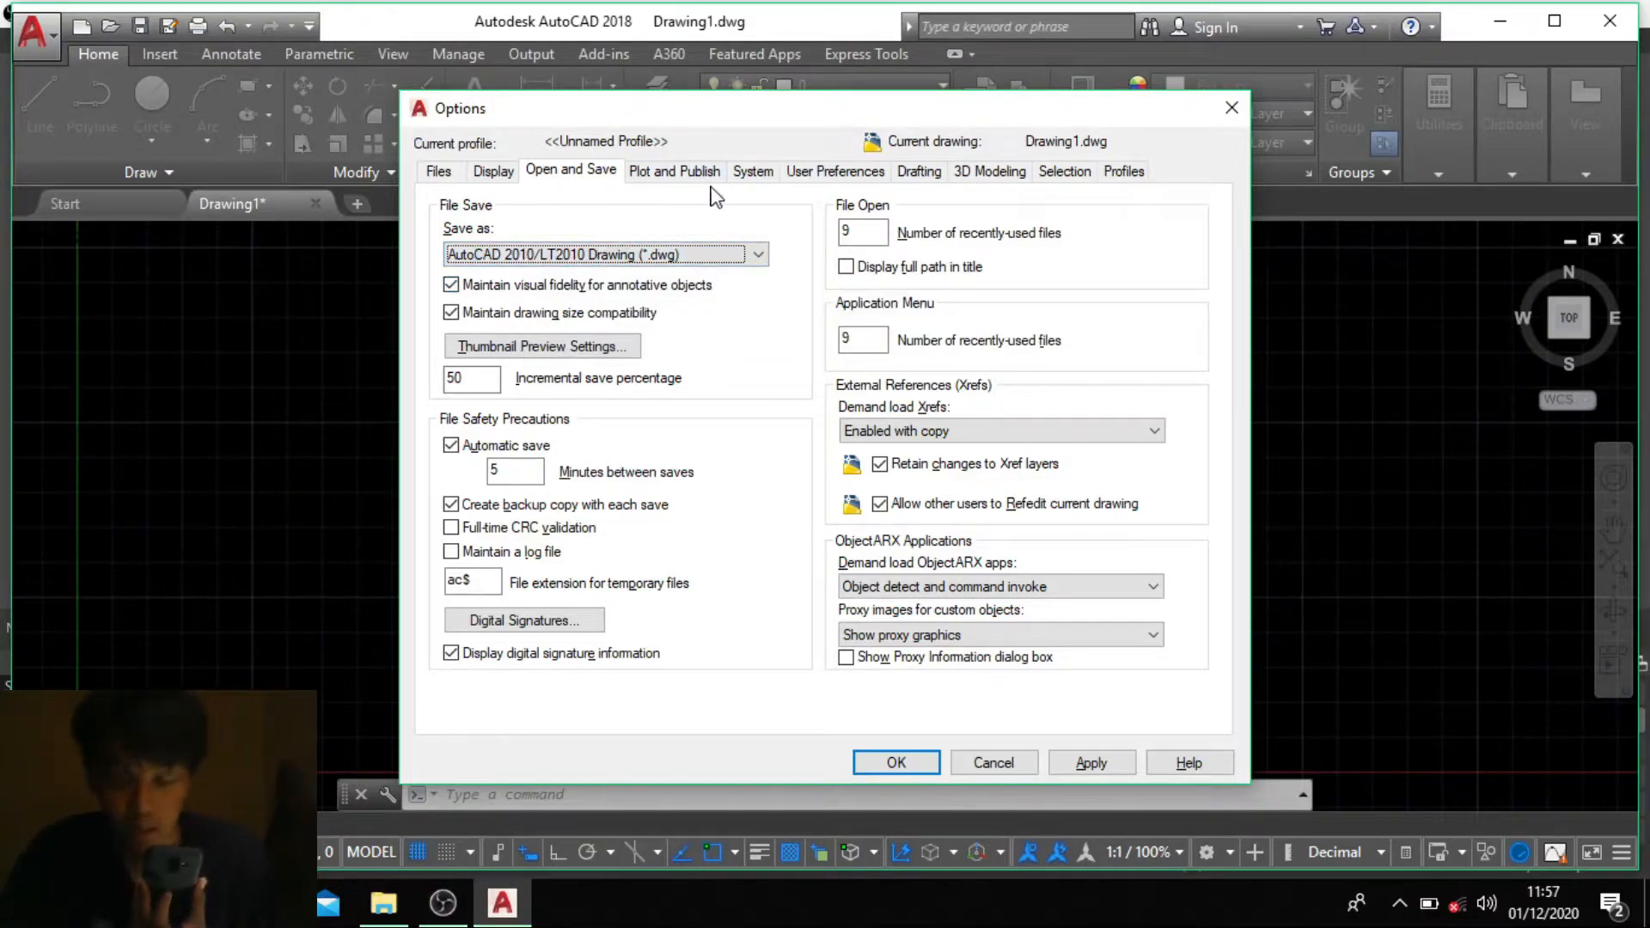
click(760, 253)
scroll(670, 327, up, 1)
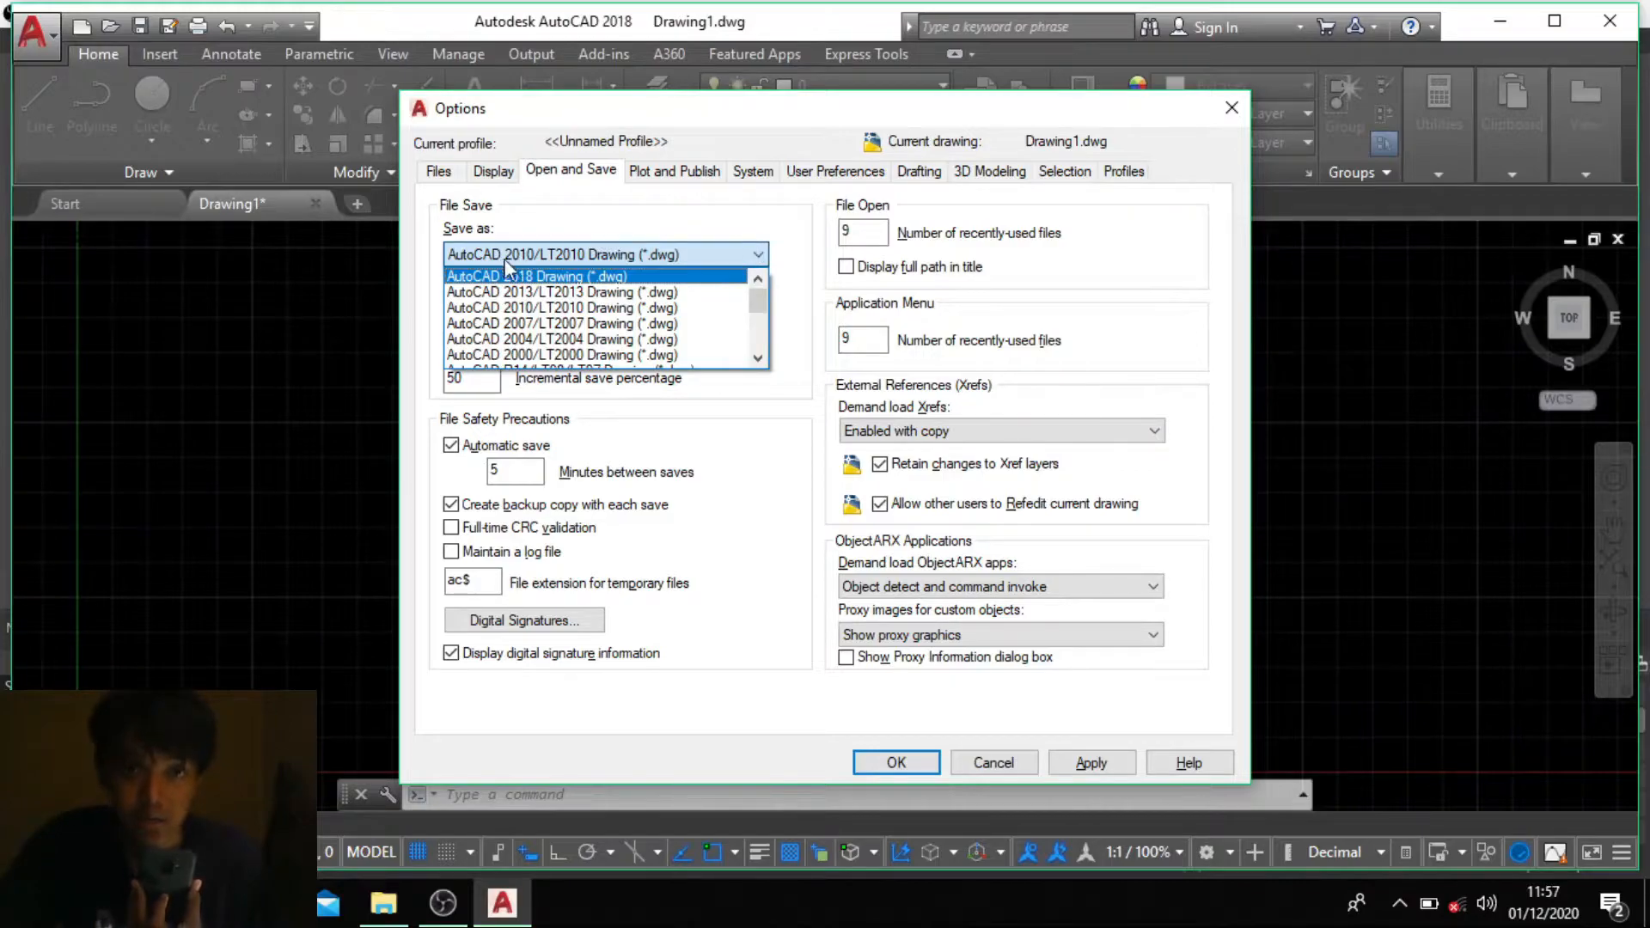
click(799, 286)
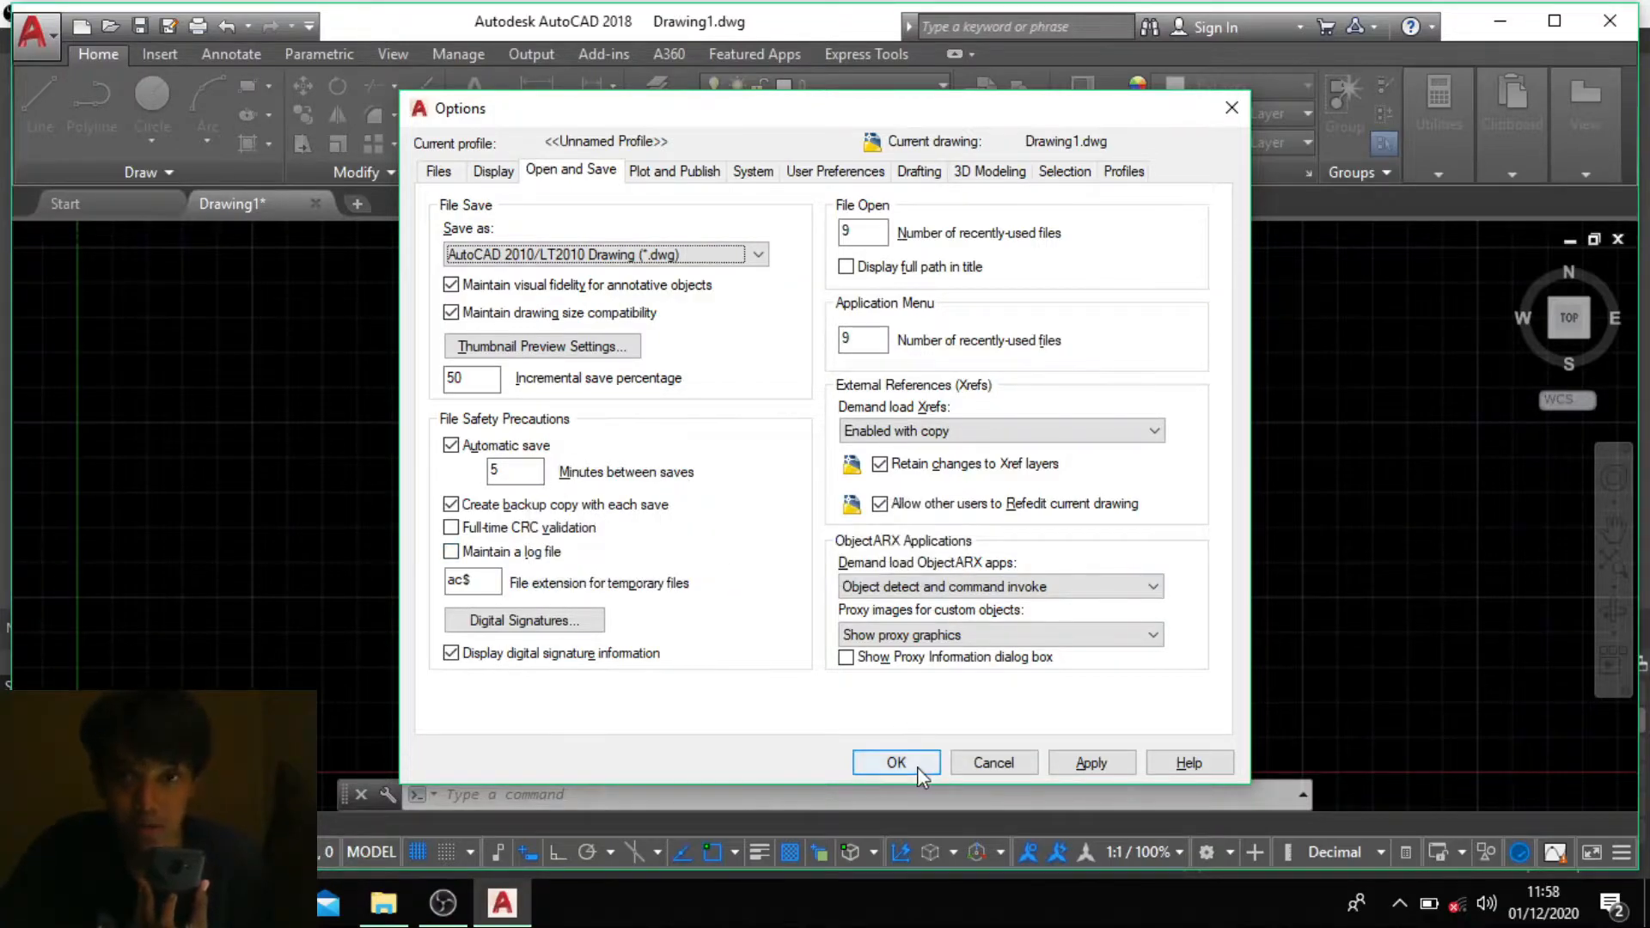
click(1088, 764)
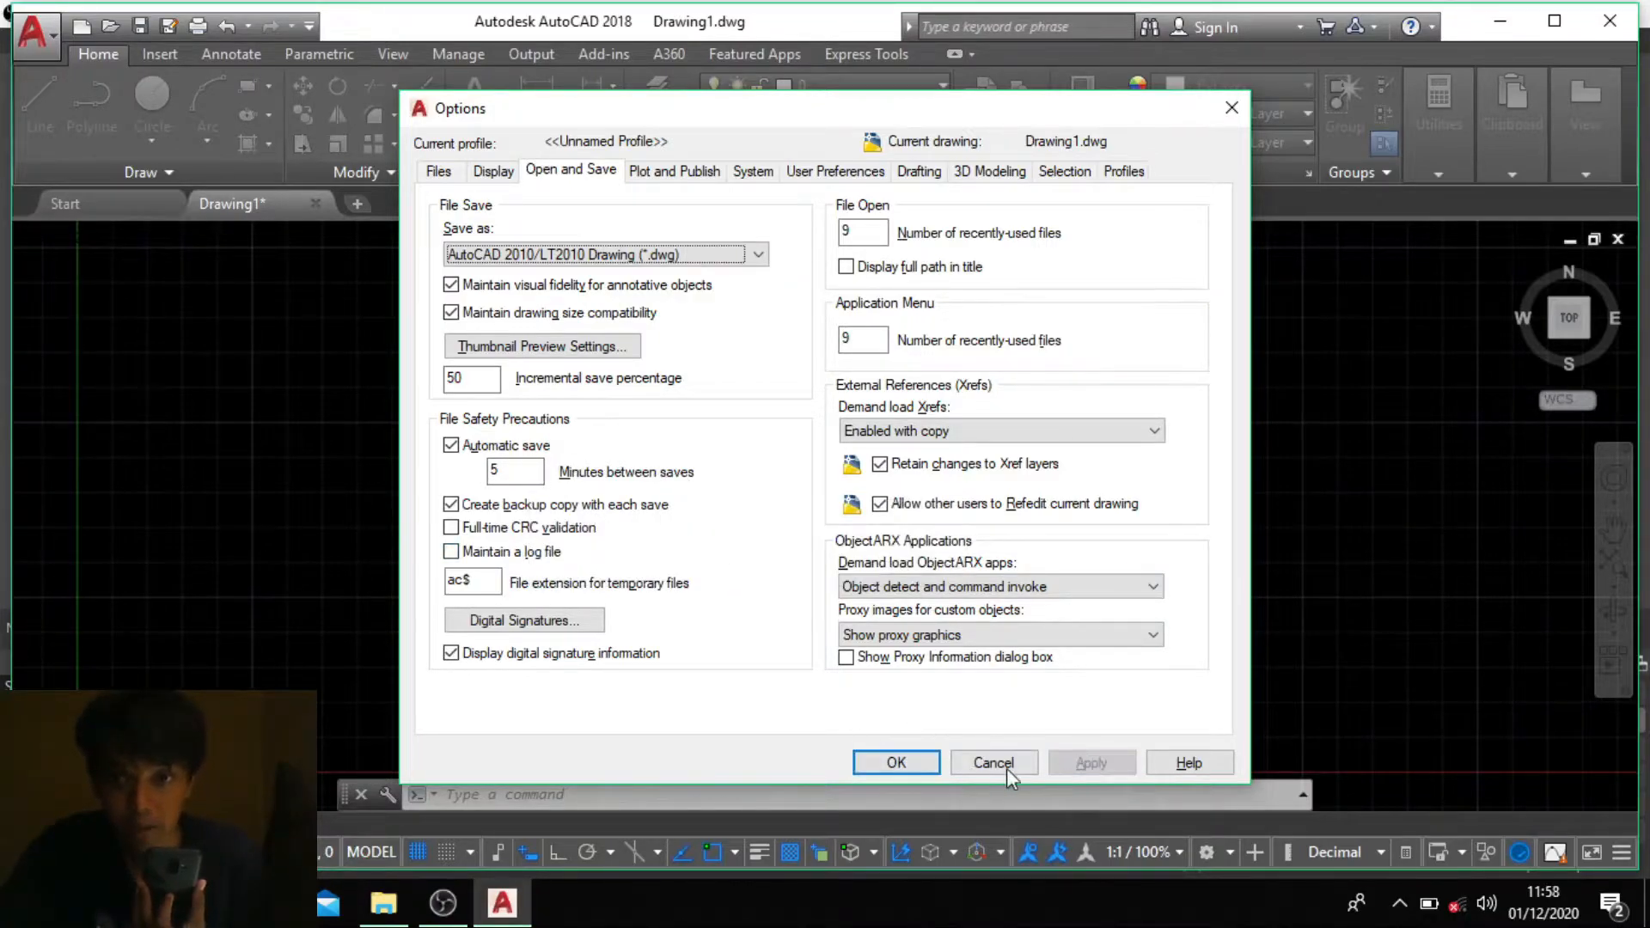
click(896, 763)
click(919, 767)
click(759, 400)
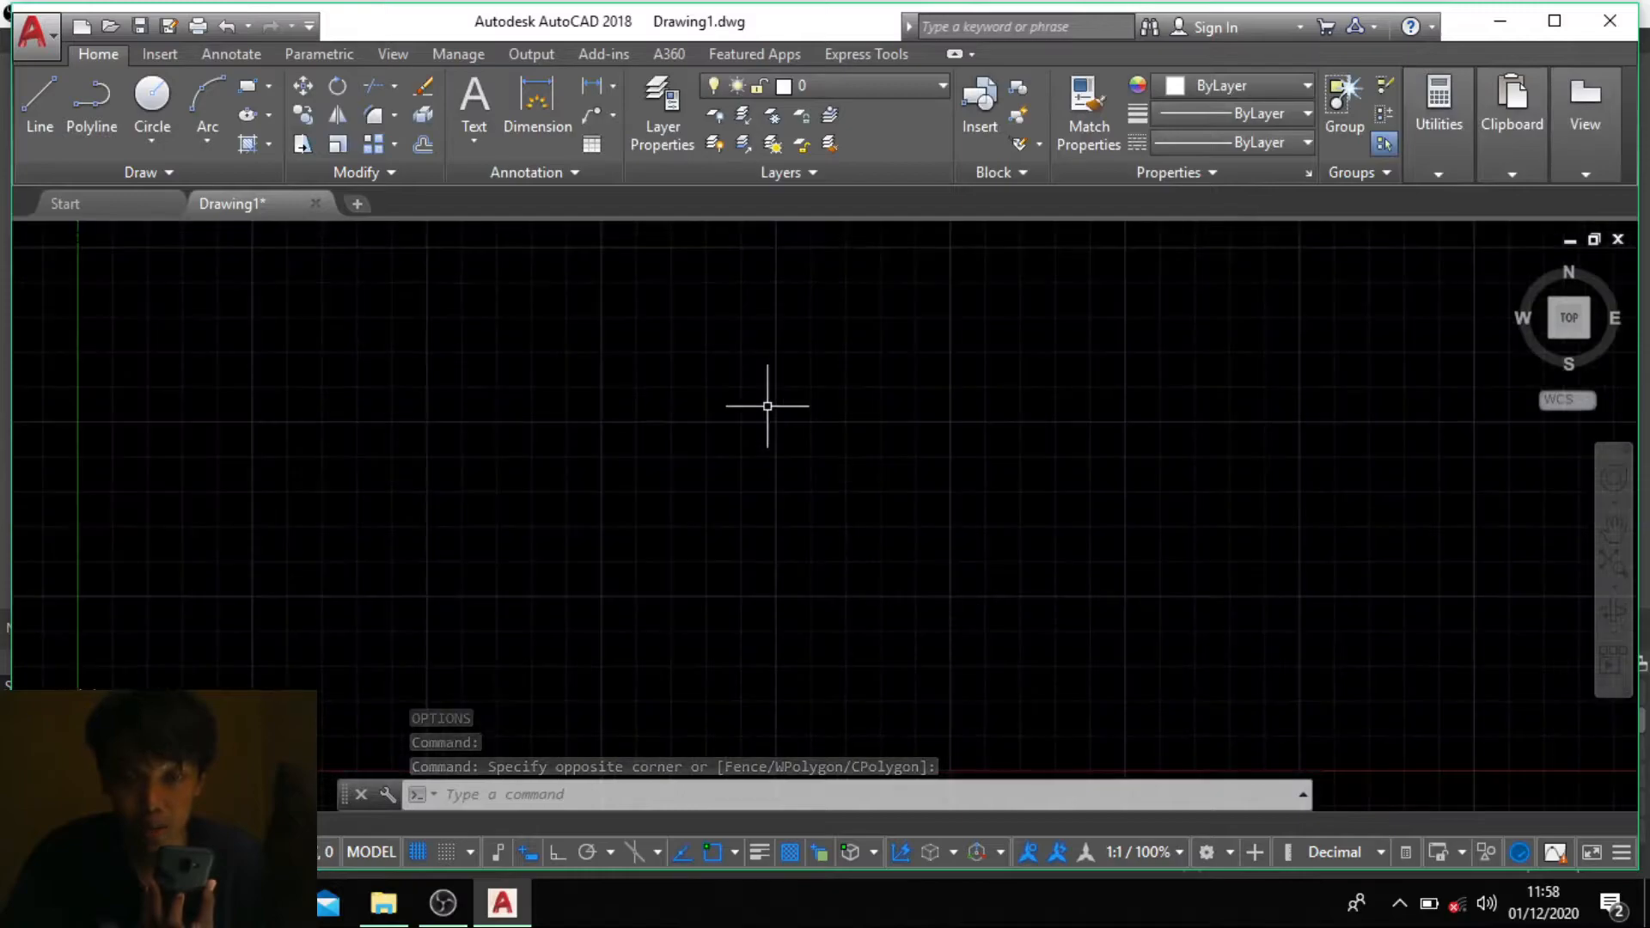
Step: Split the model space into two vertical viewports and narrow the west one to roughly a quarter of the width
scroll(767, 406, up, 1)
text(P)
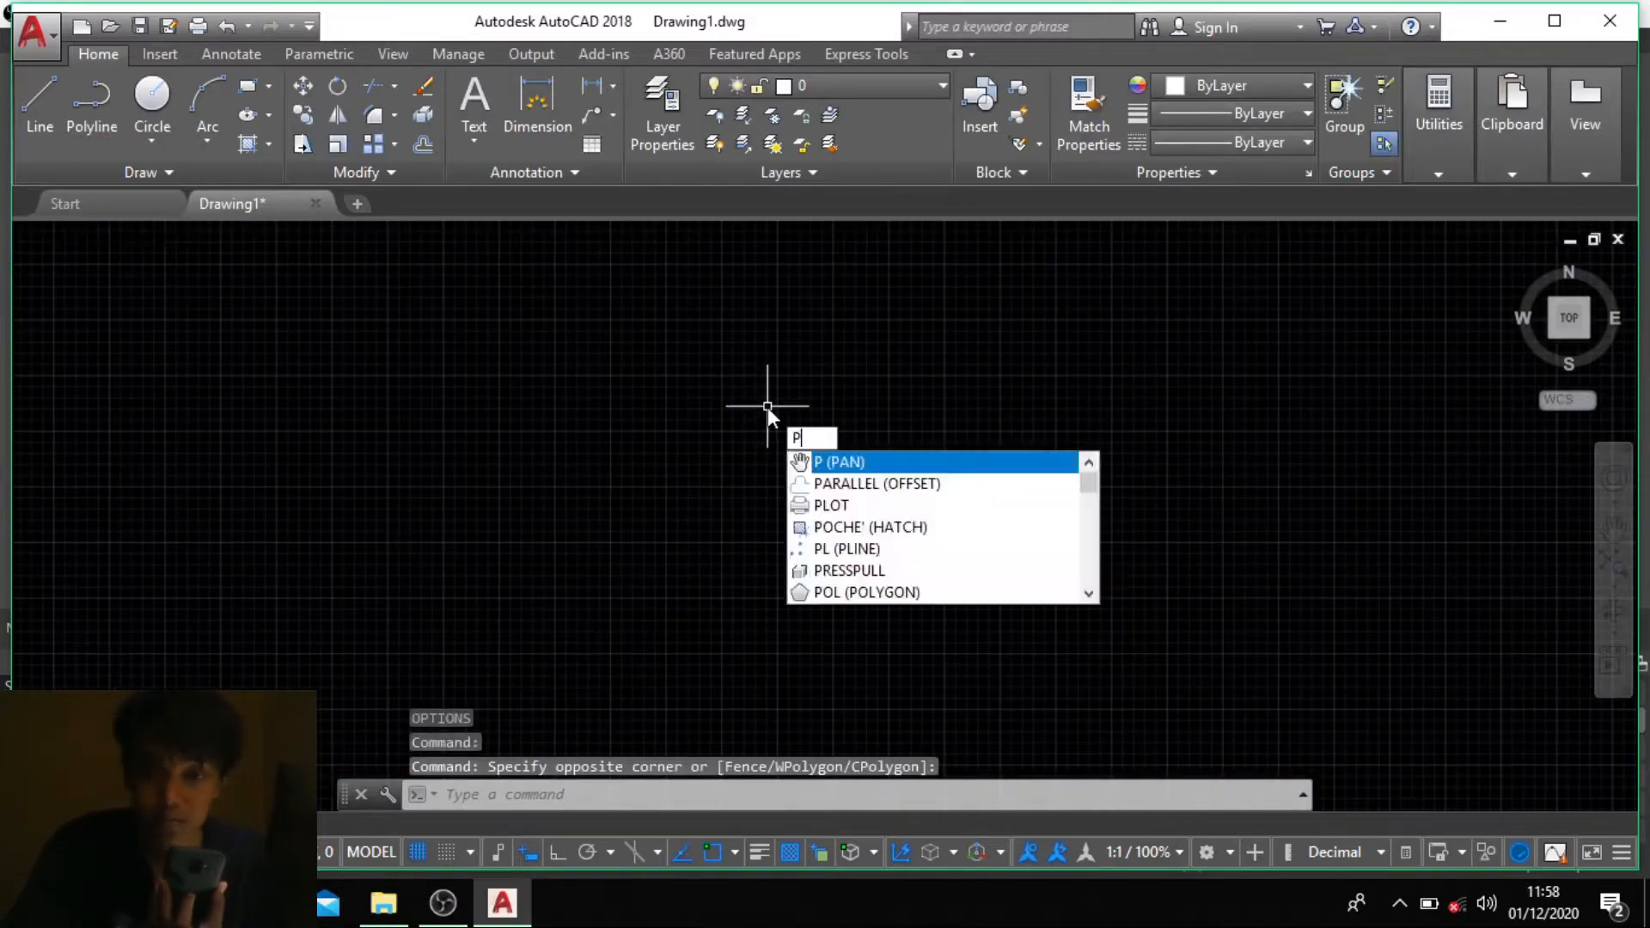
key(BackSpace)
text(VP)
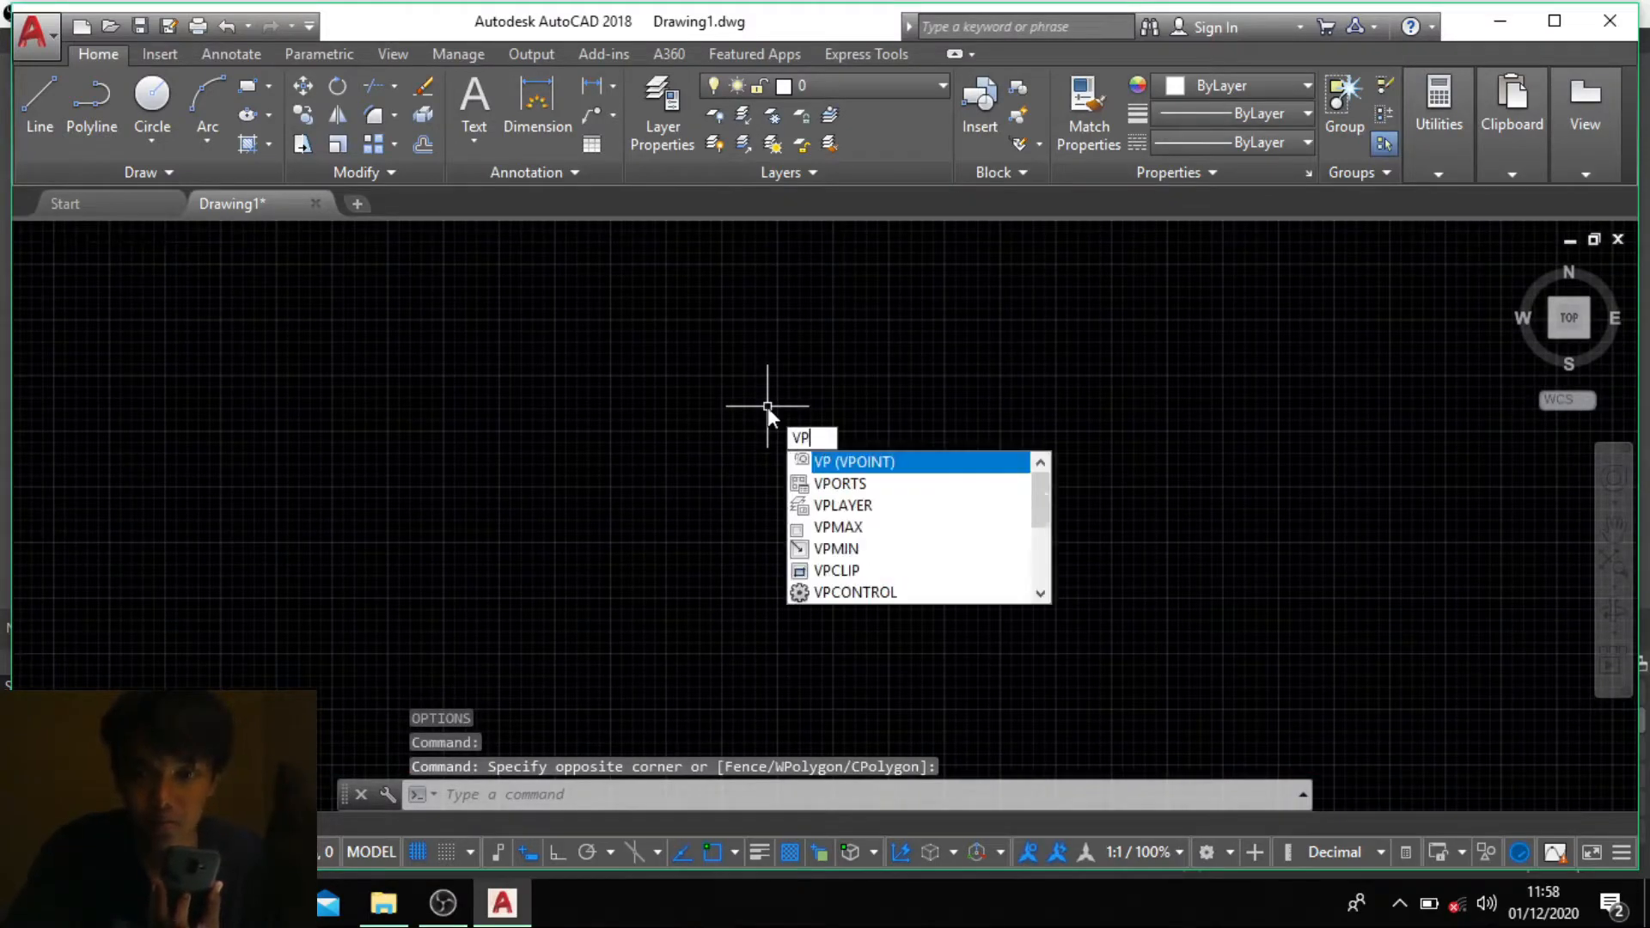
key(Down)
key(Return)
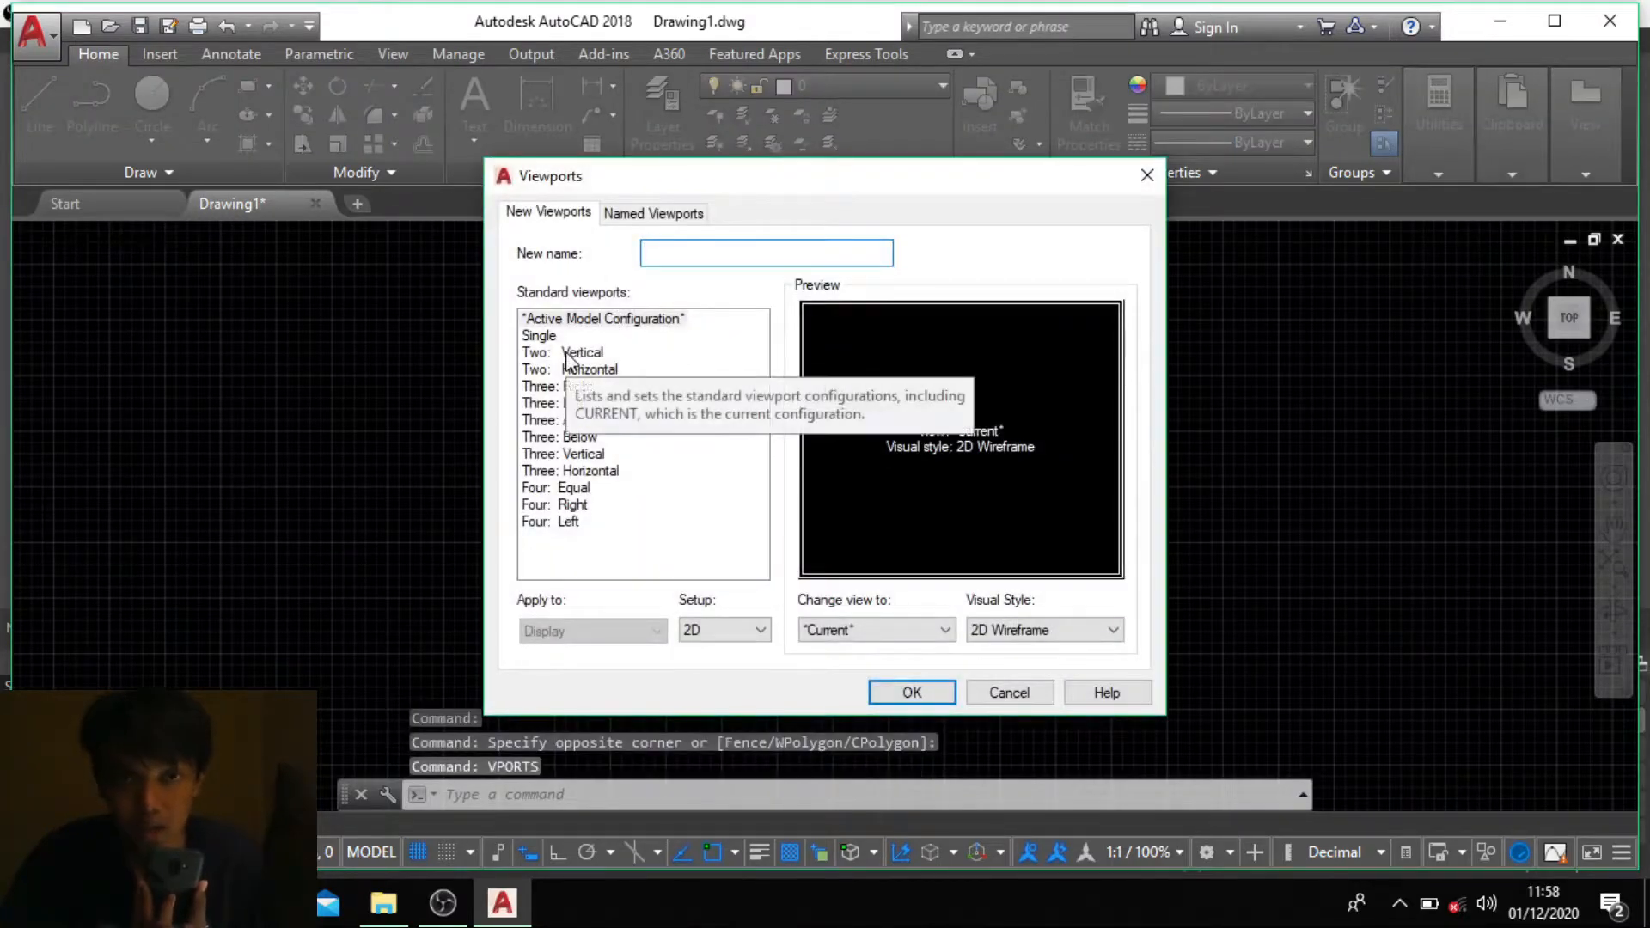
click(569, 356)
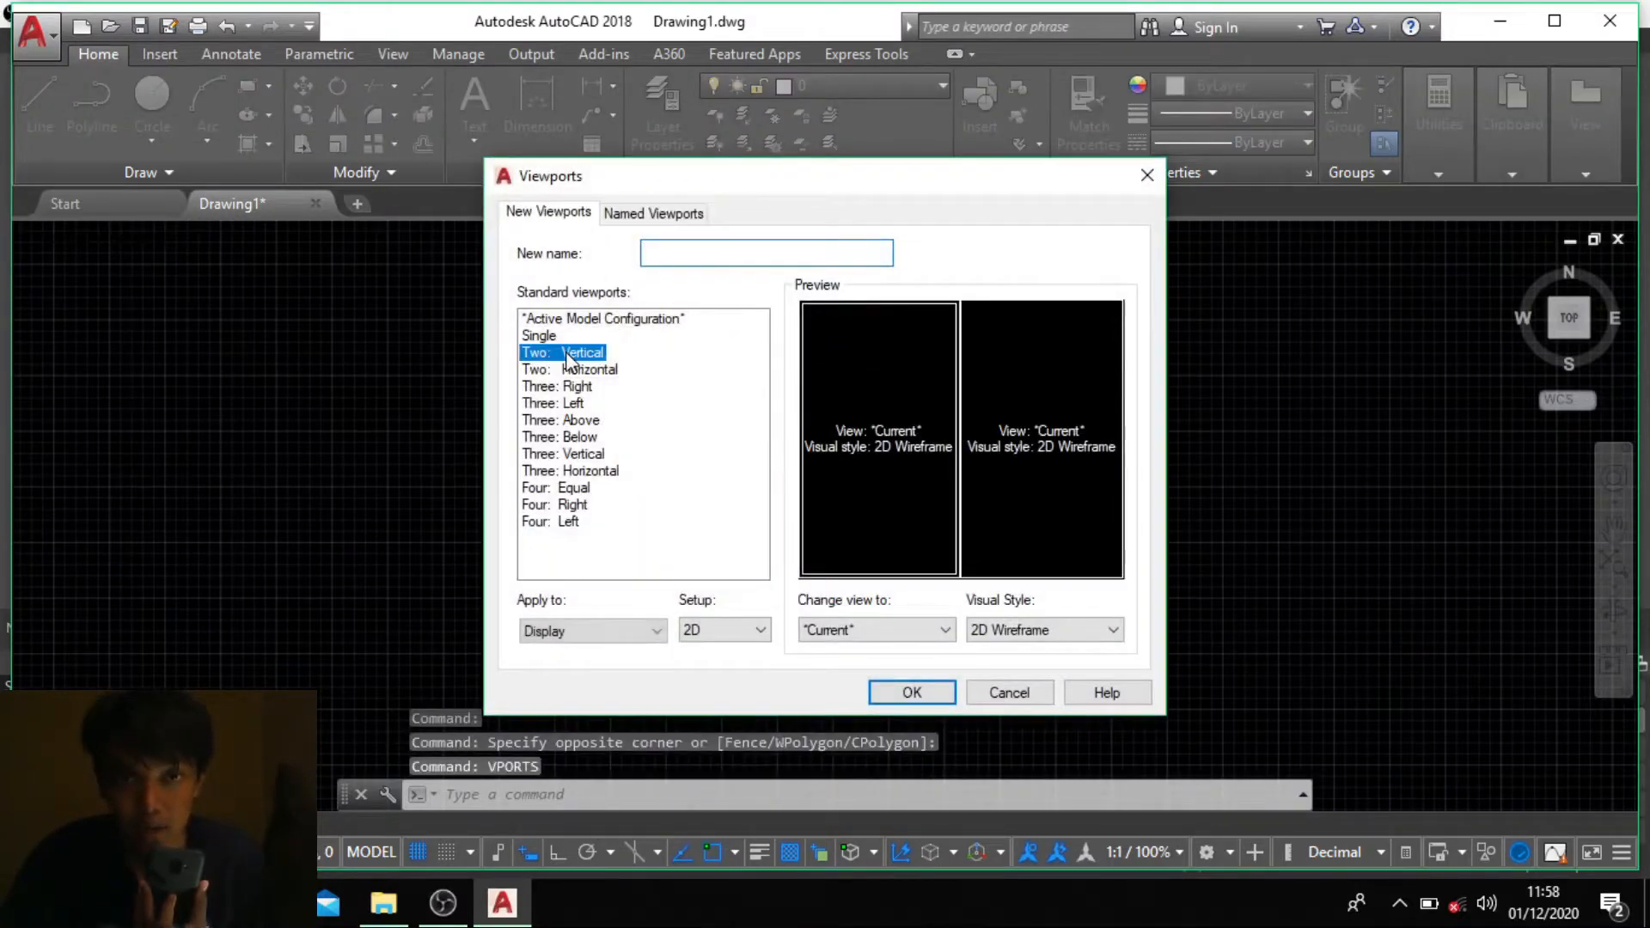
click(893, 694)
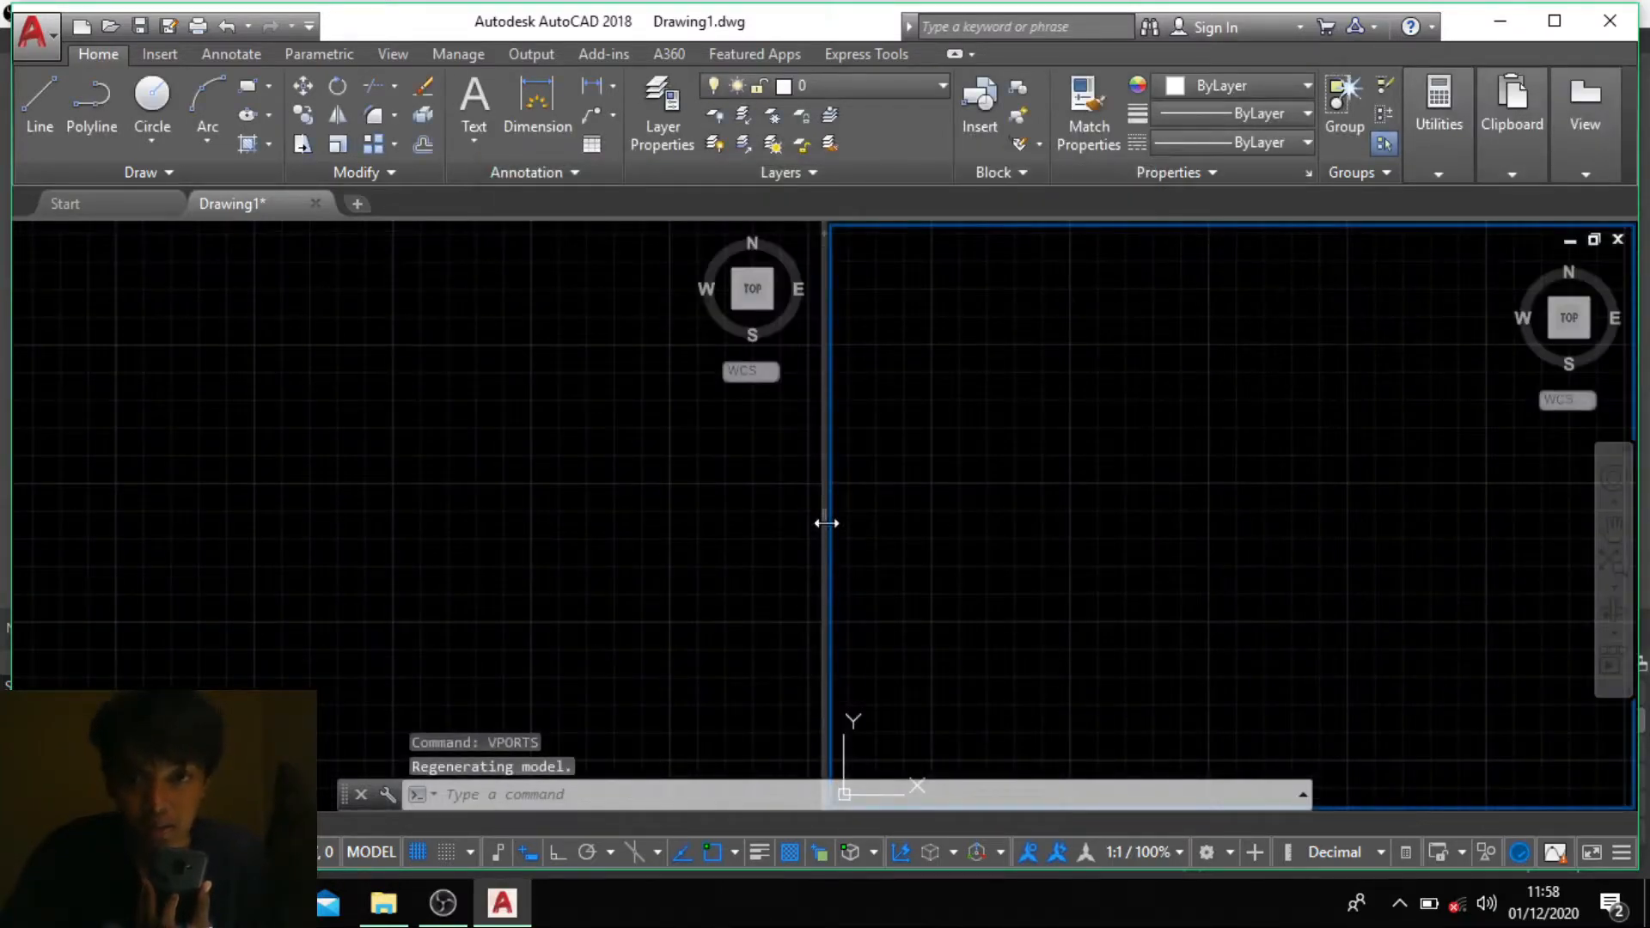
drag(826, 523, 372, 520)
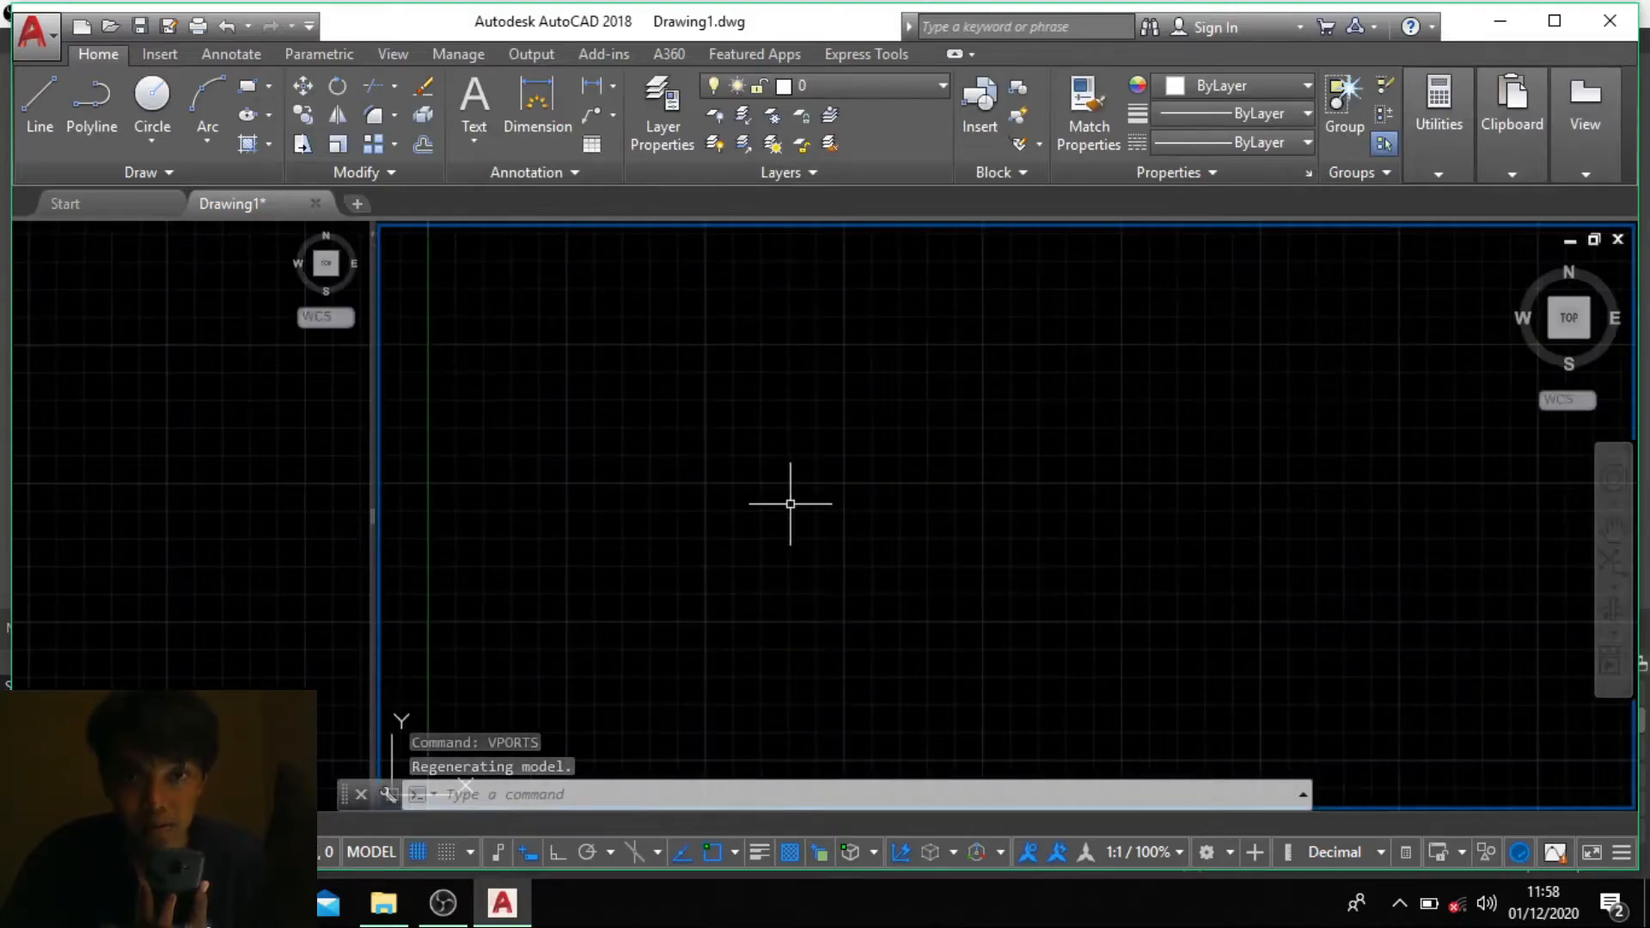
Step: Attach the gear image 20201130_220252 with a relative path, placing and scaling it on screen in the wide viewport
text(IMAGEATTACH)
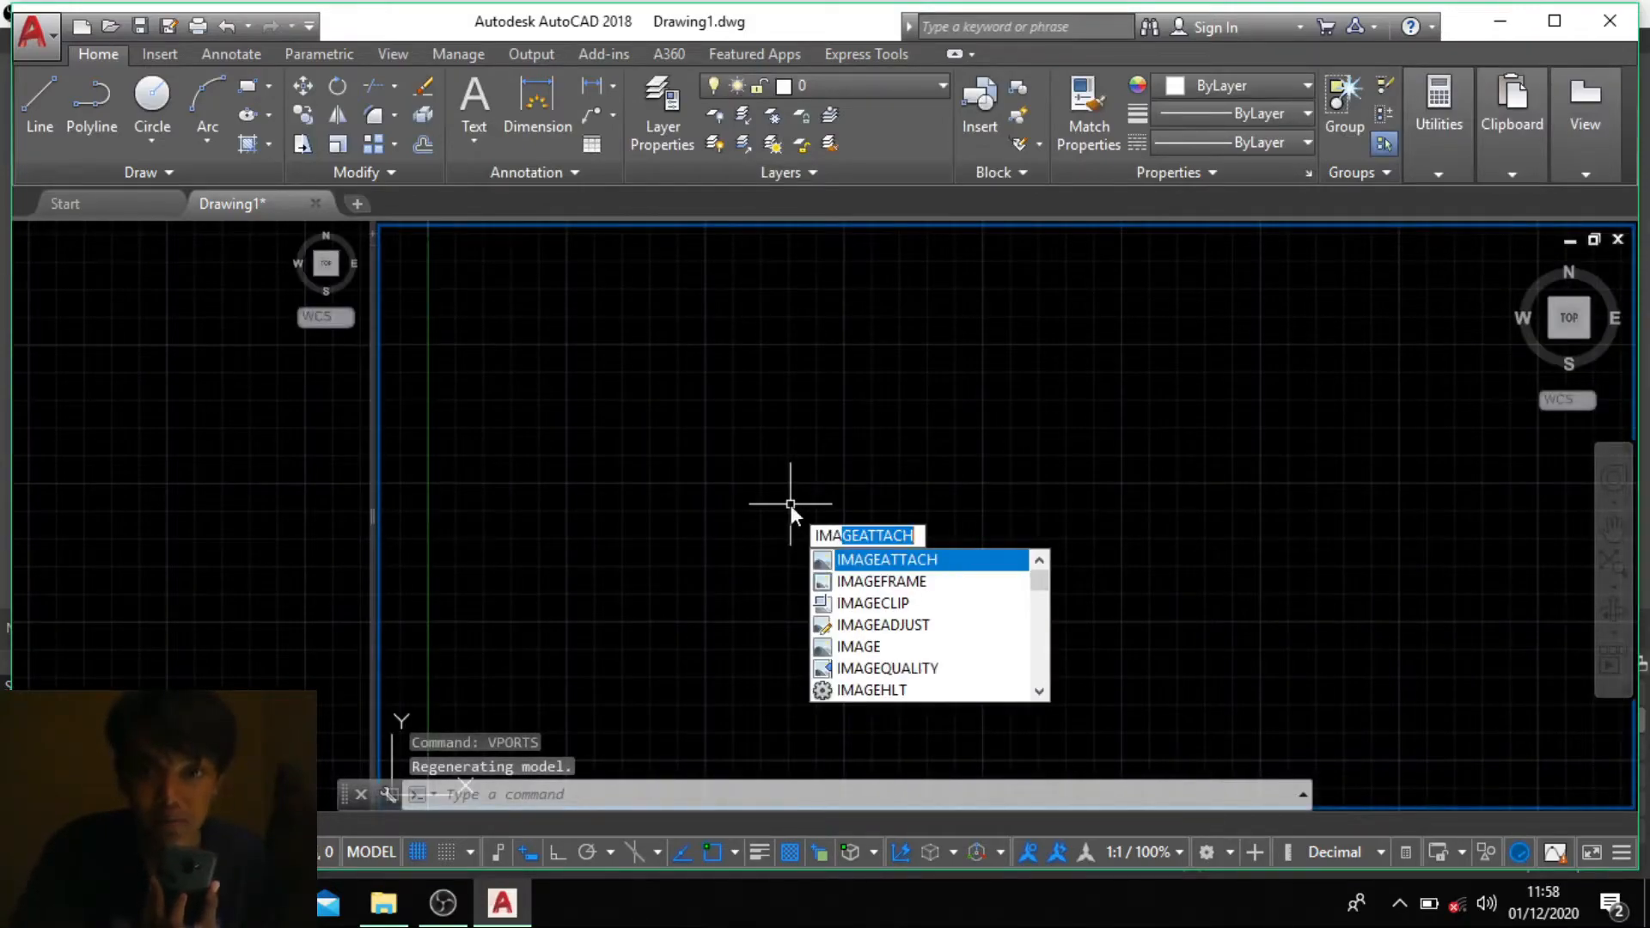
key(Return)
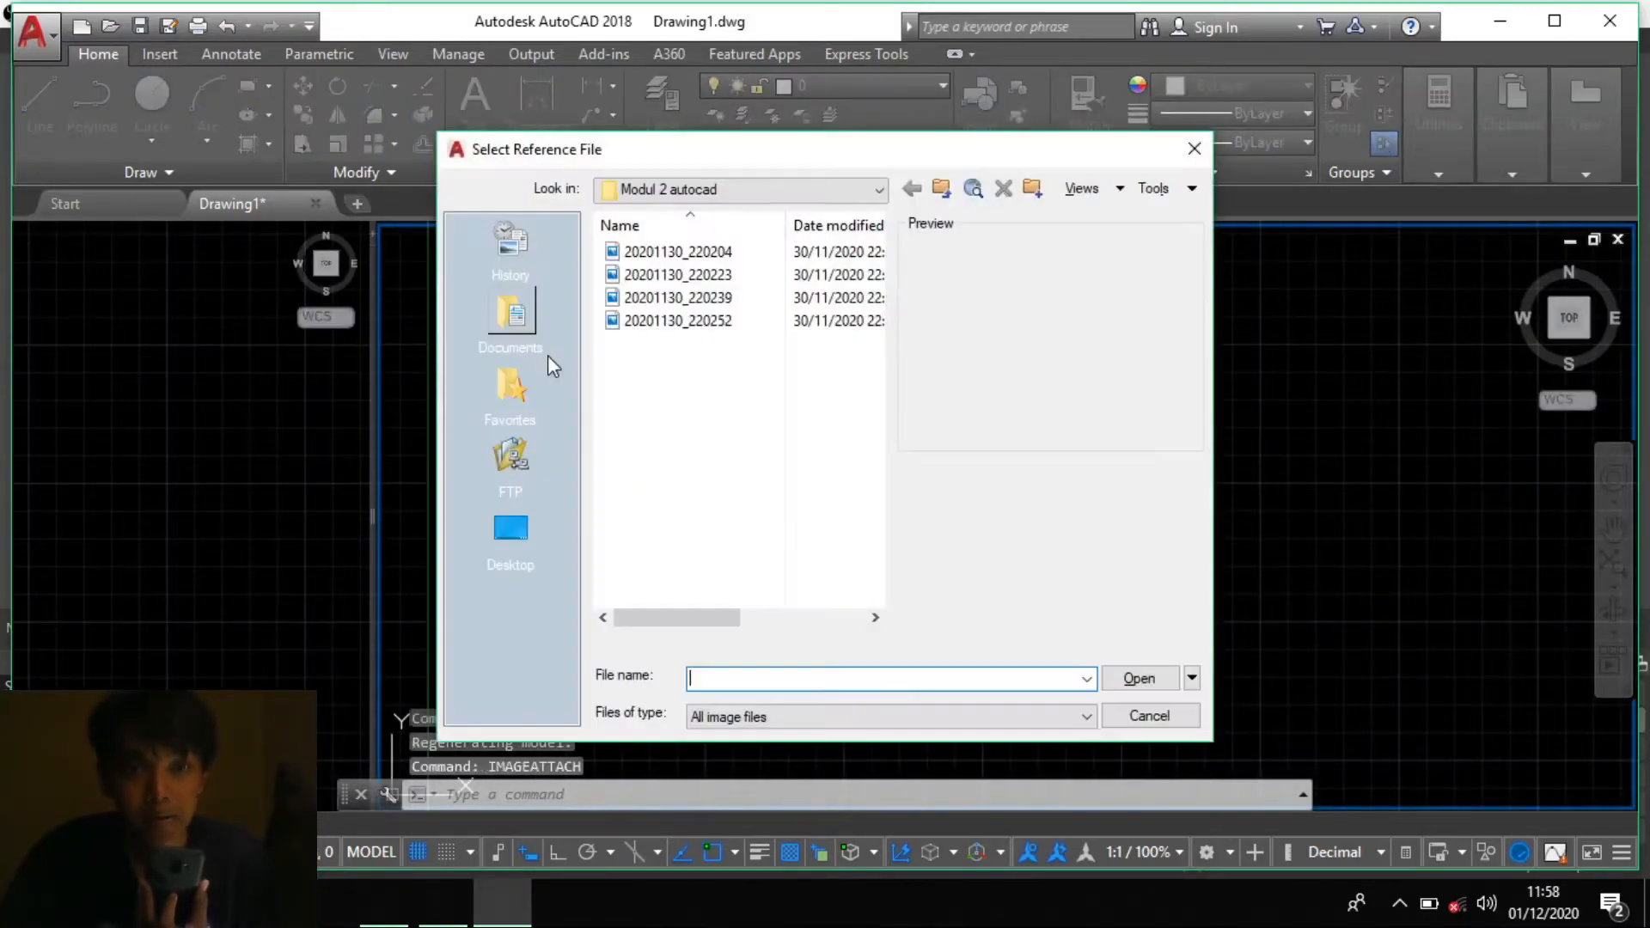
click(680, 276)
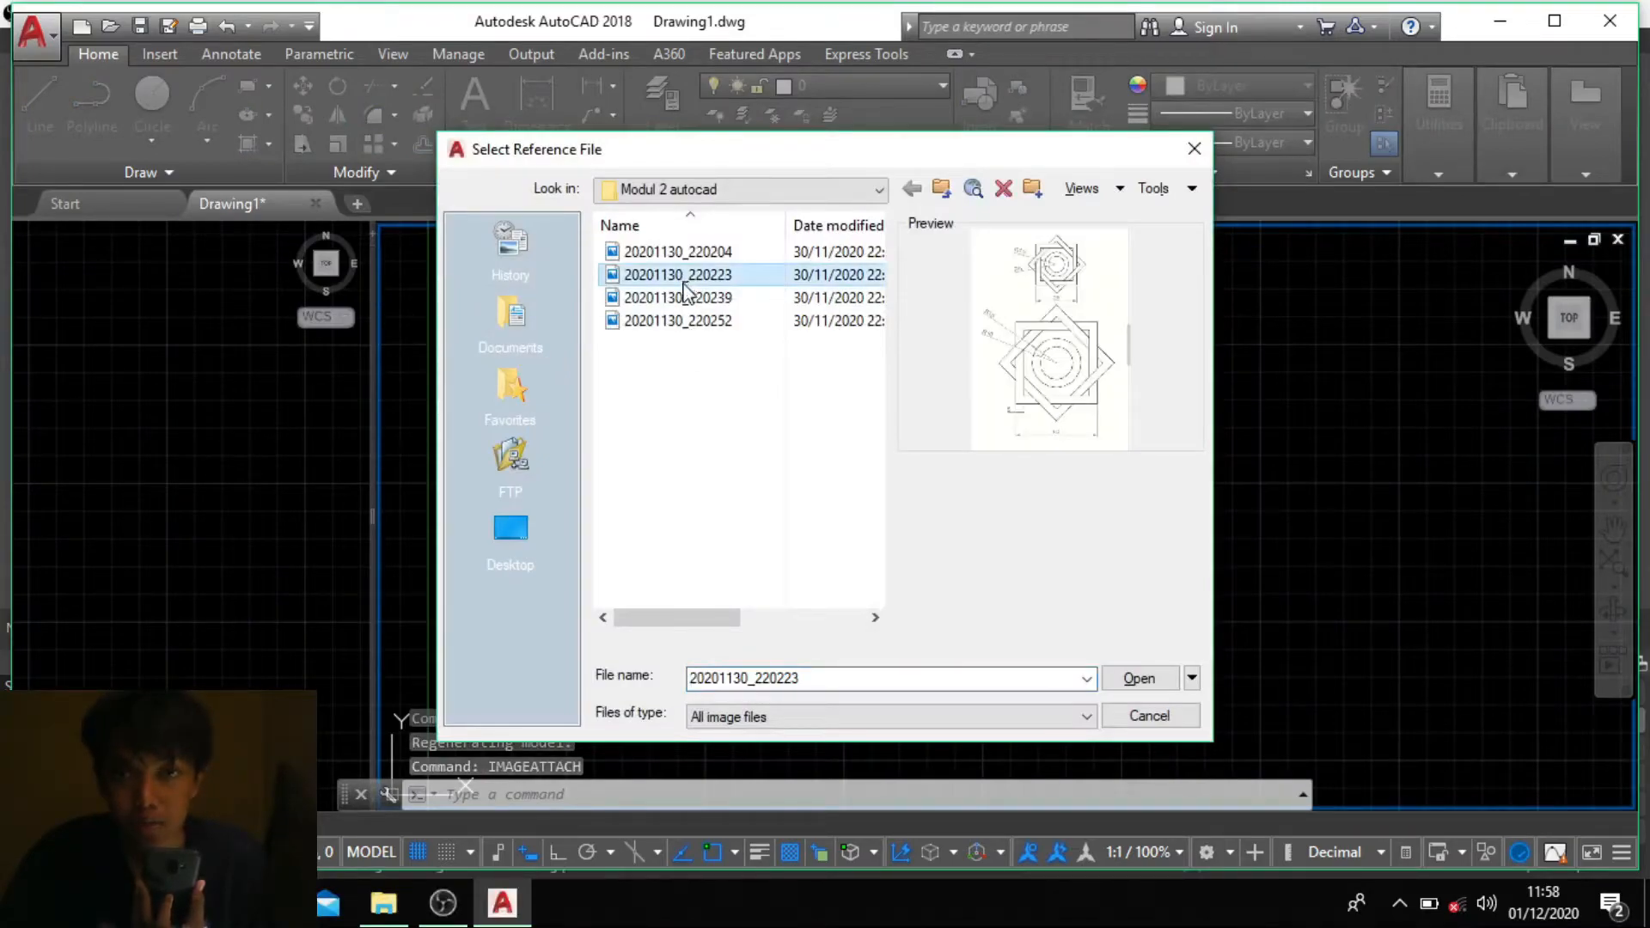
click(685, 297)
click(679, 321)
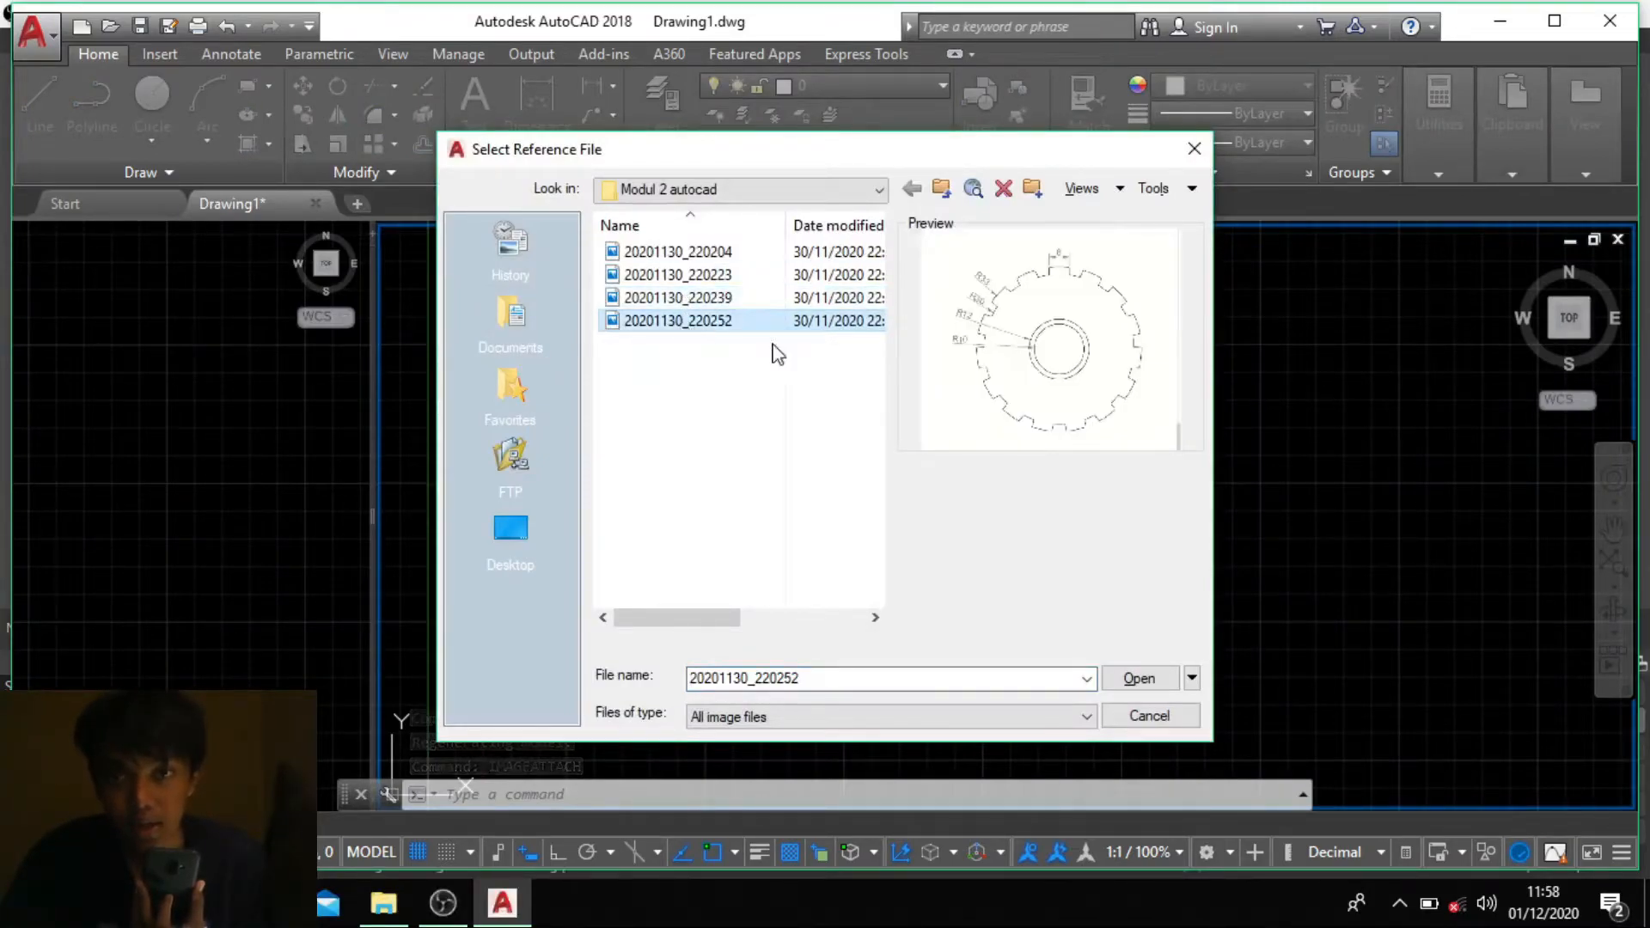
click(1136, 681)
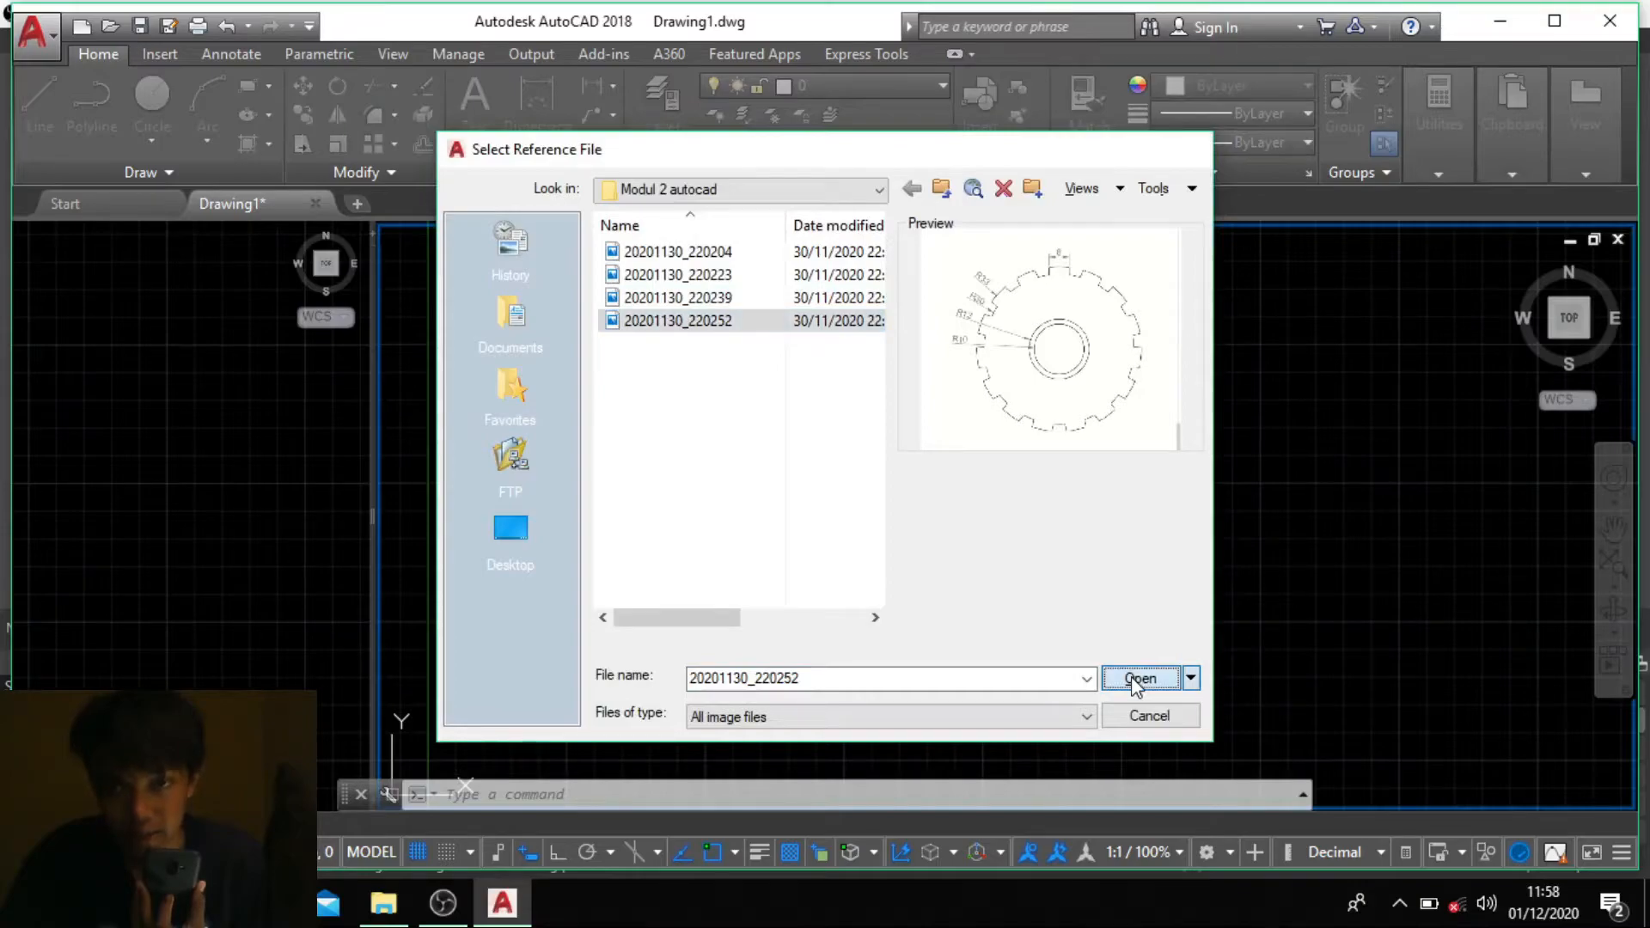
click(844, 628)
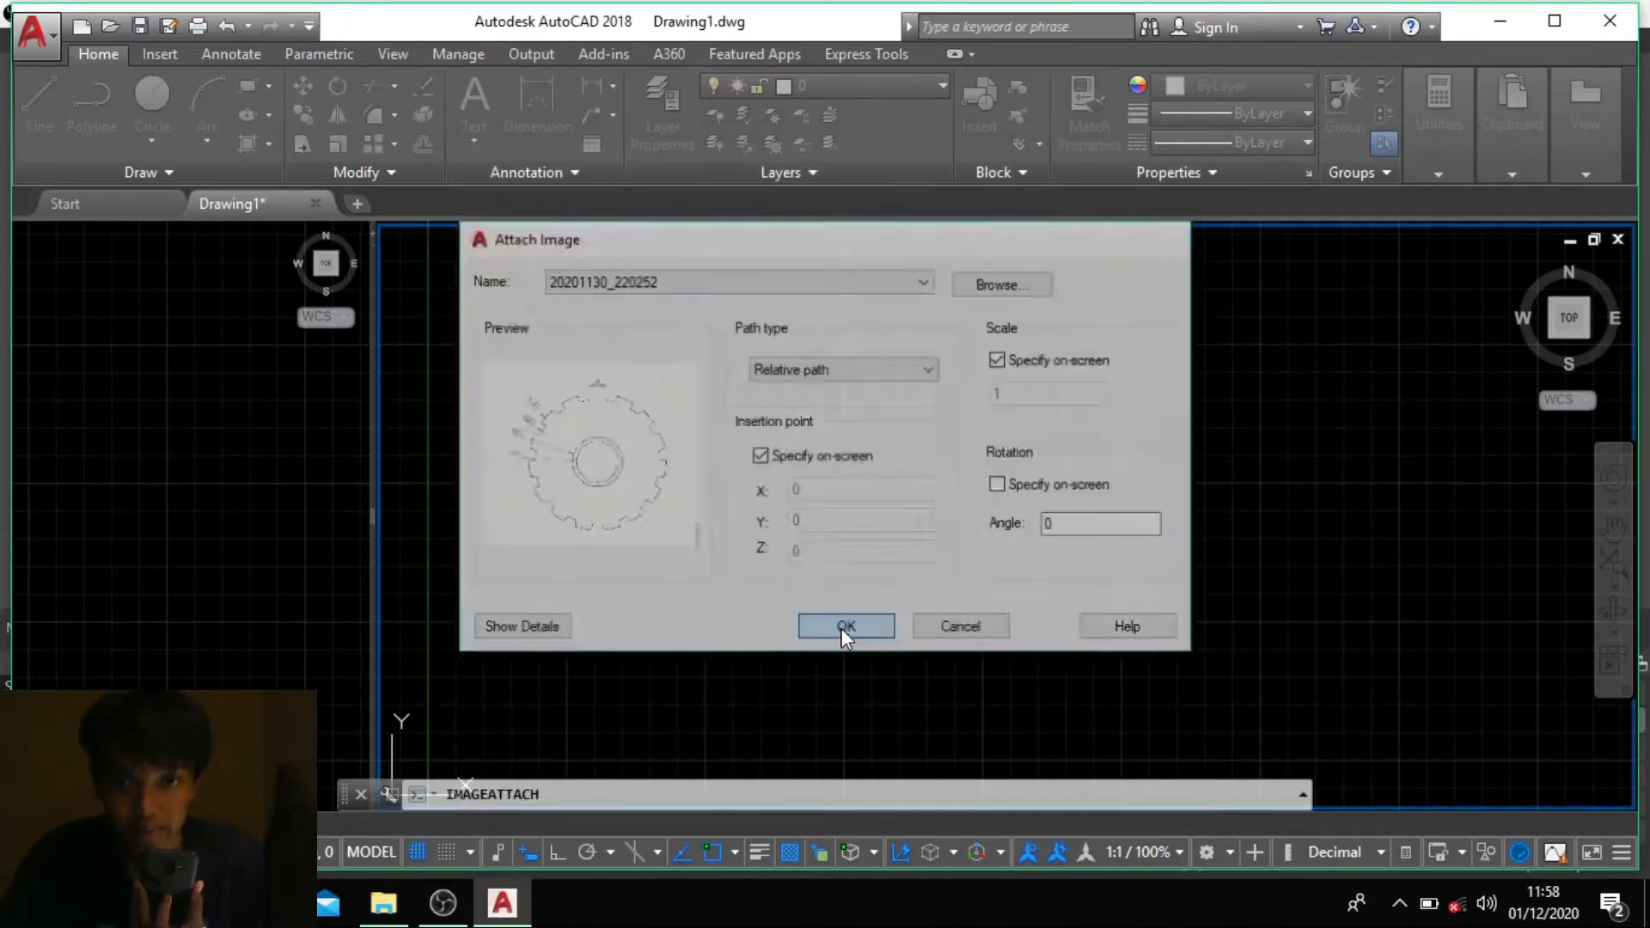
click(843, 631)
key(Return)
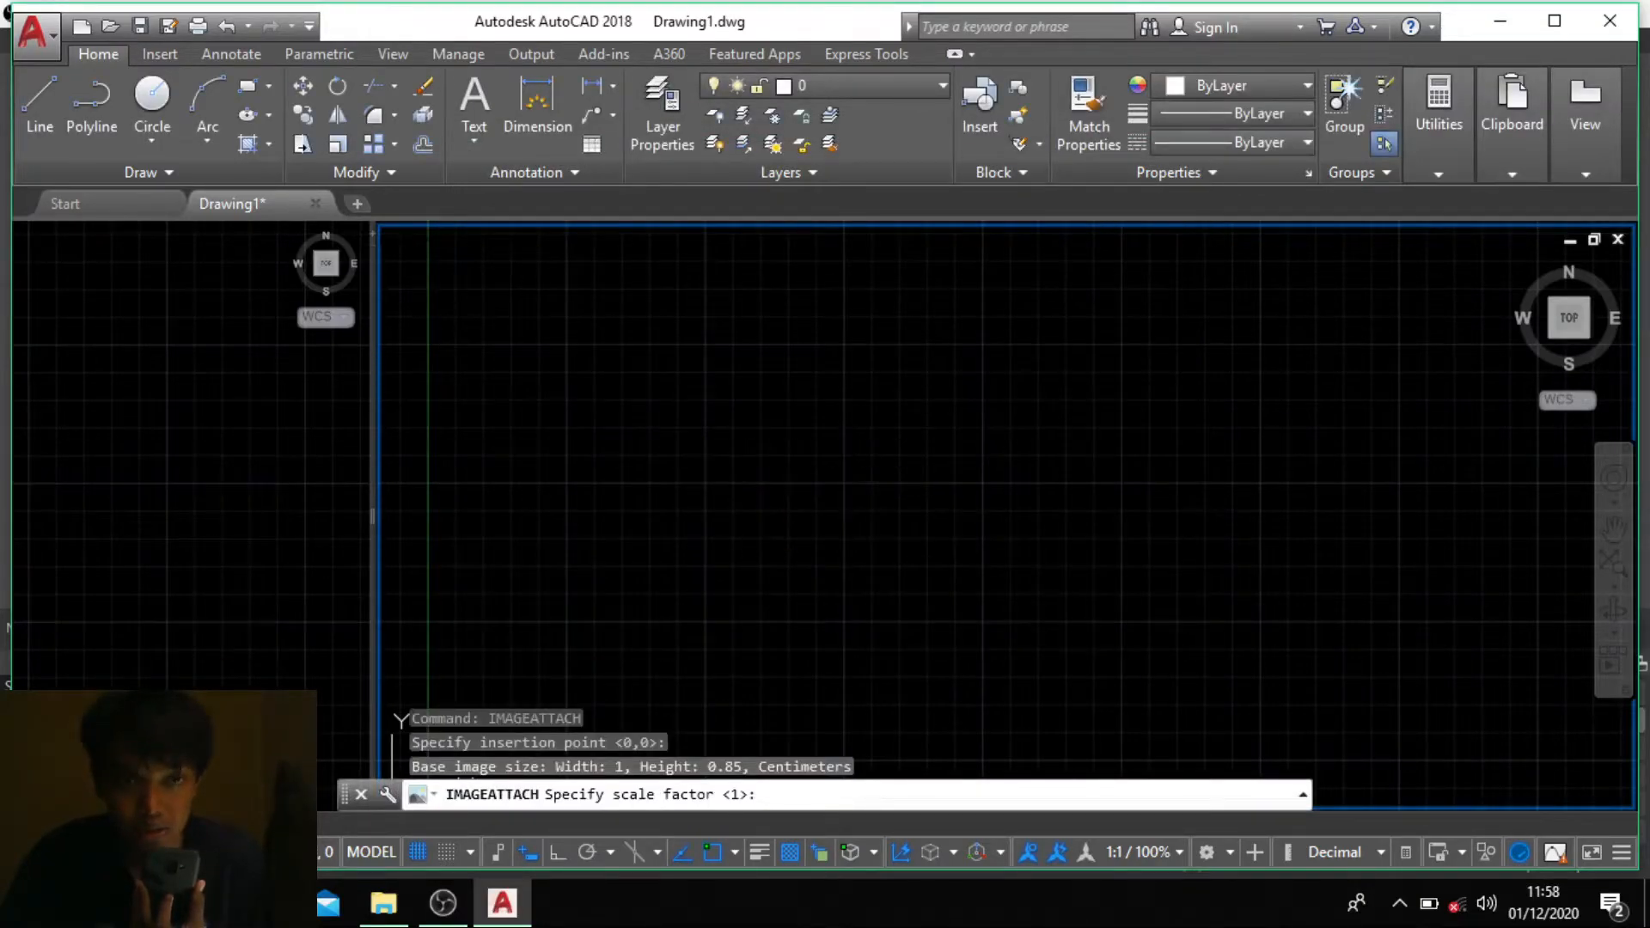
Step: Fit the dimensioned gear image into the narrow viewport as a reference, and activate the wide viewport with a zoomed-out view for drawing
click(317, 482)
scroll(137, 569, up, 4)
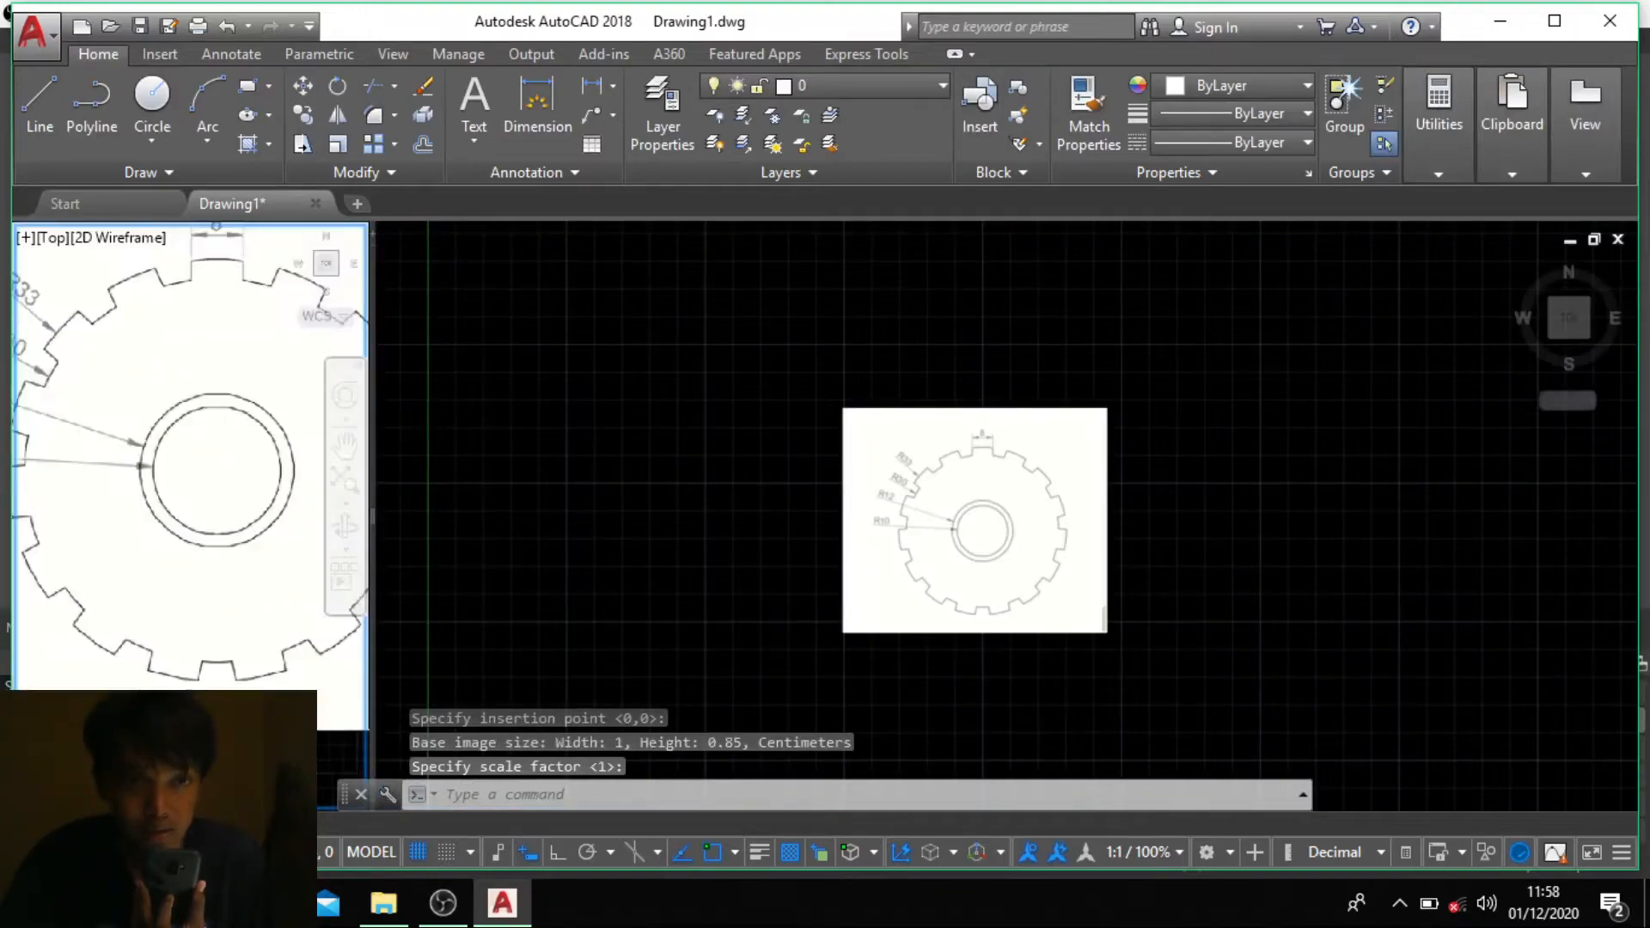
scroll(138, 569, down, 2)
middle_drag(124, 574, 127, 579)
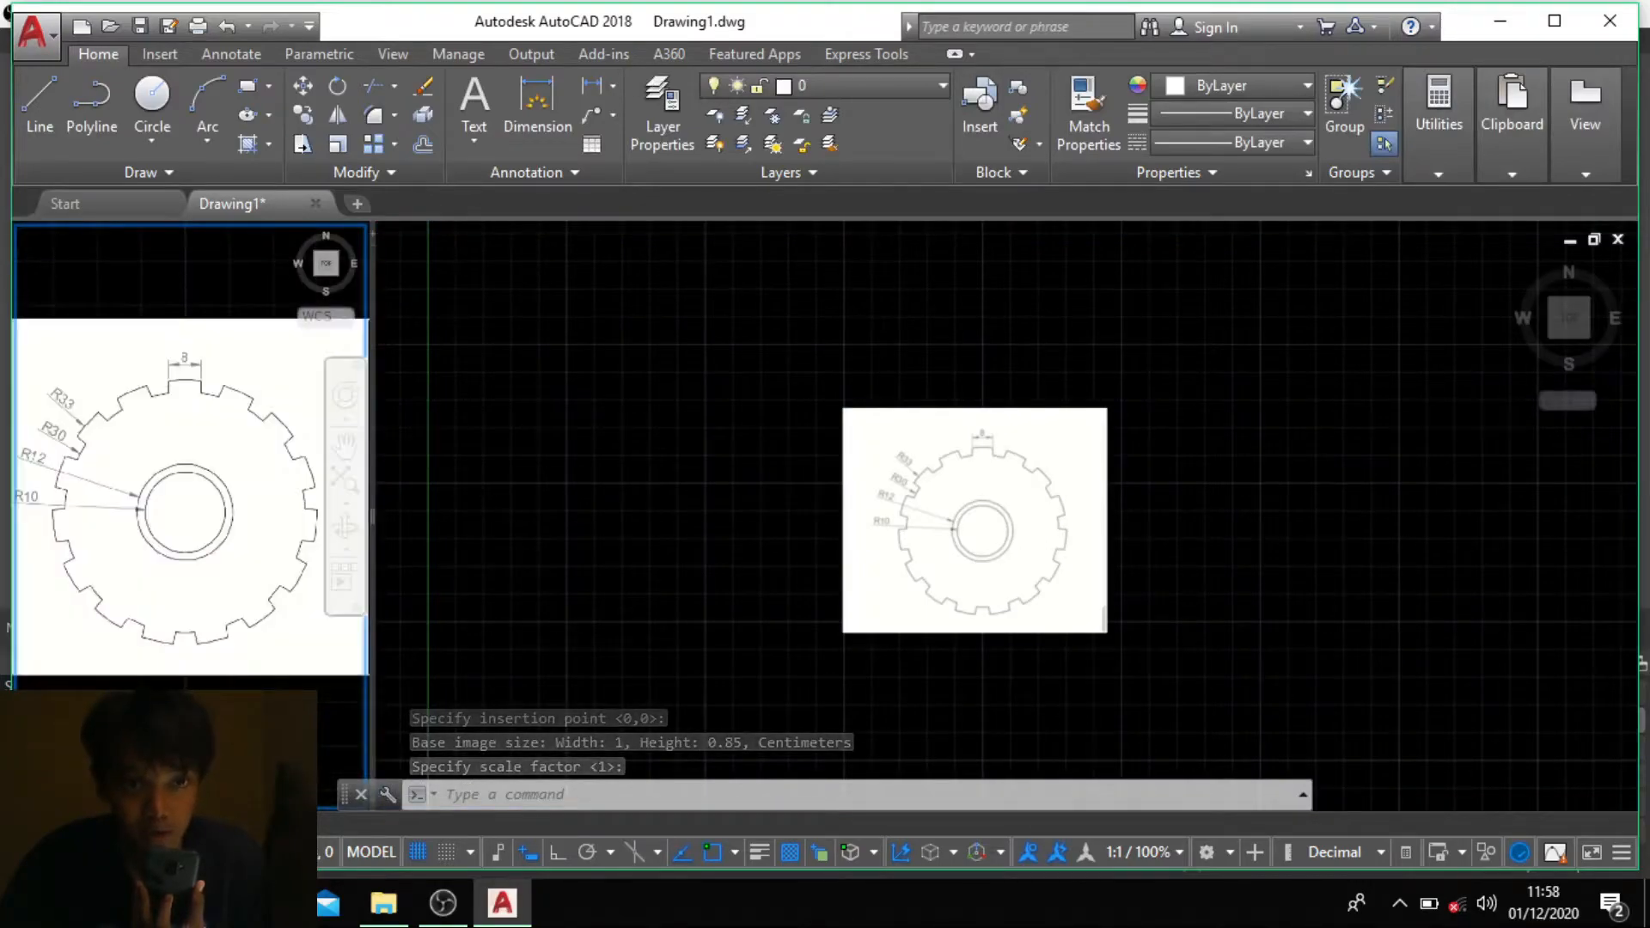
click(961, 526)
scroll(1103, 509, down, 2)
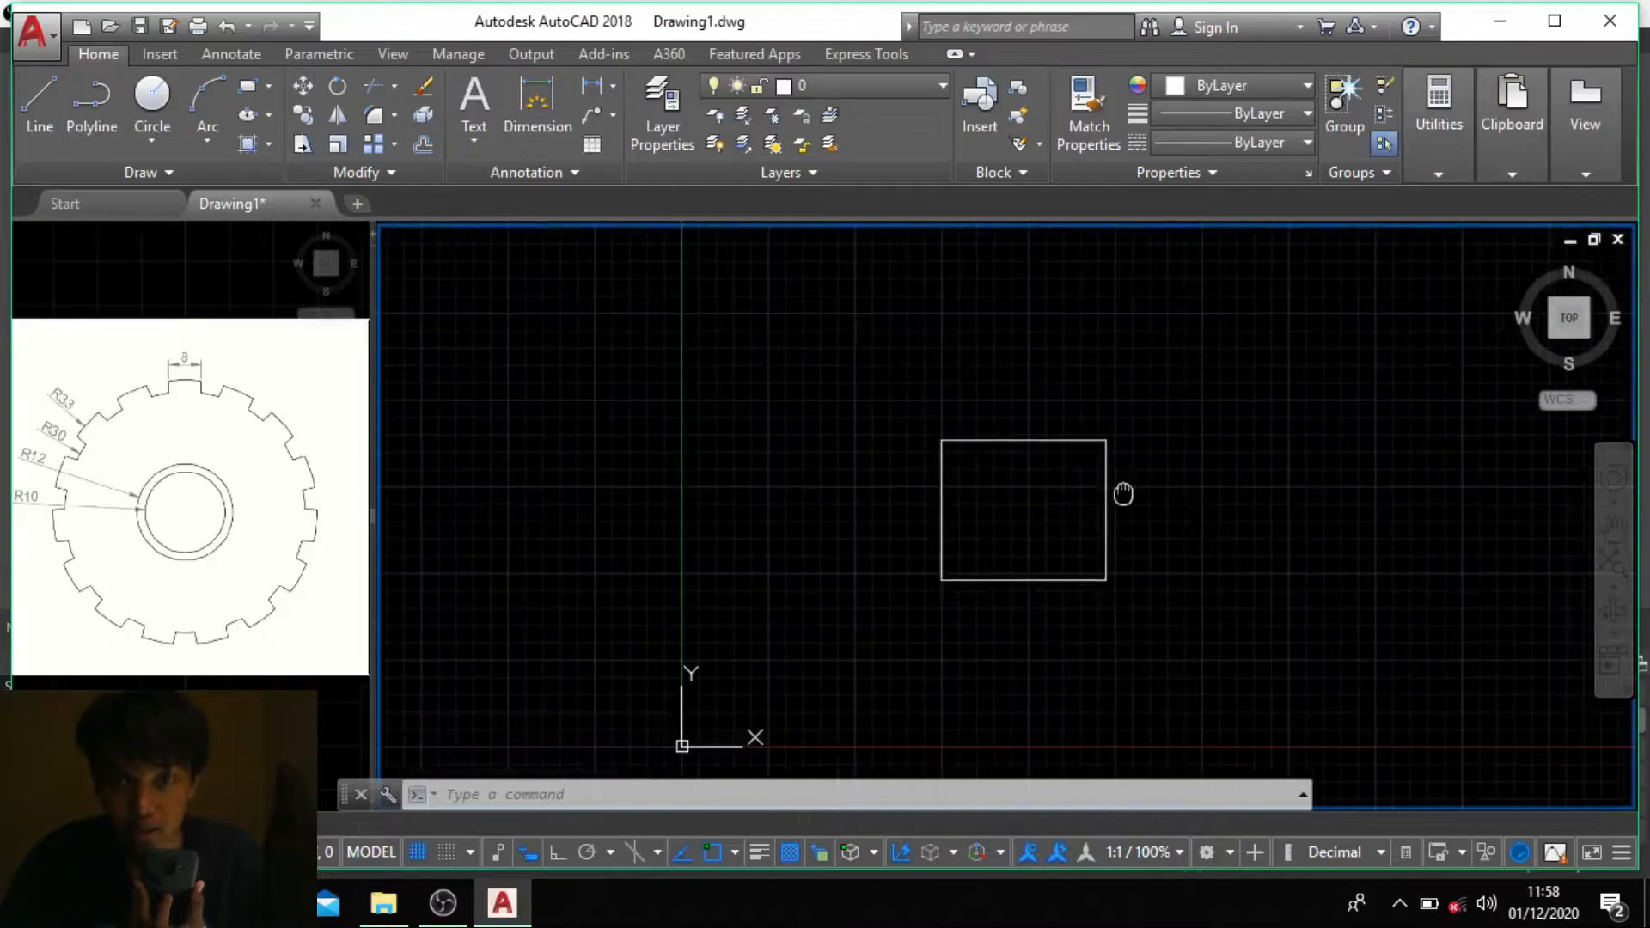
Step: Bring an empty area of the wide viewport, clear of the existing rectangle, into view for the gear
middle_drag(1123, 490, 369, 497)
scroll(785, 473, up, 2)
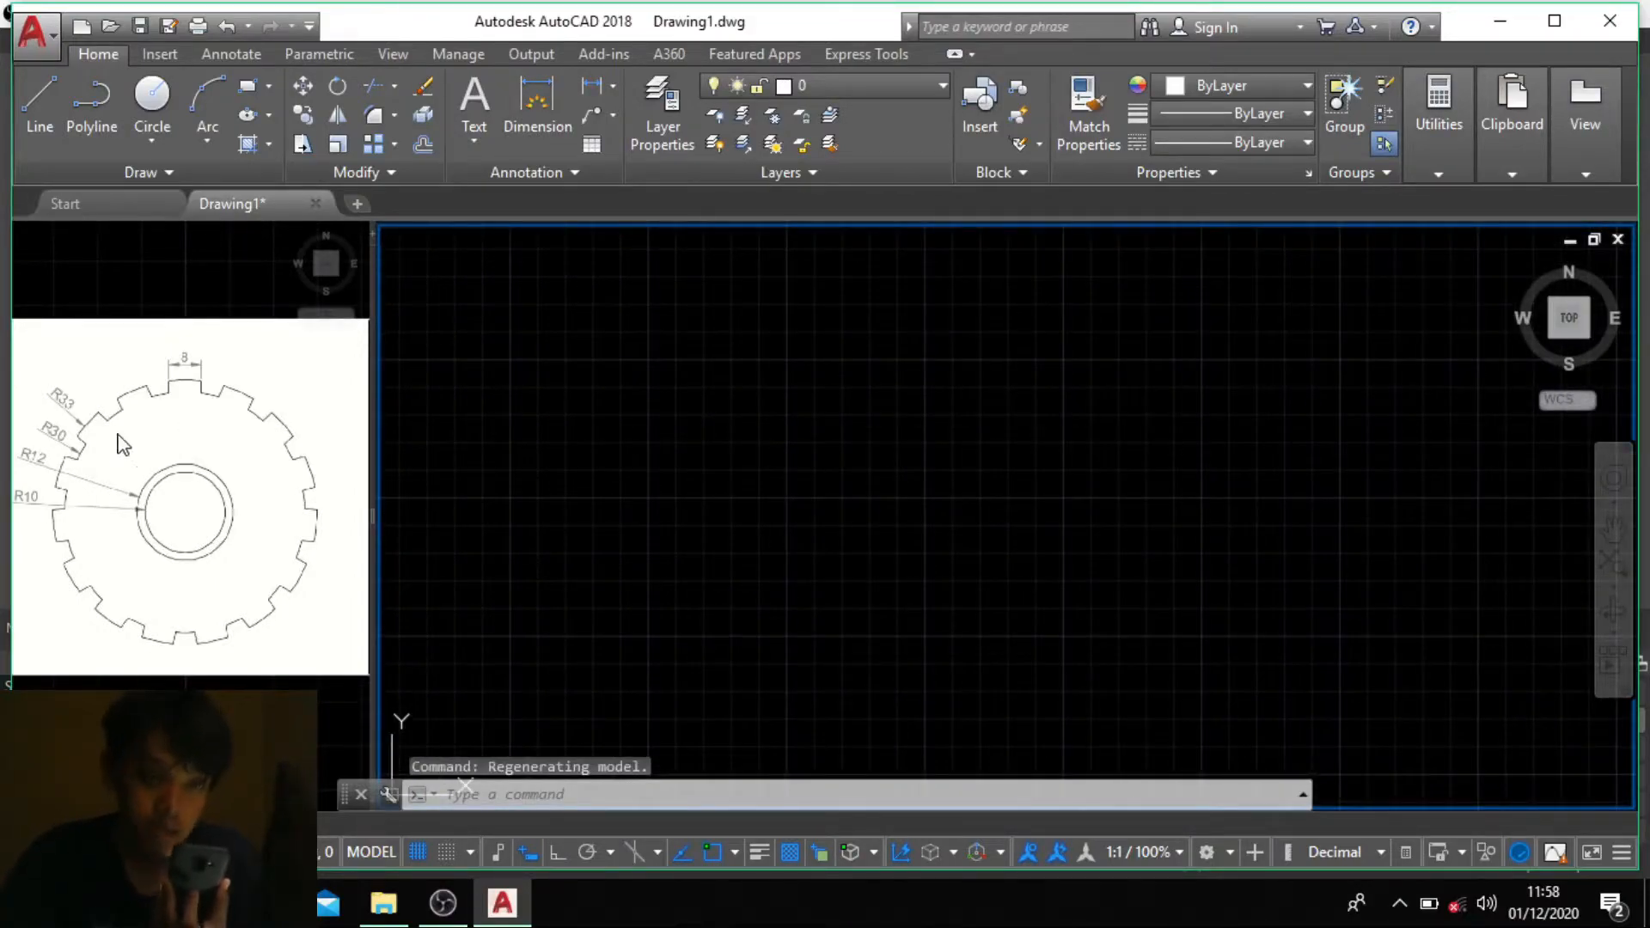
click(168, 479)
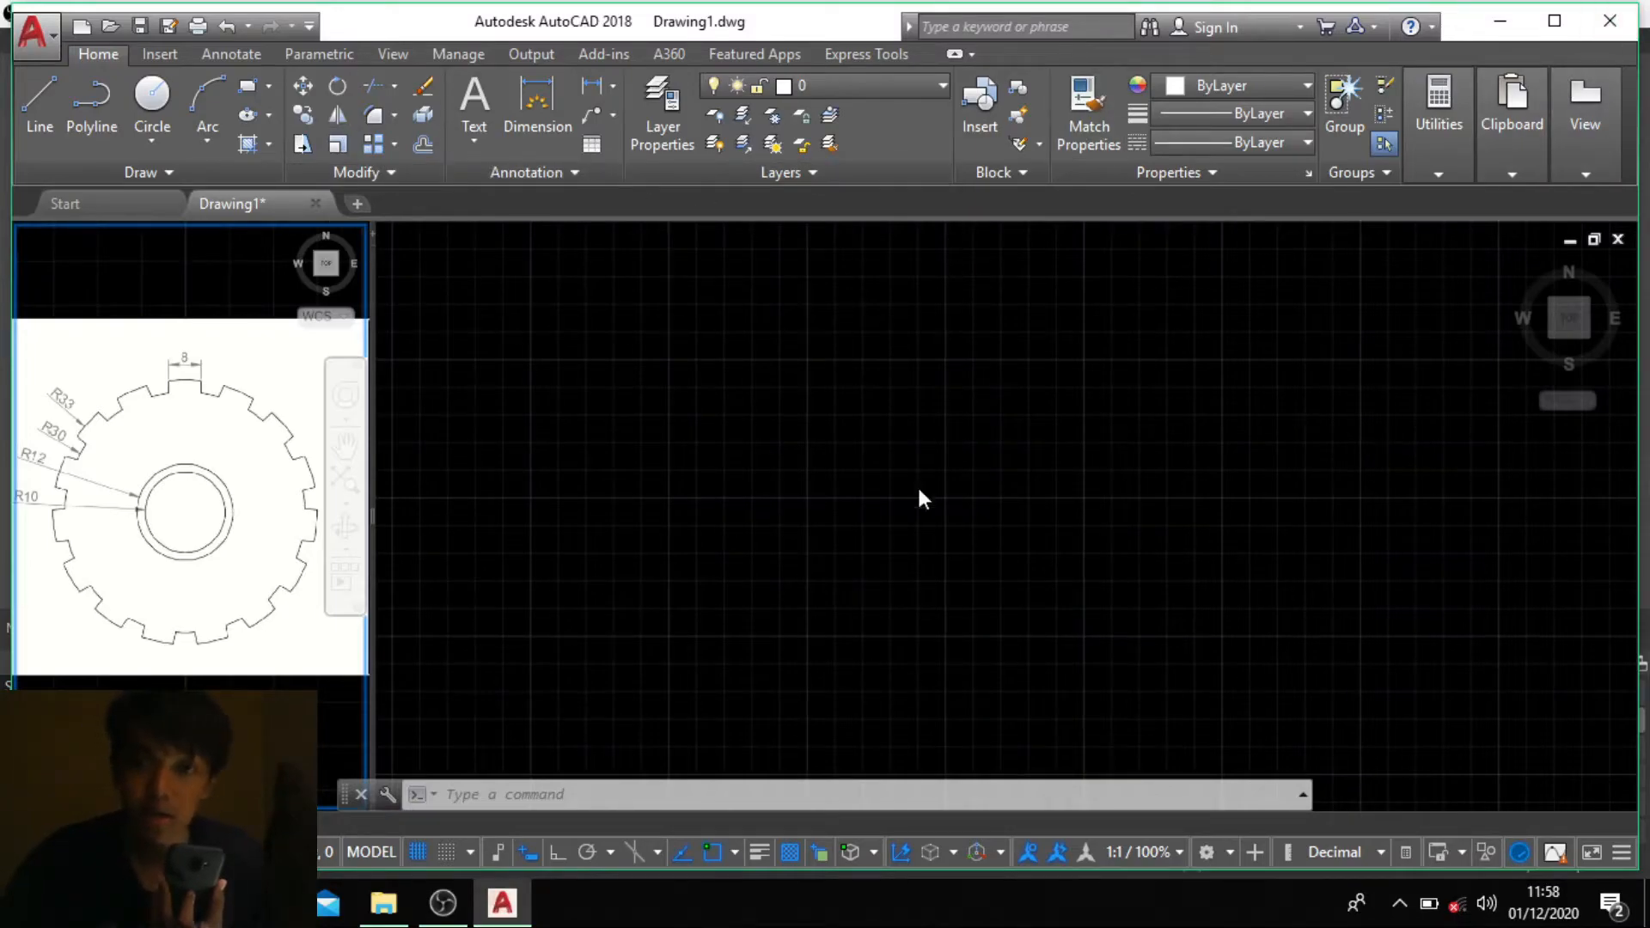
text(c)
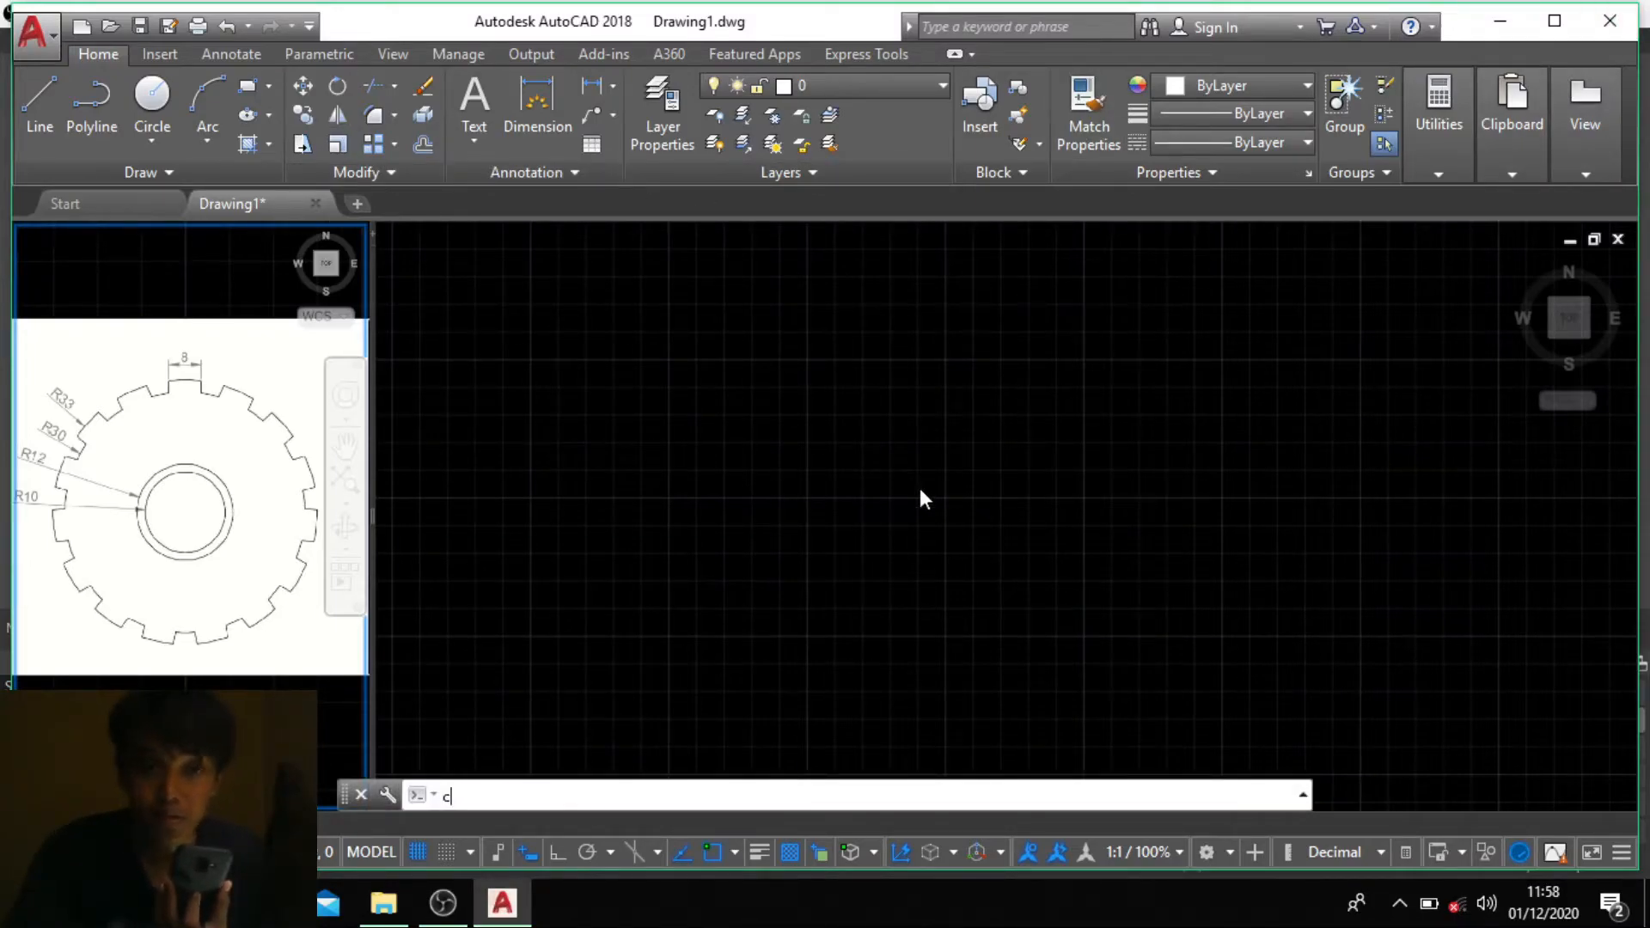
key(BackSpace)
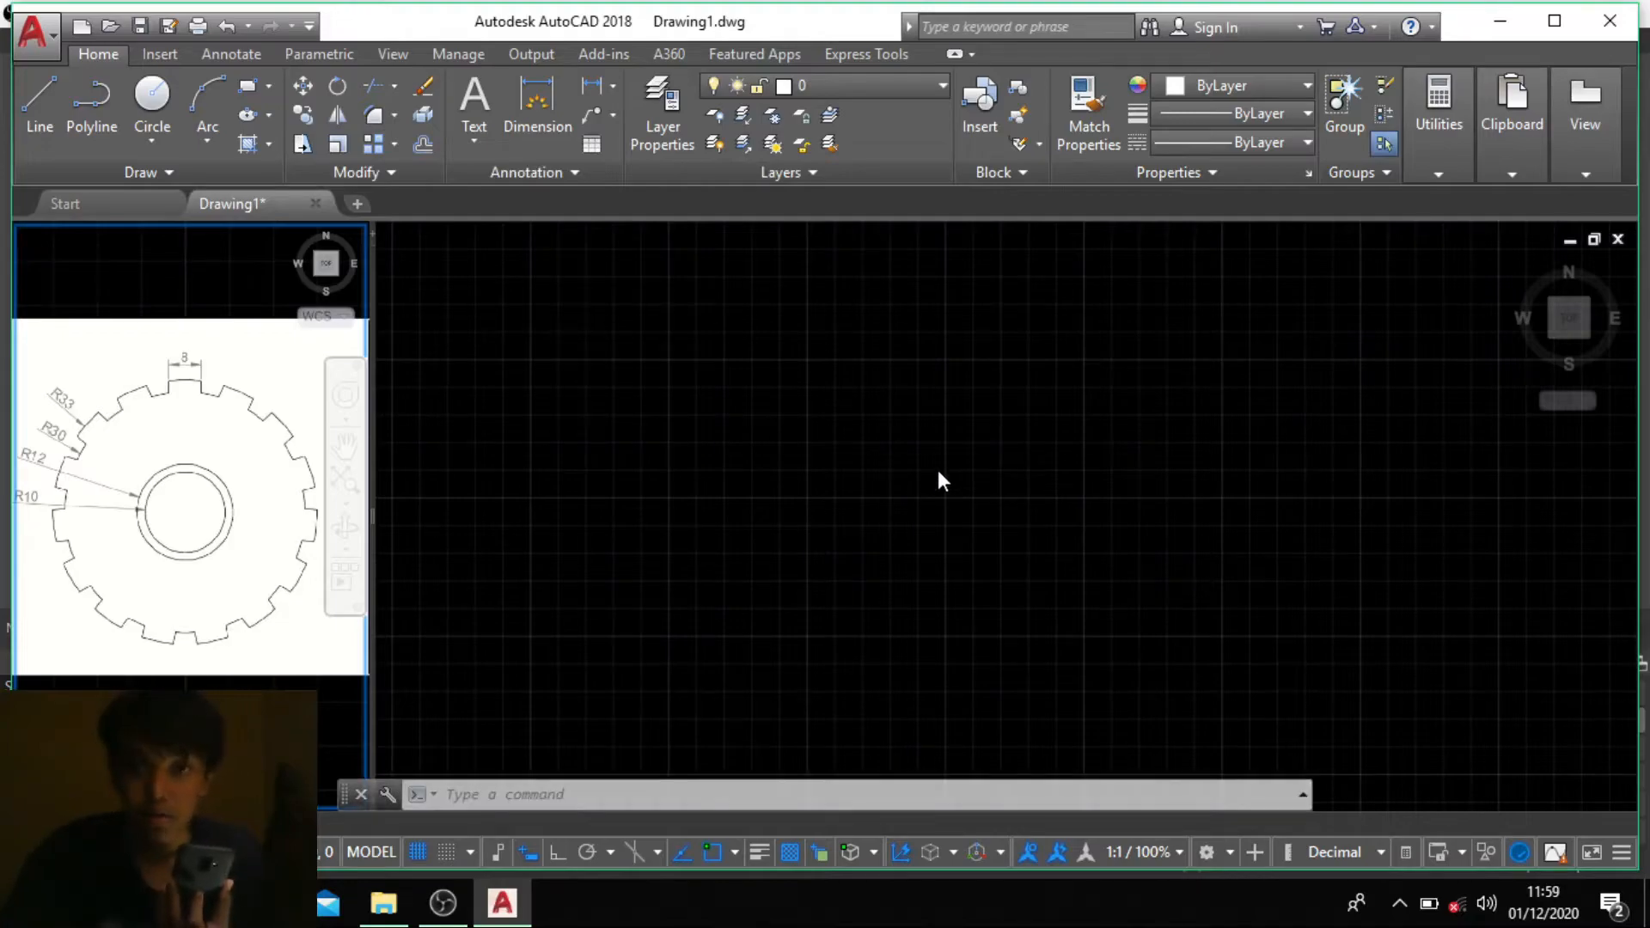
text(c)
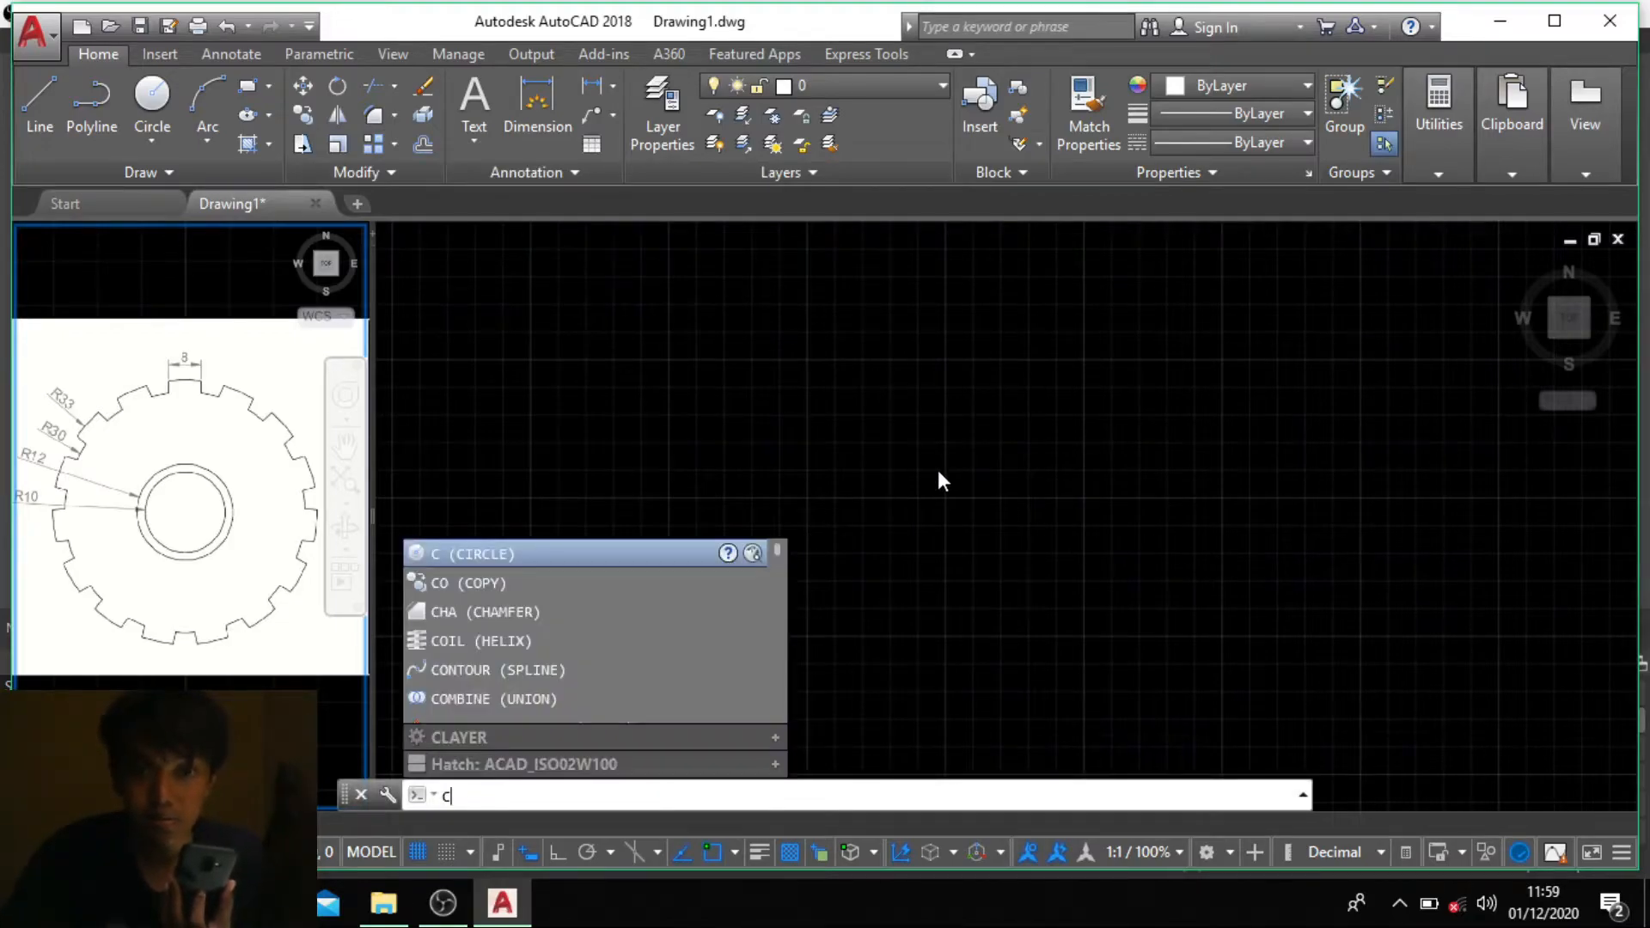
key(BackSpace)
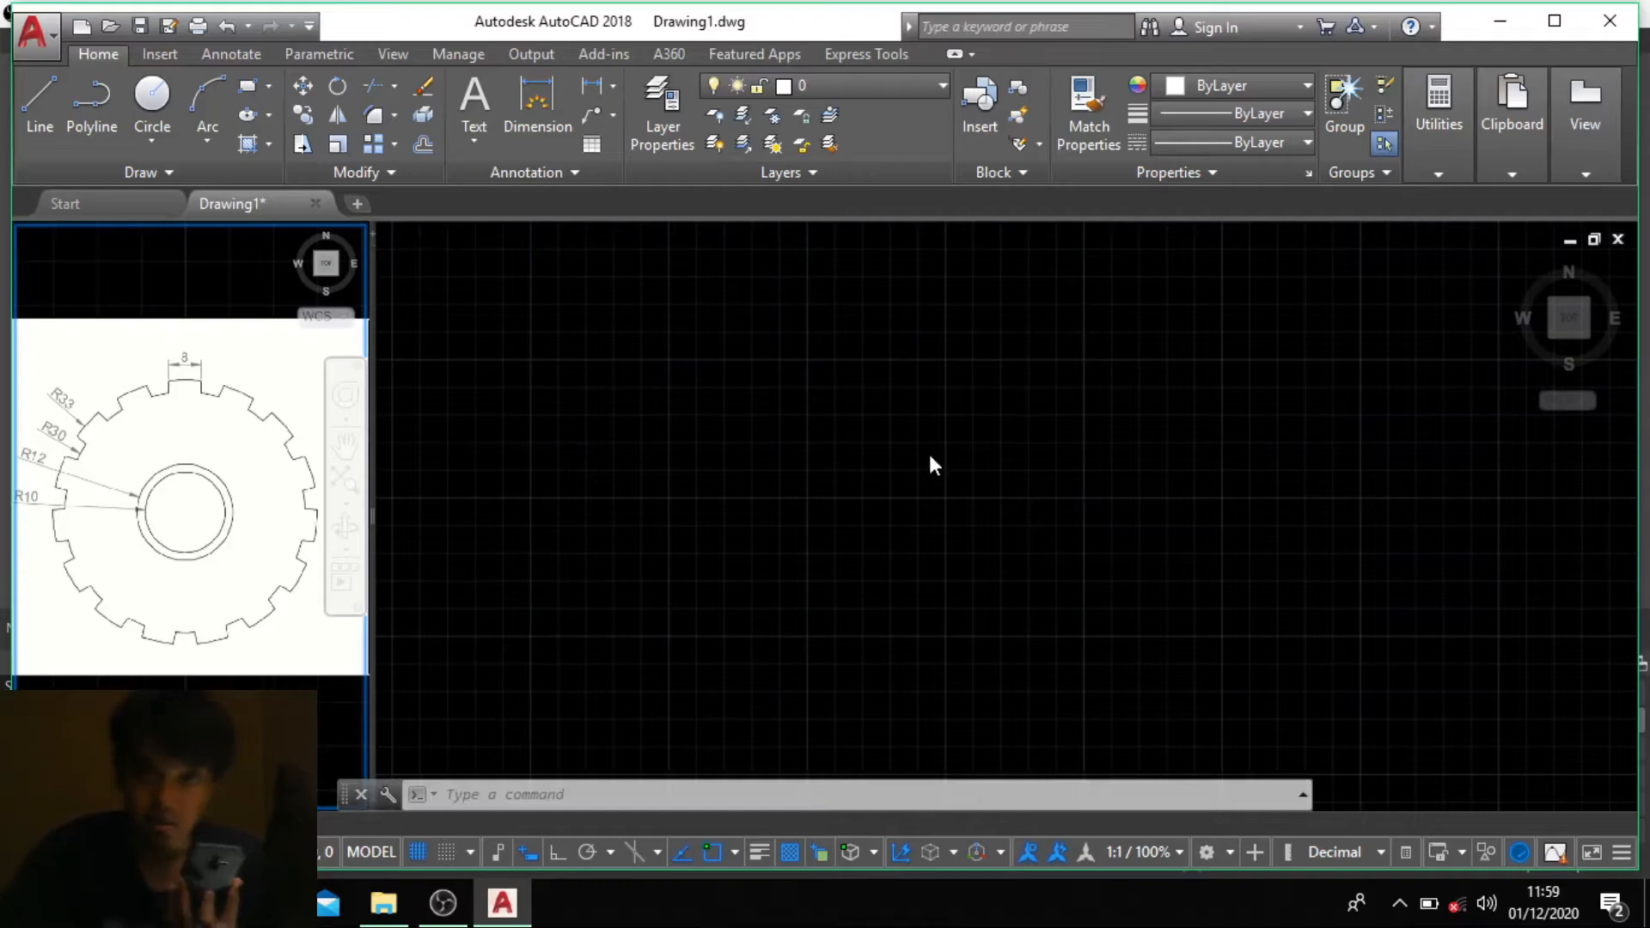
Step: Activate the wide viewport and draw a circle of radius 10 in its empty area for the gear's bore
click(930, 456)
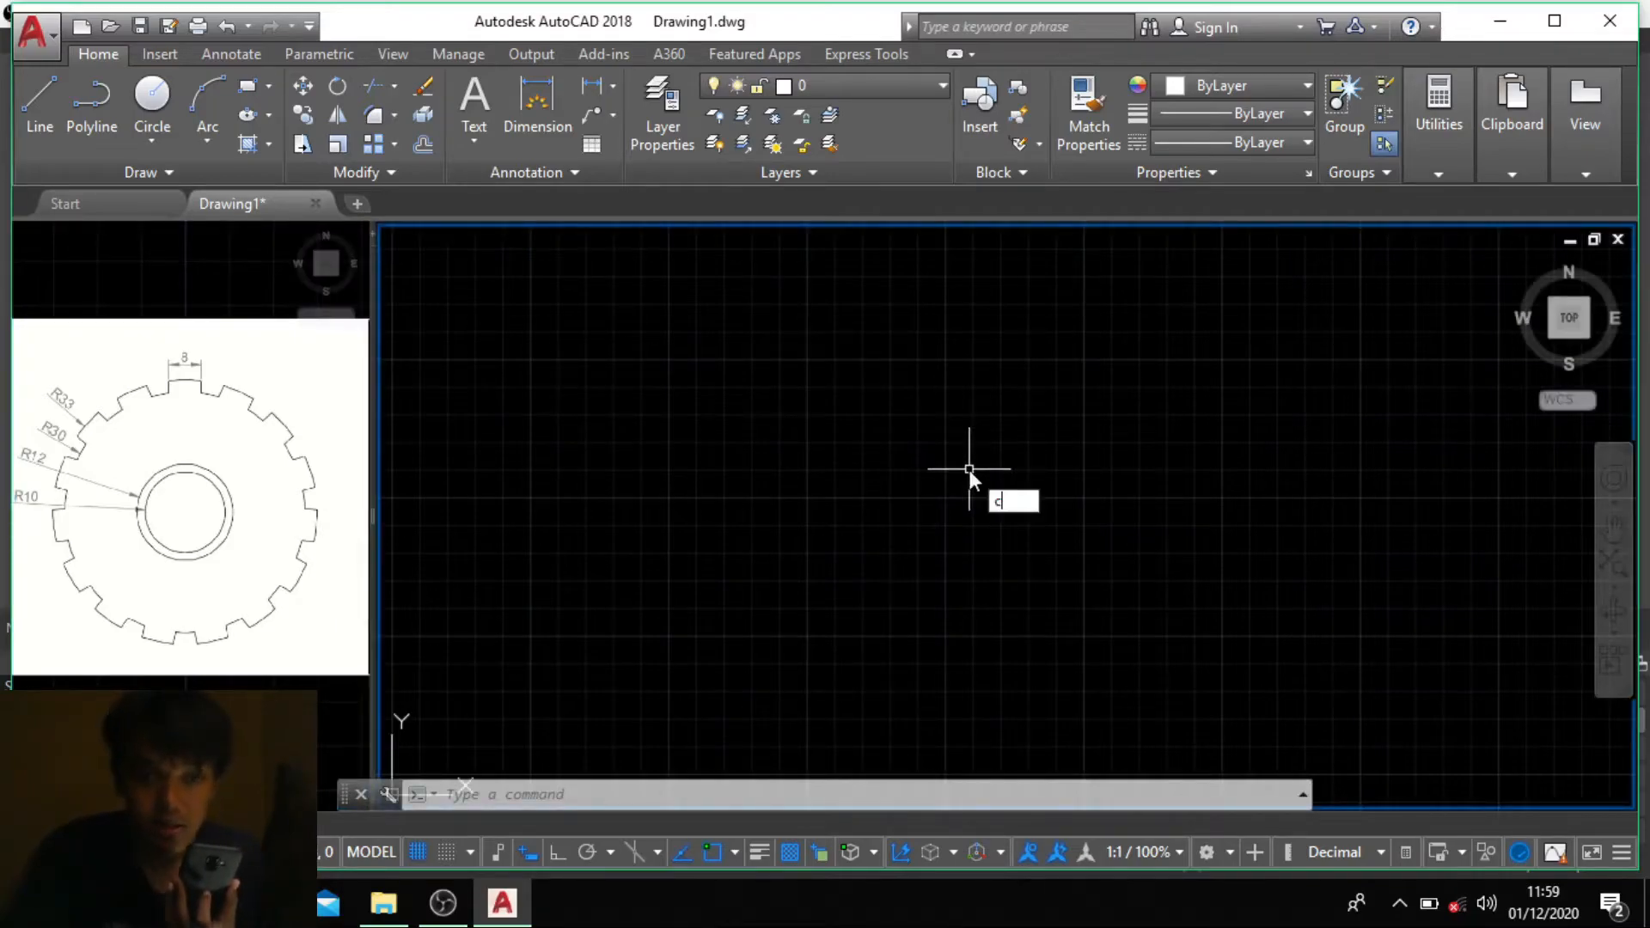
text(c)
key(Return)
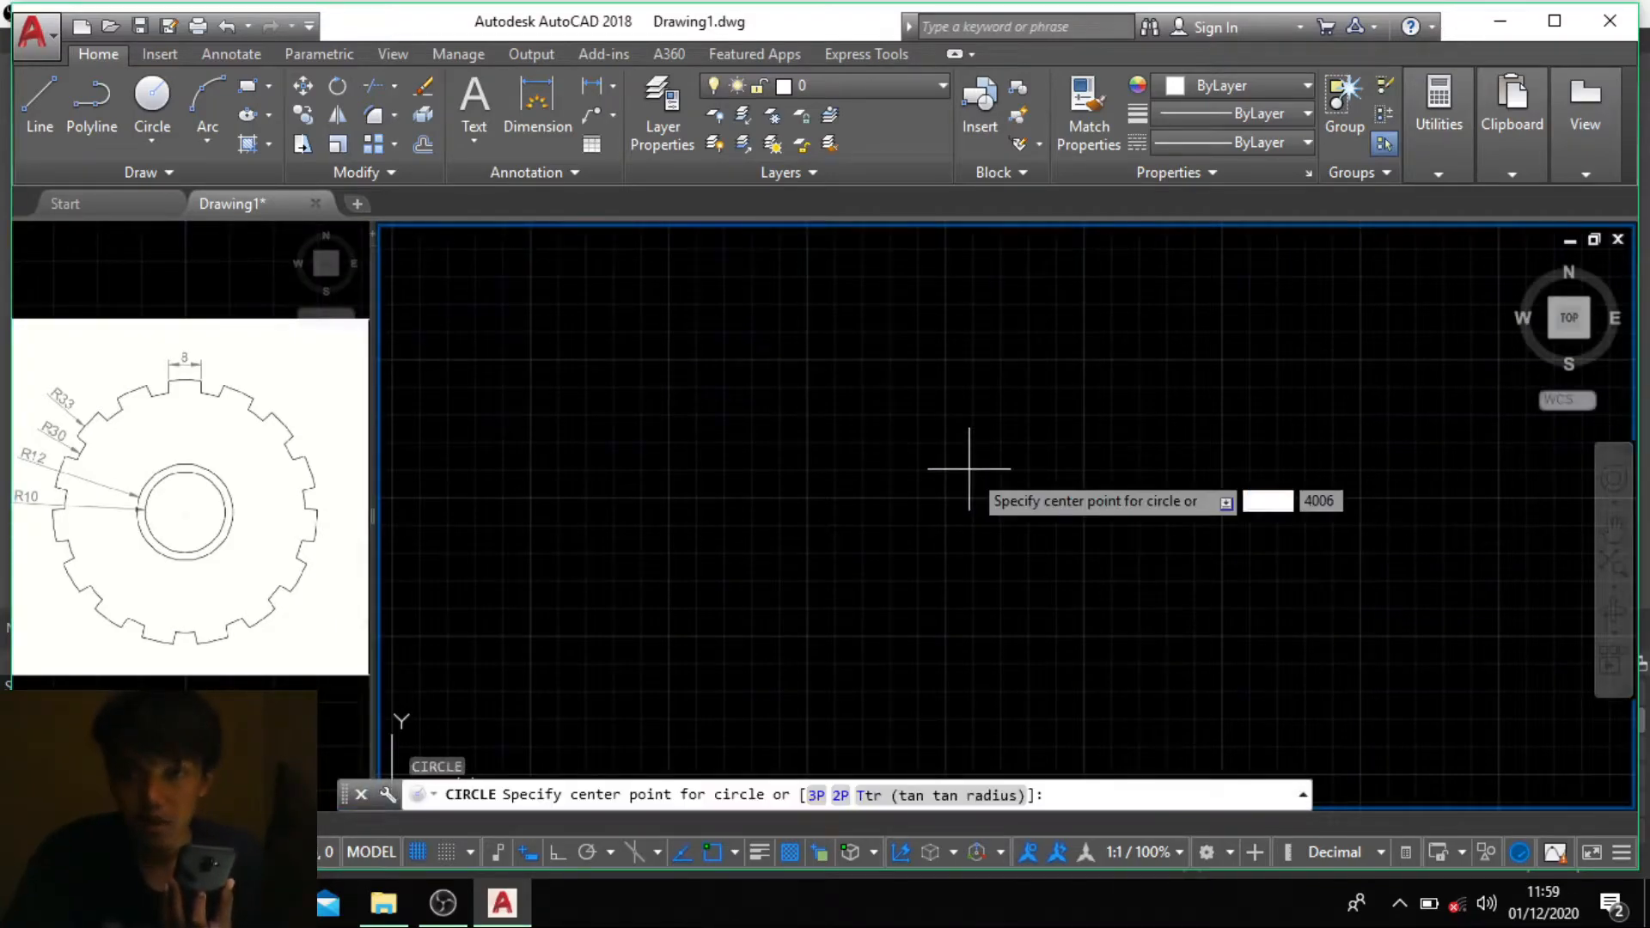
click(916, 483)
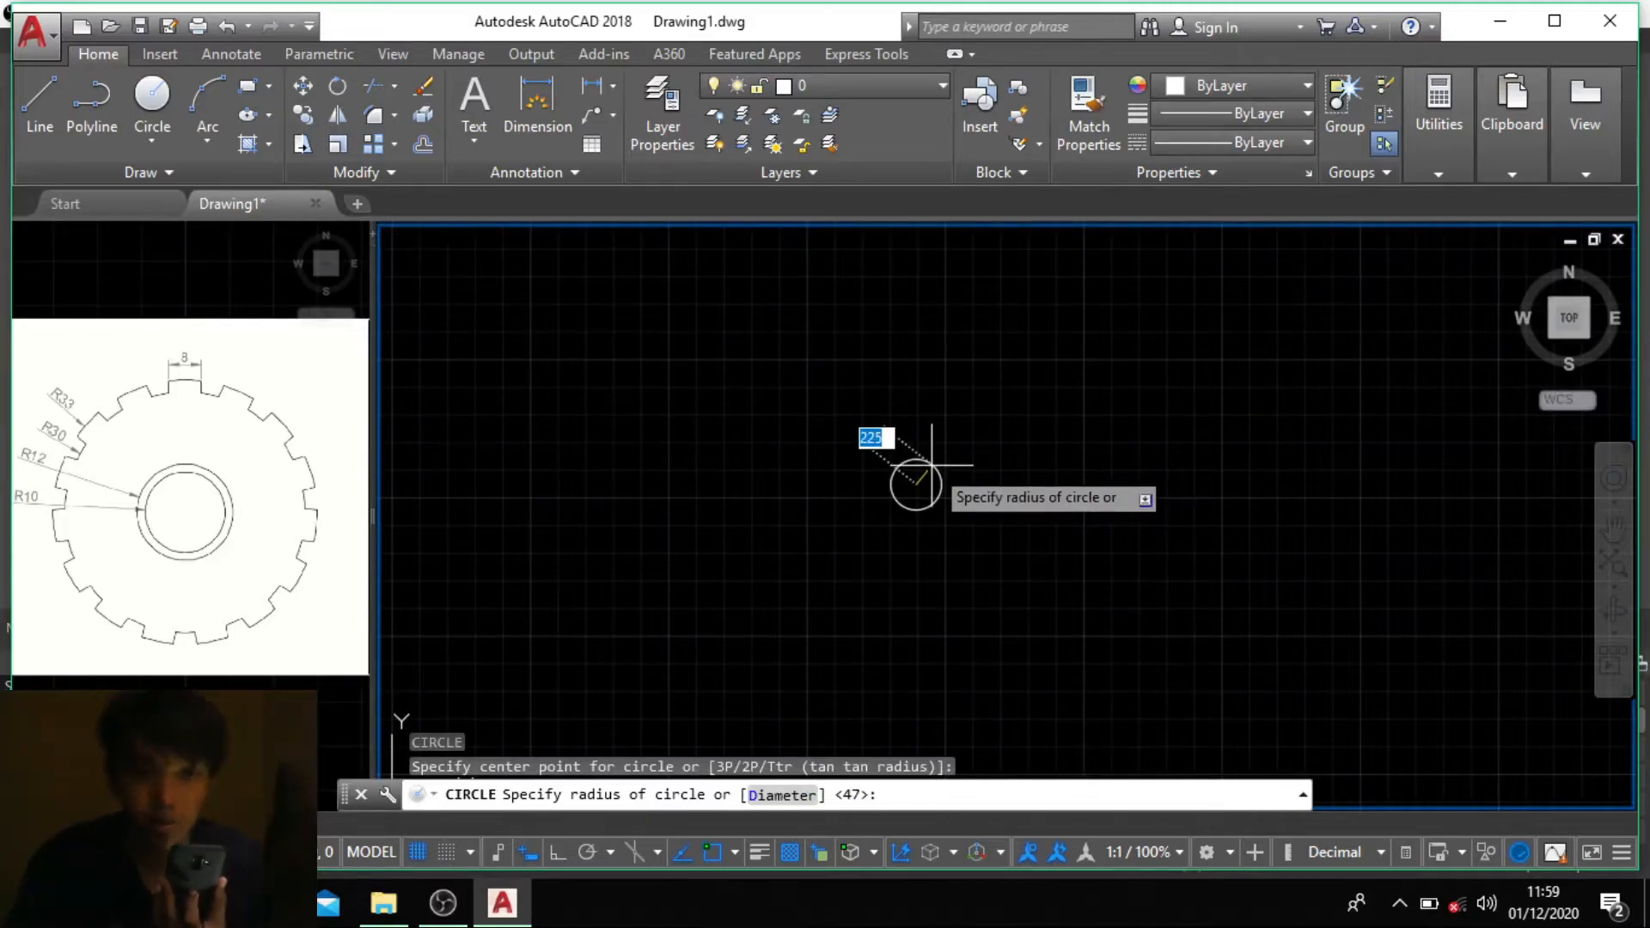
text(10)
key(Return)
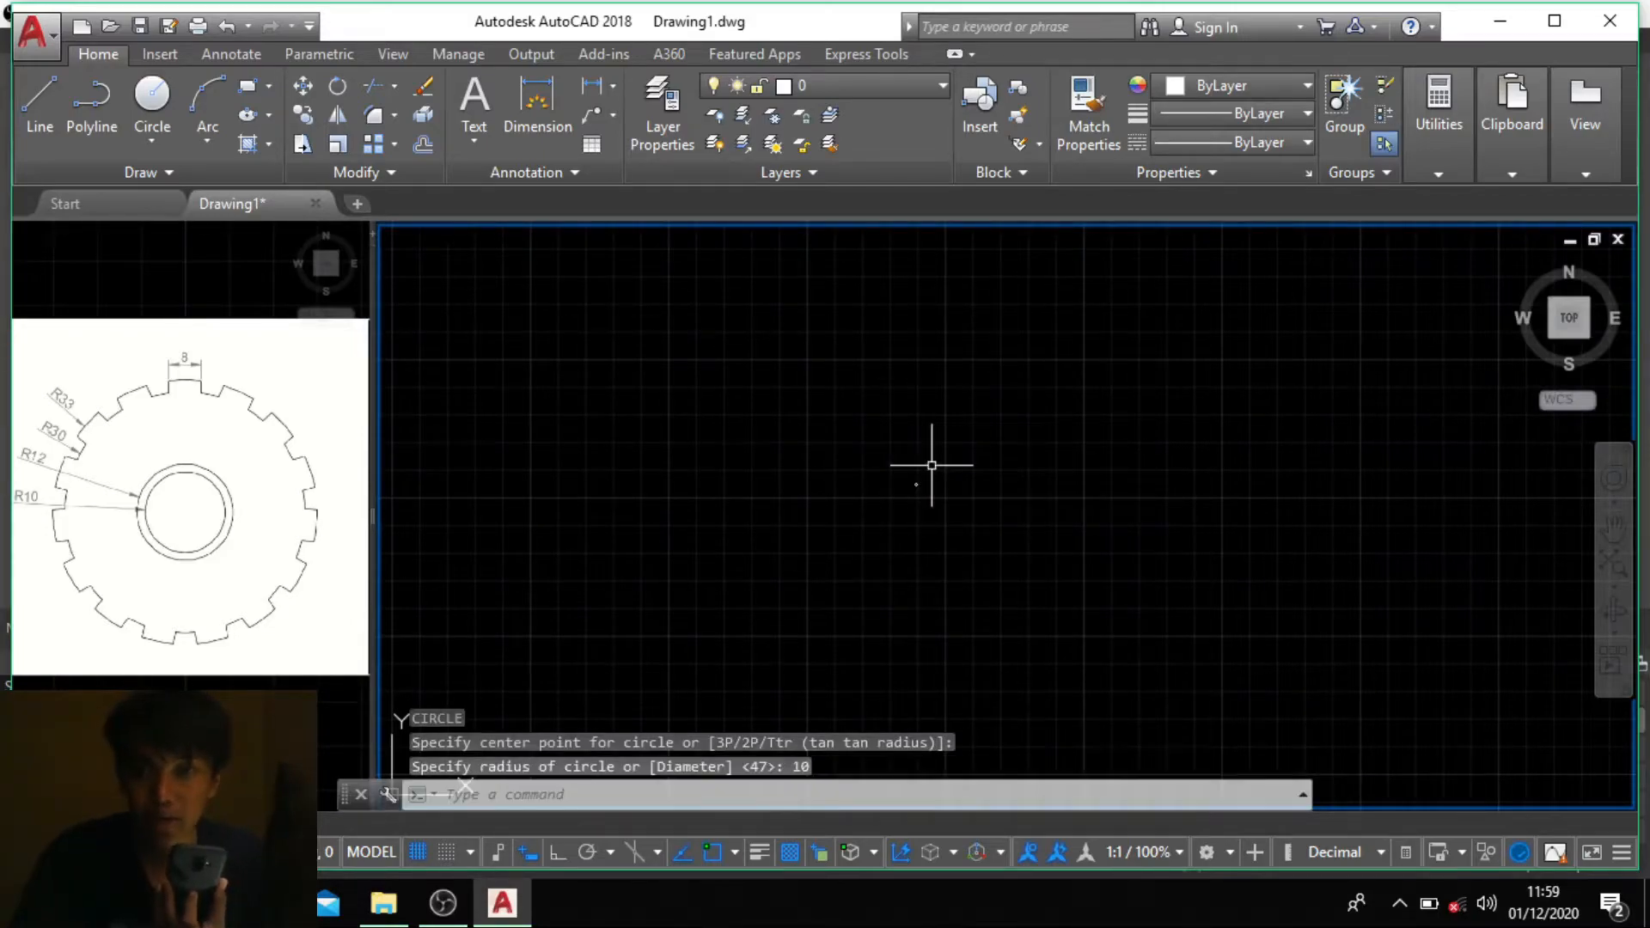
Step: Draw a second circle of radius 12 concentric with the bore circle
scroll(914, 509, up, 6)
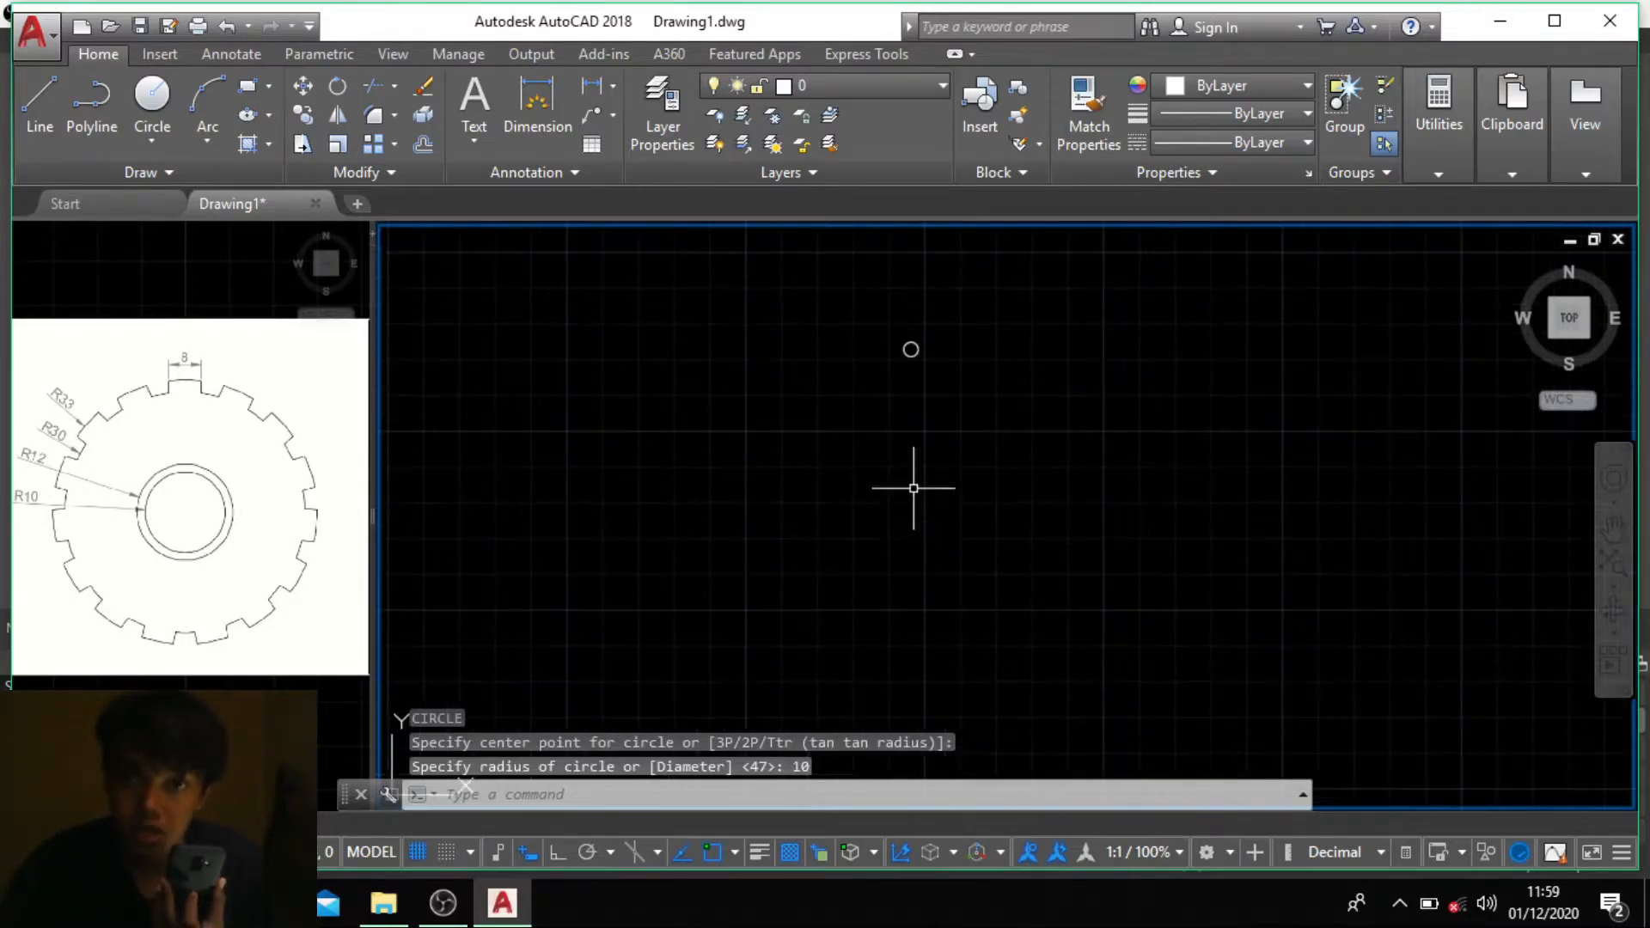
middle_drag(911, 391, 920, 565)
scroll(923, 513, up, 4)
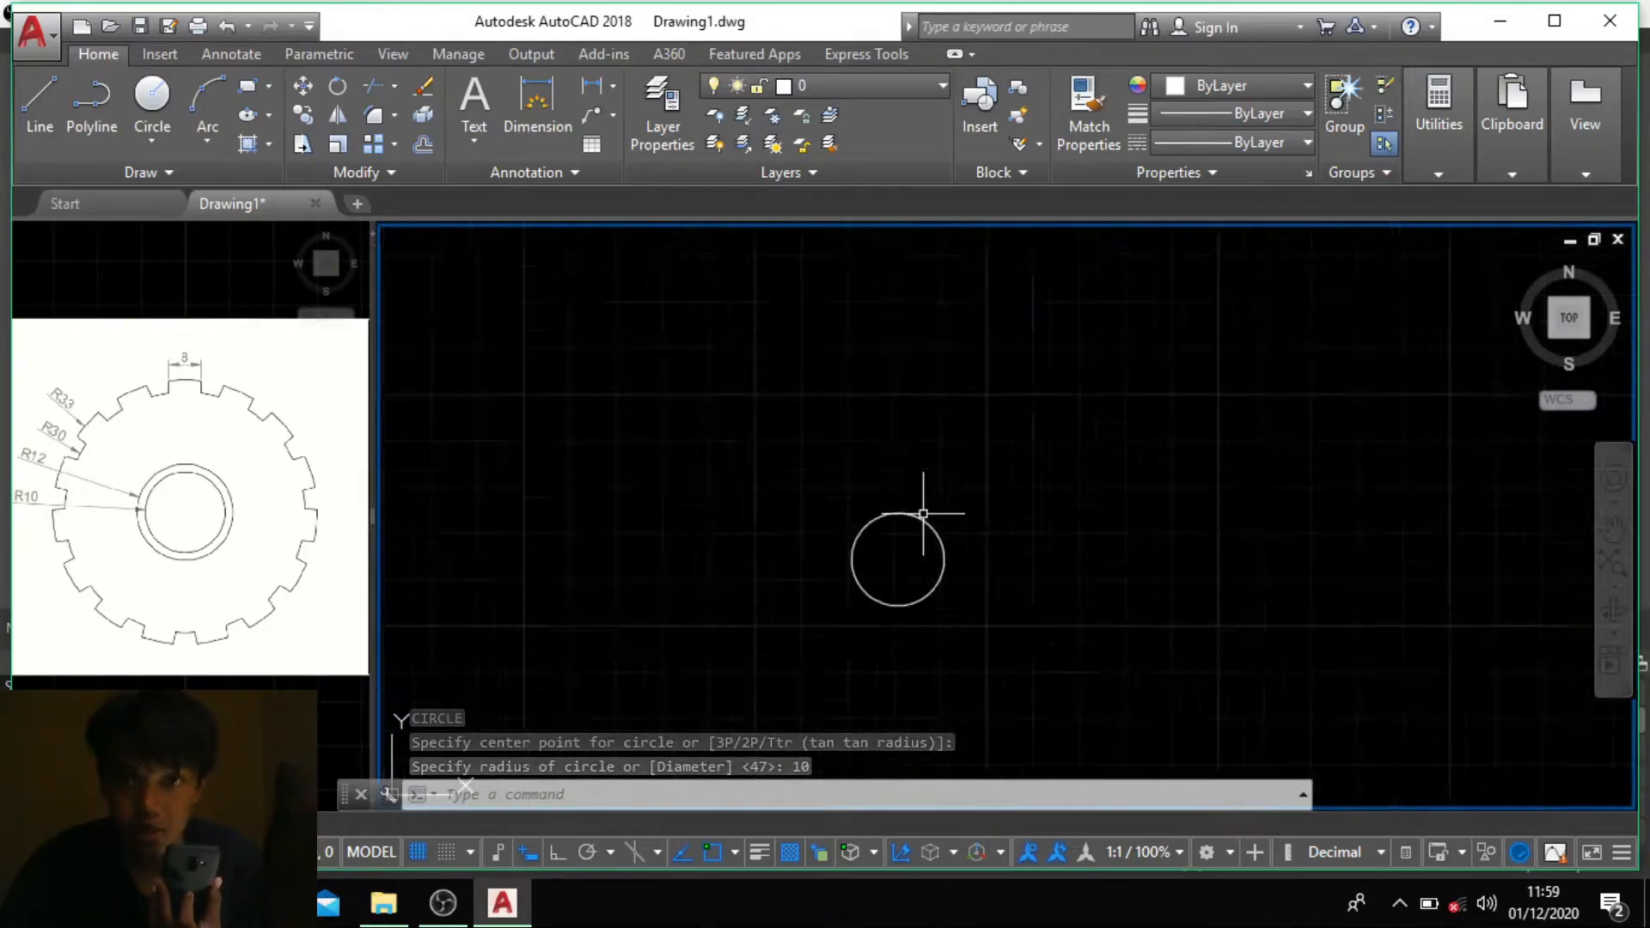
middle_drag(840, 602, 870, 533)
scroll(869, 534, up, 2)
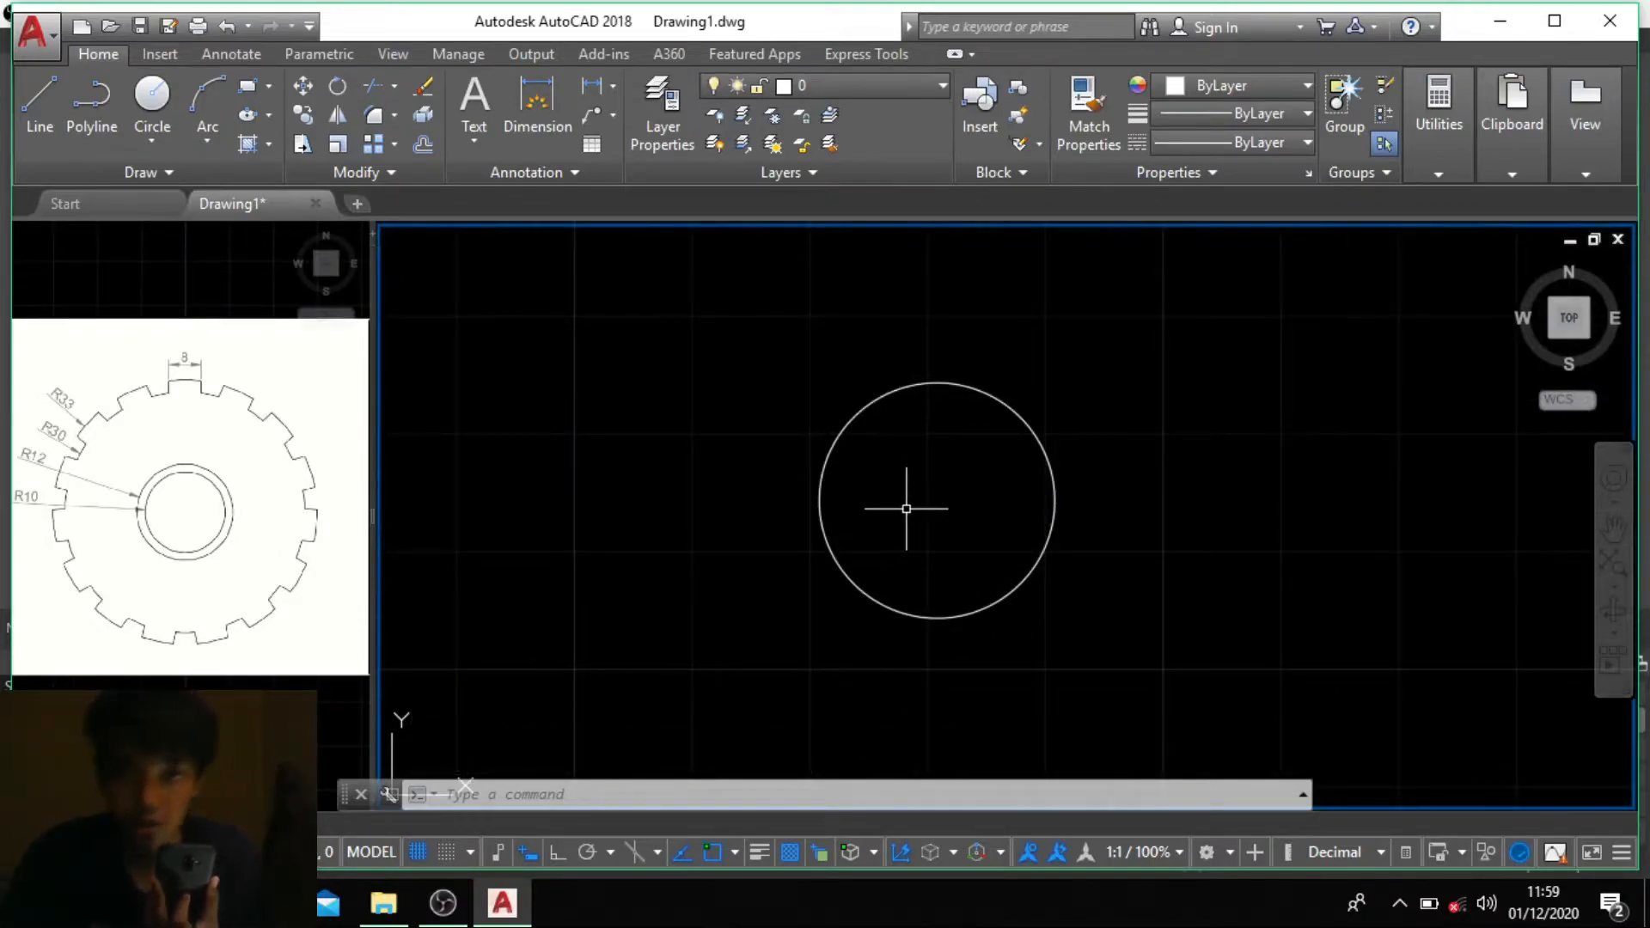
middle_drag(906, 510, 878, 522)
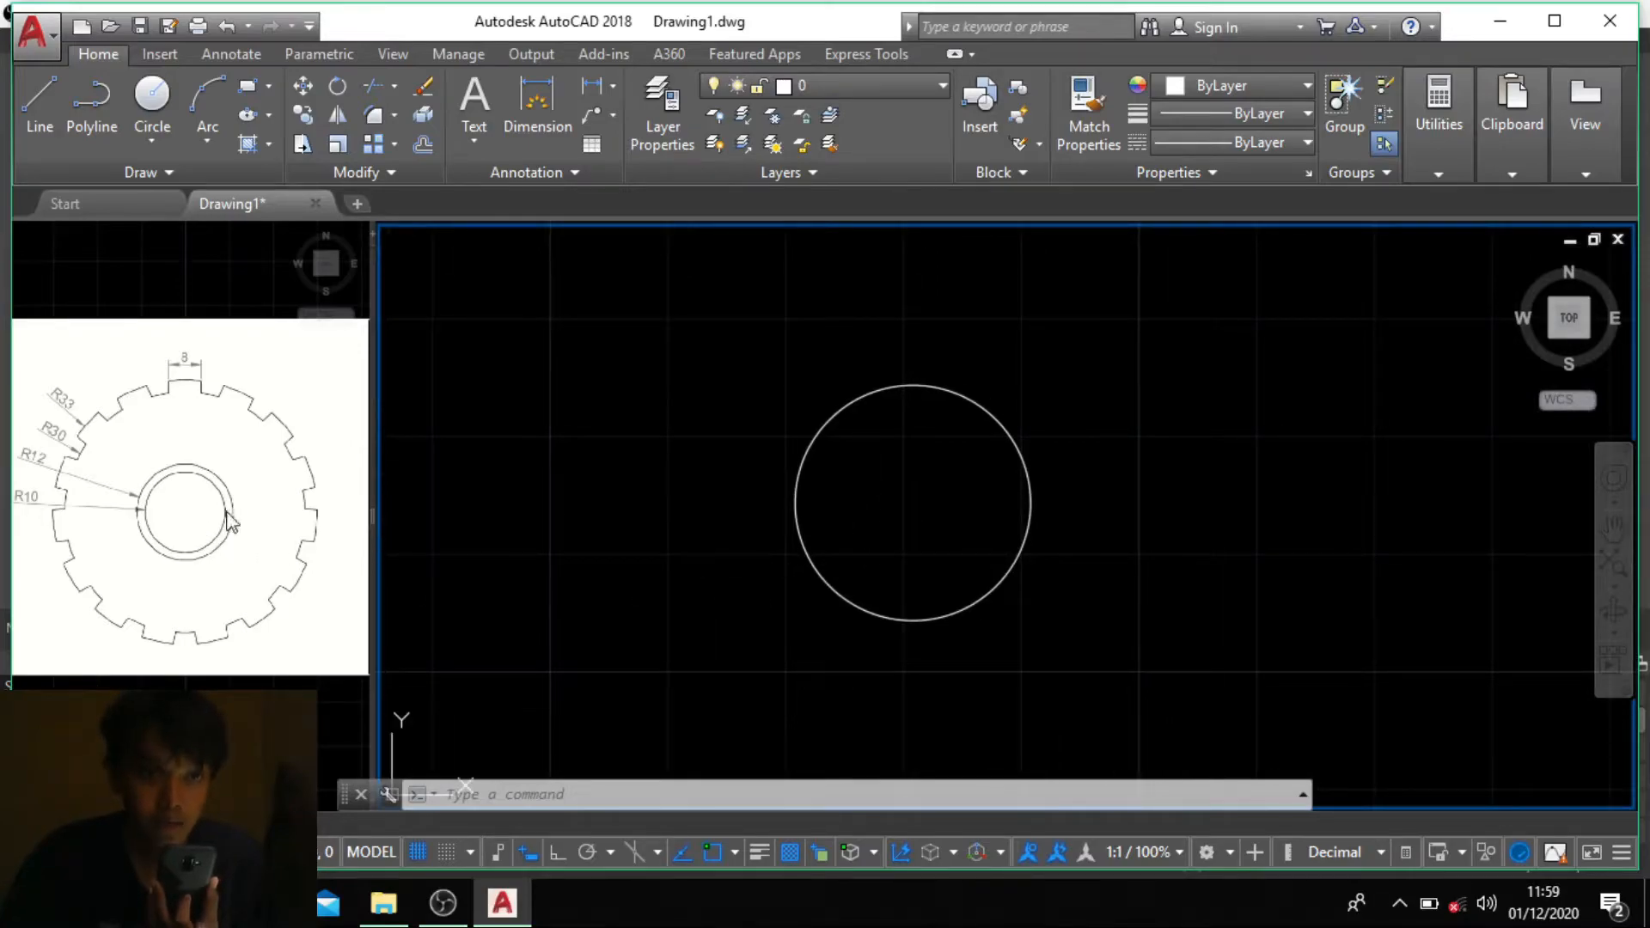
text(c)
key(Return)
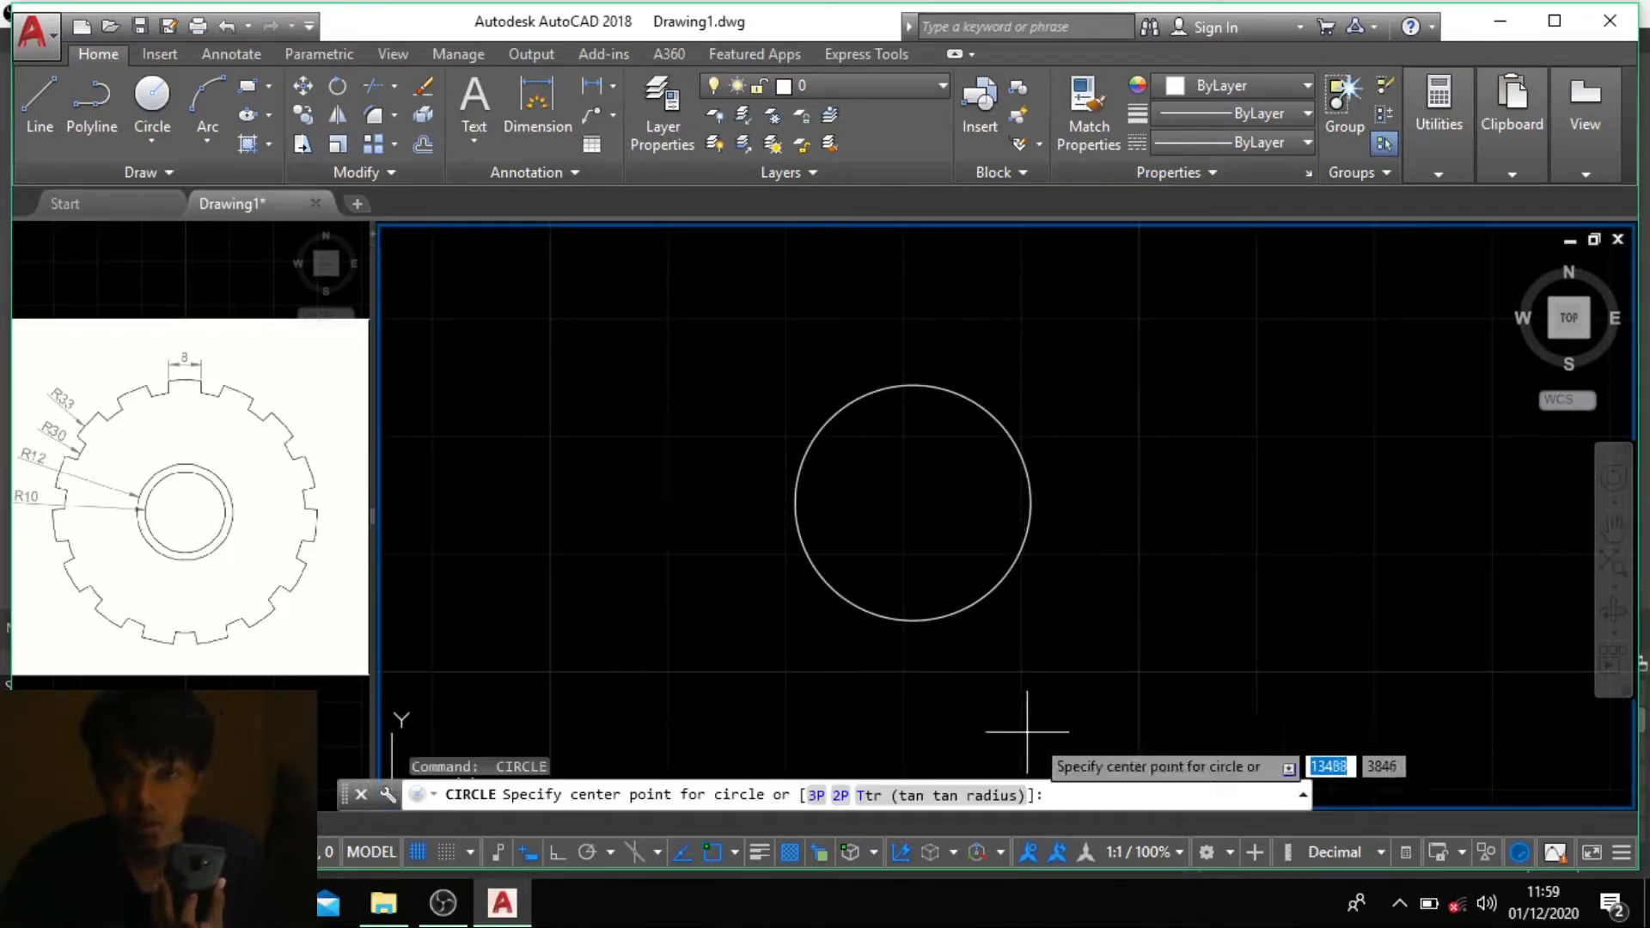
click(913, 502)
text(12)
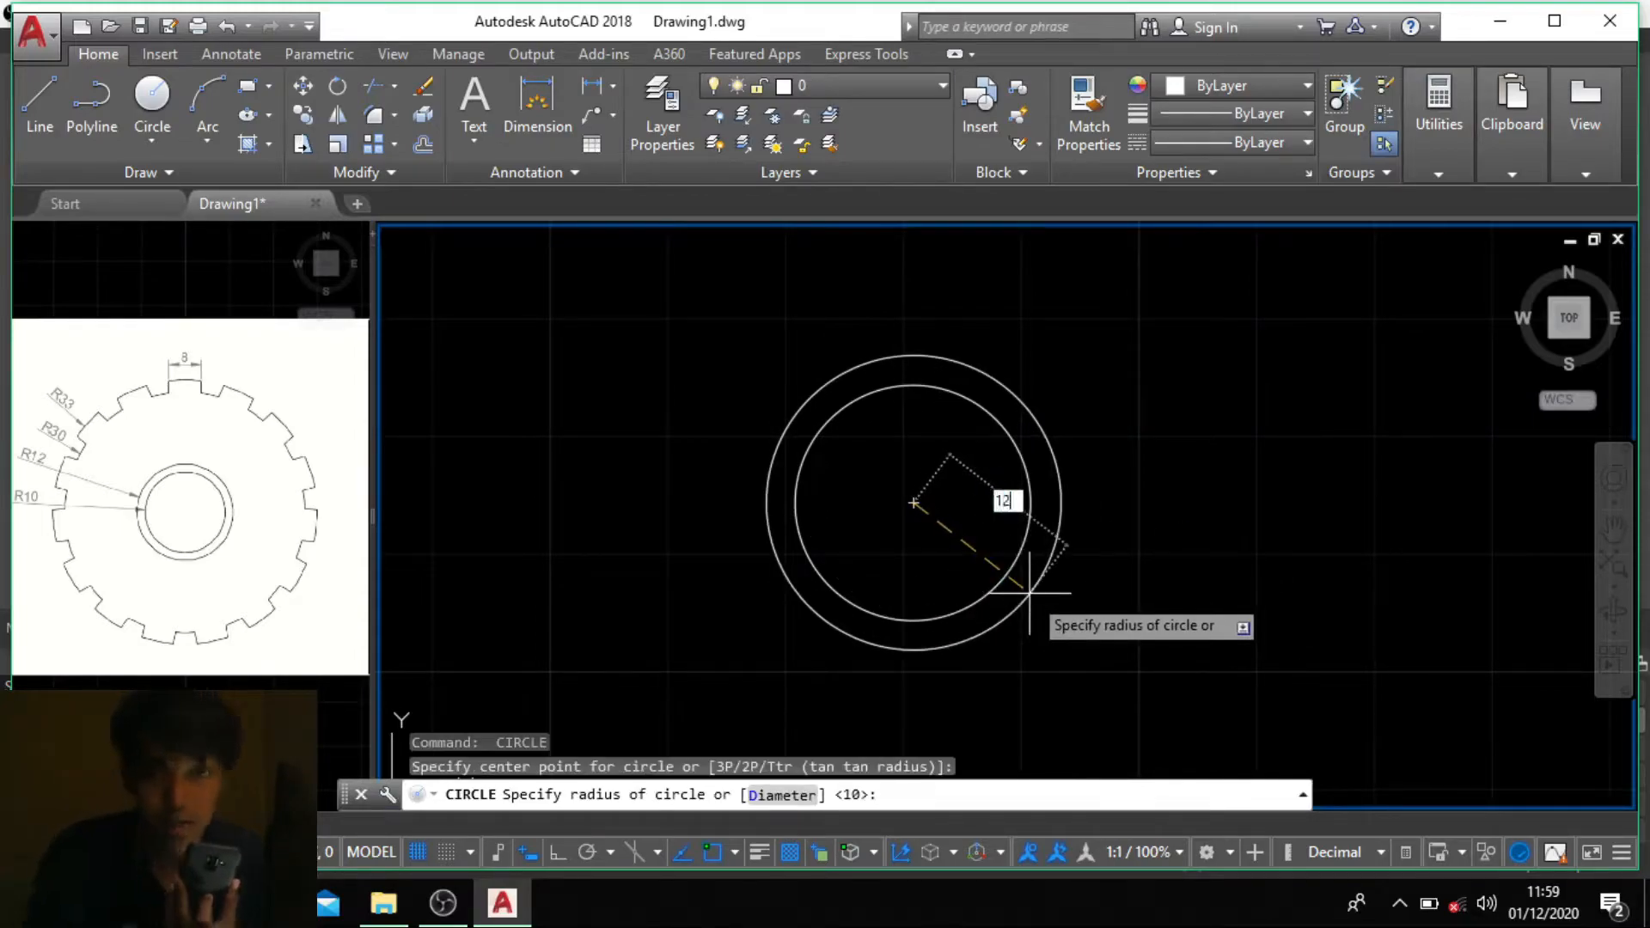
key(Return)
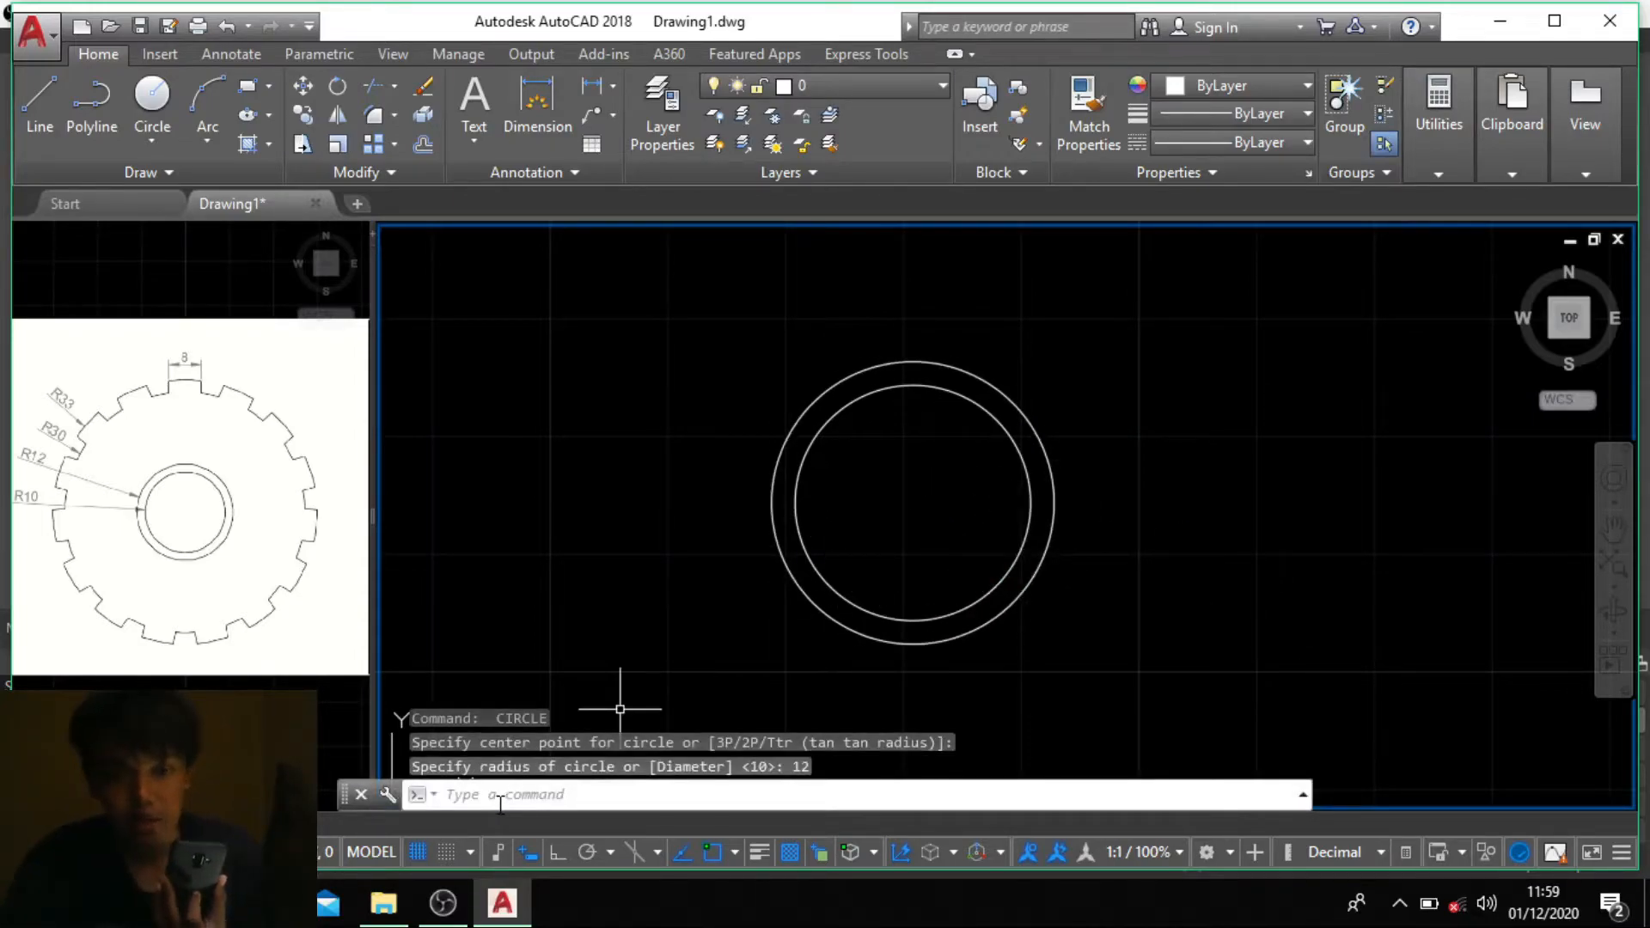
Step: Draw two more circles of radius 30 and 33 from the same centre for the gear's root and outer edge
key(Return)
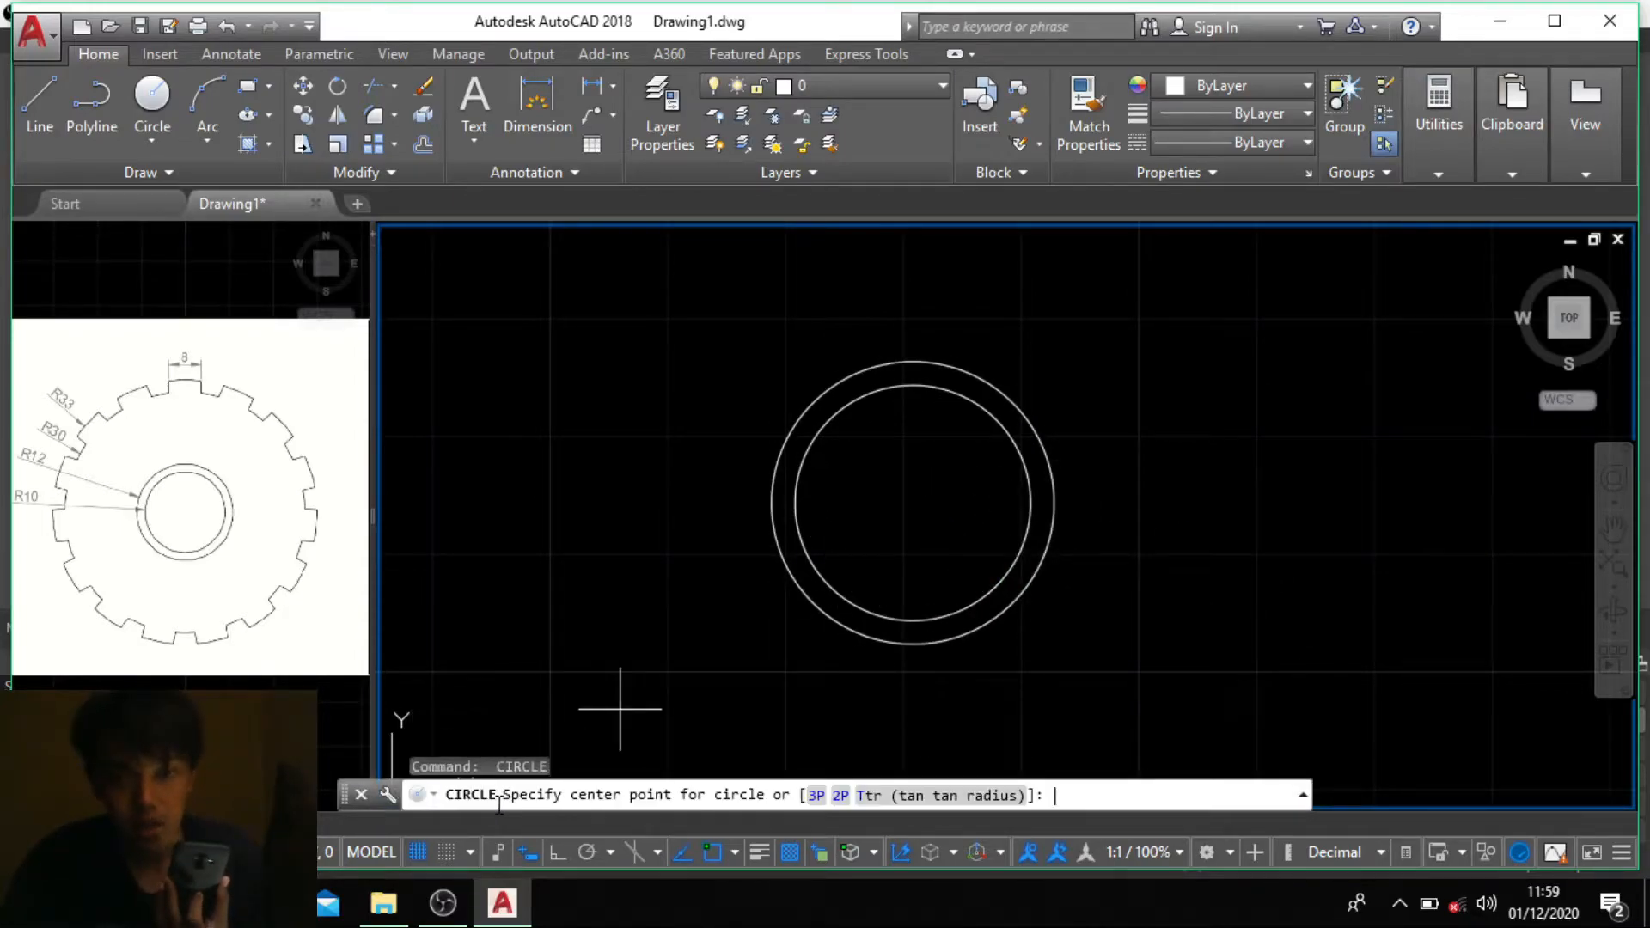
click(914, 503)
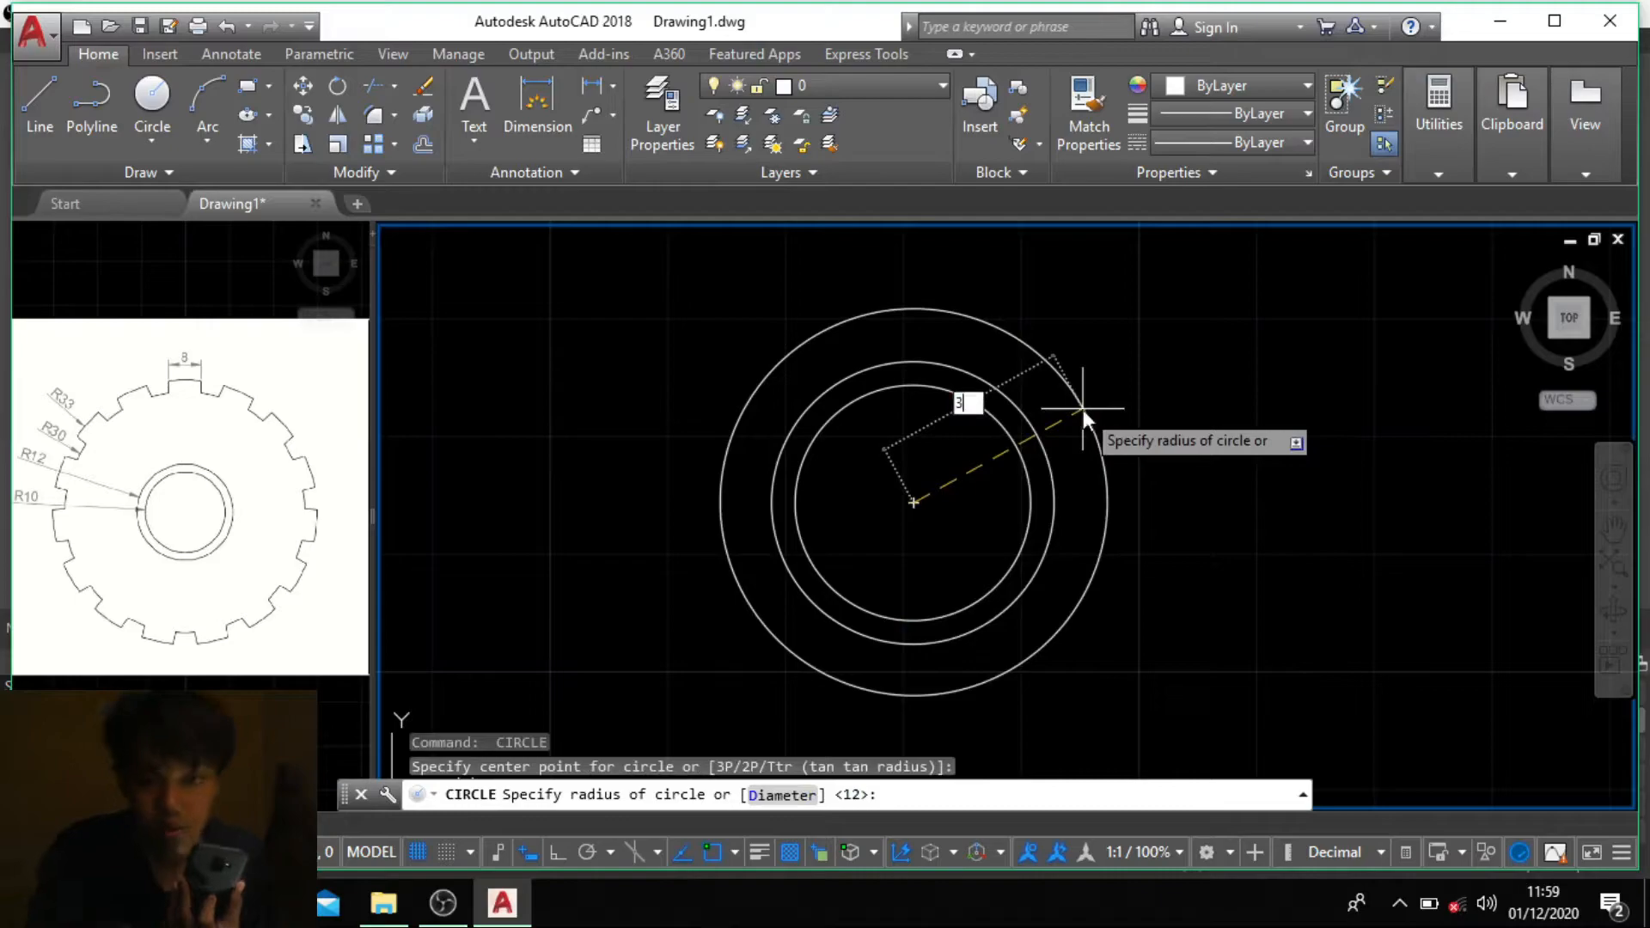
key(Return)
scroll(1032, 461, down, 5)
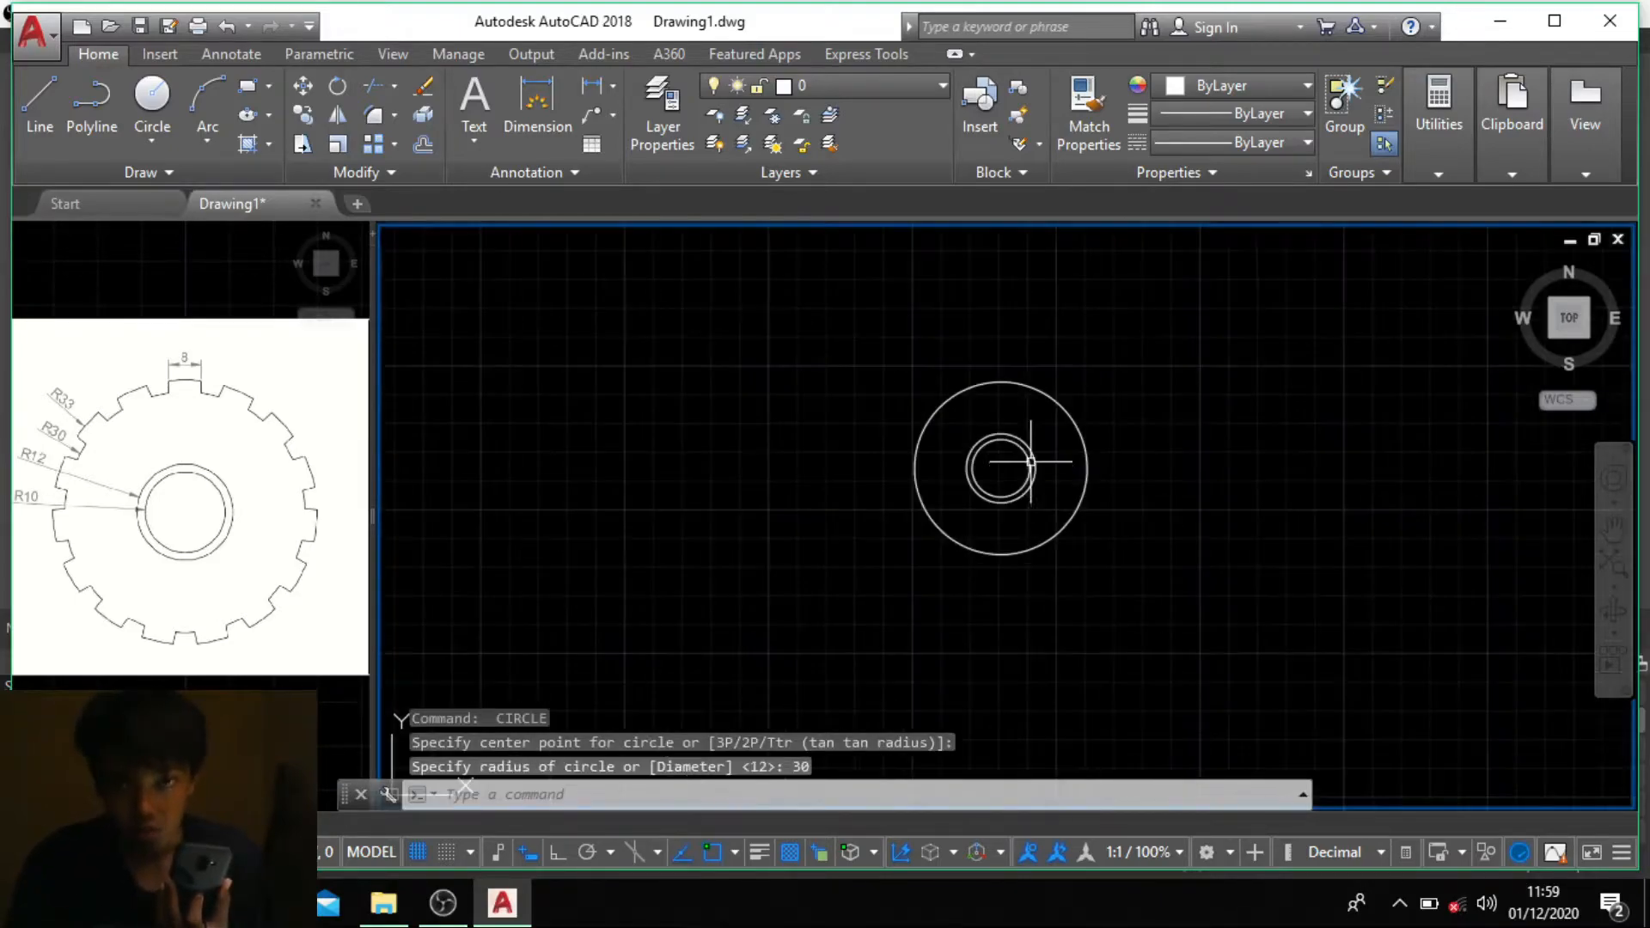
key(Return)
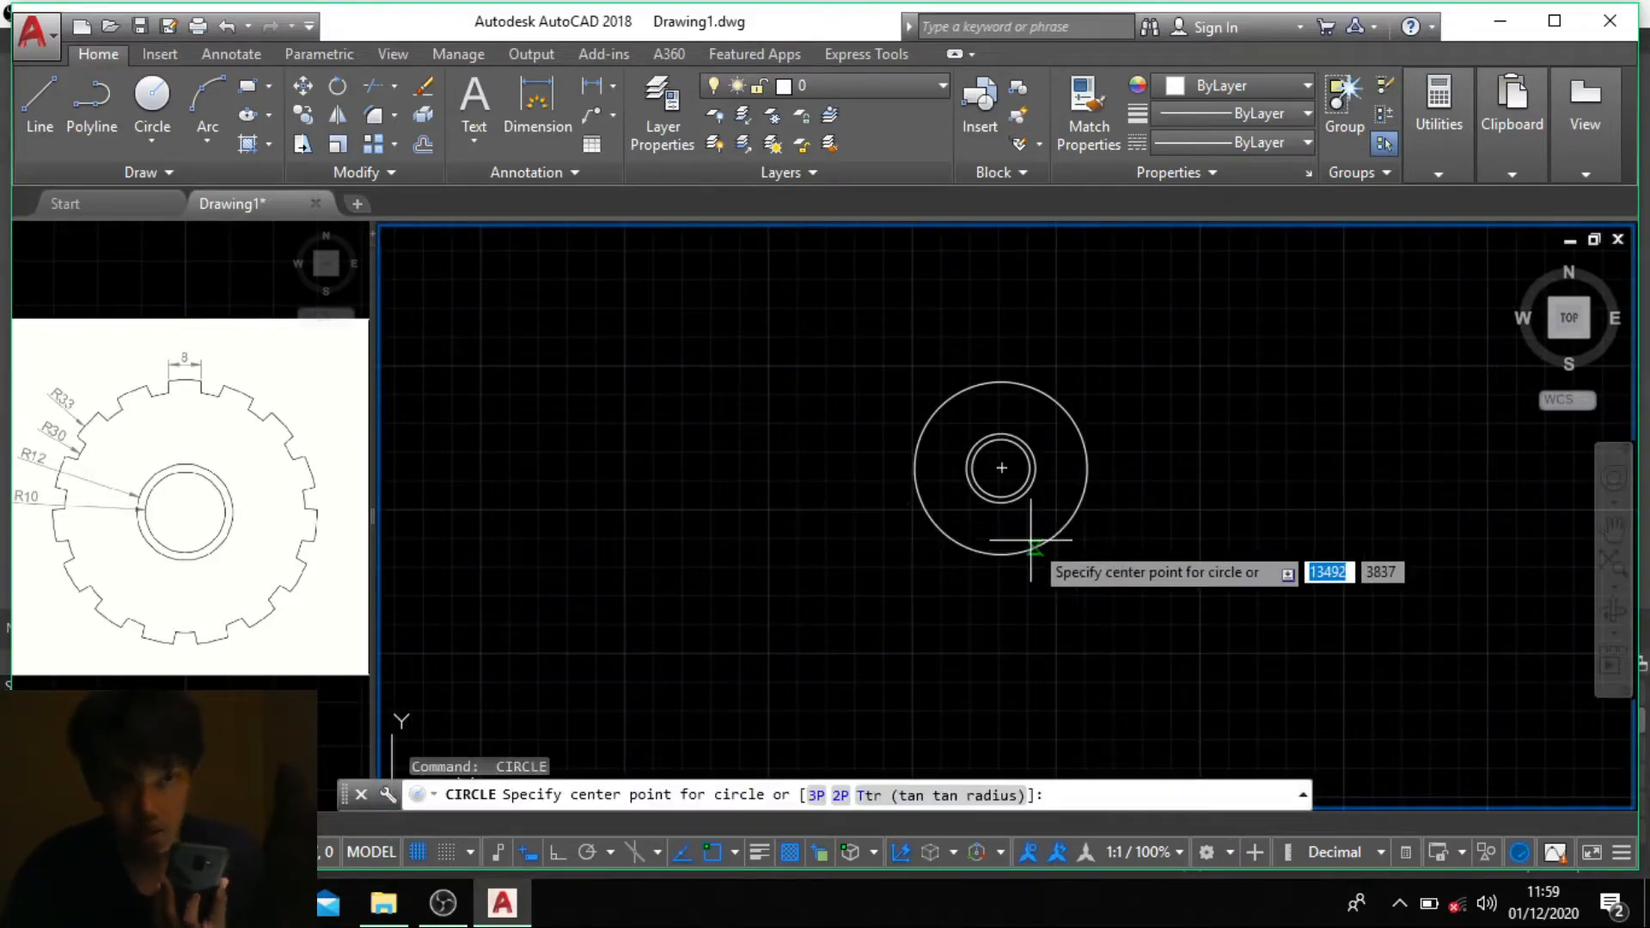
click(1001, 468)
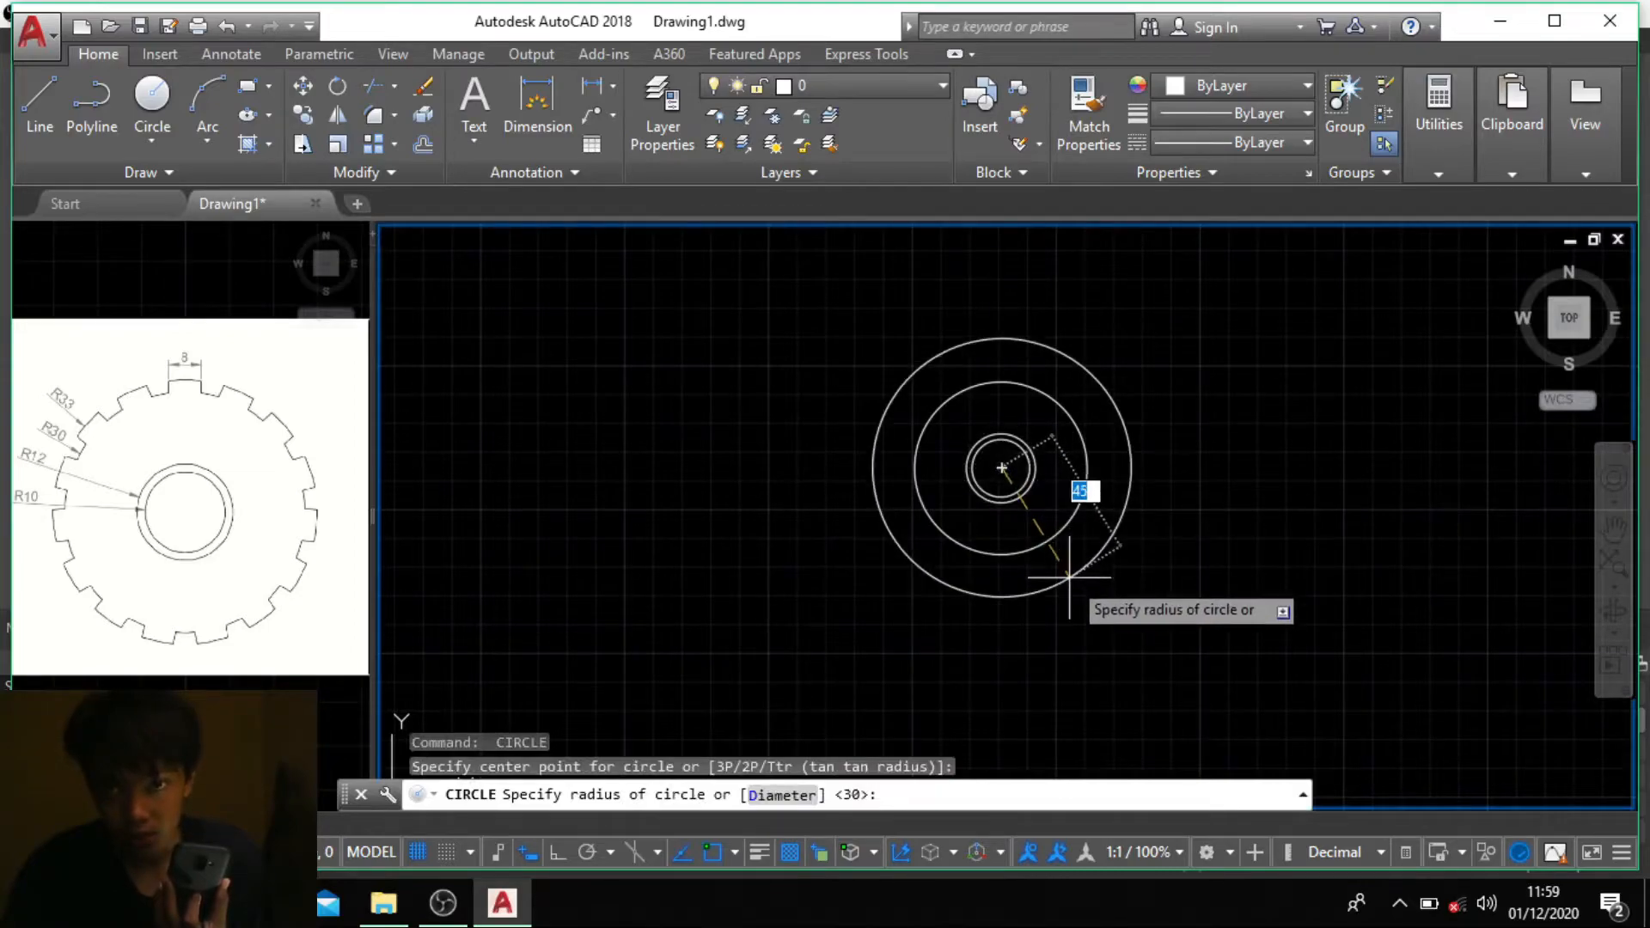
text(33)
key(Return)
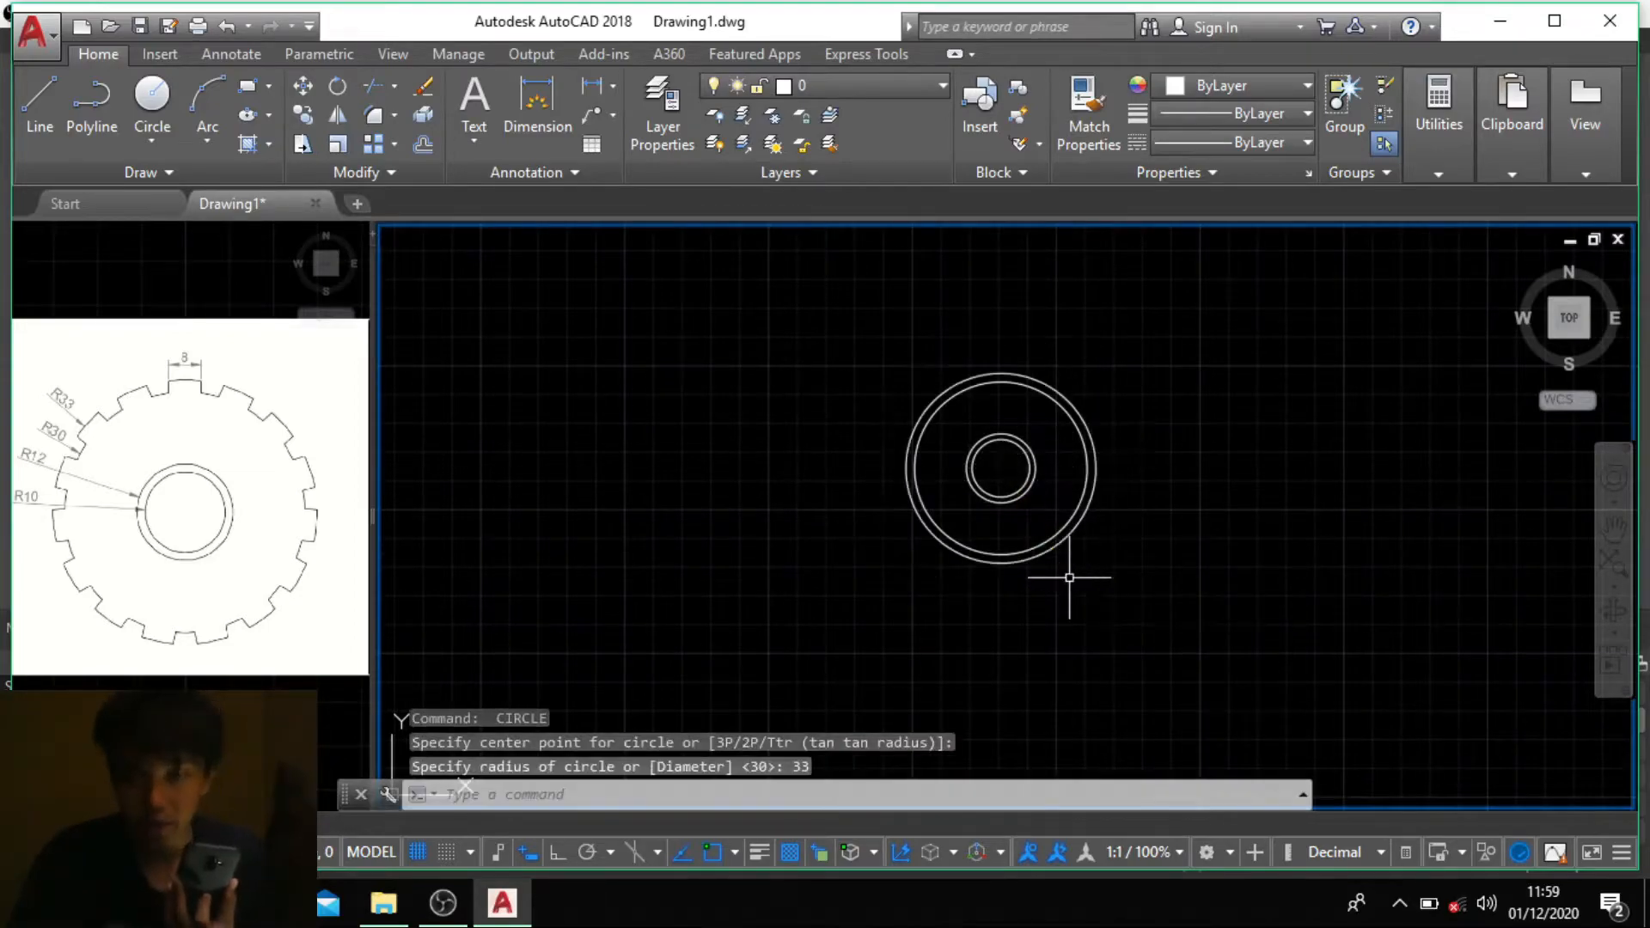
Step: Examine the uppermost tooth and its width dimension in the reference image at close range
scroll(1068, 570, up, 1)
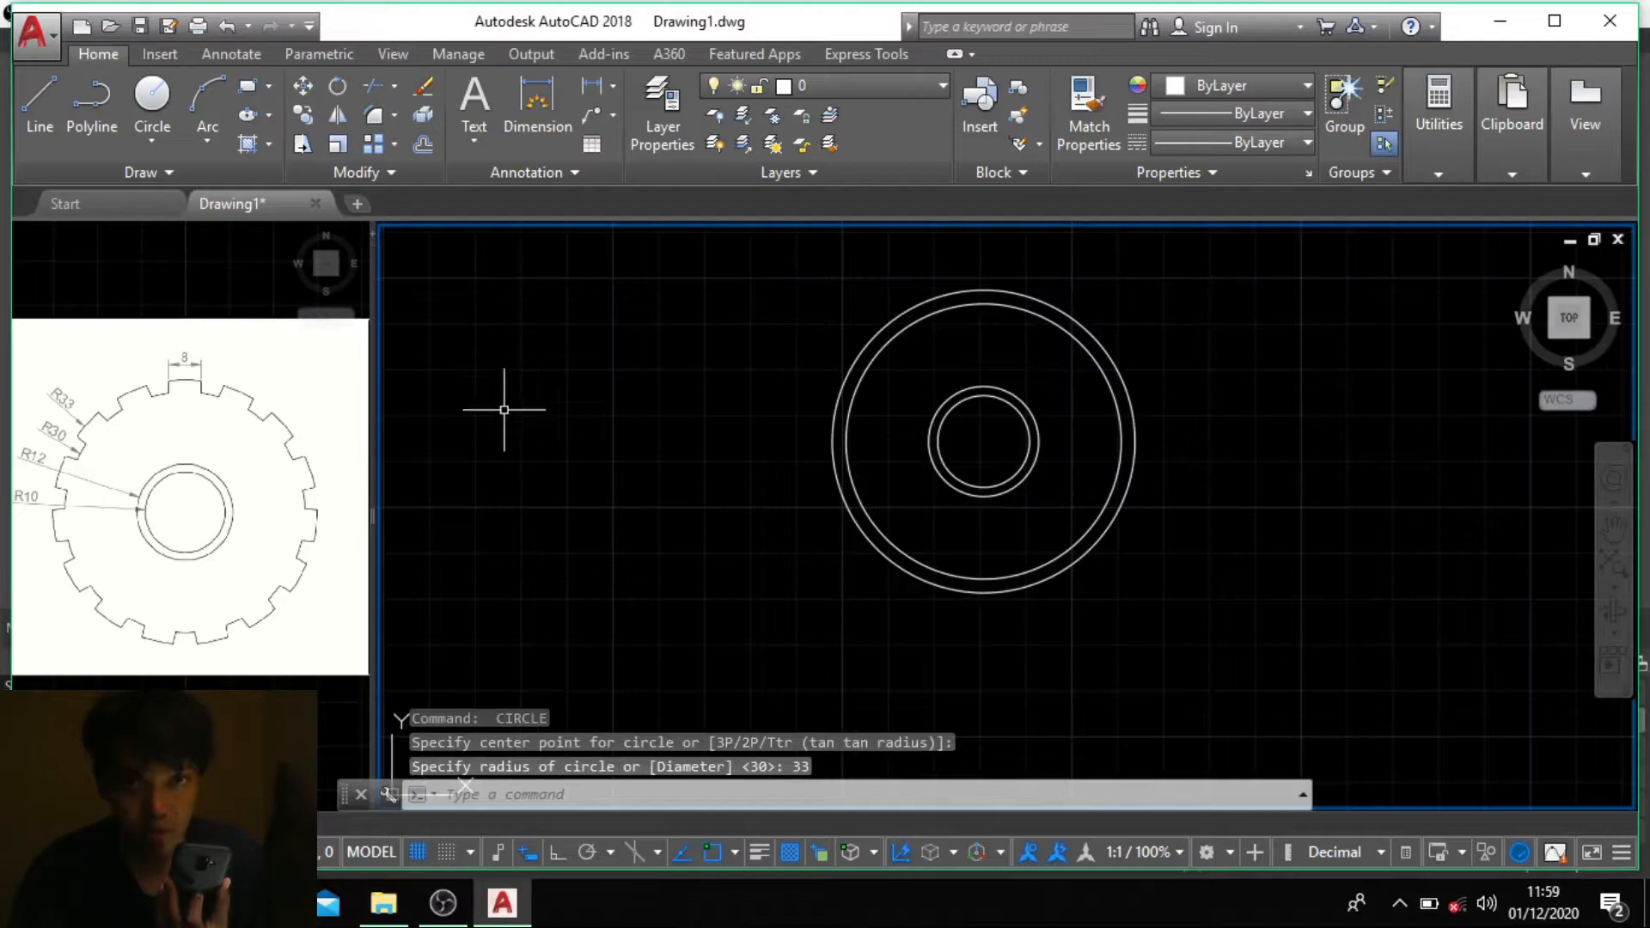
scroll(178, 386, up, 2)
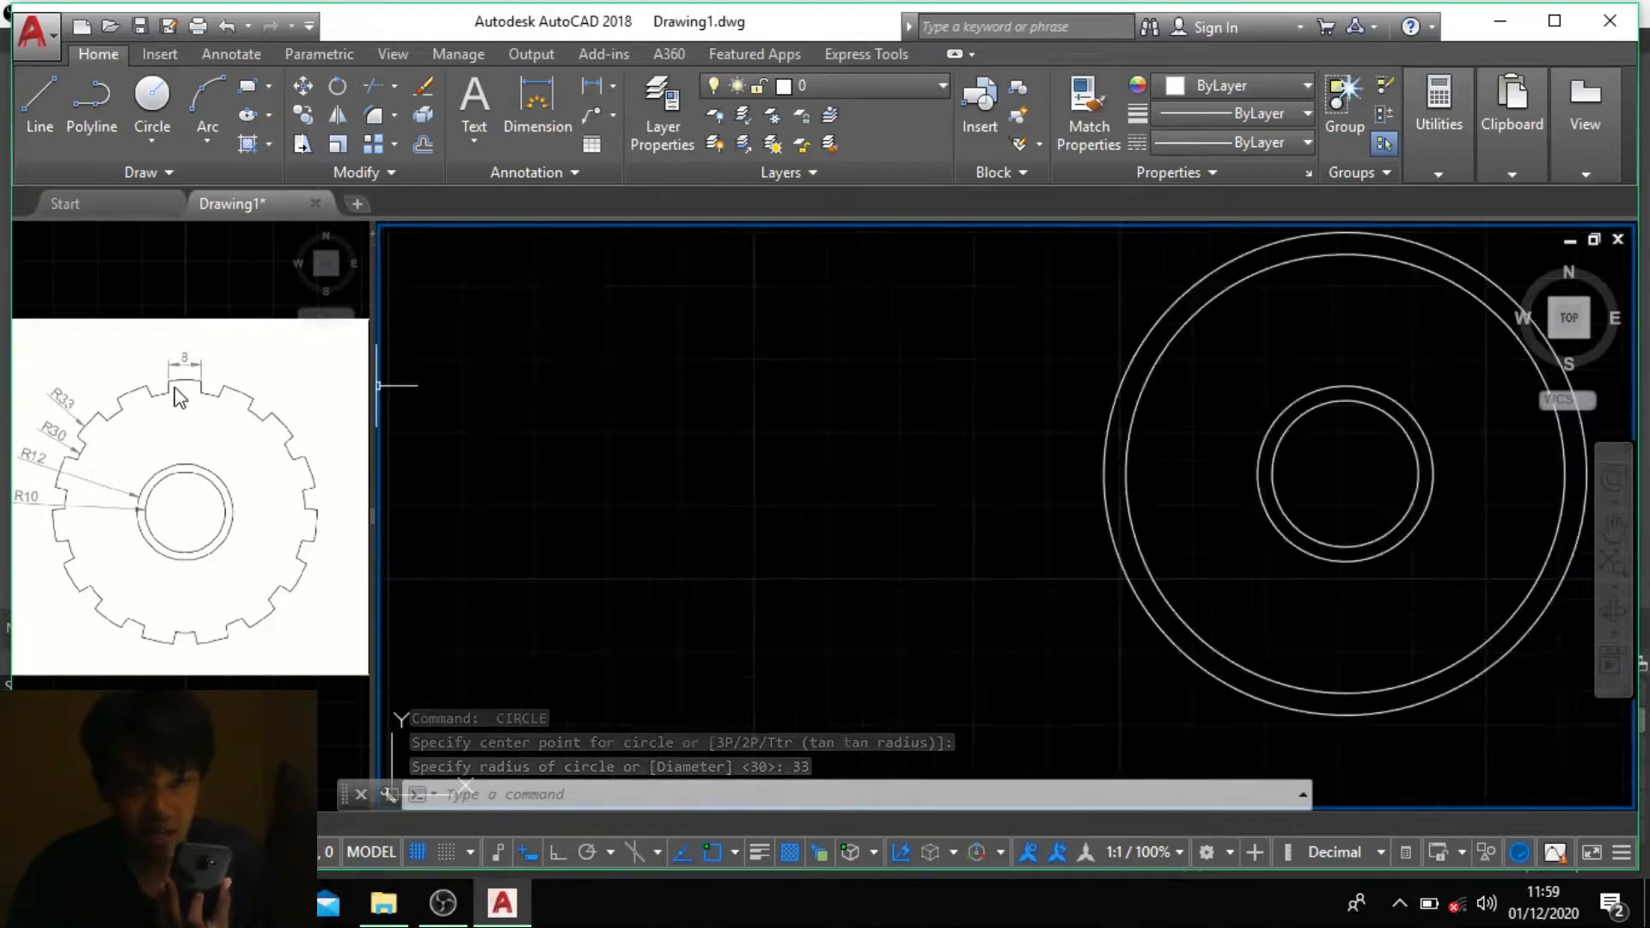
scroll(176, 389, up, 2)
scroll(177, 388, down, 2)
click(304, 434)
scroll(184, 386, up, 4)
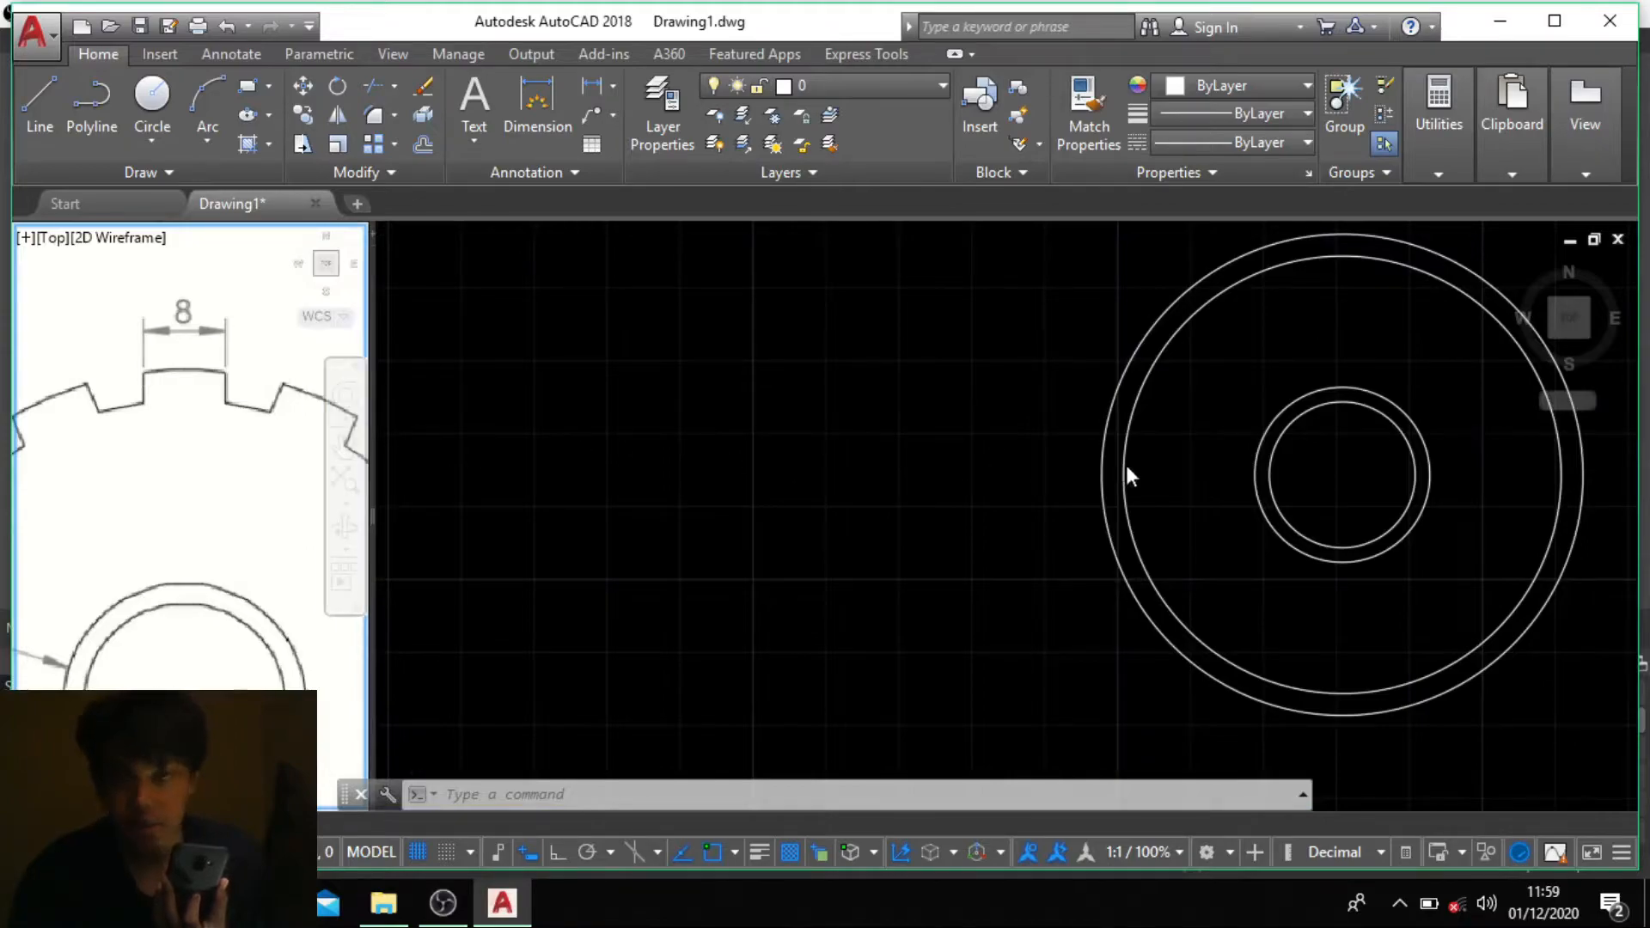
scroll(1126, 467, down, 2)
scroll(319, 285, up, 2)
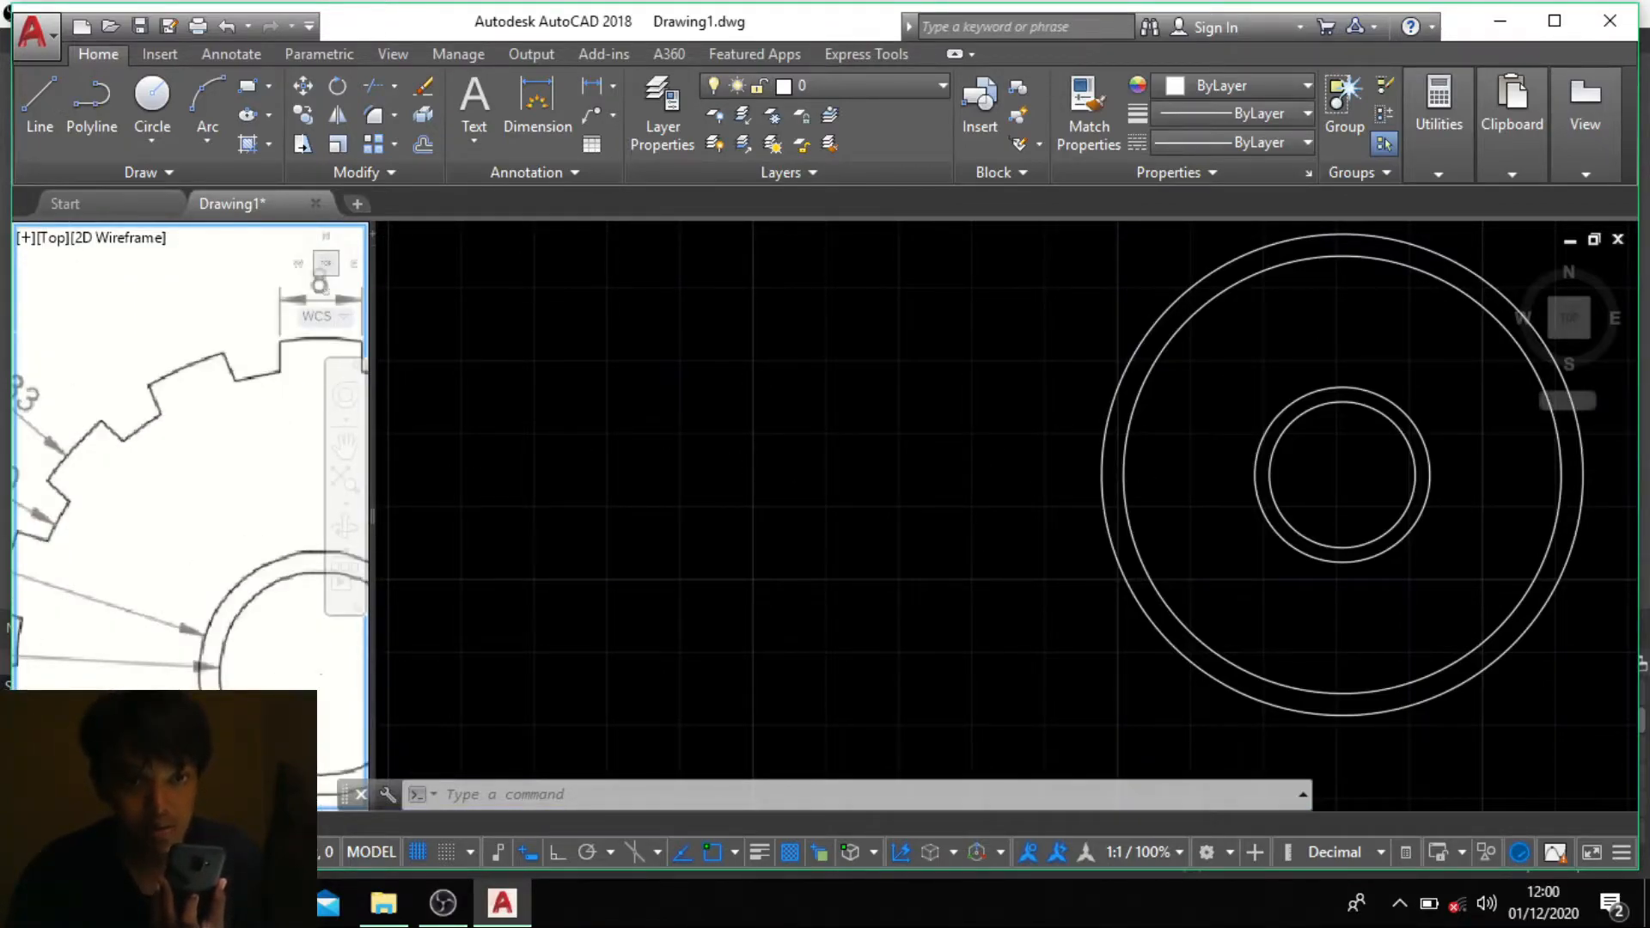
click(128, 298)
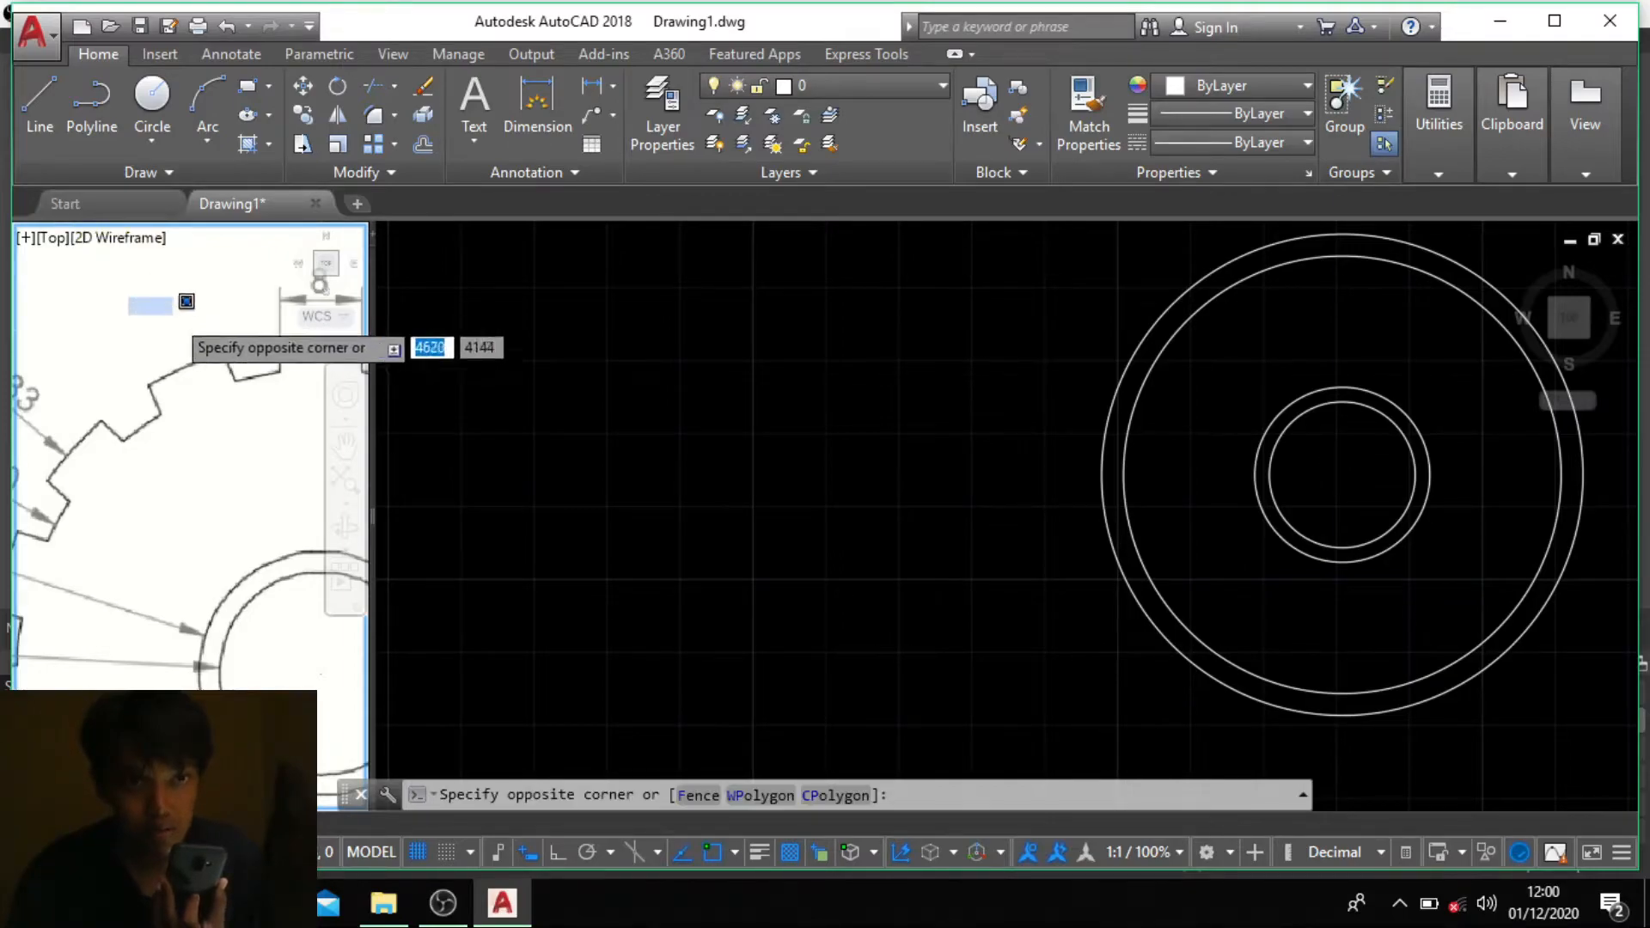
click(187, 362)
middle_drag(187, 361, 105, 359)
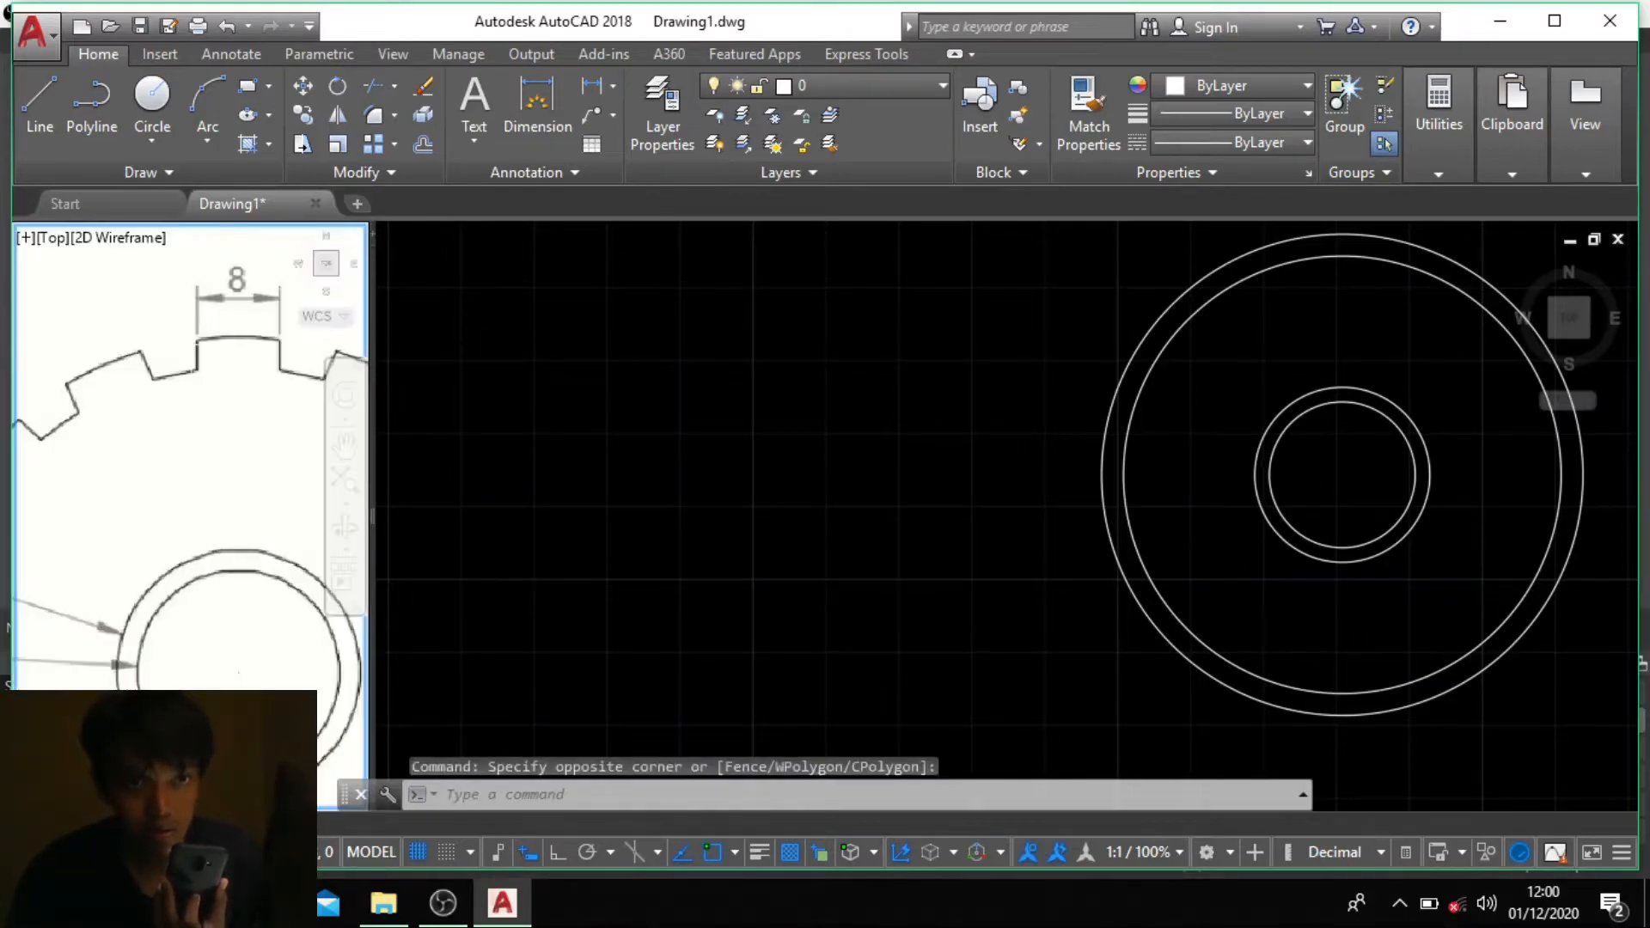
middle_drag(204, 344, 184, 344)
Step: In the wide viewport, draw a vertical line from the top quadrant of the radius 30 circle upward past the radius 33 circle
double_click(950, 469)
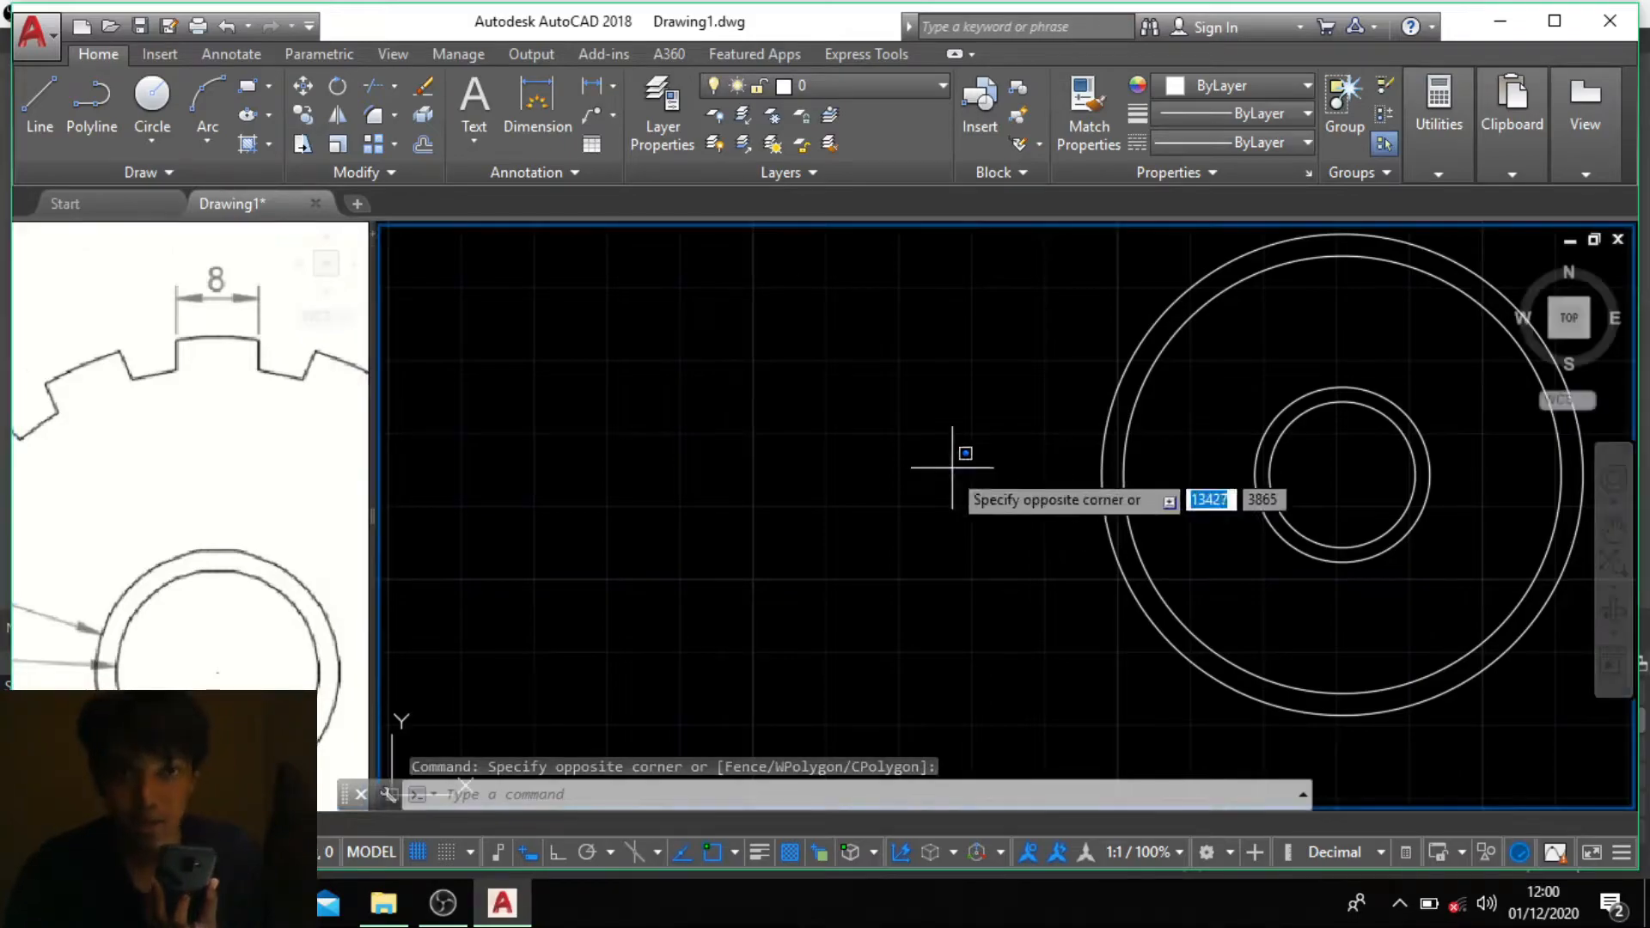
click(900, 394)
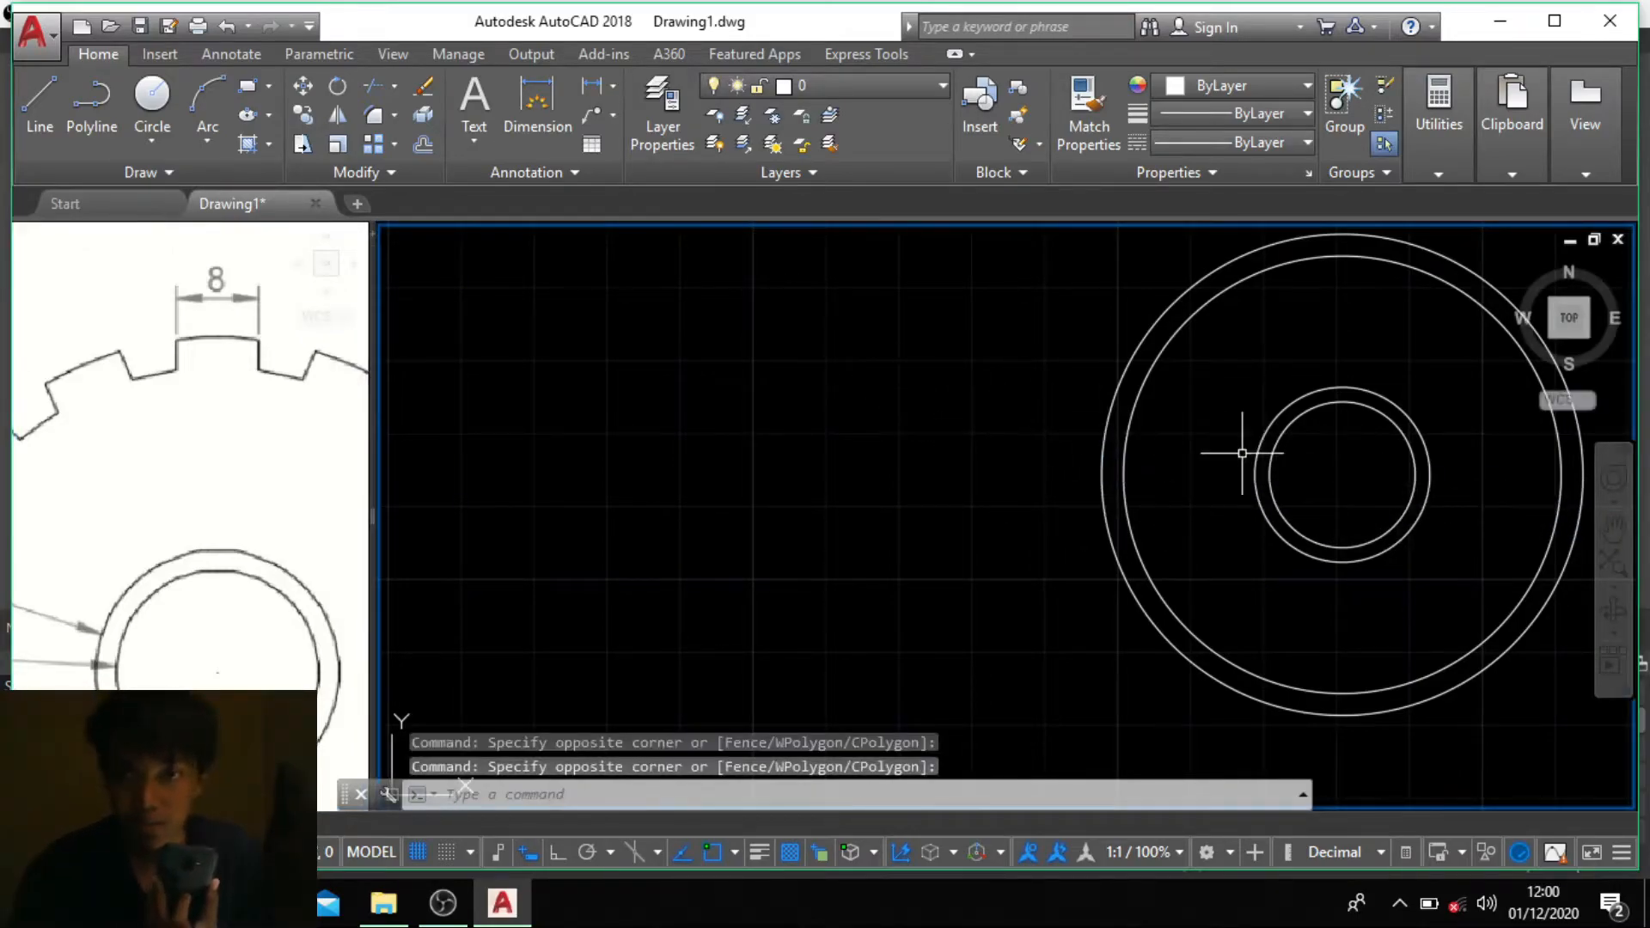
scroll(1242, 453, down, 2)
middle_drag(1215, 469, 826, 508)
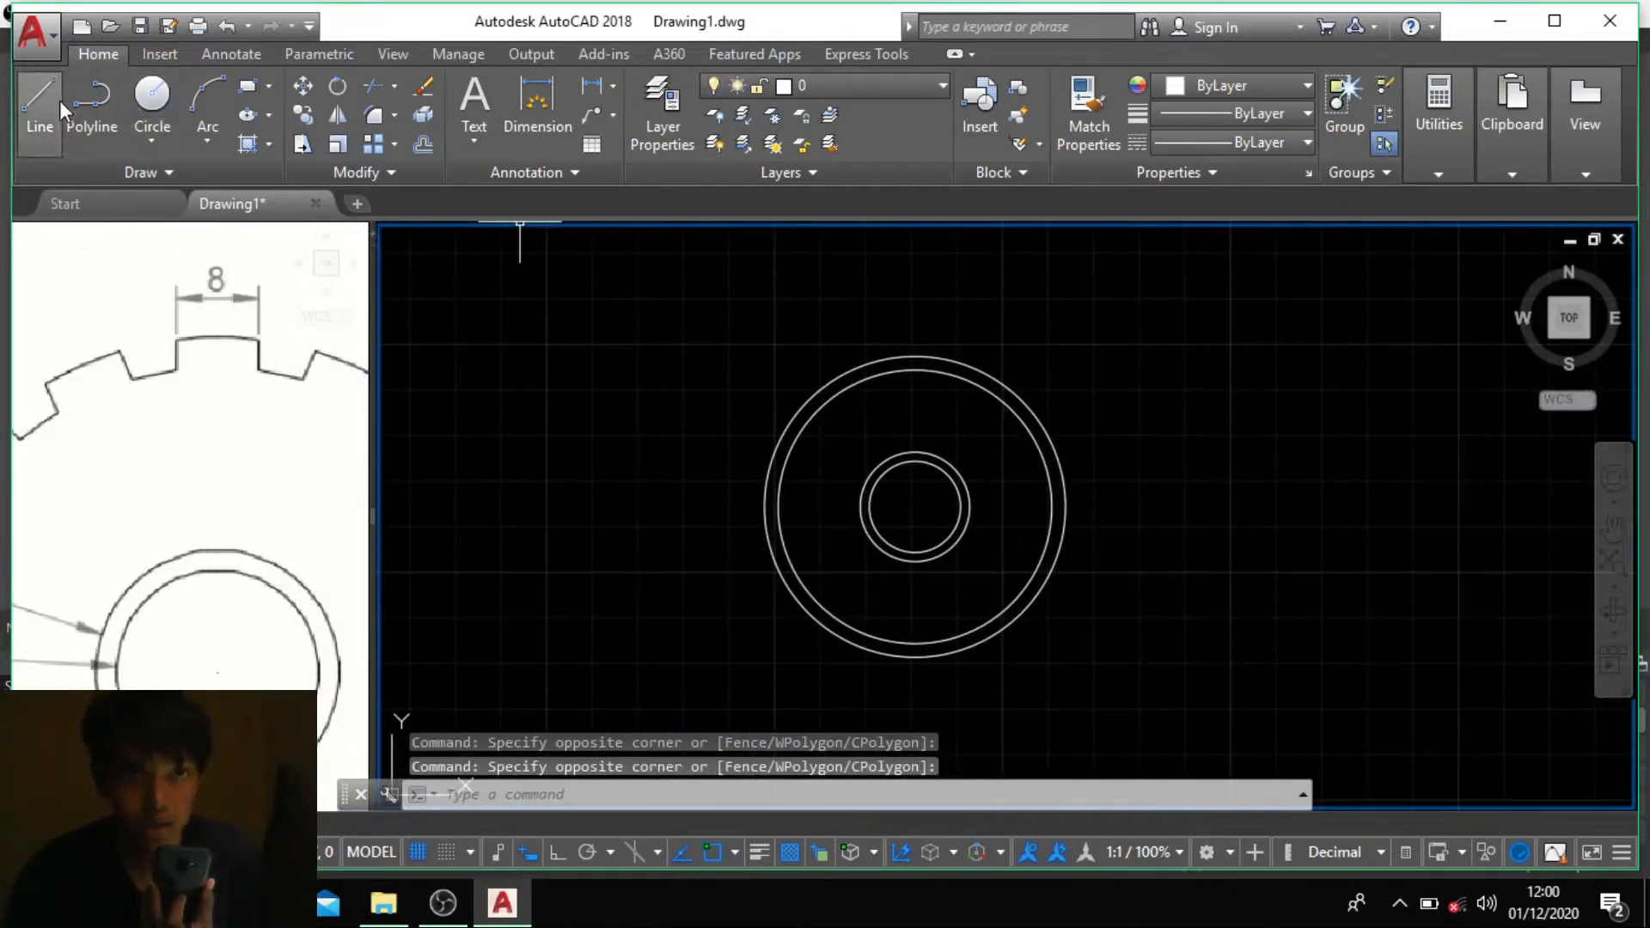
text(L)
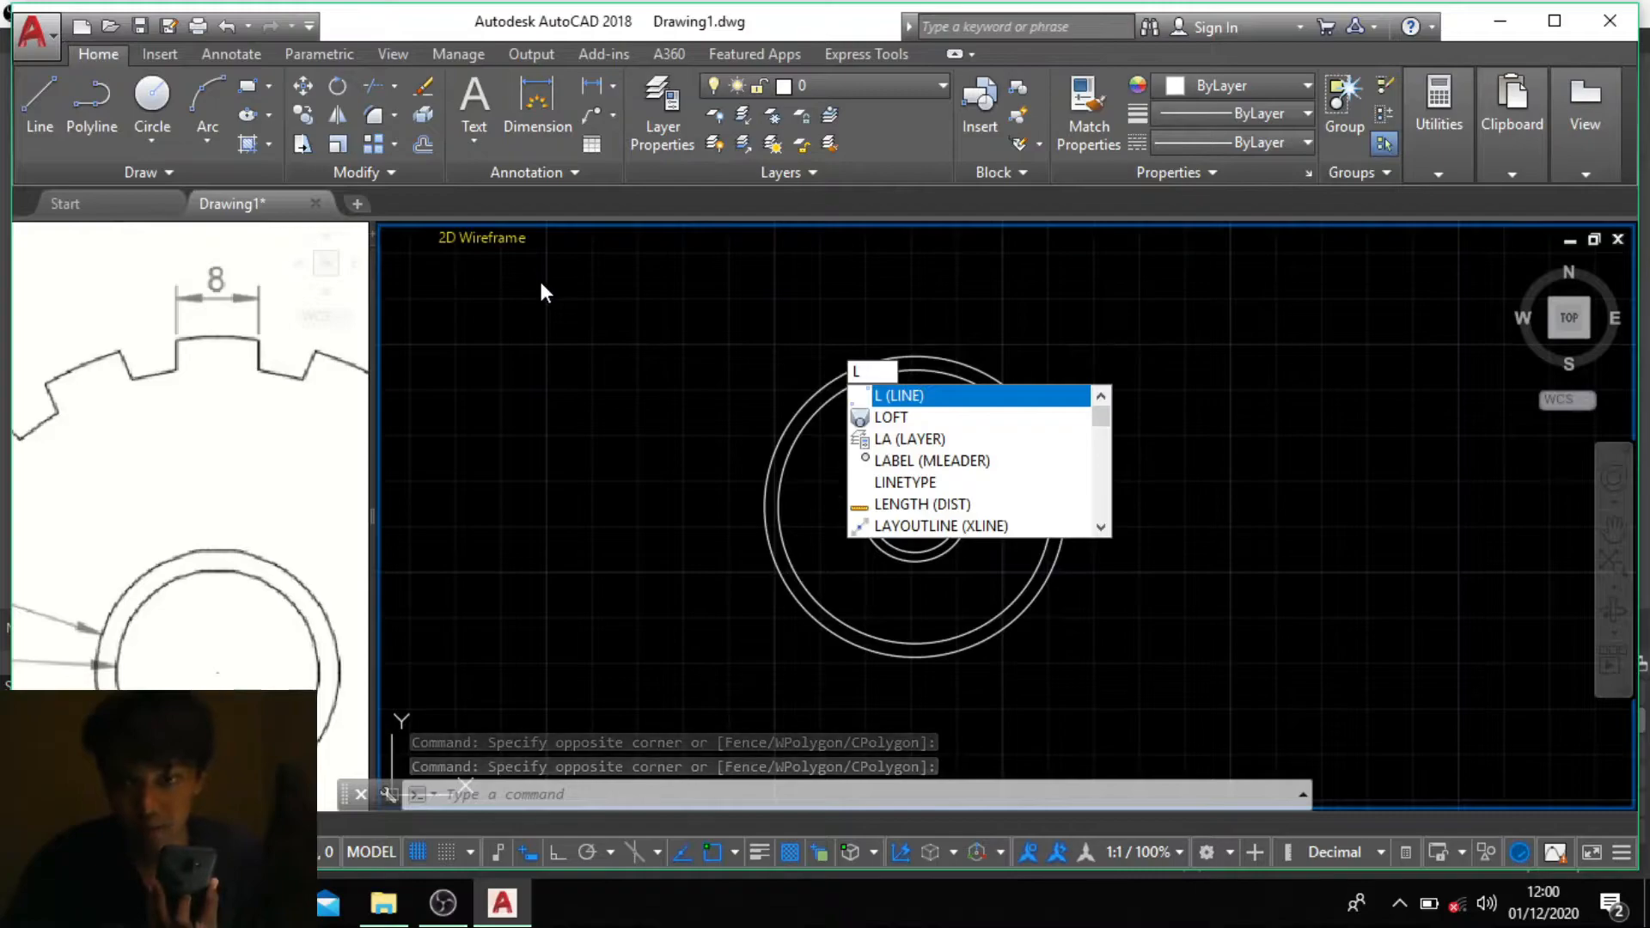
key(Return)
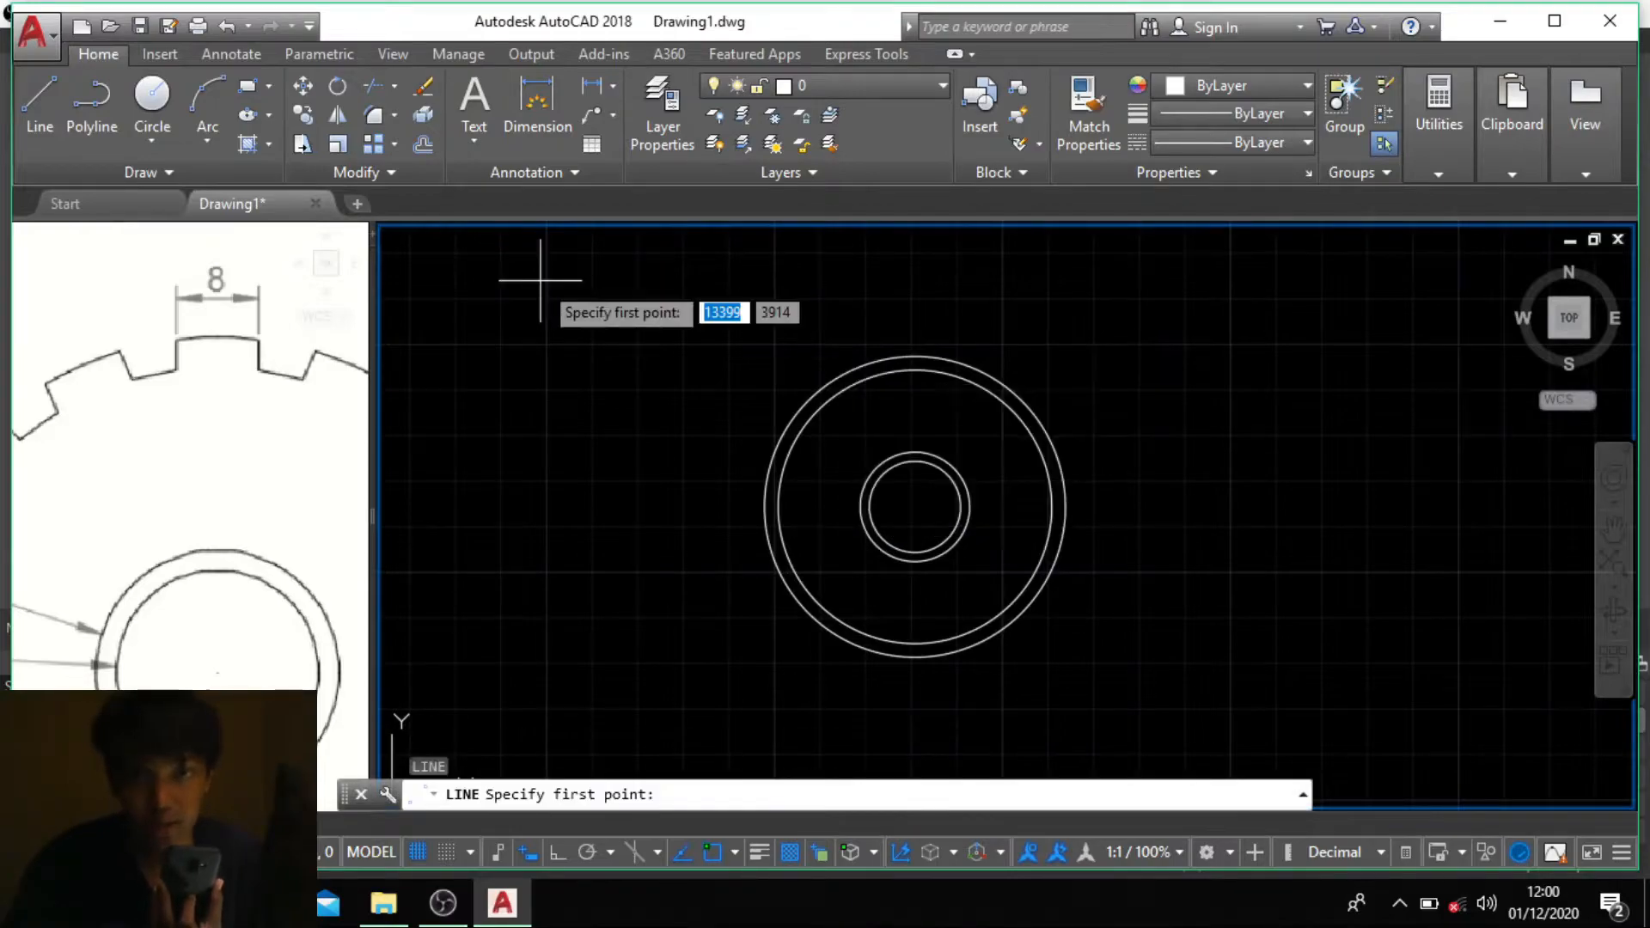
double_click(914, 370)
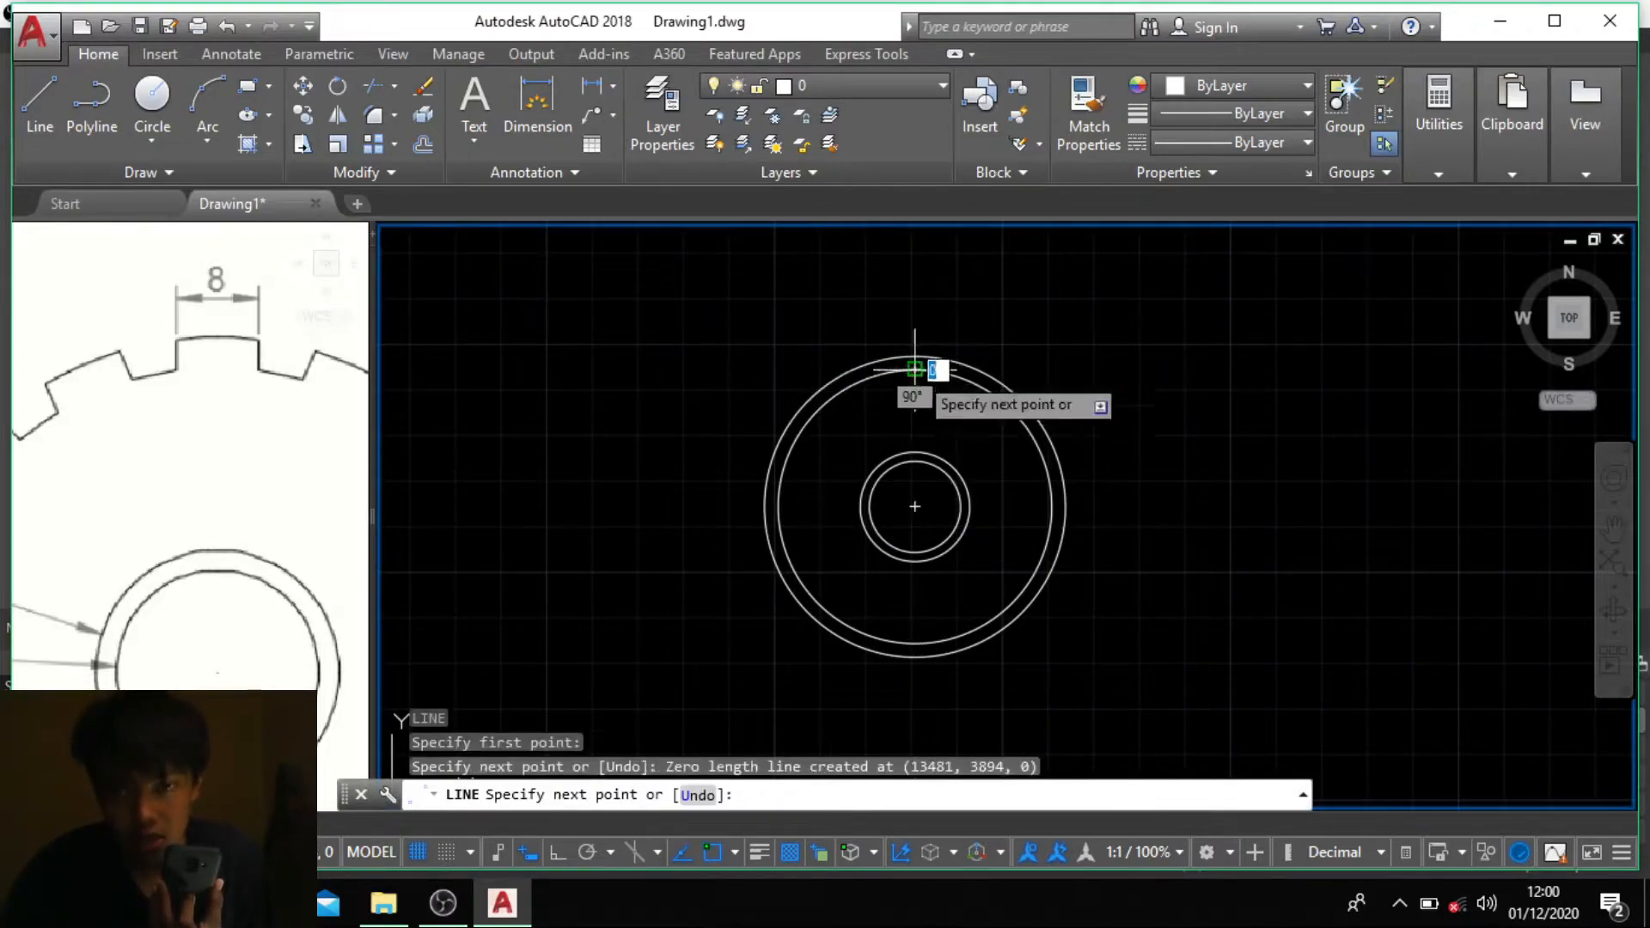
click(914, 305)
key(Return)
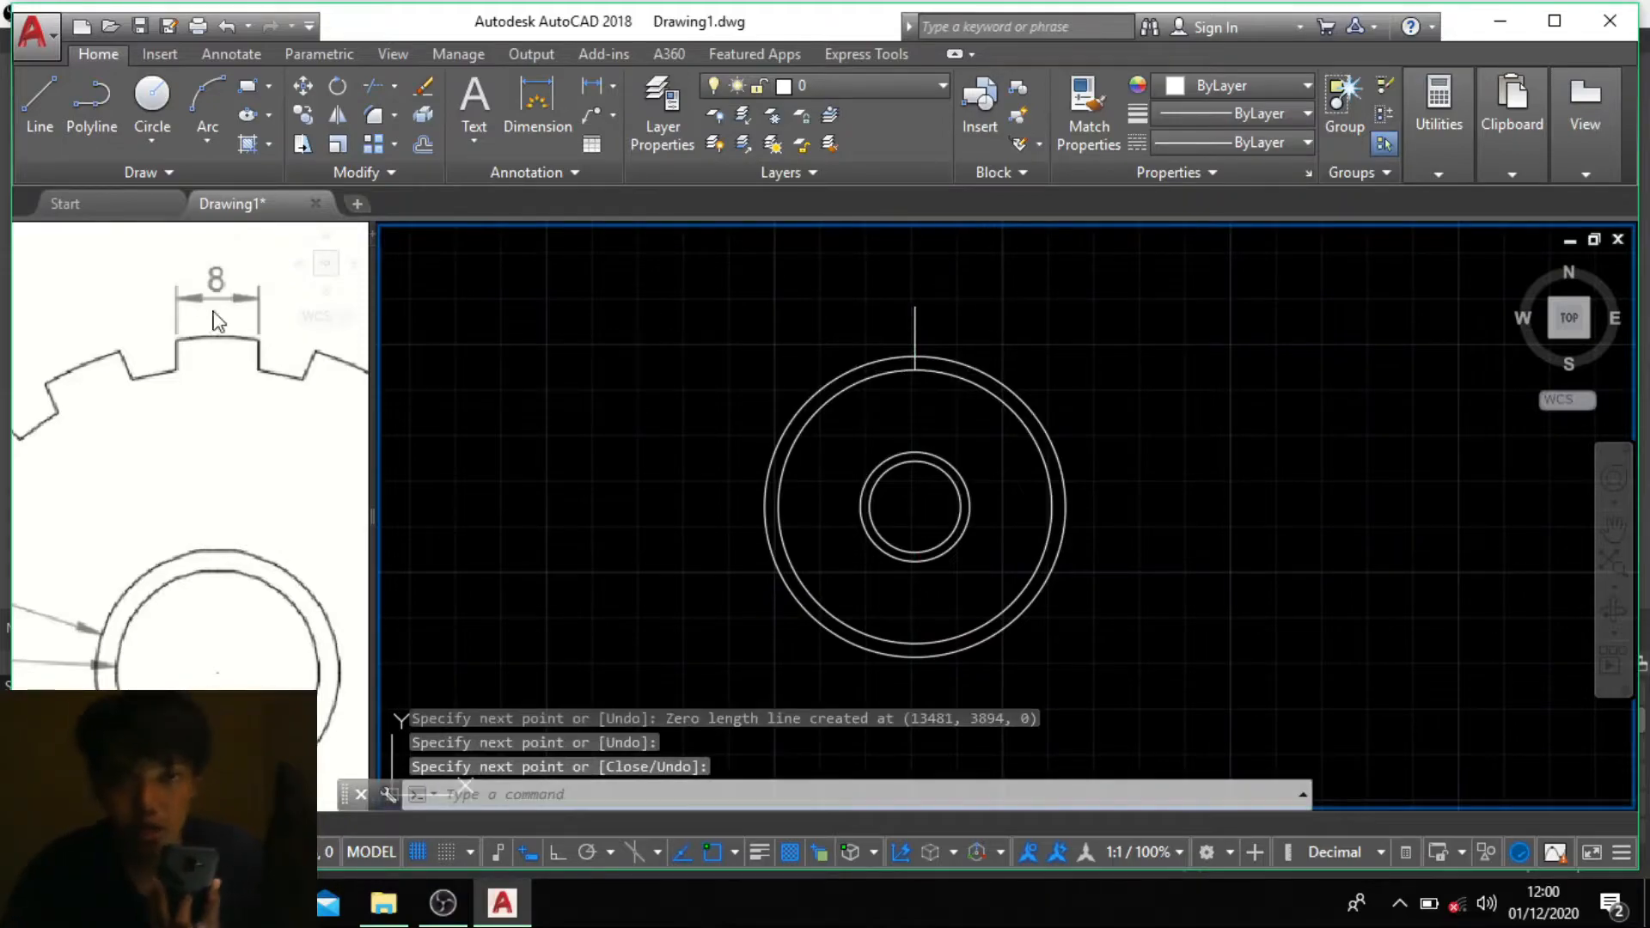
Step: Copy the vertical line 4 units to each side with Ortho on to mark the 8-wide tooth's flanks
text(c)
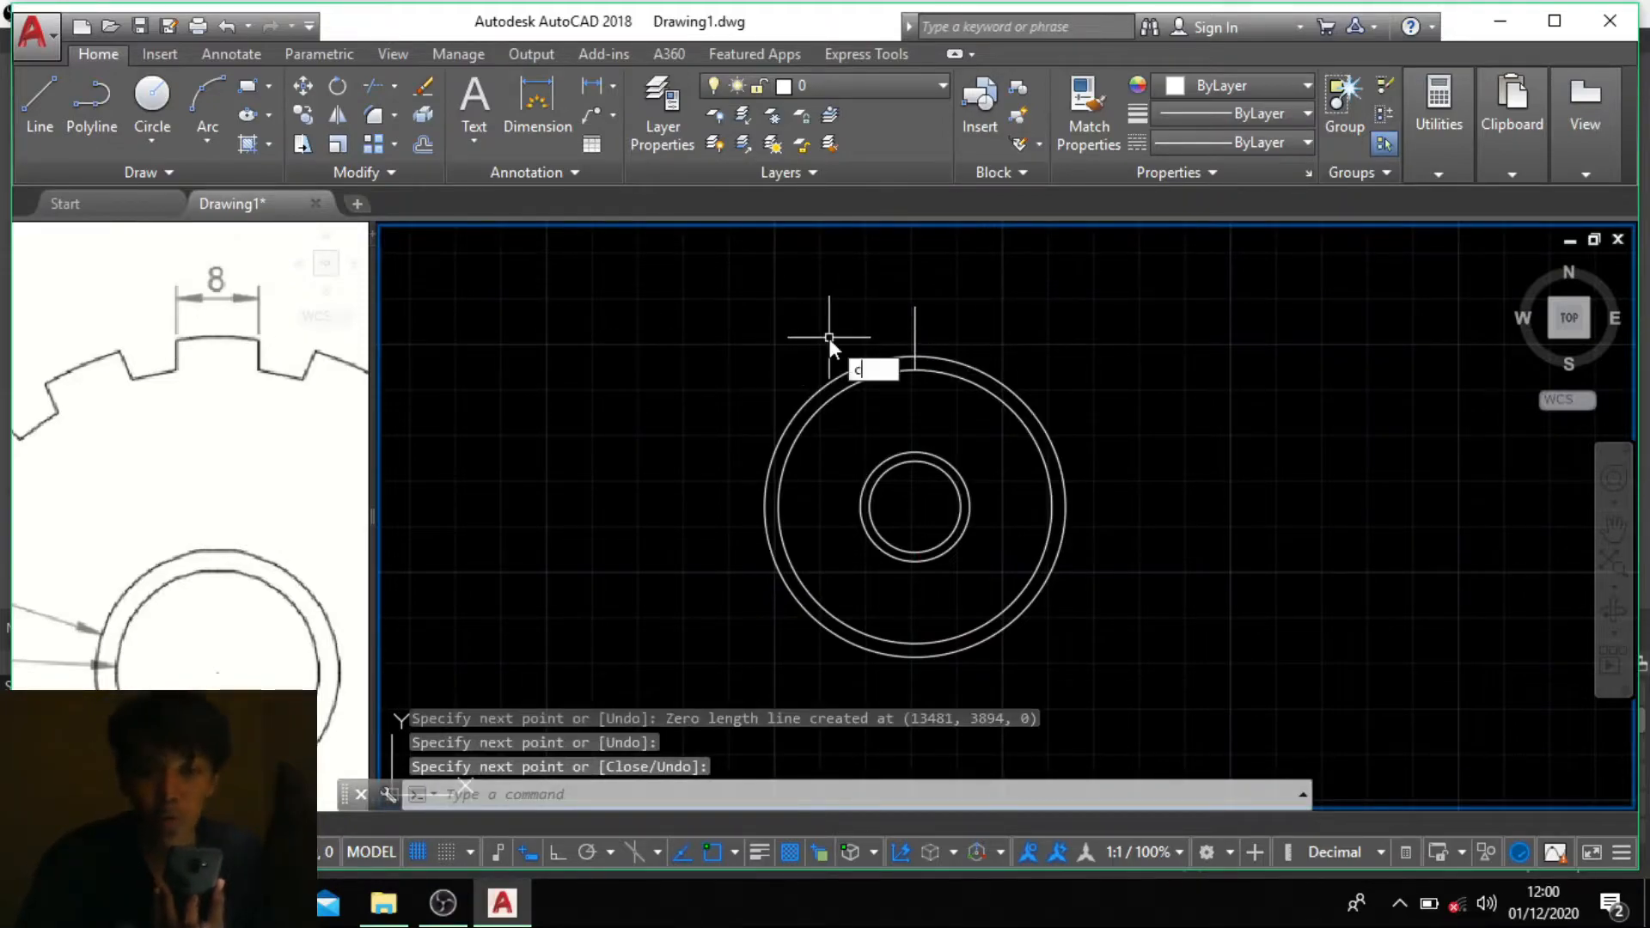
text(o)
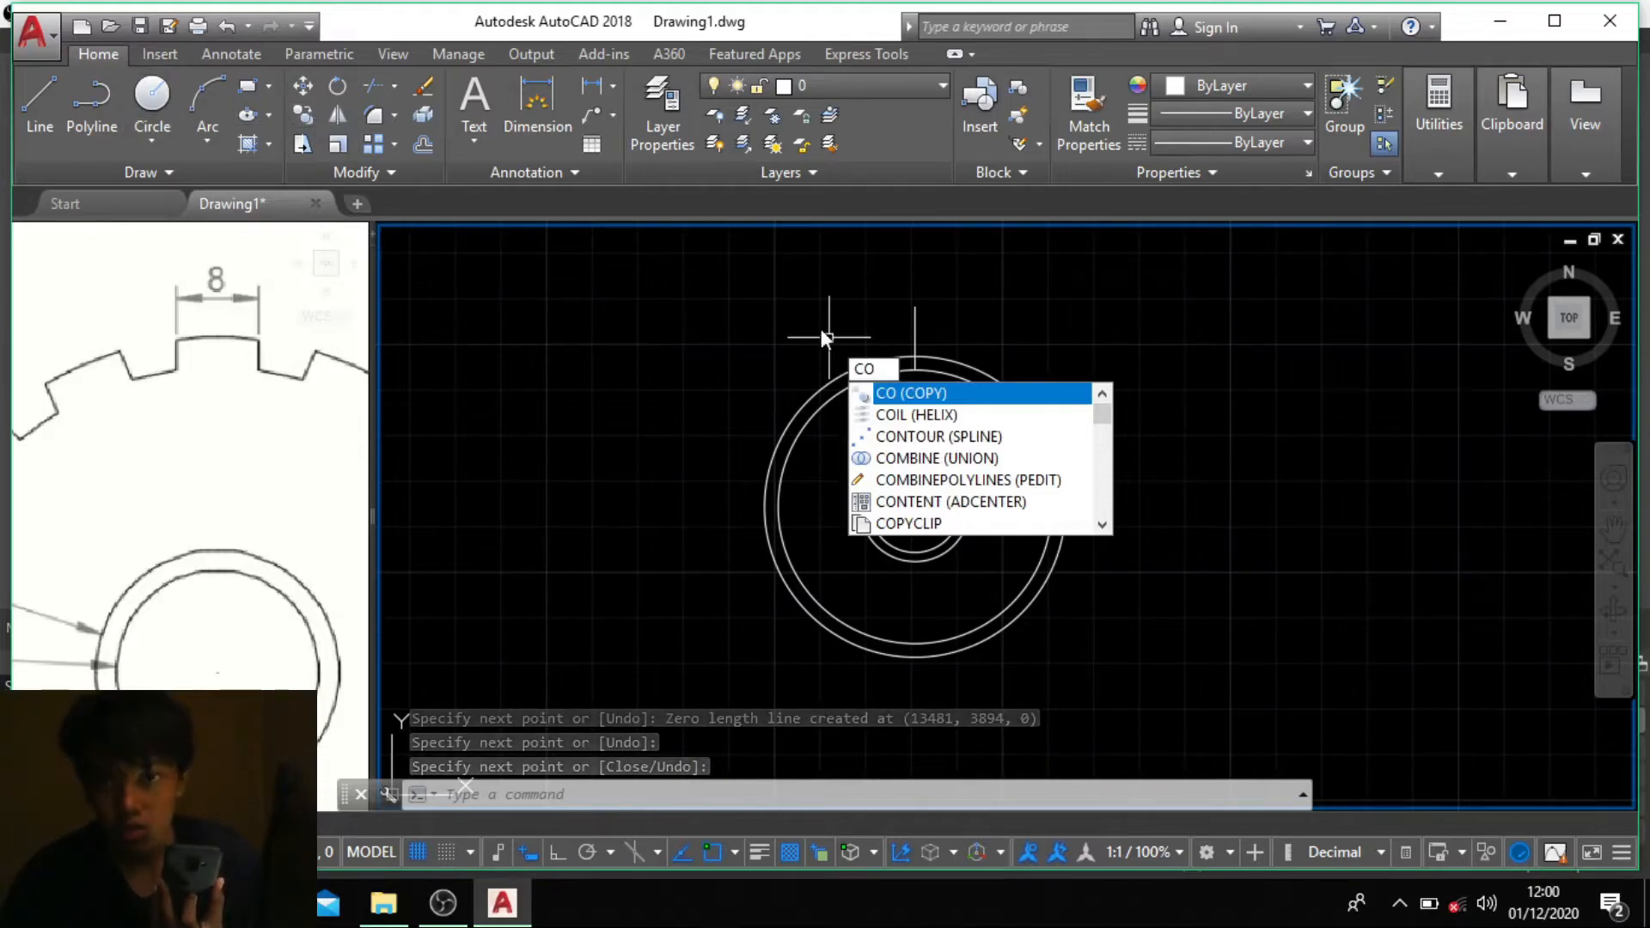
key(Return)
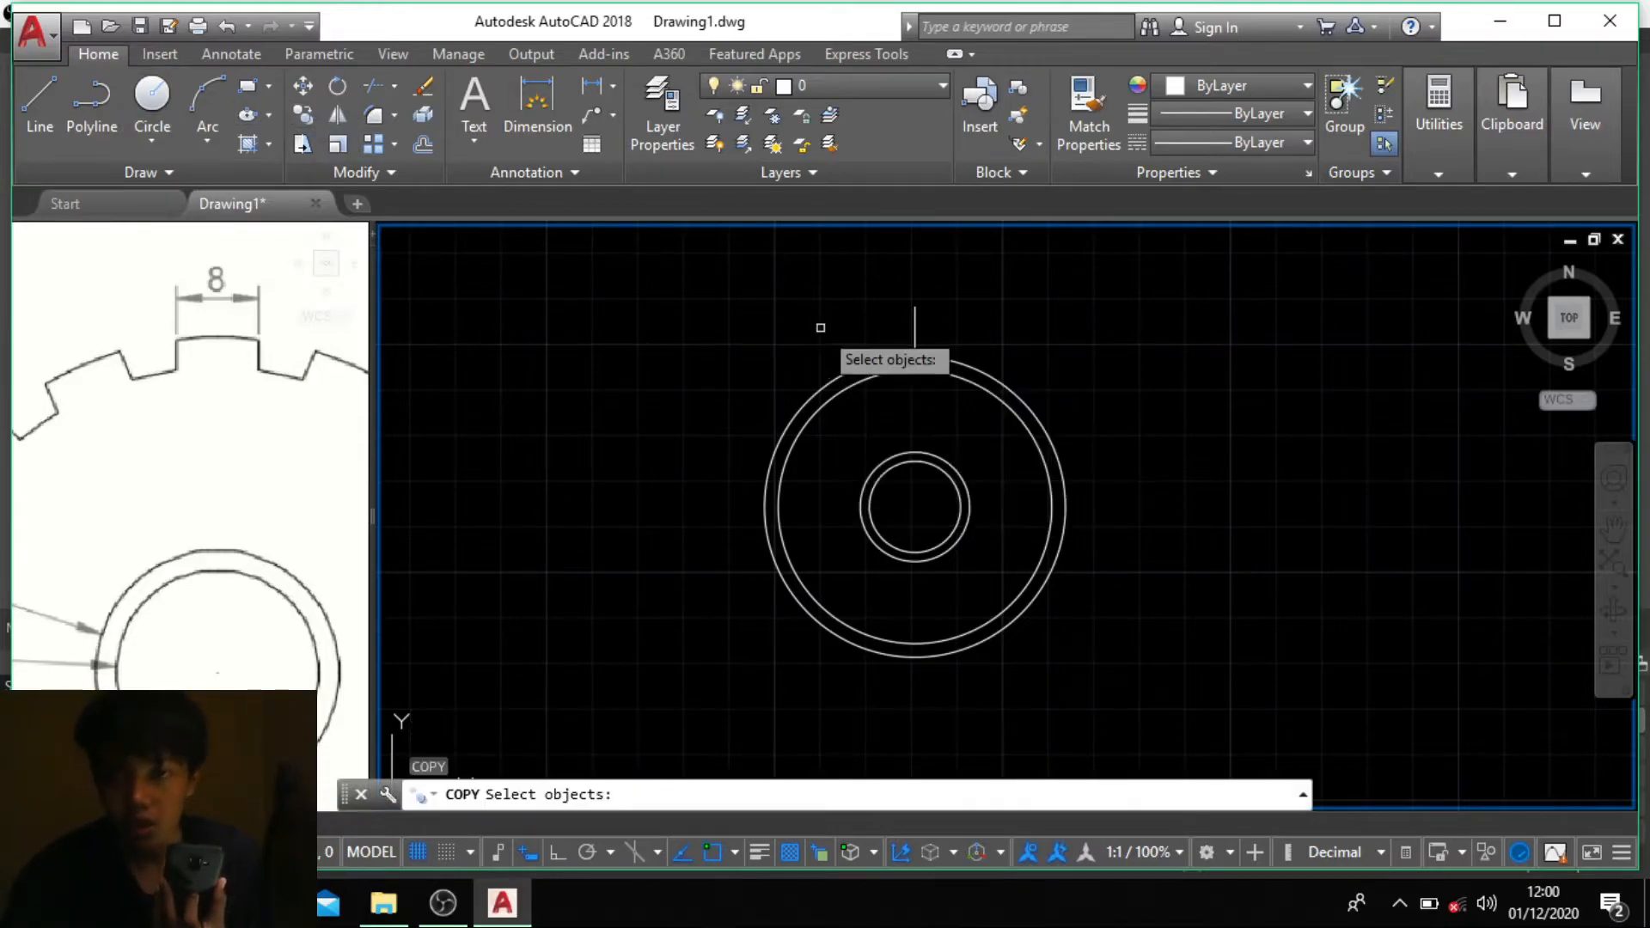
click(912, 316)
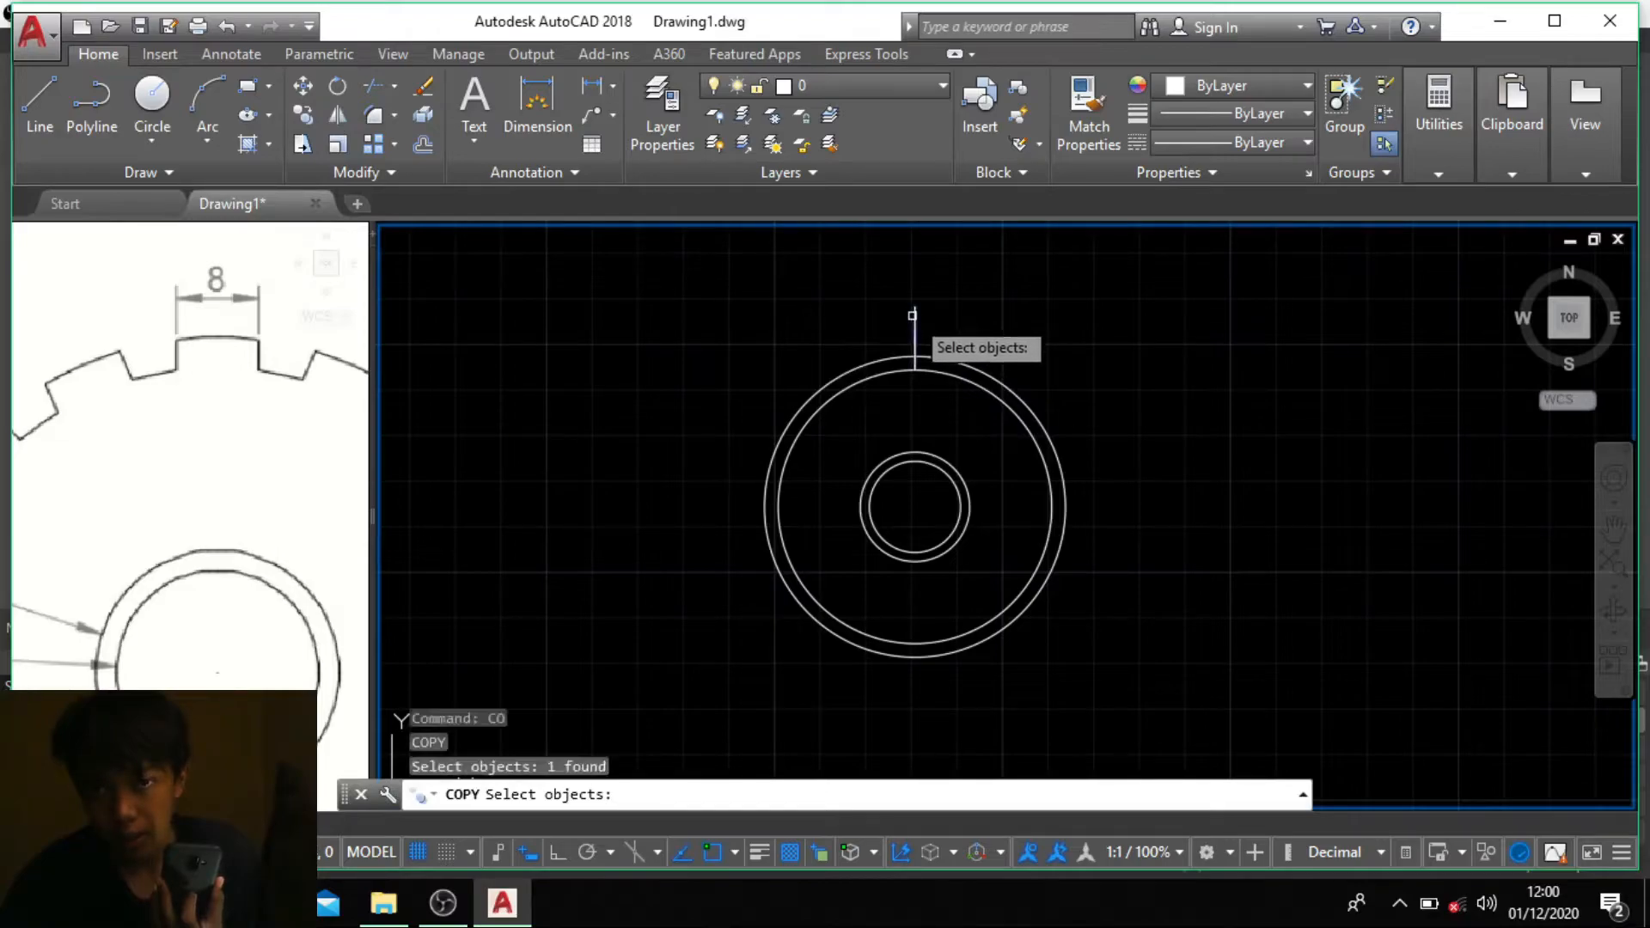
key(Return)
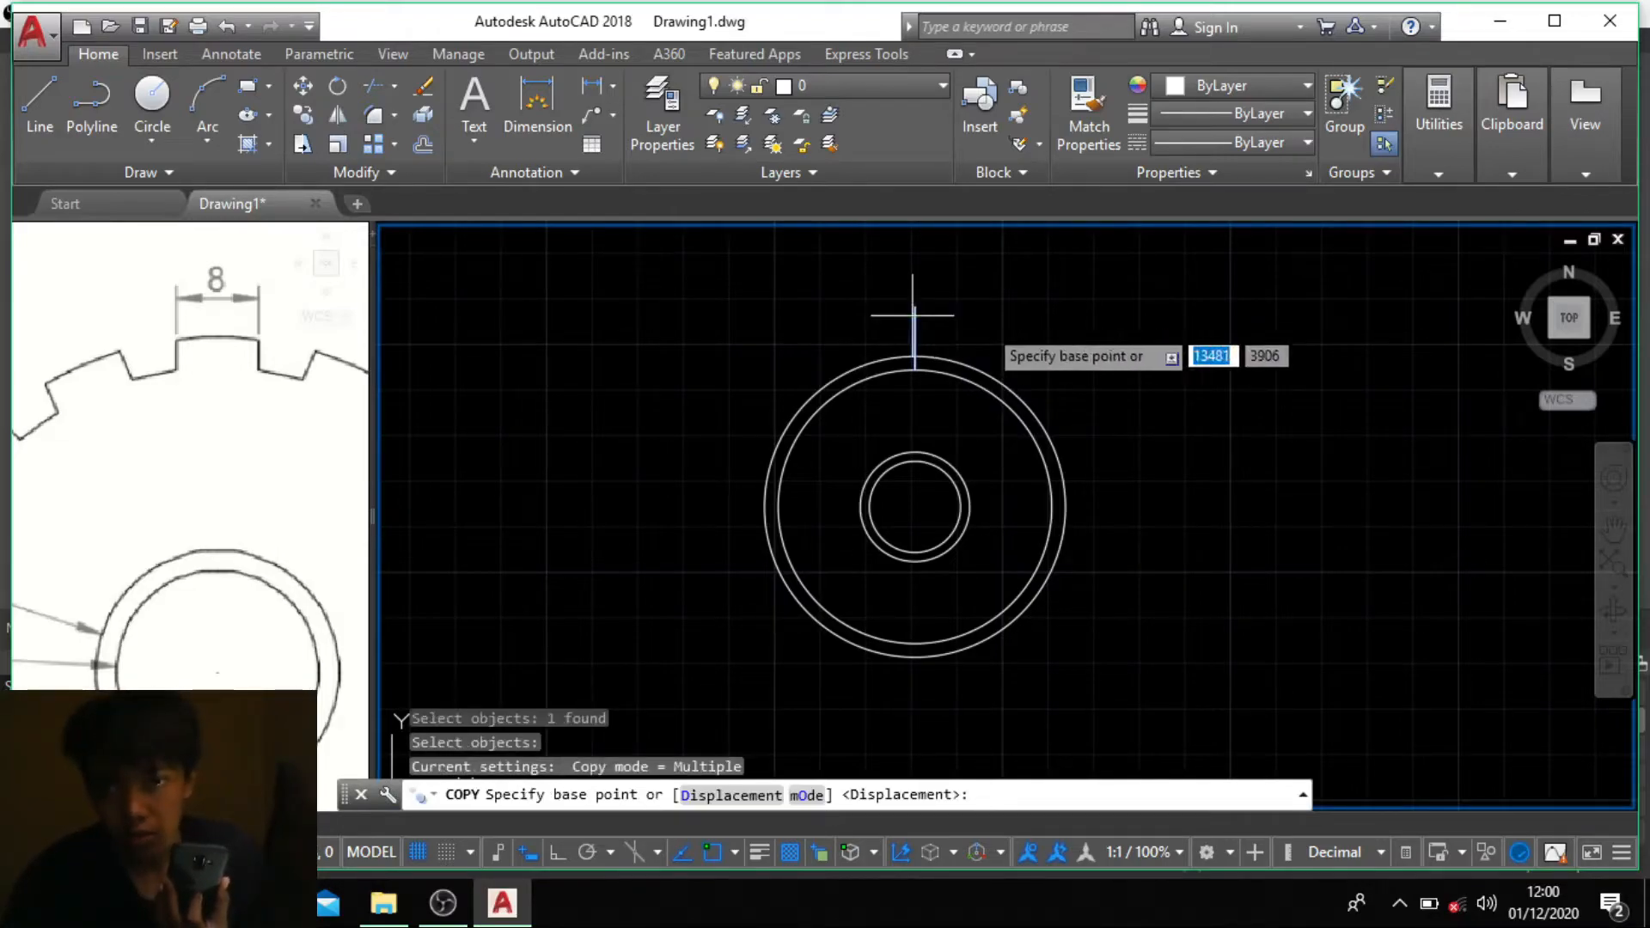
click(912, 308)
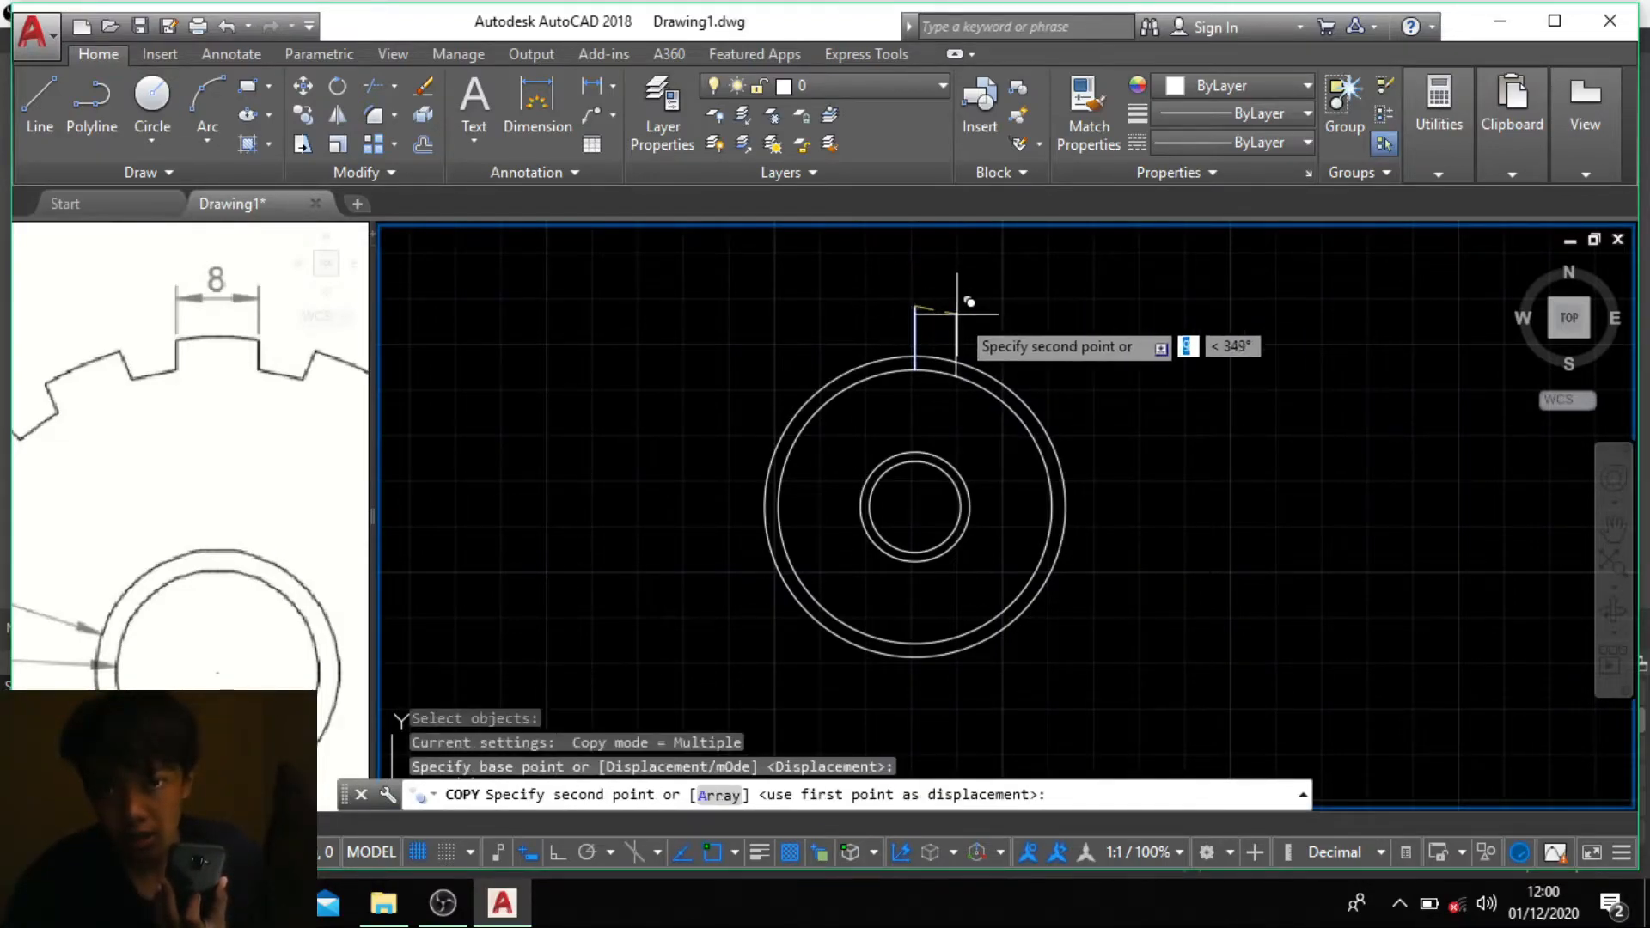
key(F8)
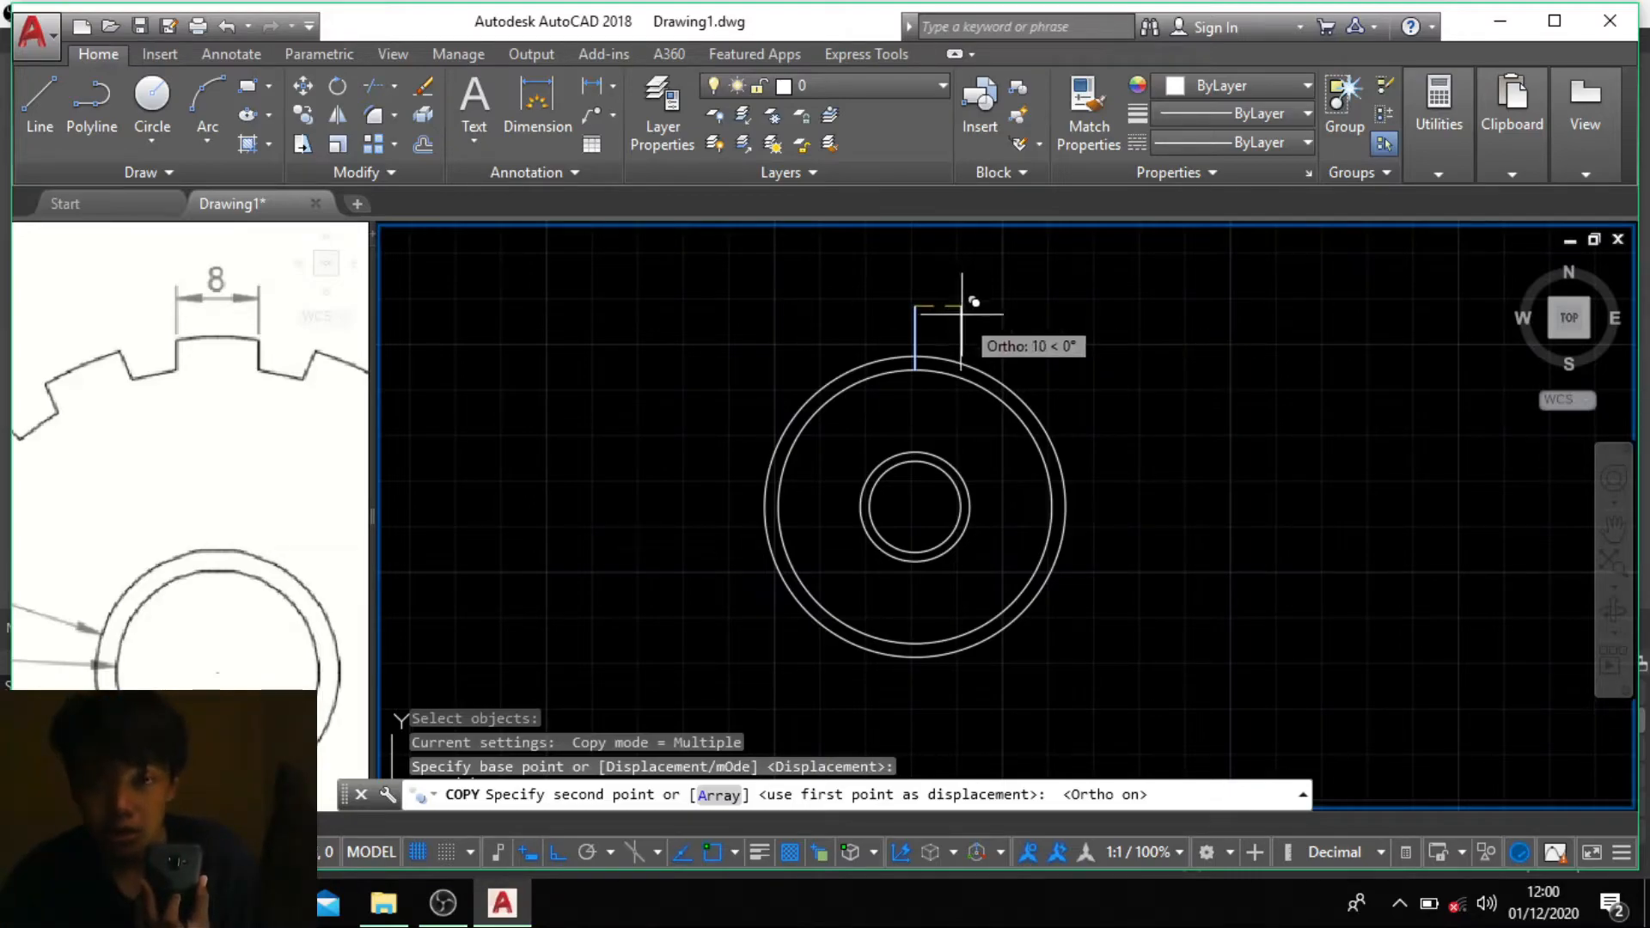
text(4)
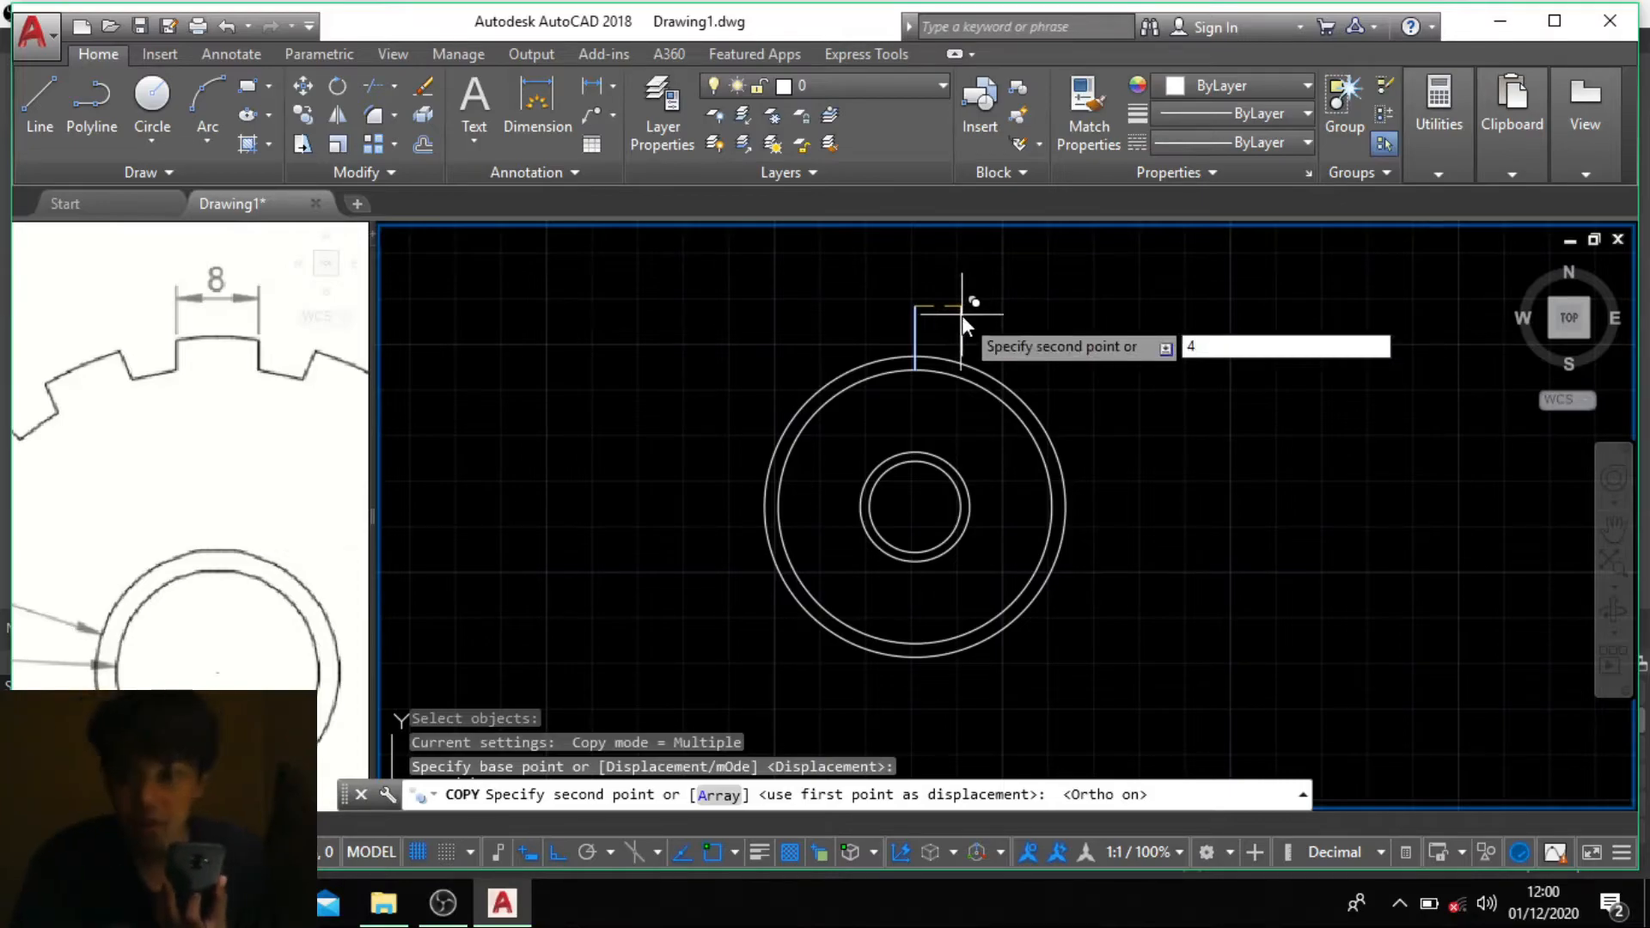
key(Return)
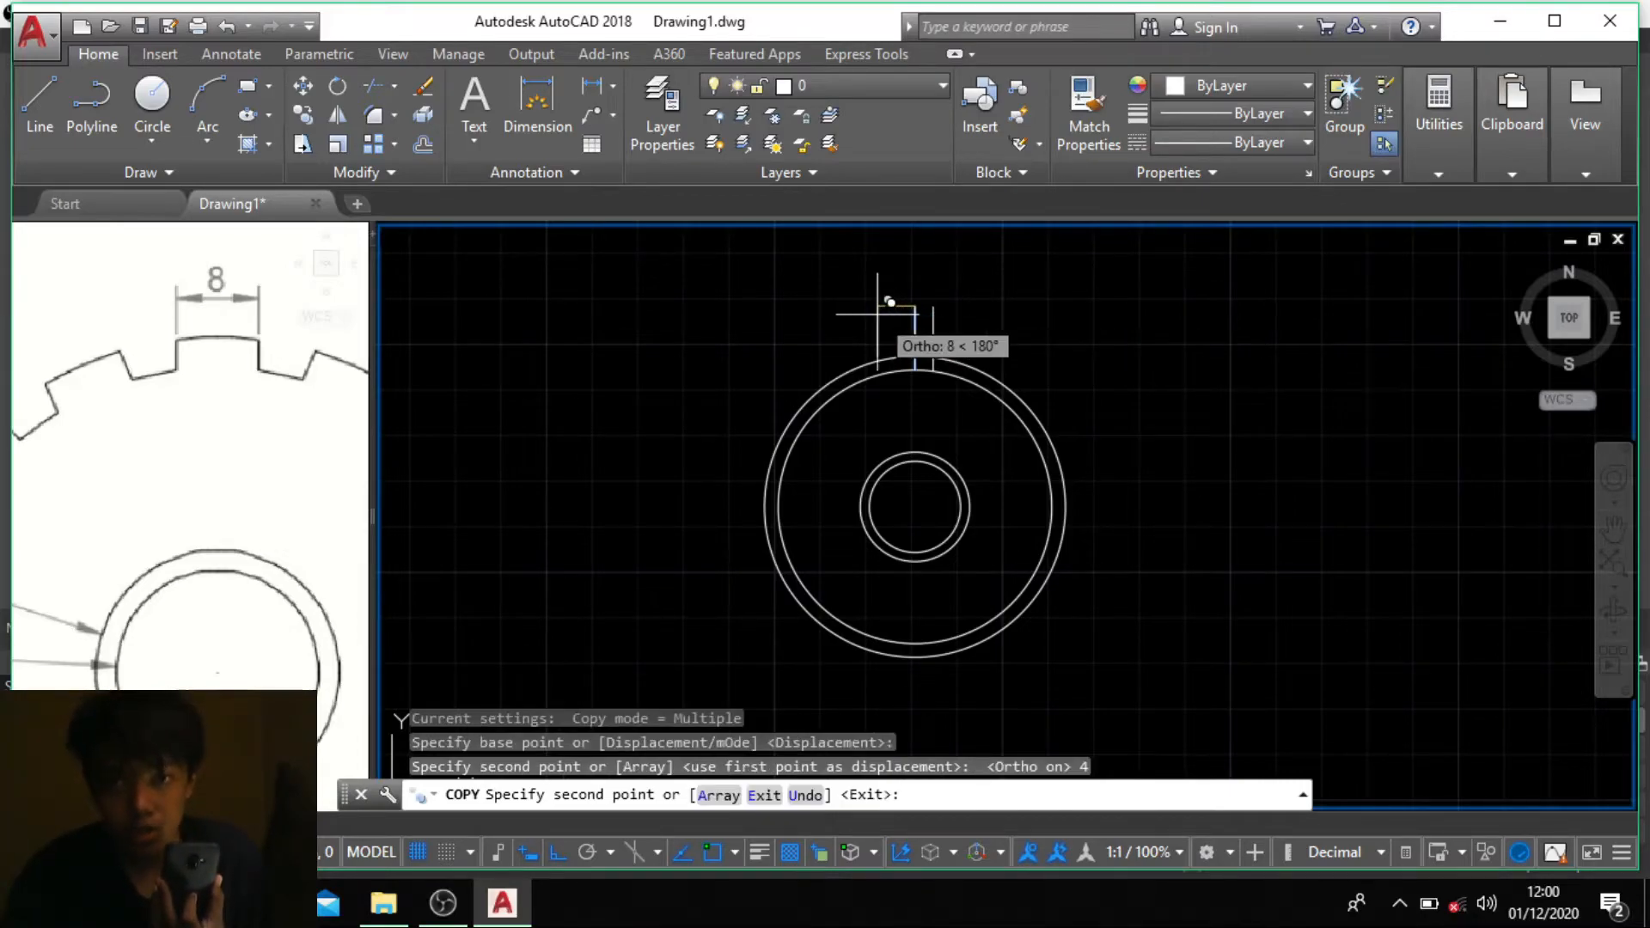
text(4)
key(Return)
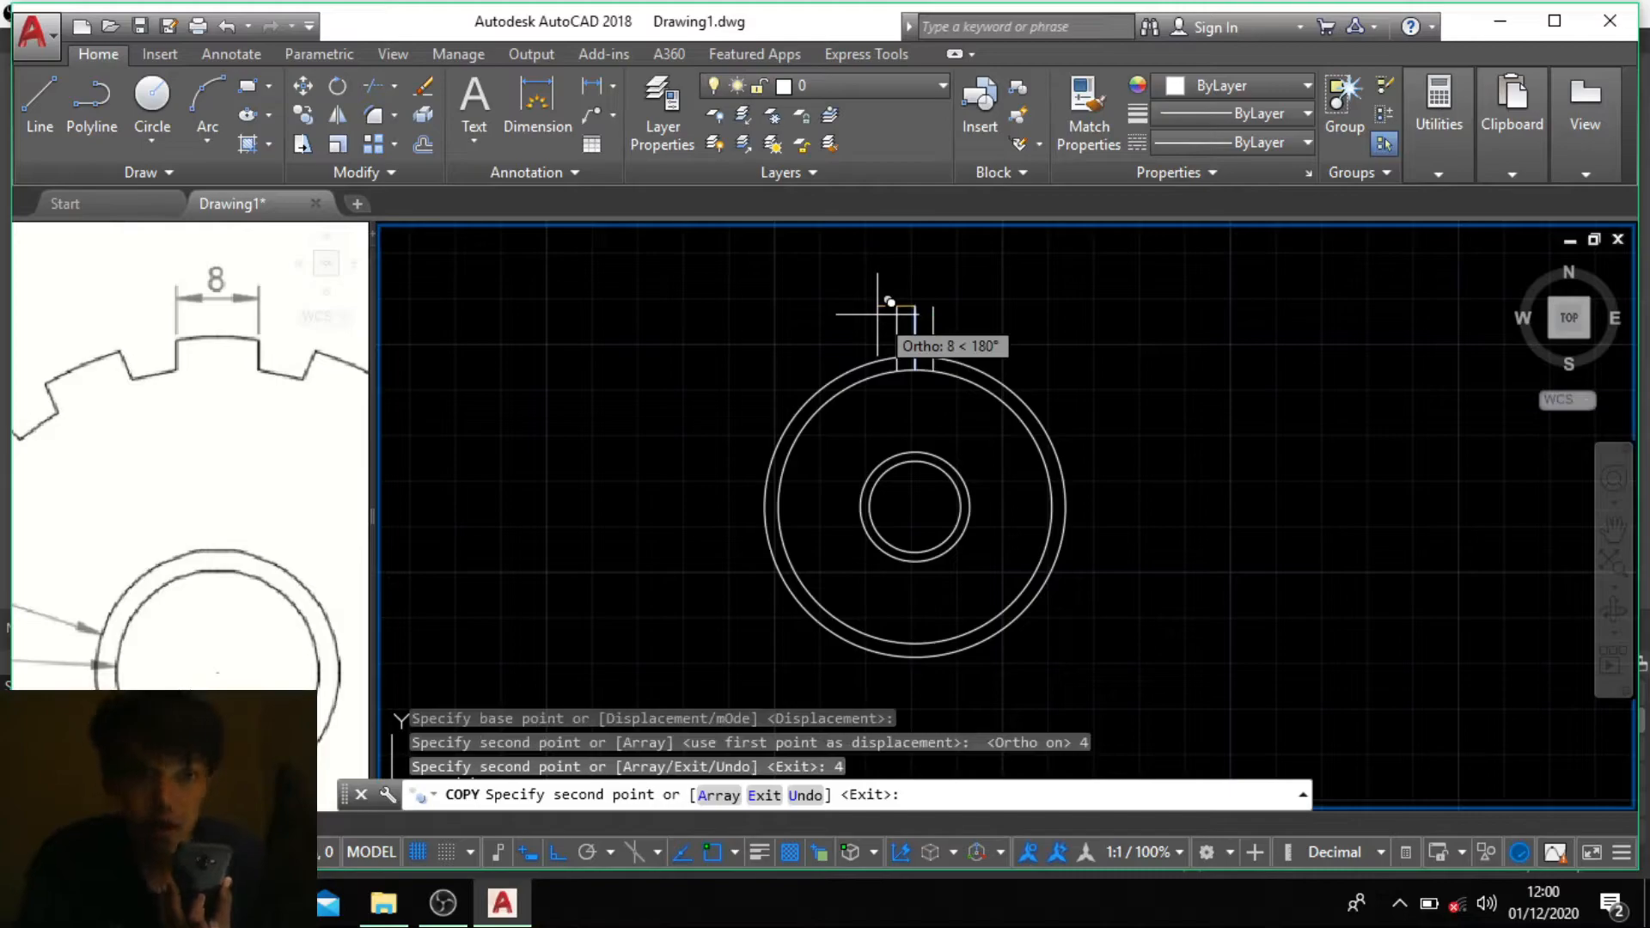
key(Return)
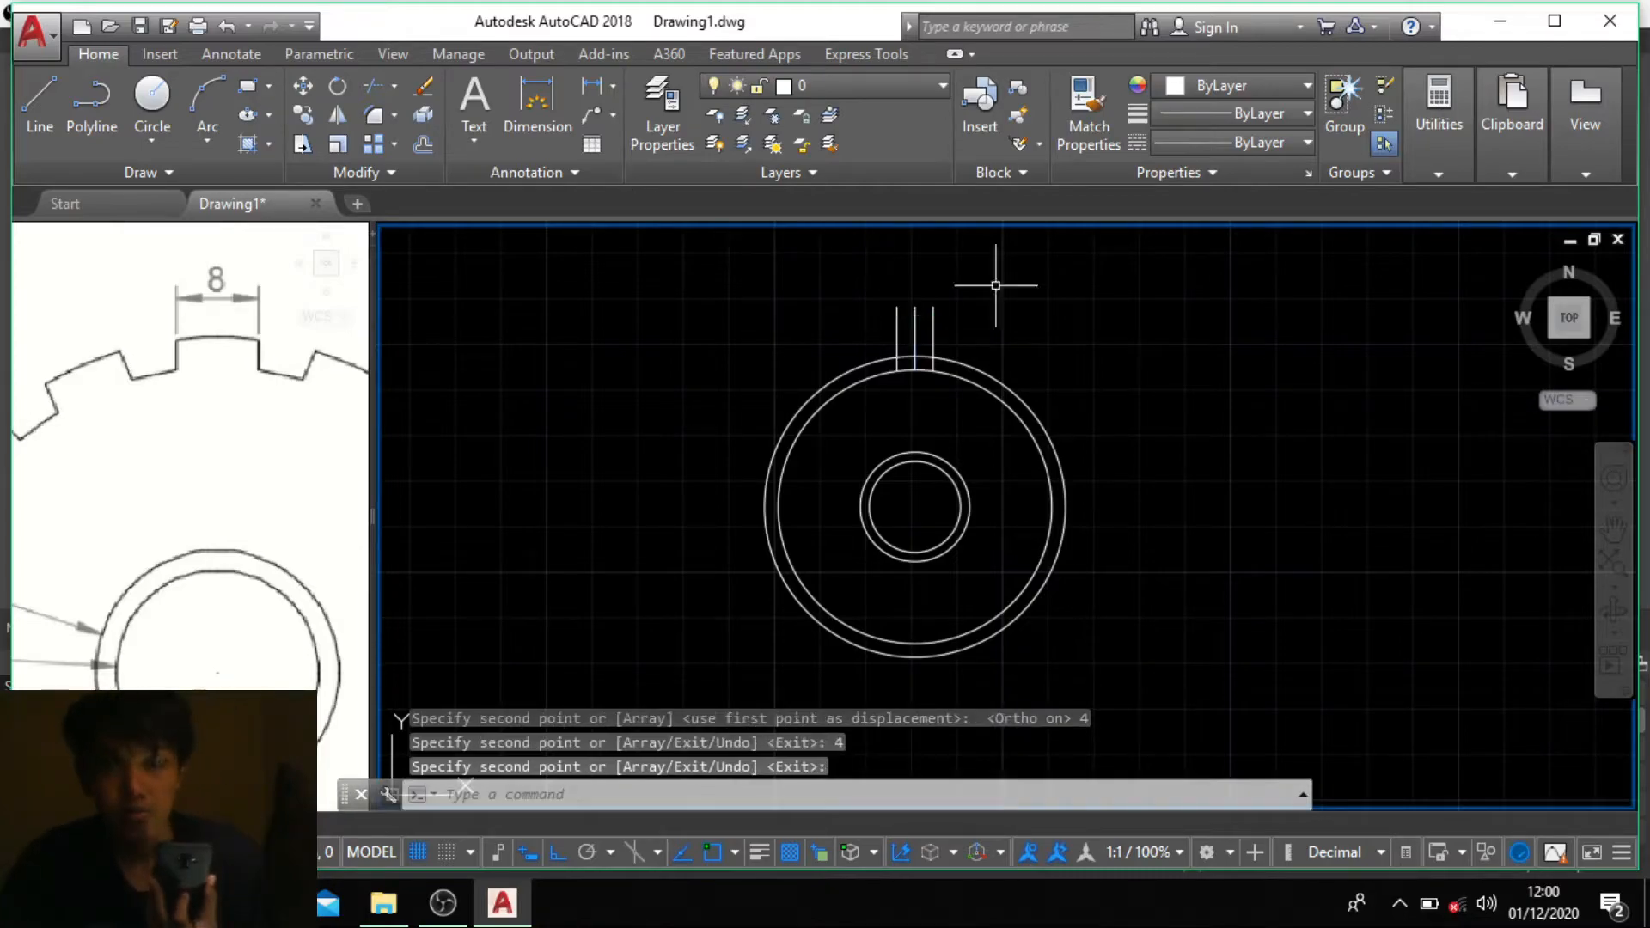
Step: Move the three vertical lines straight down so that they cross both large circles
text(M)
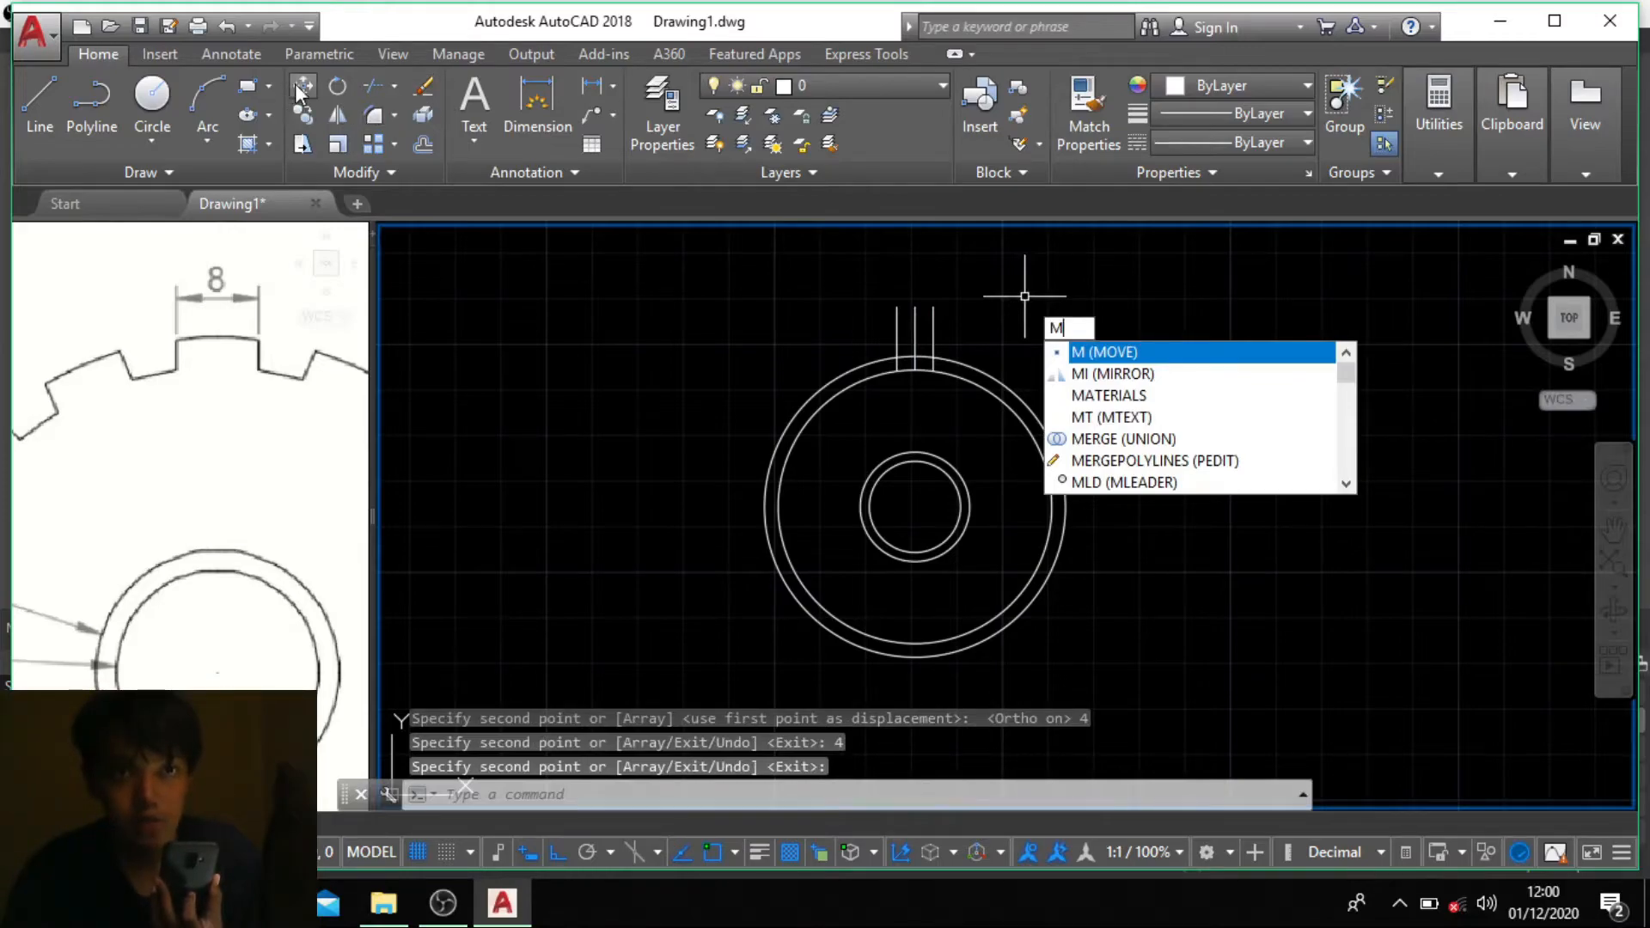
key(Return)
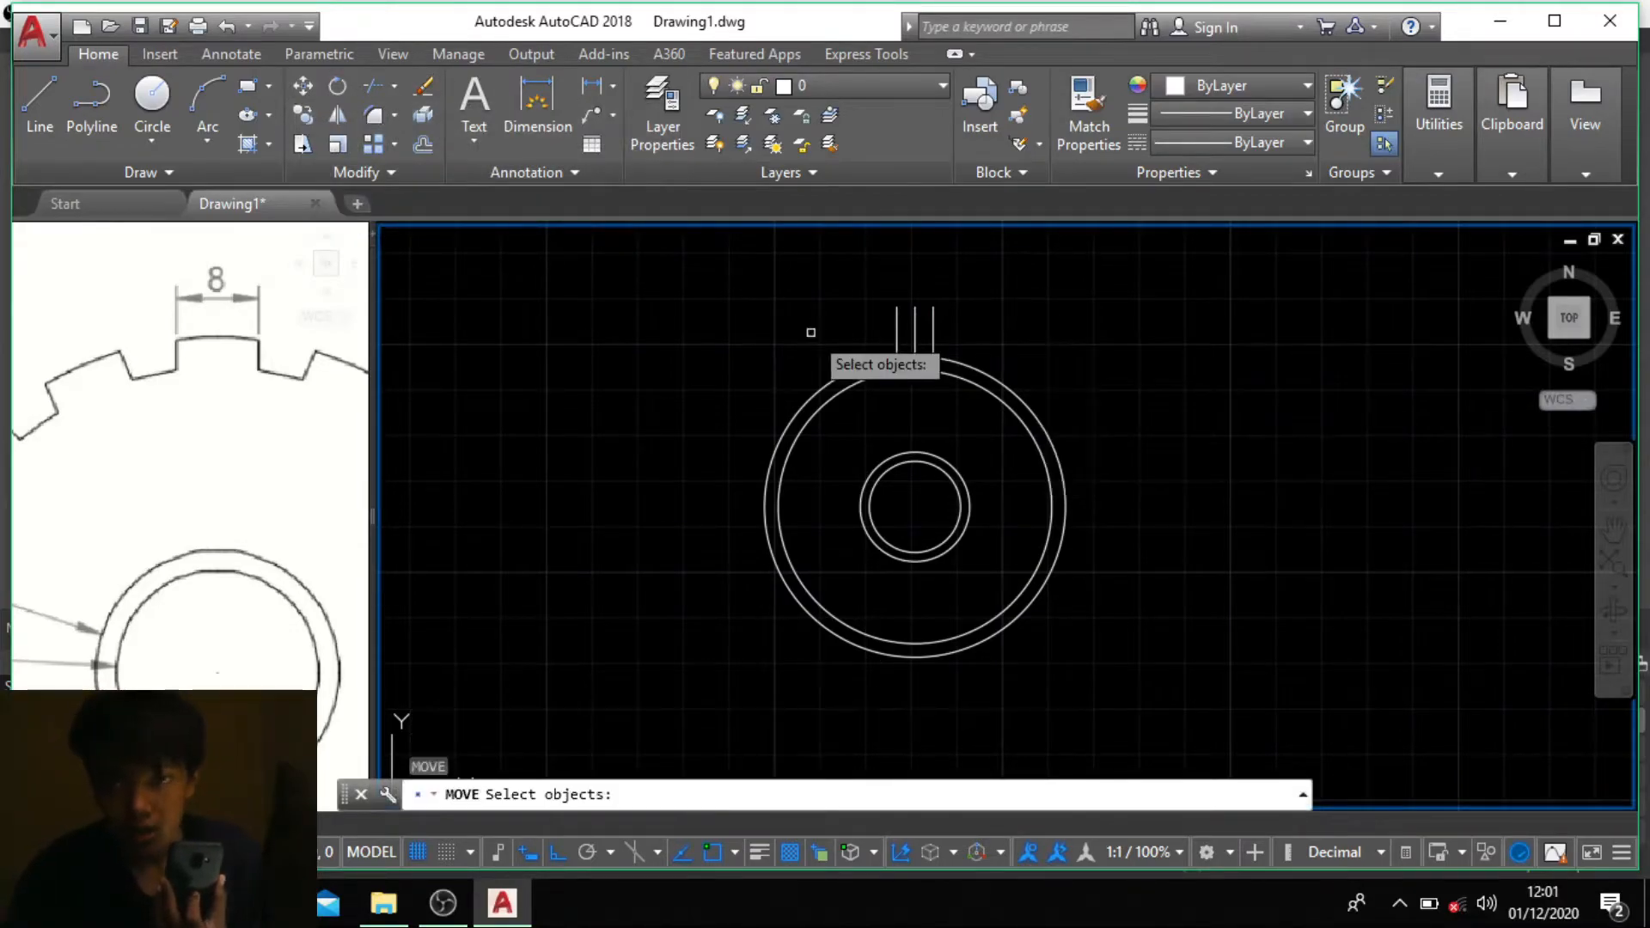
click(1035, 348)
click(849, 303)
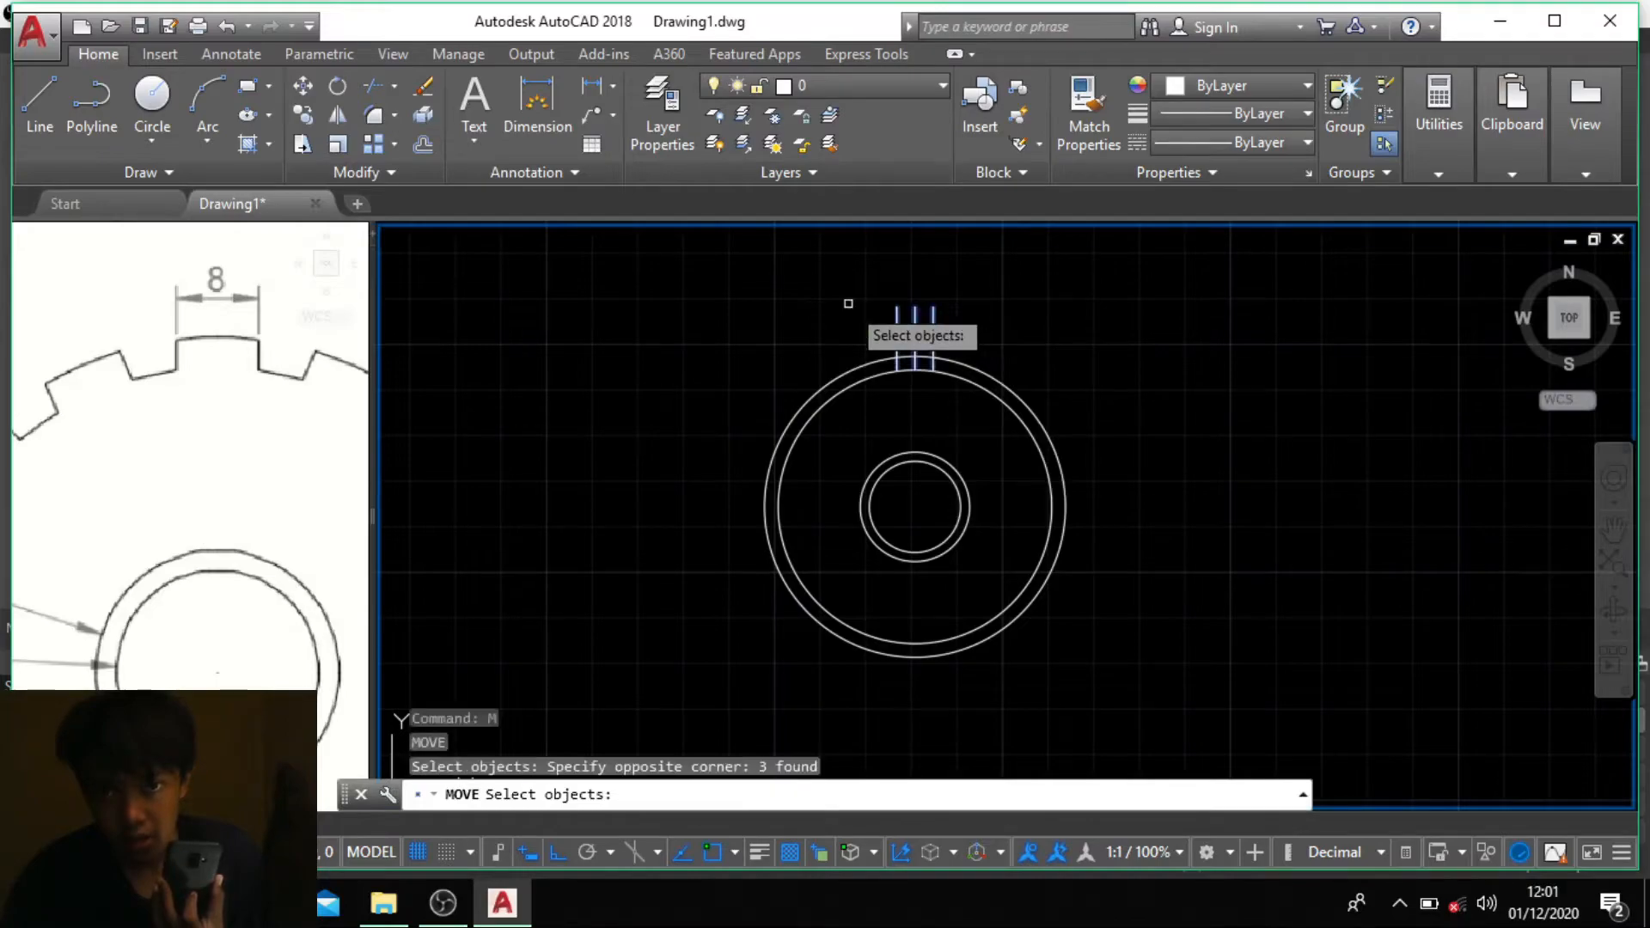
key(Return)
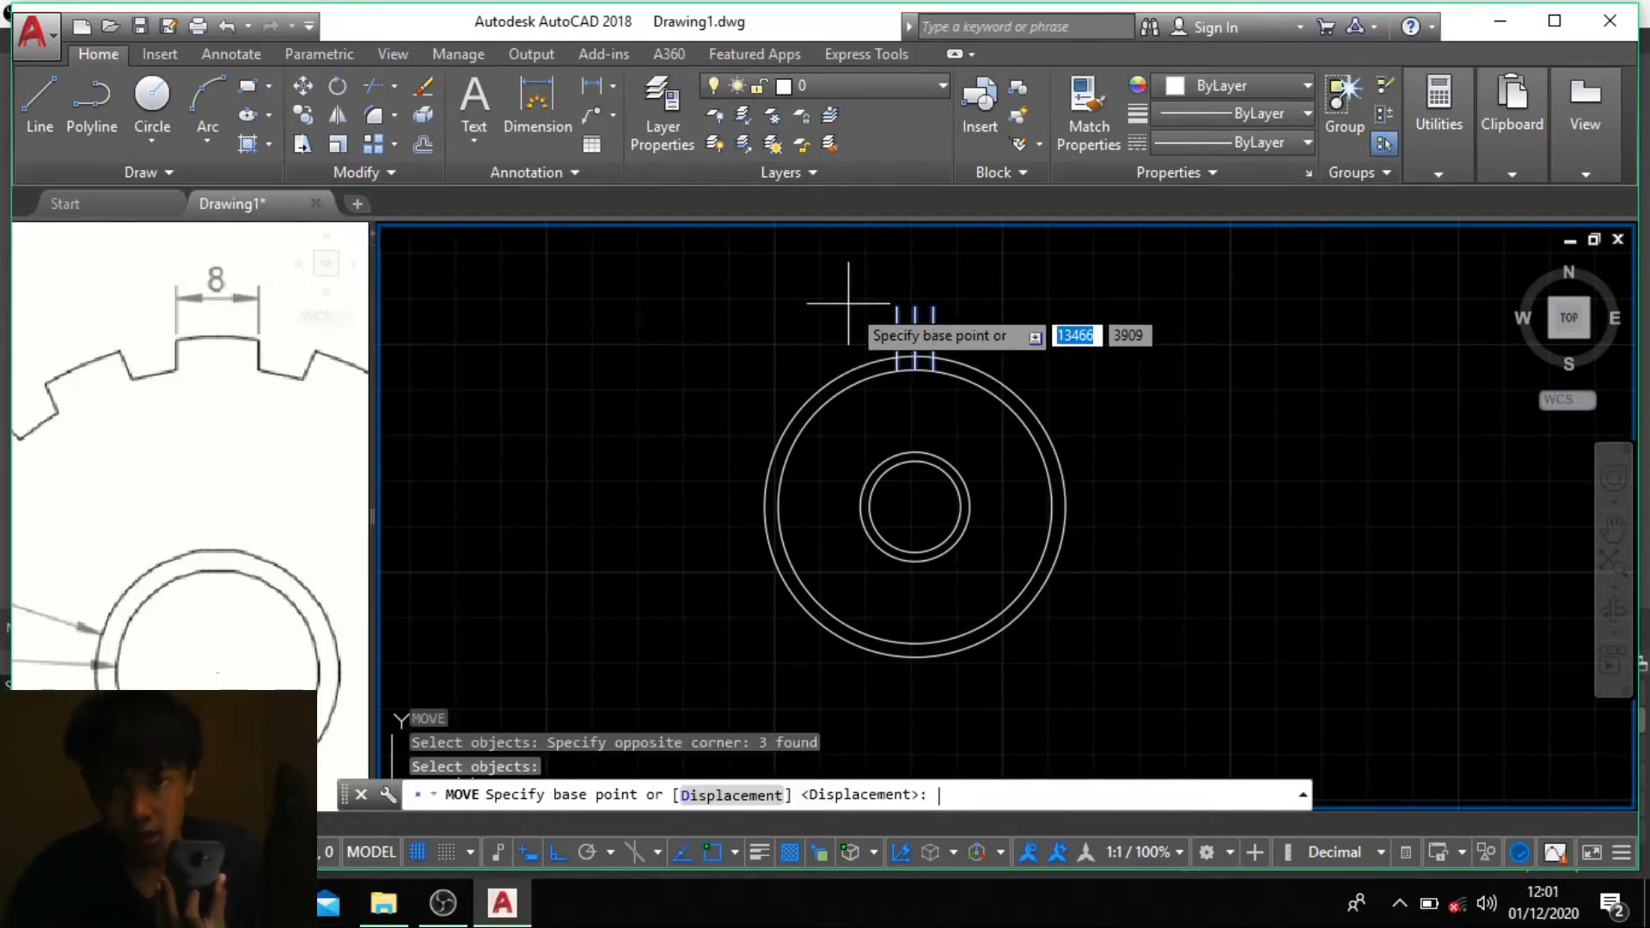
click(976, 319)
click(976, 344)
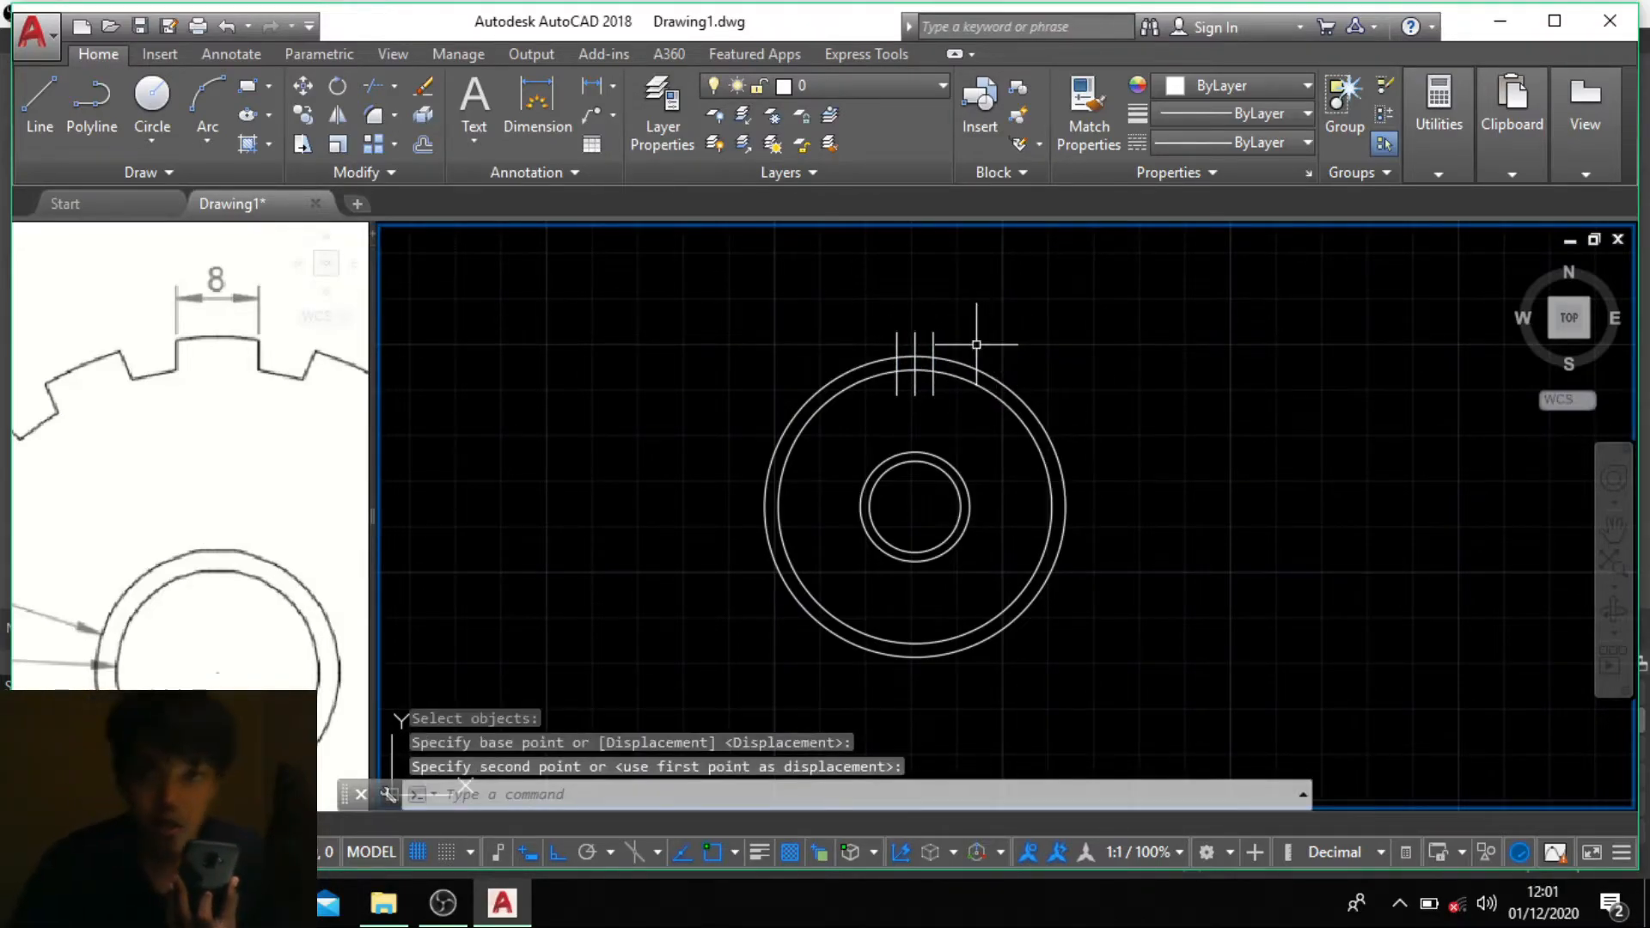
Step: Trim the three vertical lines to the band between the two large circles and trim away the outer circle beyond the tooth
scroll(922, 372, up, 2)
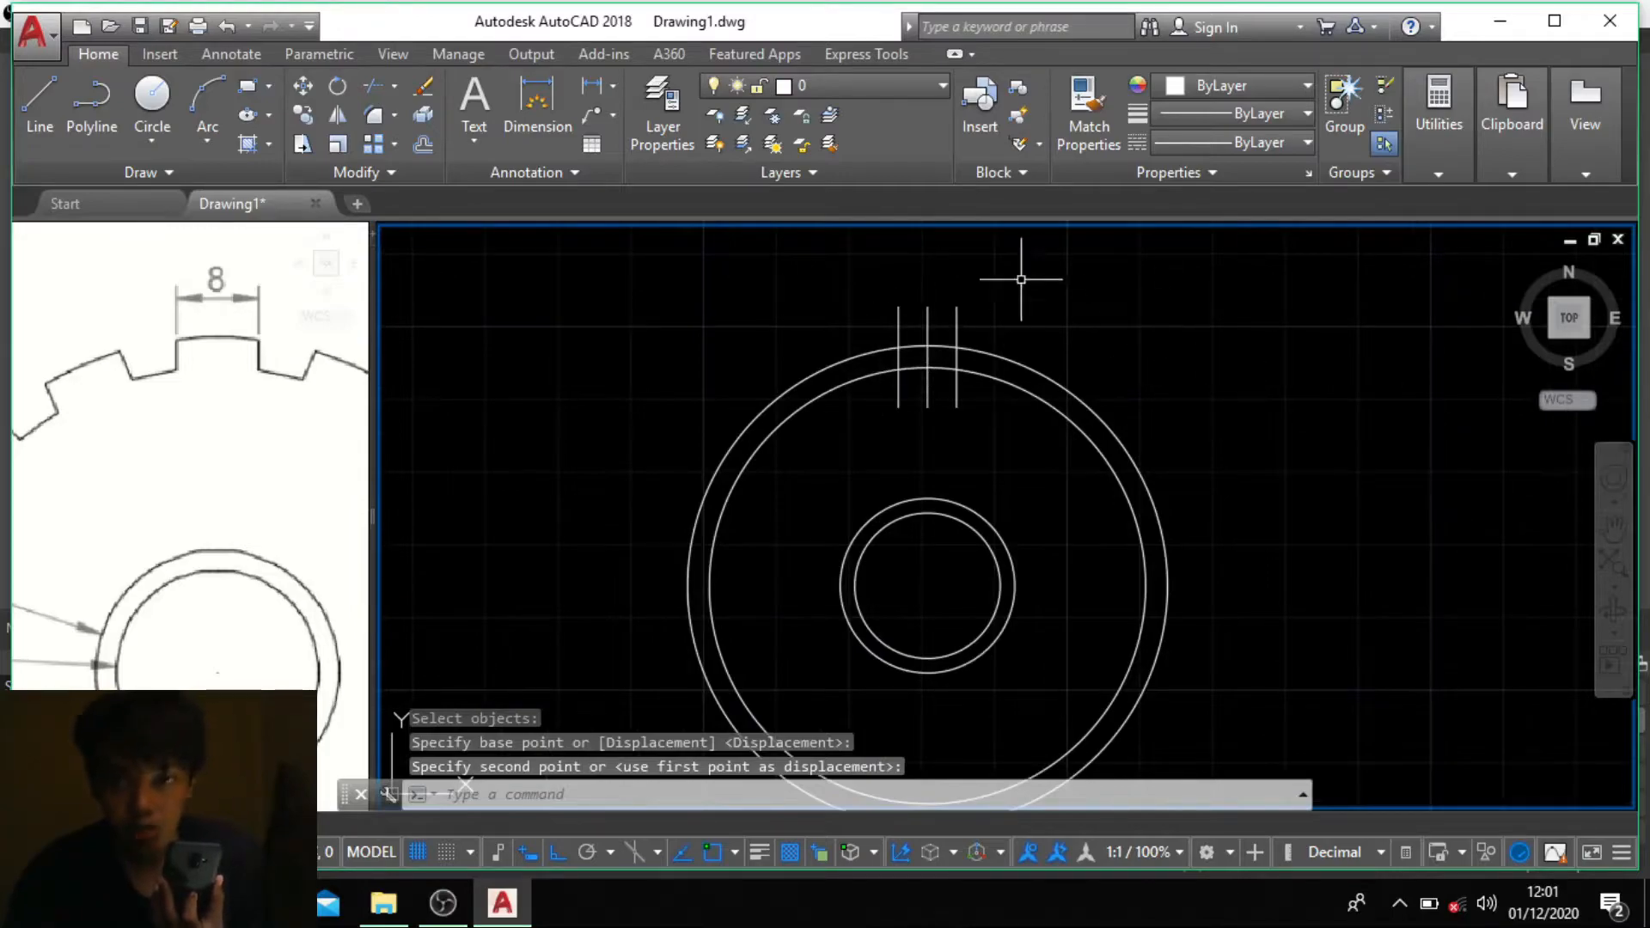
middle_click(930, 366)
middle_click(930, 367)
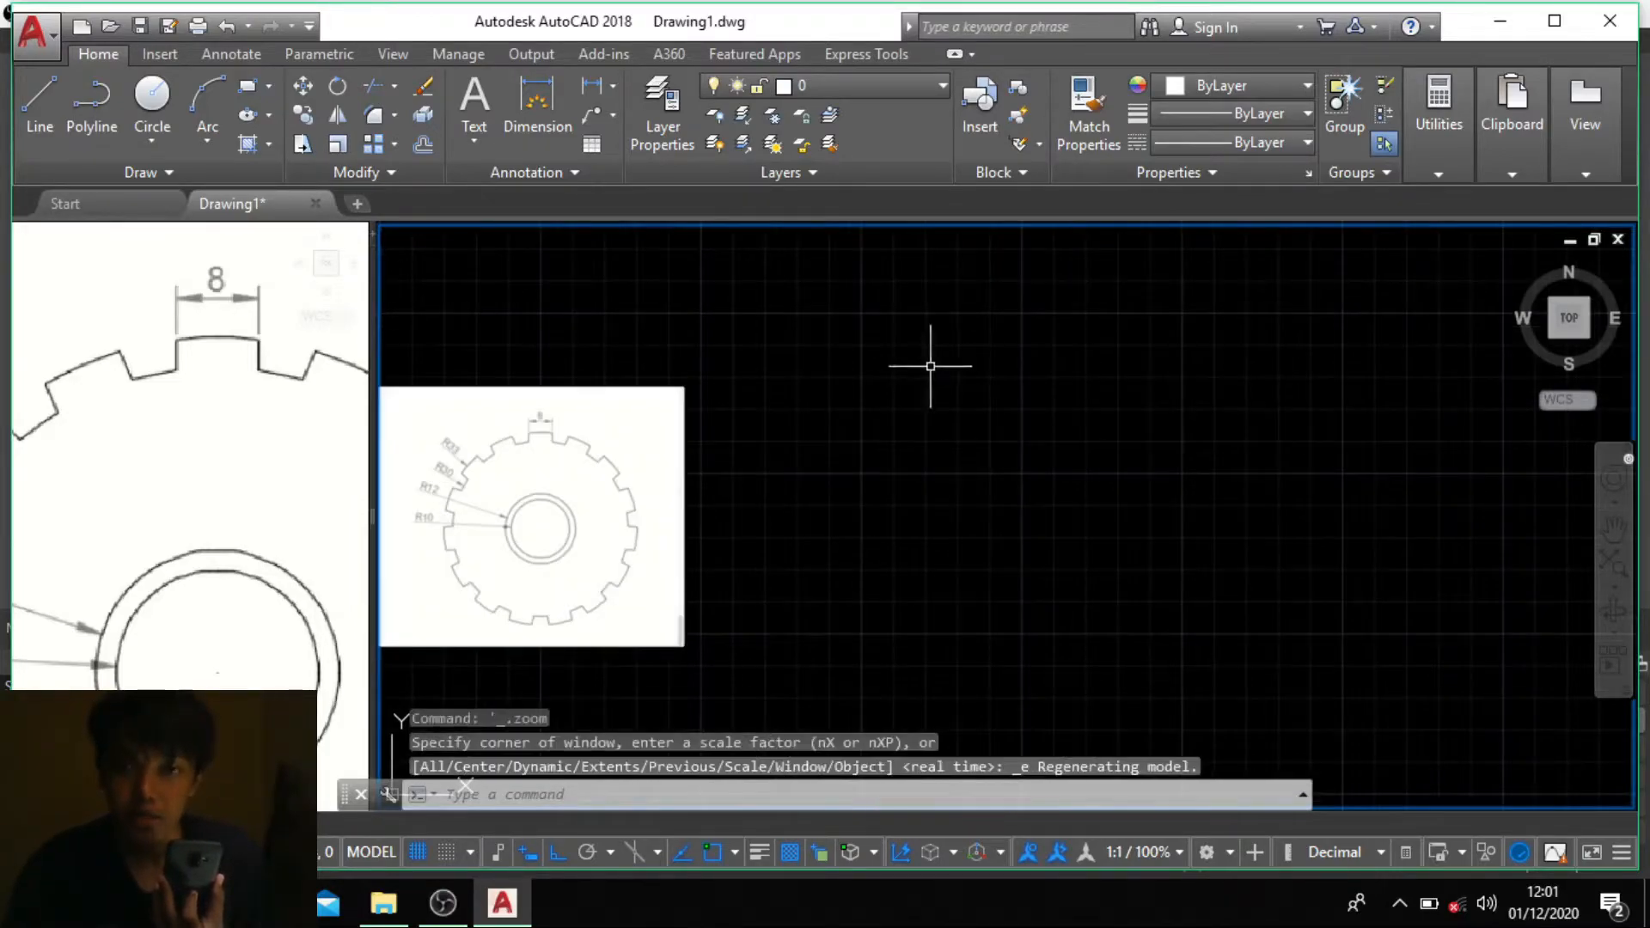
scroll(792, 467, down, 5)
scroll(1006, 451, down, 4)
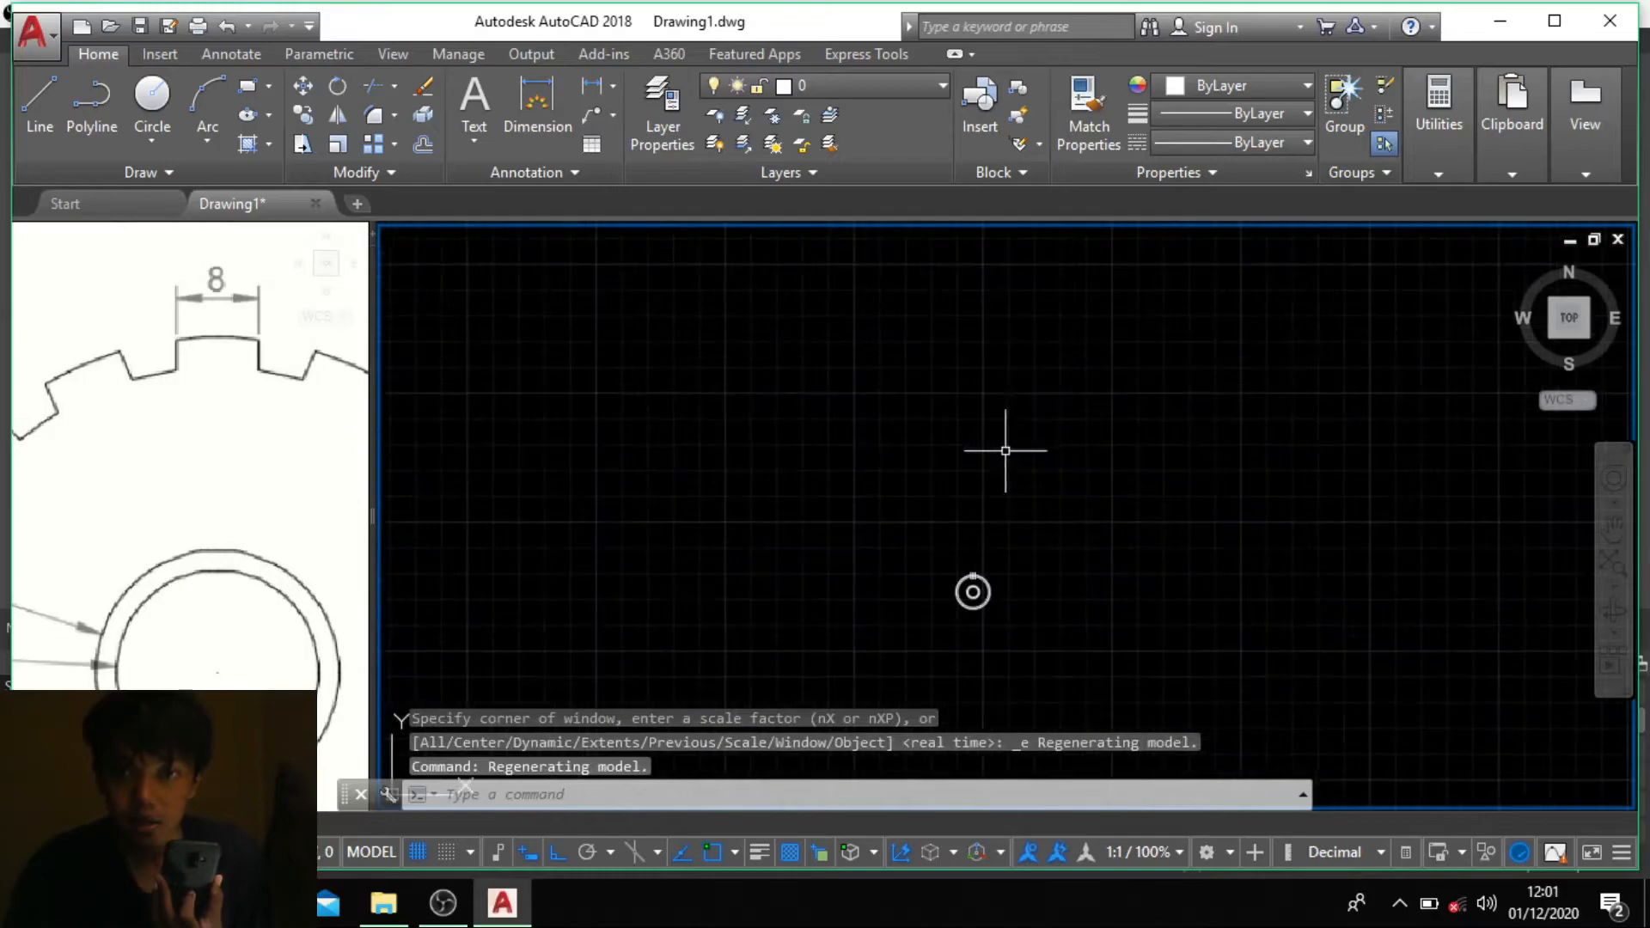
scroll(970, 488, up, 8)
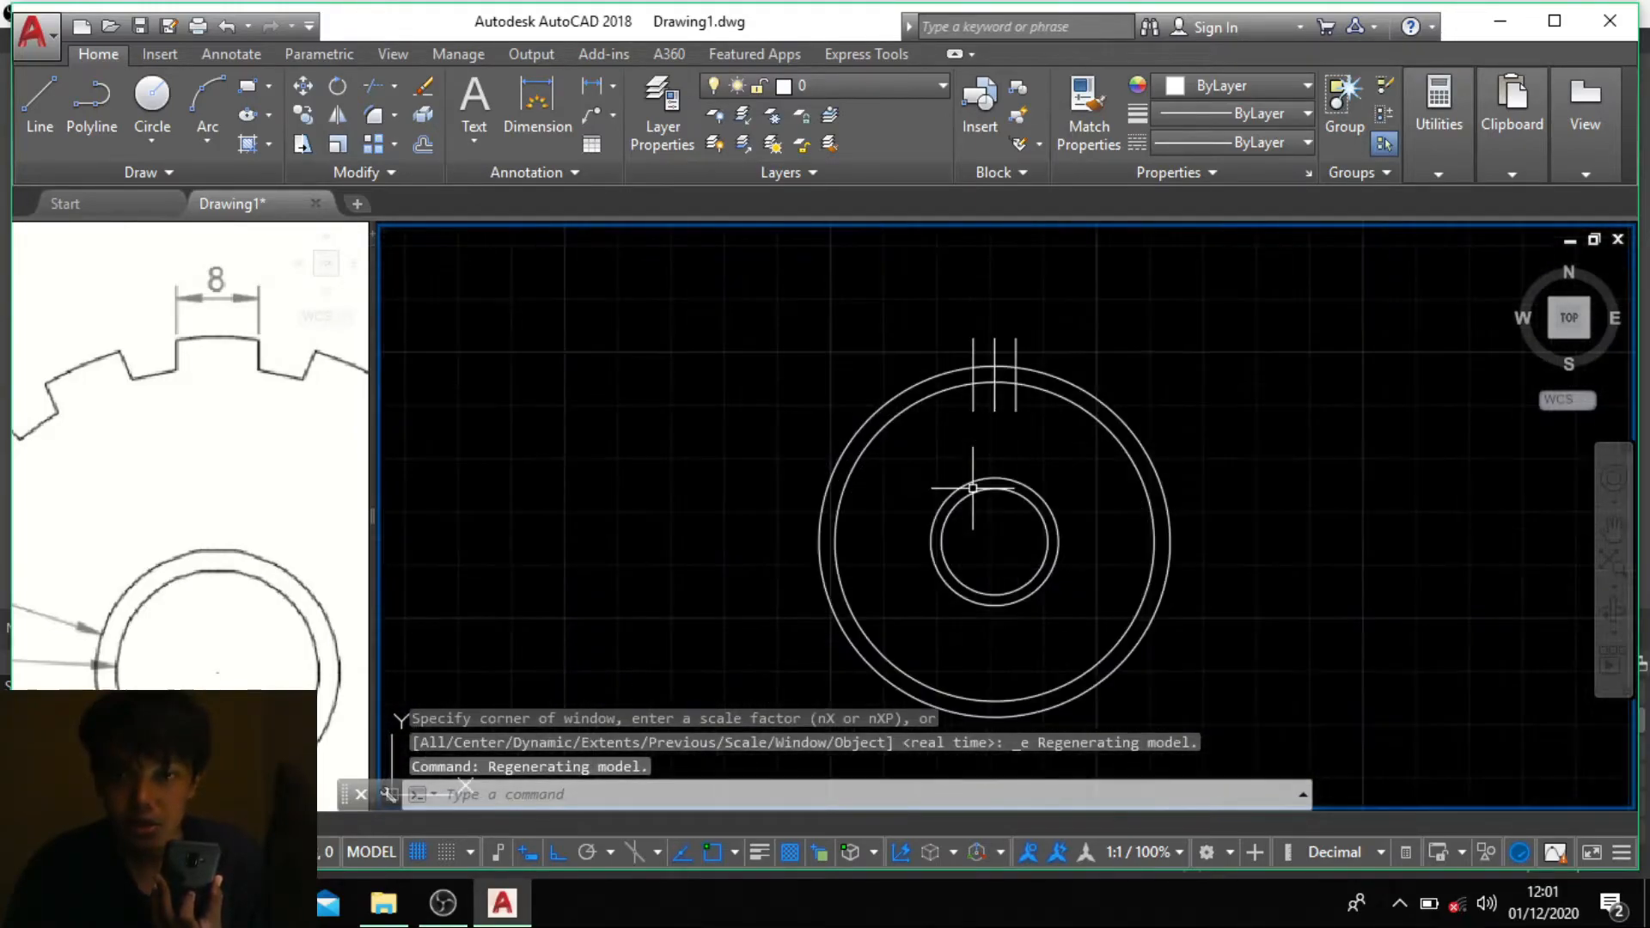
middle_drag(966, 481, 955, 450)
text(t)
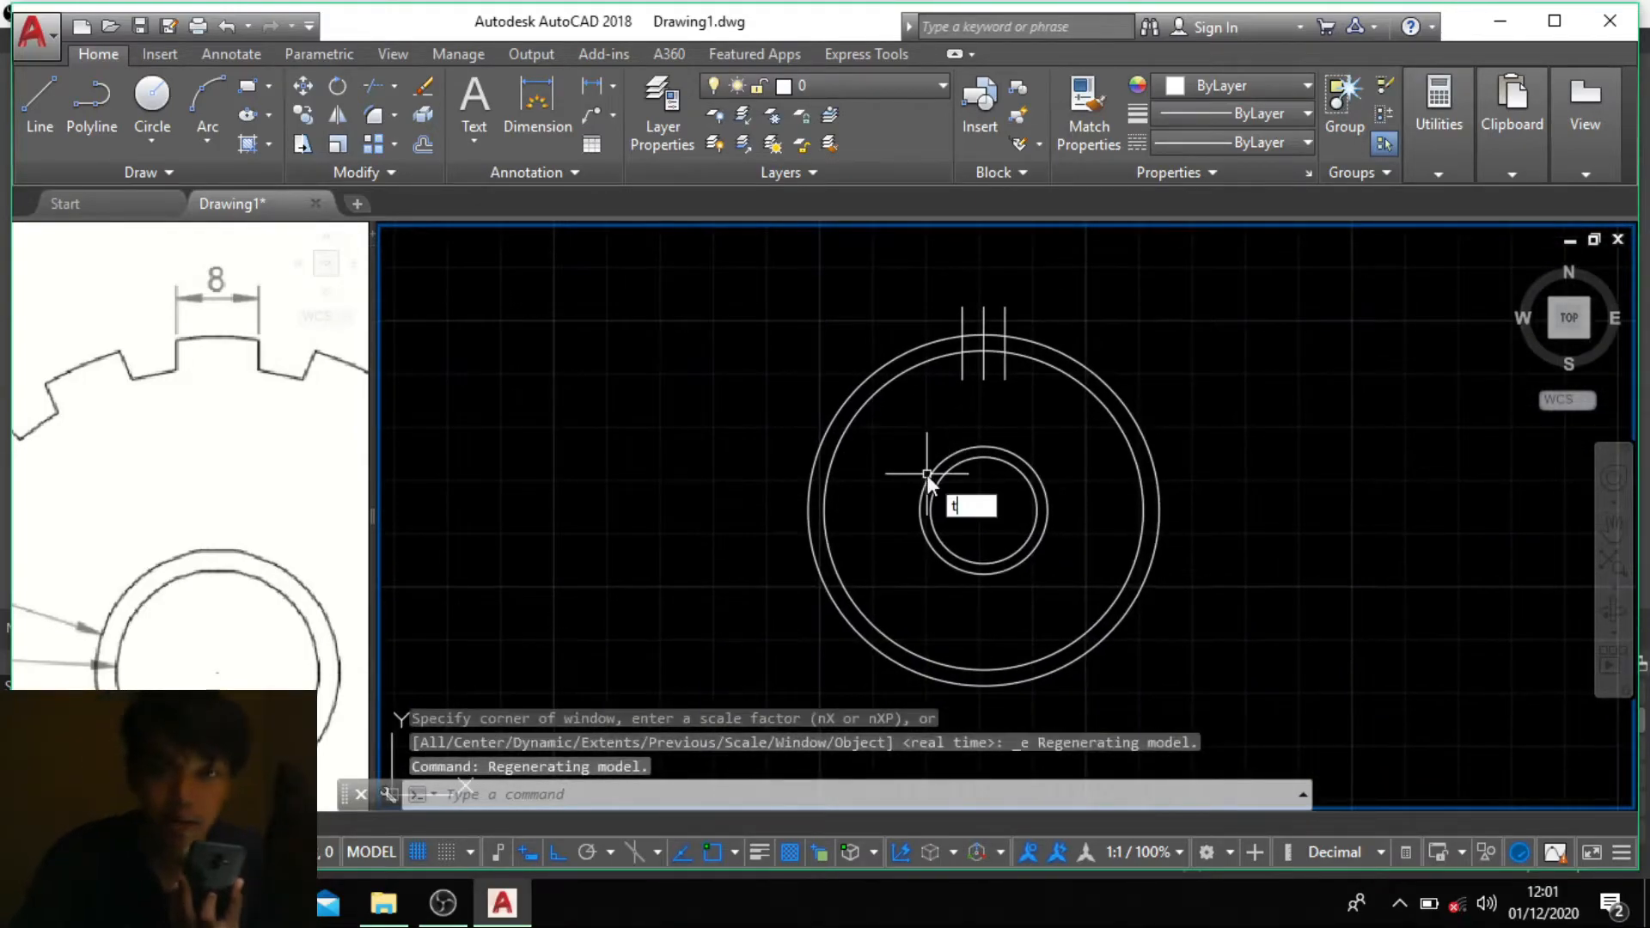
text(r)
key(Return)
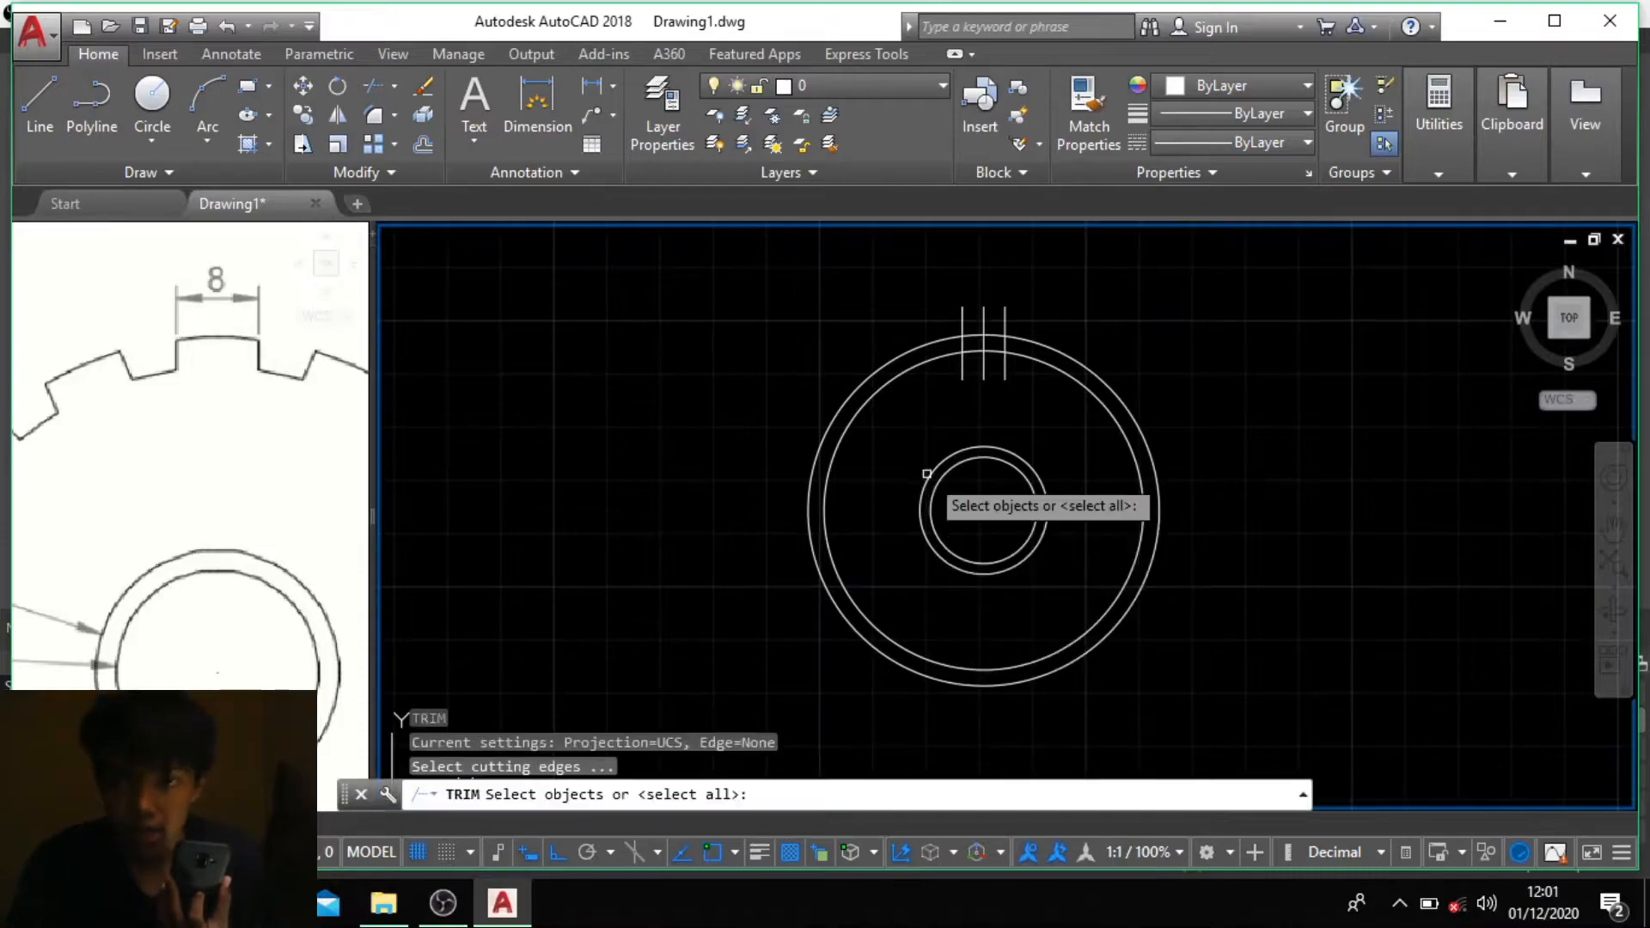
key(Return)
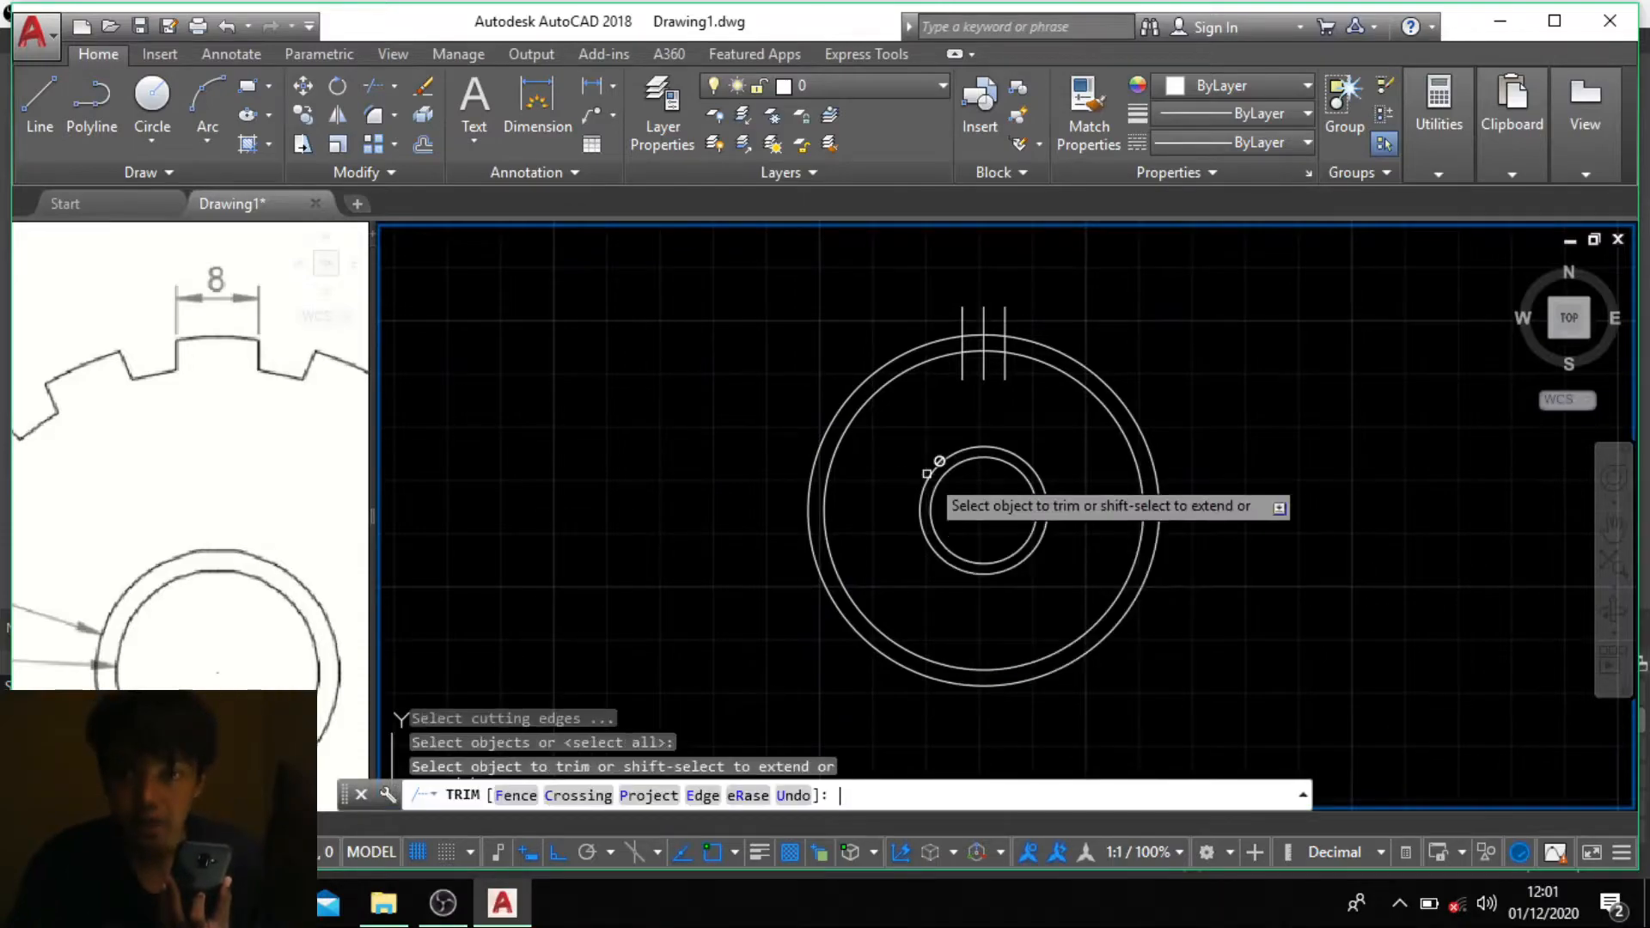
scroll(1024, 278, up, 5)
click(1005, 319)
click(839, 284)
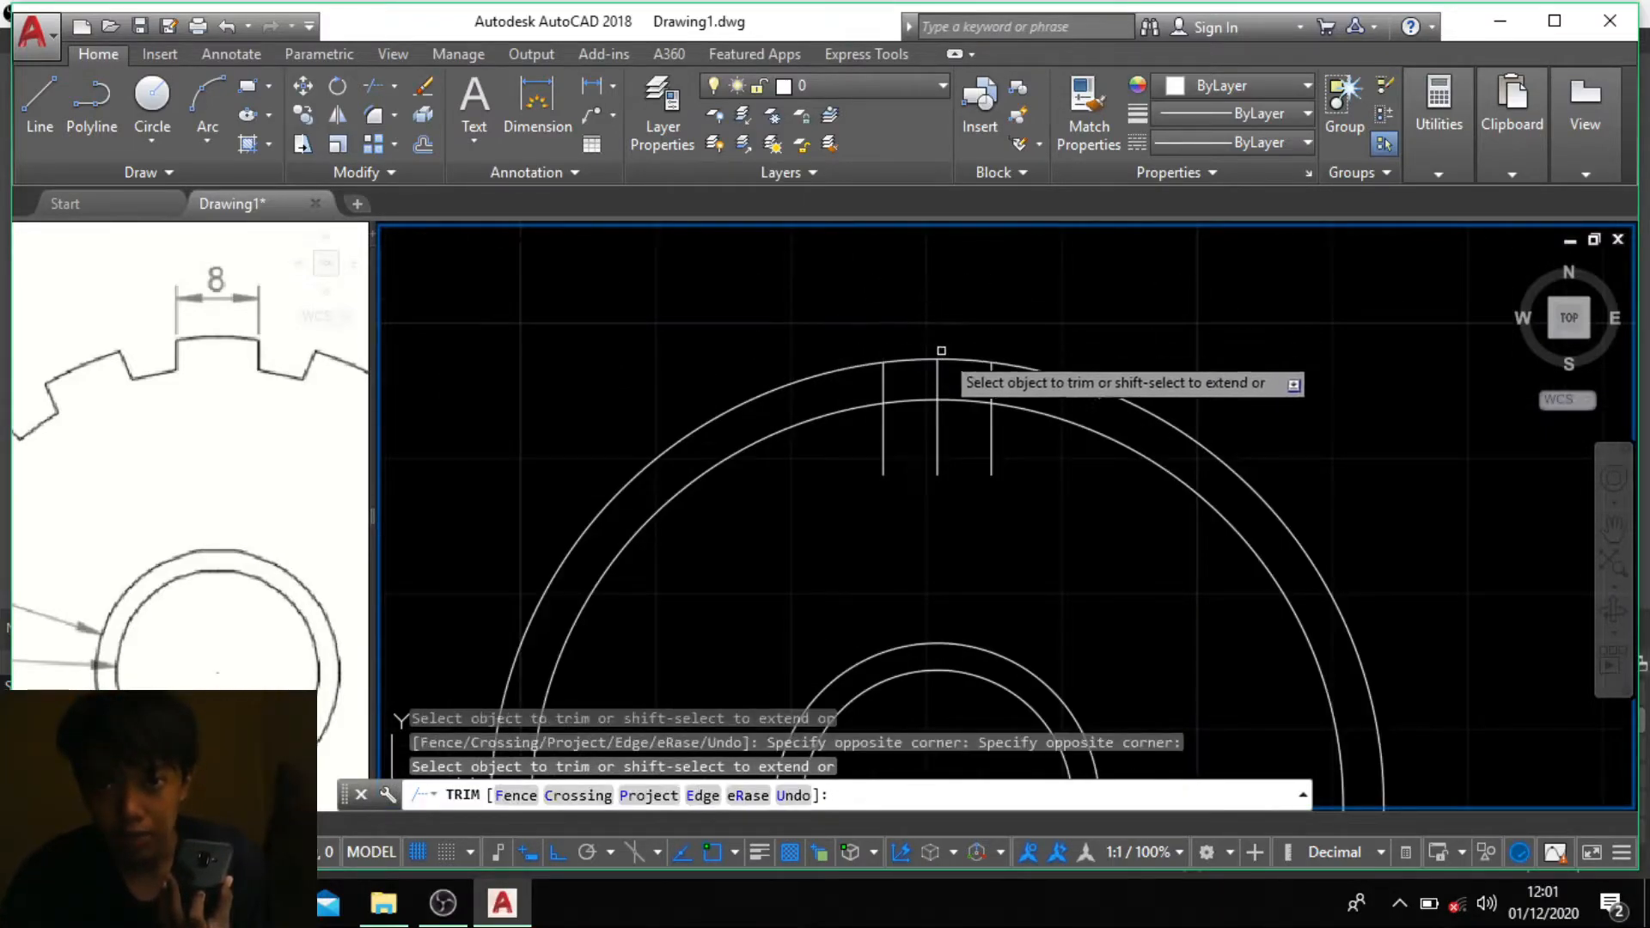
click(1020, 507)
click(867, 438)
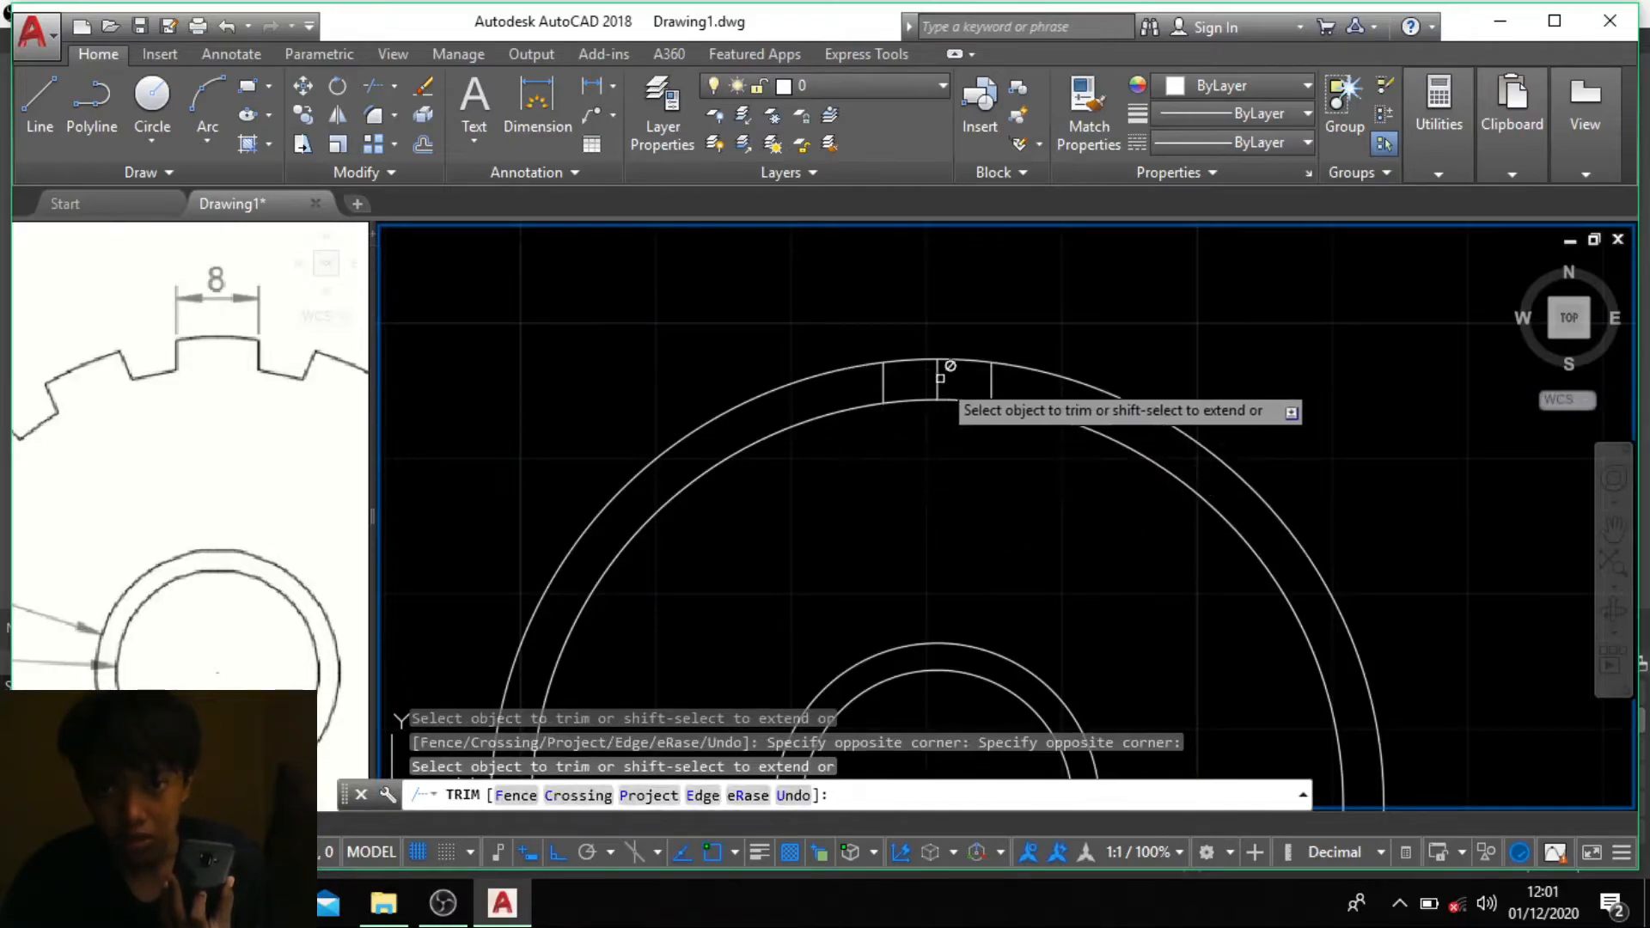
click(849, 365)
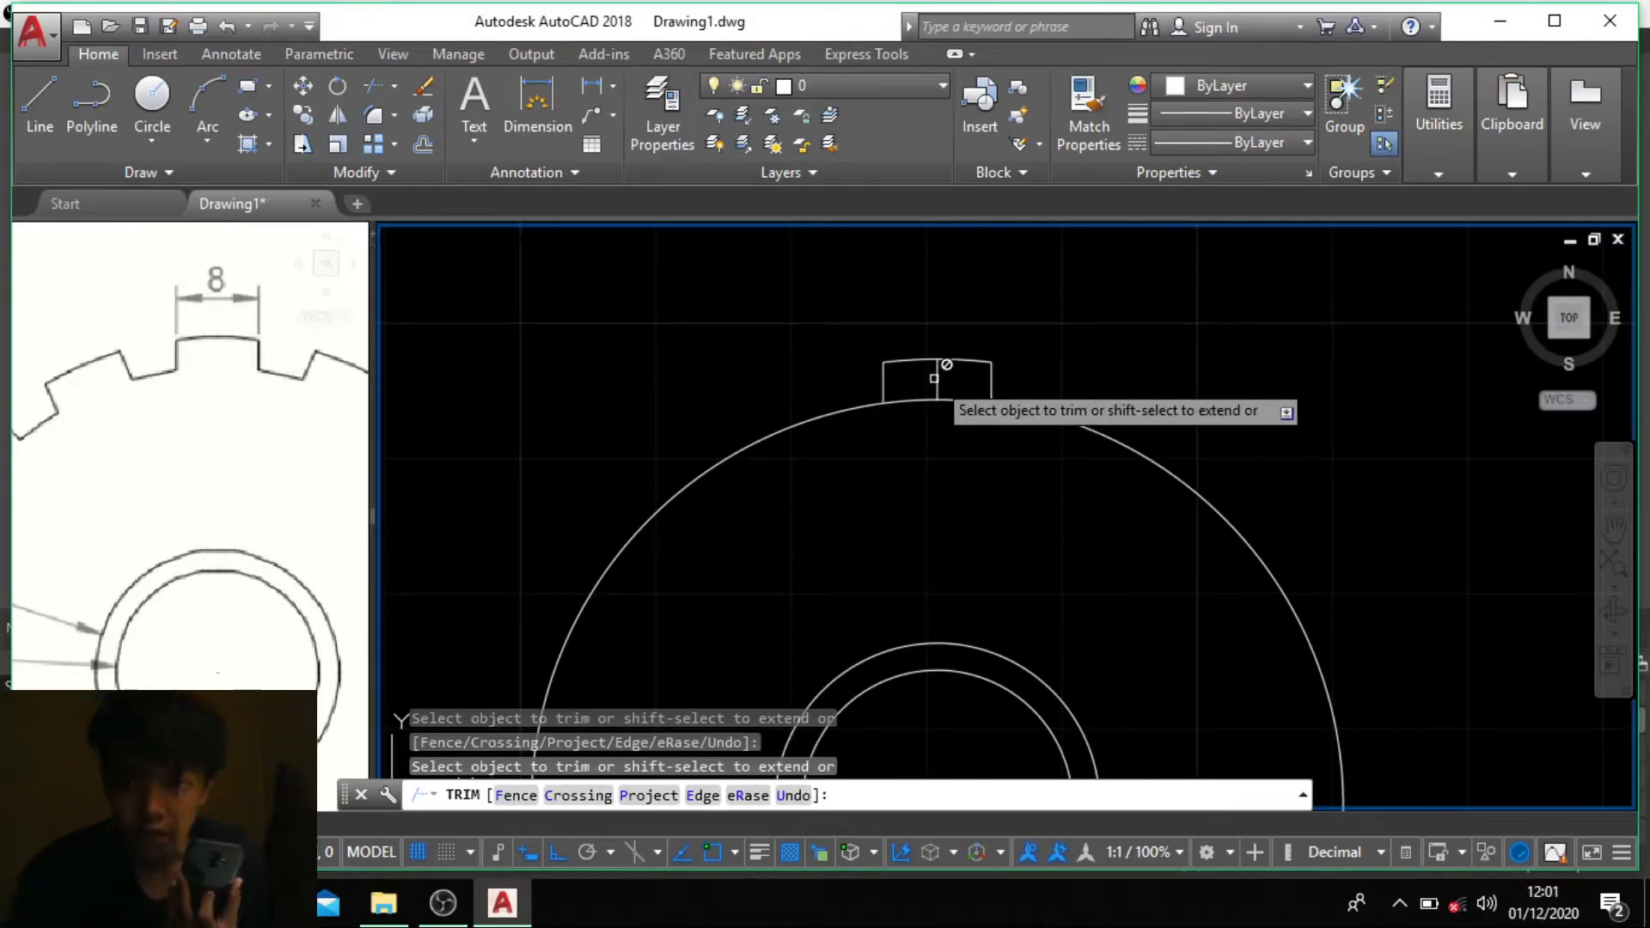
key(Return)
Step: Delete the vertical centre line inside the tooth, keeping its two flanks and top arc
scroll(932, 372, up, 4)
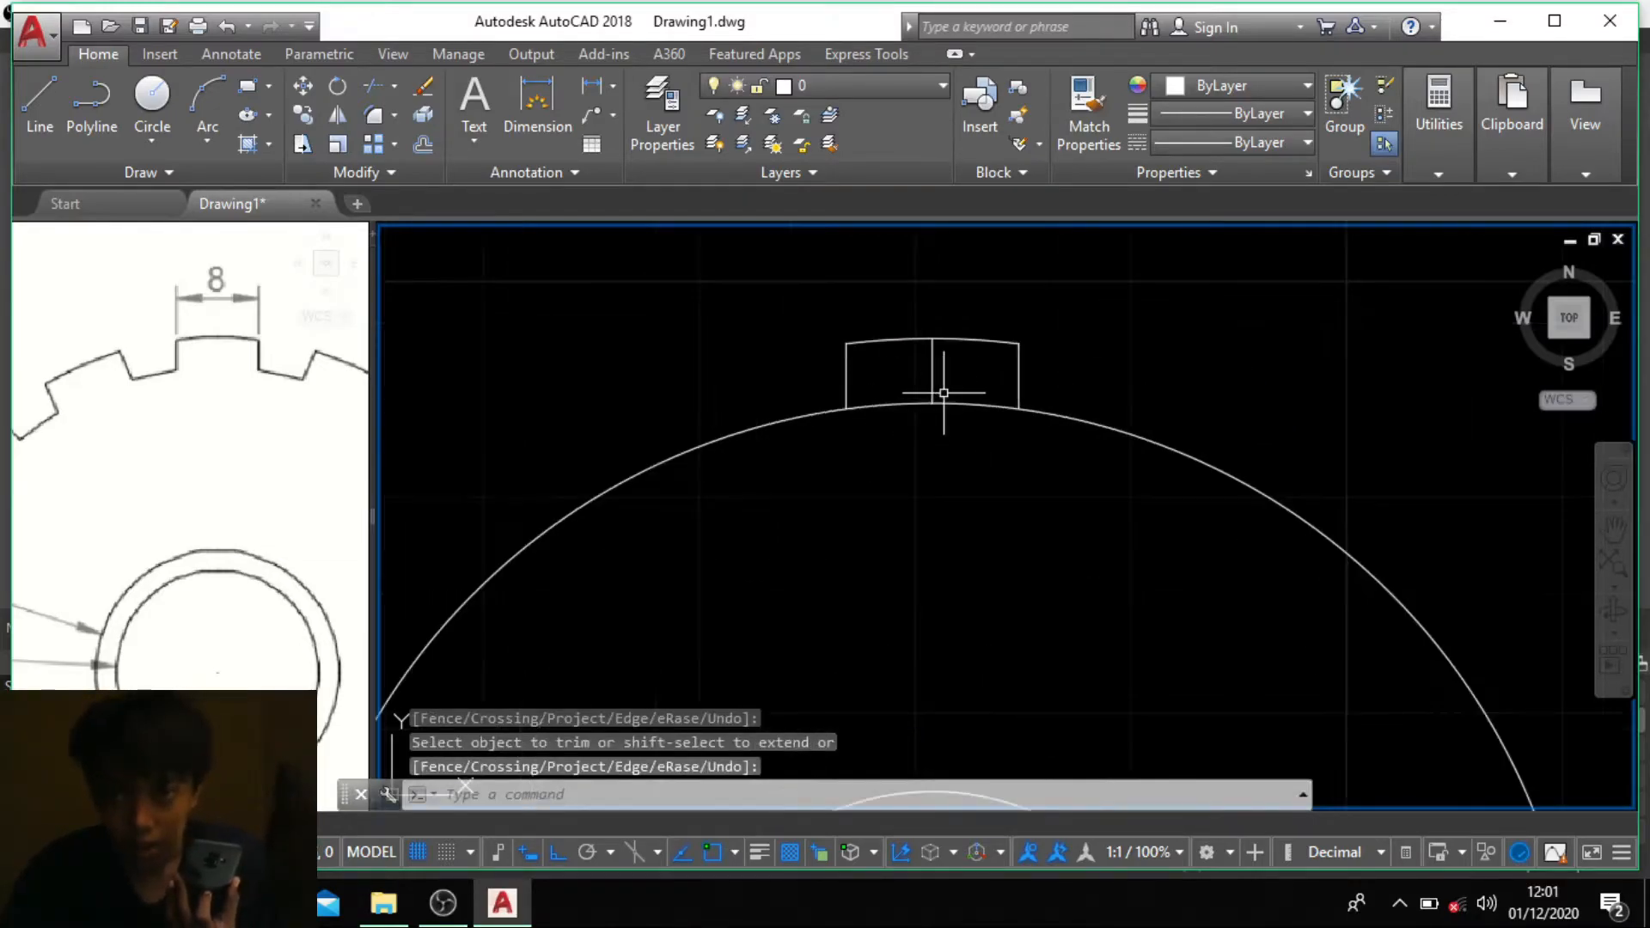
click(924, 355)
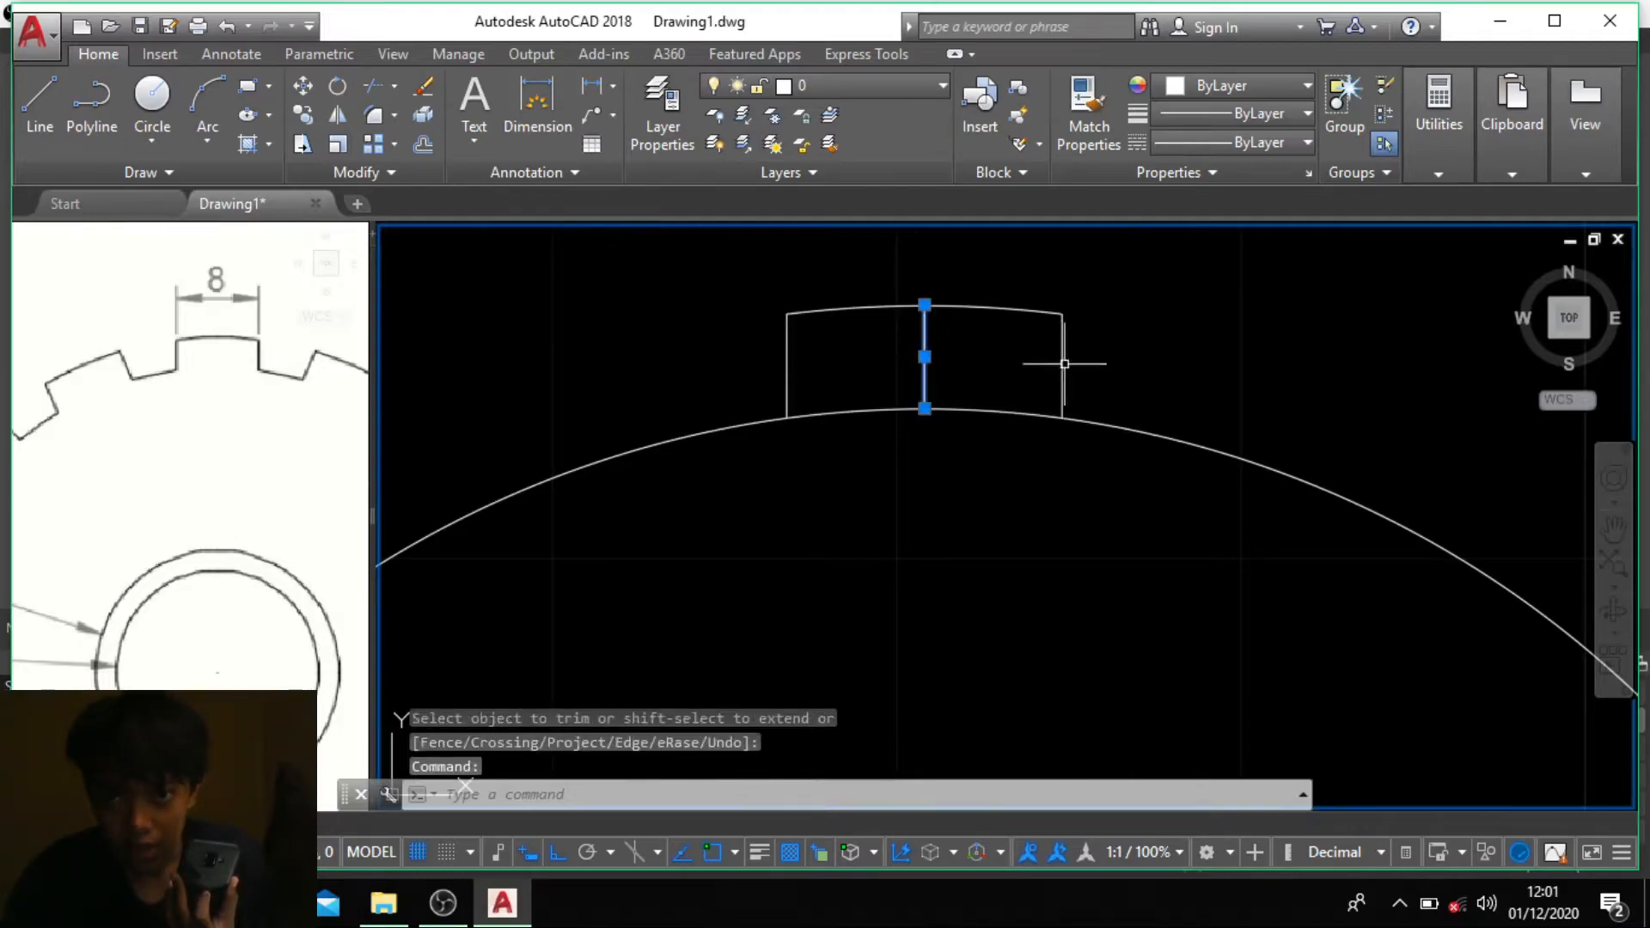
key(Delete)
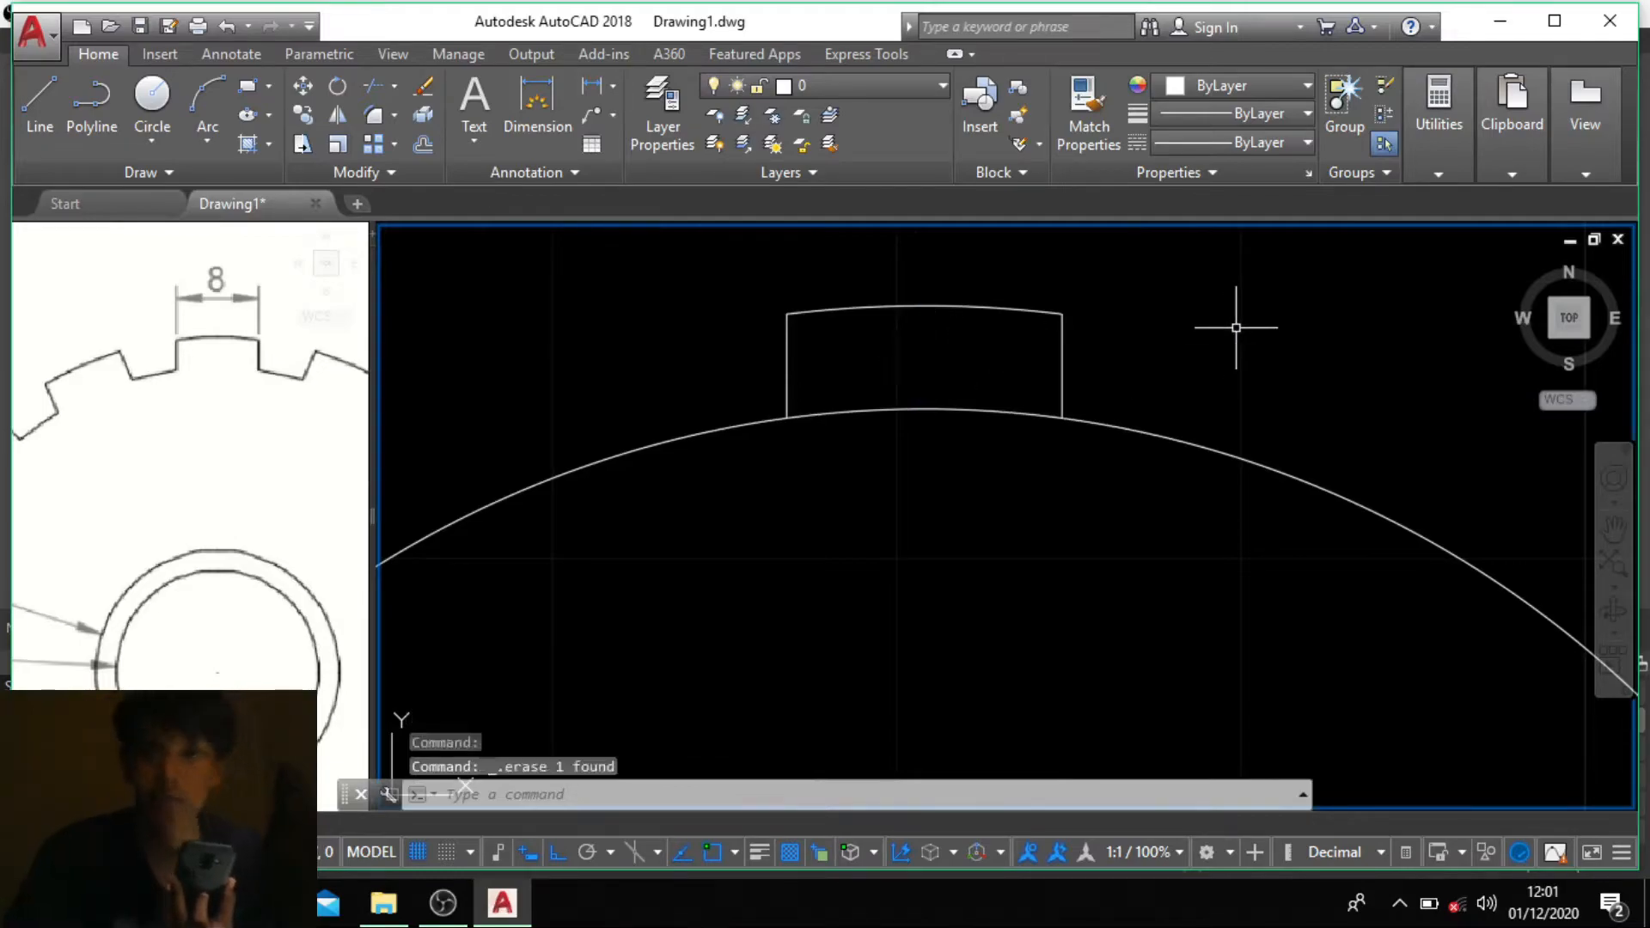
Step: Compare the tooth on the drawn circles with the tooth layout around the gear in the reference image
scroll(1135, 429, down, 8)
middle_drag(1131, 462, 1053, 431)
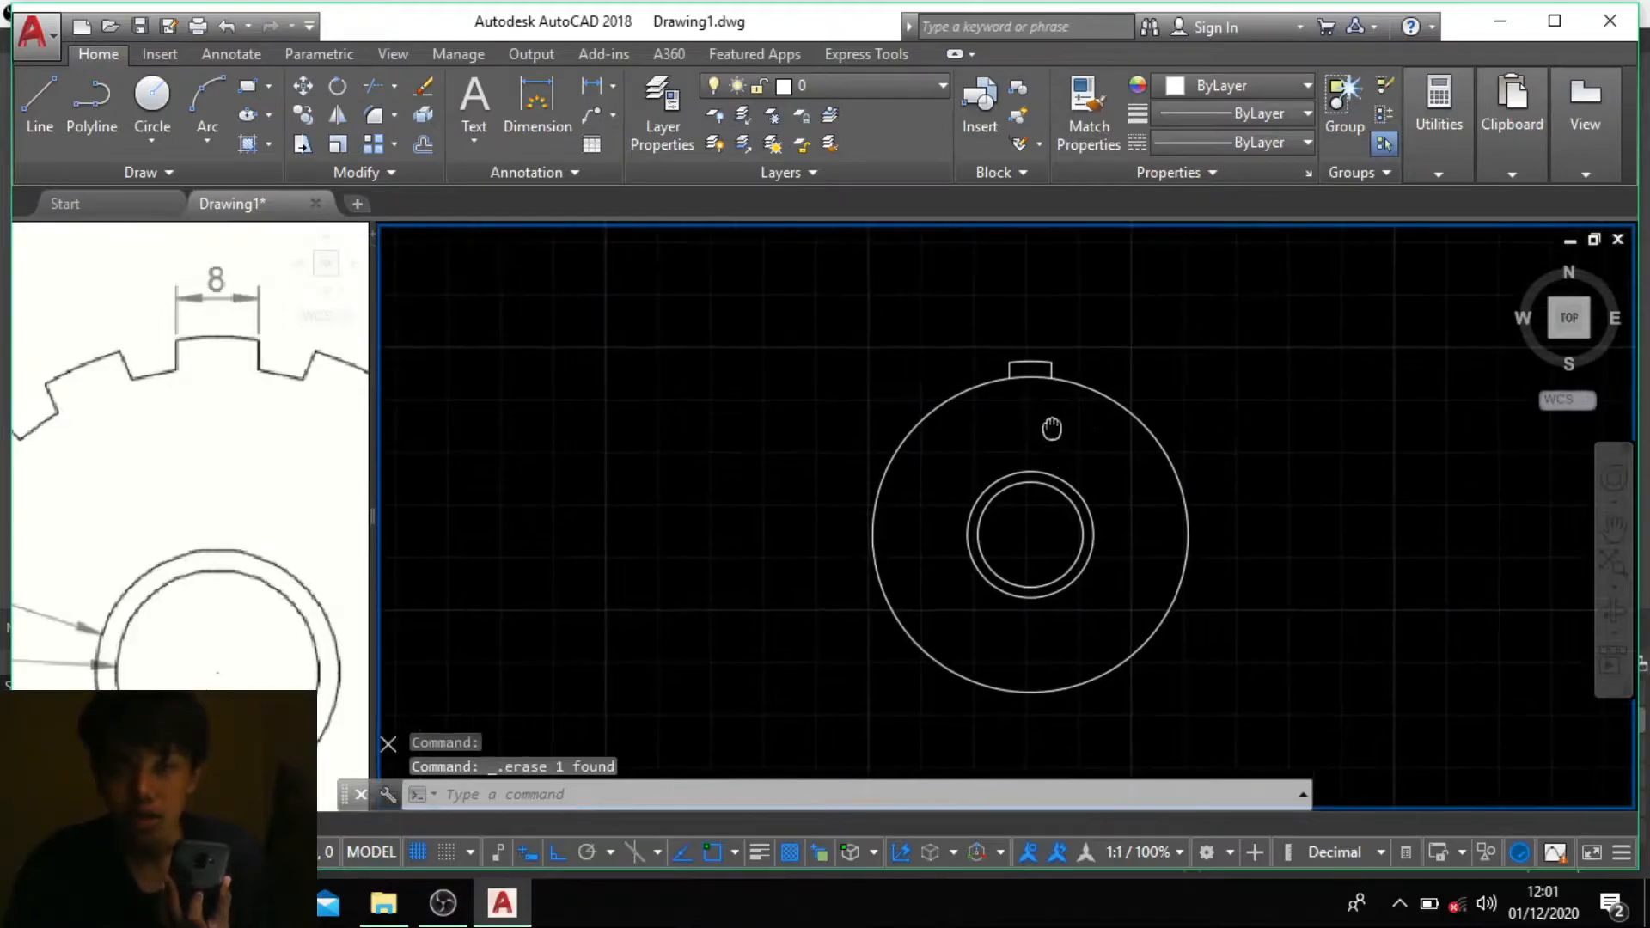
click(255, 441)
scroll(255, 441, down, 2)
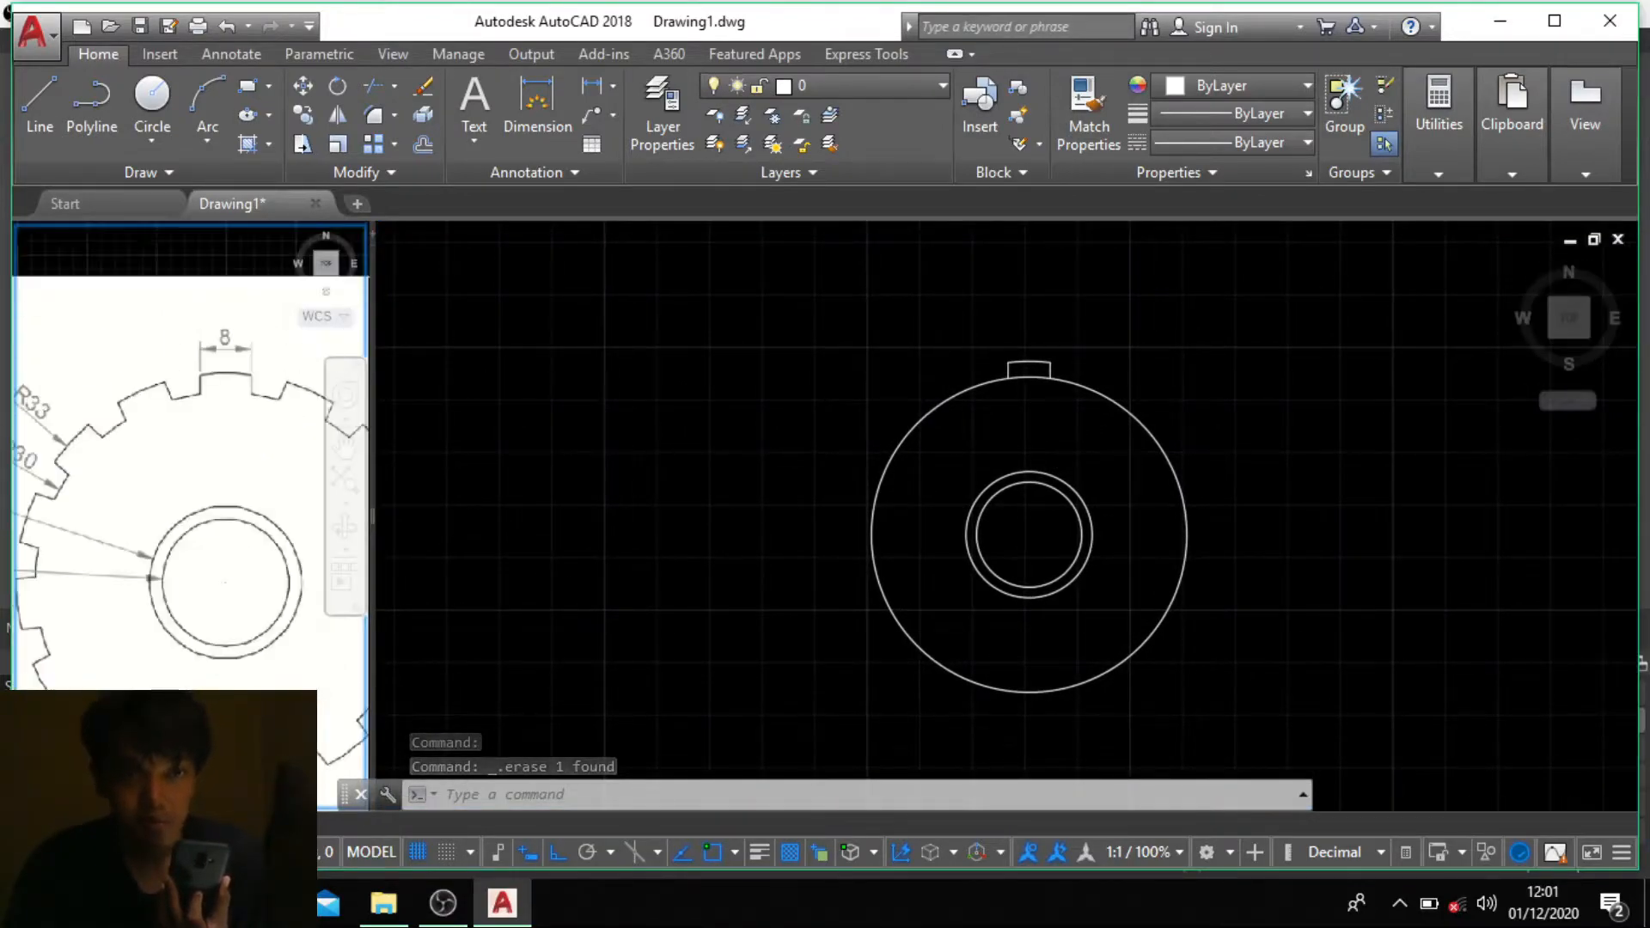
click(936, 318)
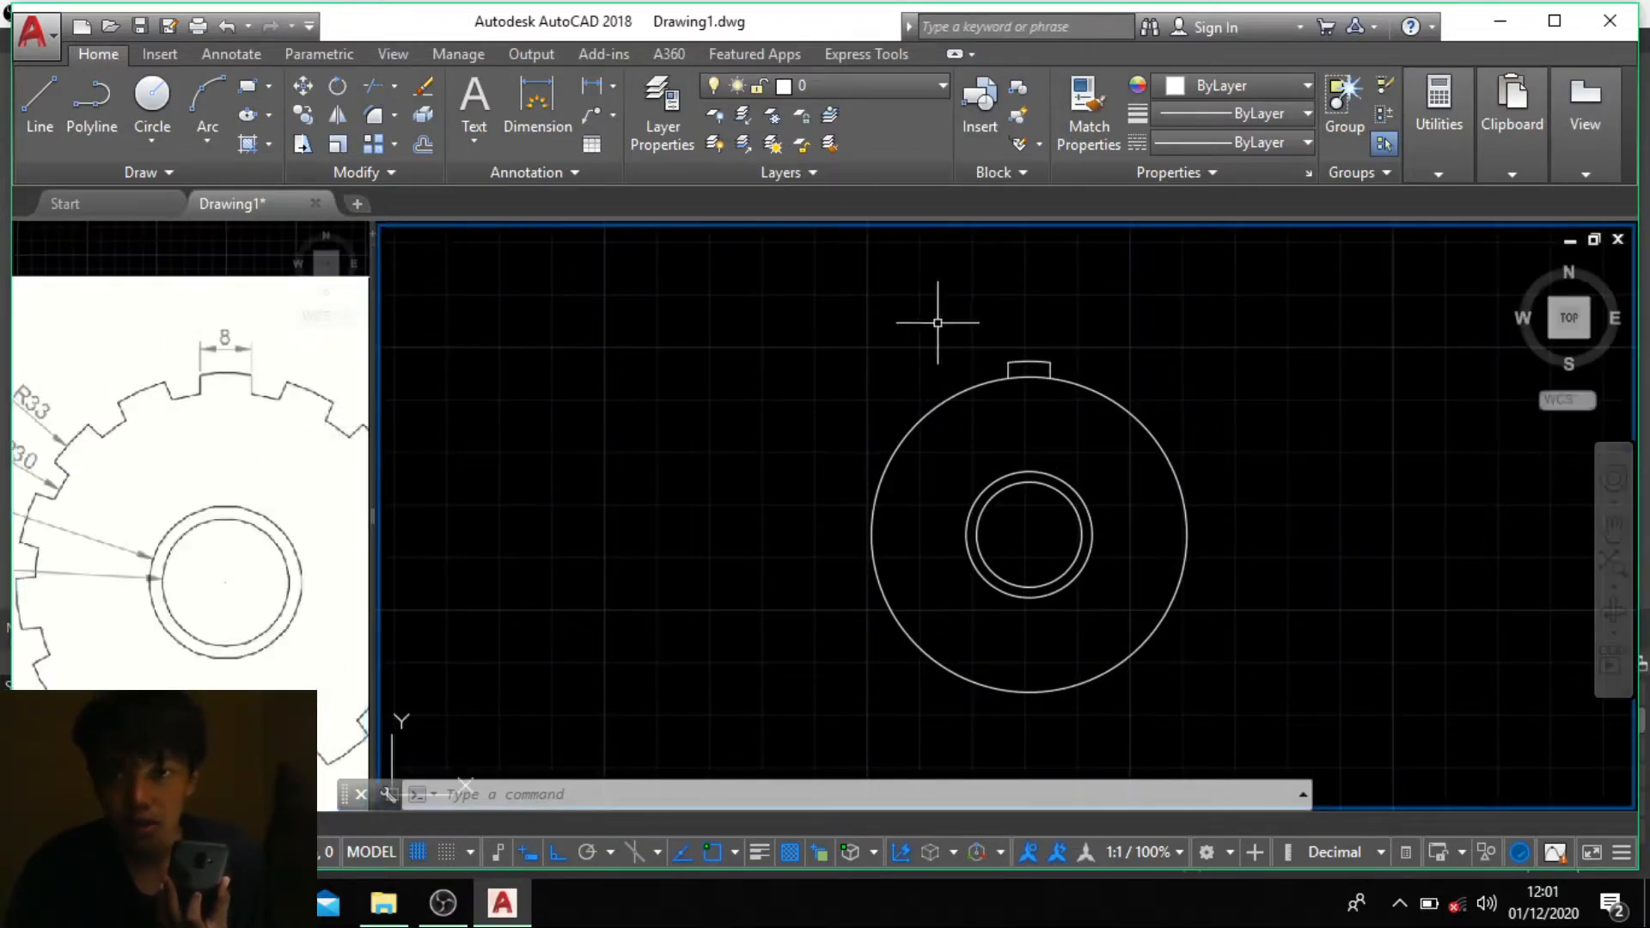
scroll(1002, 343, up, 1)
scroll(1050, 369, up, 2)
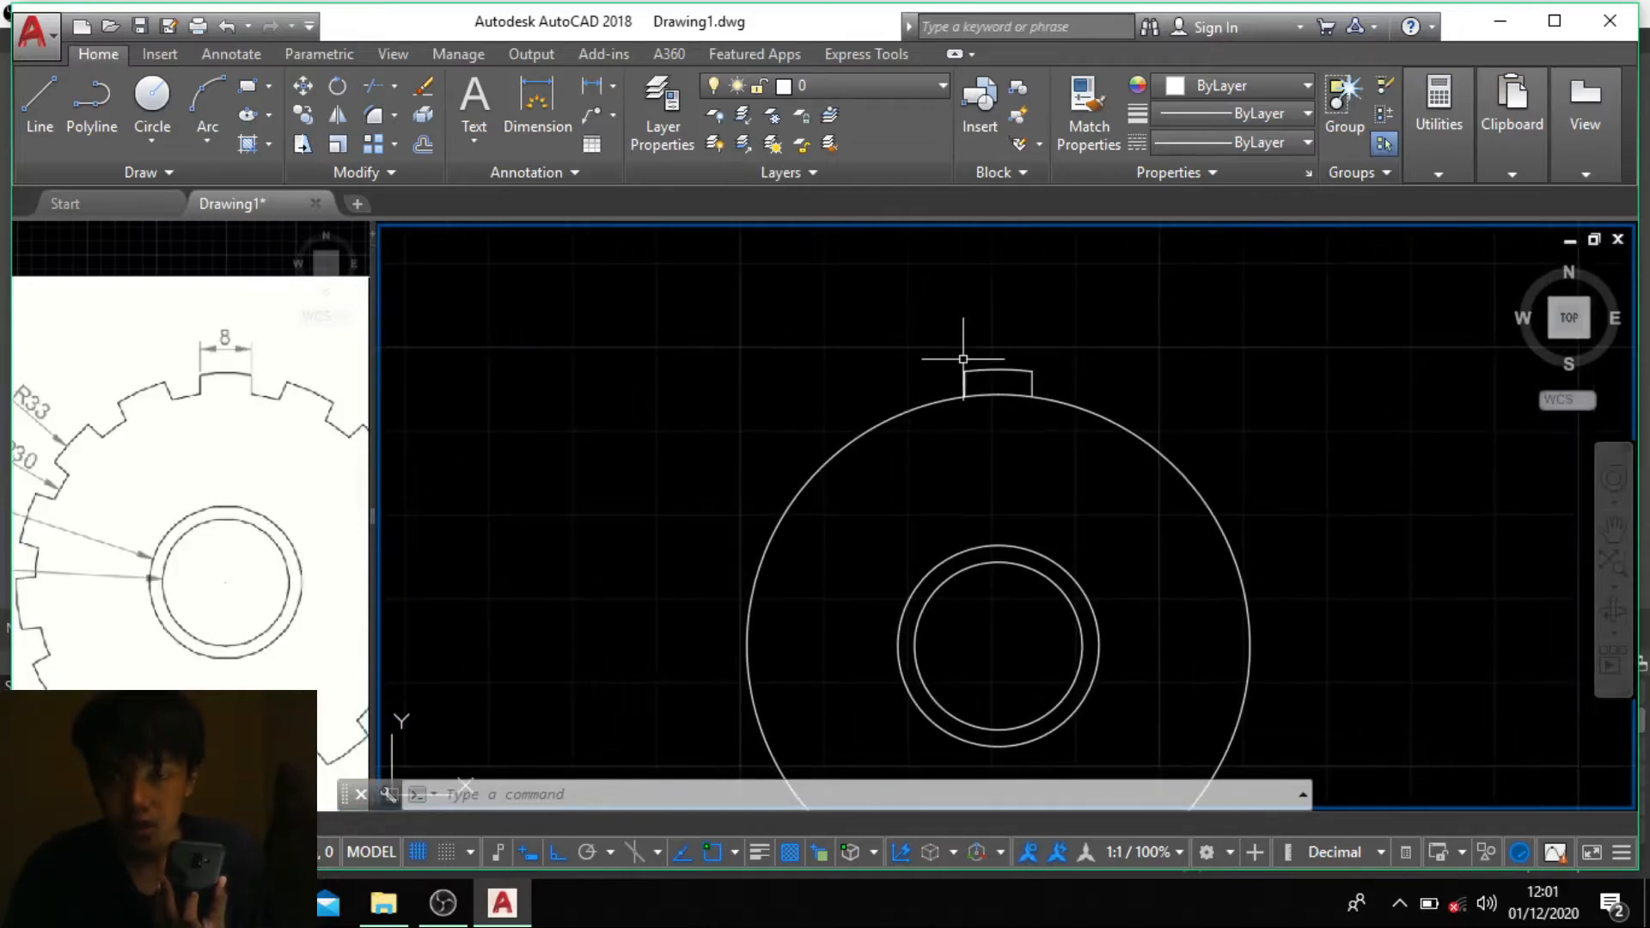
scroll(1032, 394, down, 2)
middle_drag(1034, 397, 1036, 367)
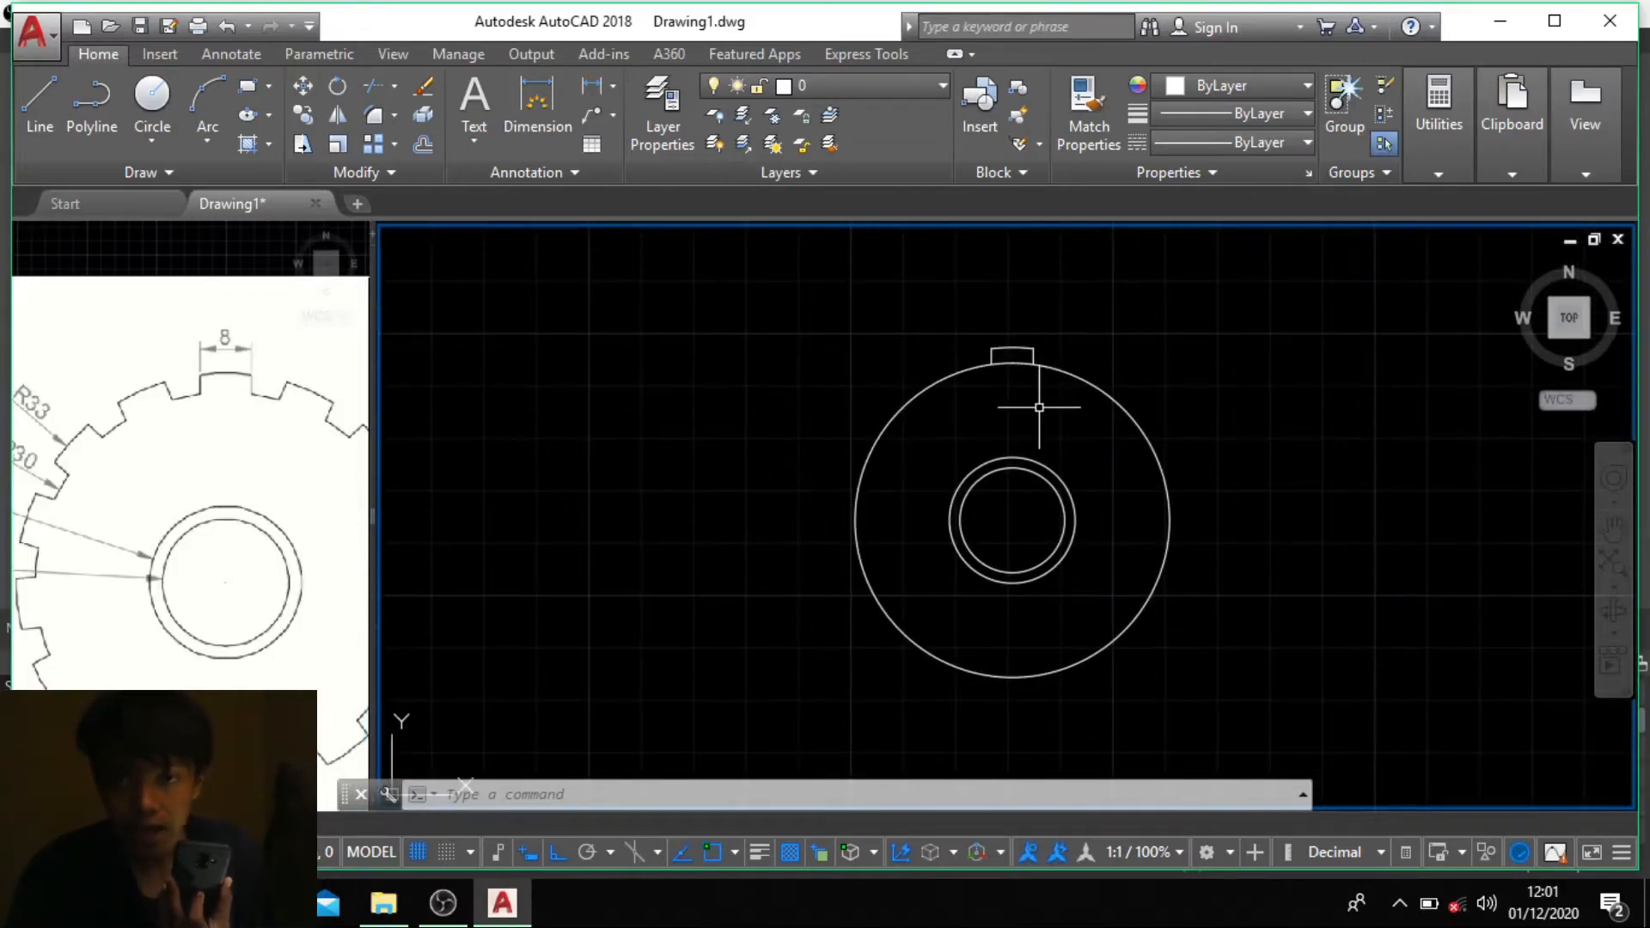
Step: Create a polar array of the tooth's two flanks and top arc about the centre of the concentric circles
text(AR)
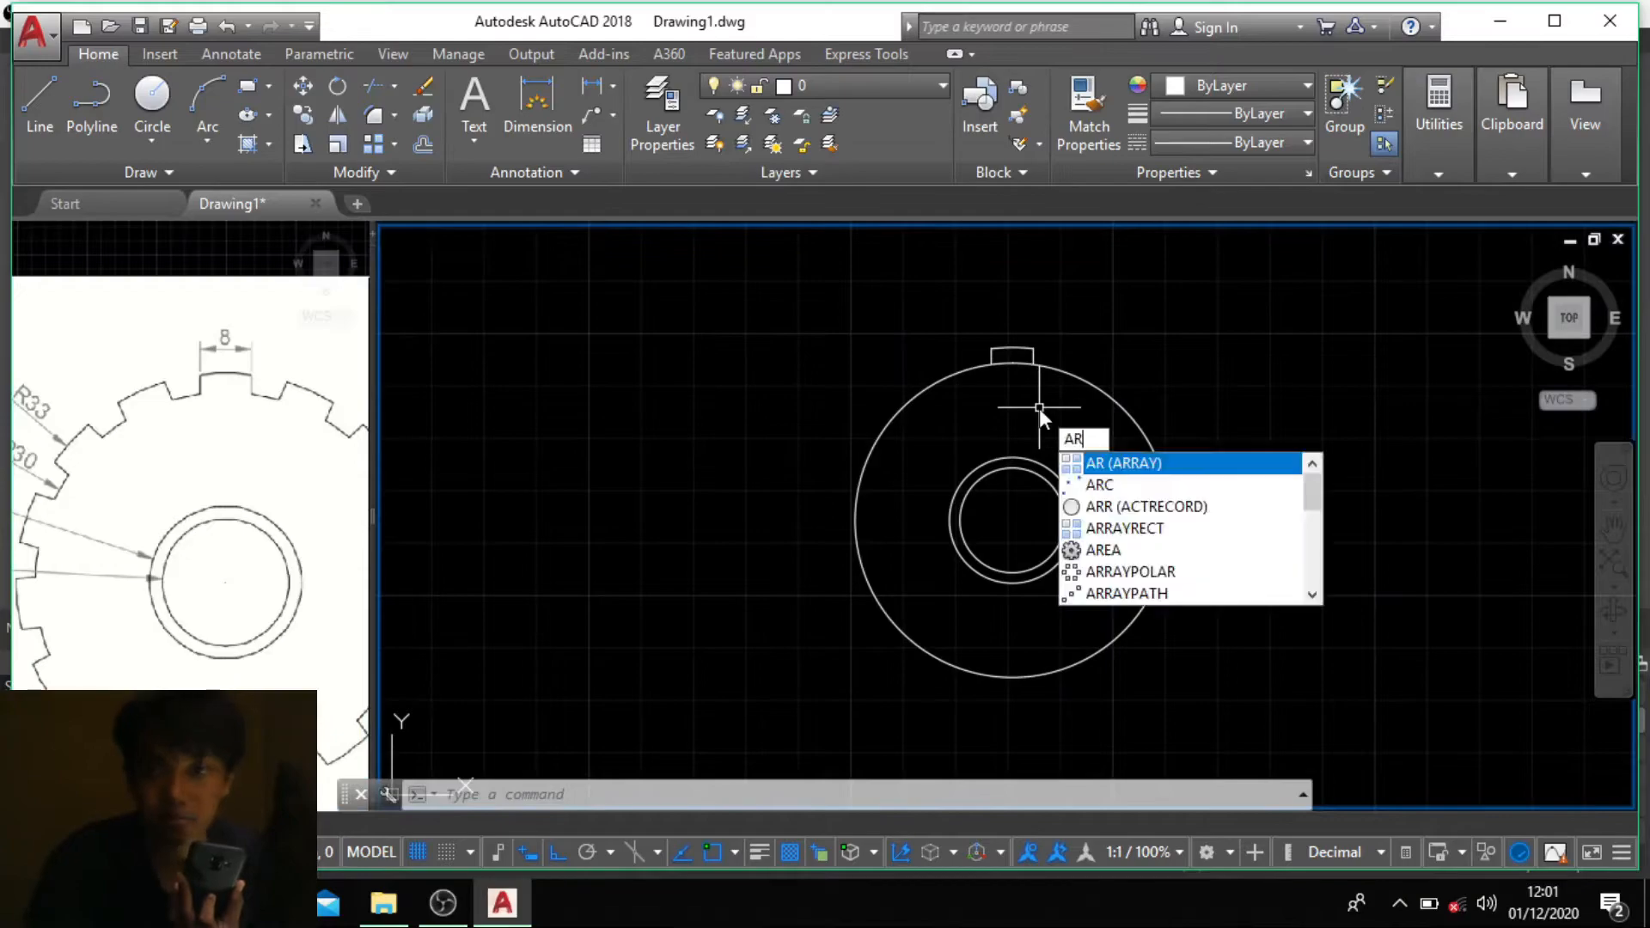
key(Return)
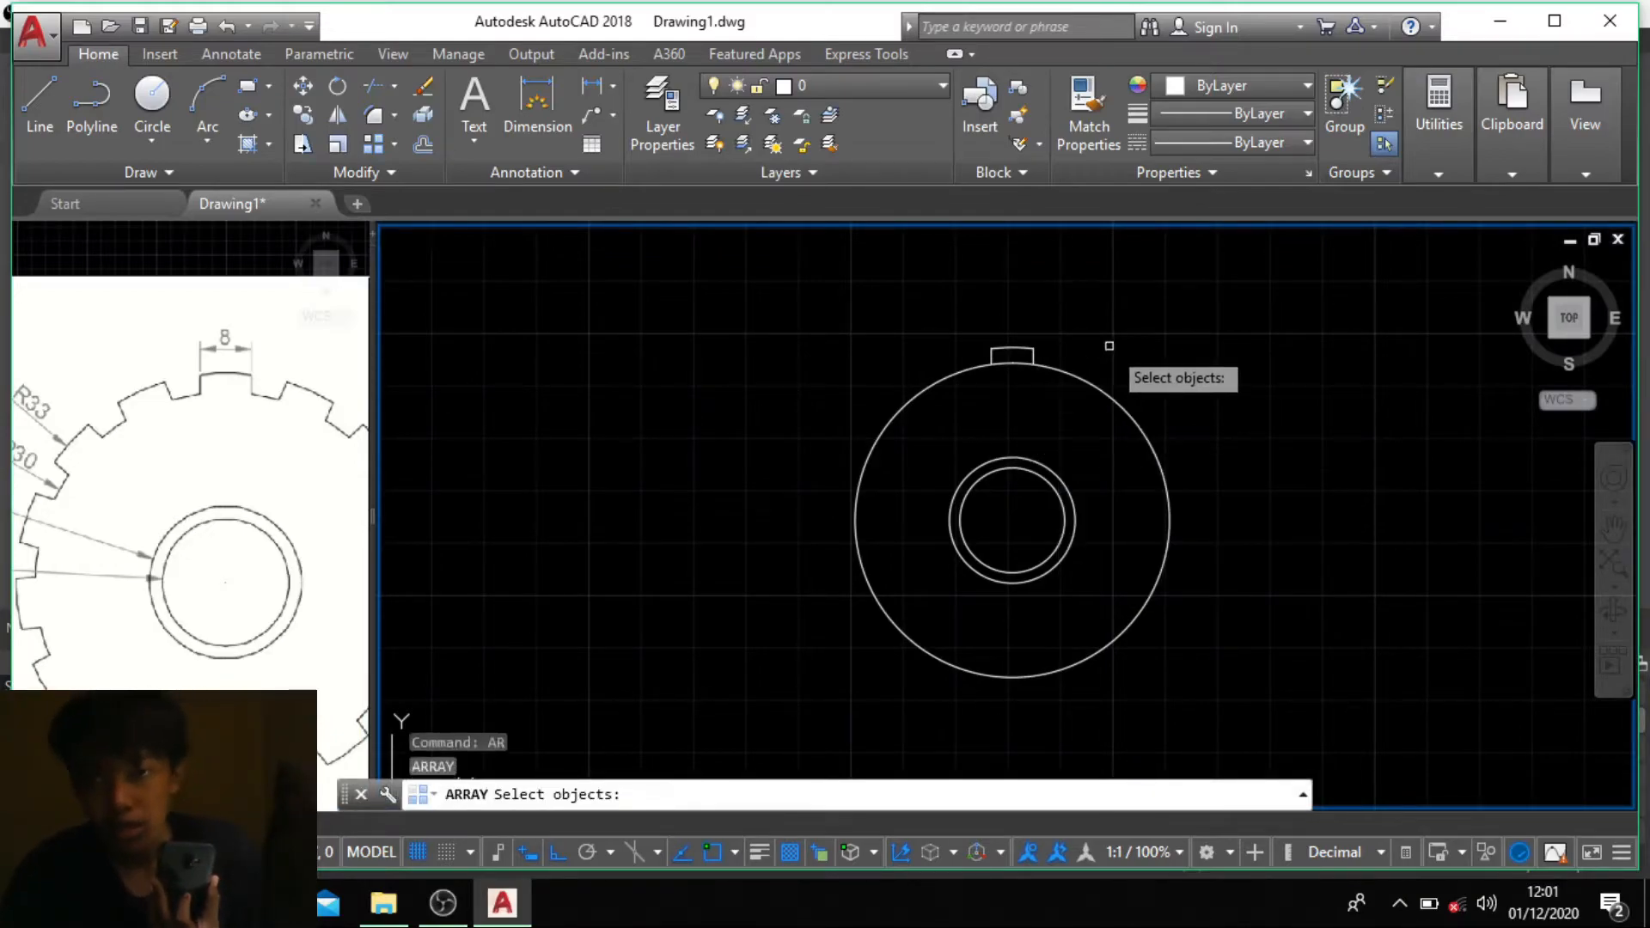
click(1082, 355)
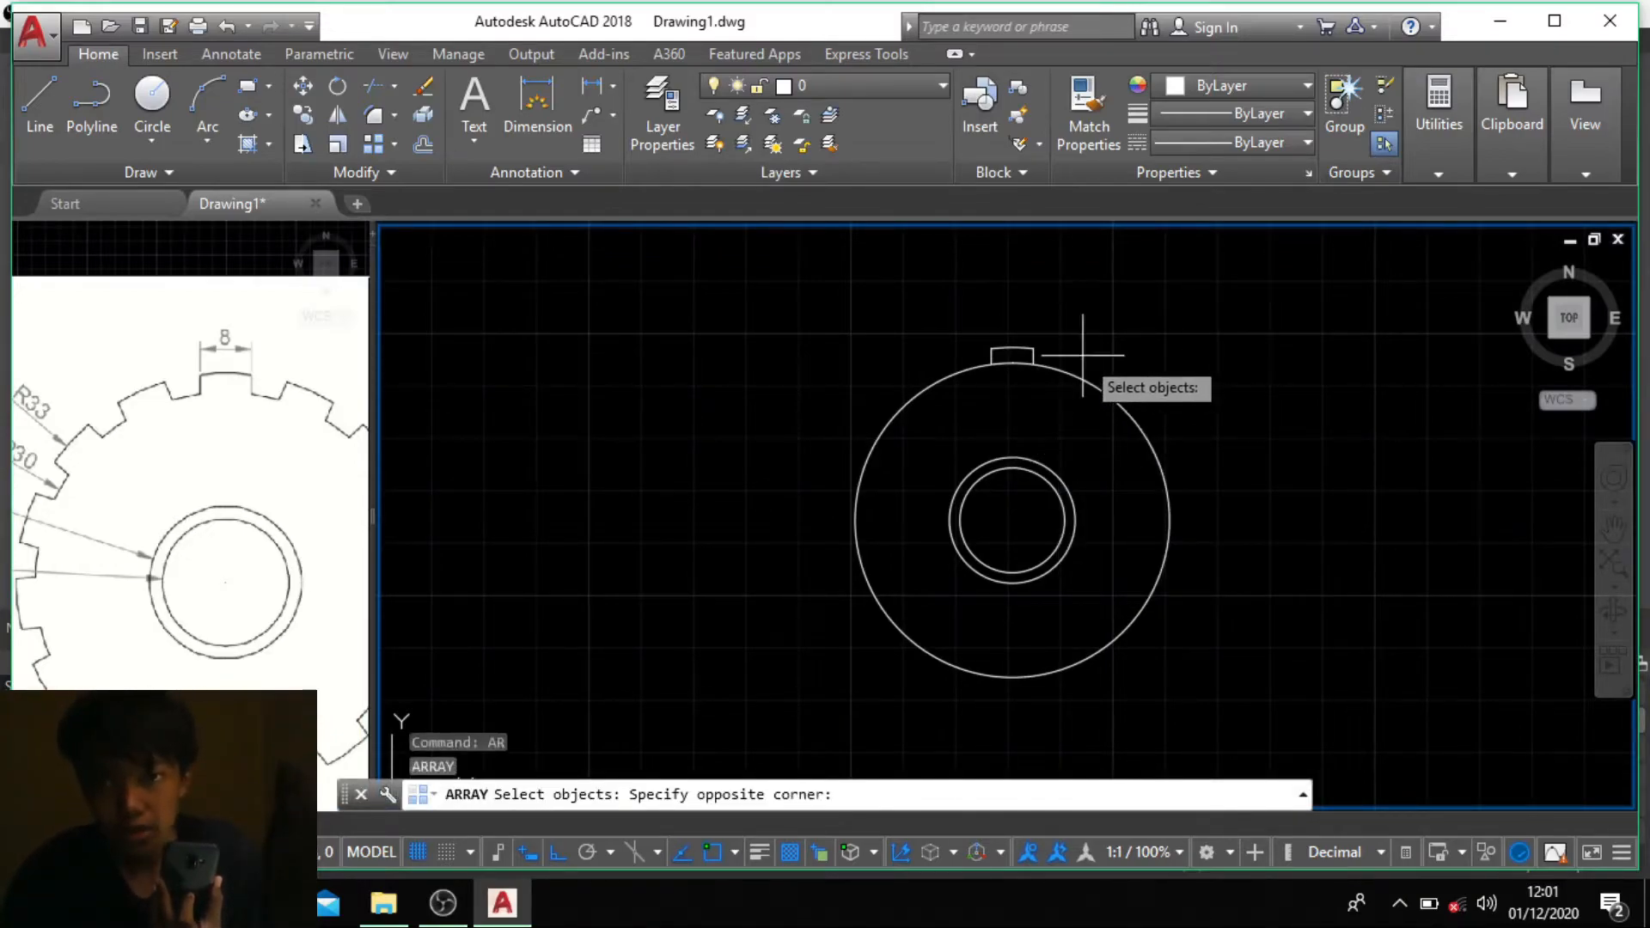
click(987, 325)
key(Return)
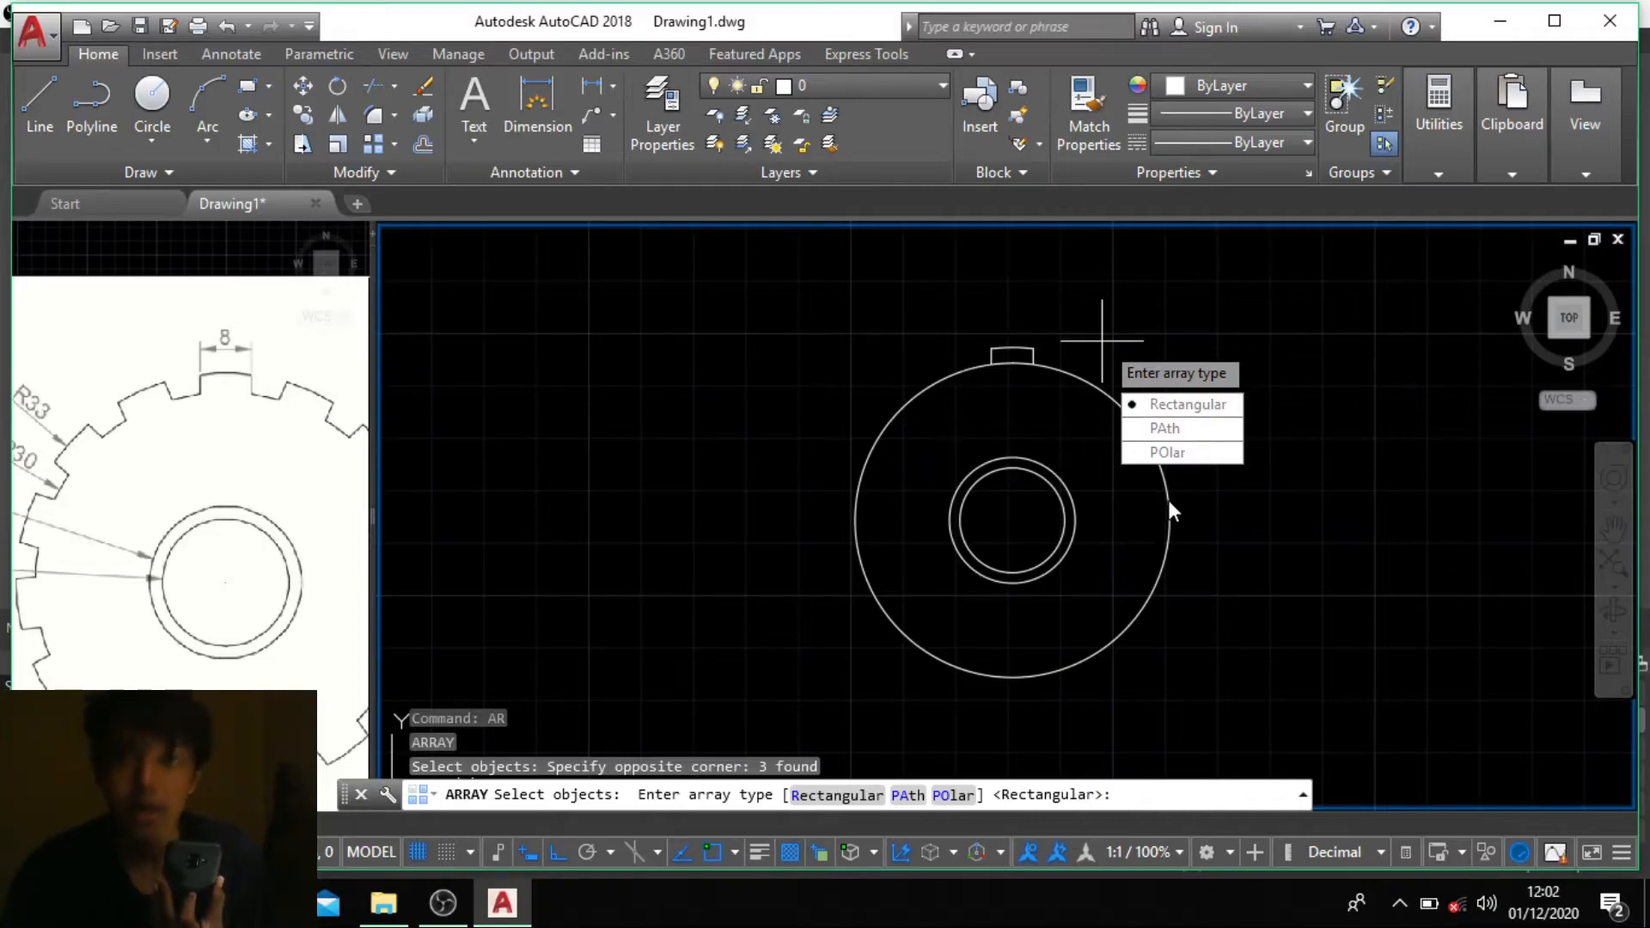
click(1182, 451)
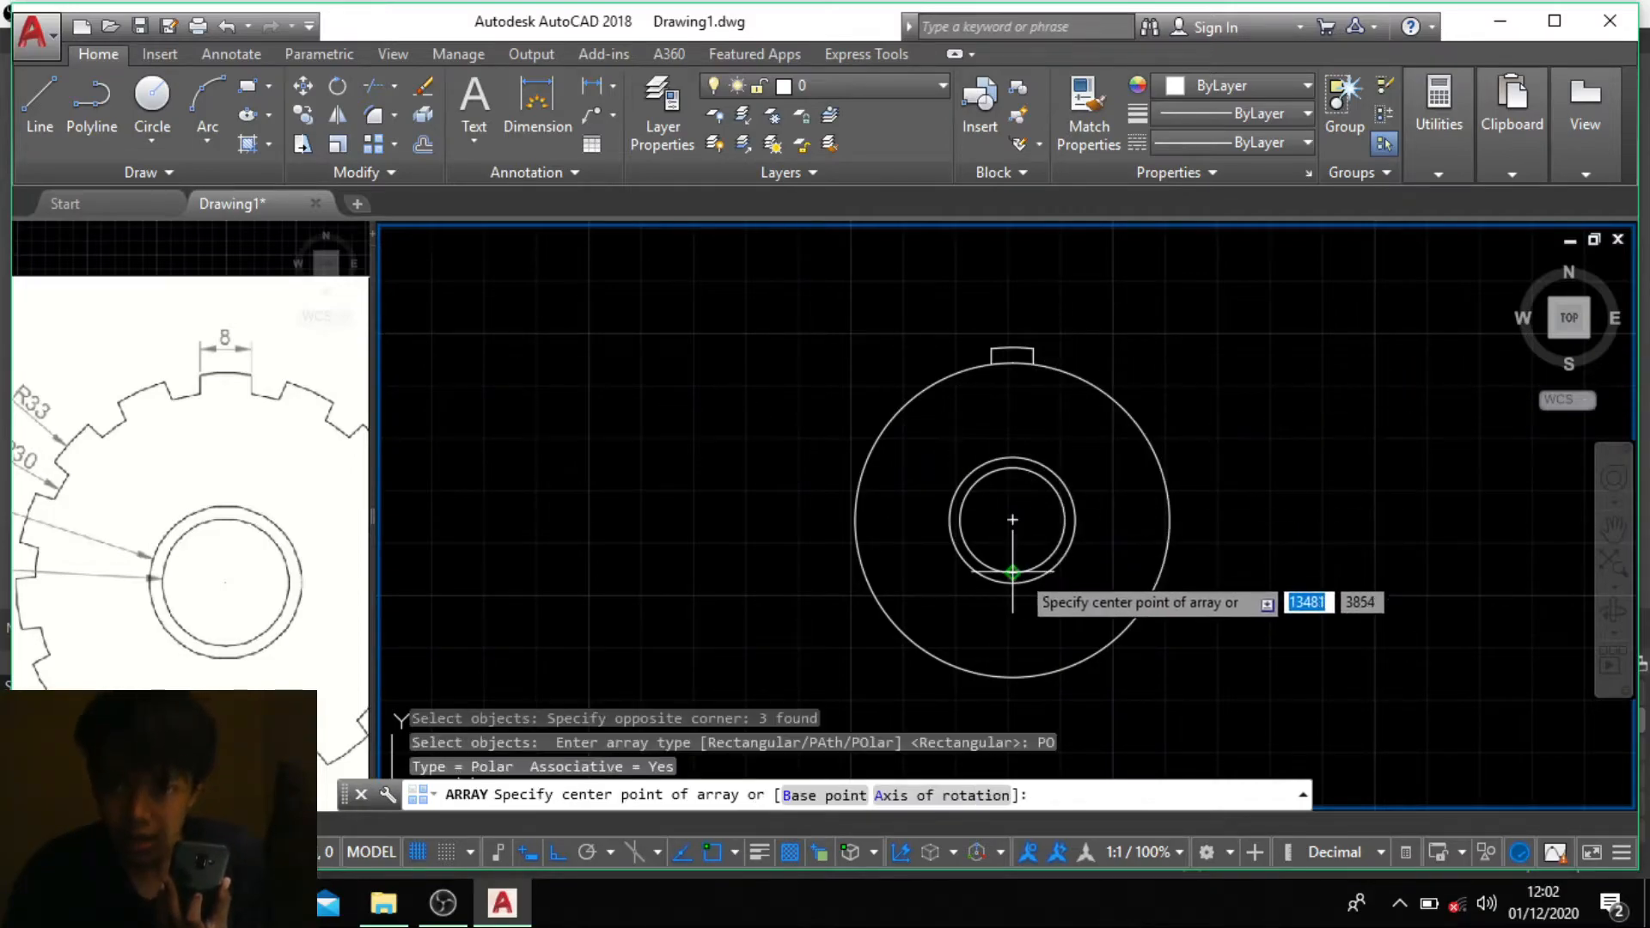
click(1012, 519)
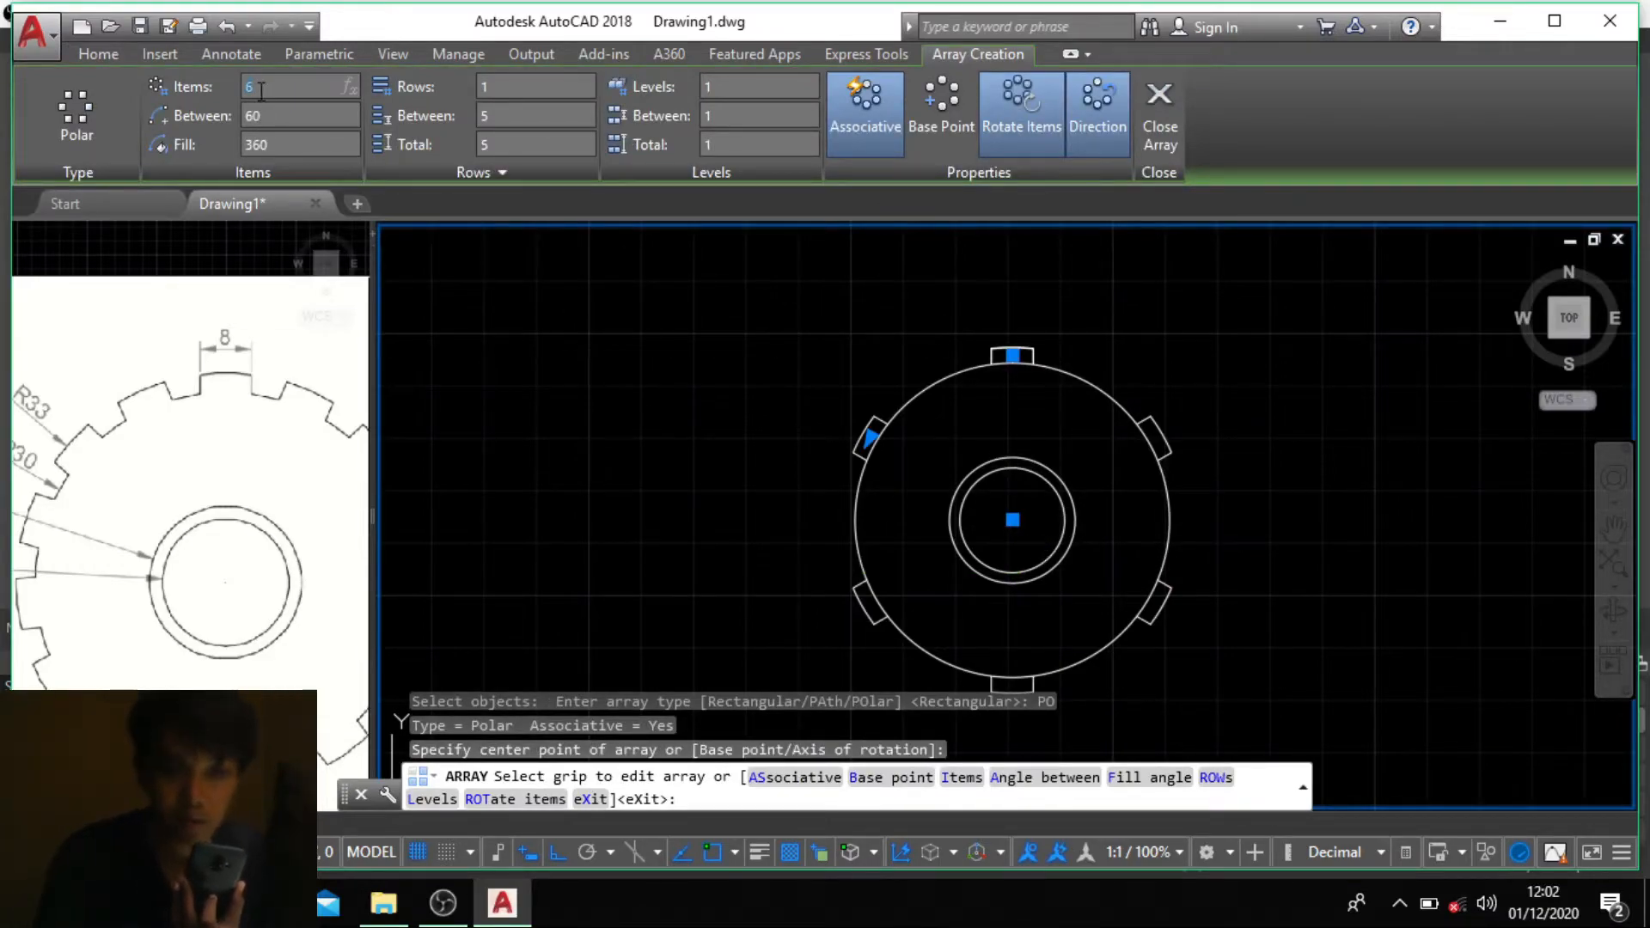
Step: Try 20 items in the polar array of teeth
click(261, 90)
text(20)
key(Return)
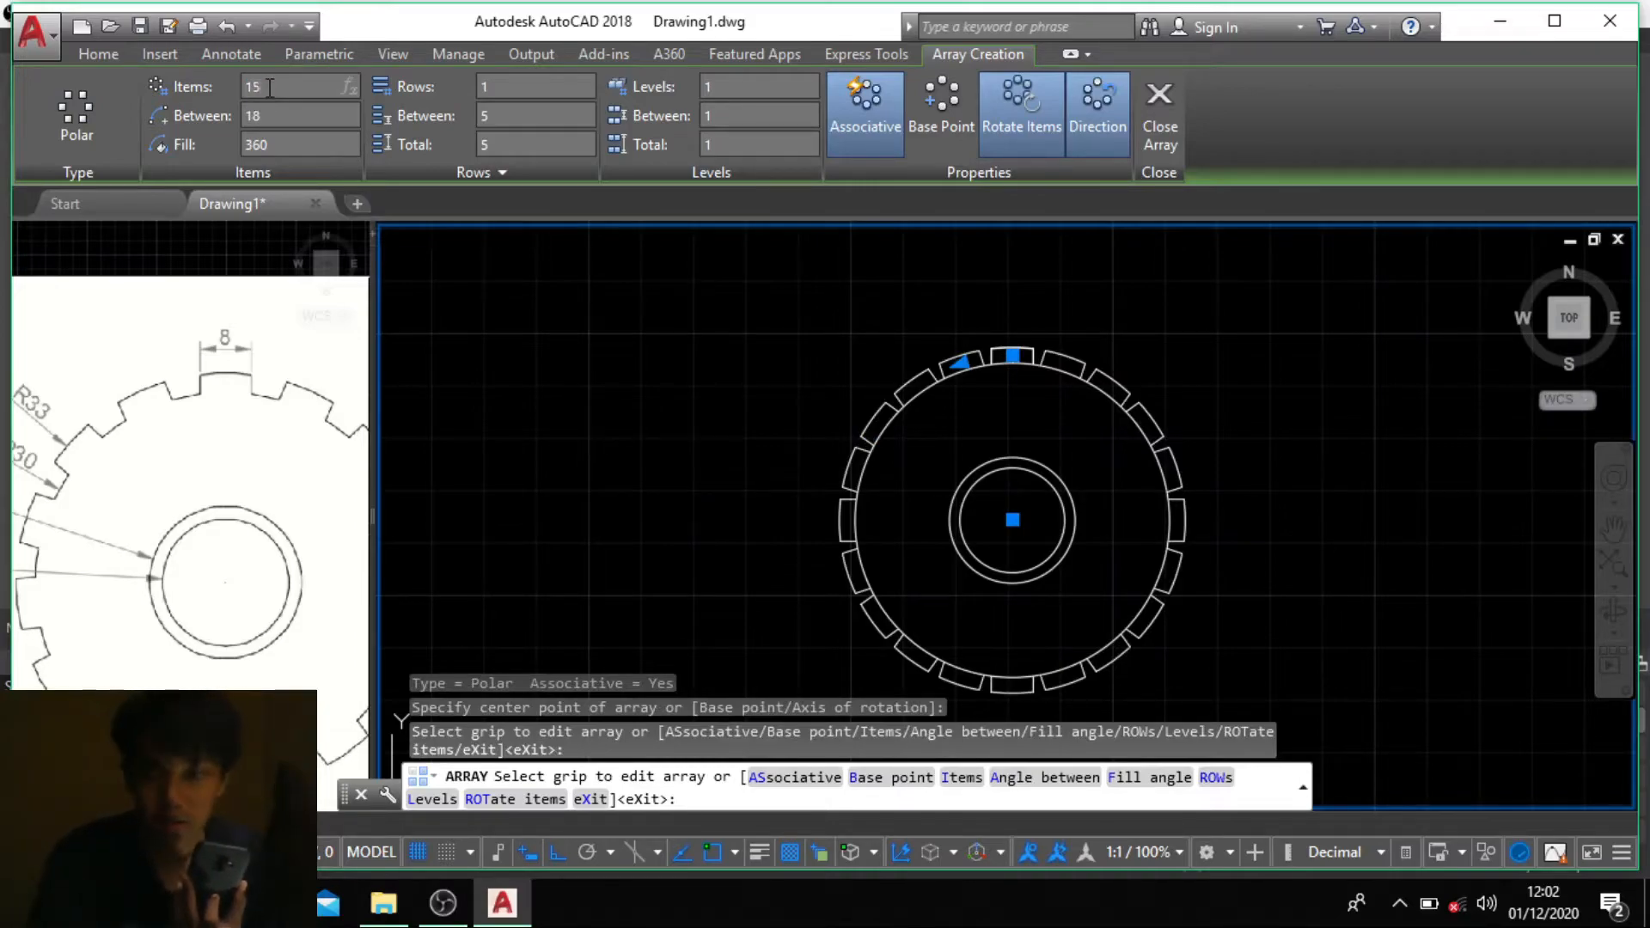
Step: Set the polar array of teeth to 15 items and finish the array
click(270, 88)
text(15)
key(Return)
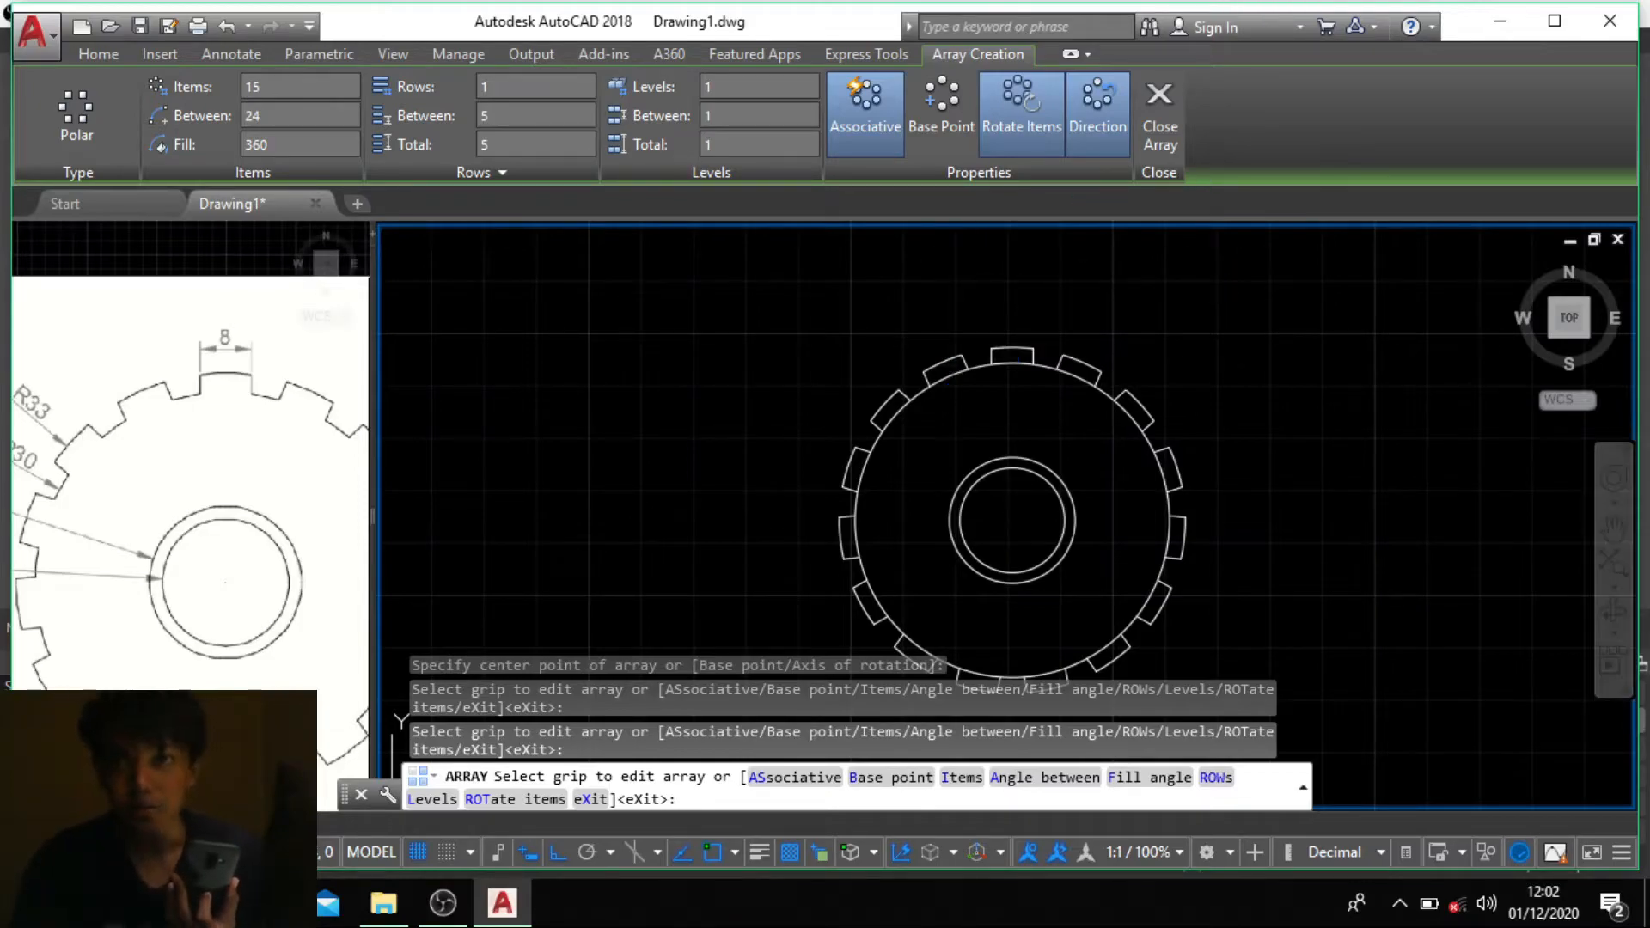
key(Return)
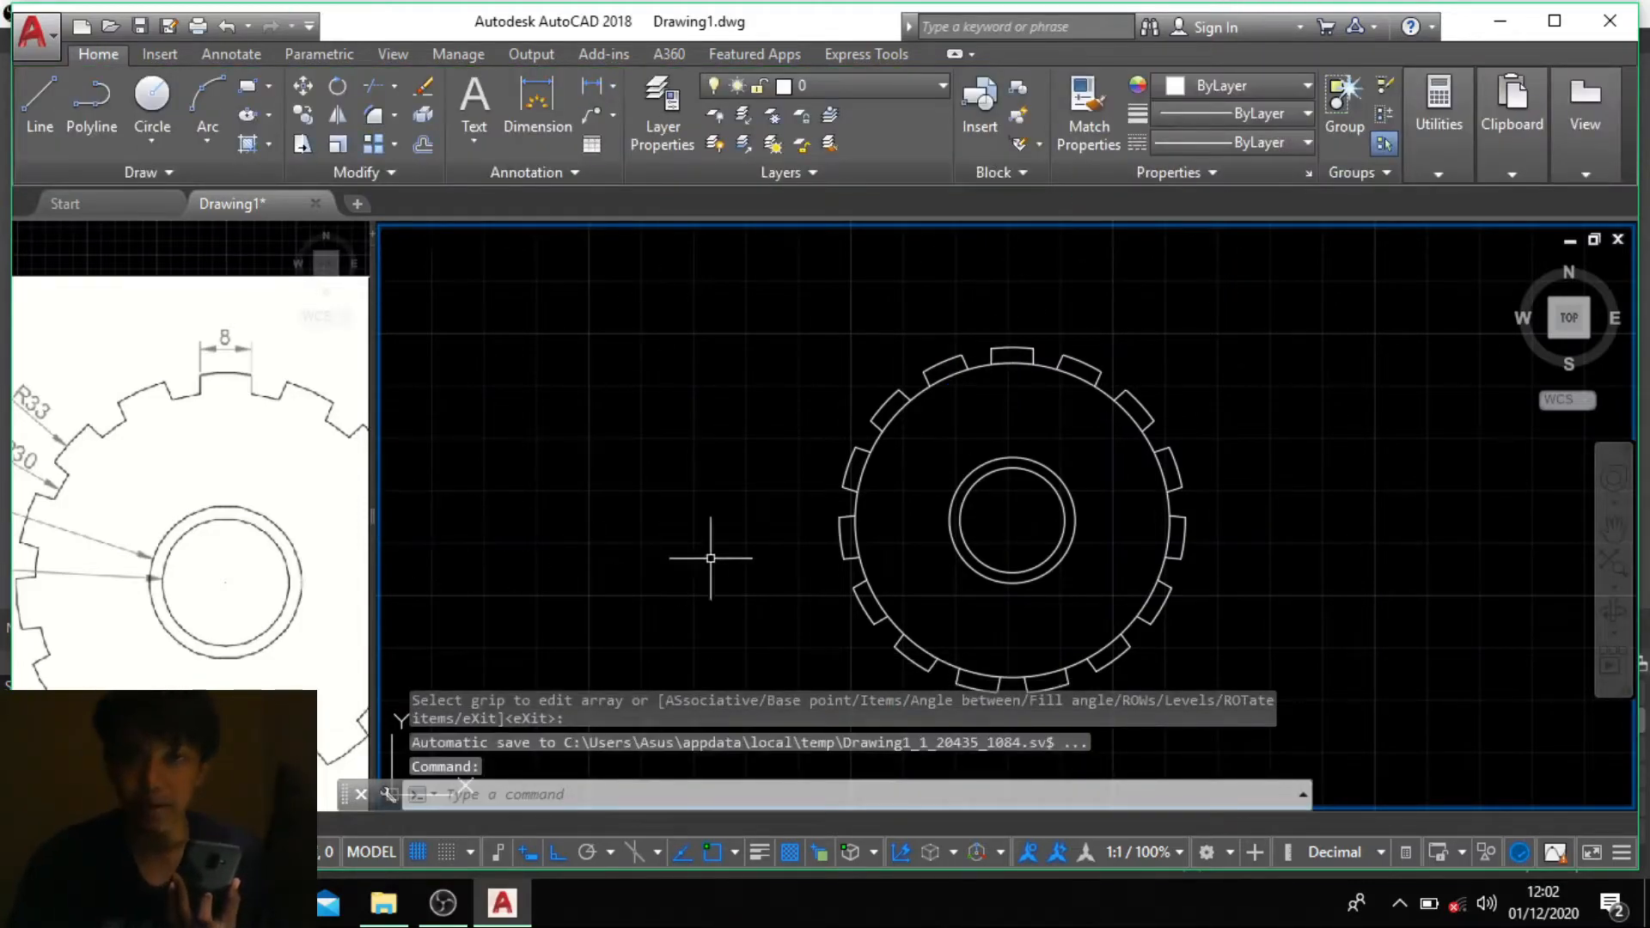
scroll(876, 442, down, 2)
scroll(950, 505, up, 4)
scroll(969, 489, down, 4)
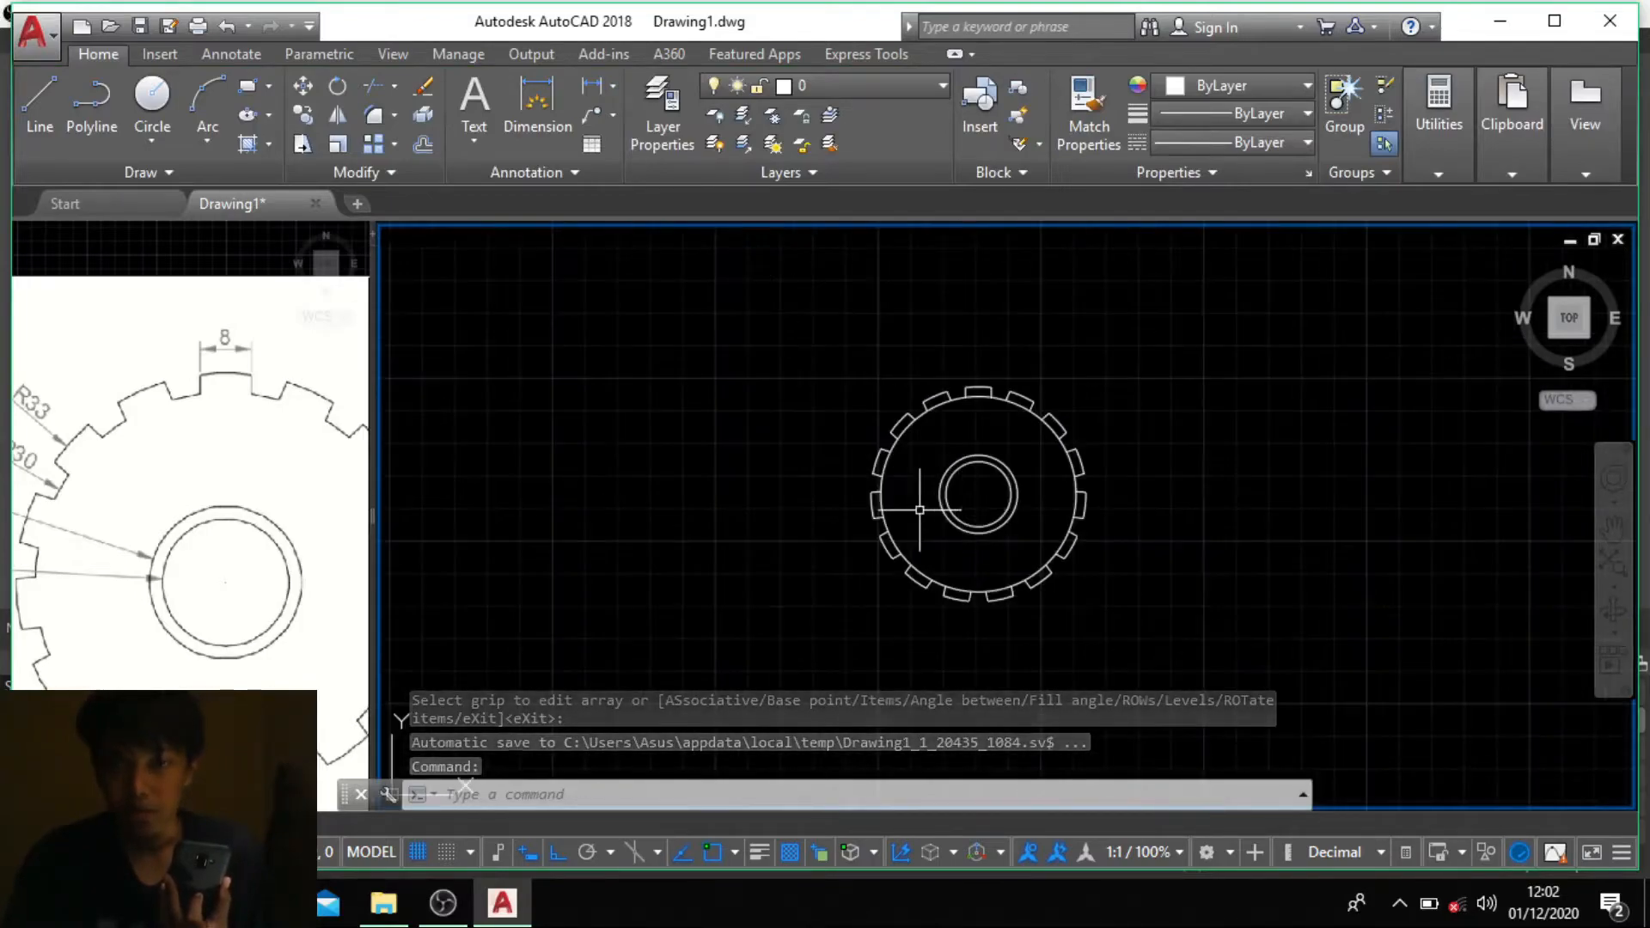
scroll(971, 498, up, 4)
scroll(988, 503, down, 2)
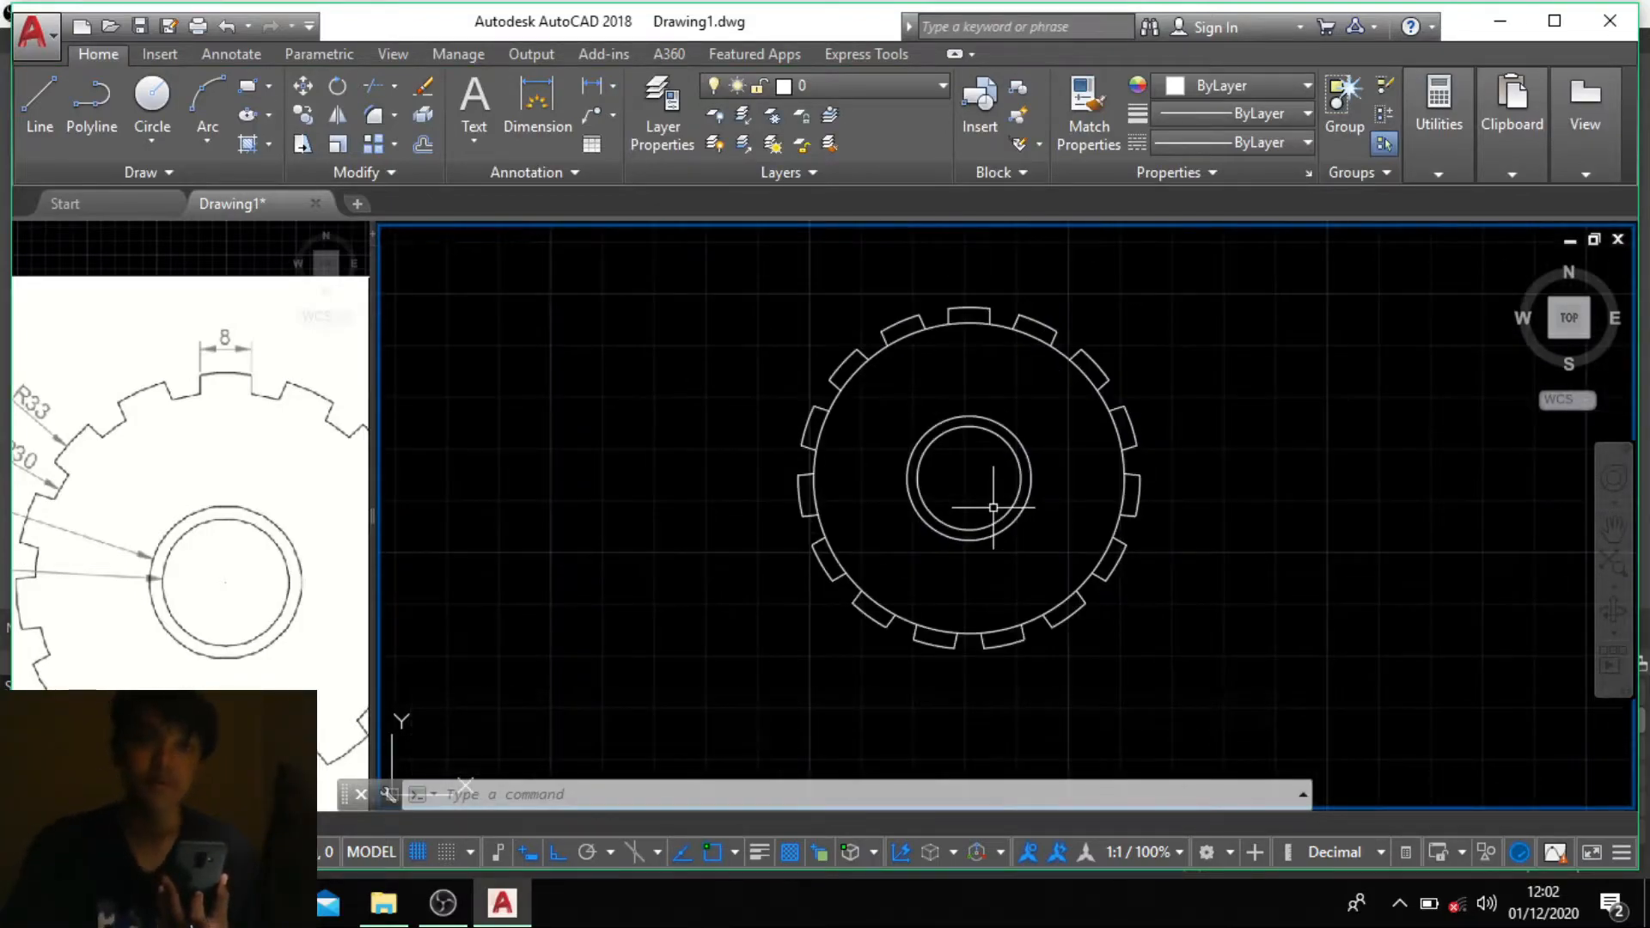
scroll(816, 529, down, 2)
scroll(868, 516, up, 2)
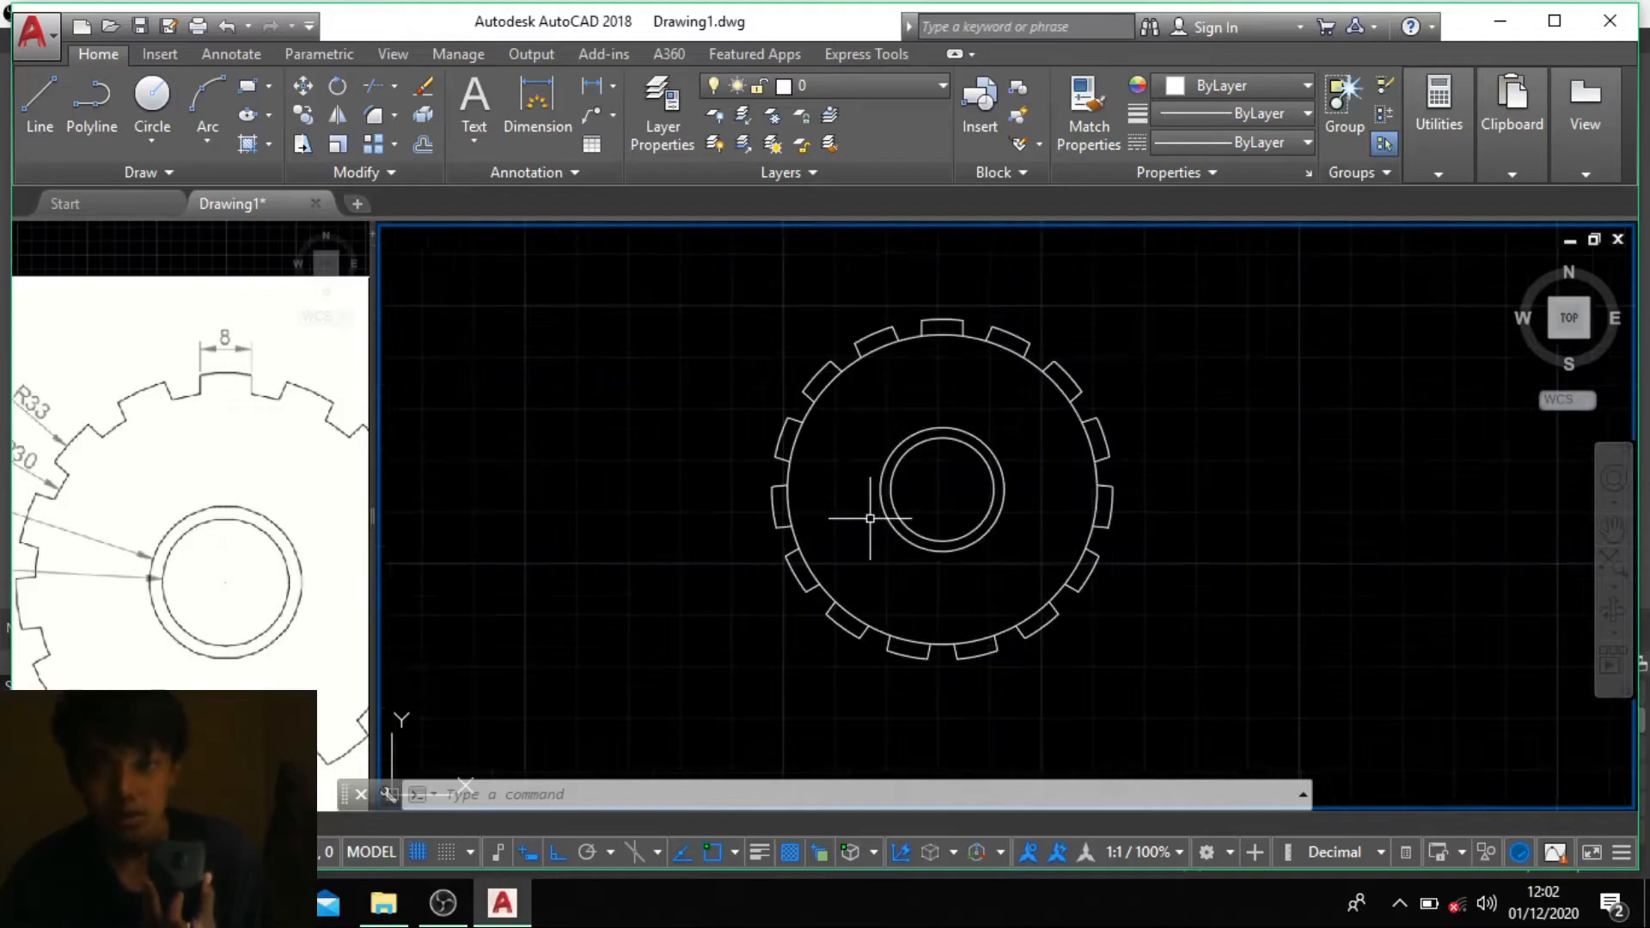
scroll(872, 517, up, 2)
scroll(876, 516, down, 2)
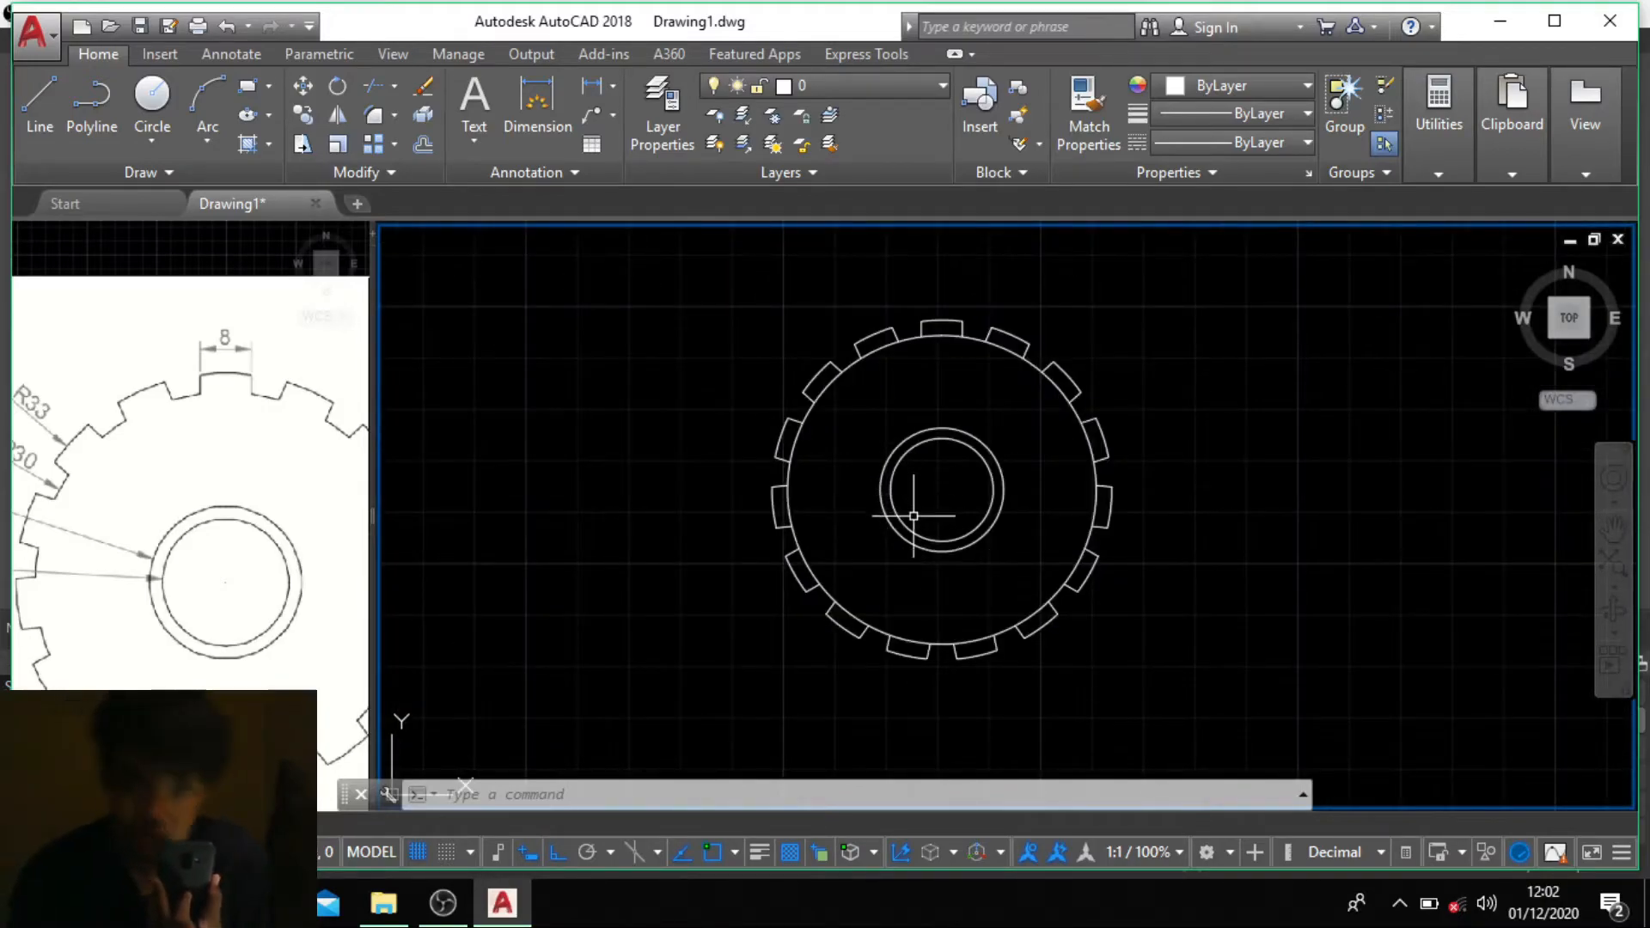
scroll(906, 533, up, 3)
scroll(903, 554, down, 2)
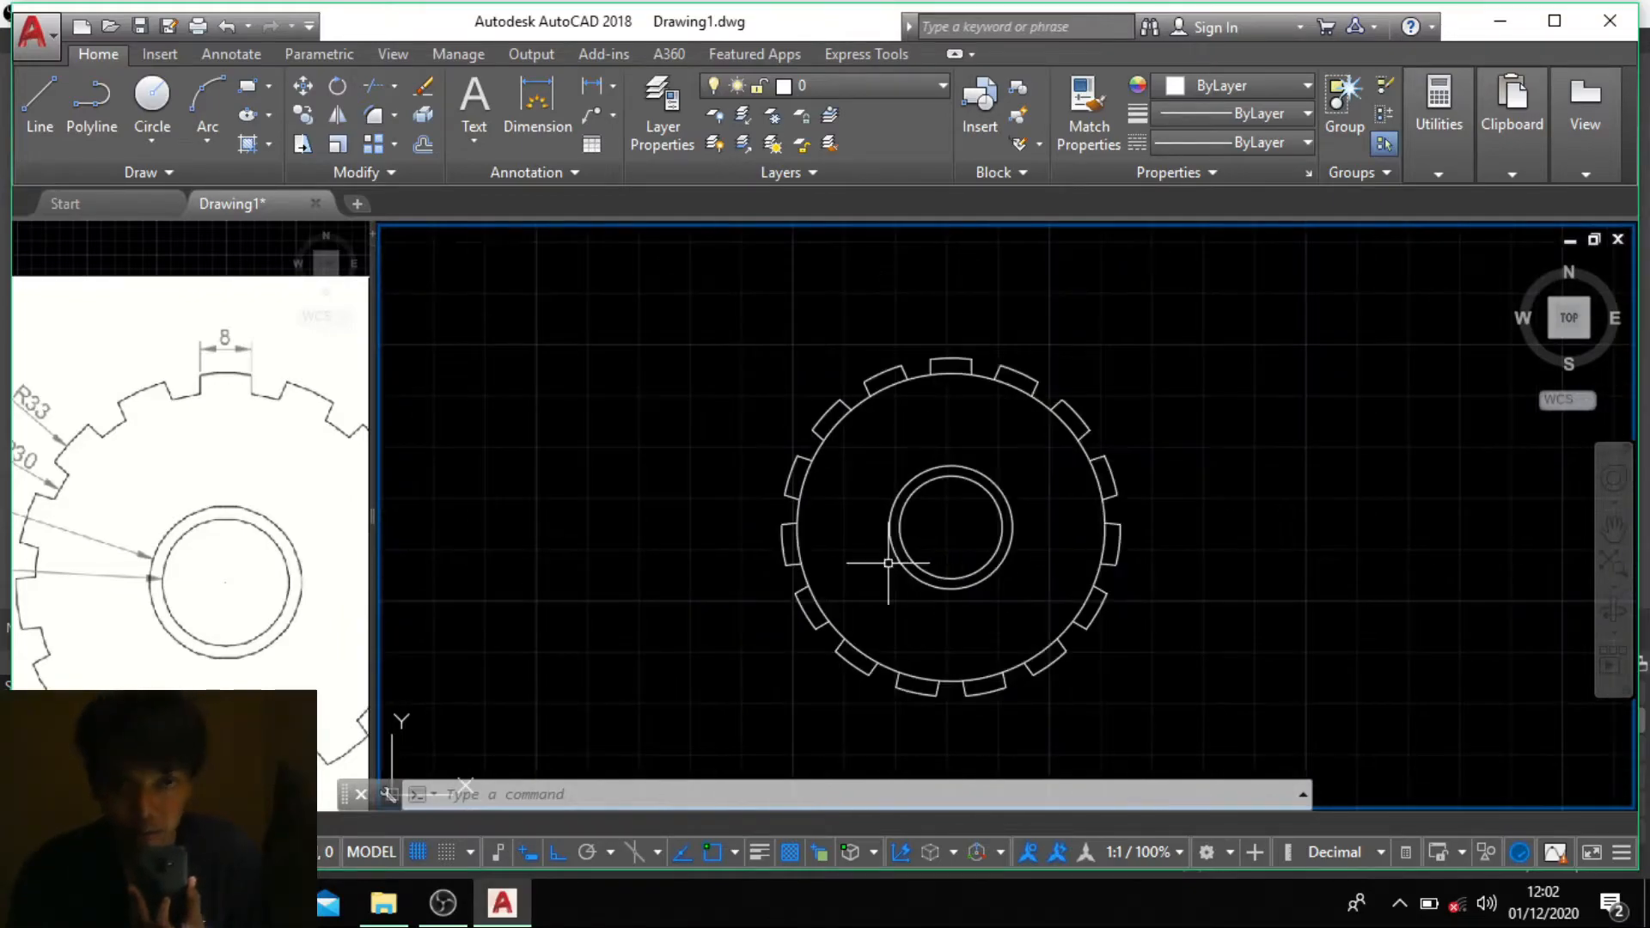
Step: Delete the gear reference image in the narrow viewport
click(292, 571)
scroll(284, 533, down, 4)
scroll(278, 527, down, 2)
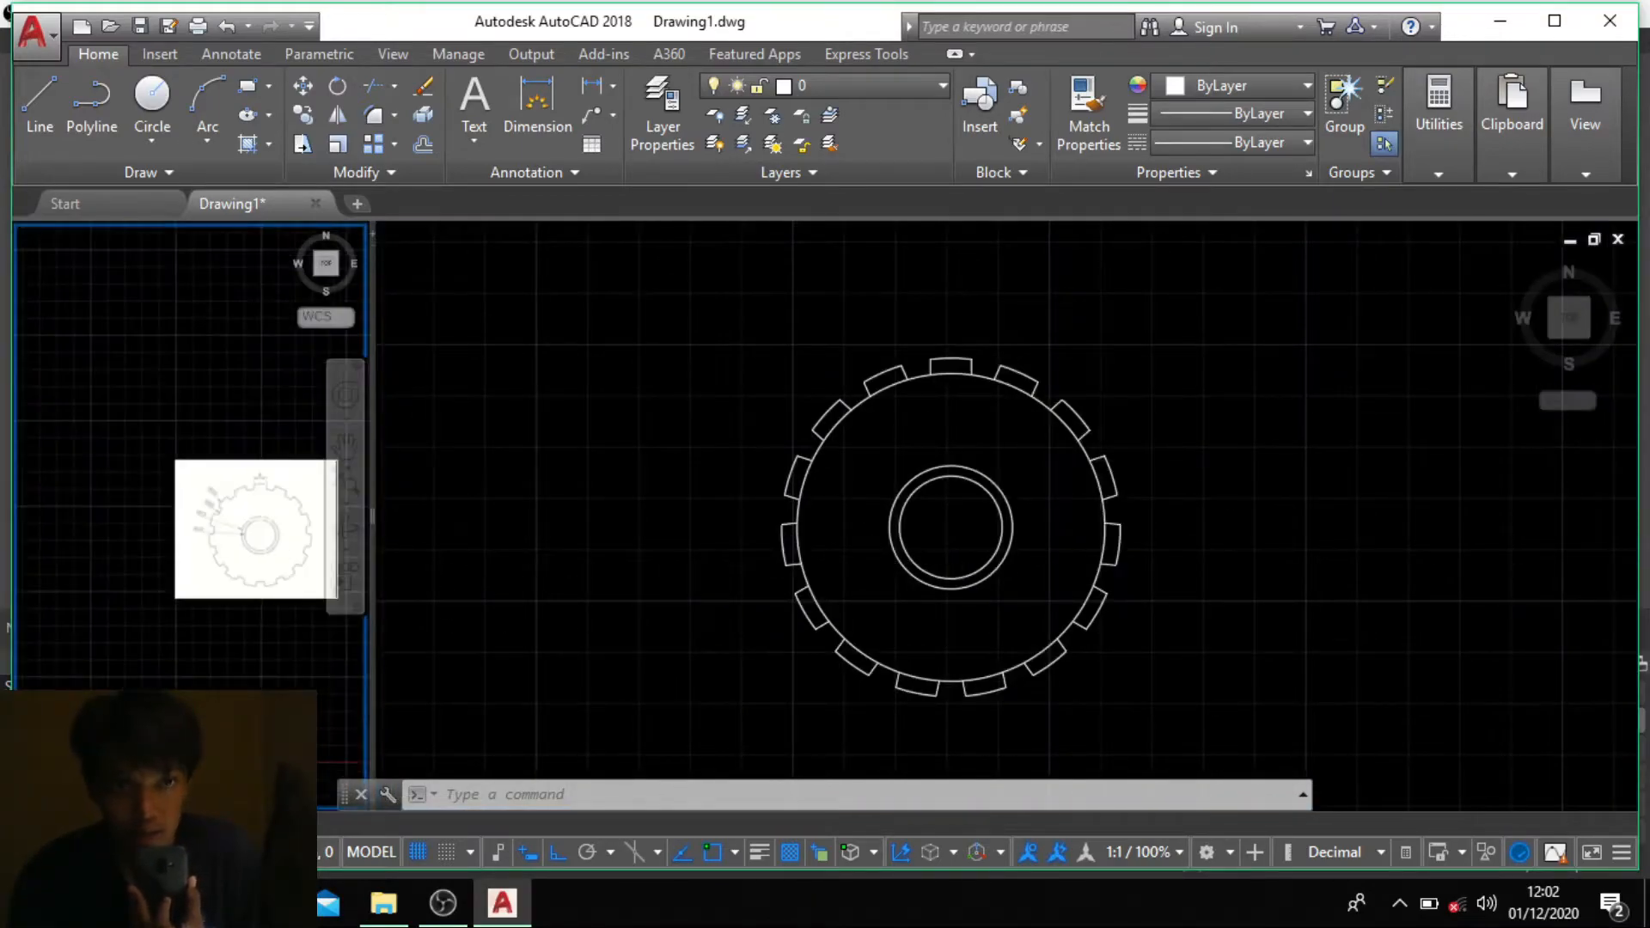
scroll(217, 547, up, 2)
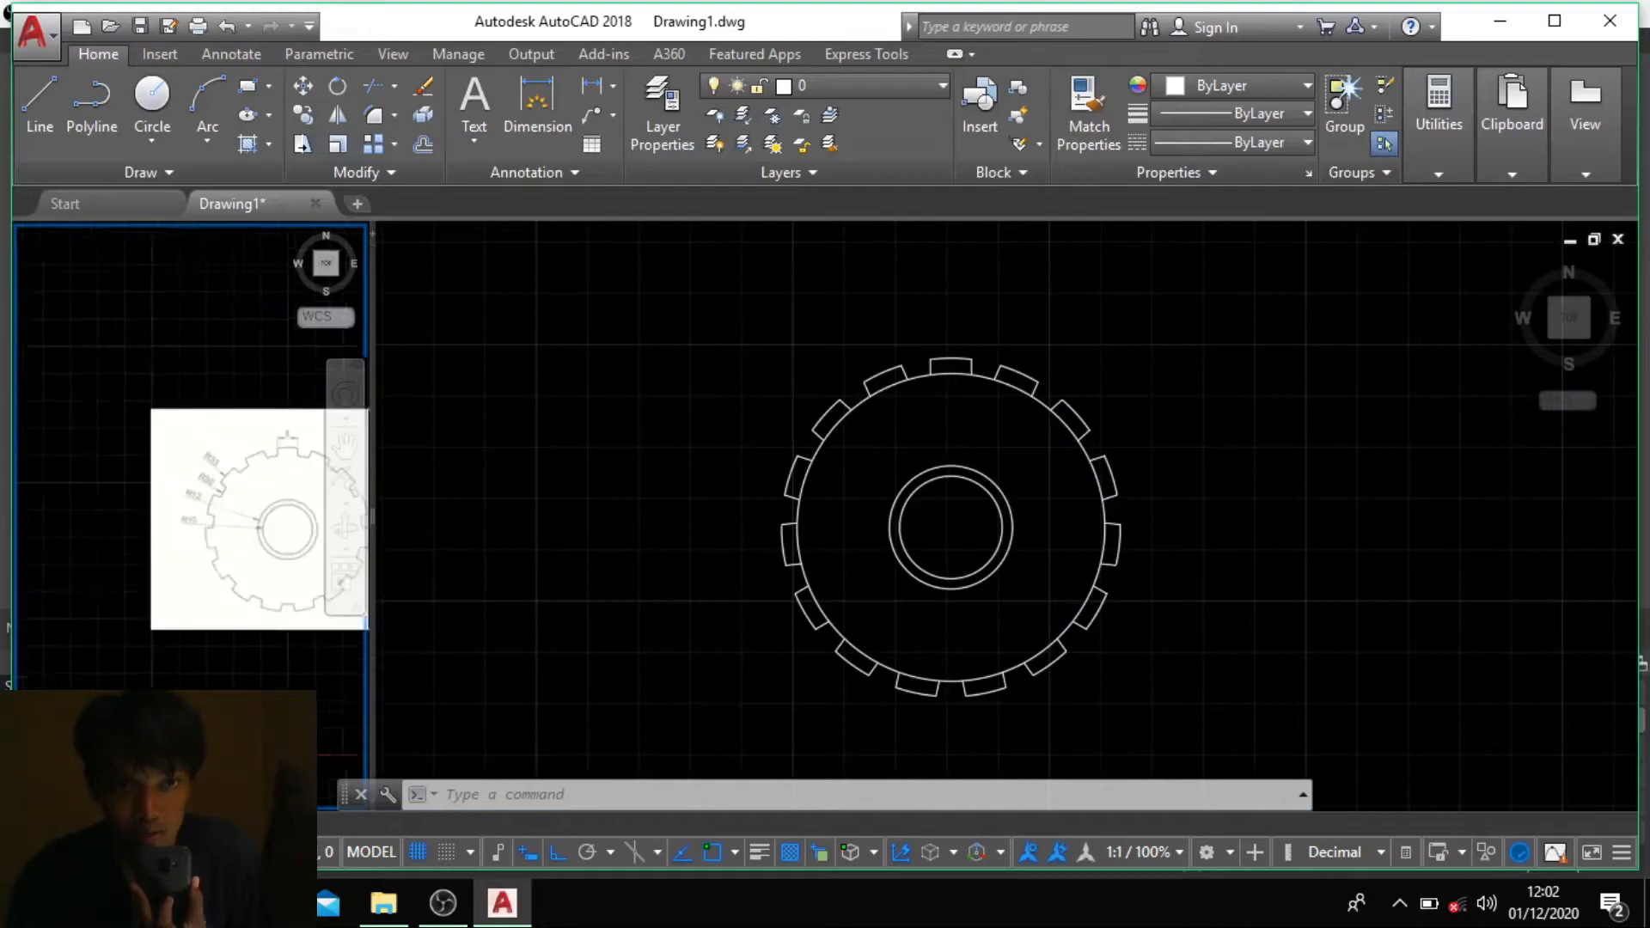
scroll(218, 547, down, 6)
mouse_move(243, 524)
mouse_down()
mouse_move(240, 478)
mouse_move(203, 523)
mouse_move(234, 560)
mouse_up()
key(Delete)
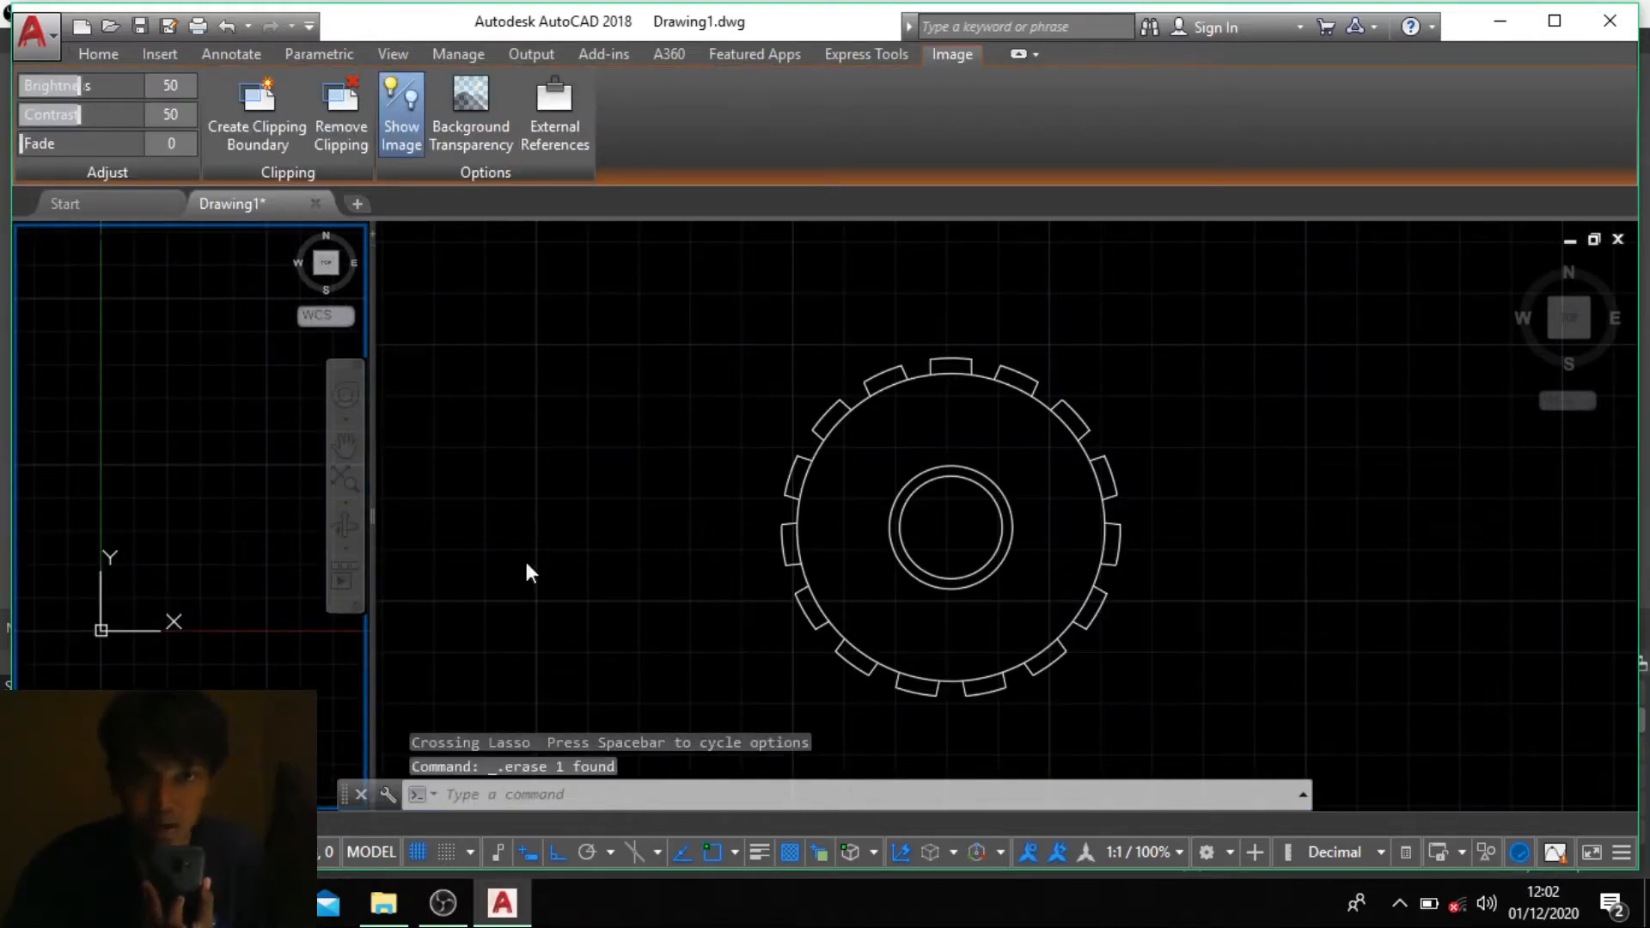
Step: Attach the image 20201130_220223 in an empty area of the wide viewport, specifying its insertion point and scale on screen
click(752, 524)
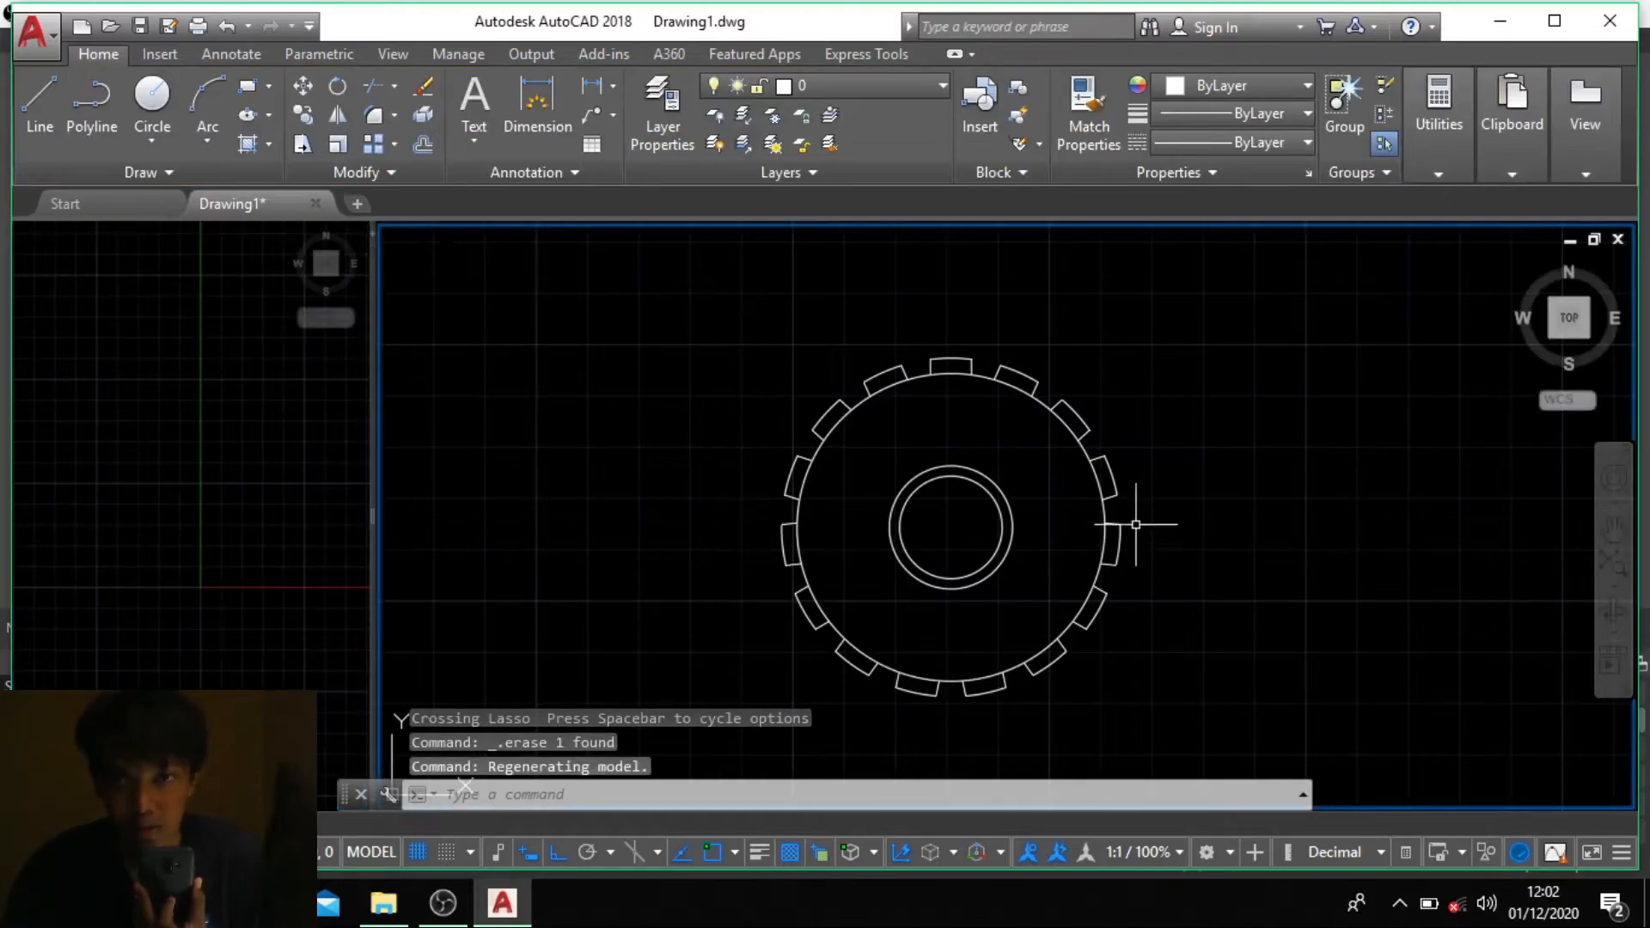
scroll(1074, 489, down, 3)
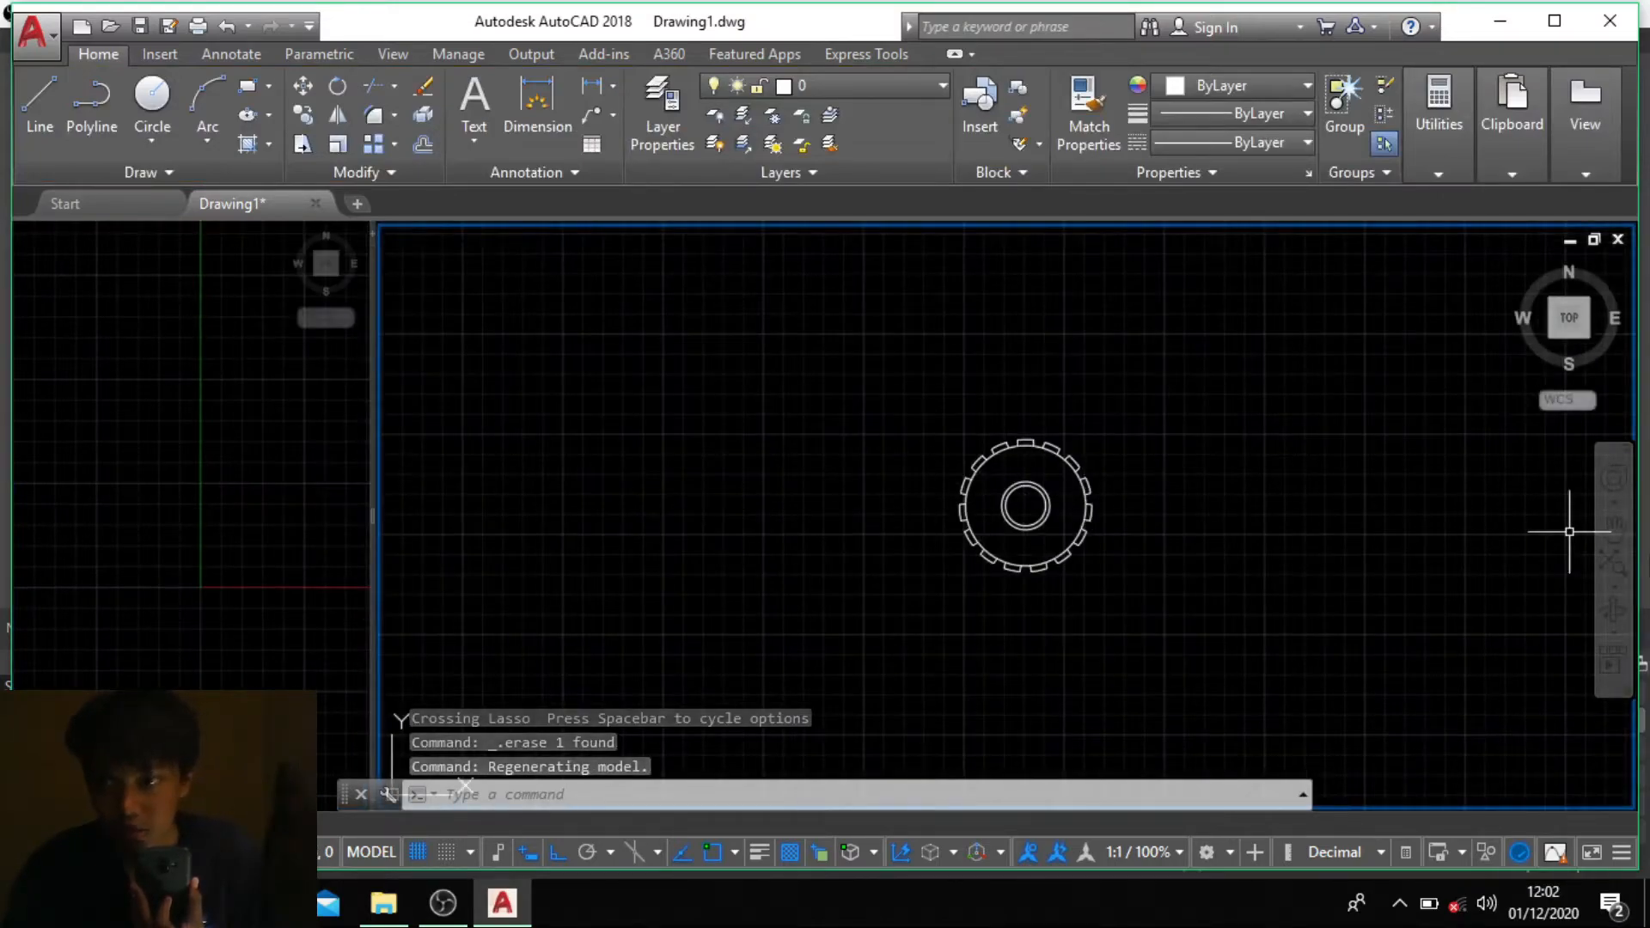
click(1612, 526)
mouse_move(1192, 459)
mouse_down()
mouse_move(1028, 464)
mouse_move(762, 541)
mouse_move(776, 537)
mouse_up()
right_click(812, 521)
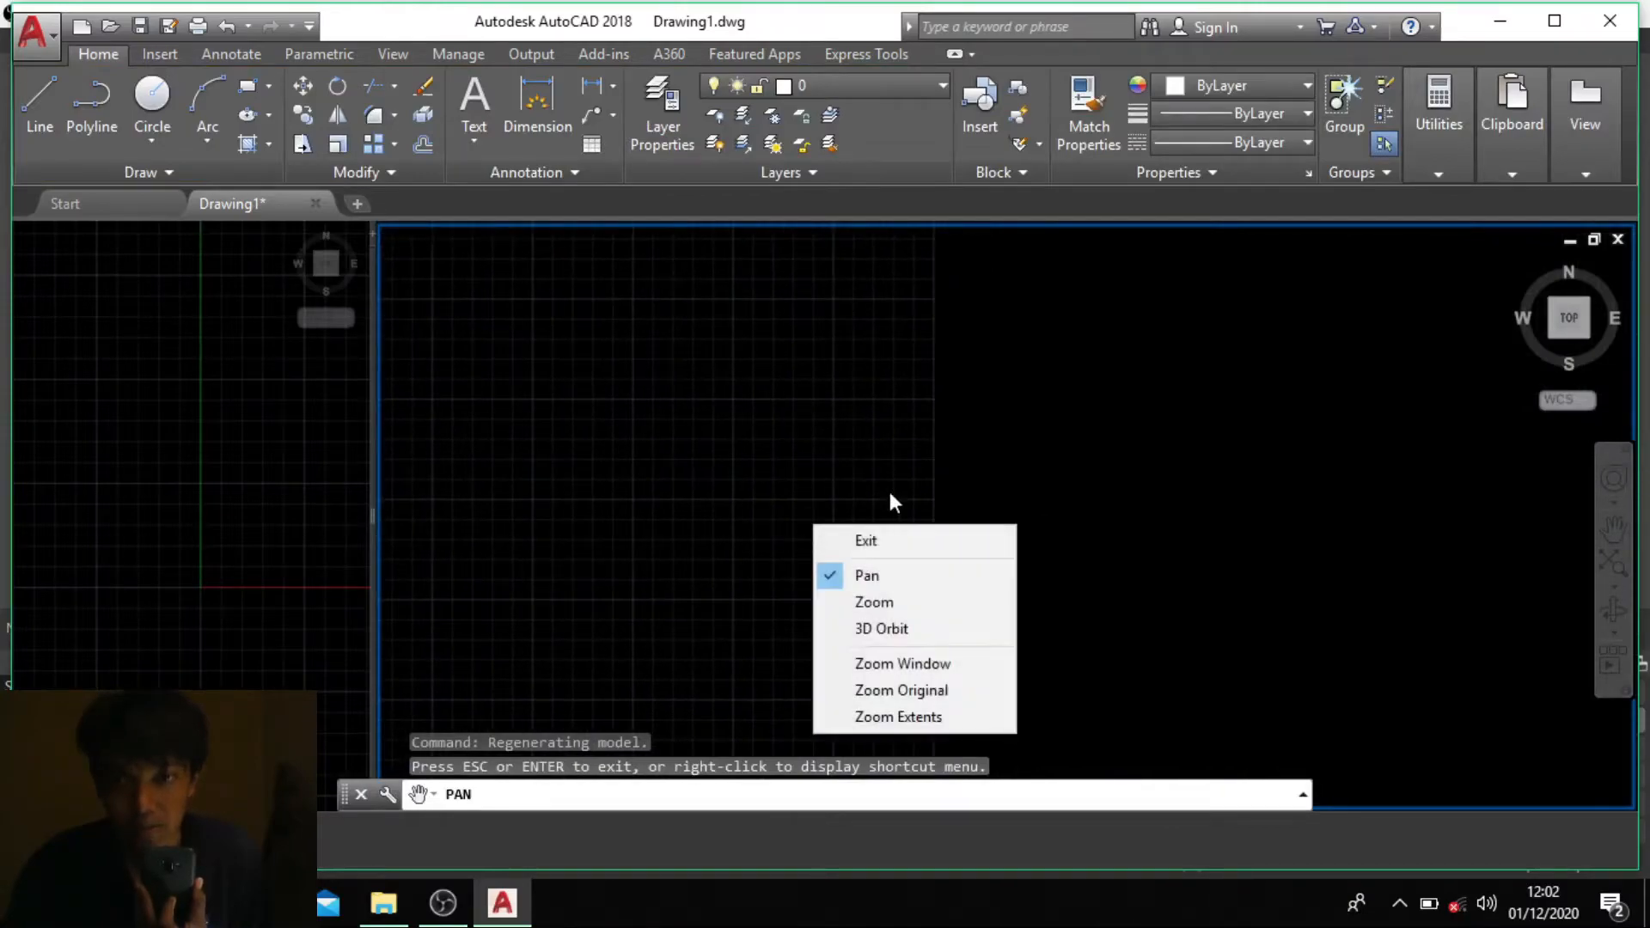
click(888, 543)
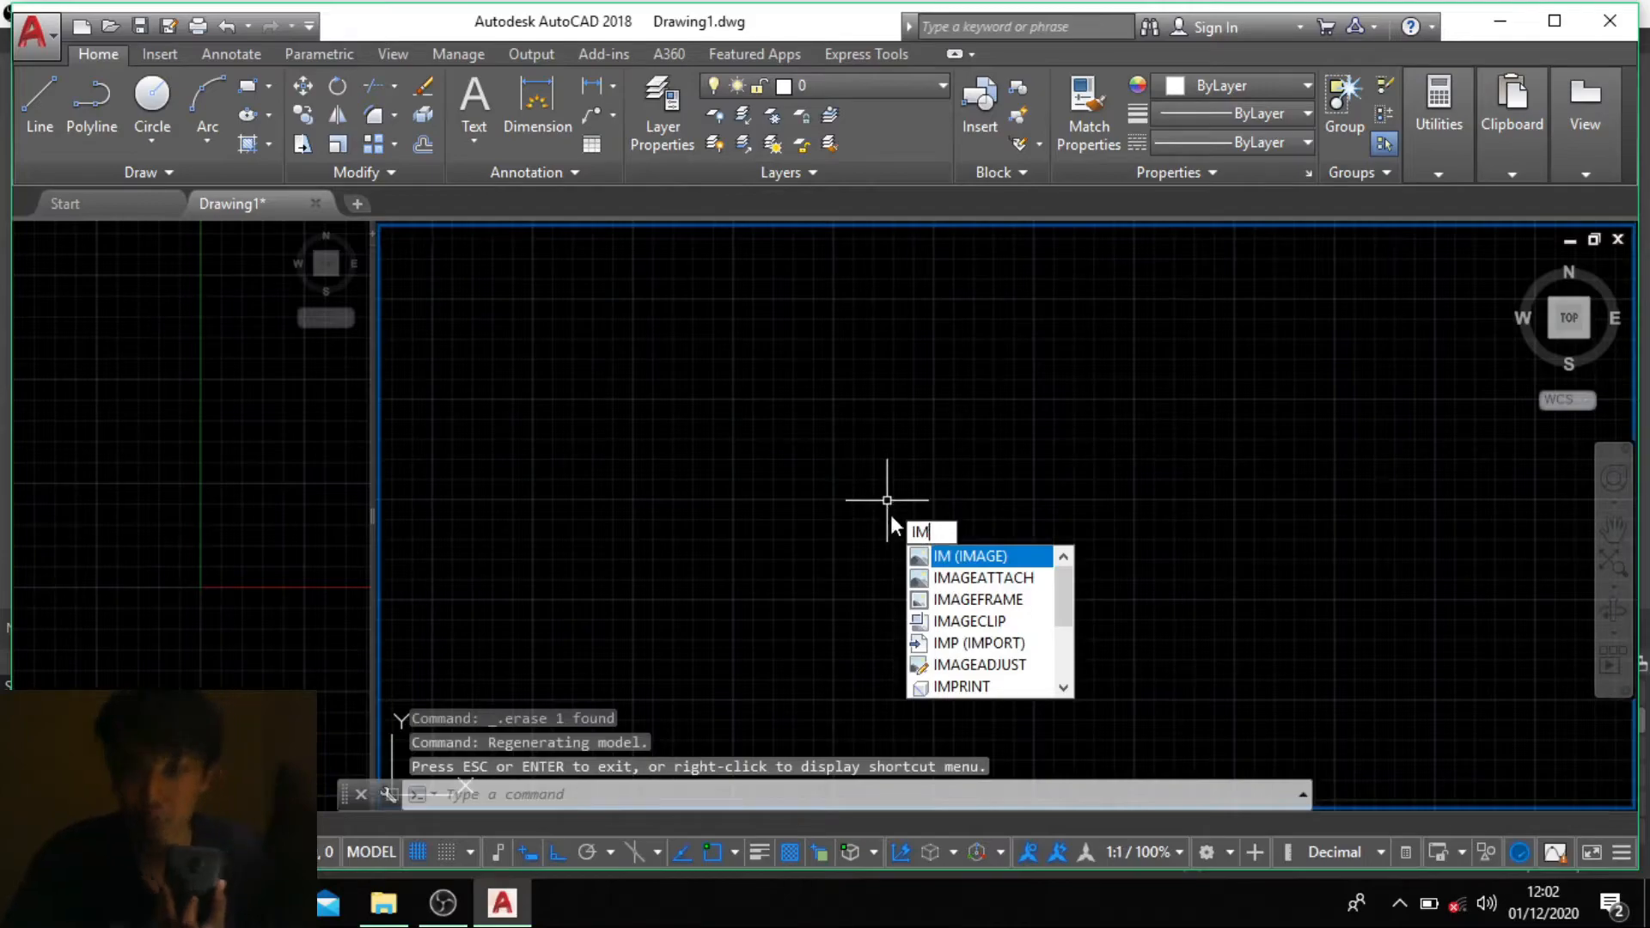
click(924, 574)
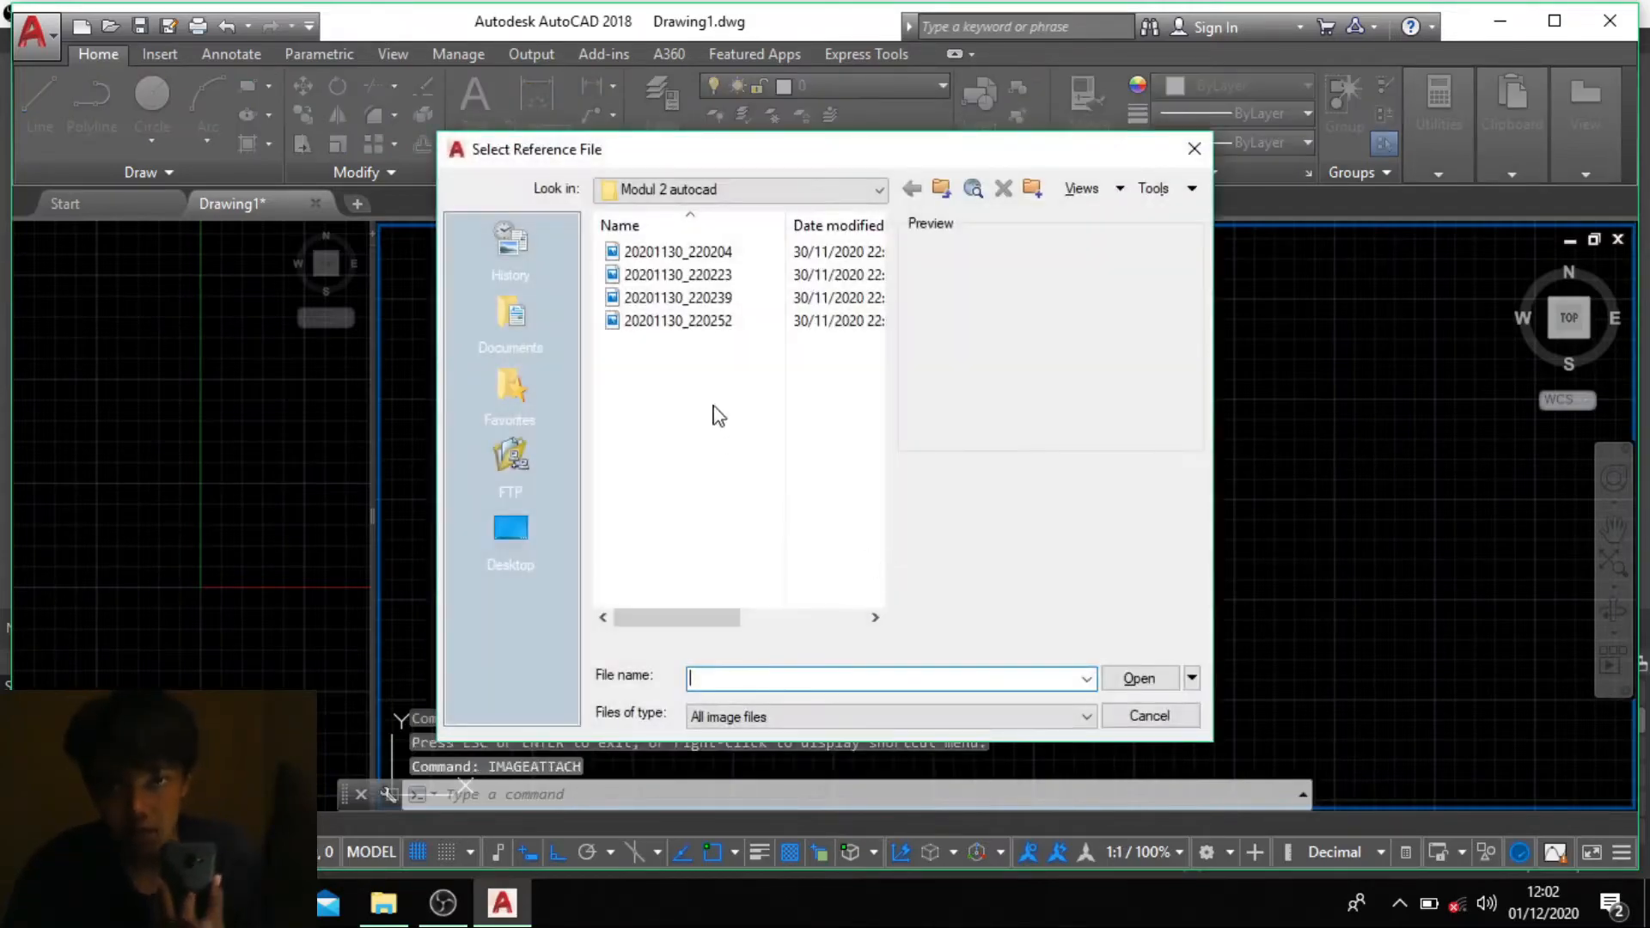
click(709, 300)
click(709, 276)
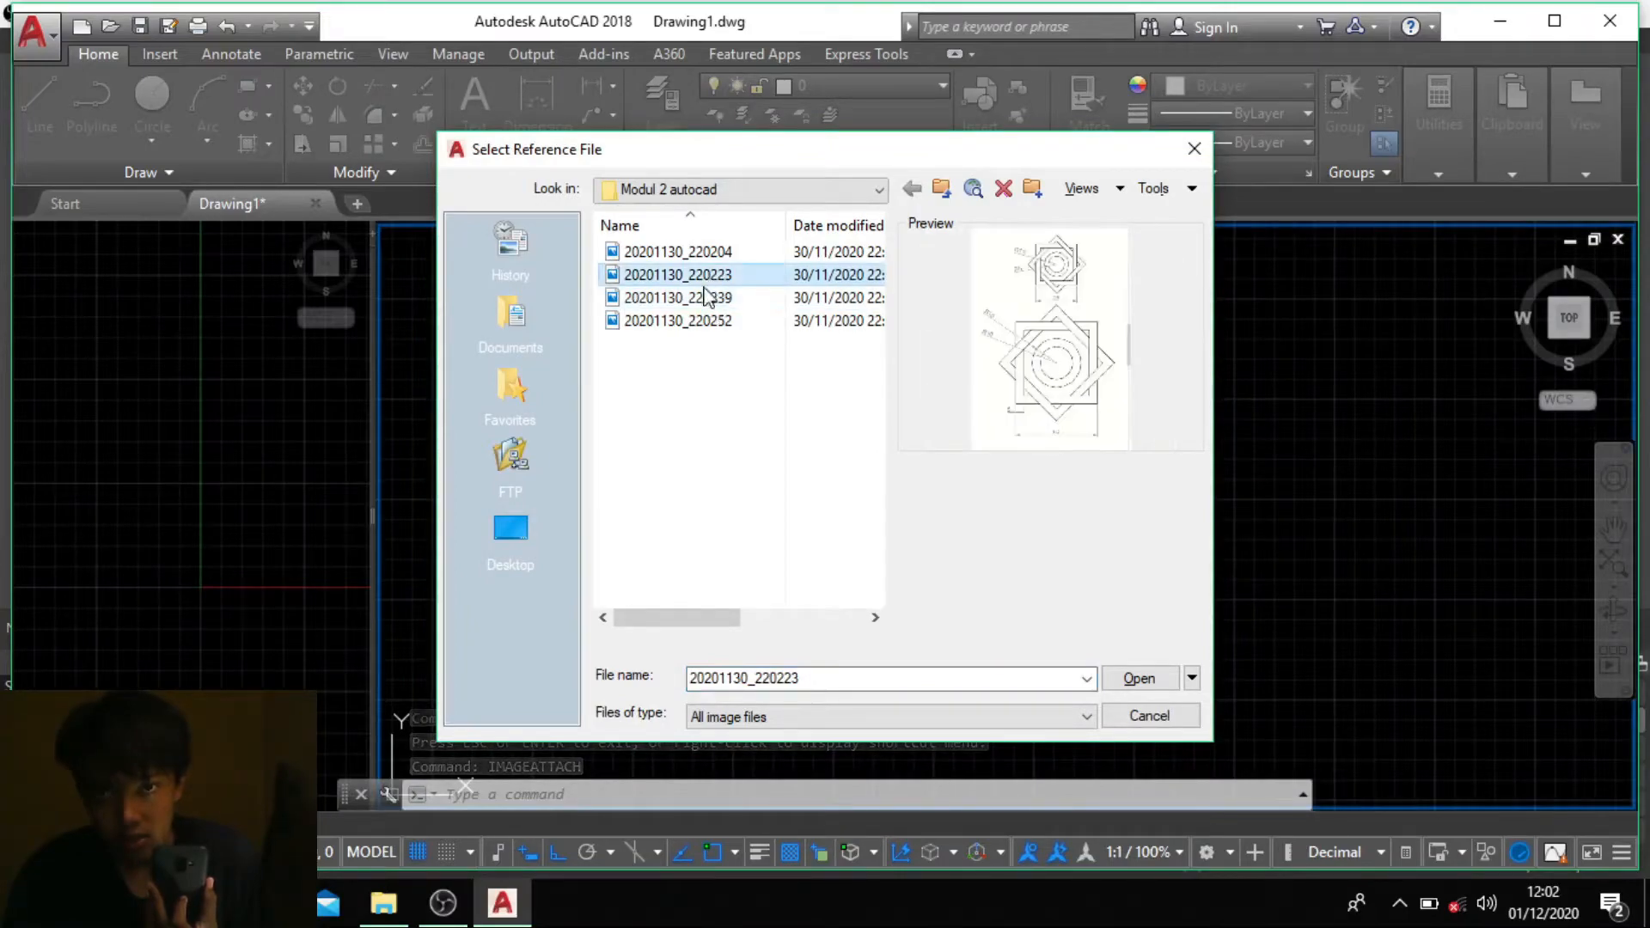
click(1155, 680)
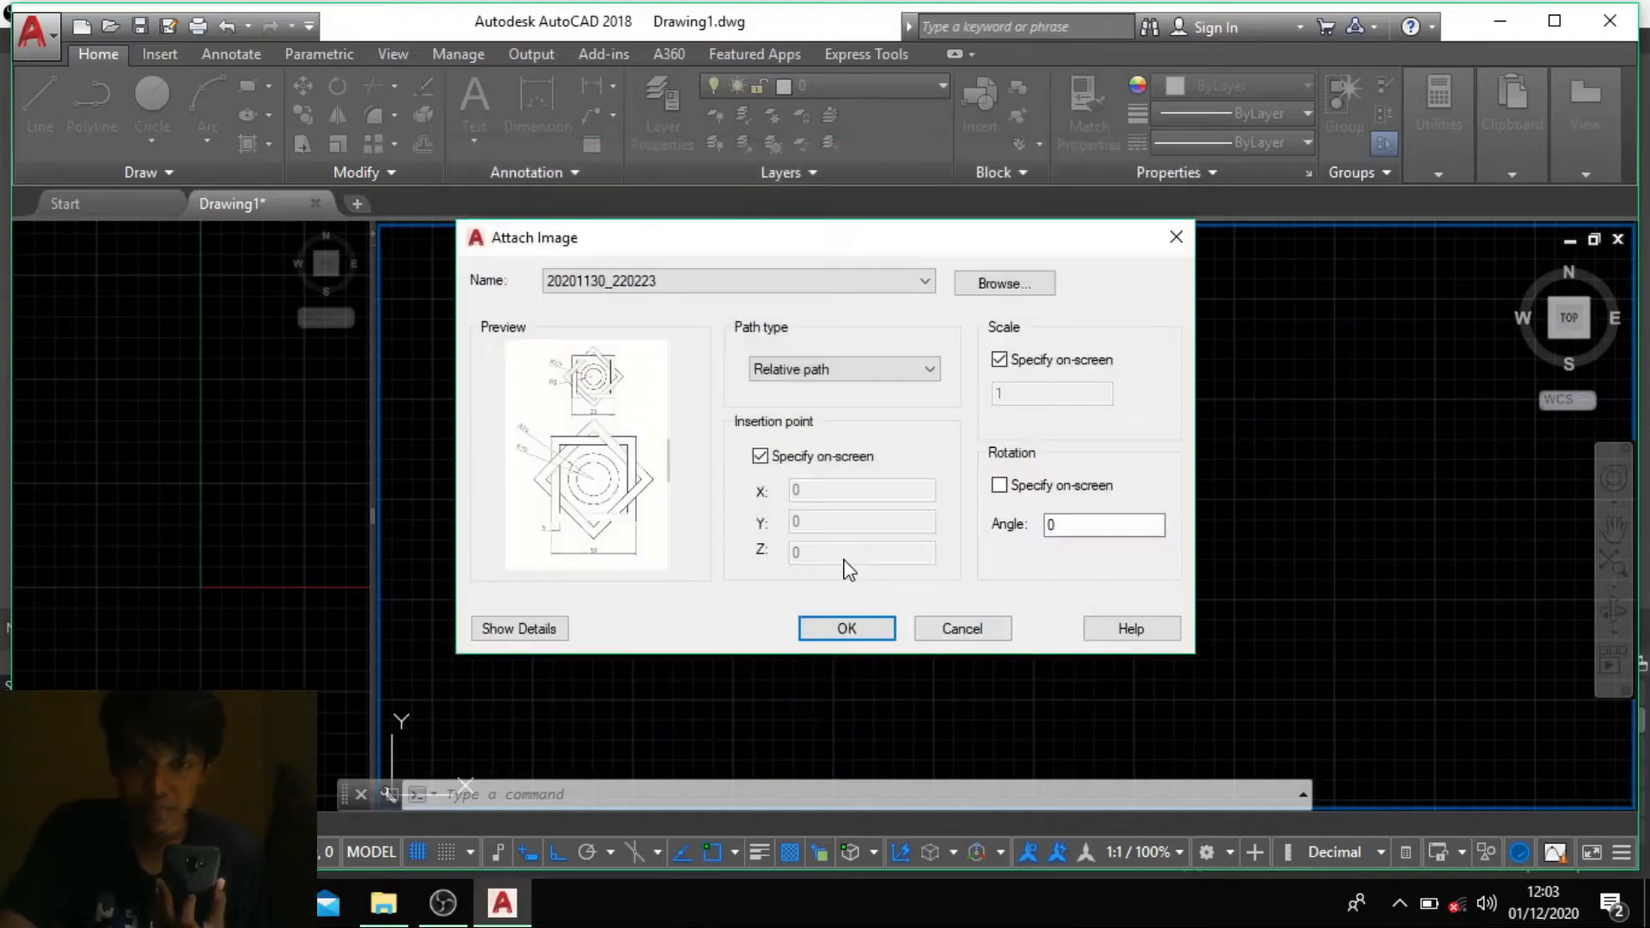
click(848, 625)
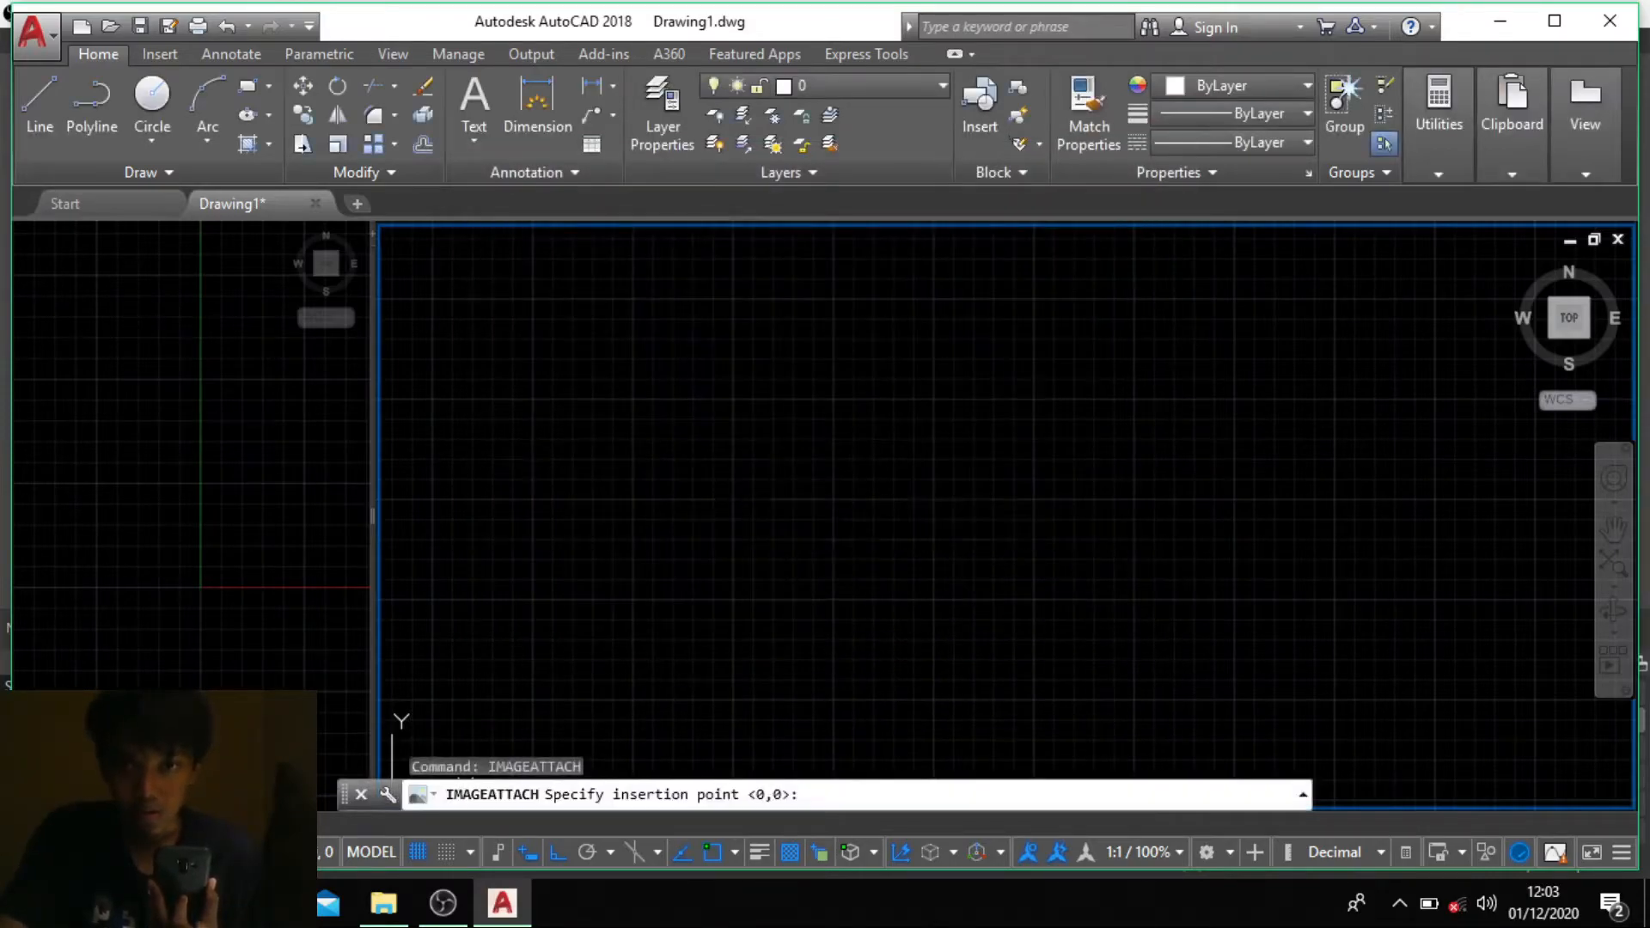
click(774, 496)
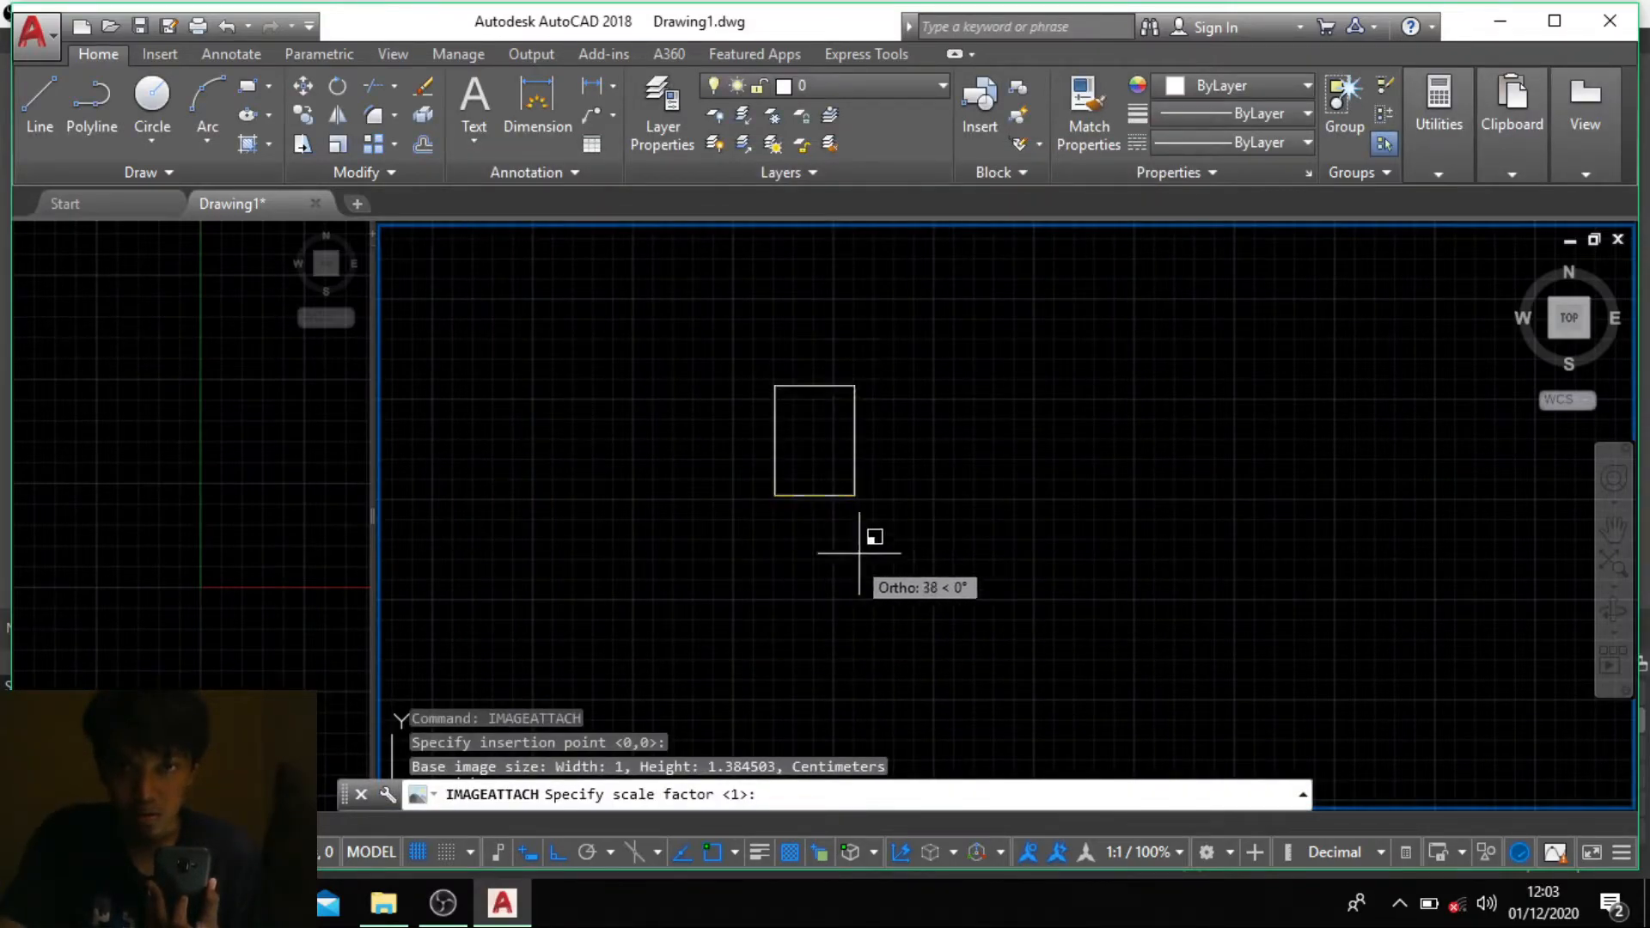
click(902, 547)
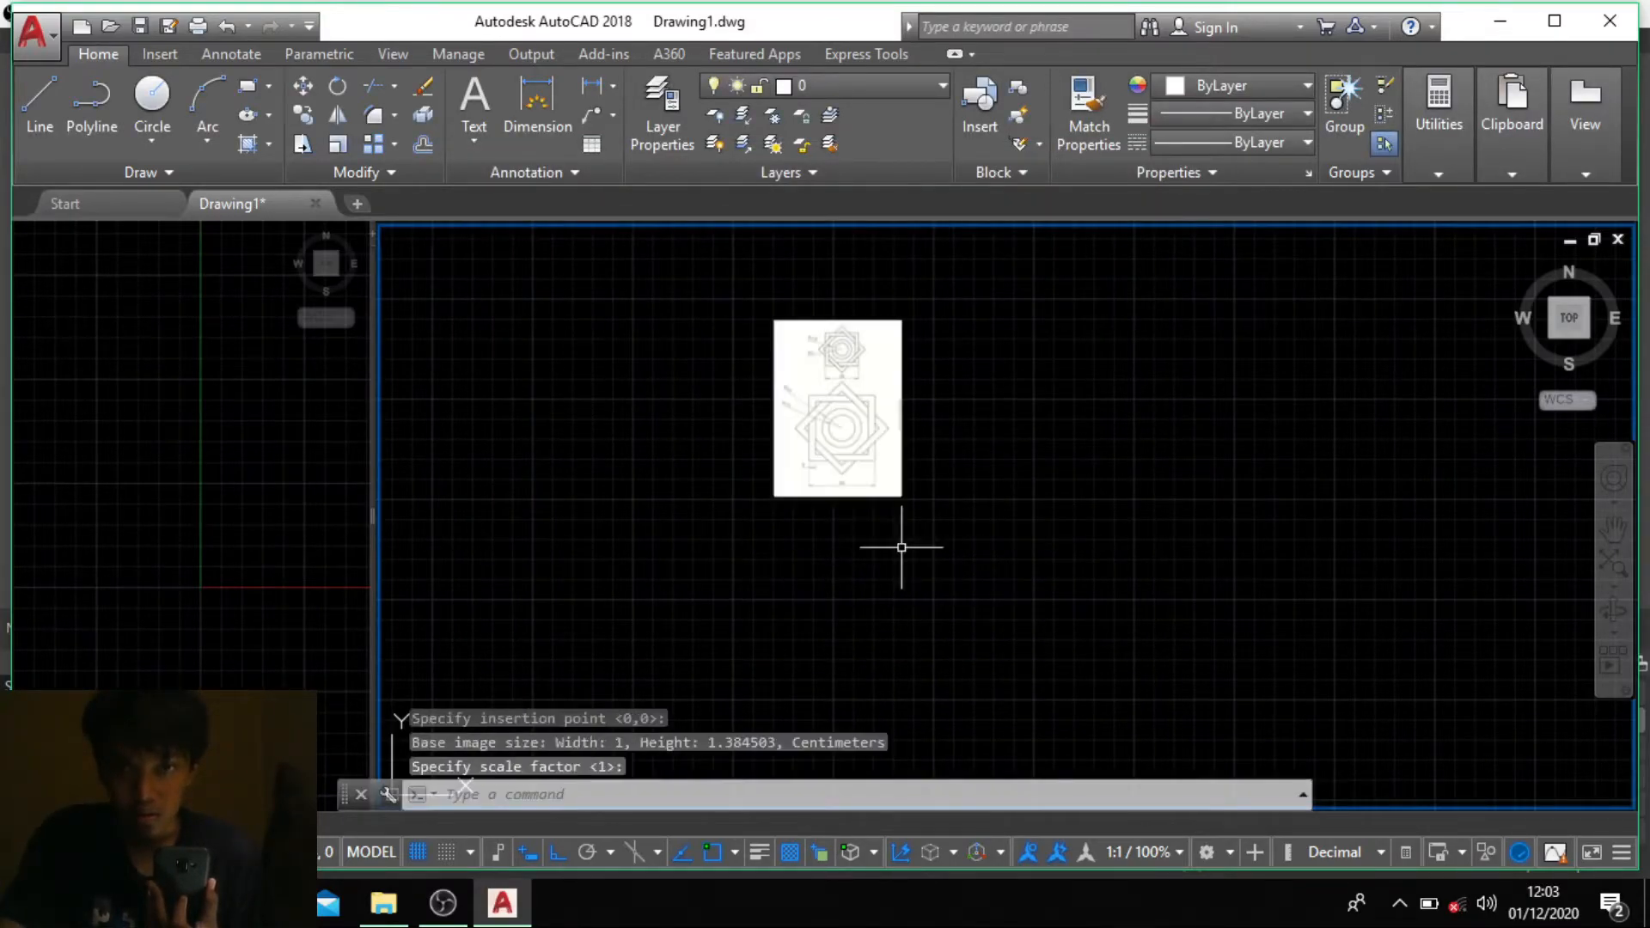
Step: Bring the rotated-squares reference image into view in the narrow viewport so both figures can be read
click(193, 477)
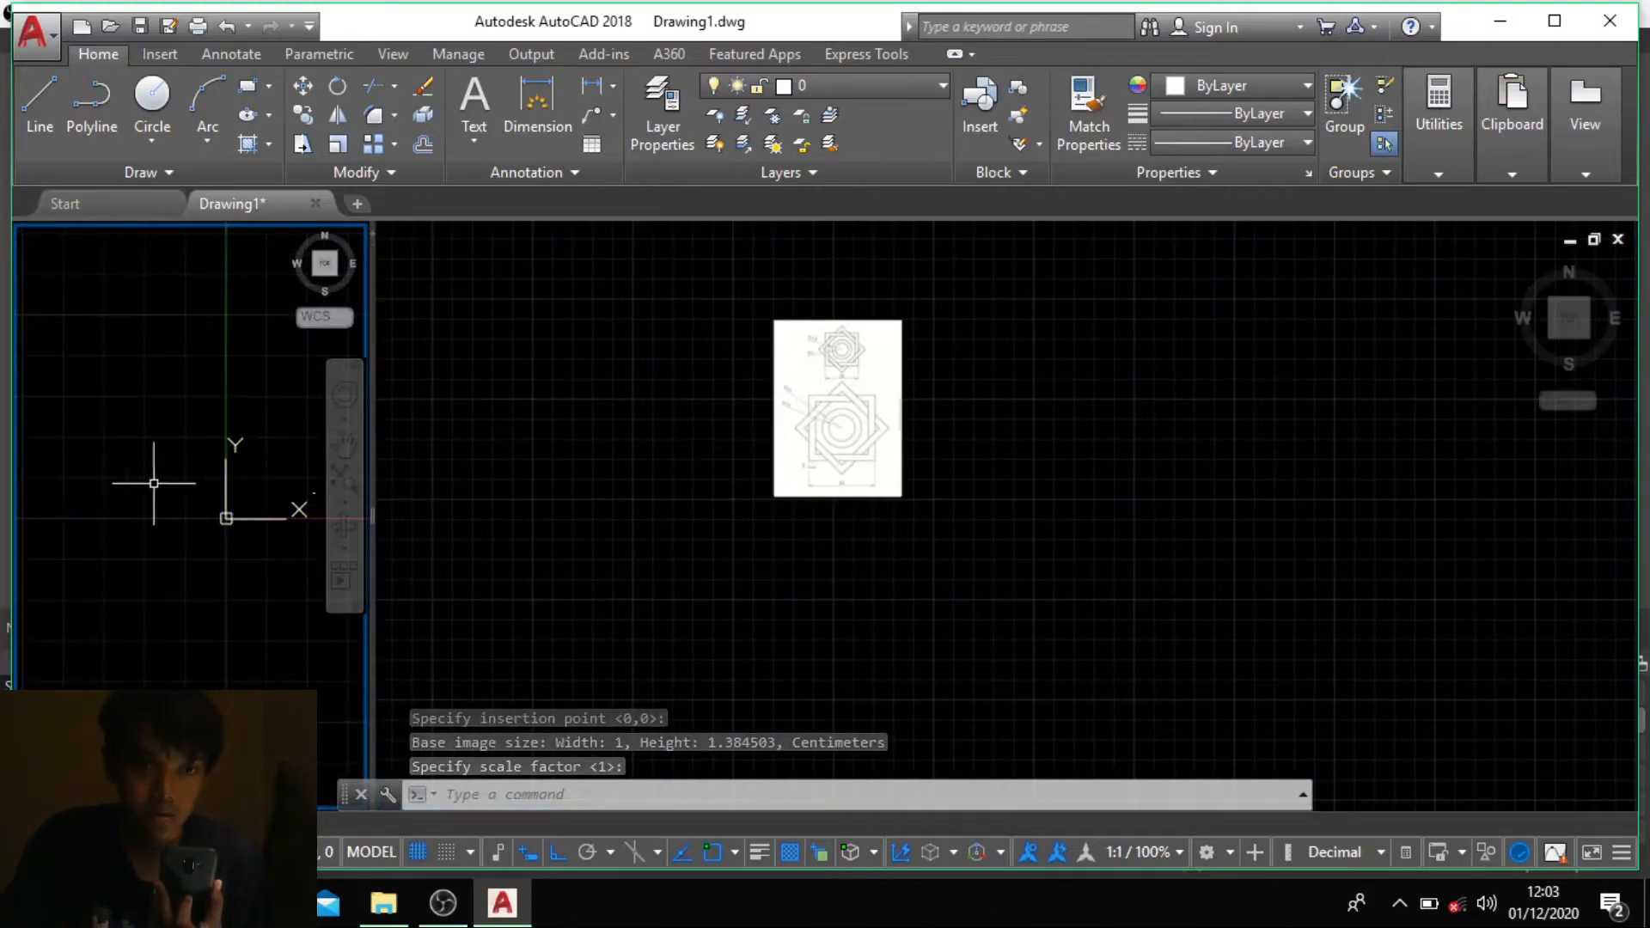
drag(228, 478, 172, 491)
click(346, 447)
right_click(243, 514)
click(257, 528)
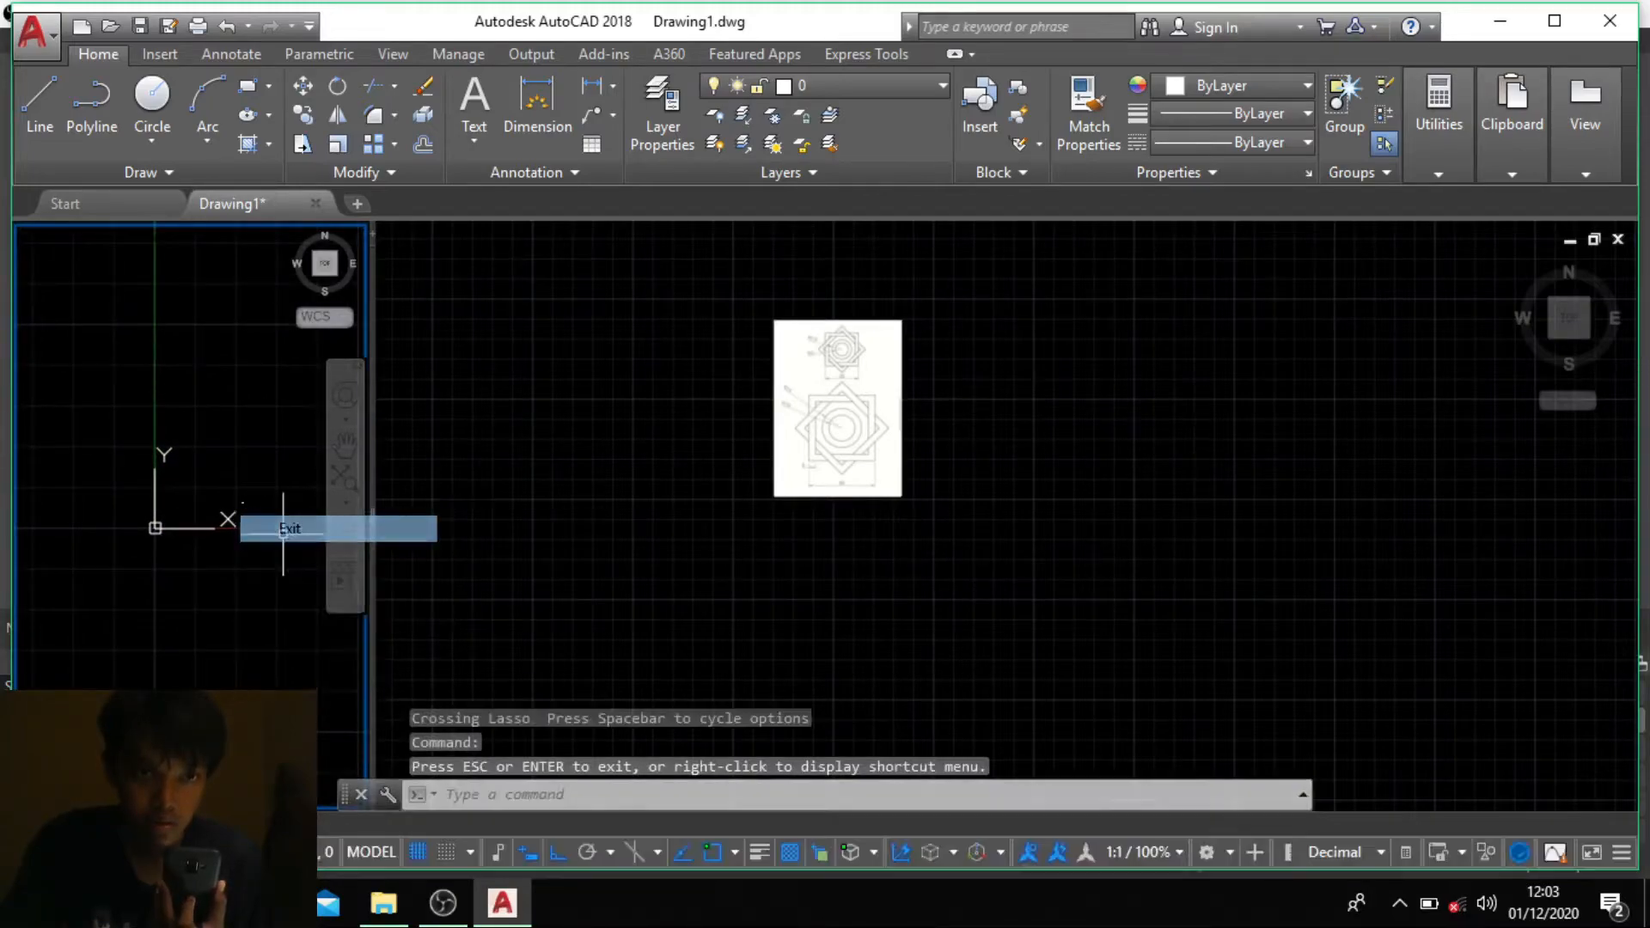
scroll(259, 451, down, 2)
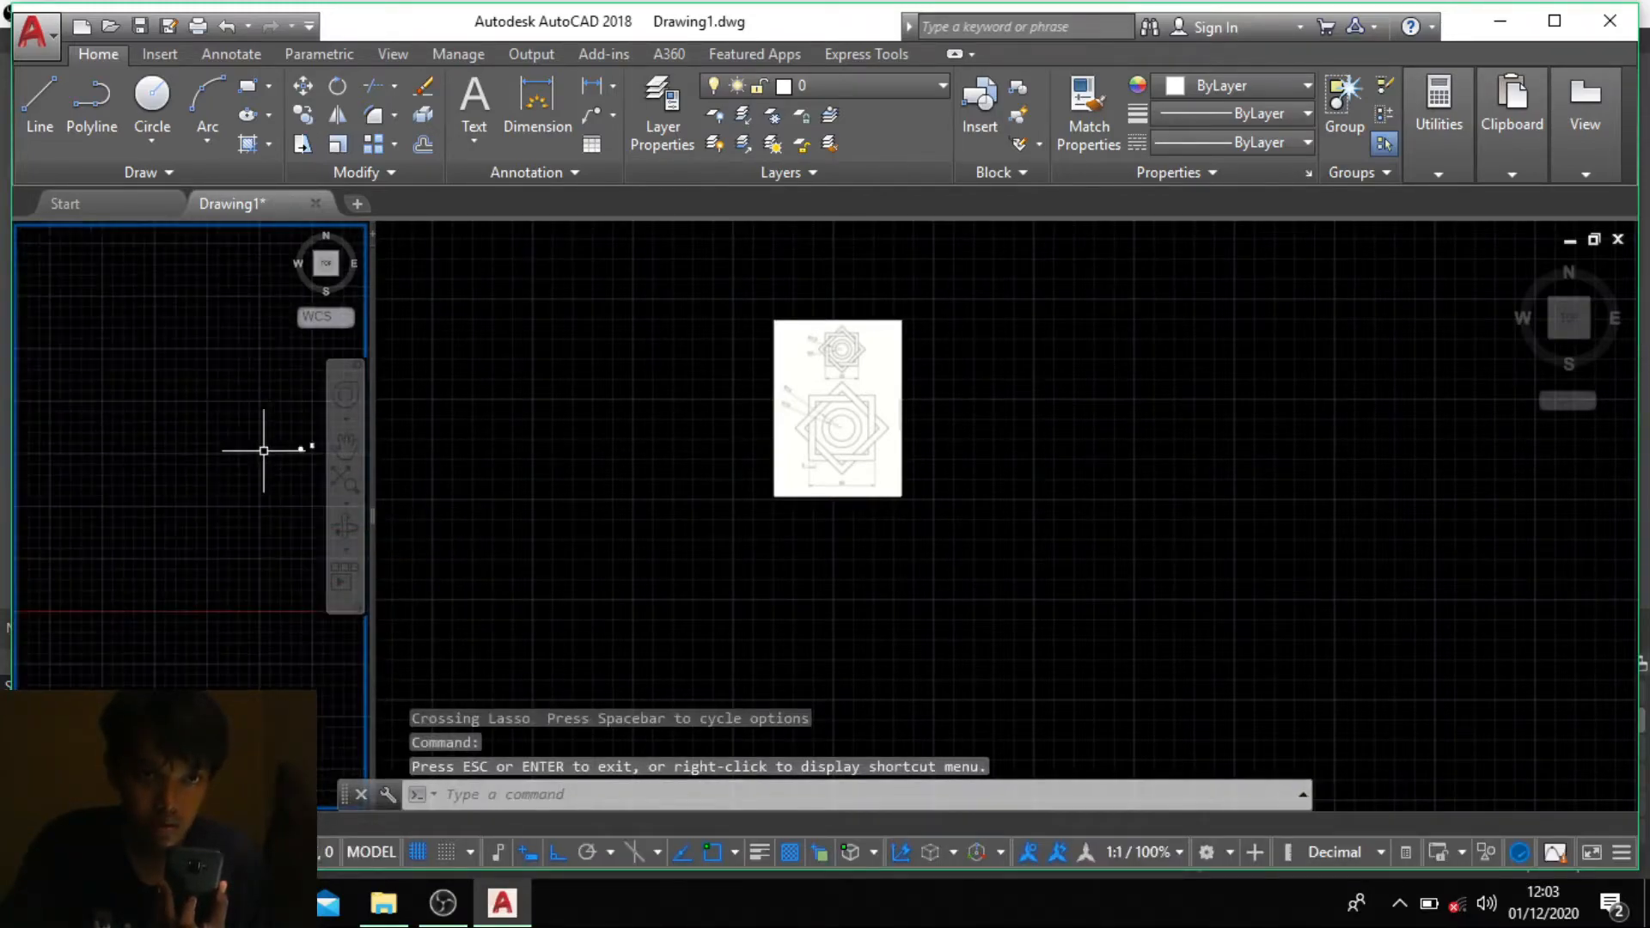
middle_drag(262, 449, 160, 480)
scroll(170, 491, up, 4)
scroll(127, 499, up, 4)
scroll(212, 463, up, 6)
scroll(195, 443, up, 6)
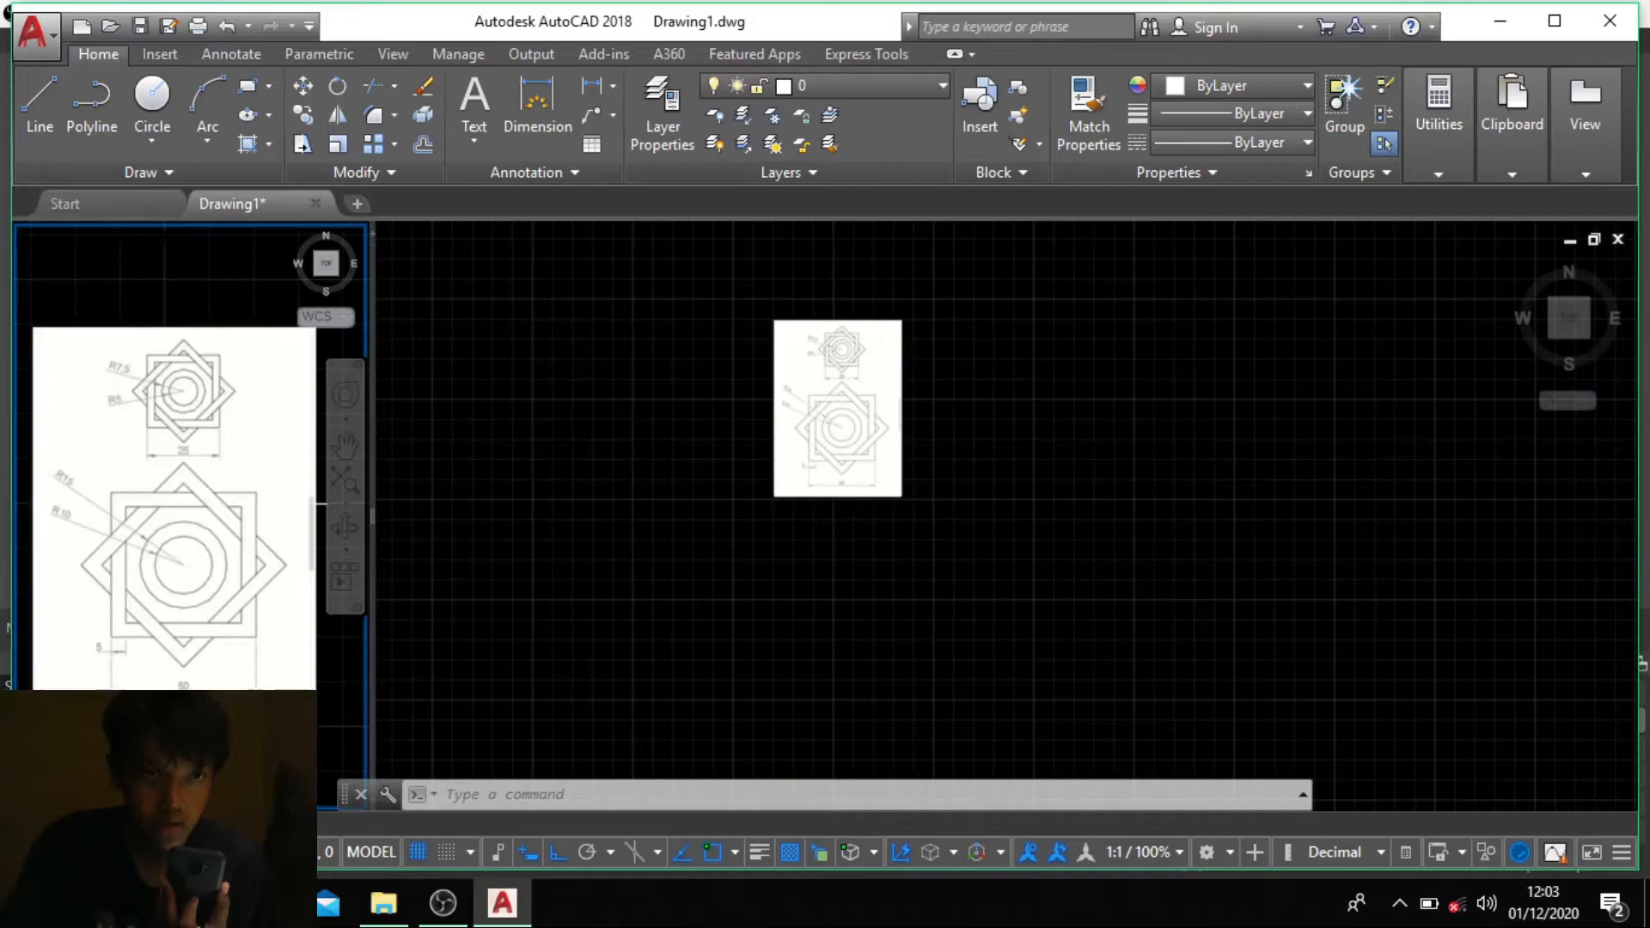
Step: Show an empty drawing area beyond the reference image in the wide viewport
click(954, 422)
scroll(1054, 434, down, 2)
middle_drag(1054, 434, 397, 496)
scroll(565, 501, up, 4)
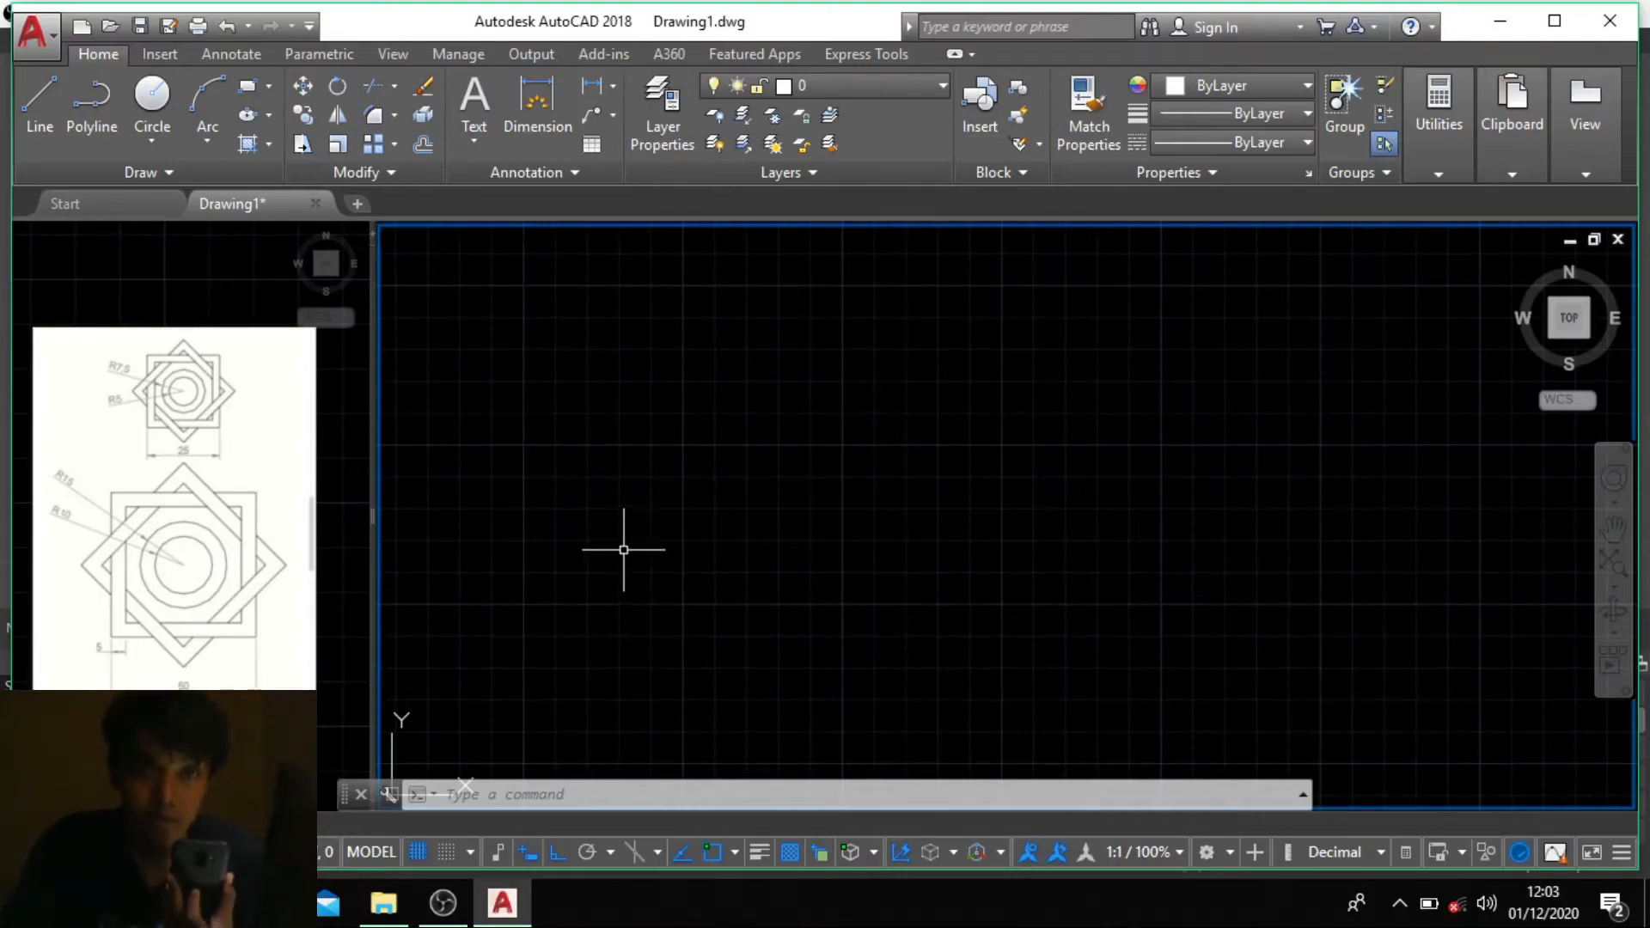
scroll(624, 531, up, 2)
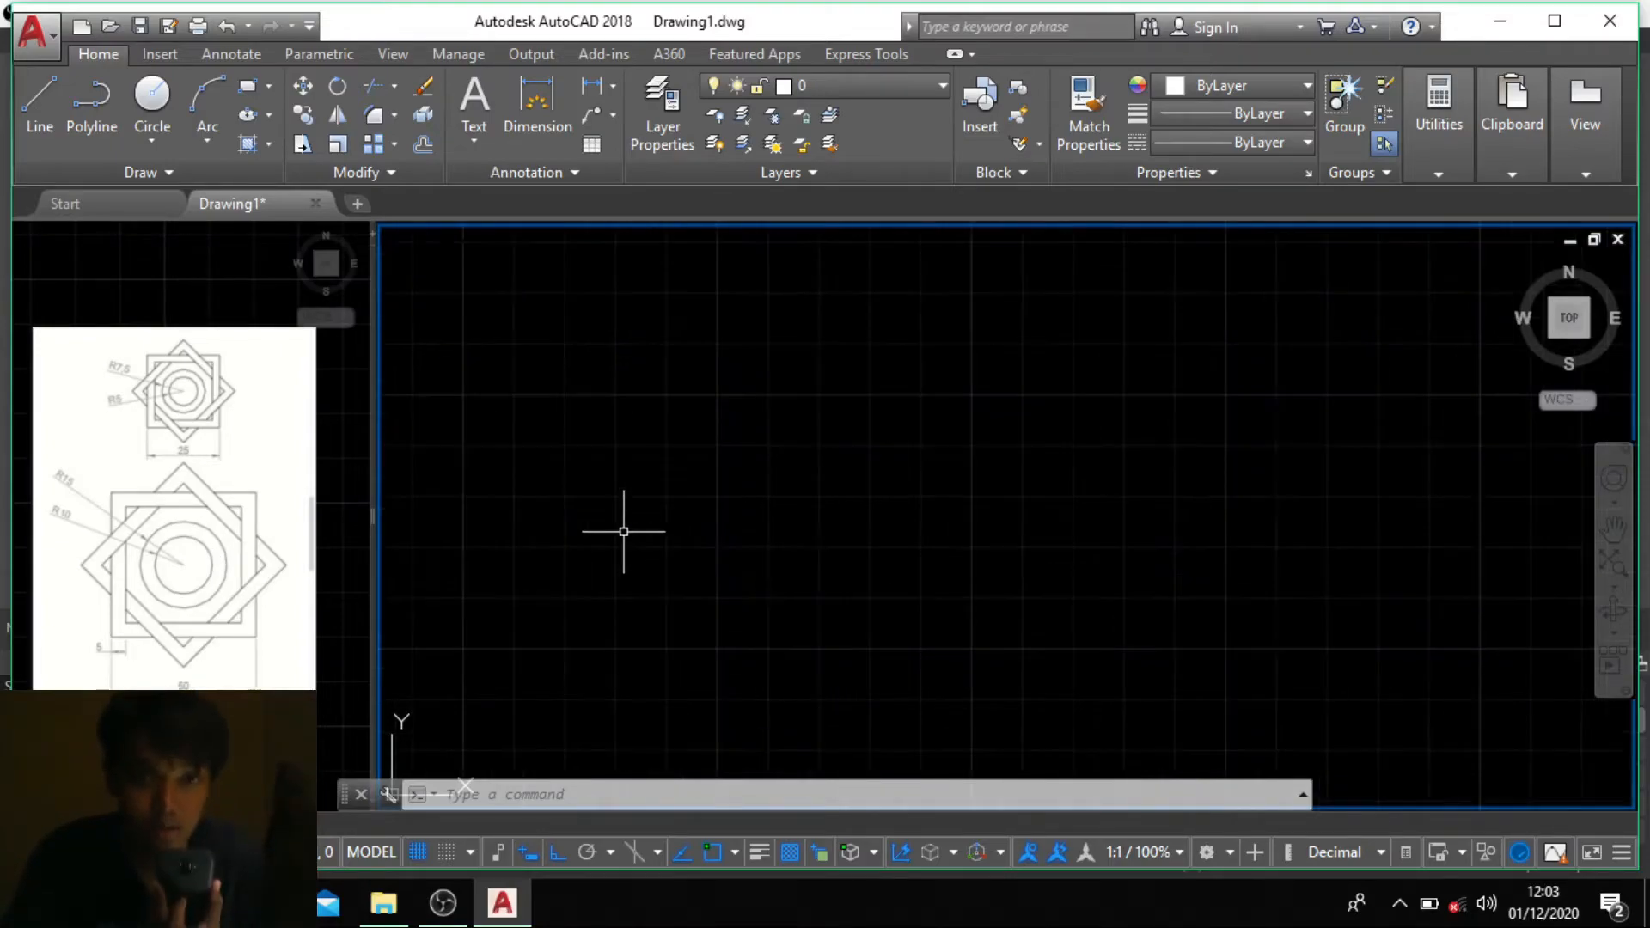
Step: Examine the reference image in the narrow viewport at closer range for the dimensions of the two rotated-squares figures
click(239, 567)
scroll(239, 568, up, 2)
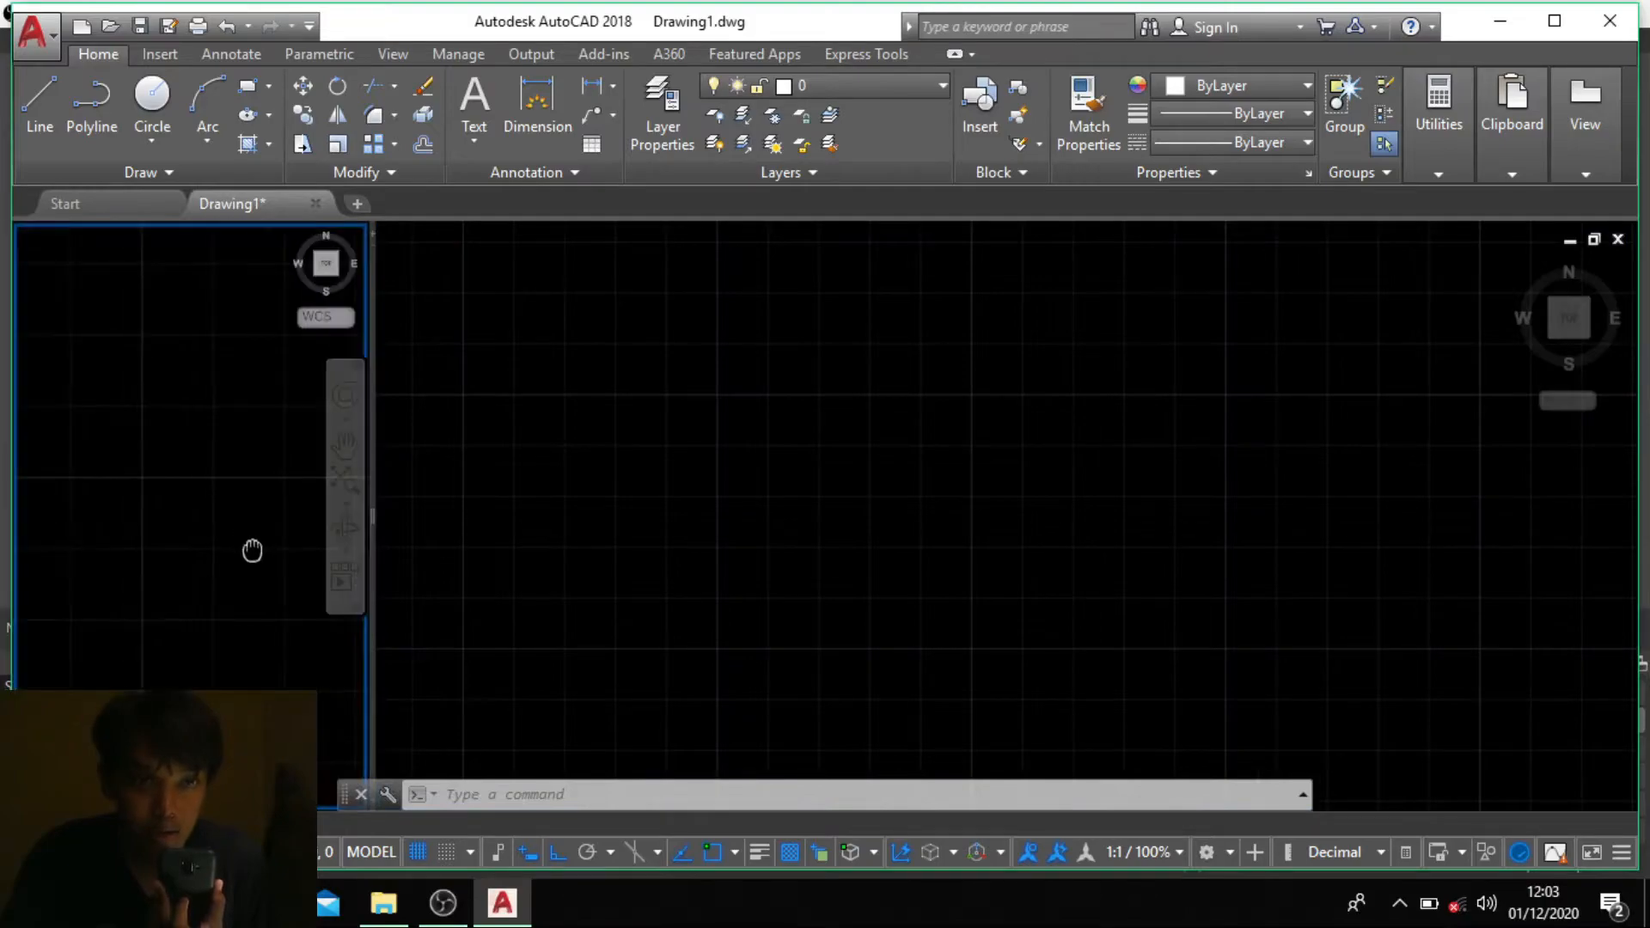
scroll(256, 547, down, 2)
scroll(246, 547, up, 2)
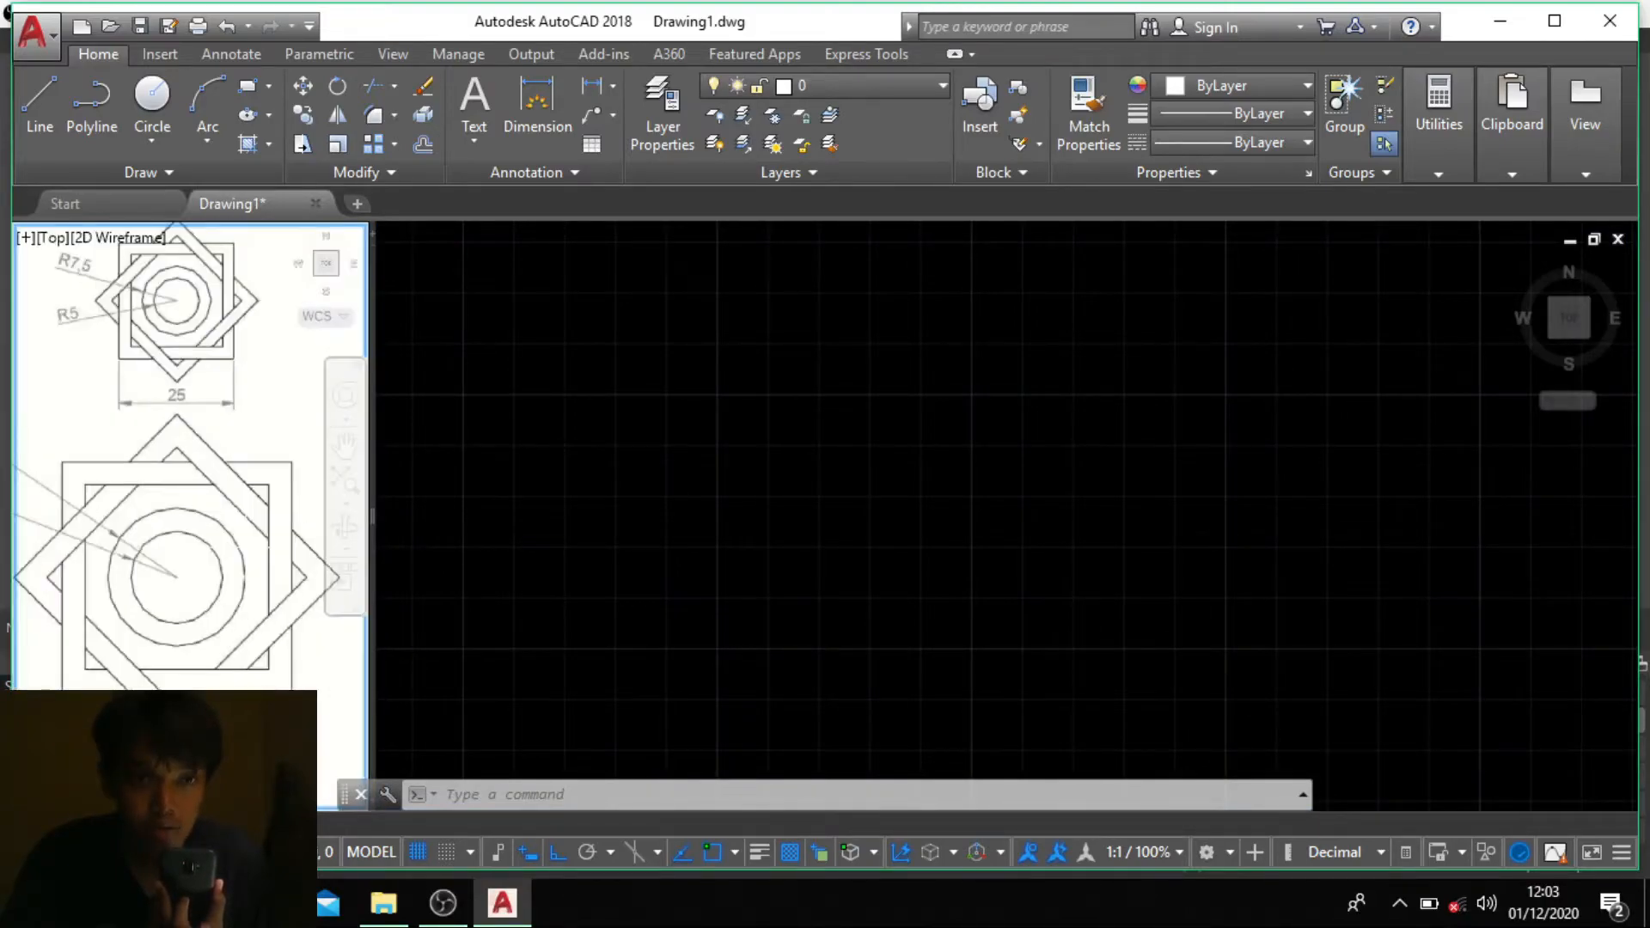
scroll(245, 547, down, 2)
scroll(245, 546, up, 2)
scroll(245, 547, down, 3)
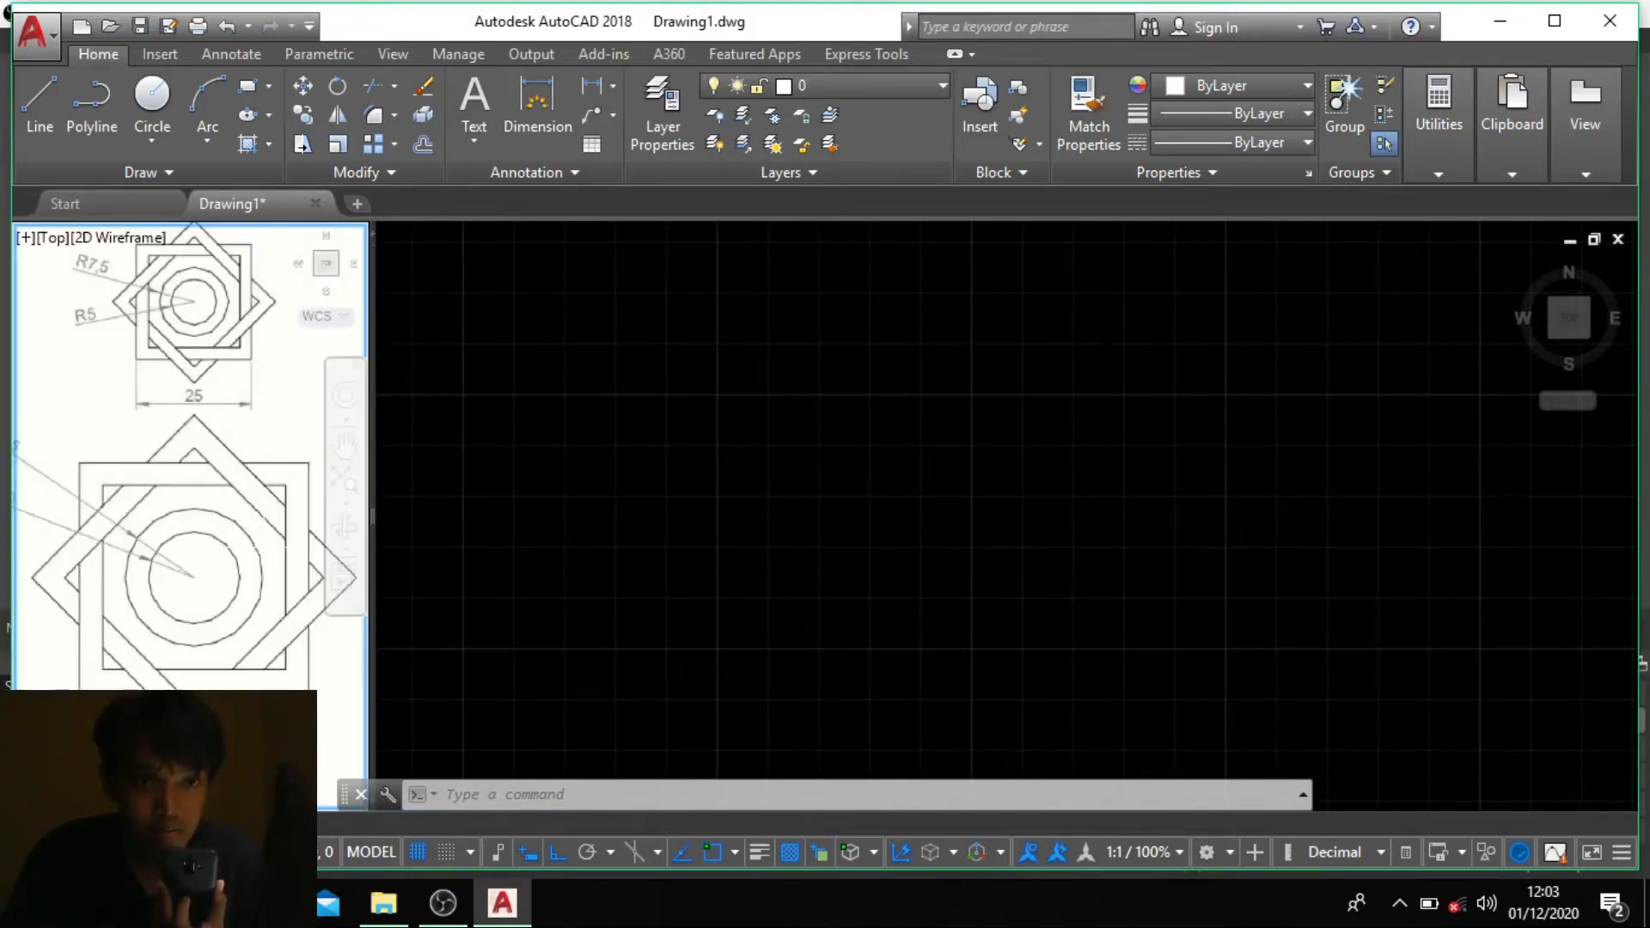
scroll(122, 538, up, 2)
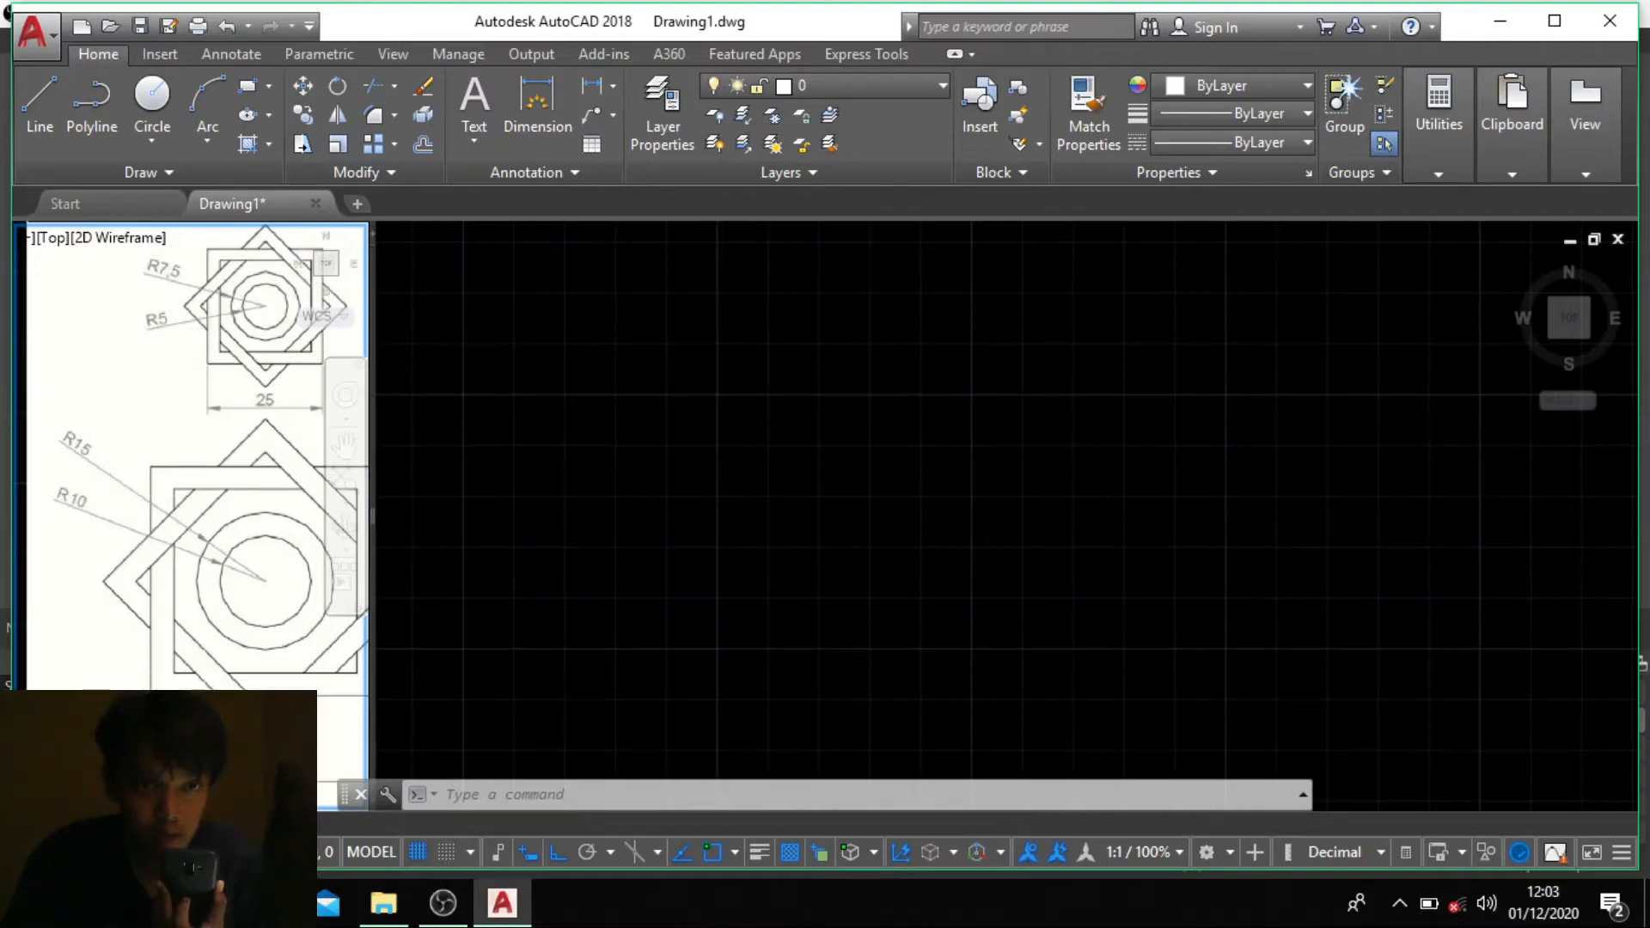
scroll(258, 567, up, 2)
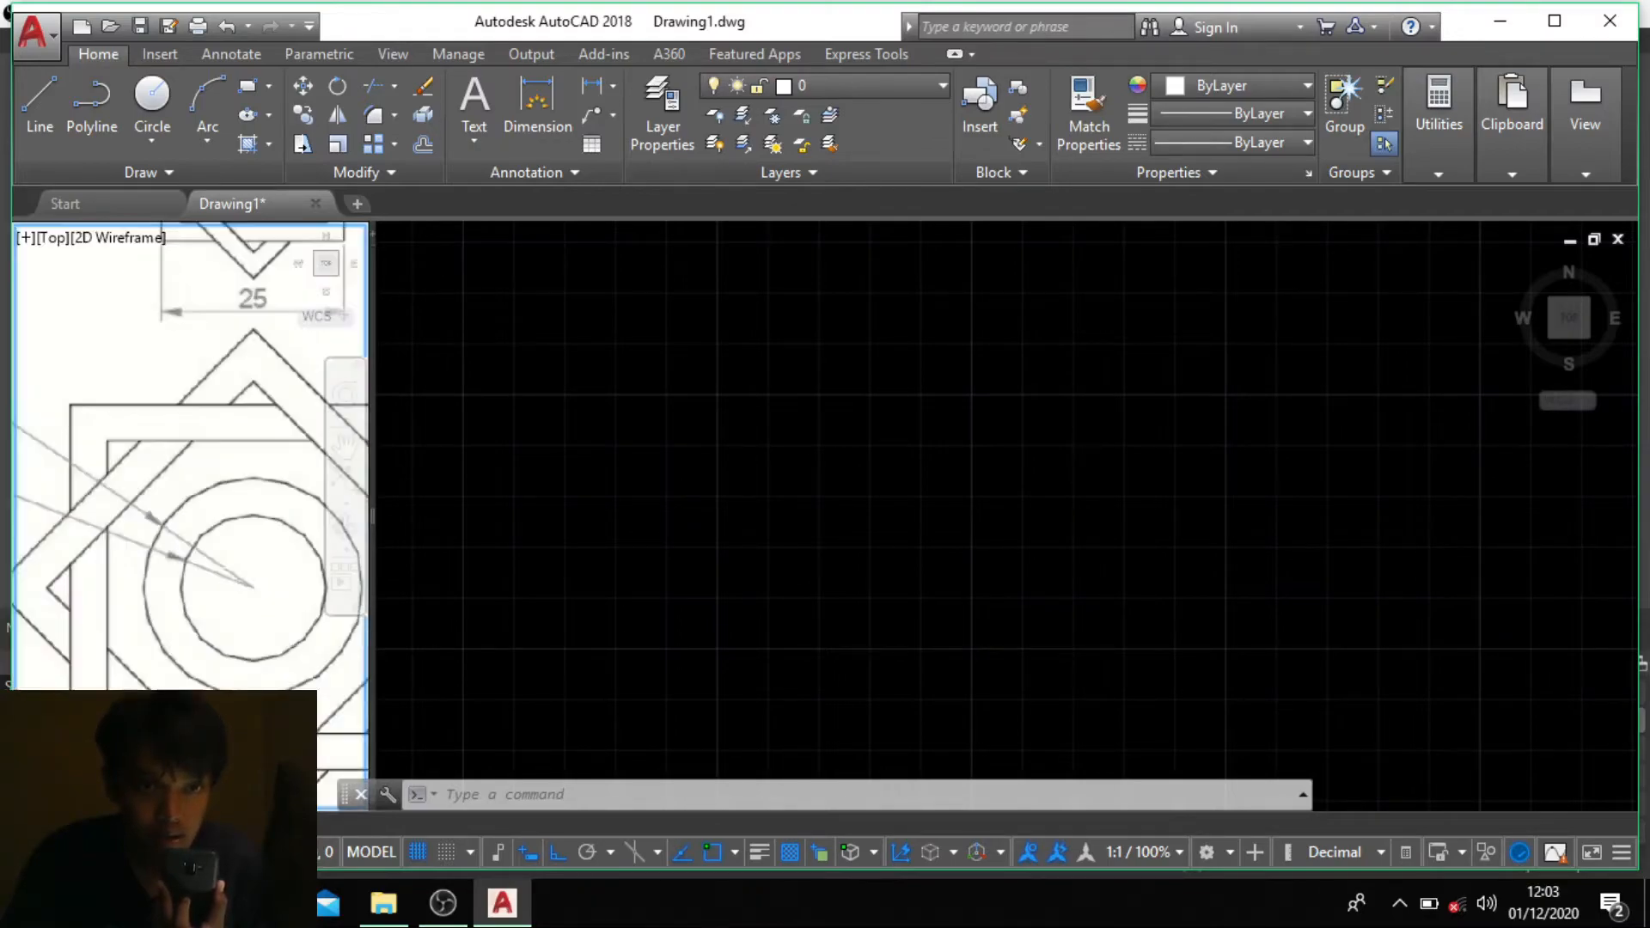
scroll(214, 634, down, 2)
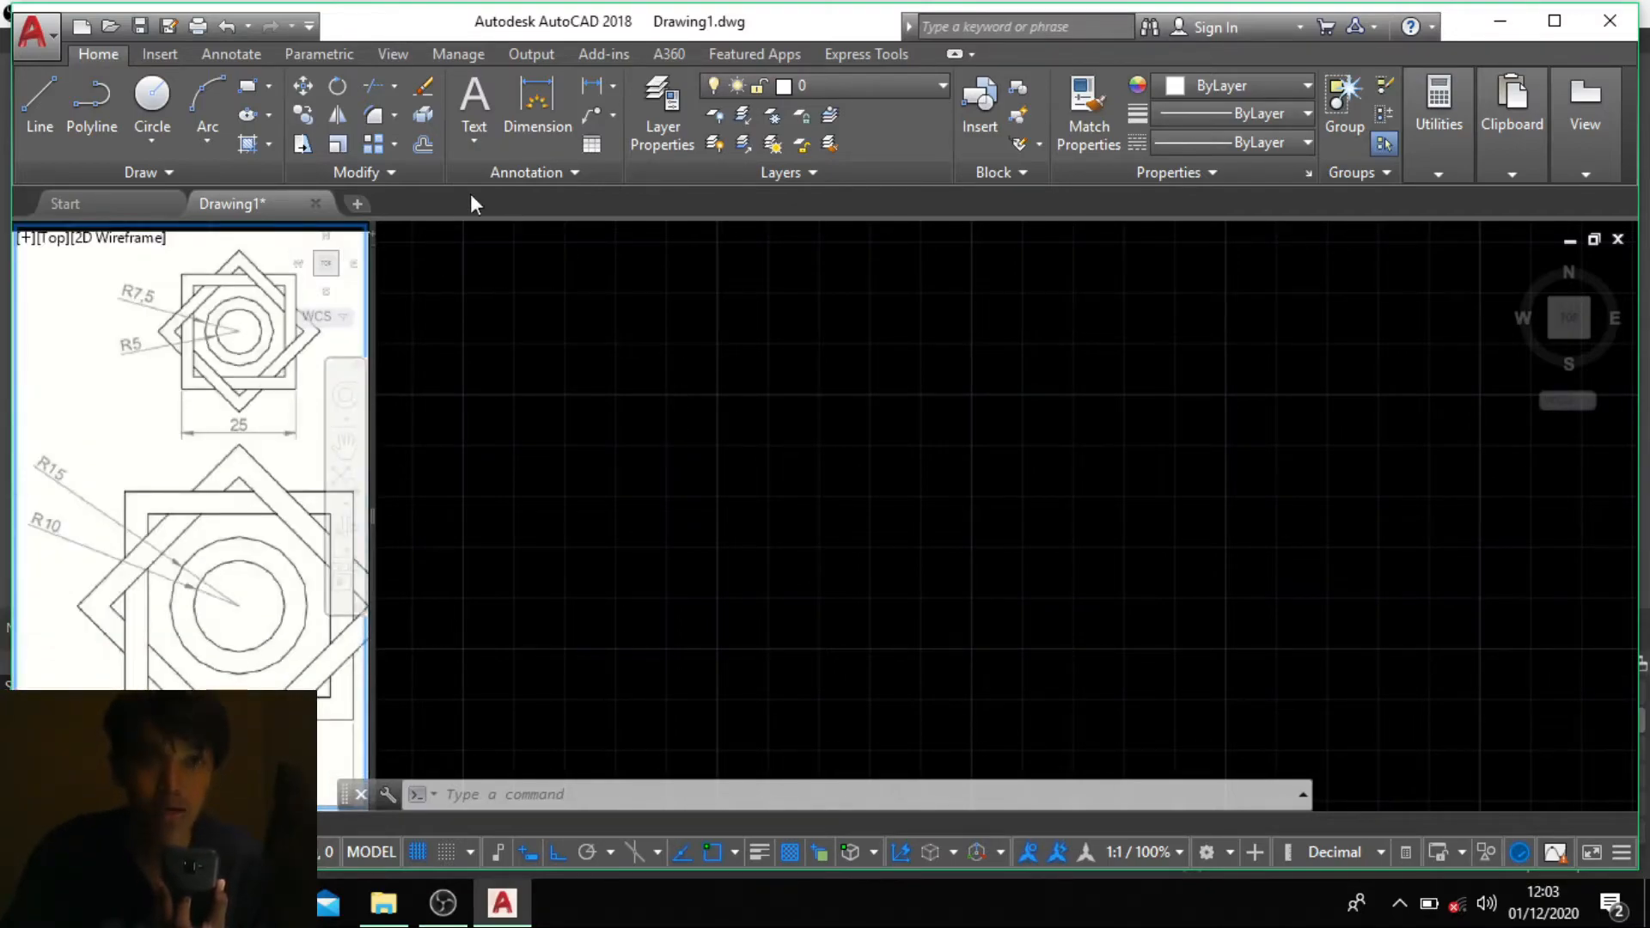
Step: Draw a rectangle with length 50 and width 50 in the empty area of the wide viewport
text(REC)
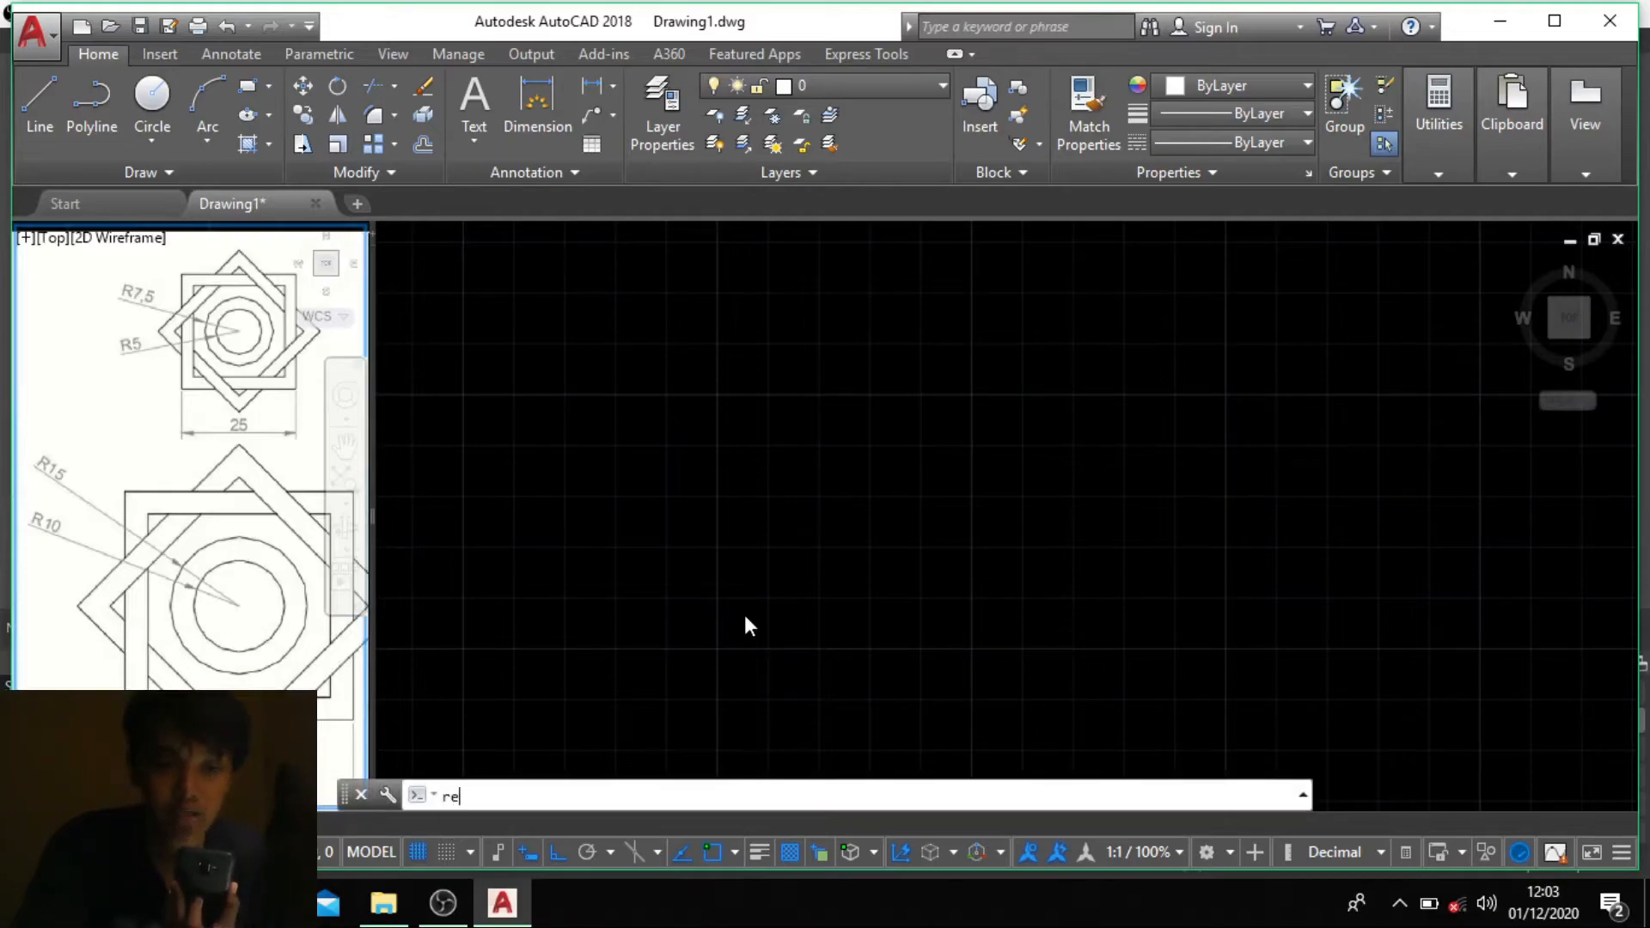
key(Escape)
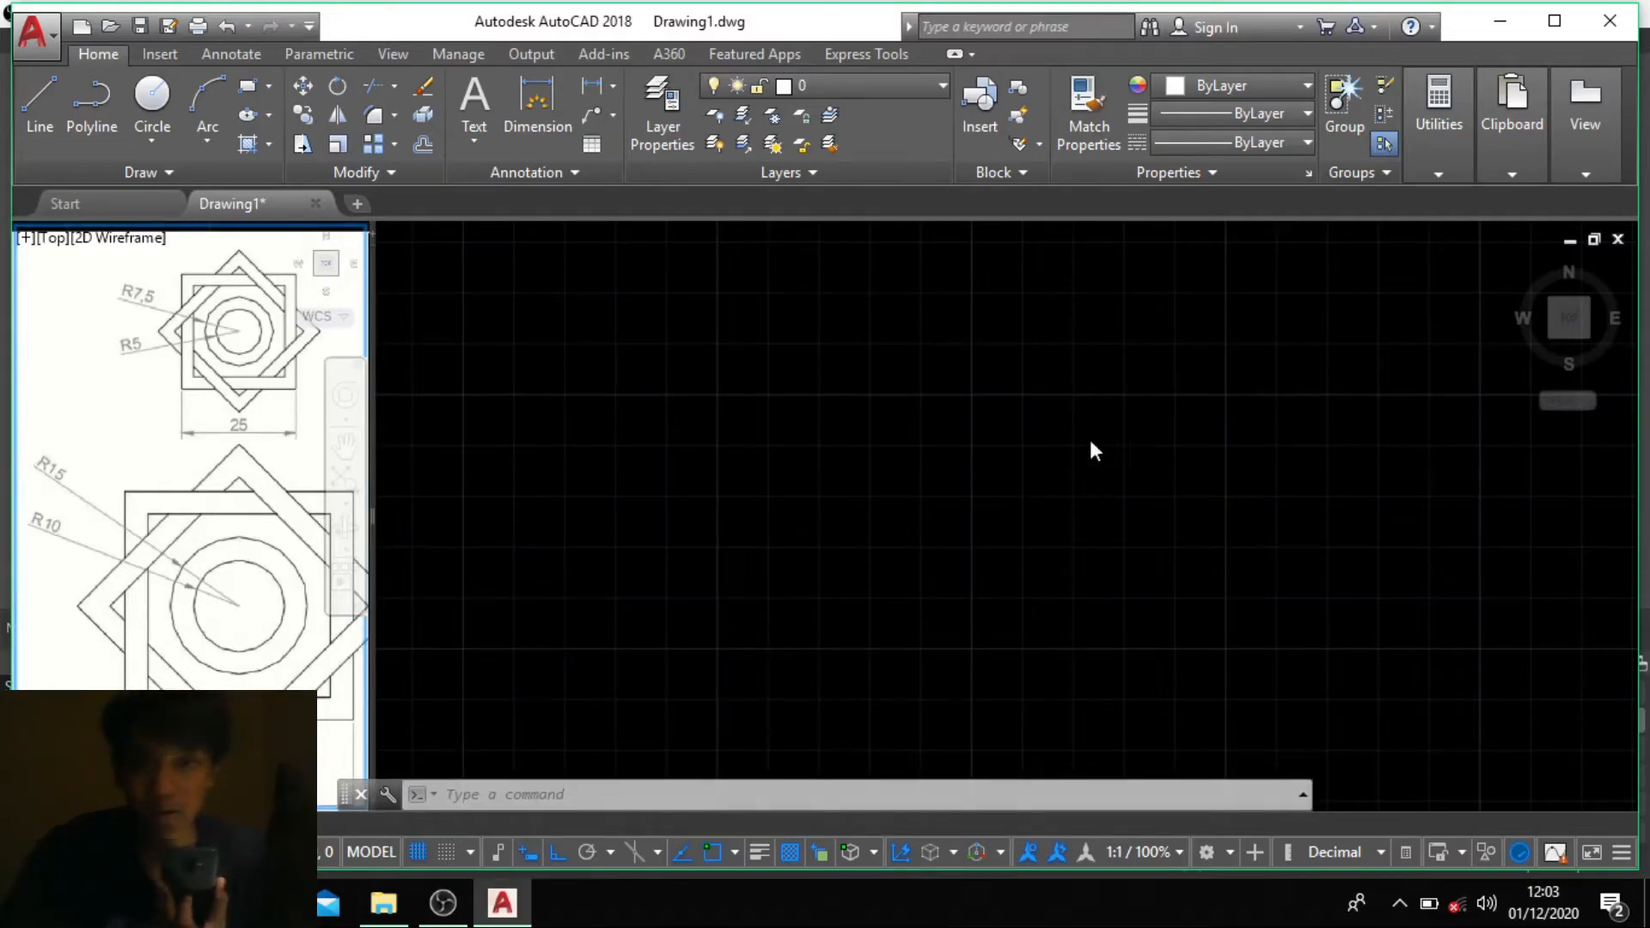
click(951, 357)
text(re)
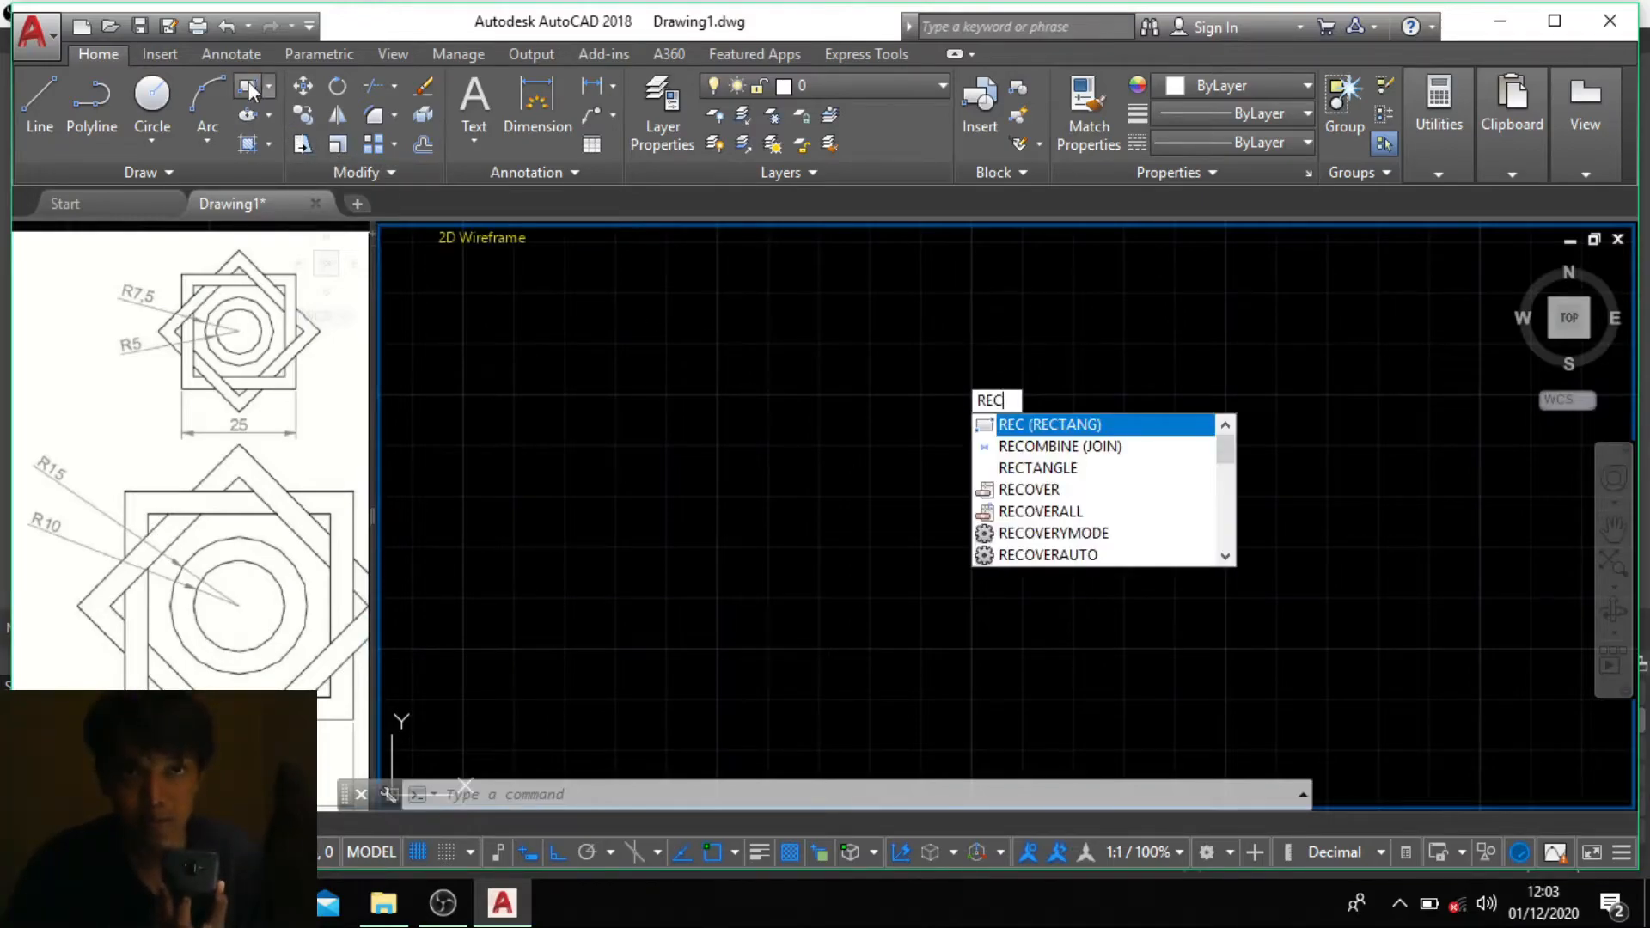
key(Return)
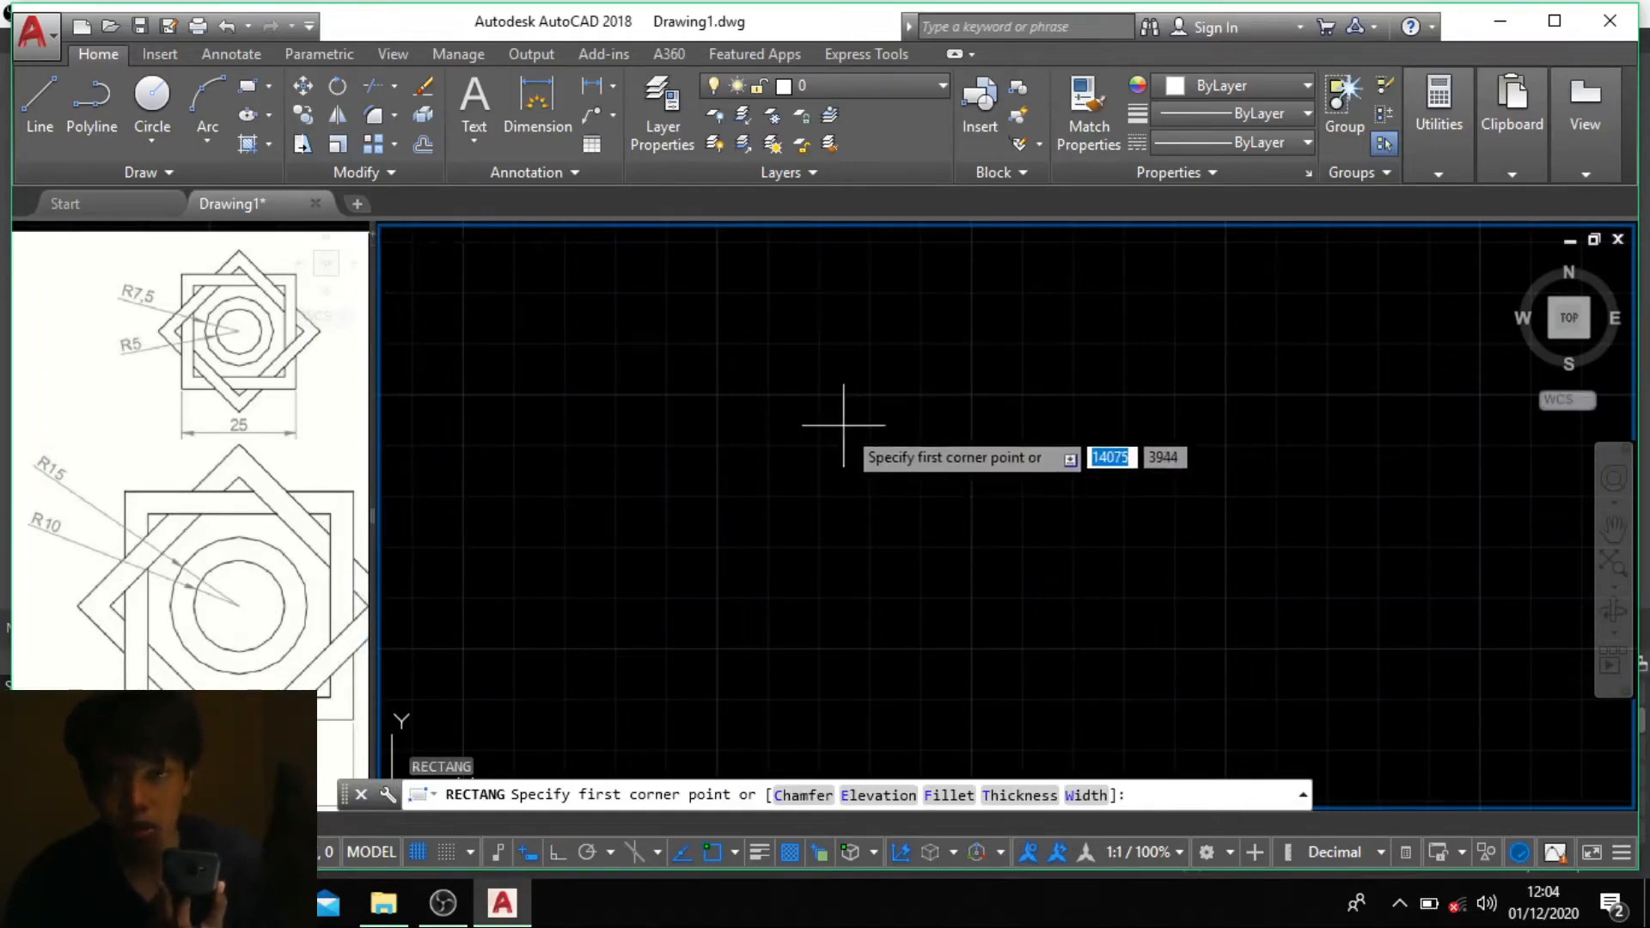
click(815, 388)
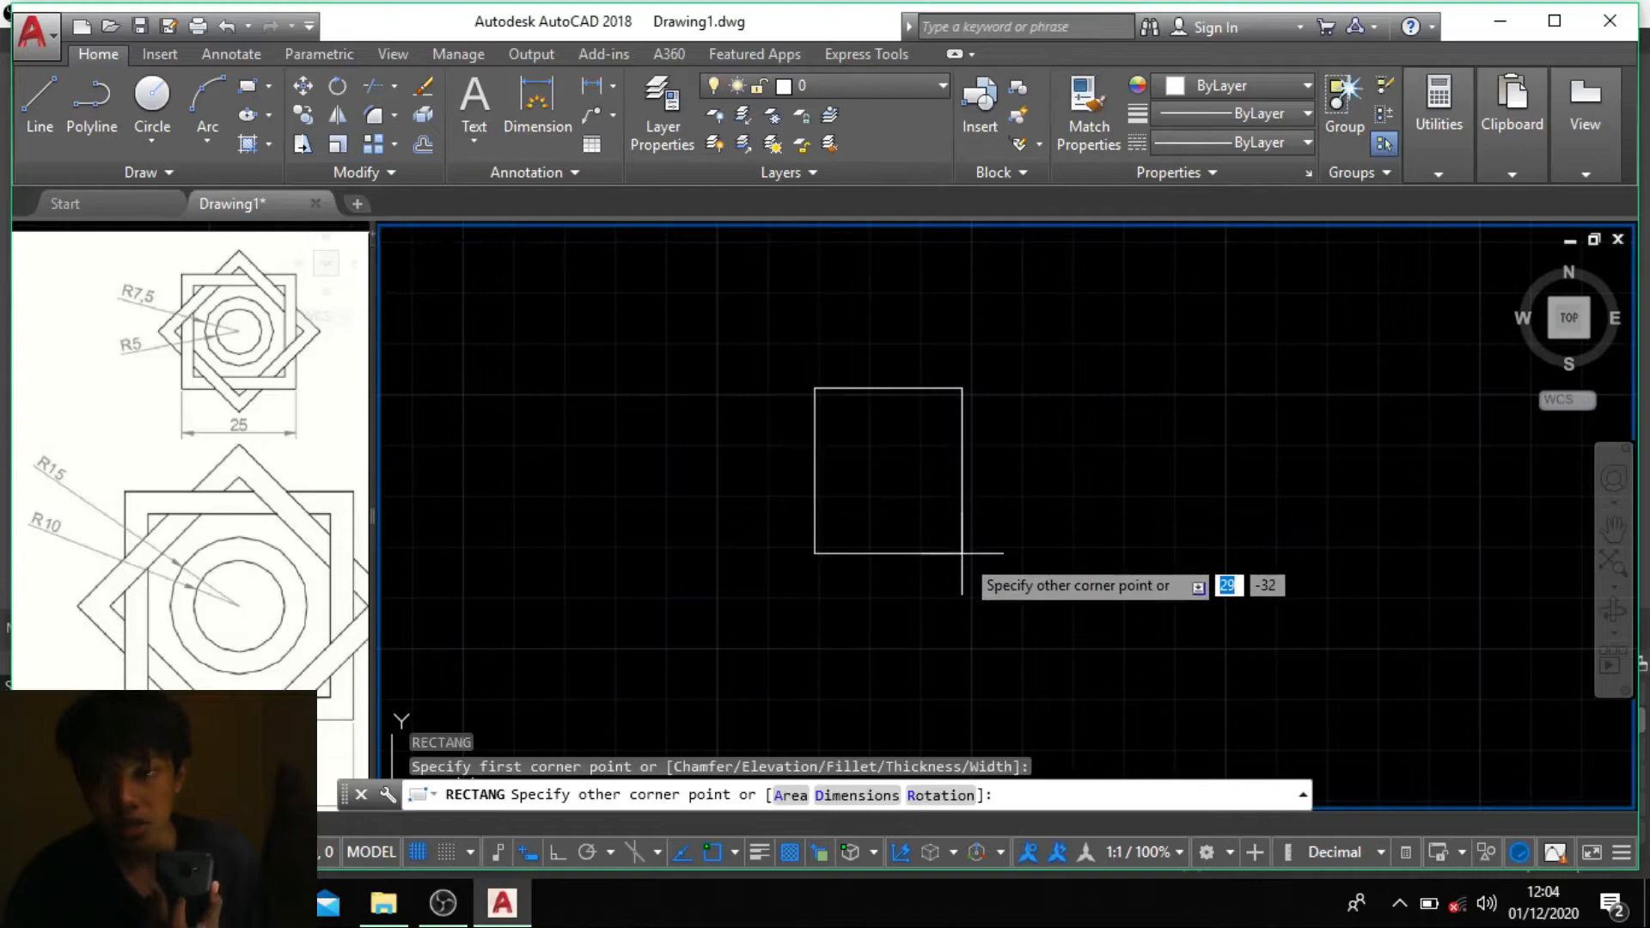
text(d)
key(Return)
text(5)
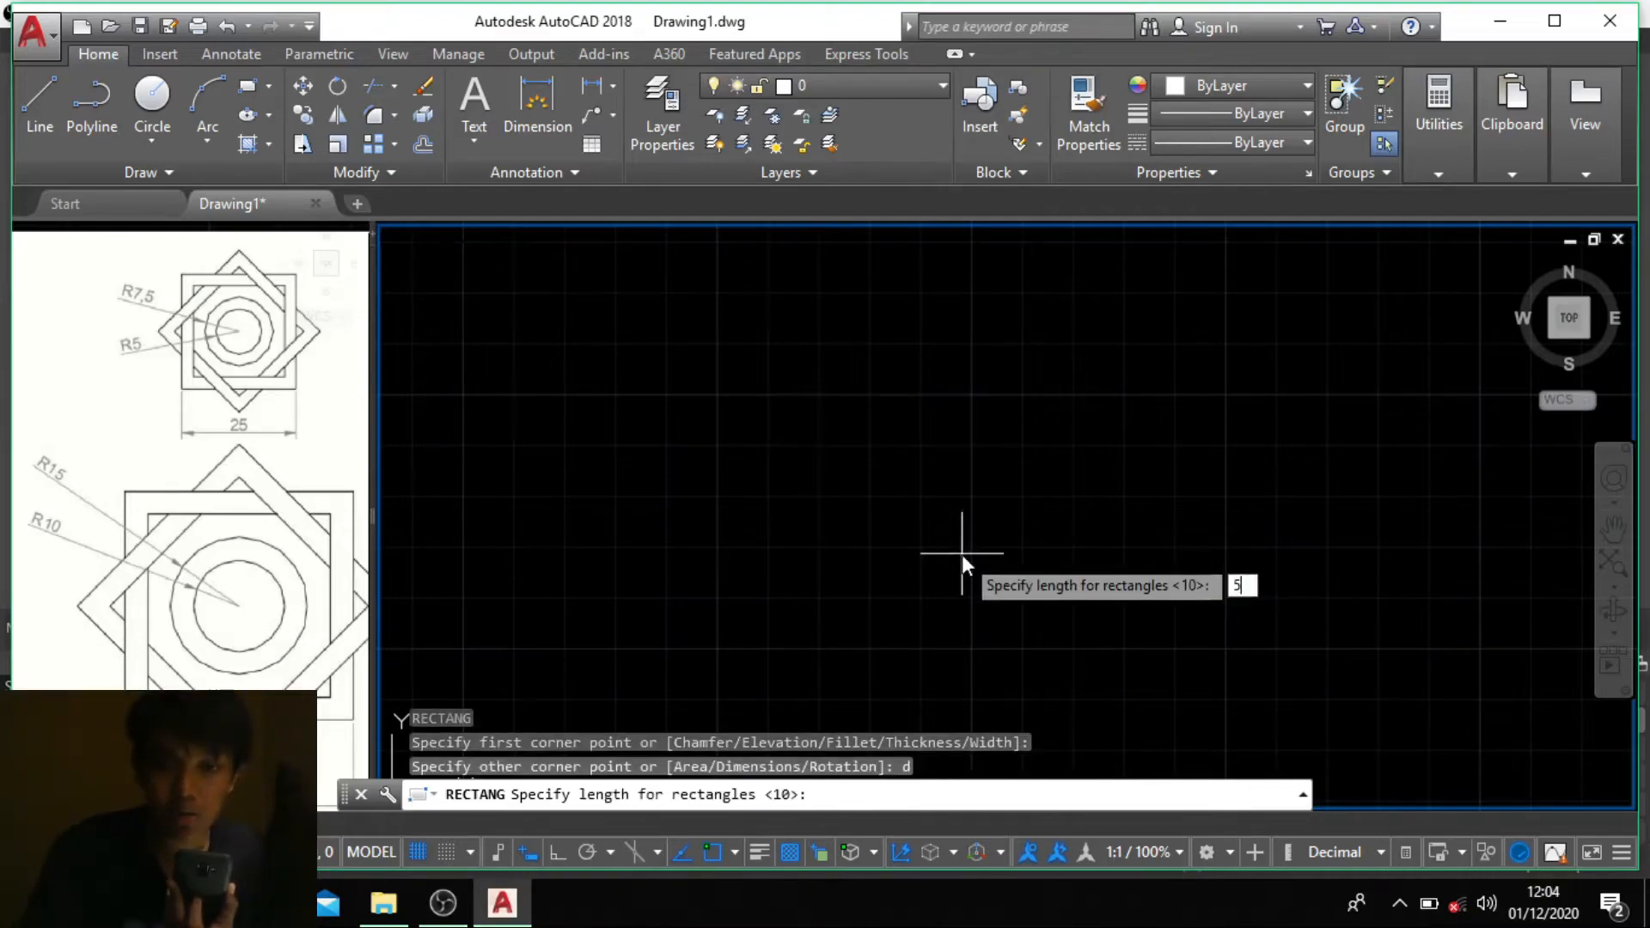
text(0)
key(Return)
text(50)
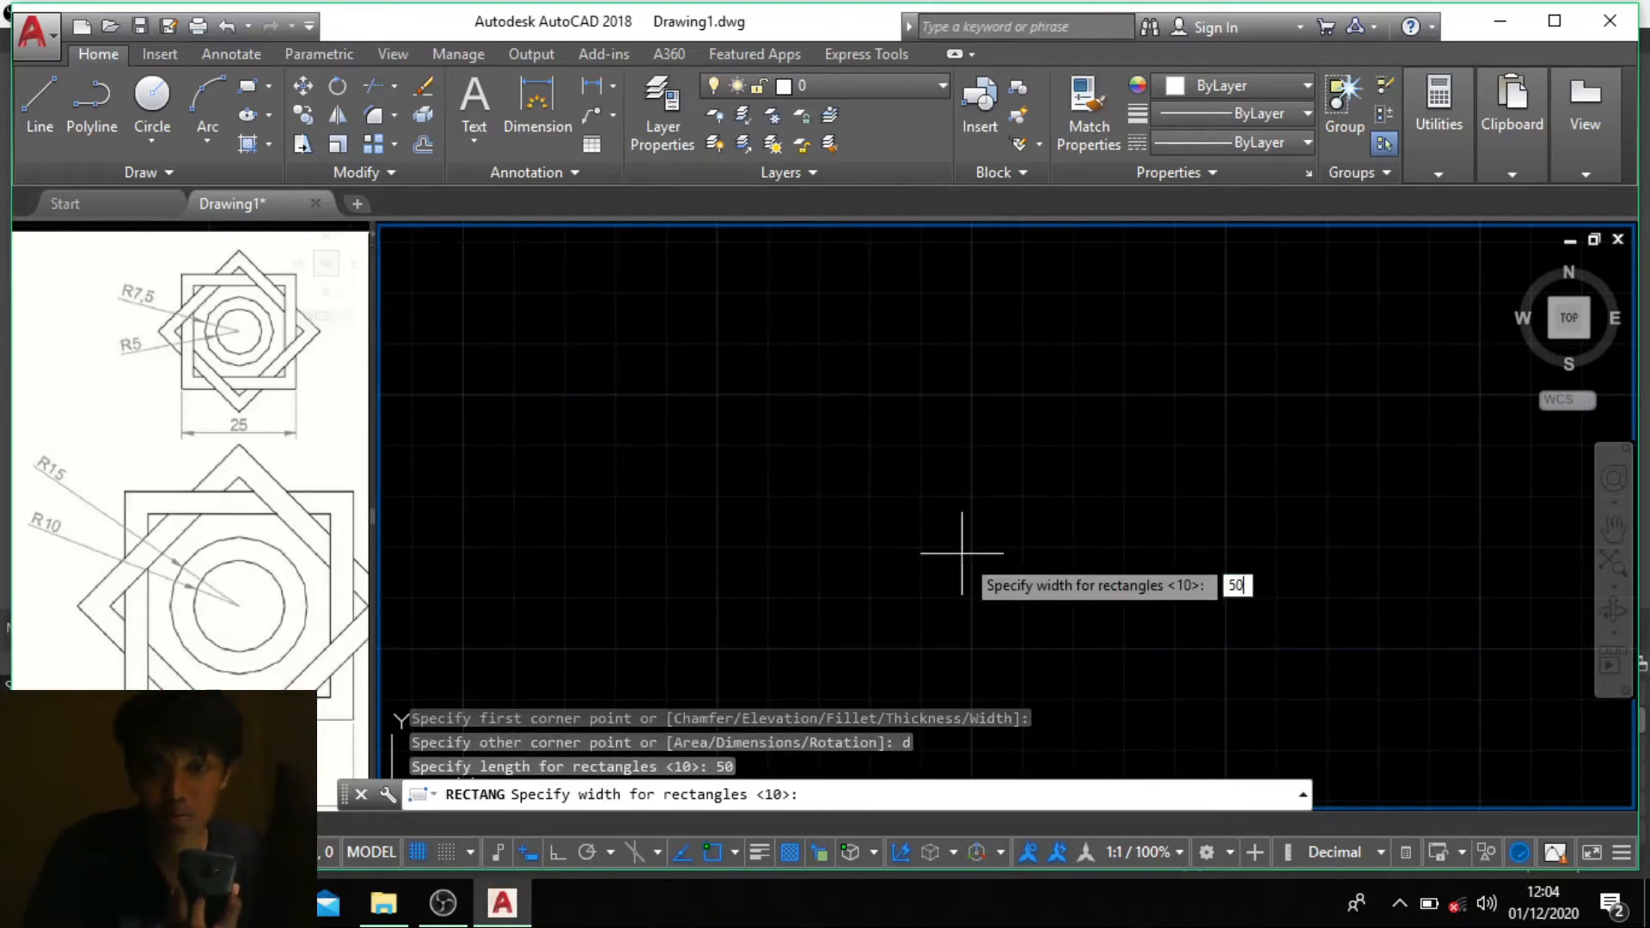
key(Return)
key(Return)
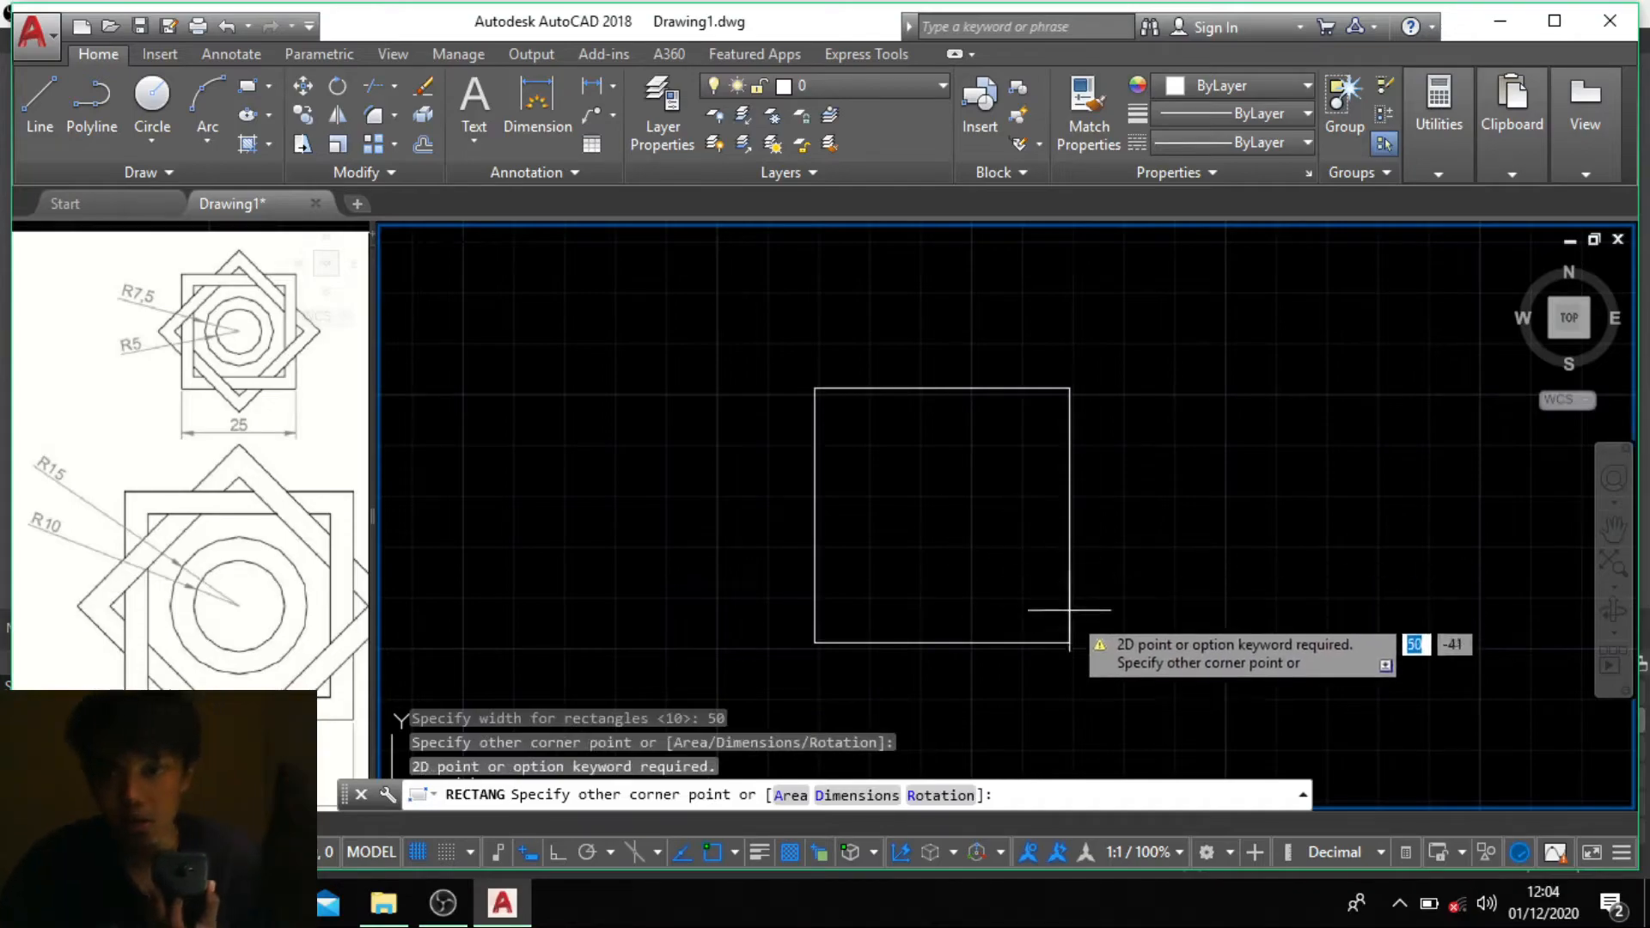
scroll(1025, 576, up, 2)
click(1023, 576)
scroll(1022, 616, down, 2)
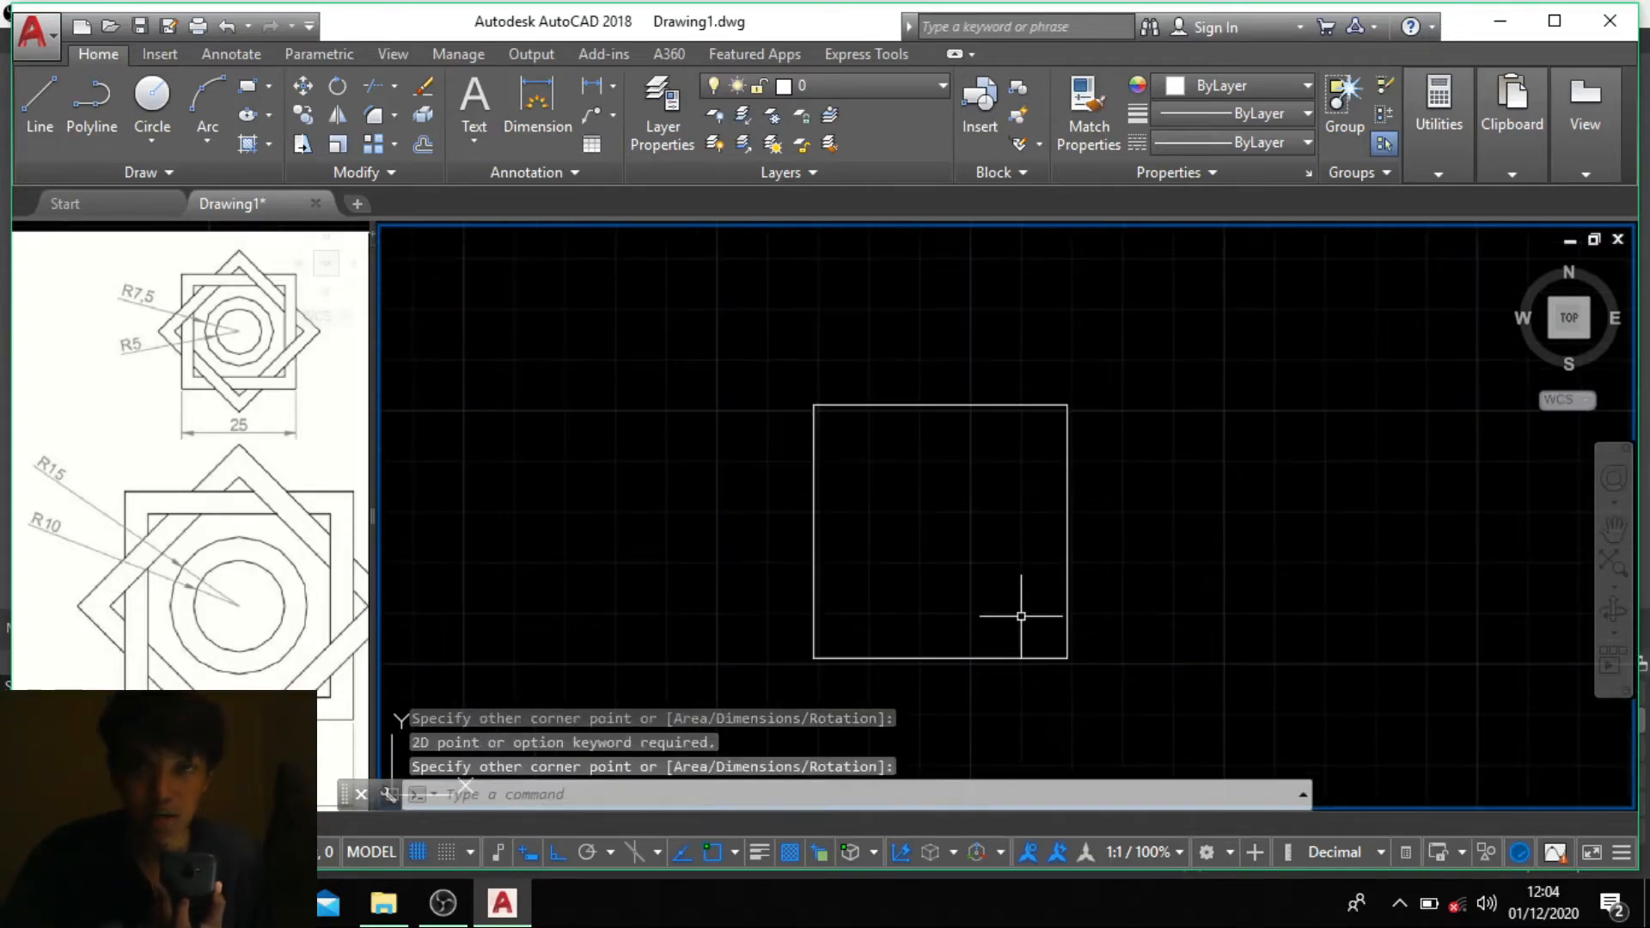
Step: Offset the 50 by 50 square inward by a distance of 5
middle_drag(1006, 617, 988, 608)
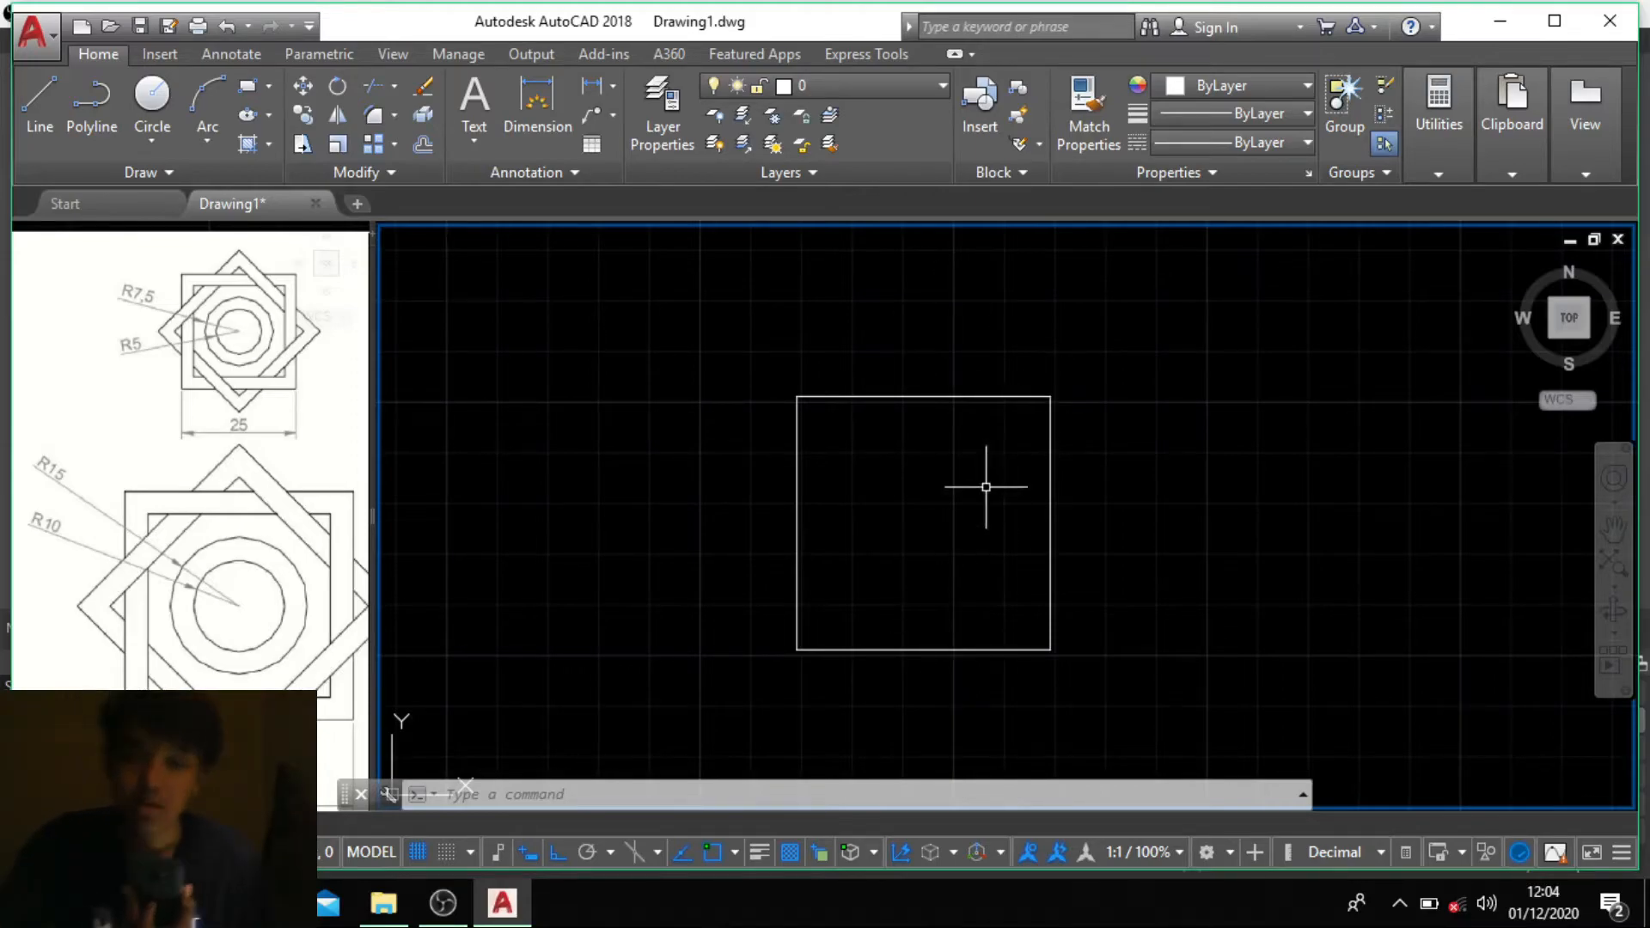
text(ff)
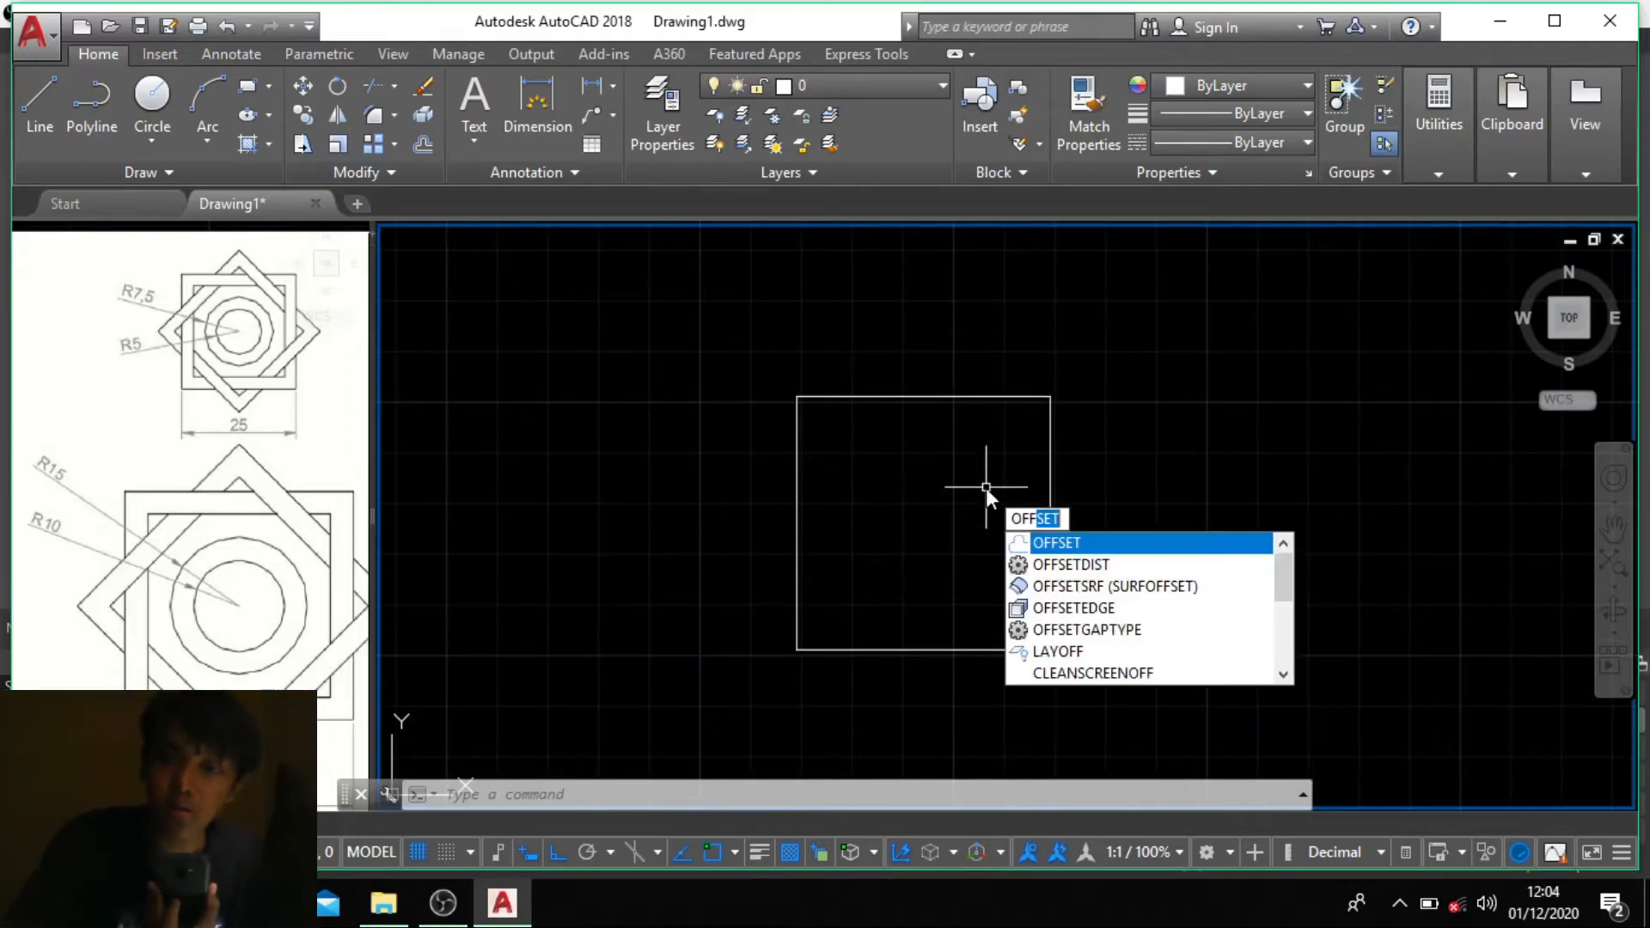
key(Return)
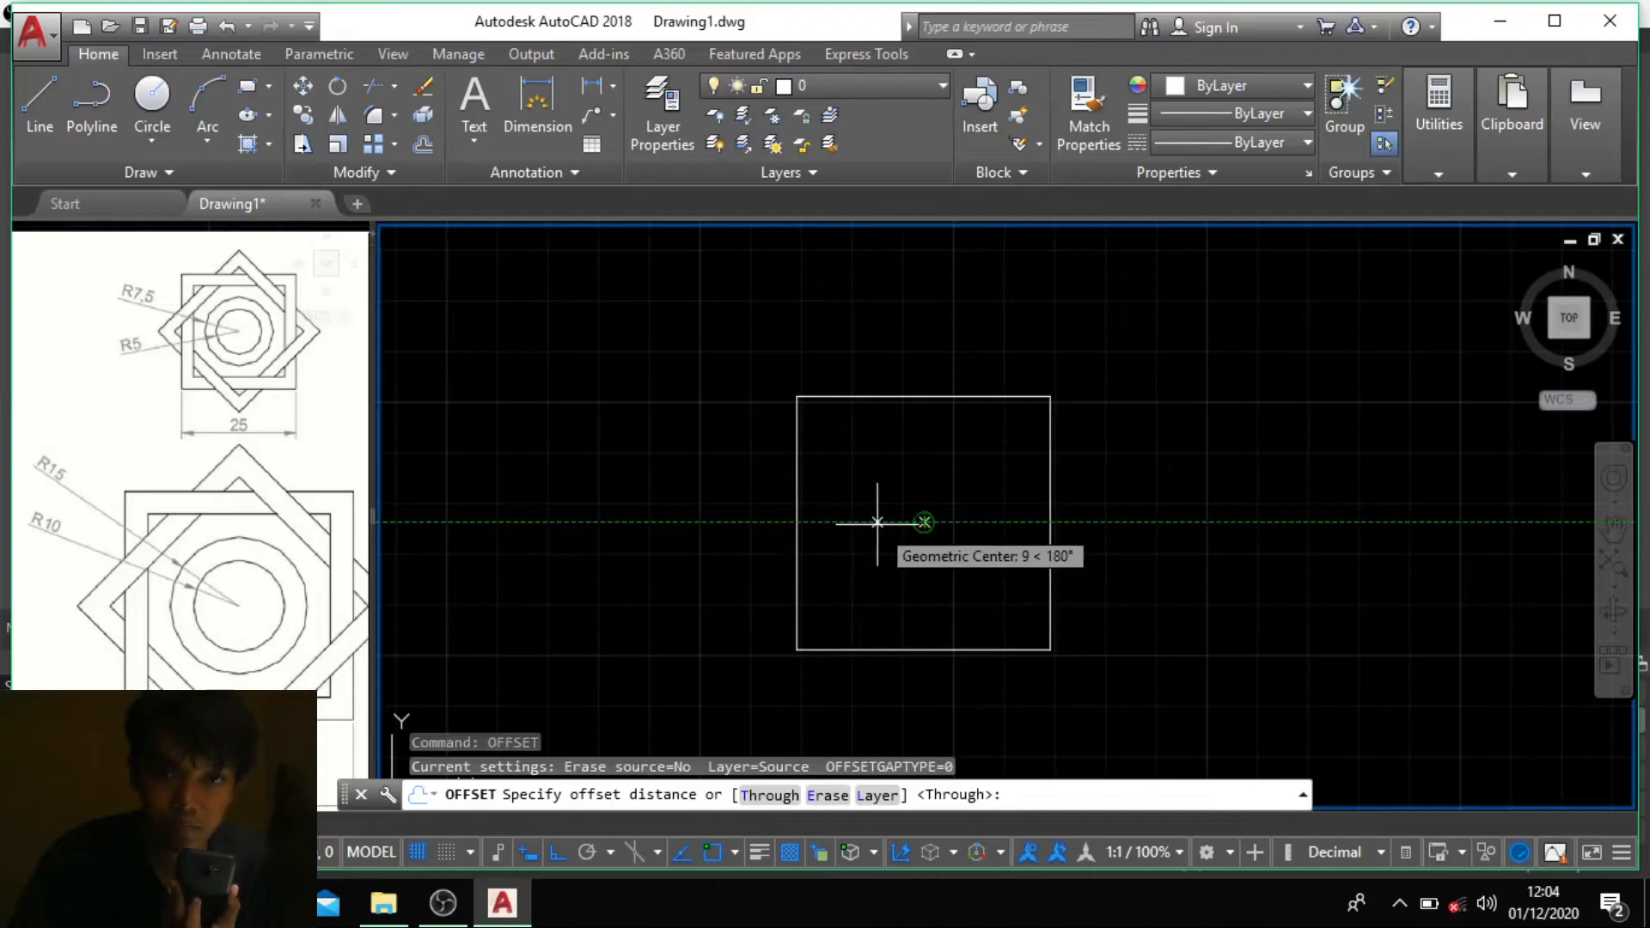
text(5)
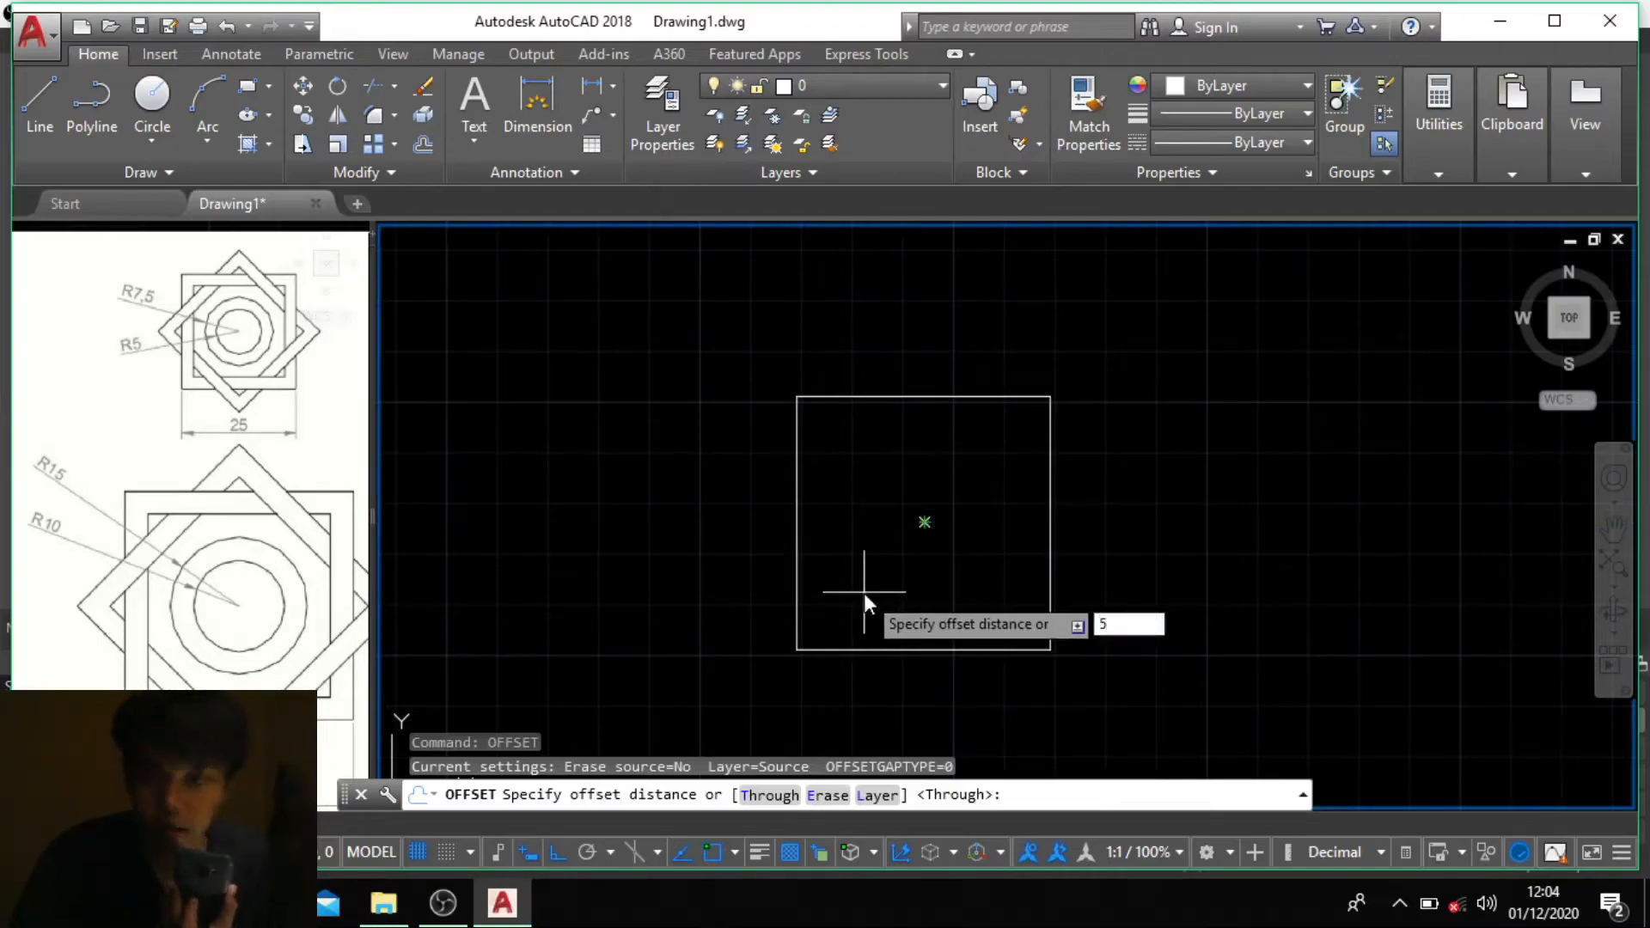
key(Return)
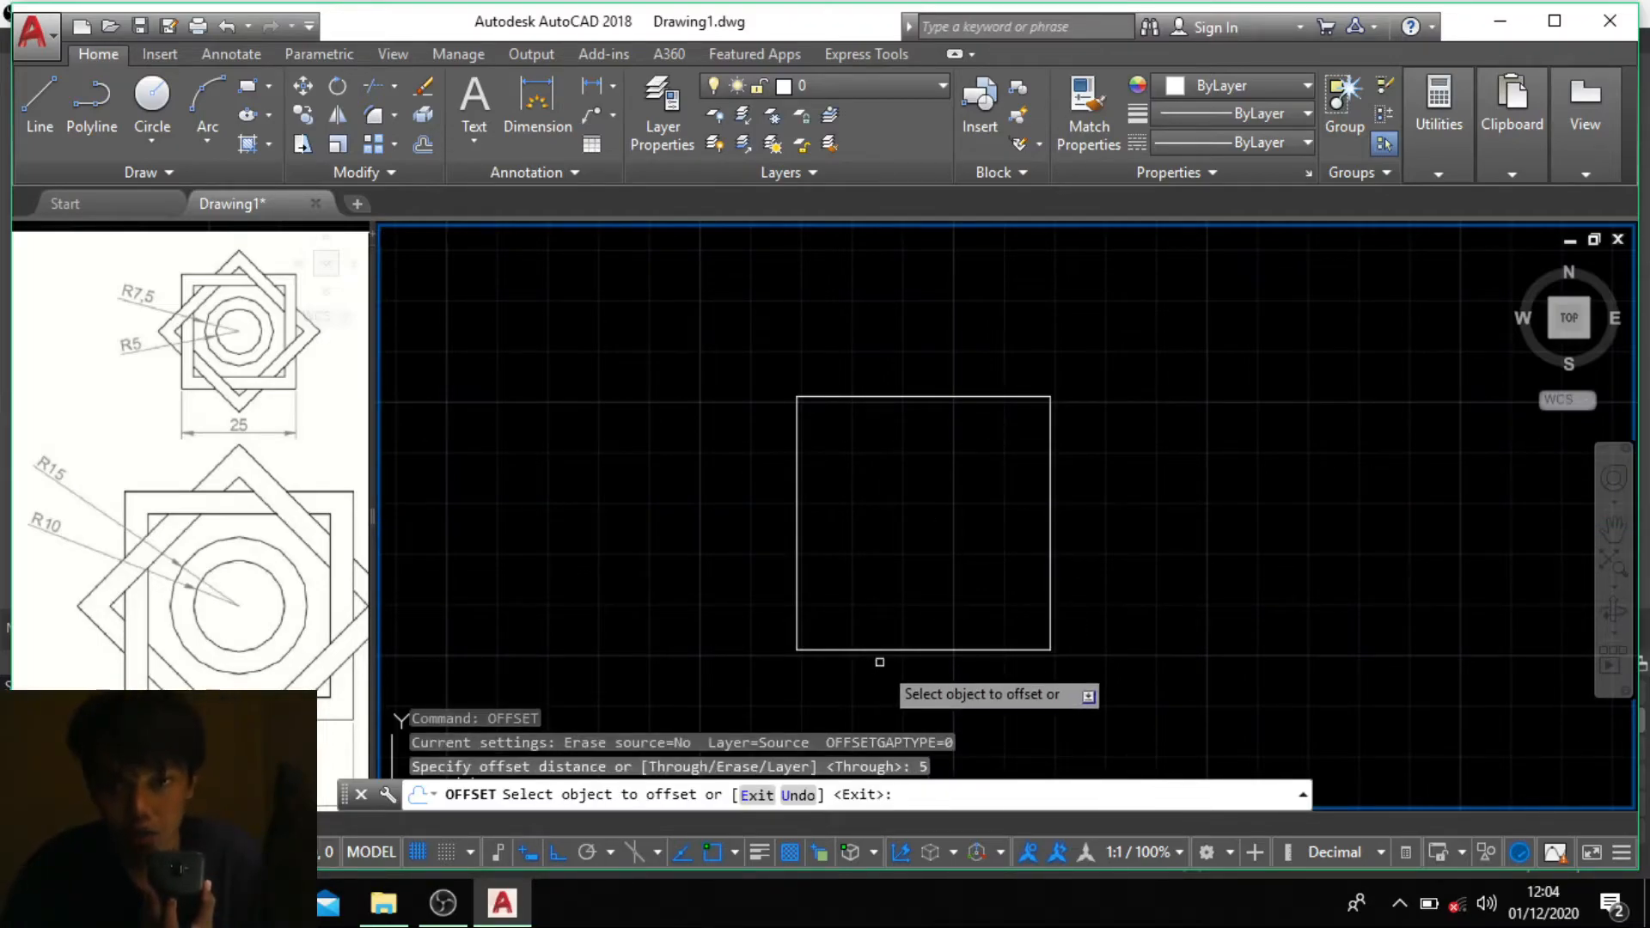
click(1048, 517)
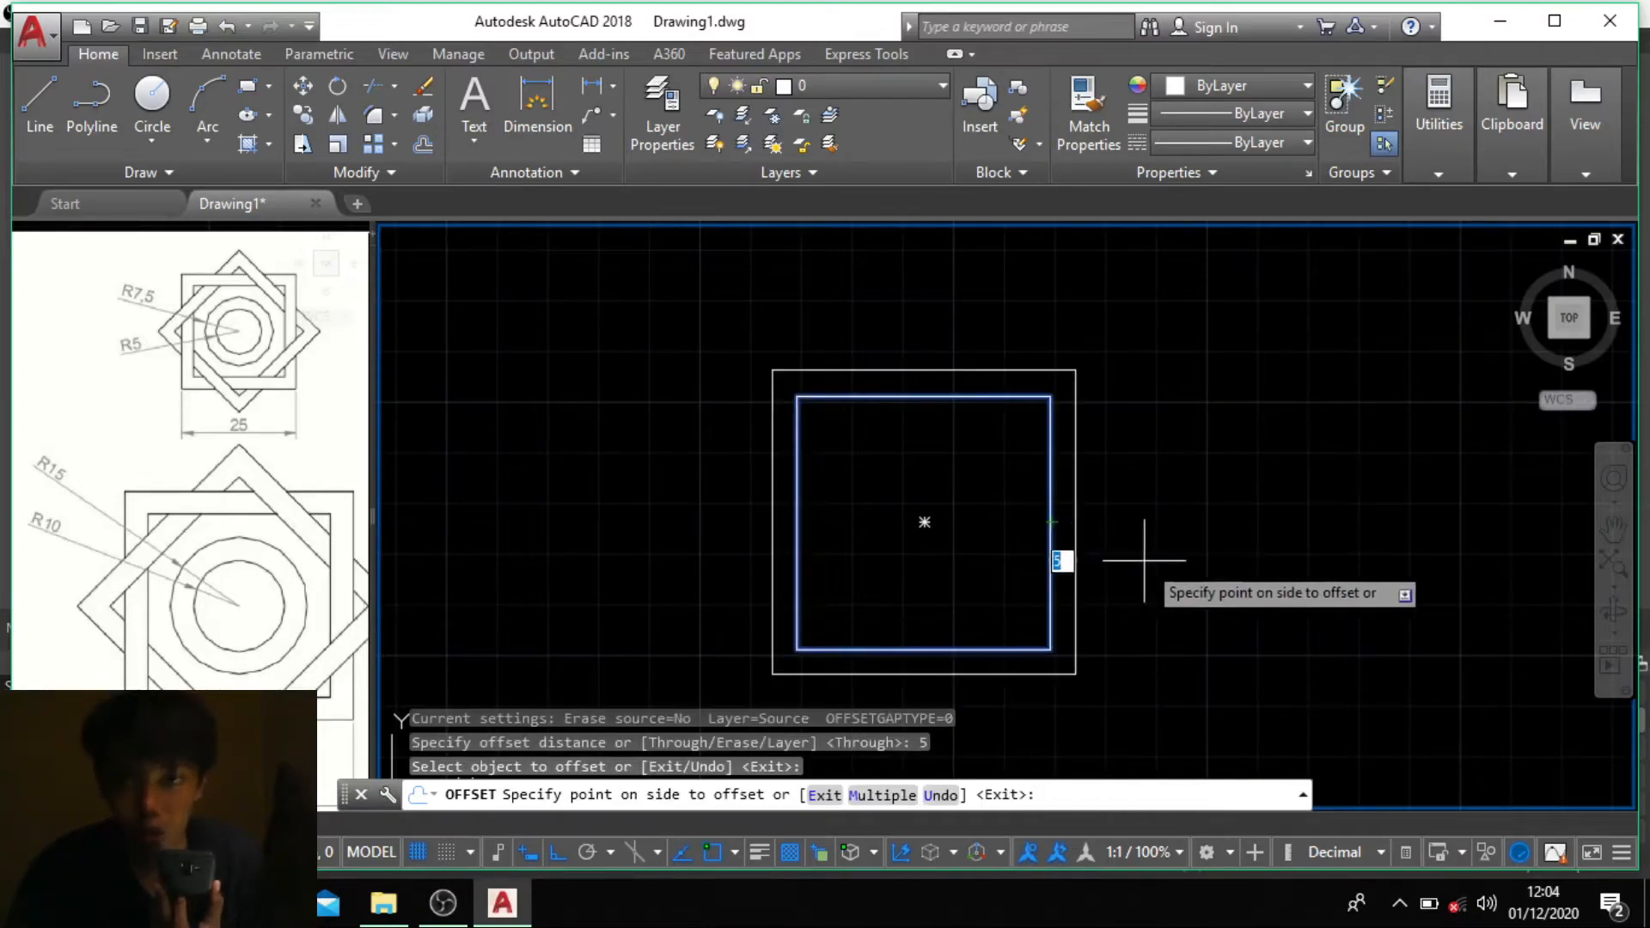
click(1017, 575)
key(Return)
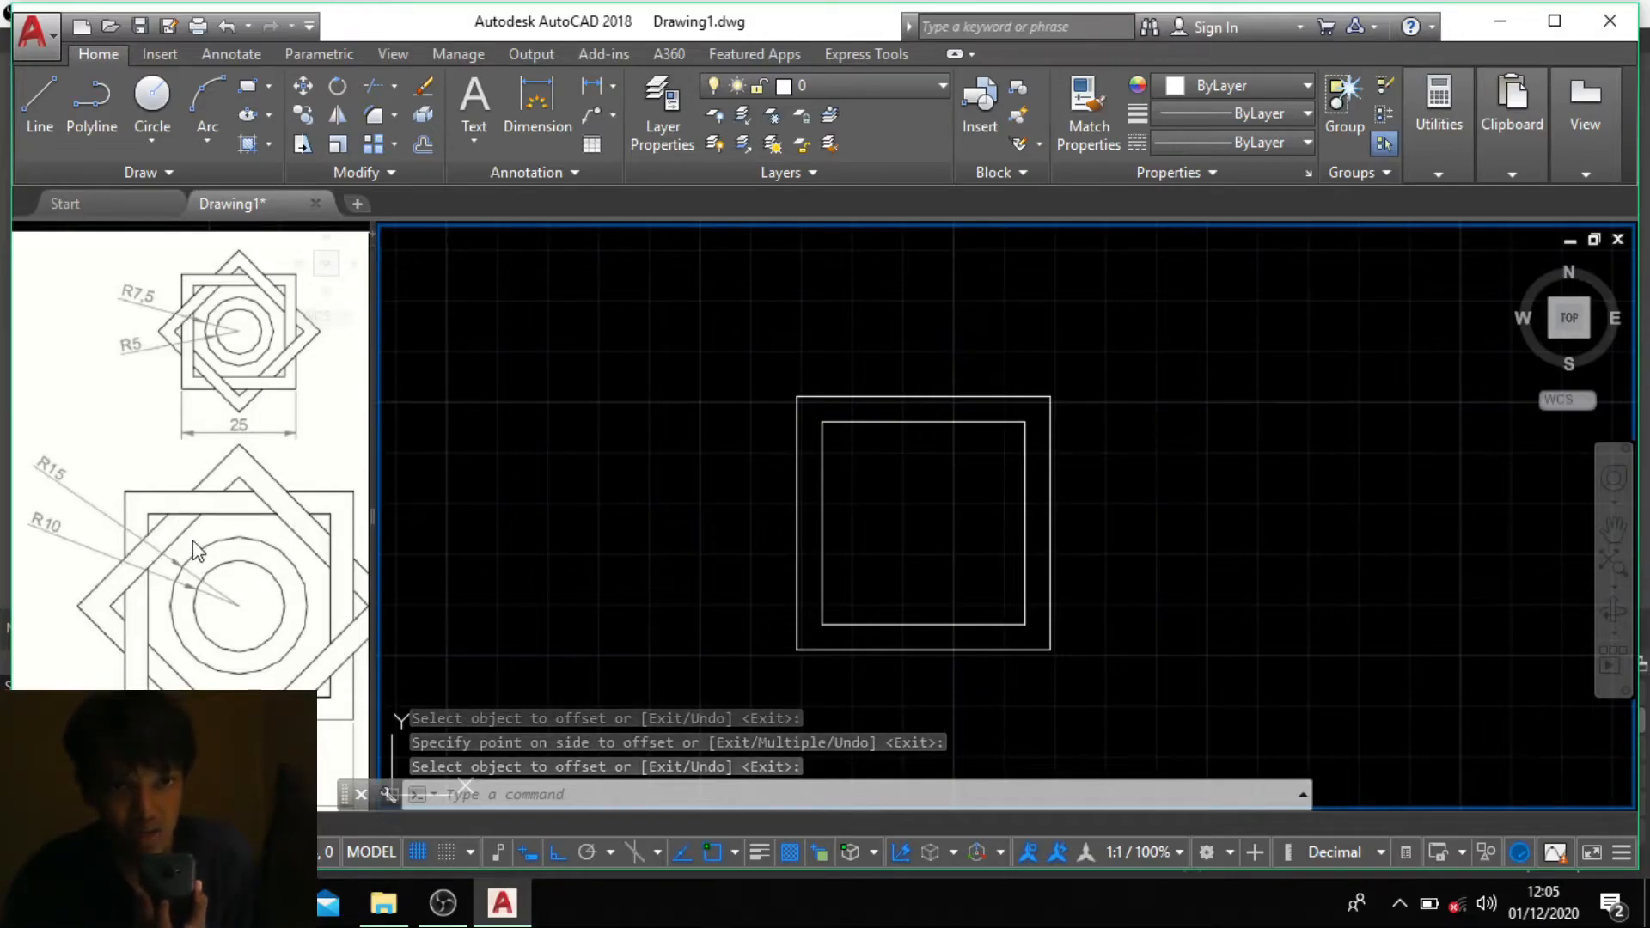
Step: Draw a circle of radius 10 at the geometric center of the two nested squares
scroll(218, 591, down, 2)
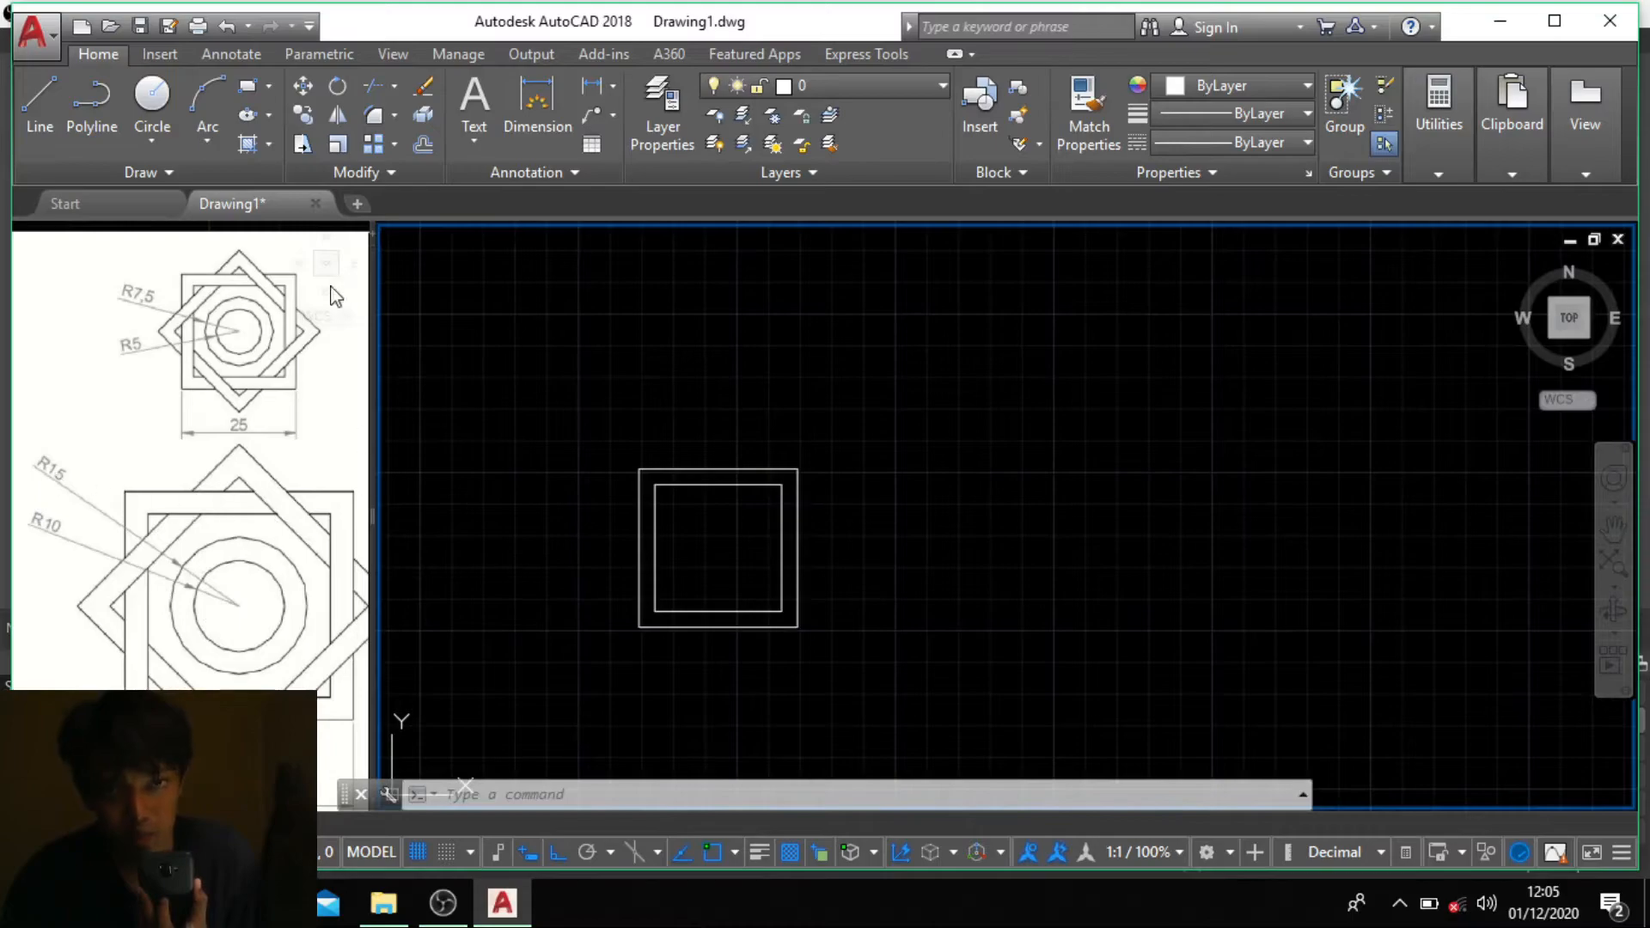
text(c)
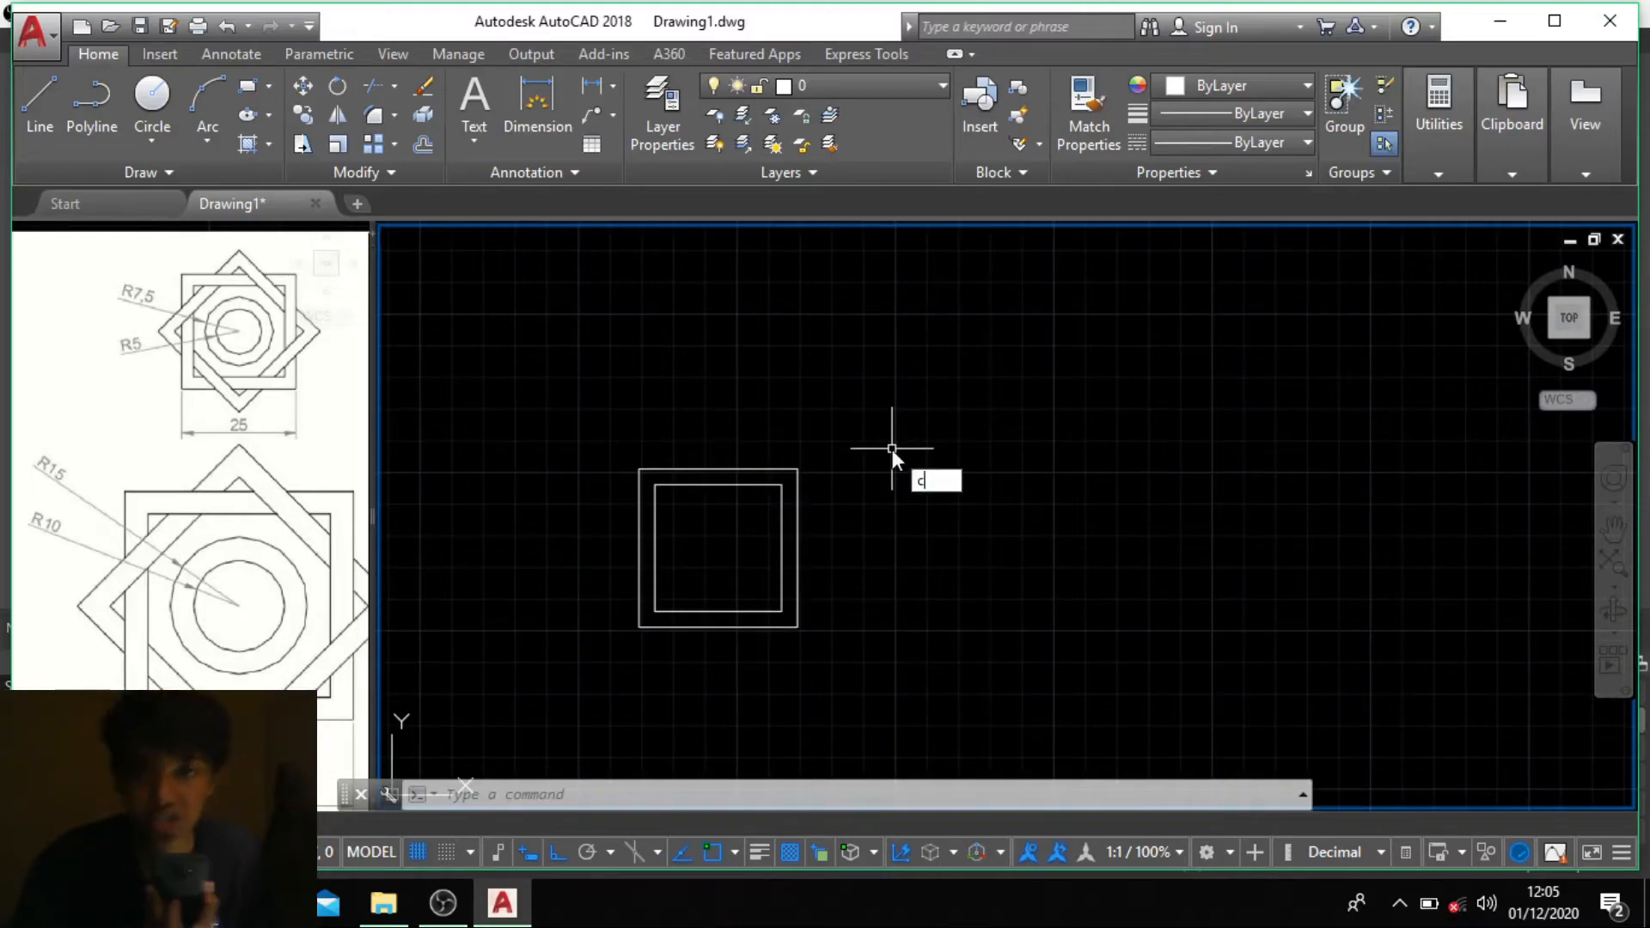
key(Return)
scroll(720, 568, up, 6)
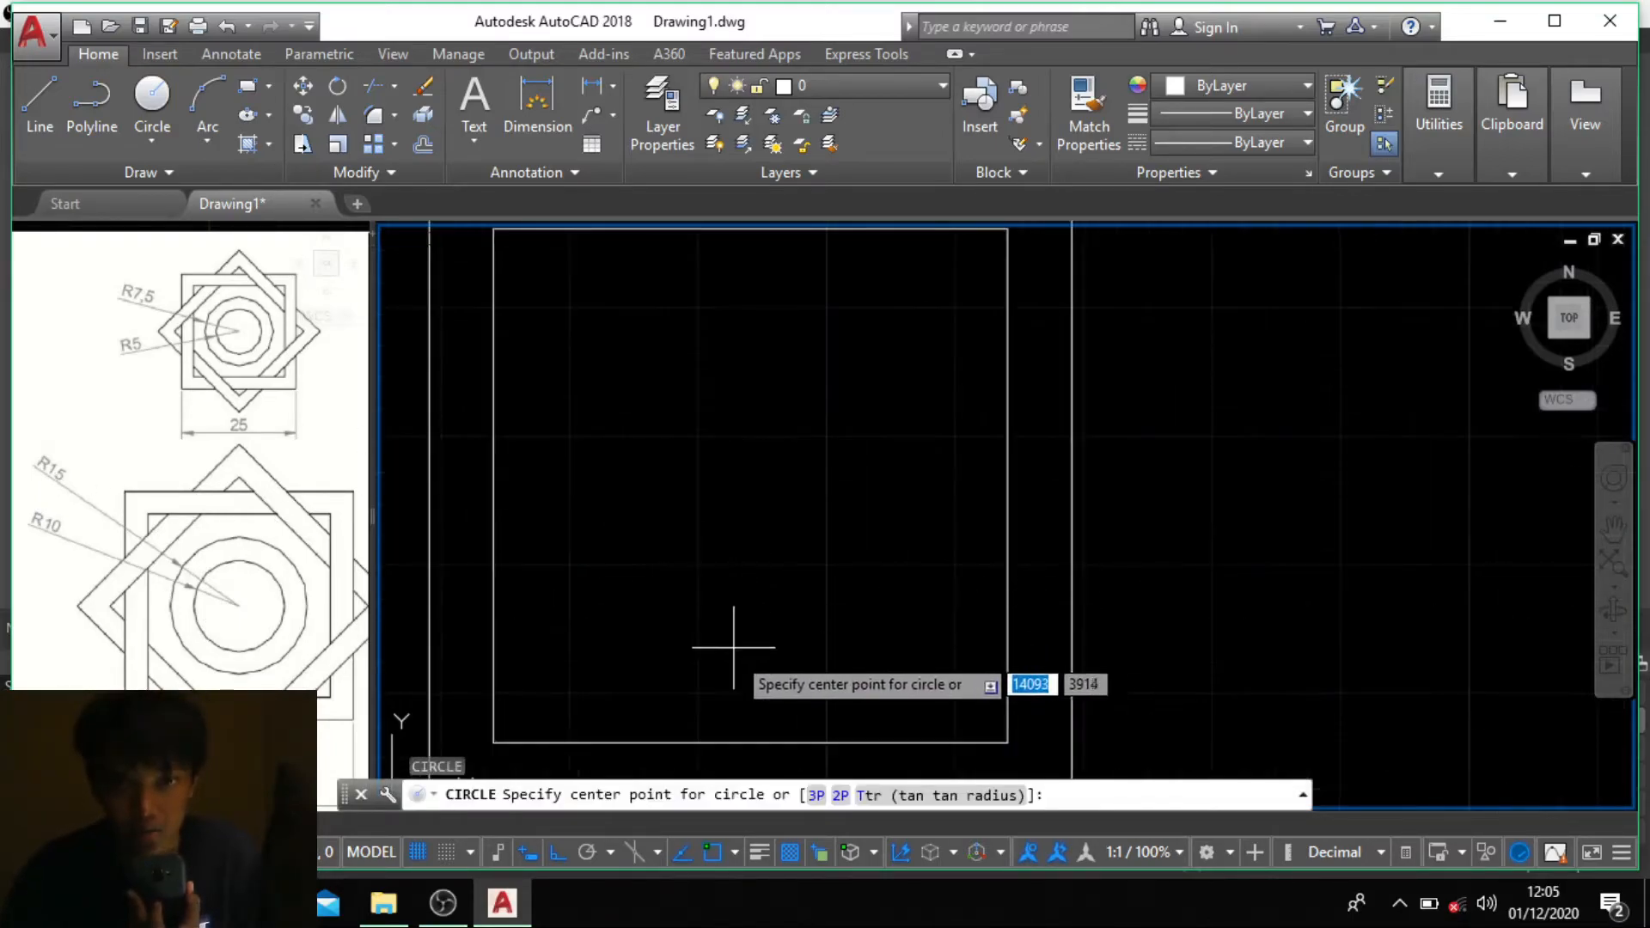
scroll(737, 649, down, 8)
middle_drag(744, 653, 1461, 533)
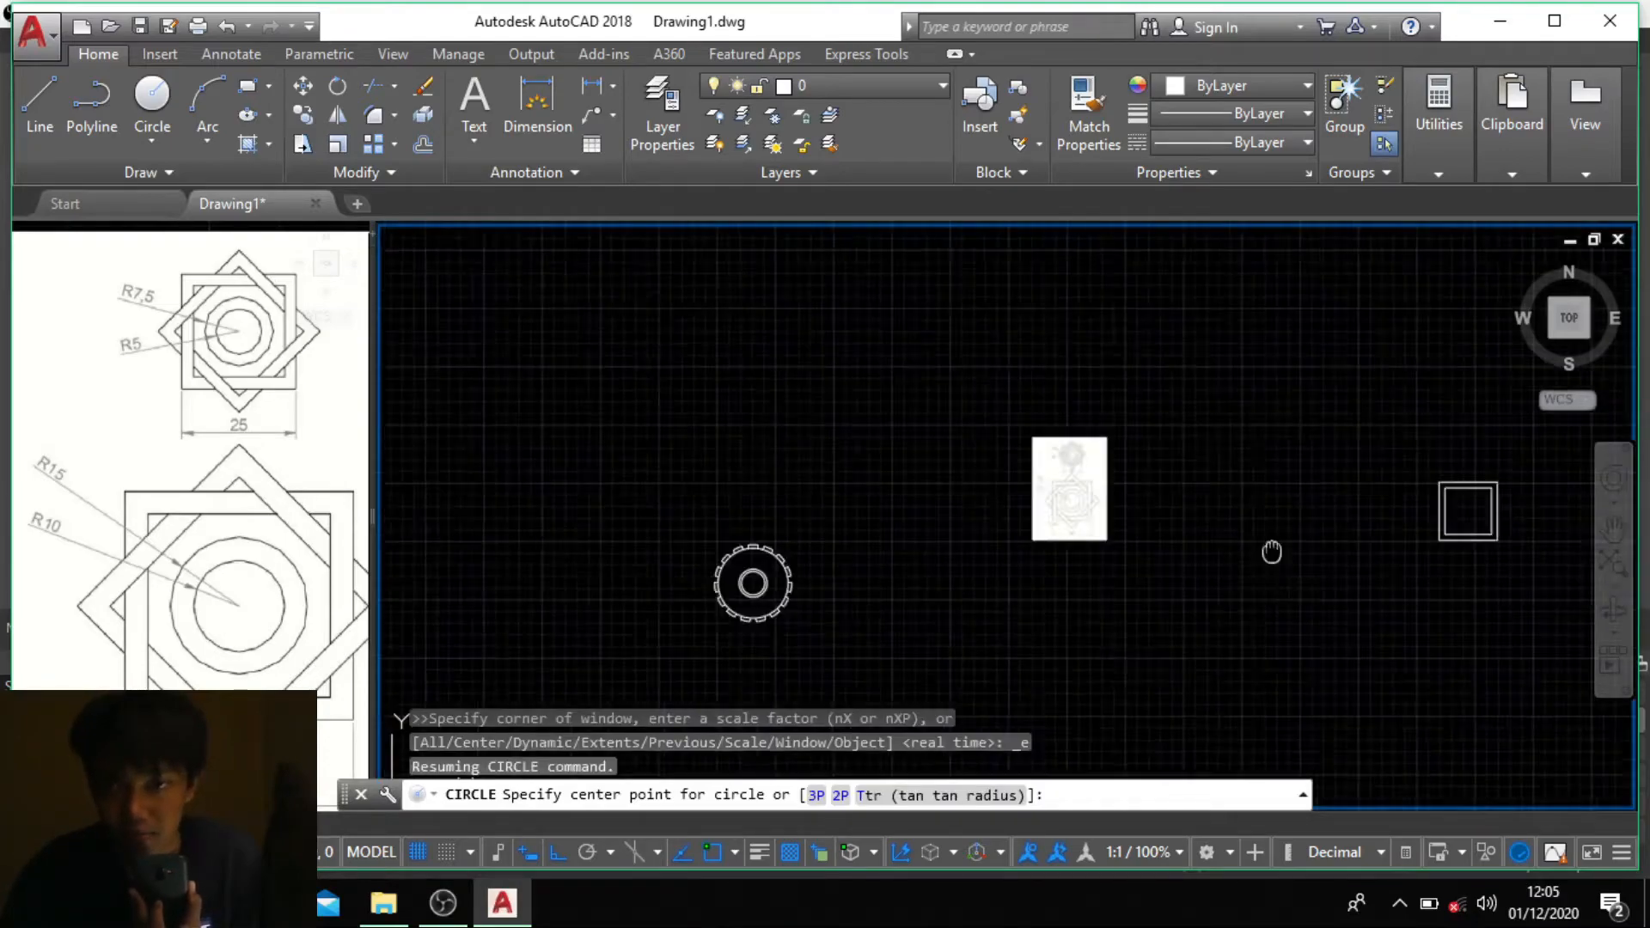
scroll(898, 515, up, 8)
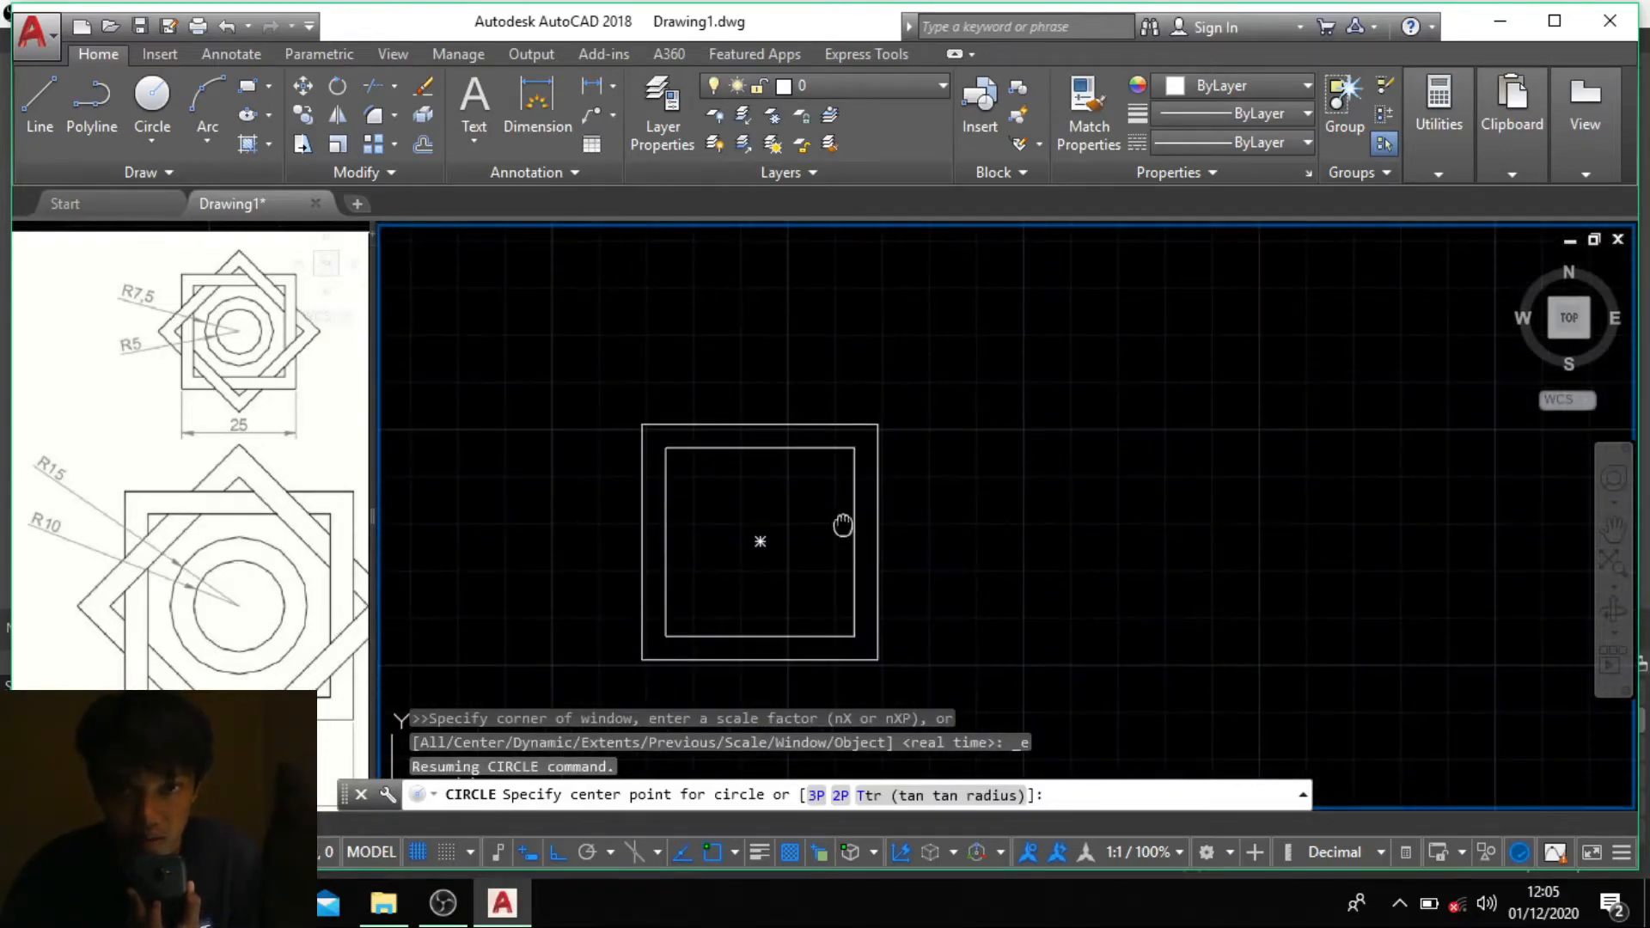
middle_drag(844, 523, 879, 469)
click(795, 485)
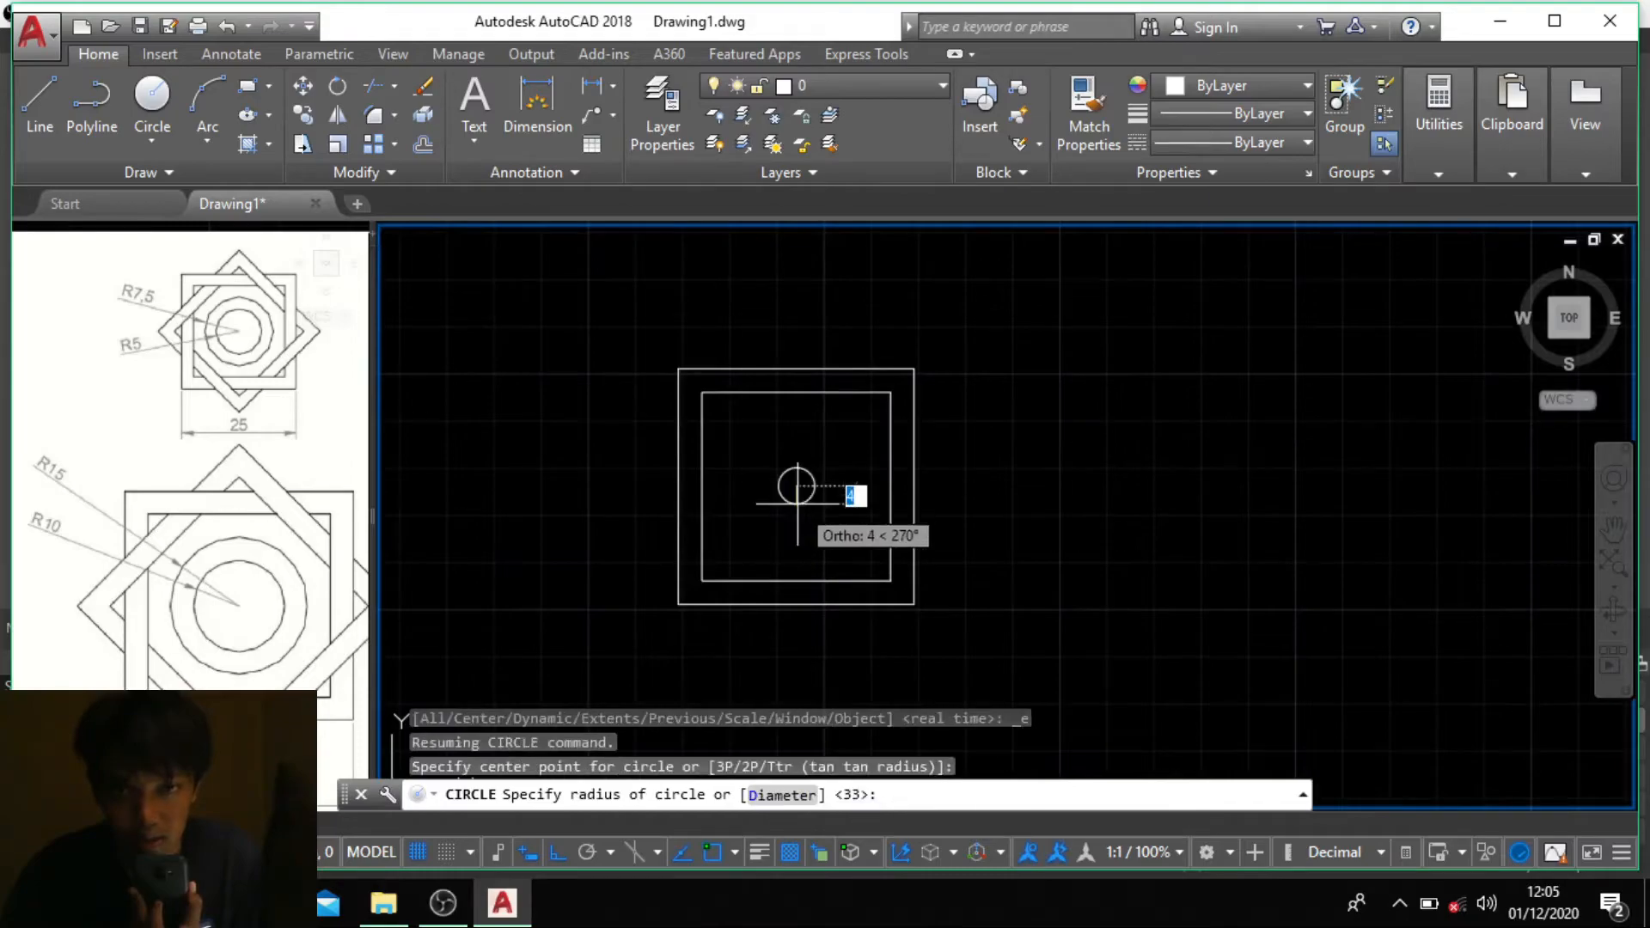
text(10)
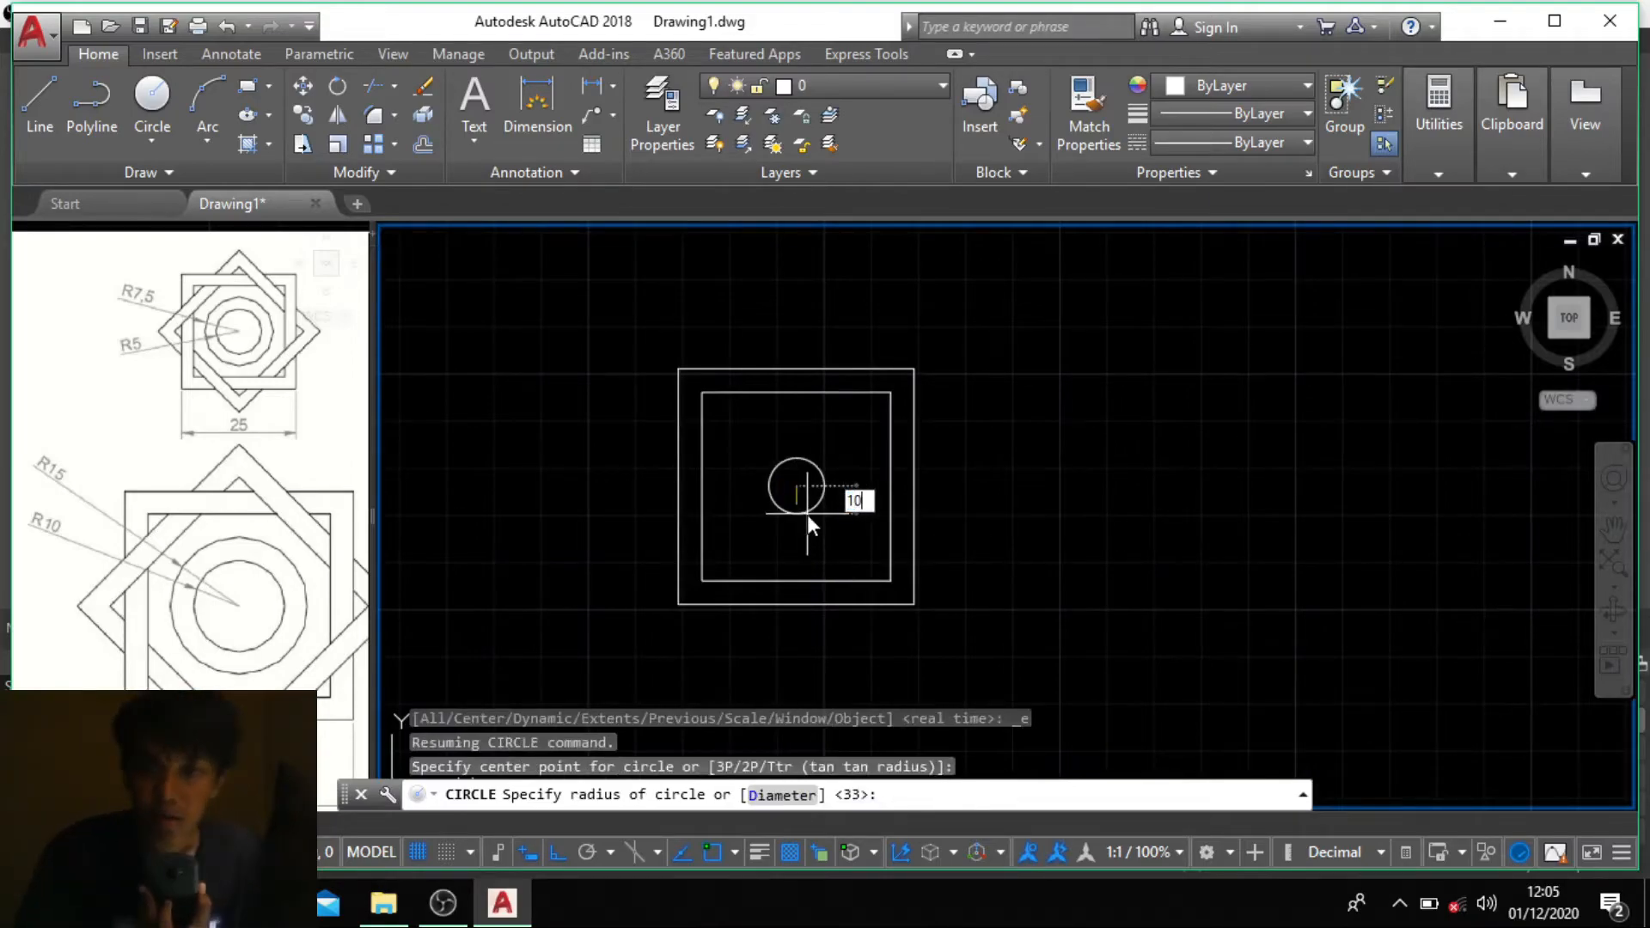
key(Return)
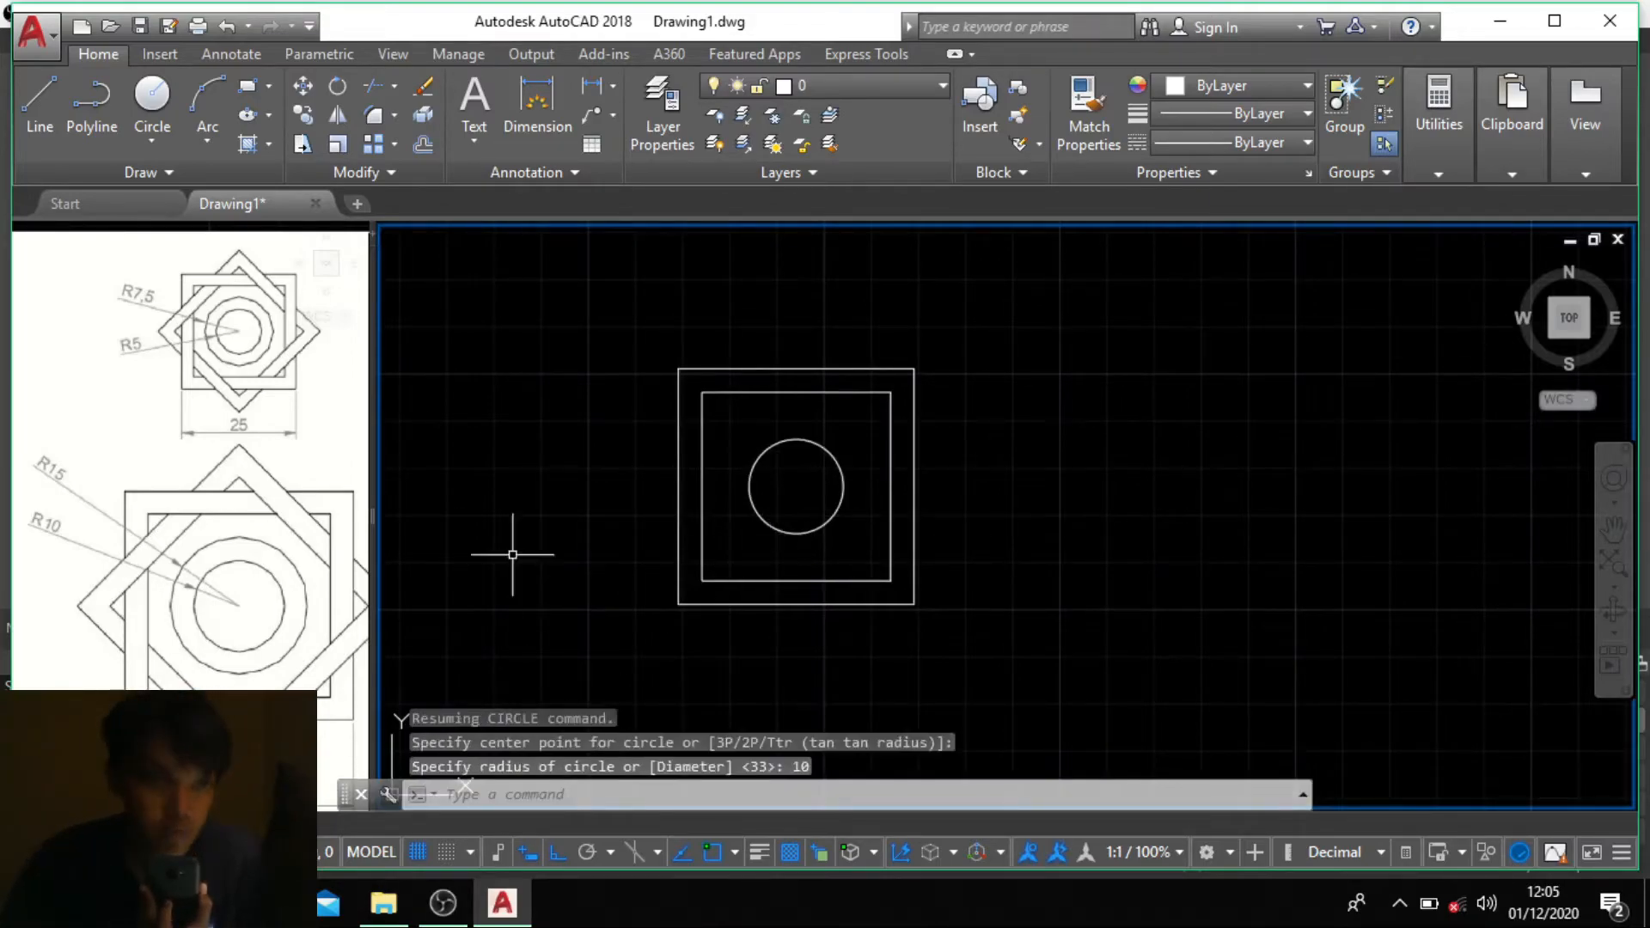
Step: Start another circle for the ring around the radius 10 circle
key(space)
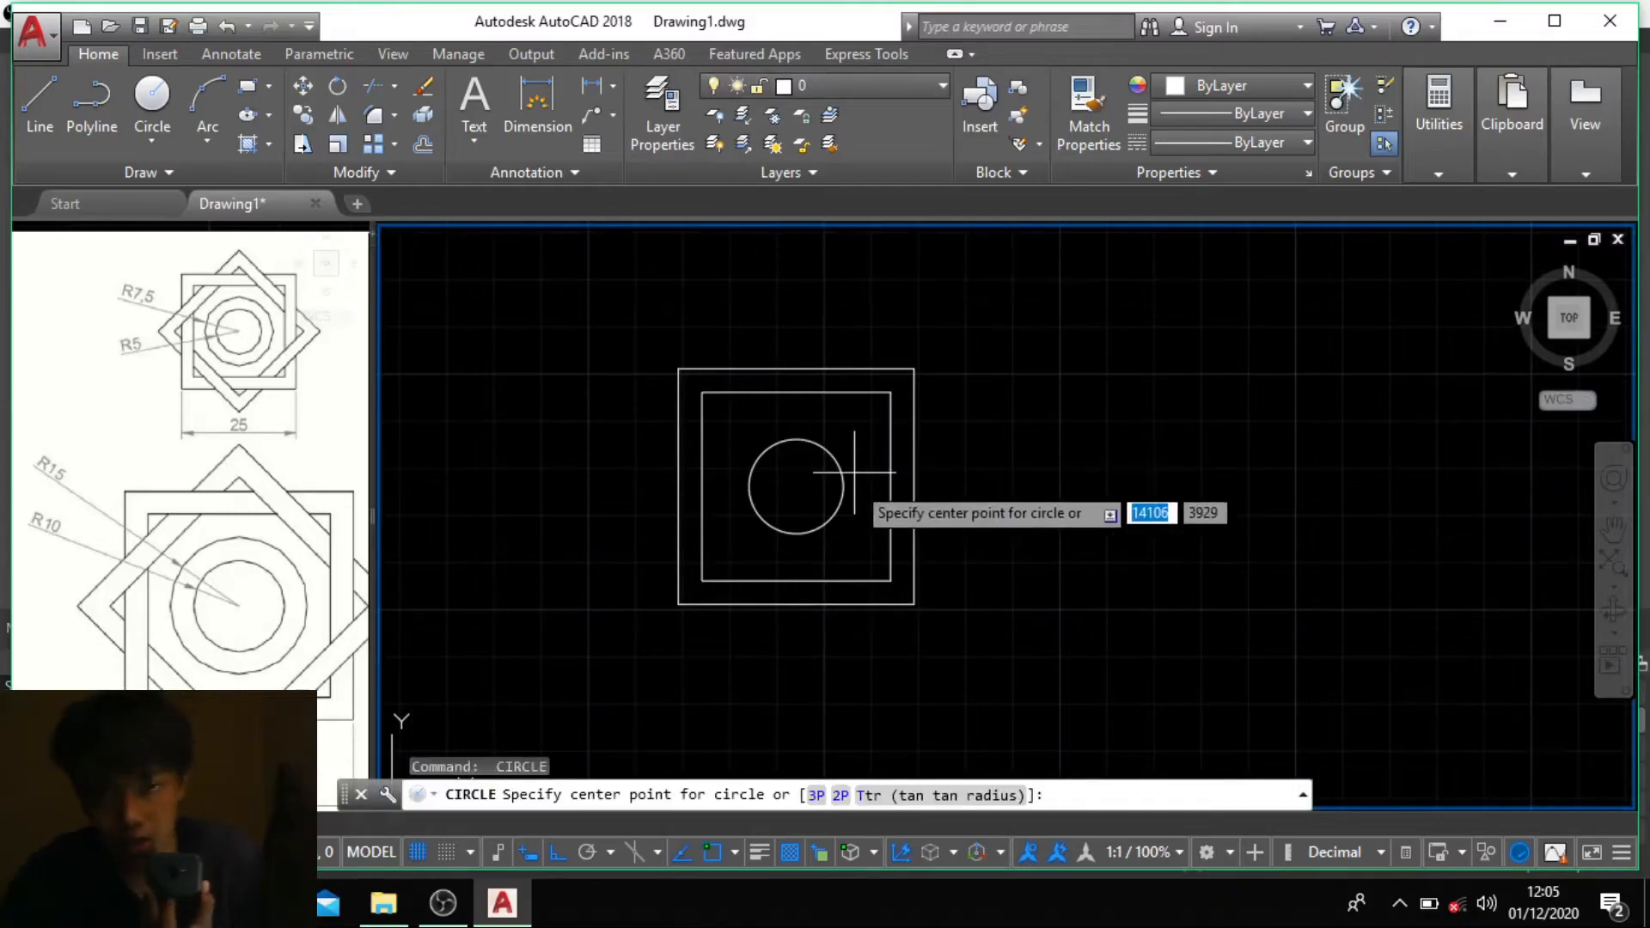
Step: Draw a circle of radius 15 concentric with the existing circle inside the squares
click(796, 486)
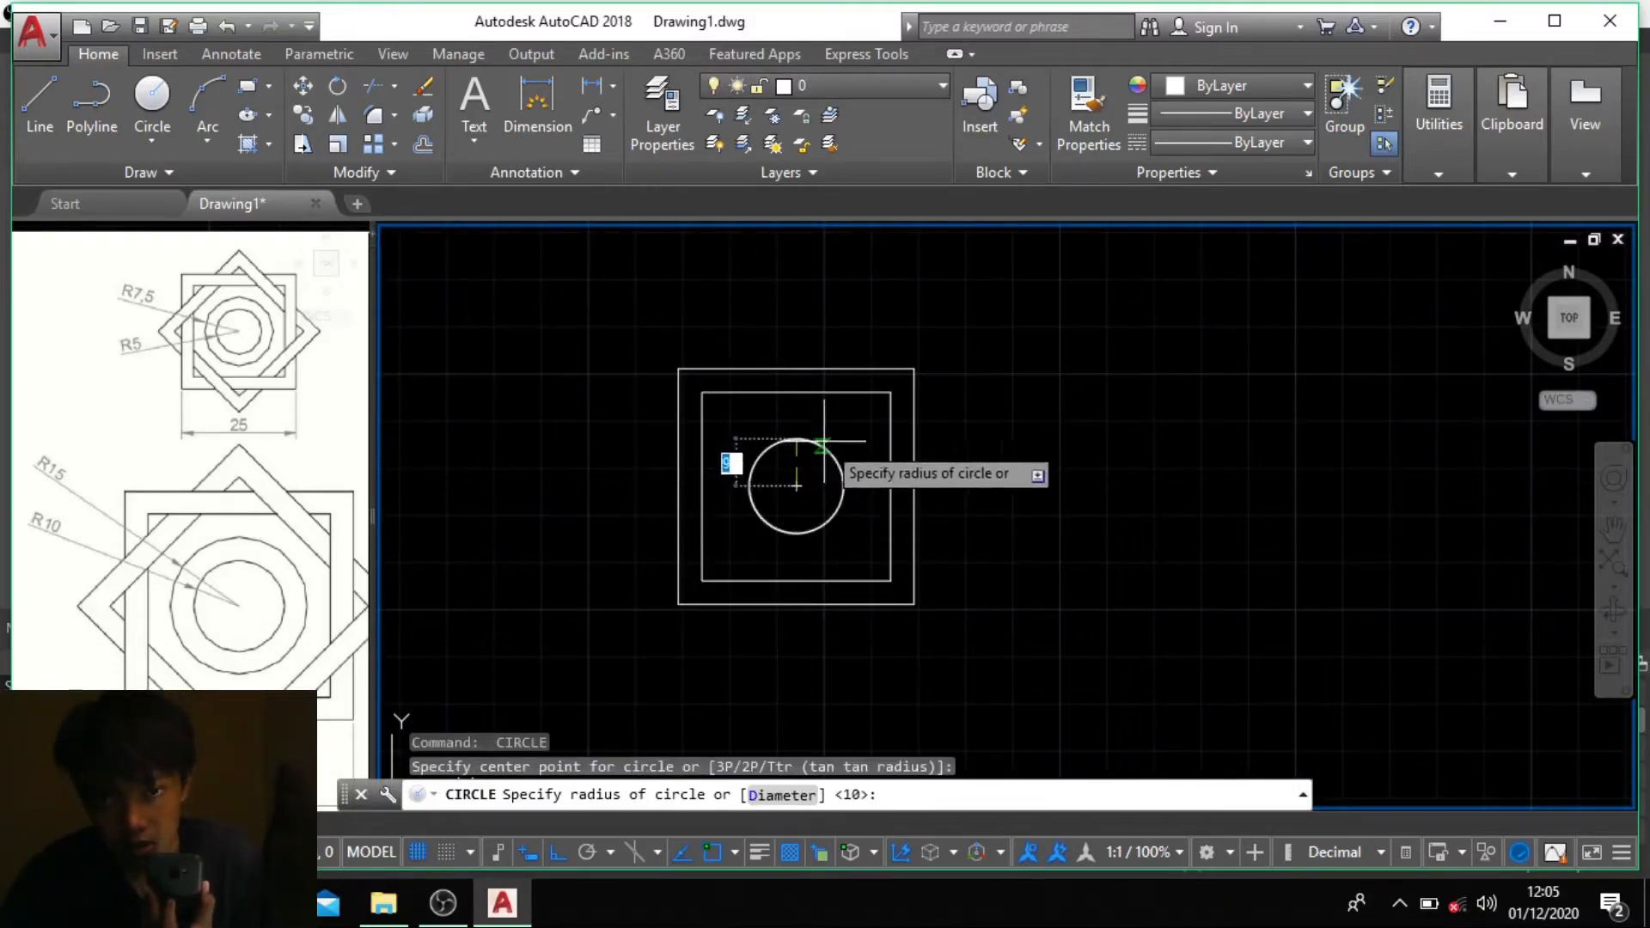
text(15)
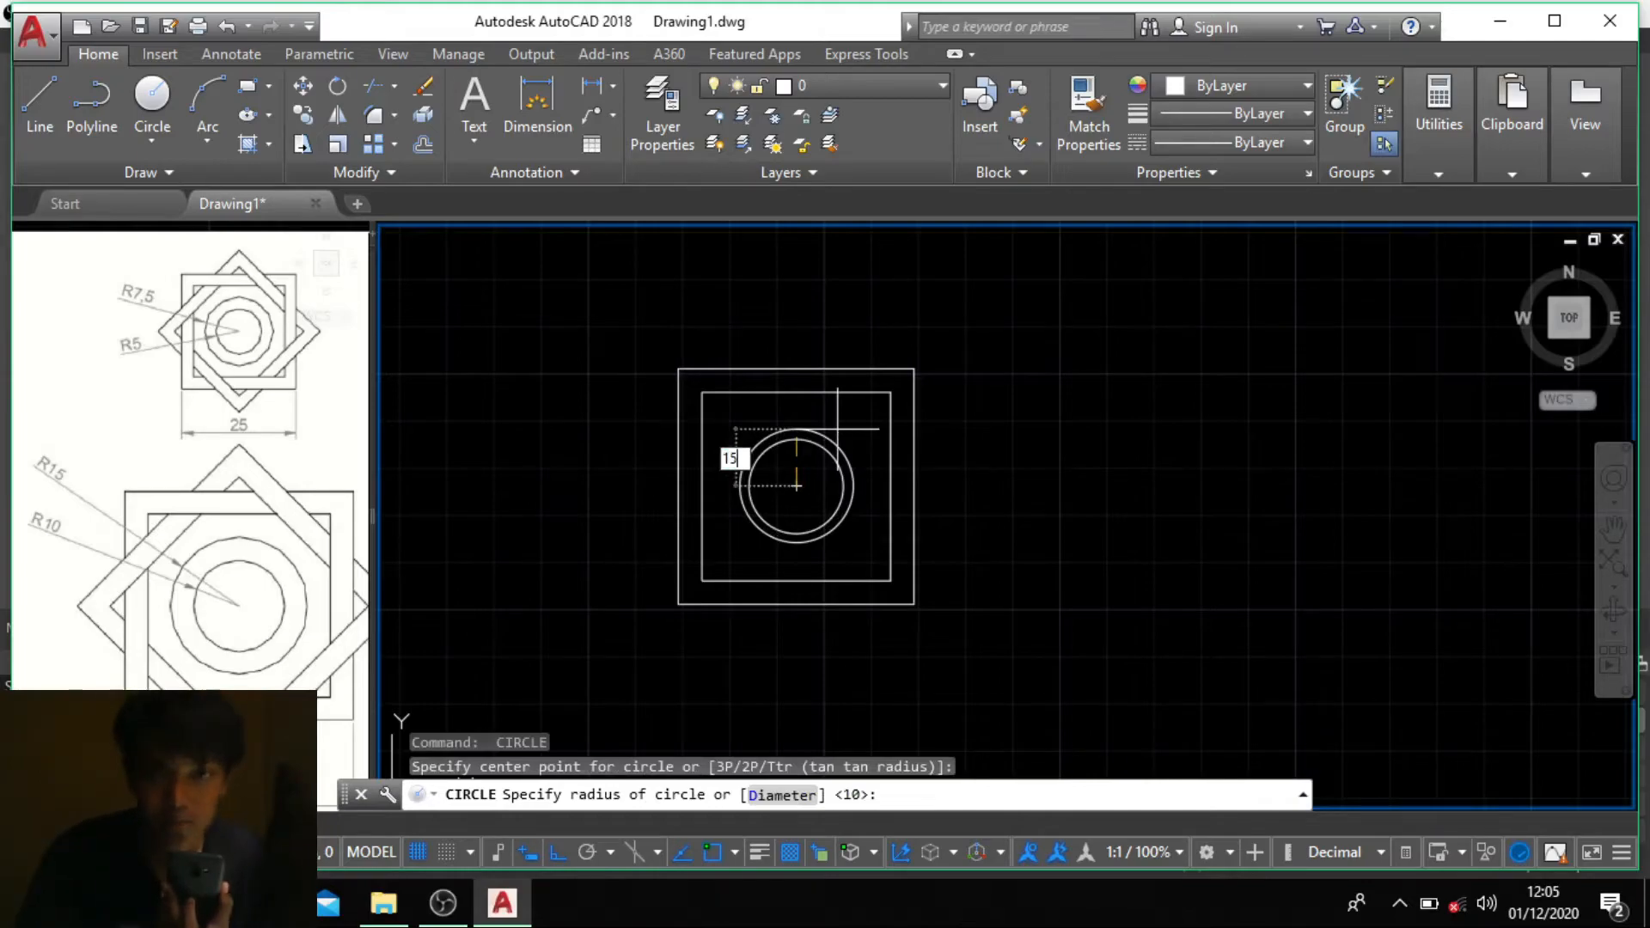
key(Return)
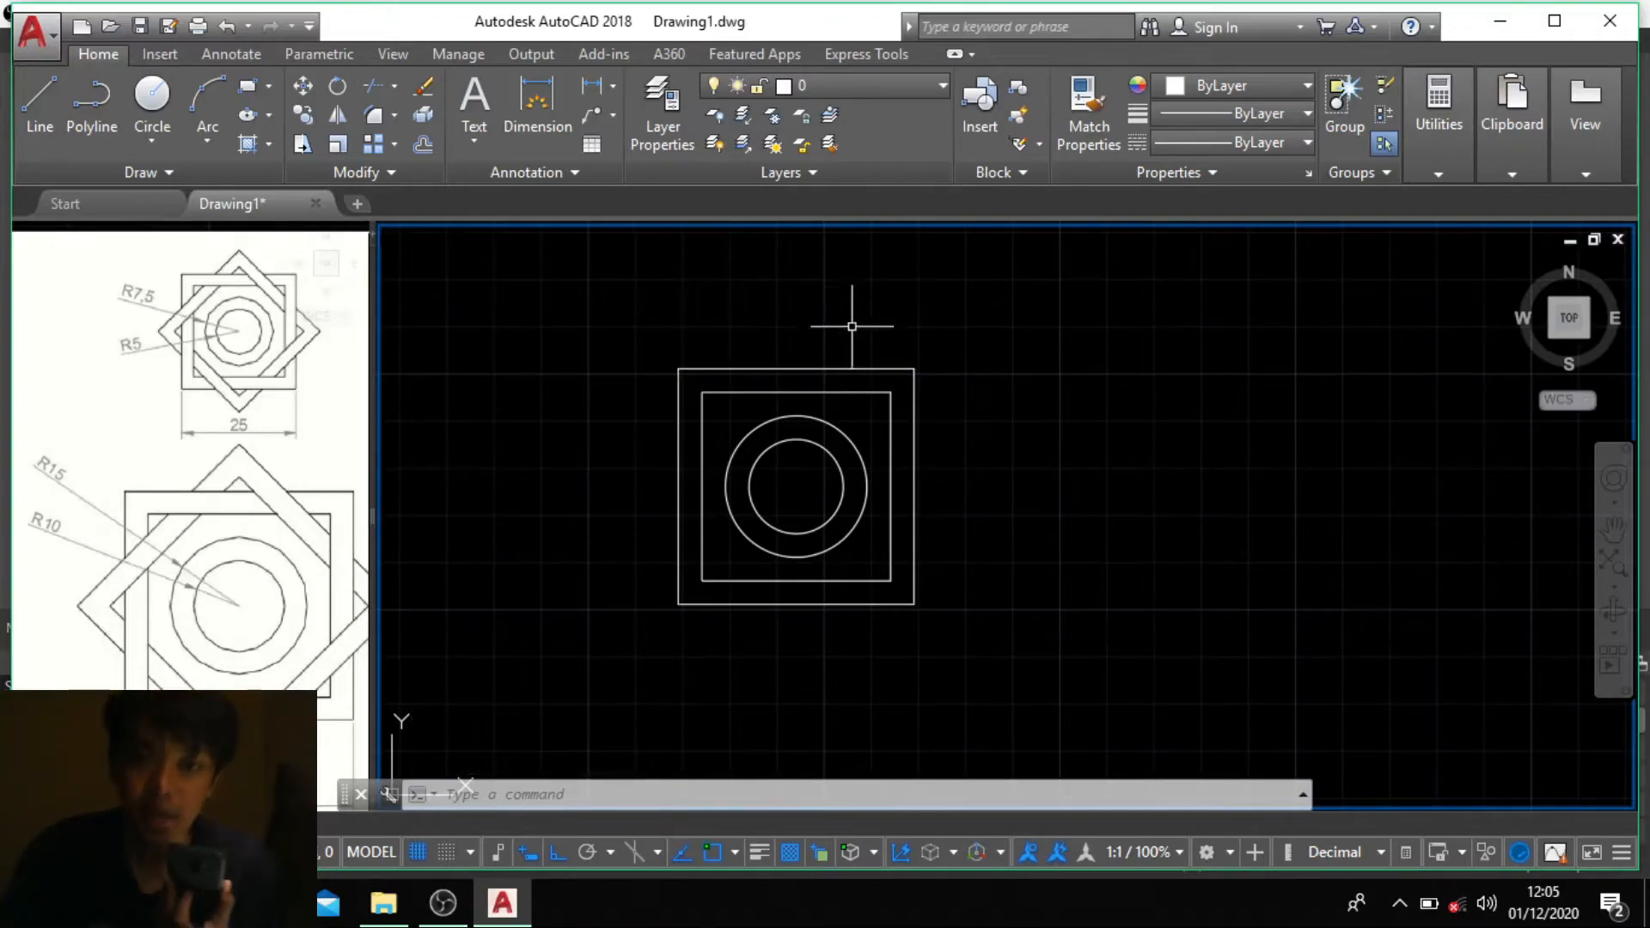
Step: Rotate a copy of both squares about the circles' centre with Ortho off, taking the angle from the outer square's upper-right corner
middle_drag(840, 427, 862, 449)
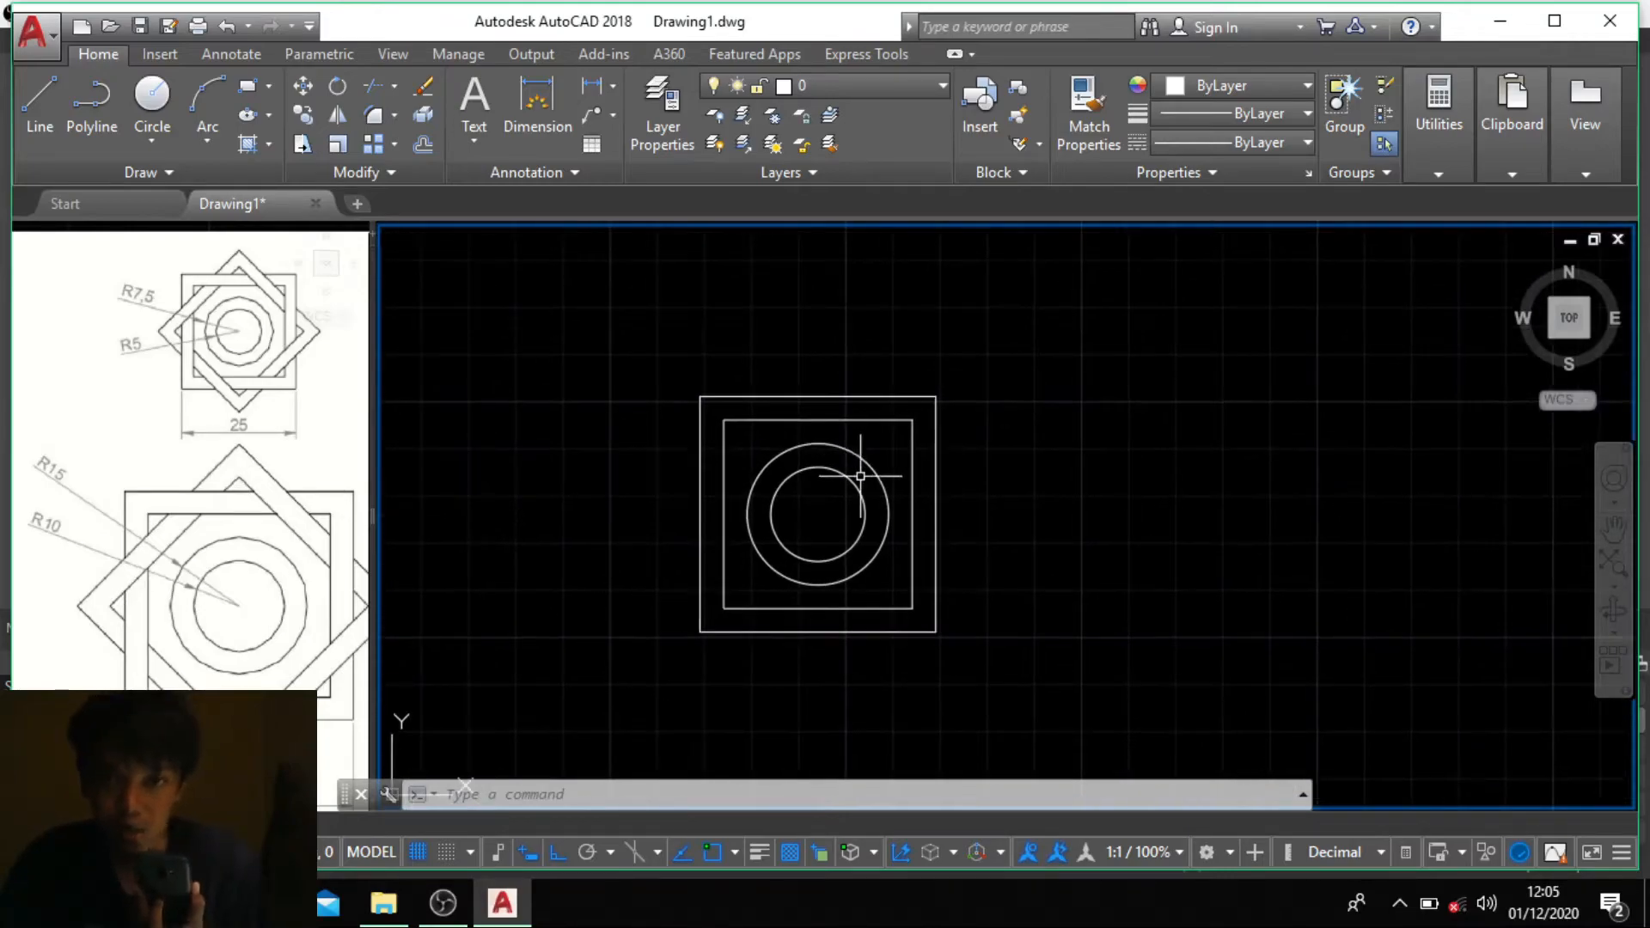
text(RO)
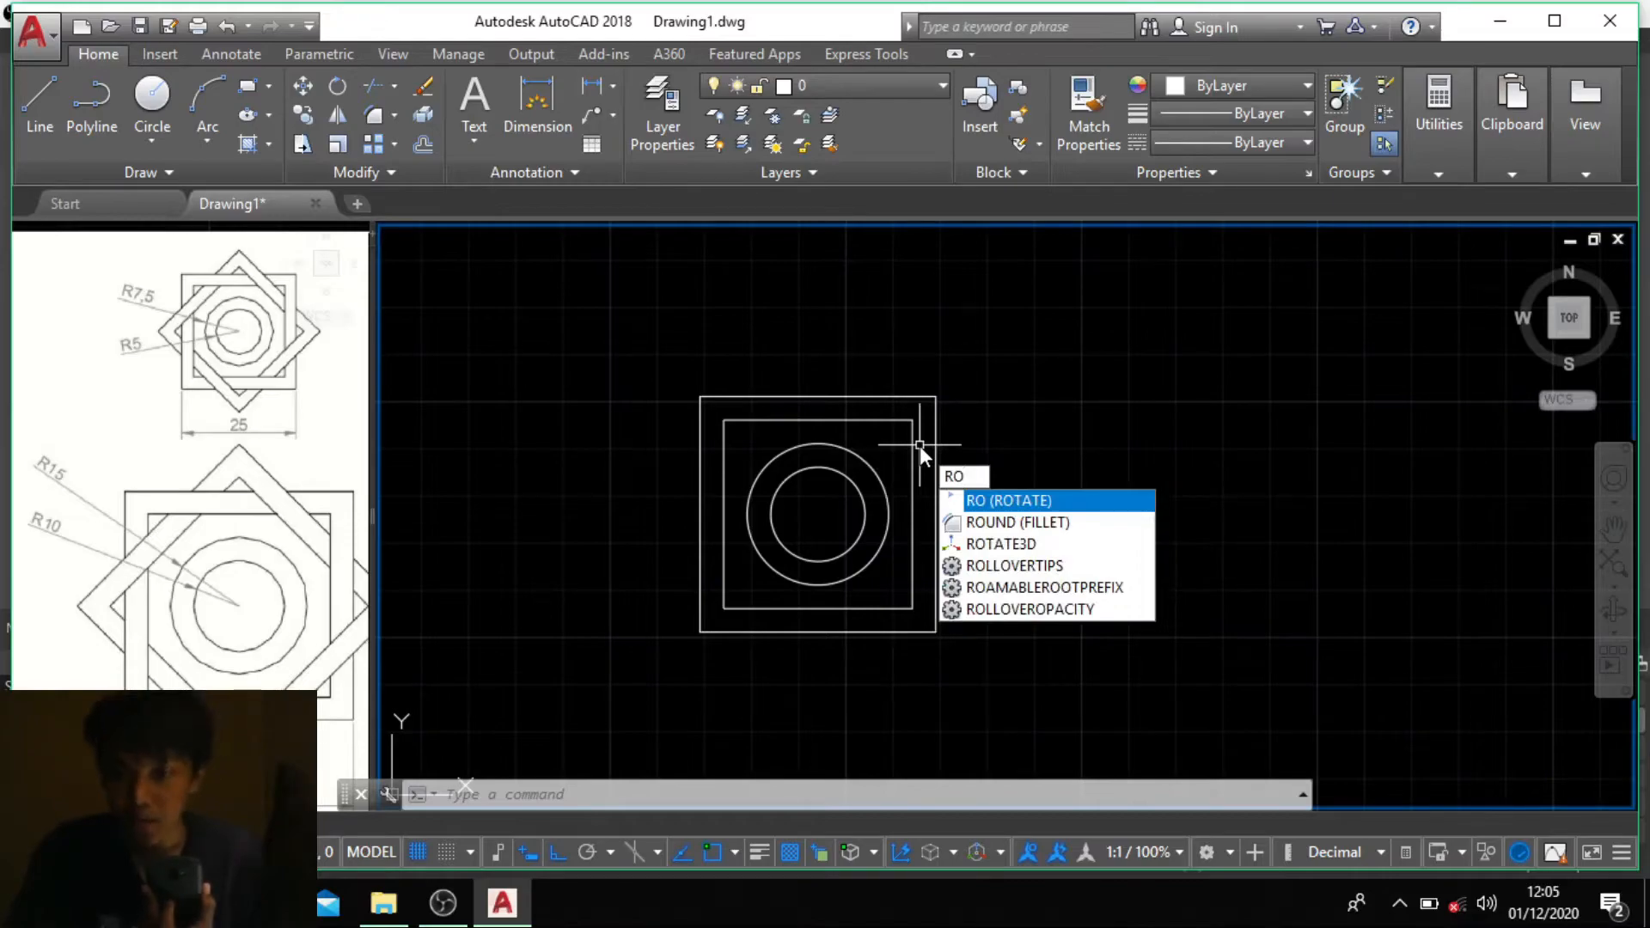
key(Return)
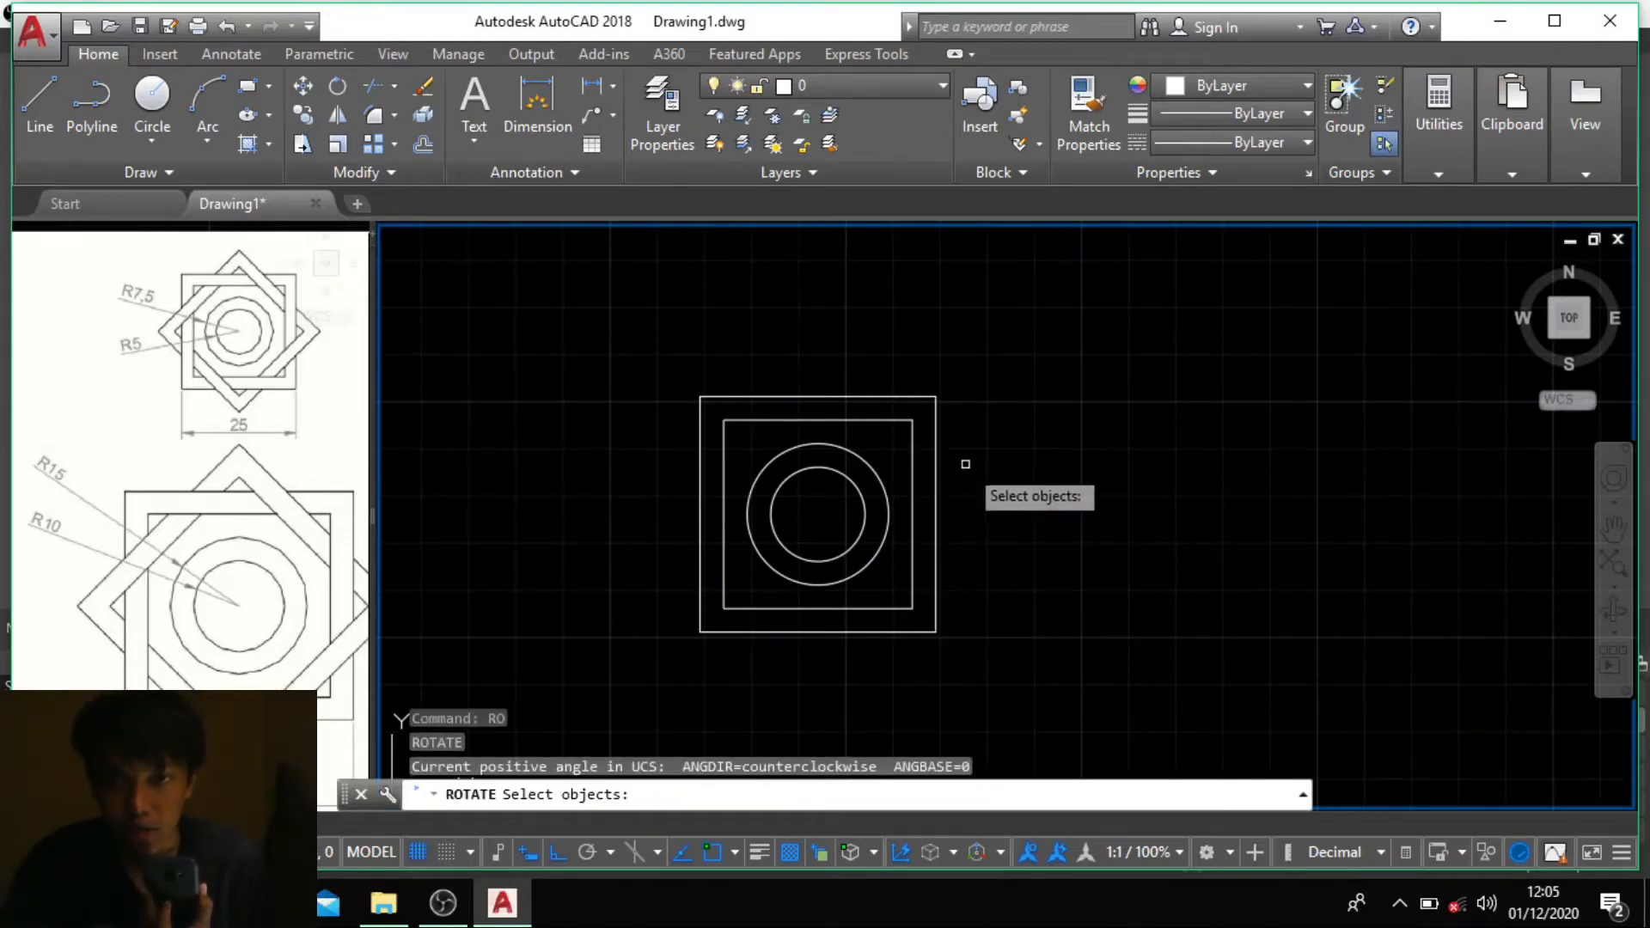
click(935, 437)
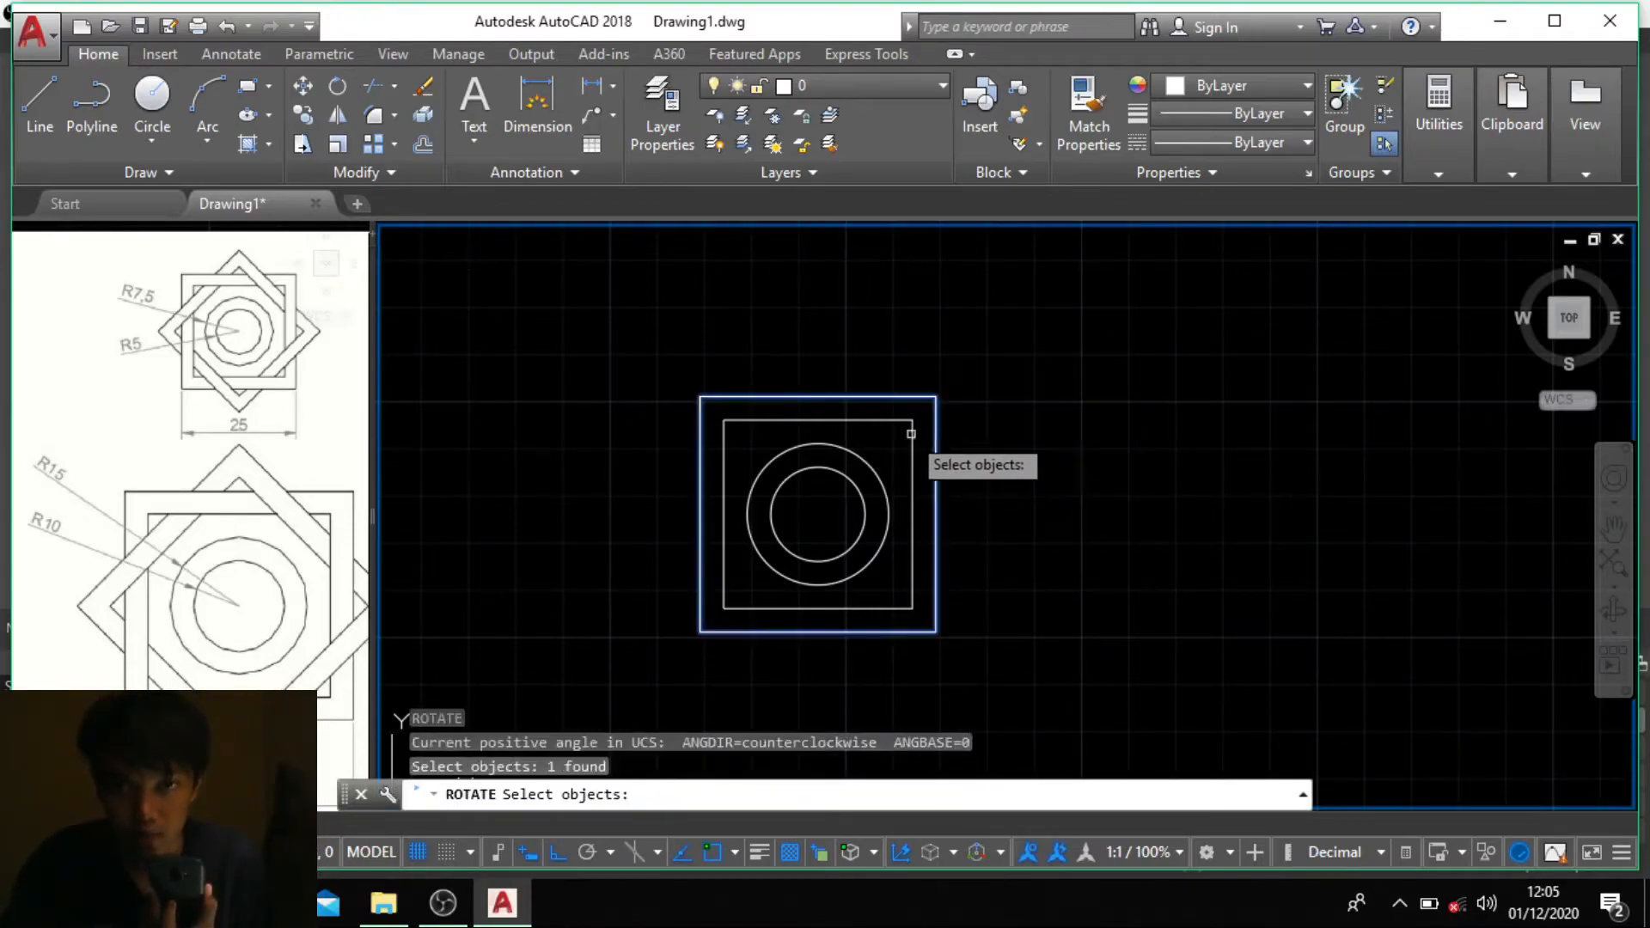
click(900, 423)
click(900, 421)
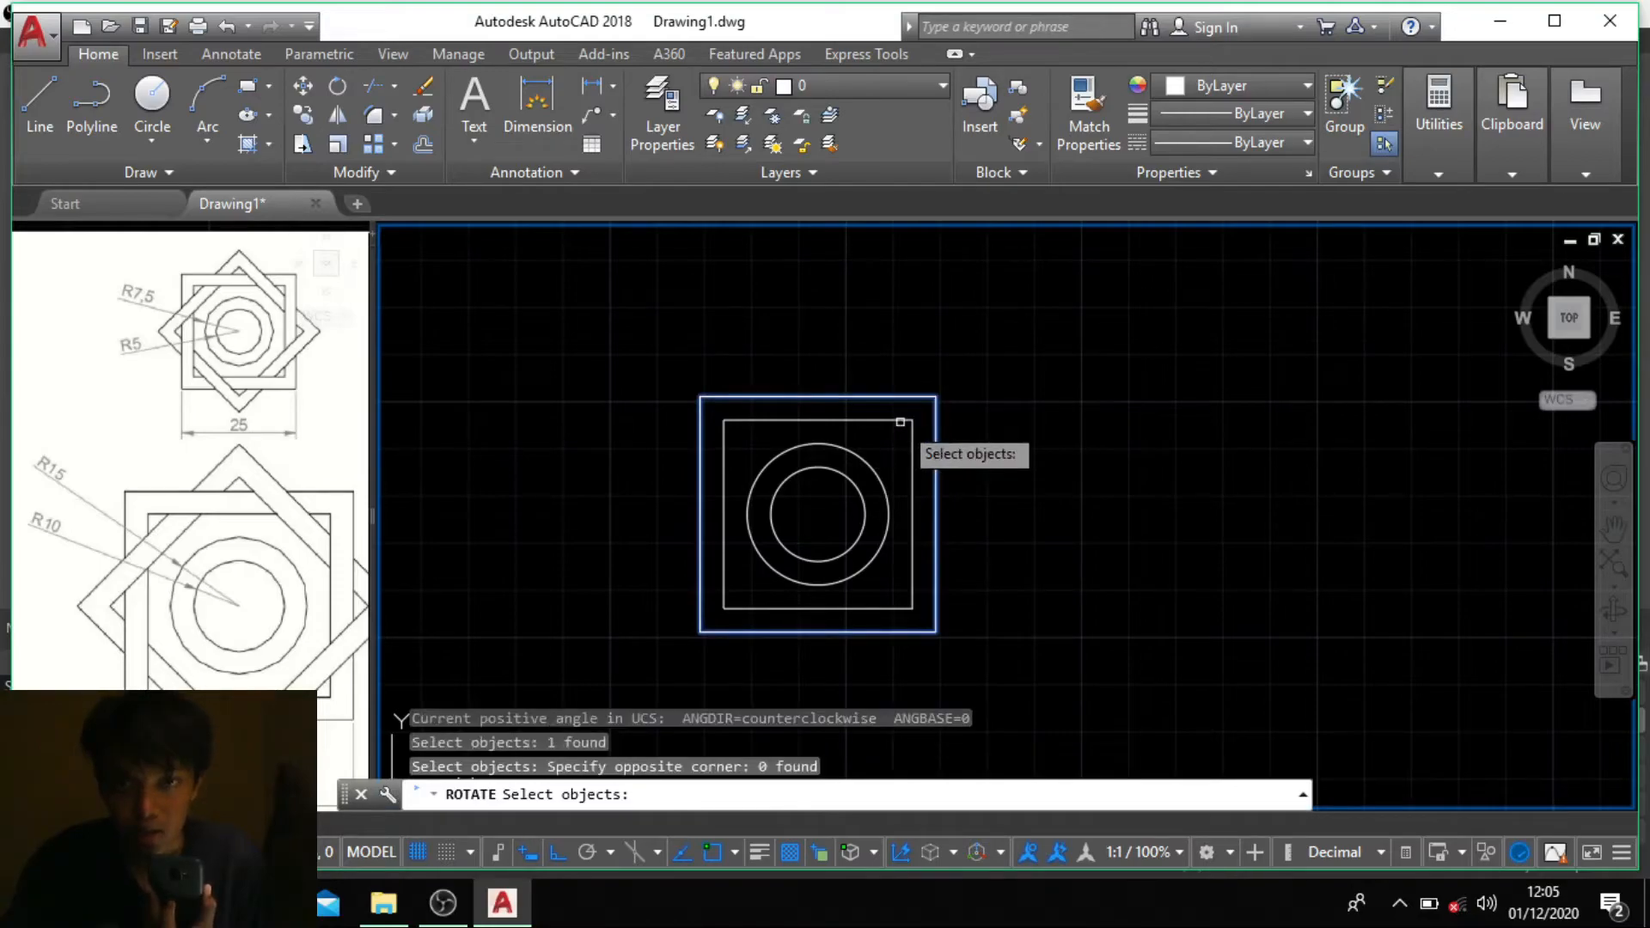
click(900, 422)
key(Return)
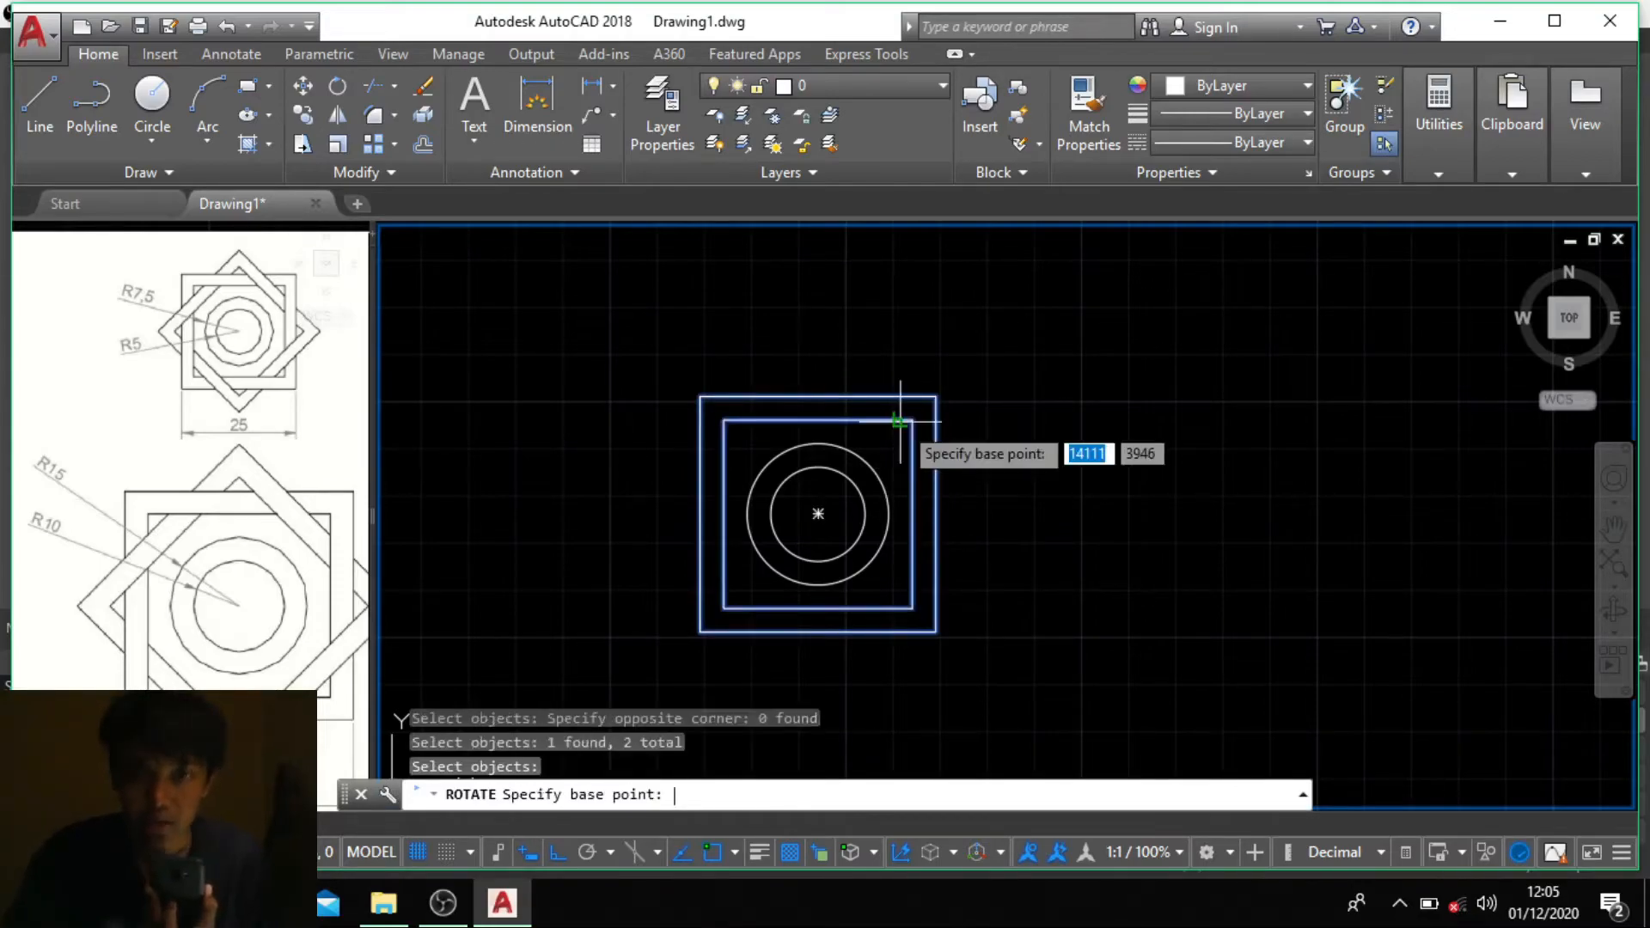
click(818, 513)
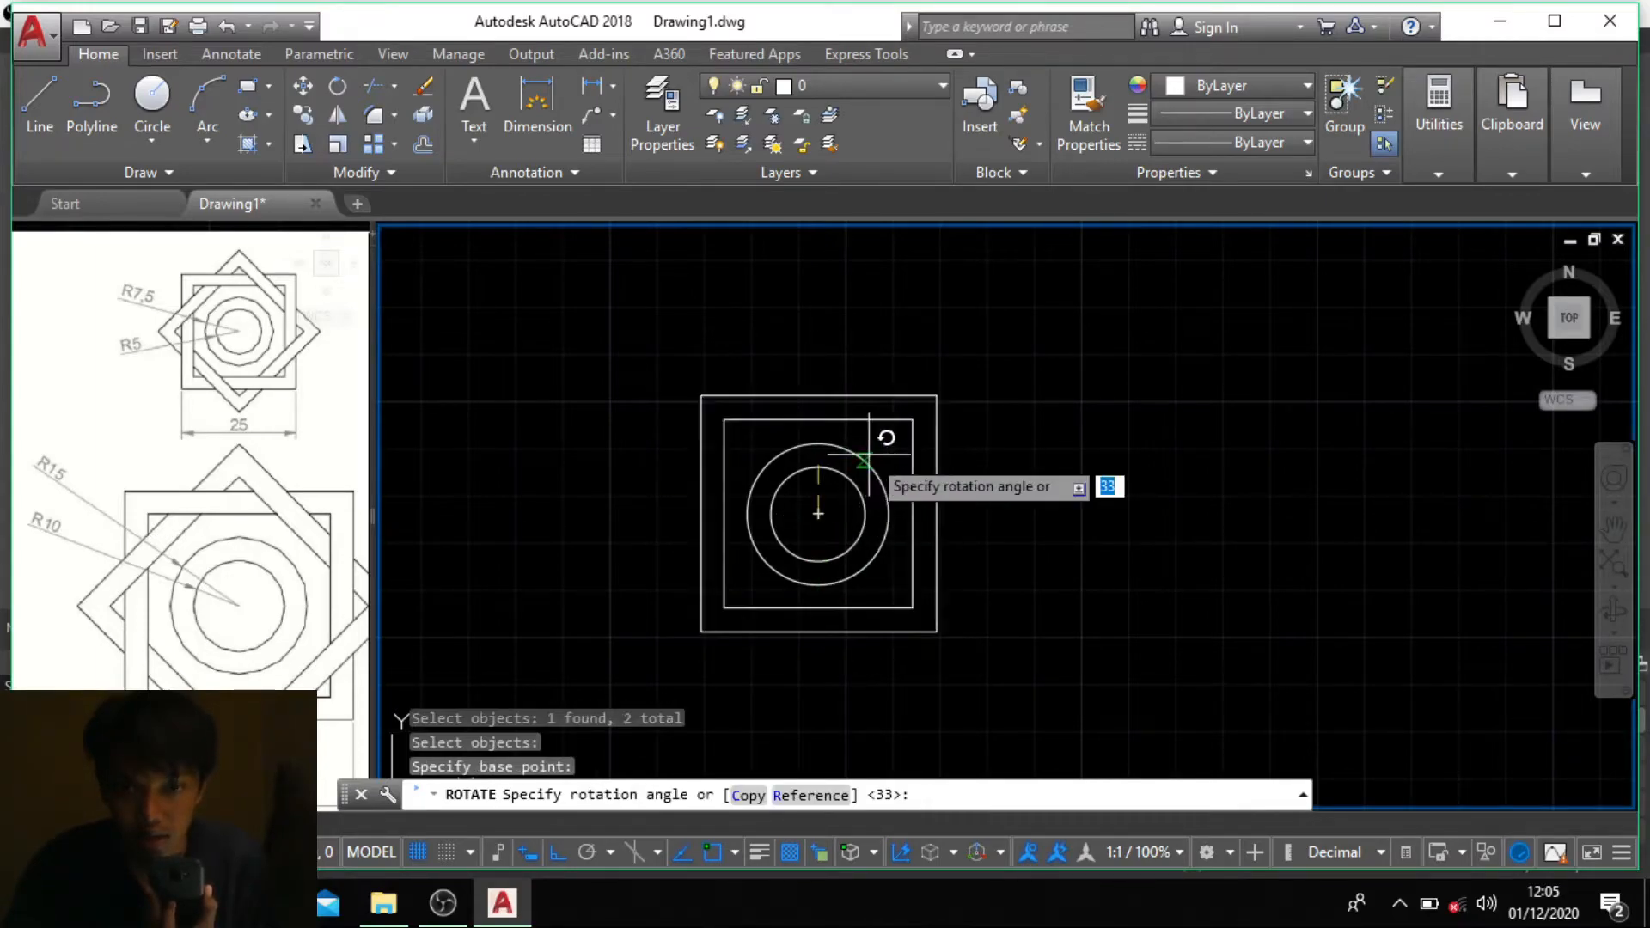
key(F8)
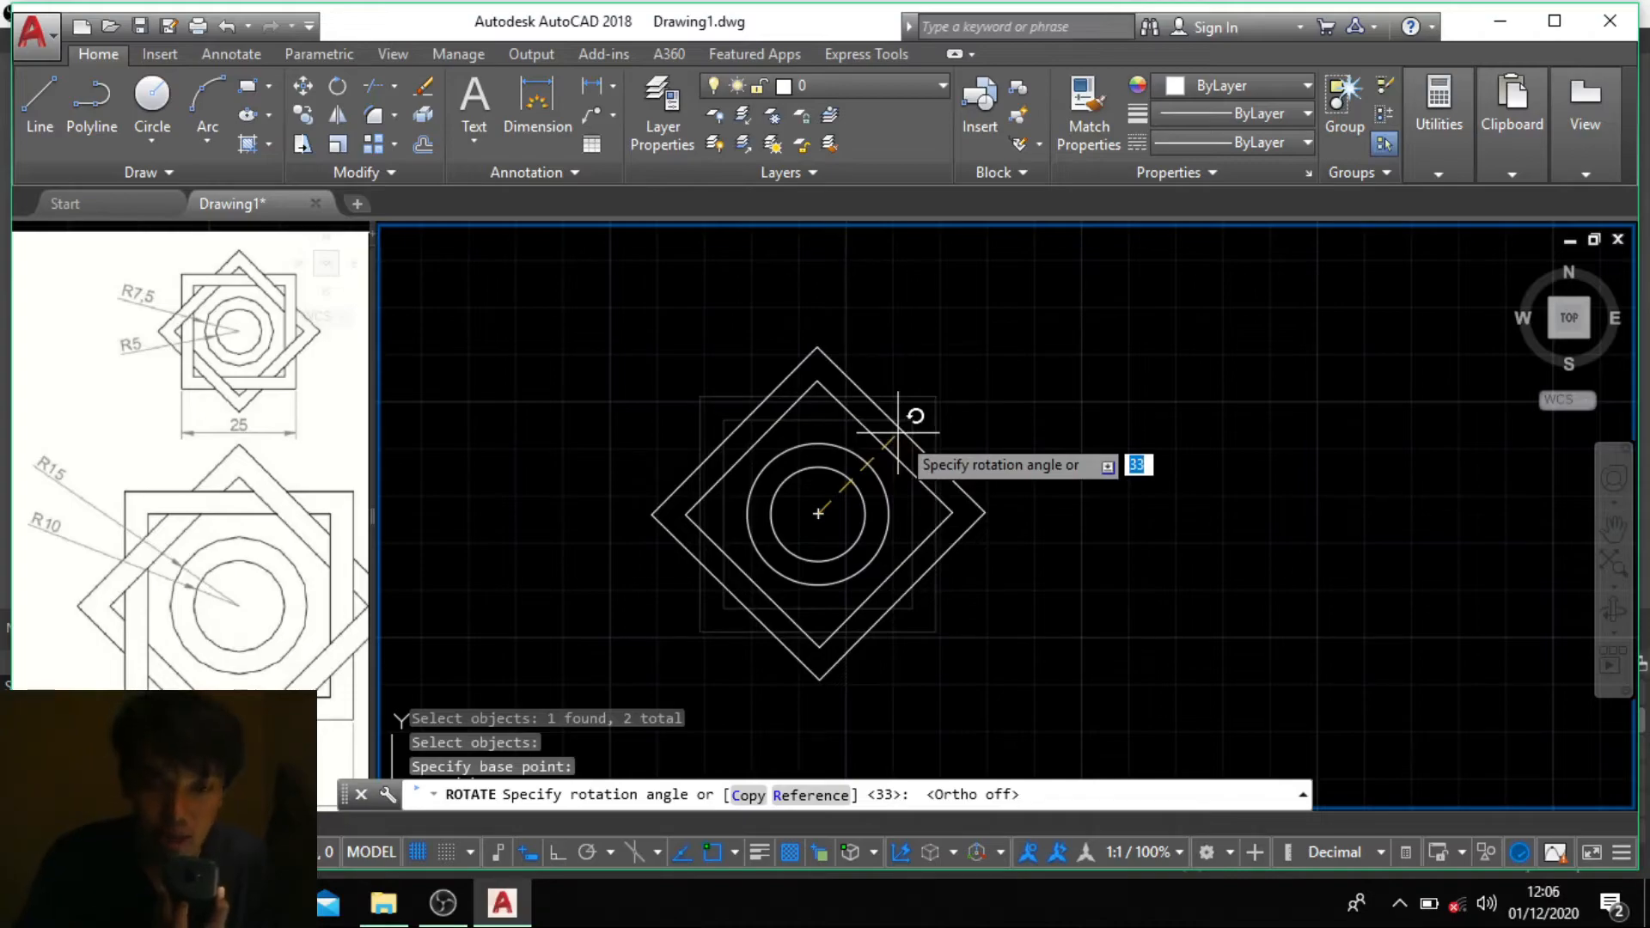
text(c)
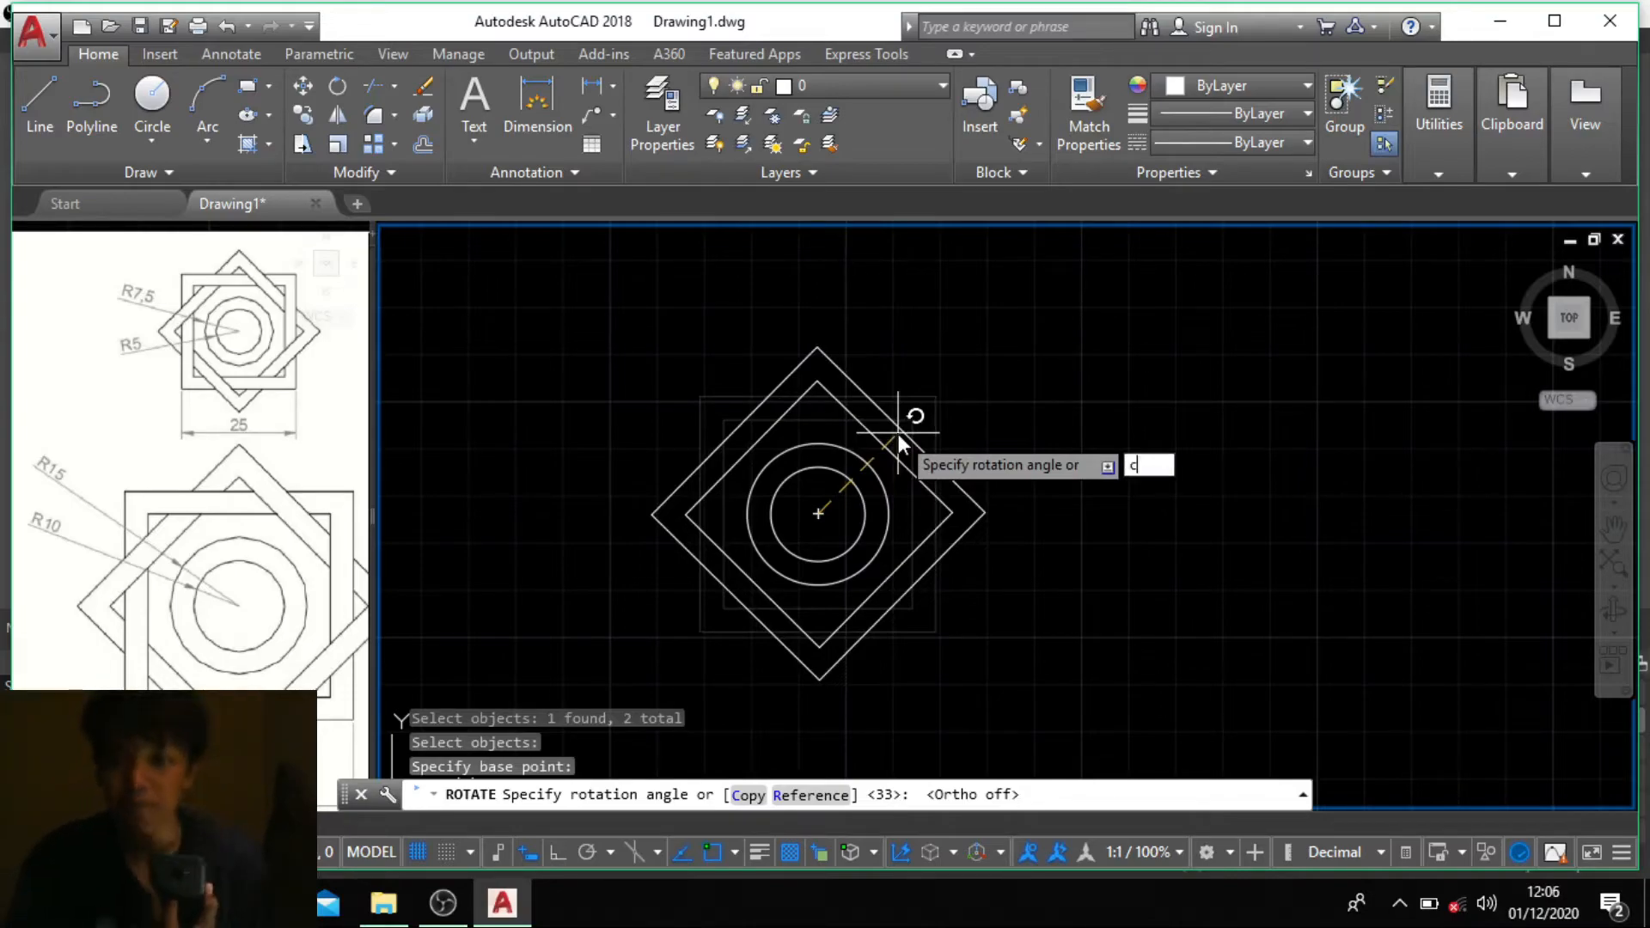
key(Return)
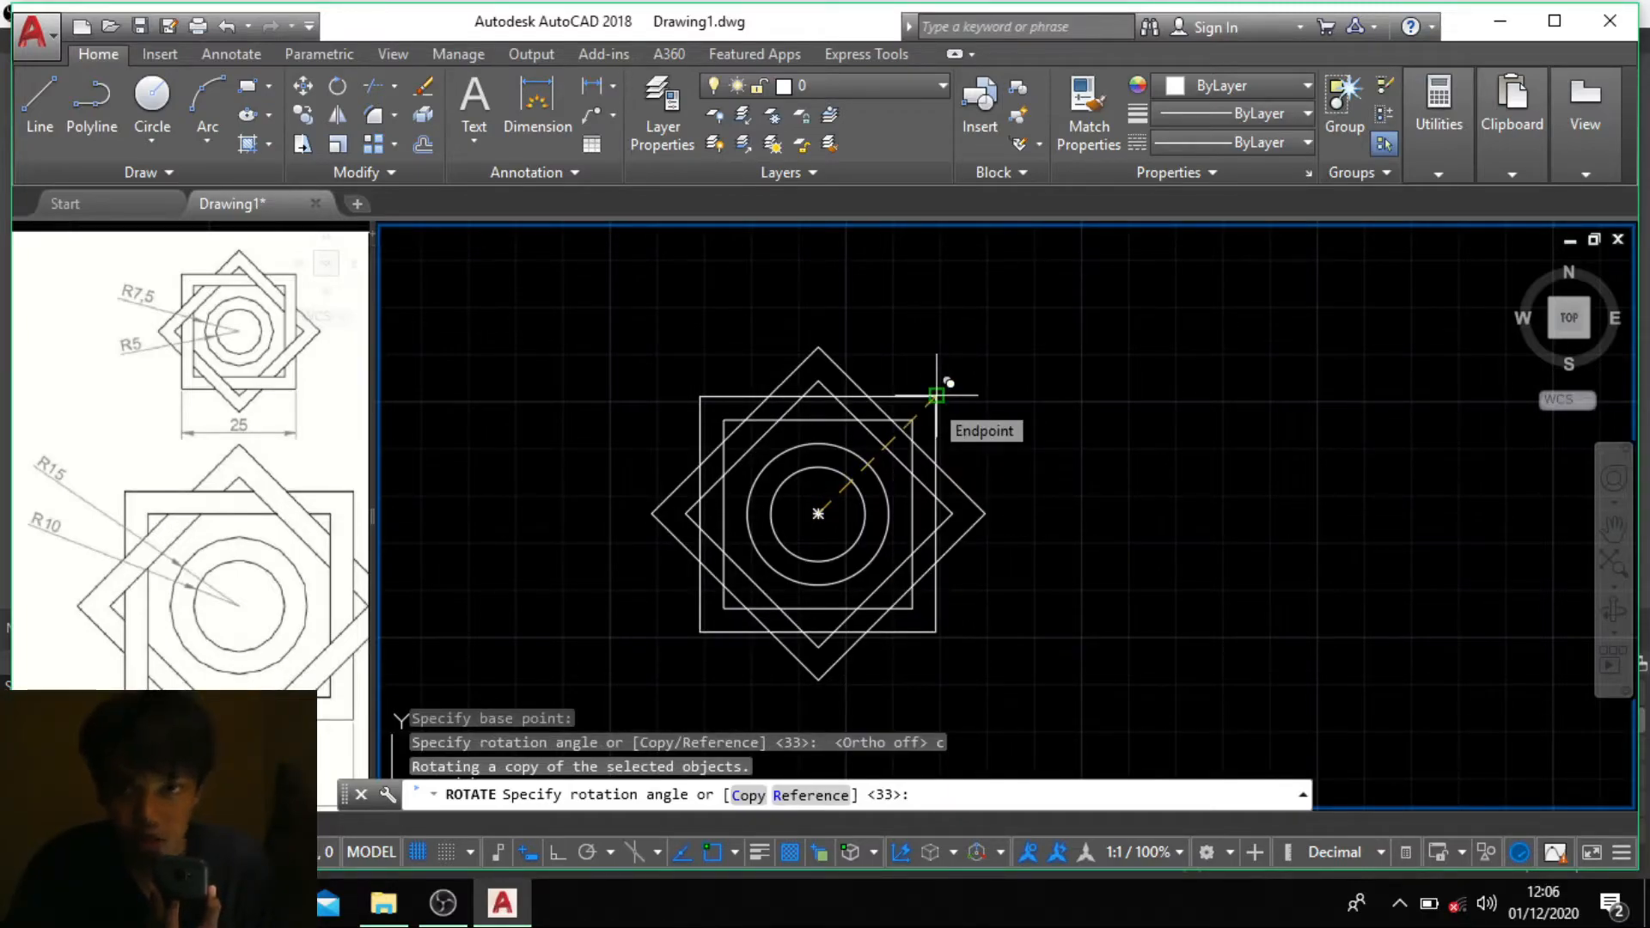
click(935, 396)
Step: Trim the overlapping segments where the square and diamond bands cross along the upper and left sides, forming an over-under weave
scroll(810, 507, up, 2)
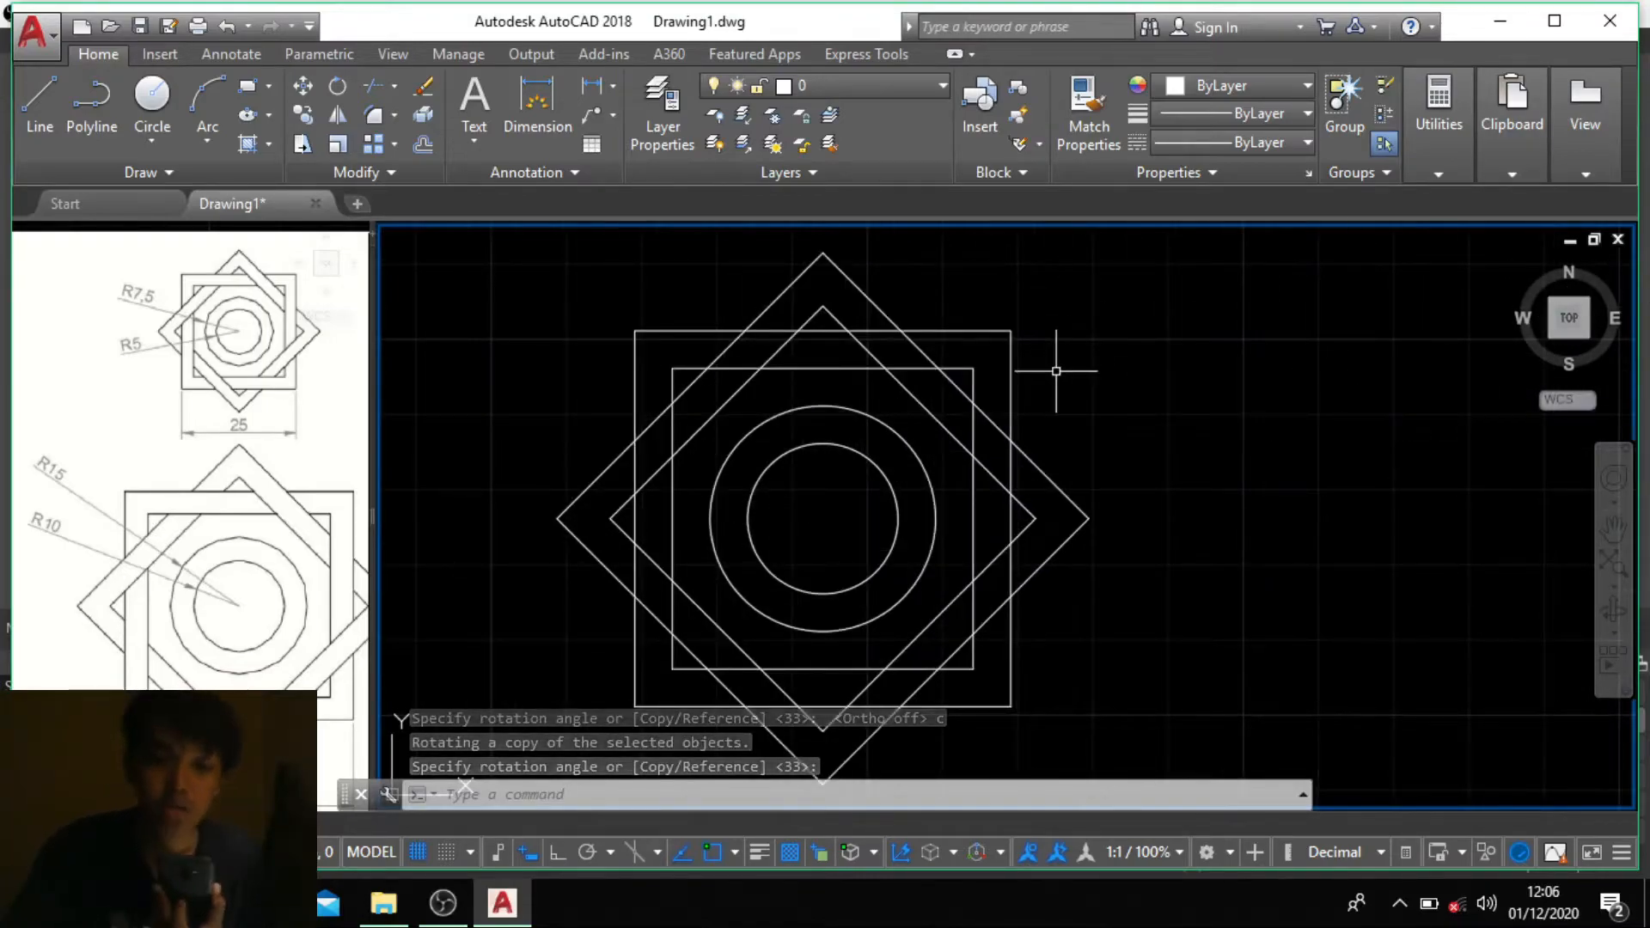
text(t)
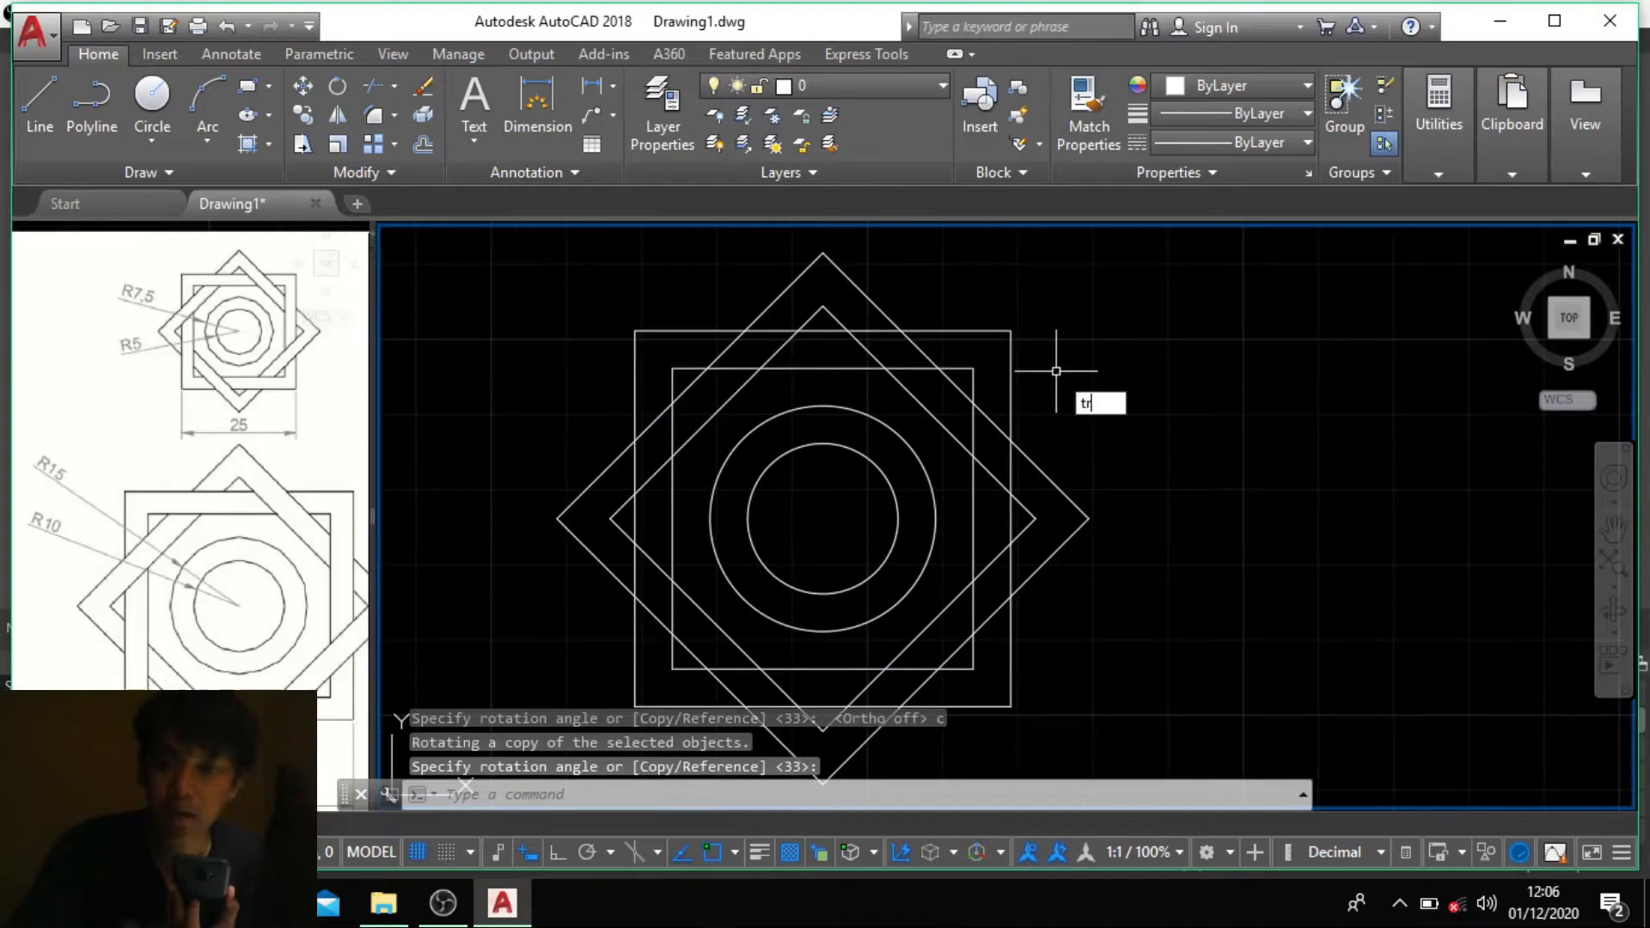
text(r)
key(Return)
key(Return)
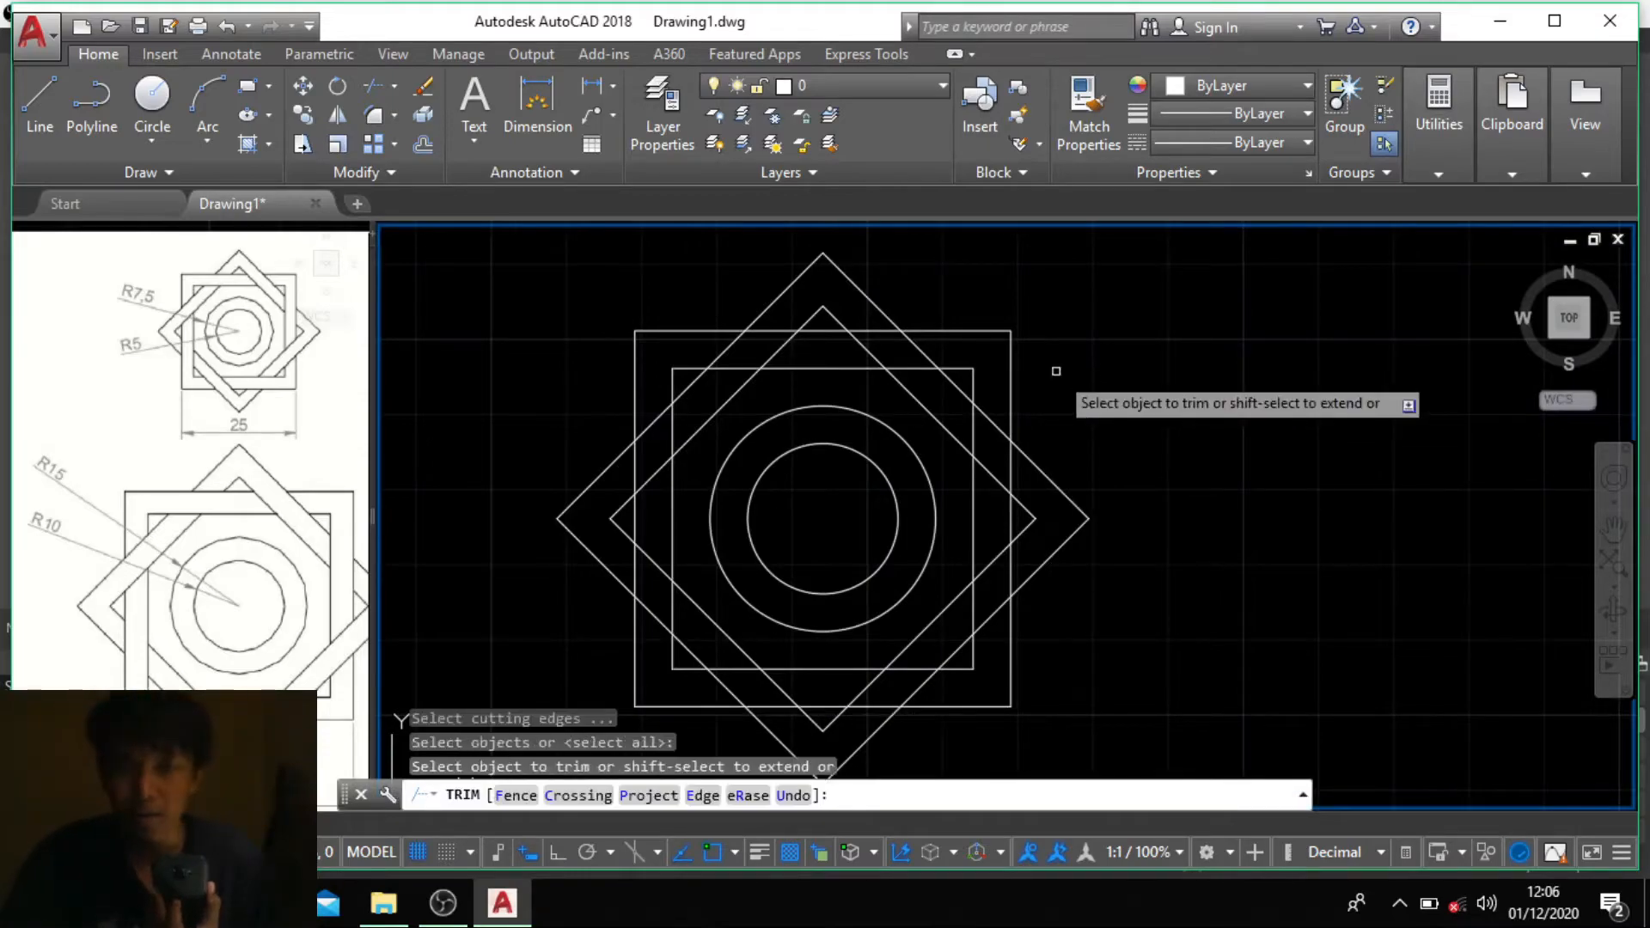
click(992, 474)
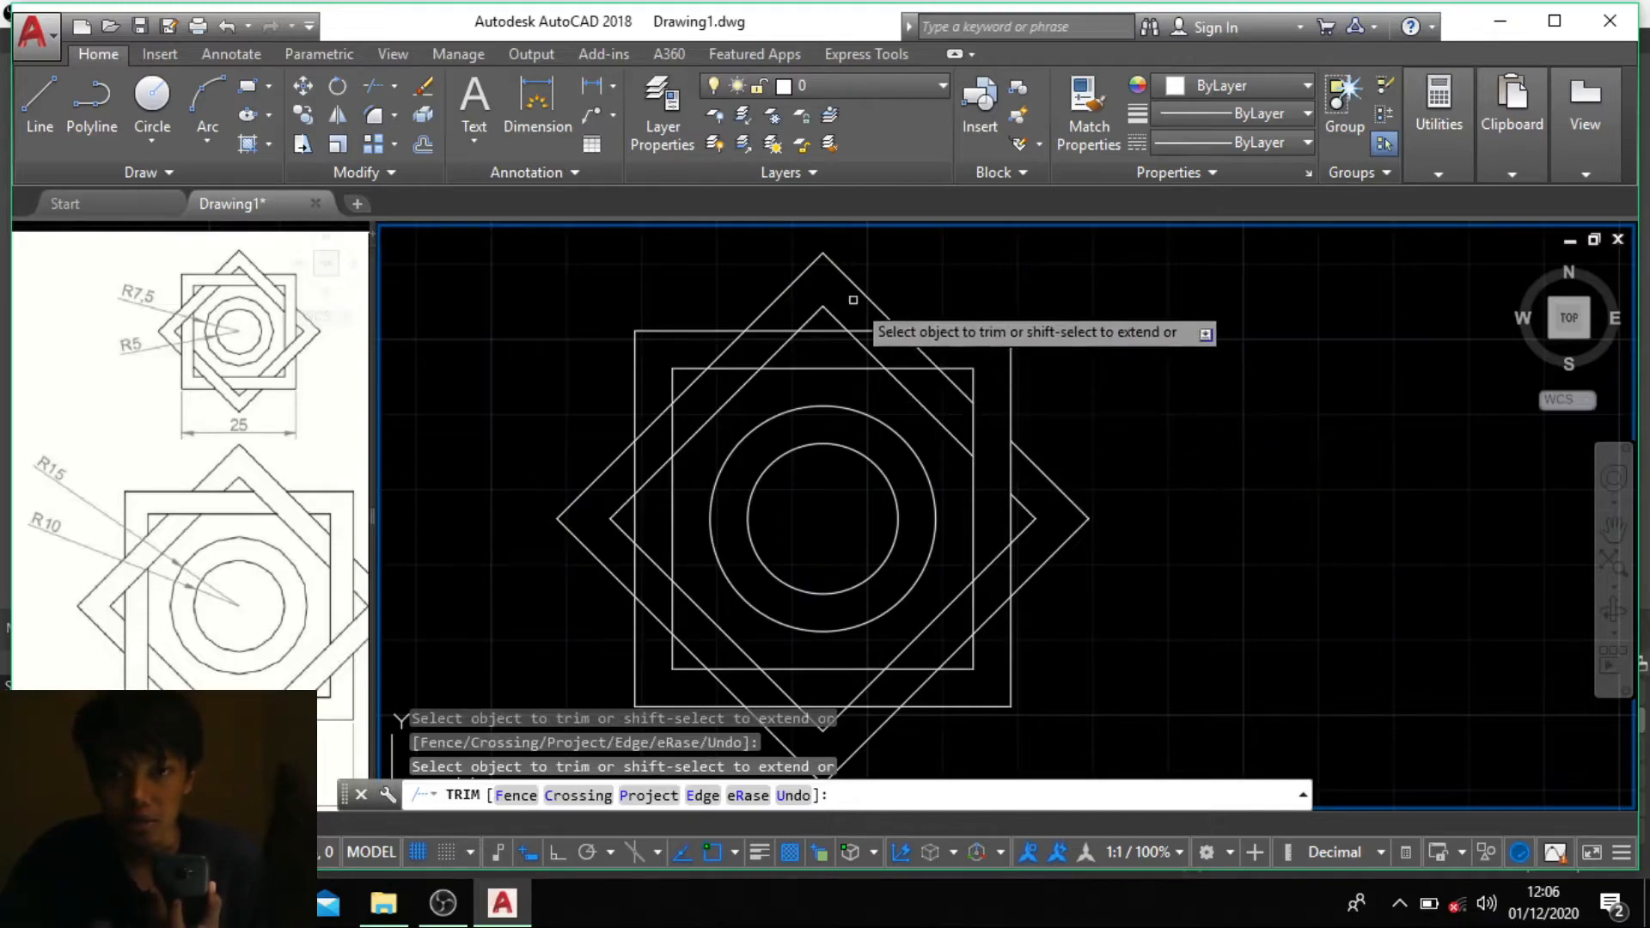
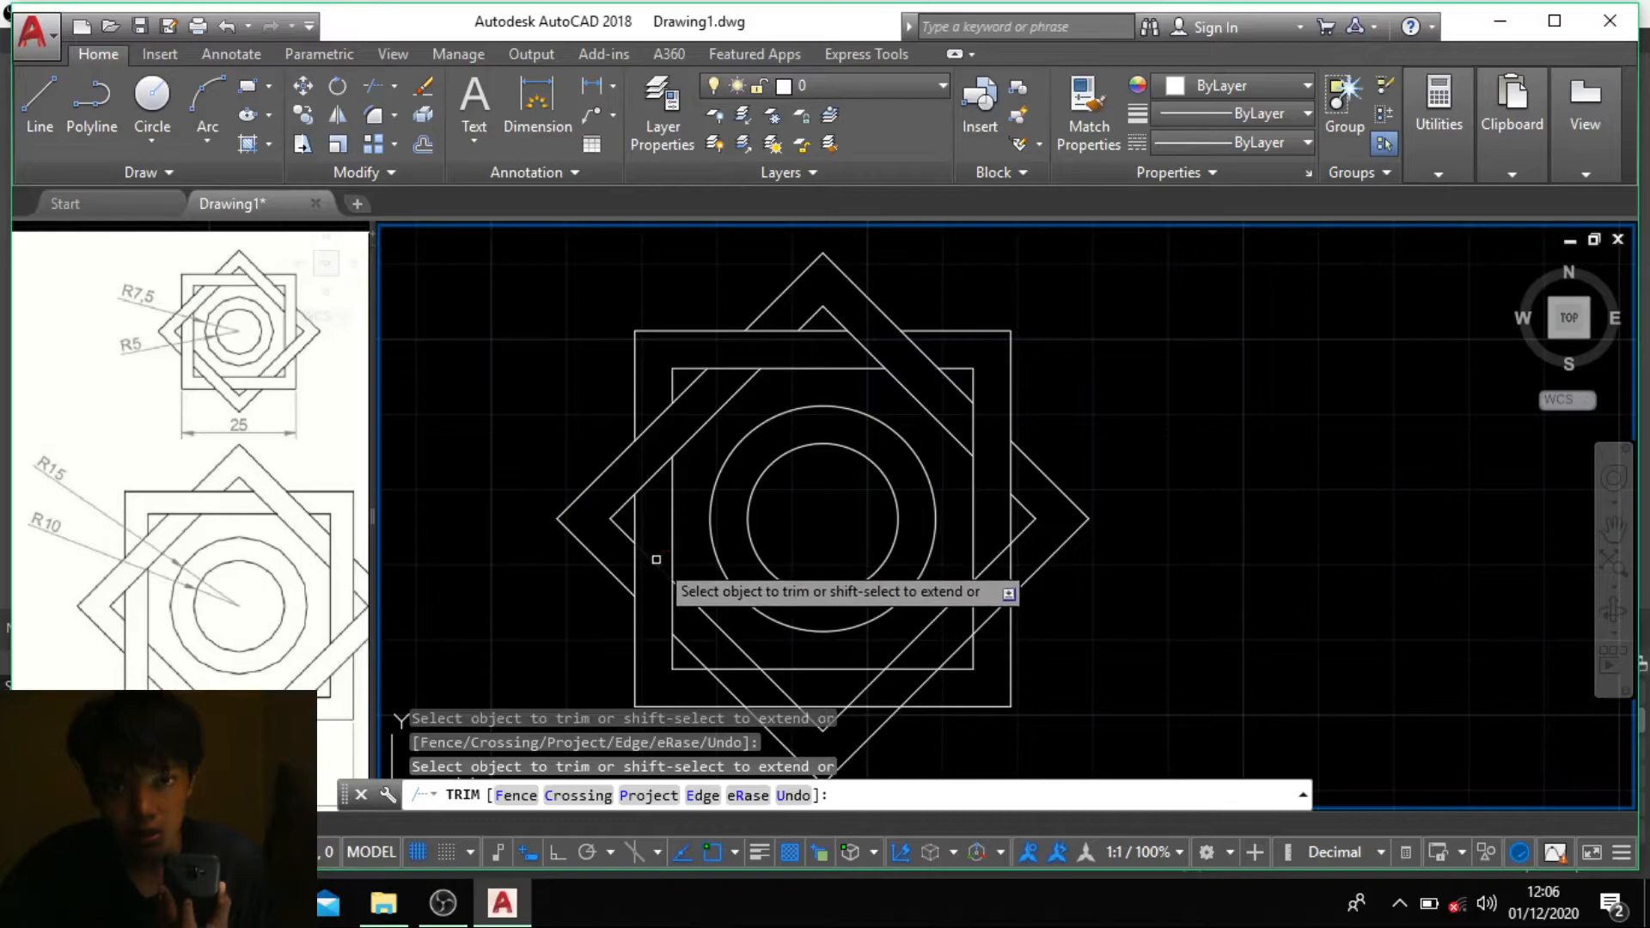
Step: Trim the remaining overlapping segments at the lower and right crossings to complete the interlaced star, and end the Trim command
middle_drag(802, 648, 825, 534)
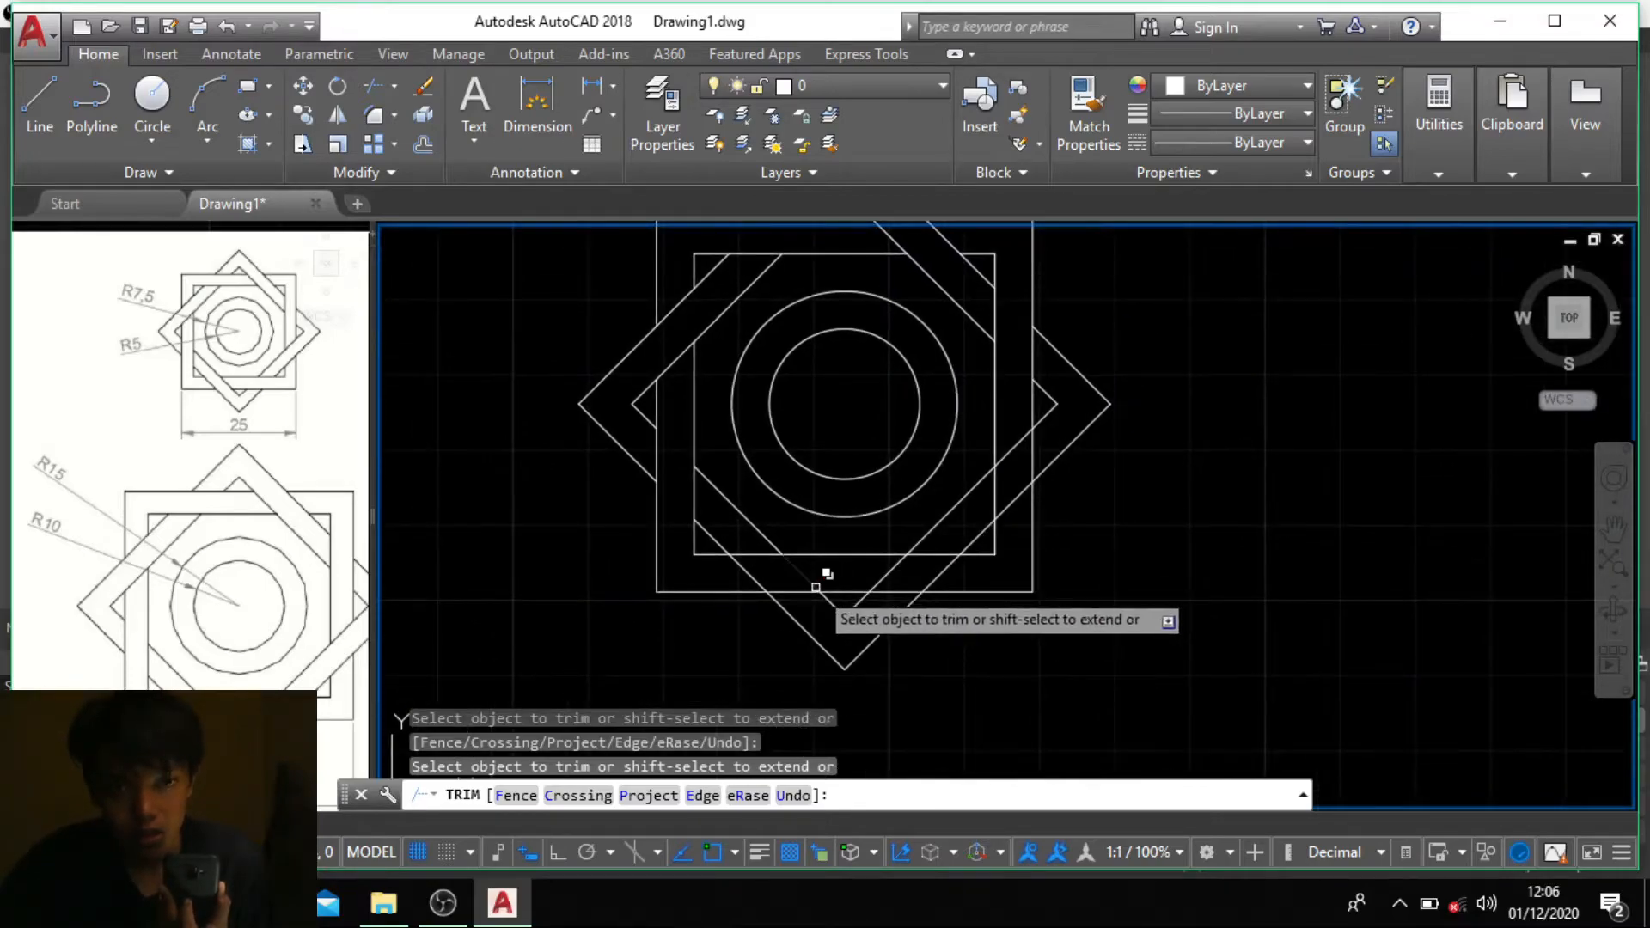
click(884, 567)
click(894, 570)
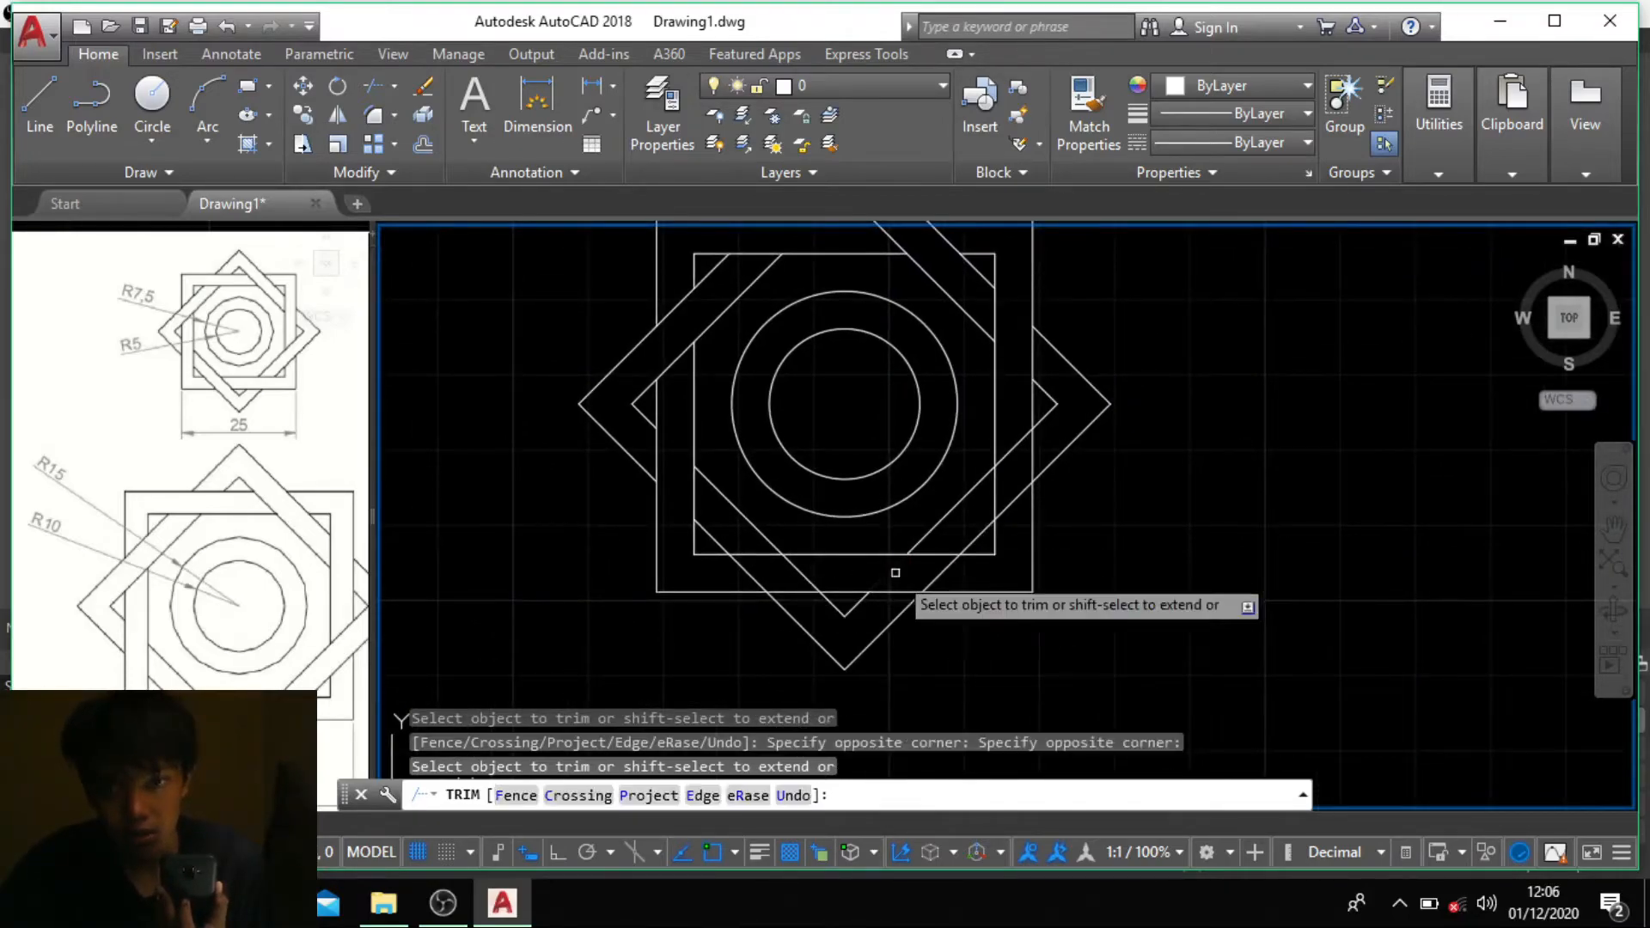
scroll(941, 490, down, 2)
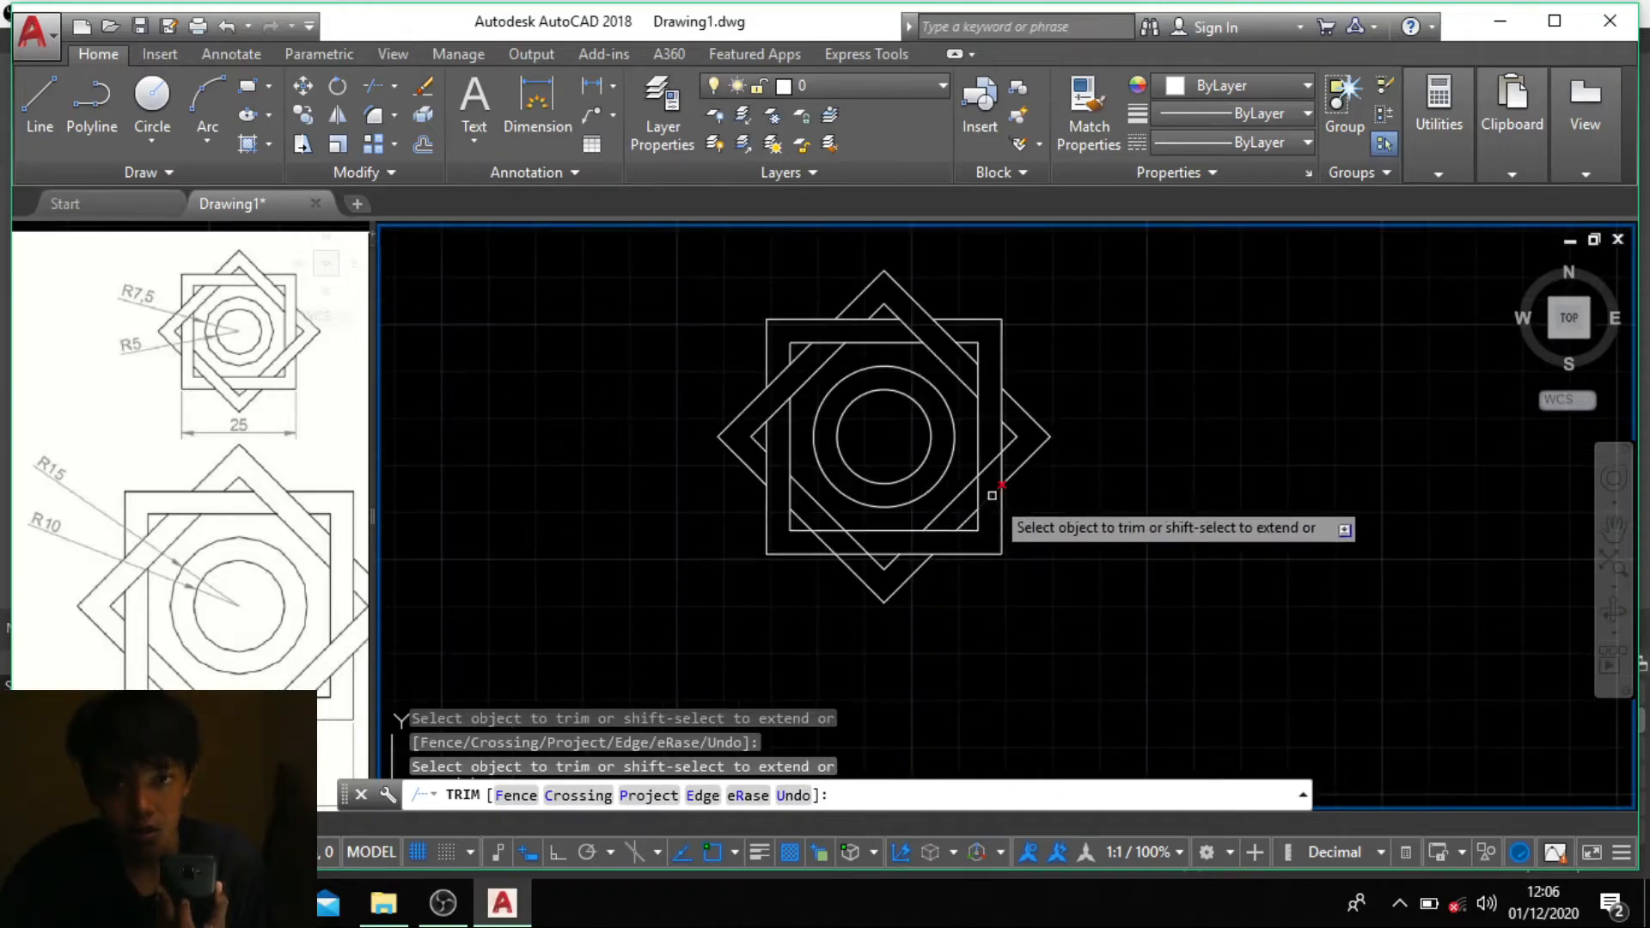
scroll(989, 498, up, 2)
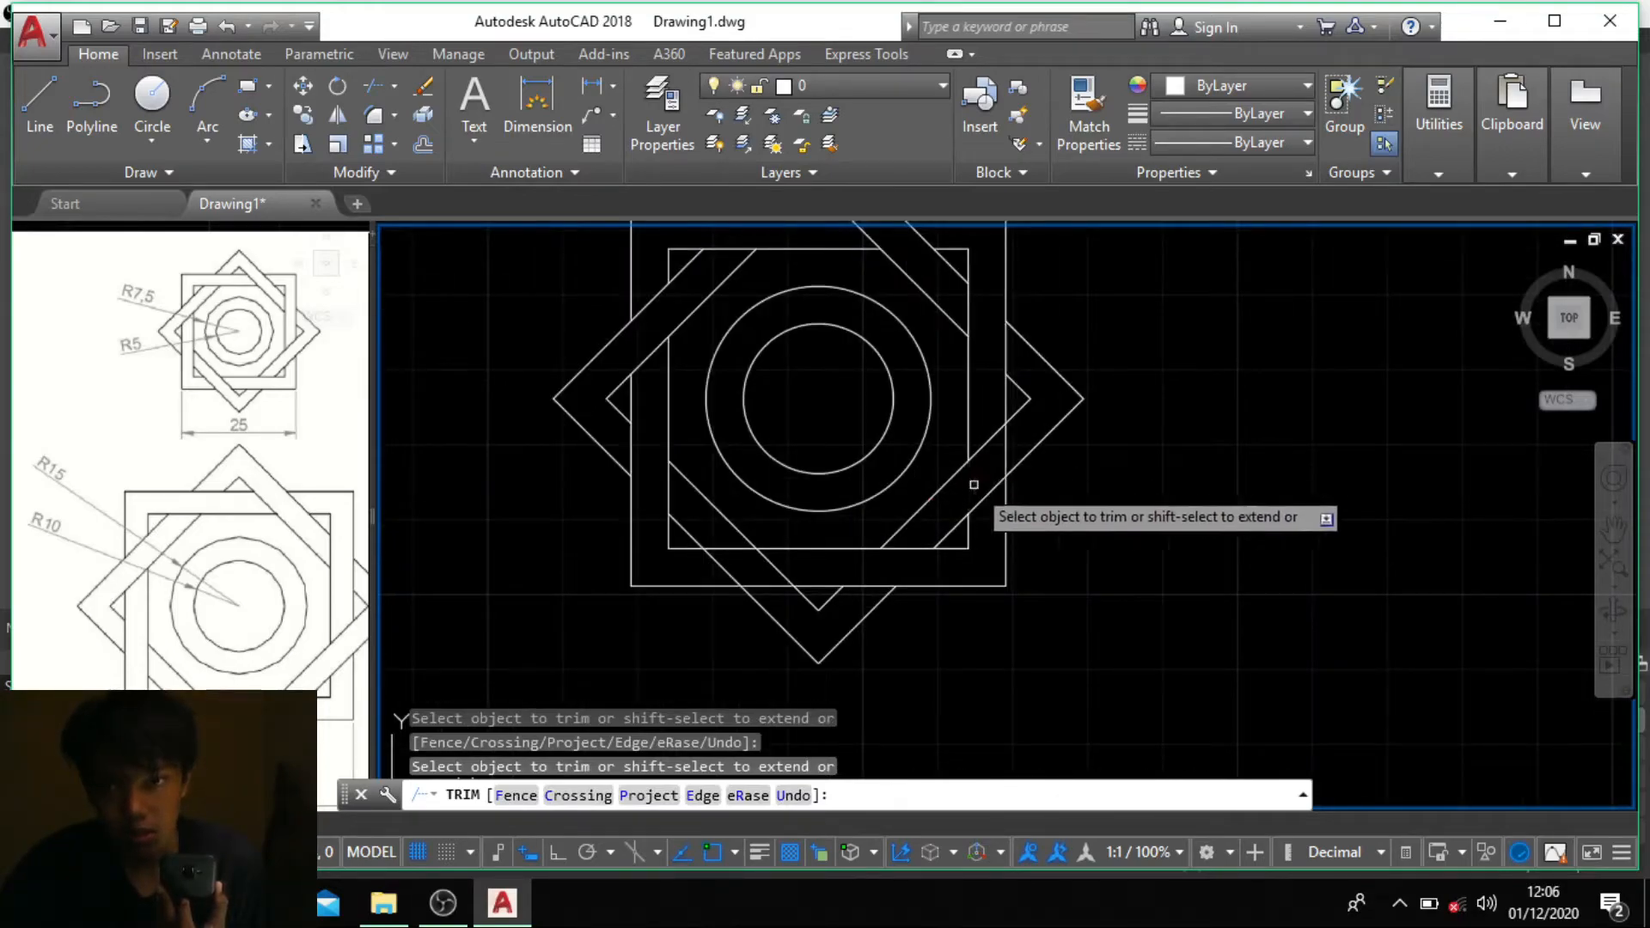
click(1008, 463)
click(1002, 456)
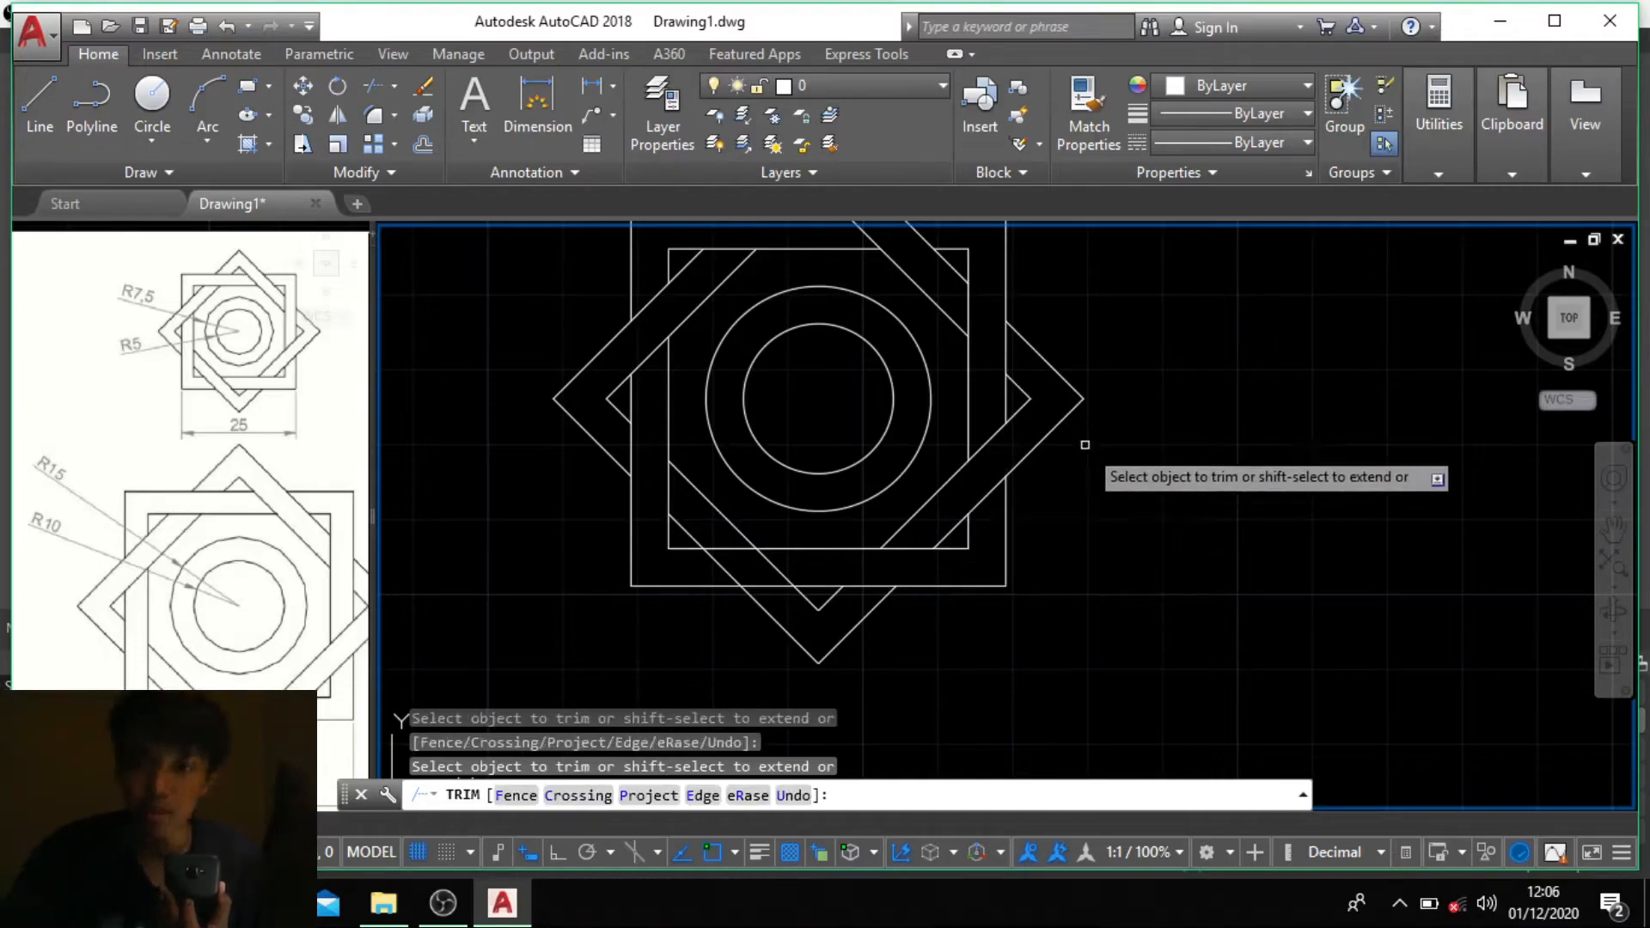
key(Return)
Step: Inspect the trimmed star up close and its place among the other objects in the drawing
scroll(972, 429, down, 2)
mouse_move(946, 426)
middle_down()
mouse_move(906, 448)
mouse_move(921, 519)
middle_up()
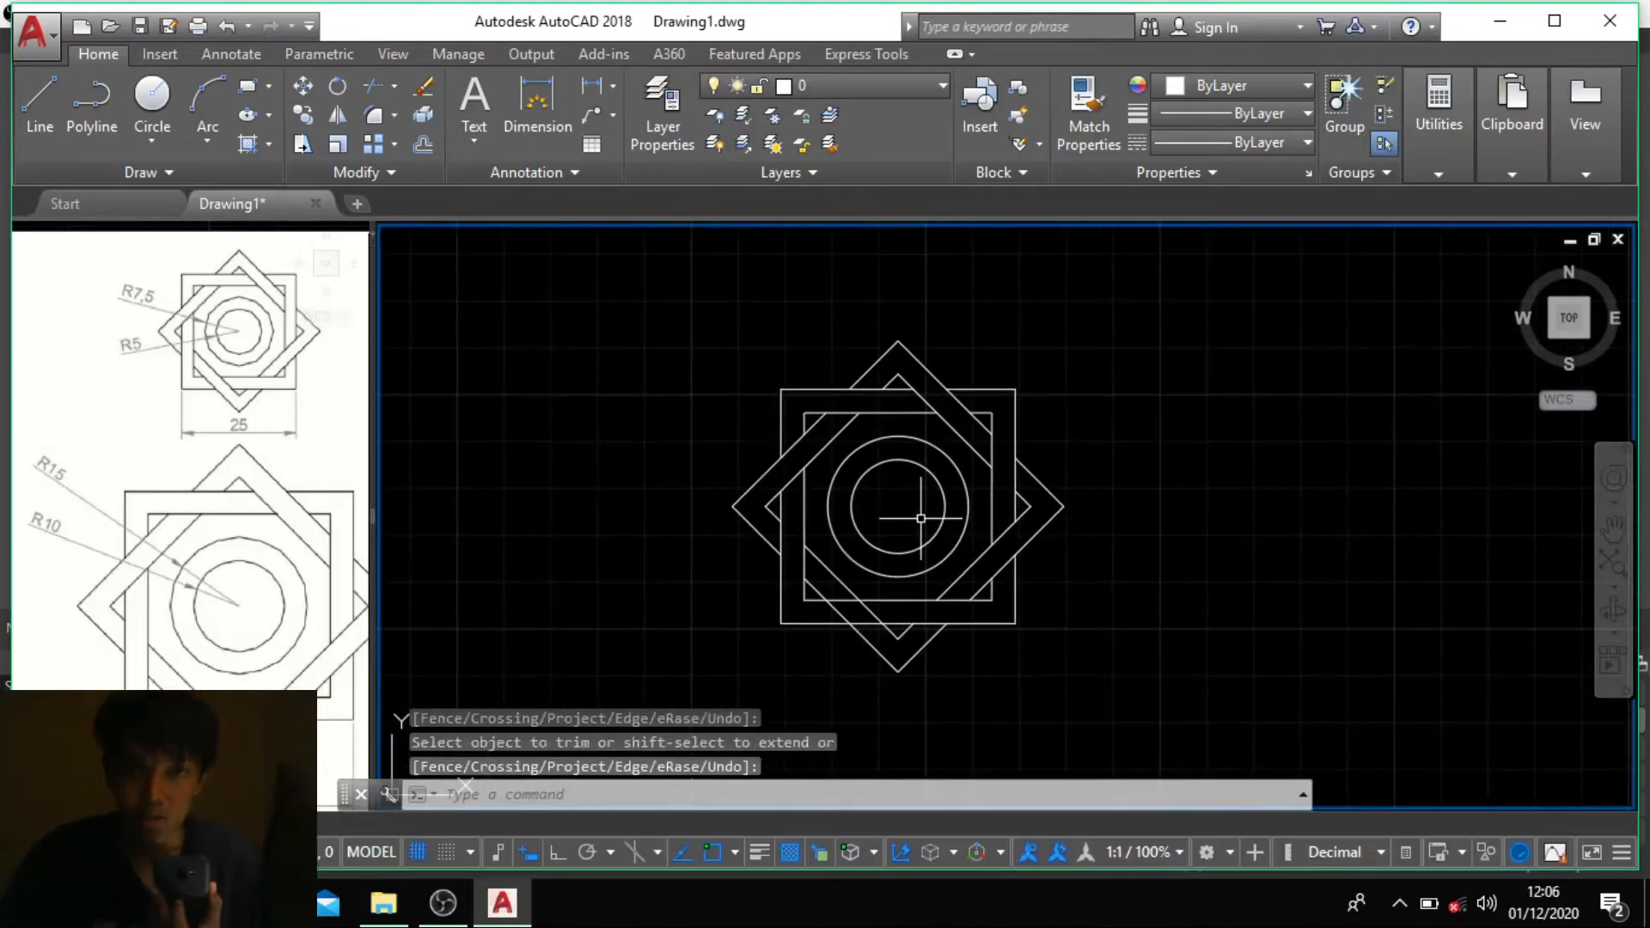
scroll(918, 516, up, 2)
scroll(923, 503, down, 2)
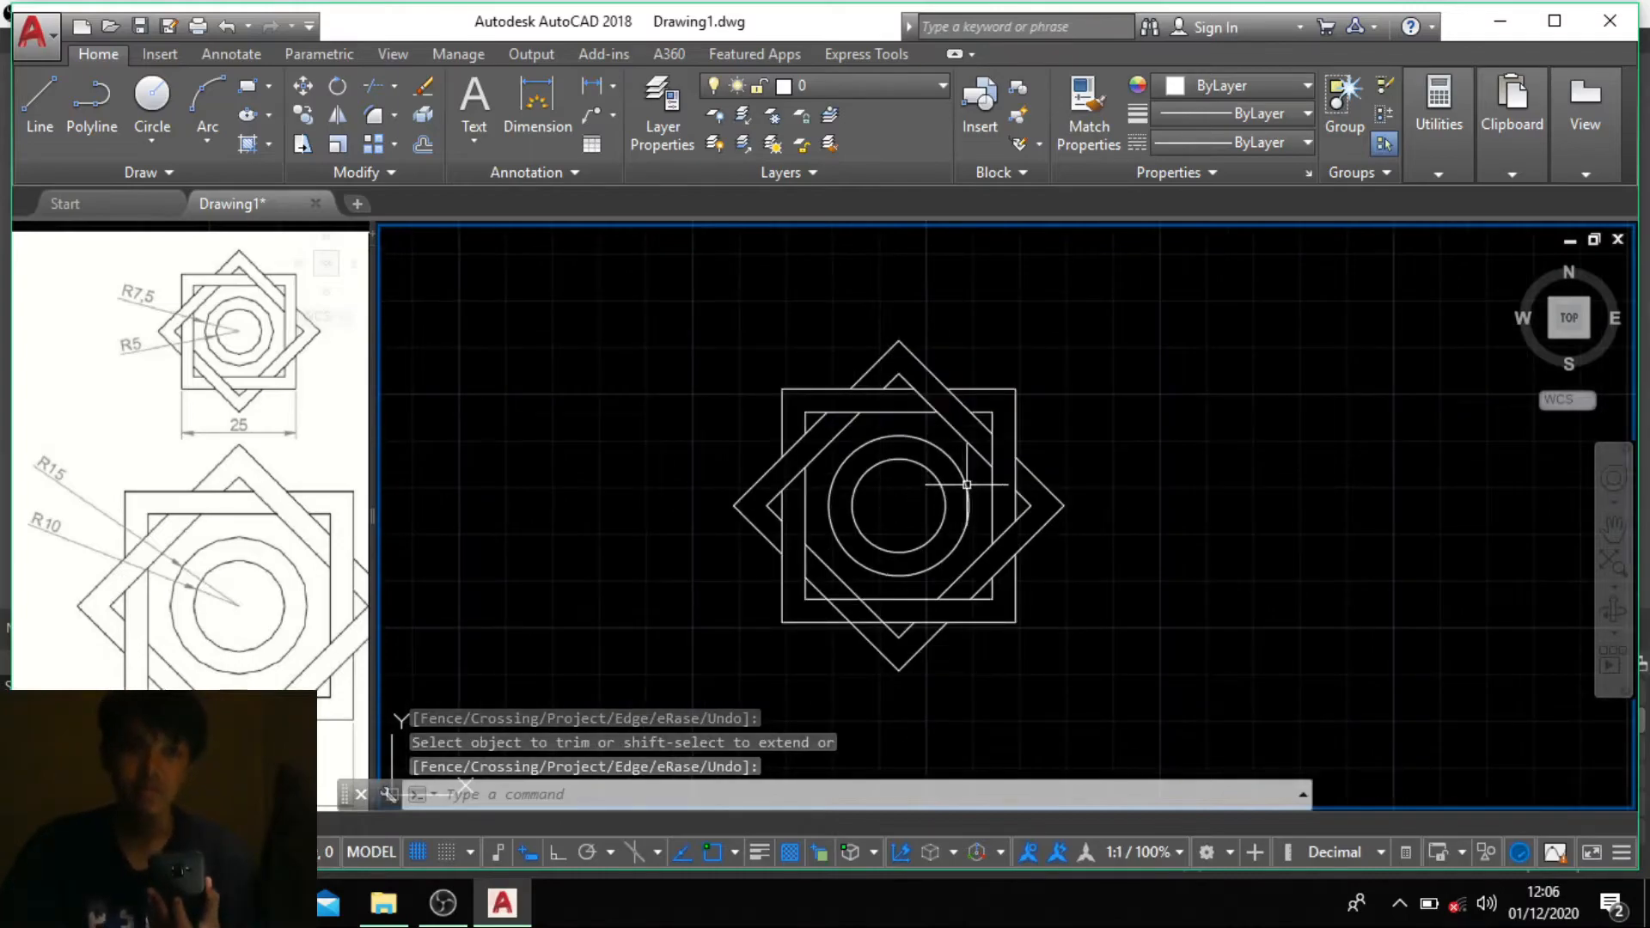
middle_click(1063, 519)
middle_click(1062, 519)
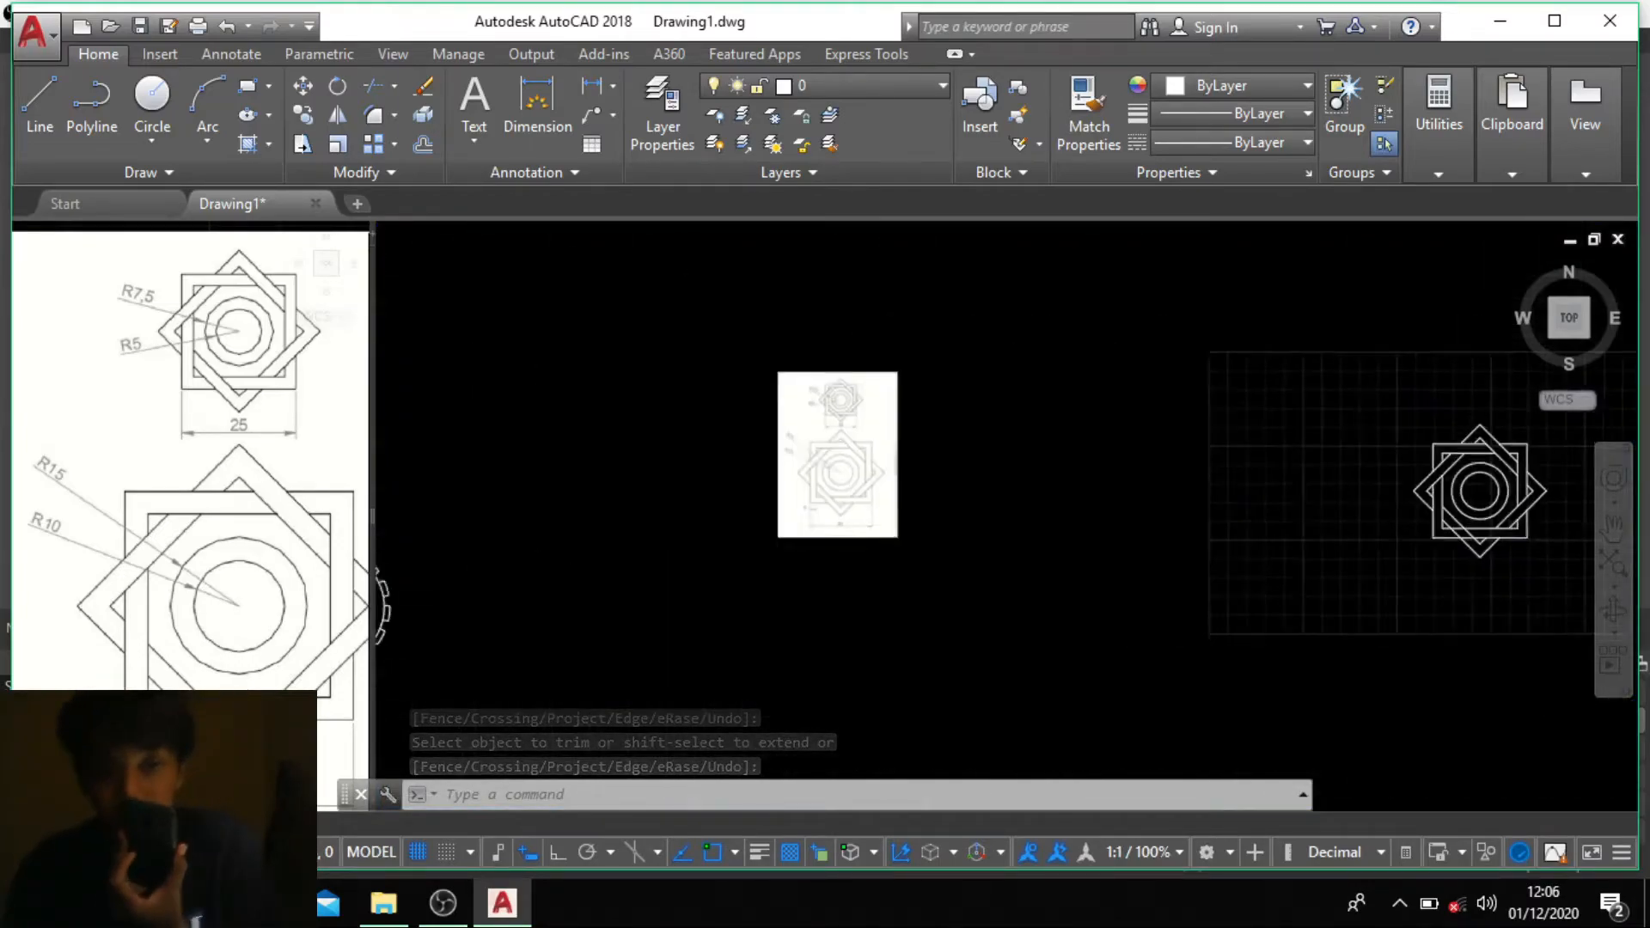
scroll(1209, 513, down, 4)
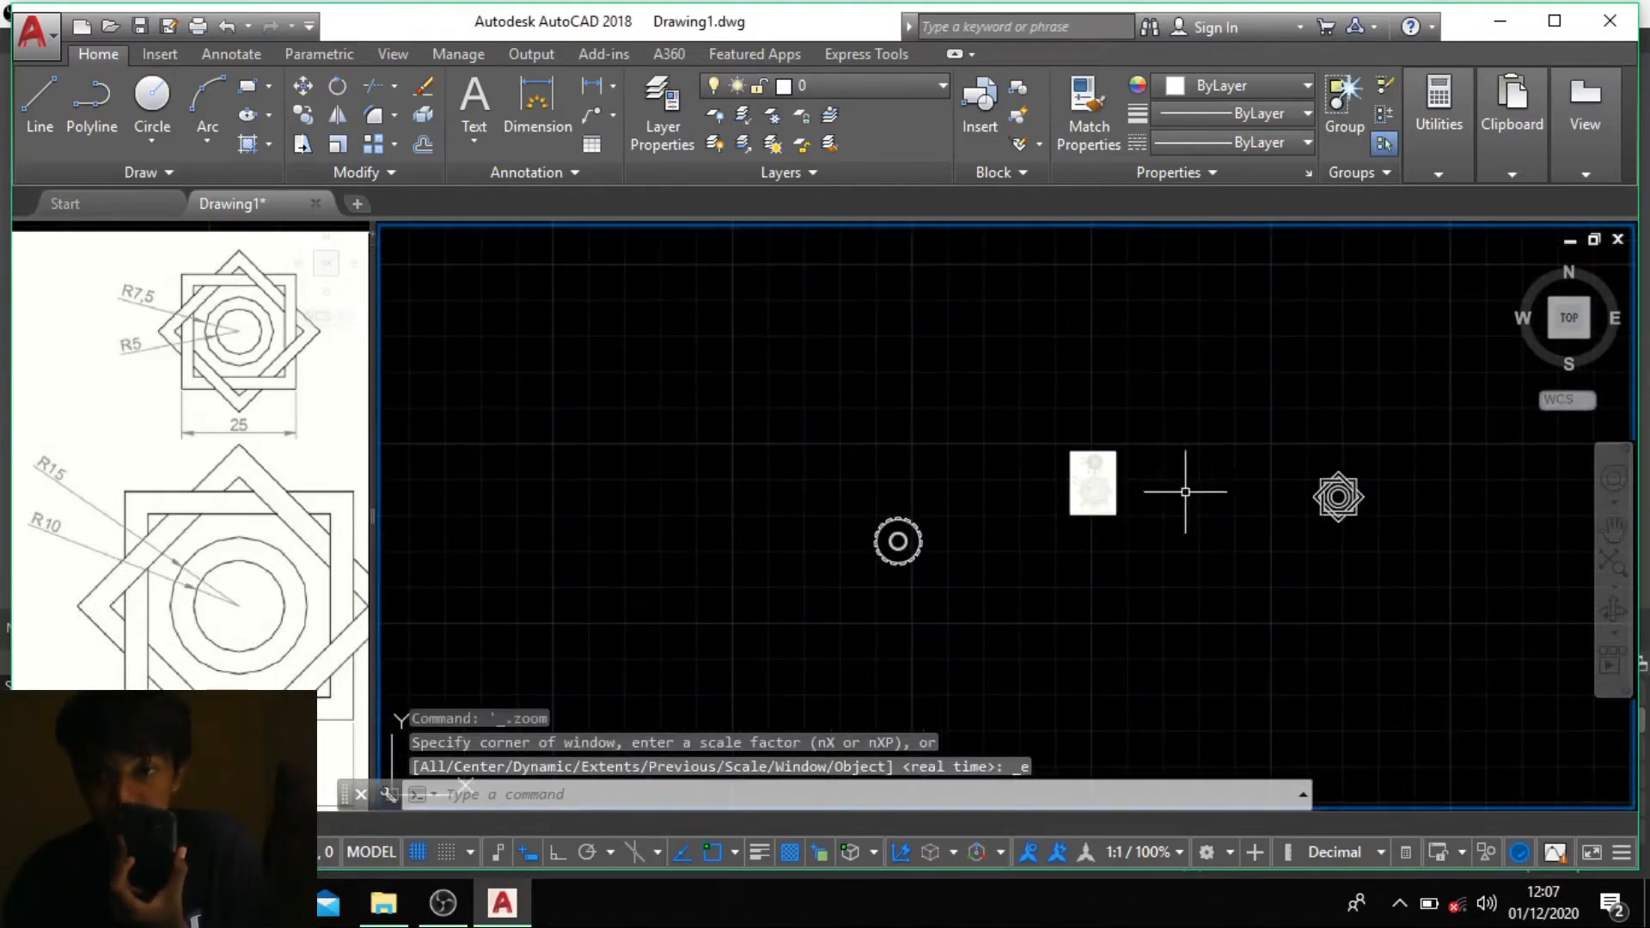
middle_drag(1256, 487, 1019, 502)
scroll(1080, 505, up, 6)
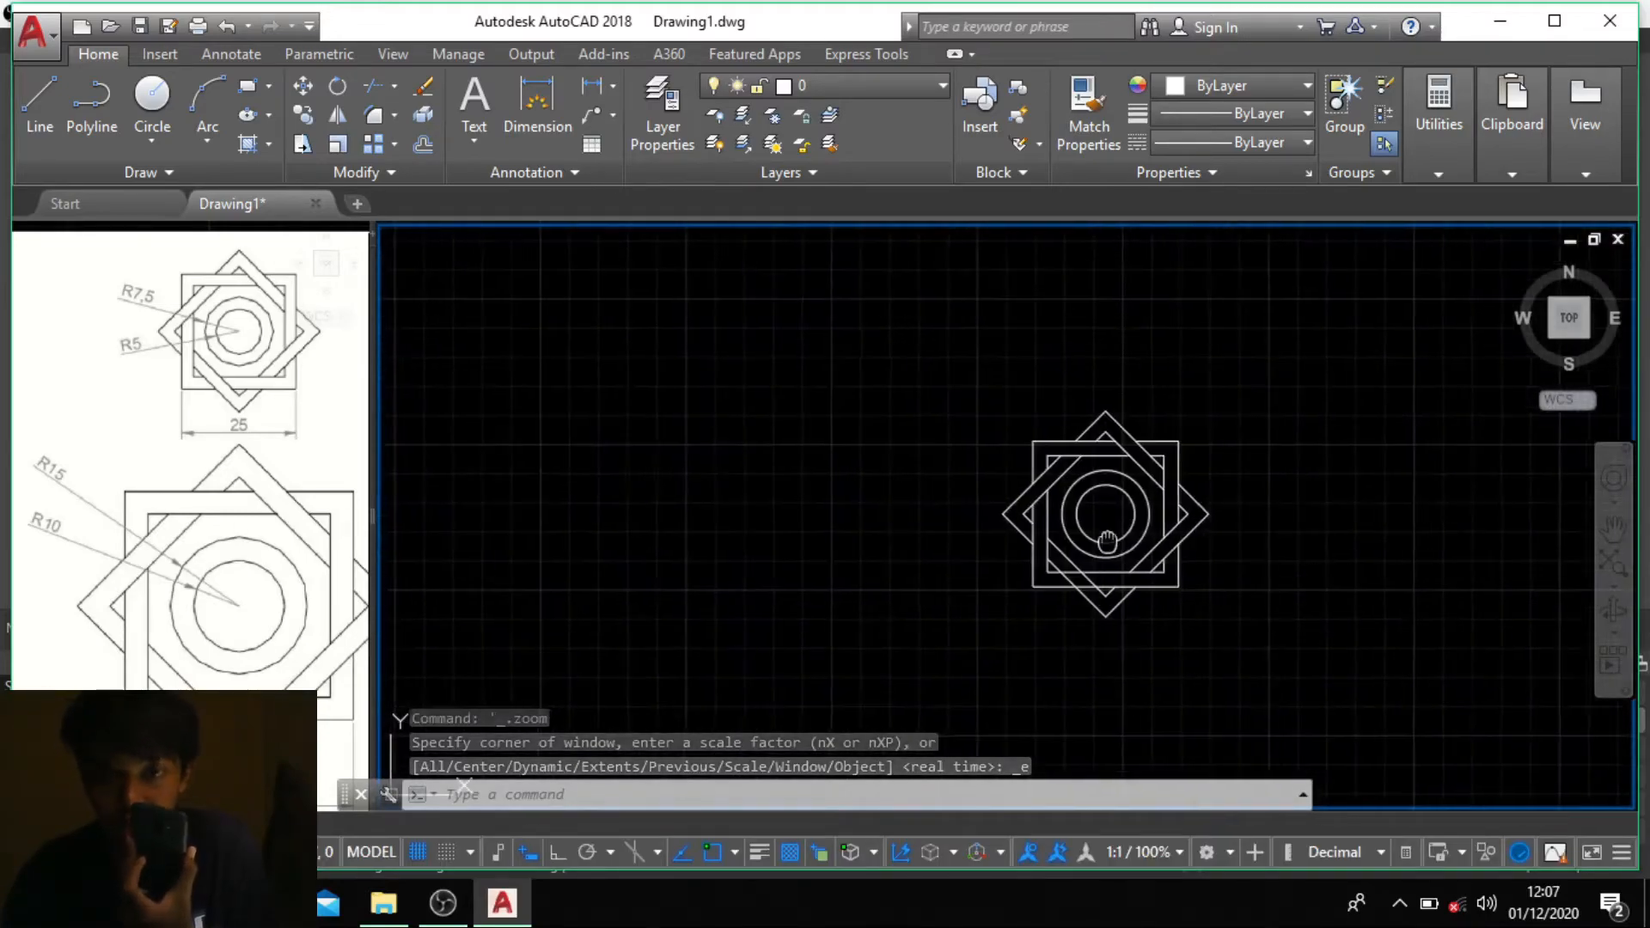
mouse_move(1107, 540)
middle_down()
mouse_move(835, 543)
mouse_move(853, 545)
middle_up()
scroll(831, 545, up, 2)
scroll(829, 545, up, 2)
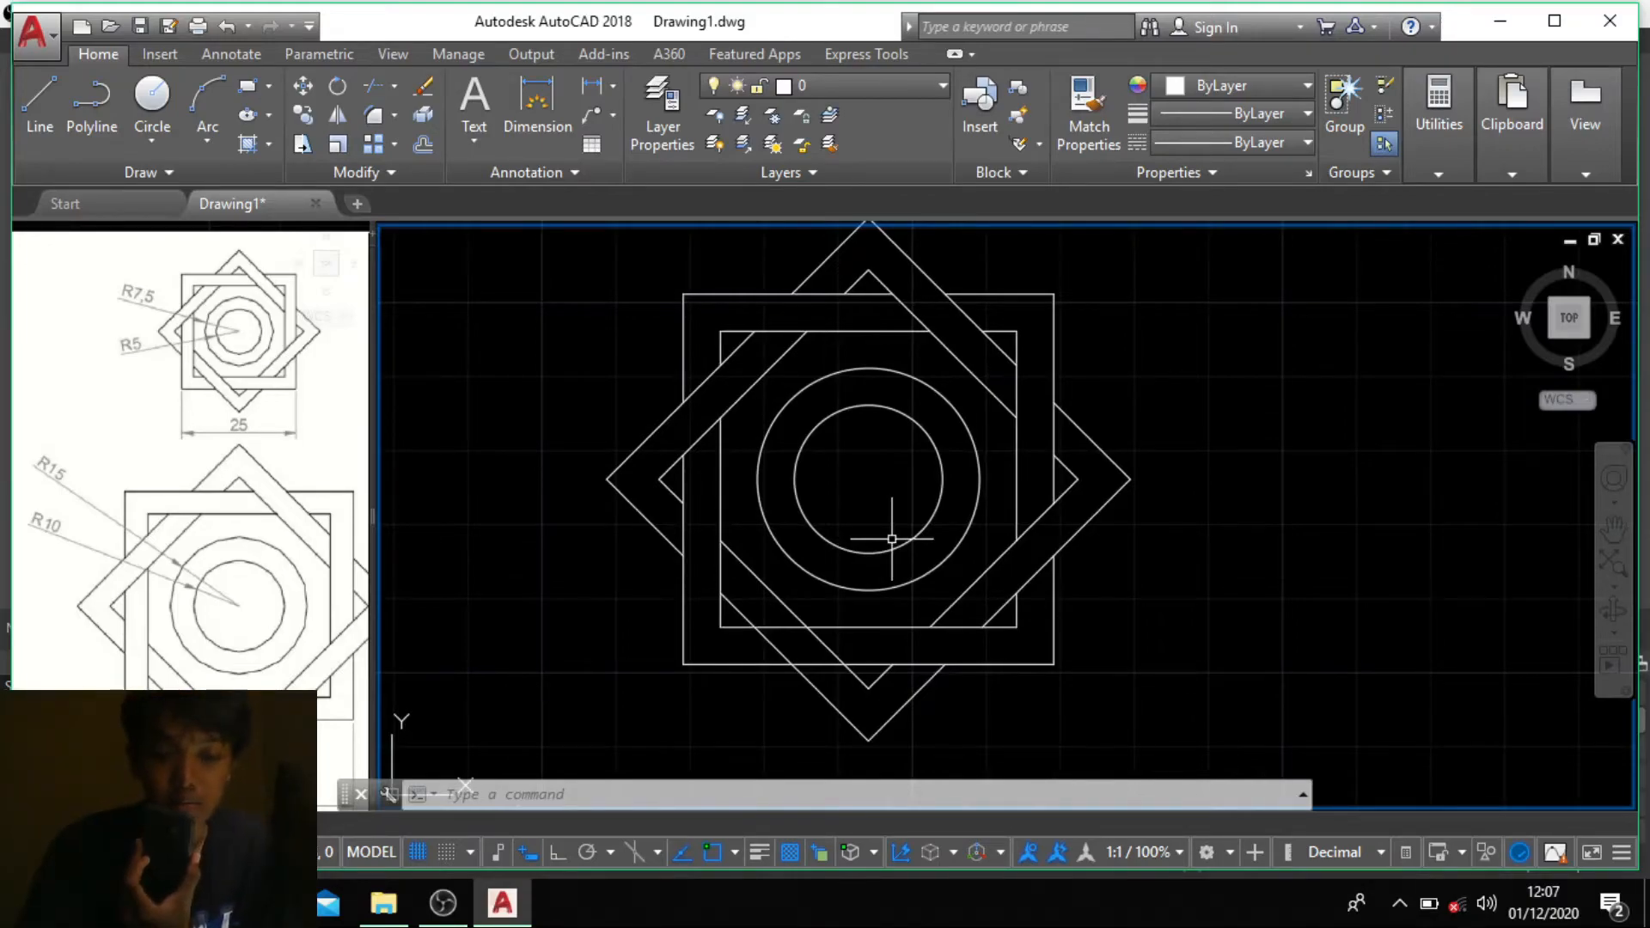
Step: Add a linear dimension across the outer square's bottom edge, placed below the star
text(lin)
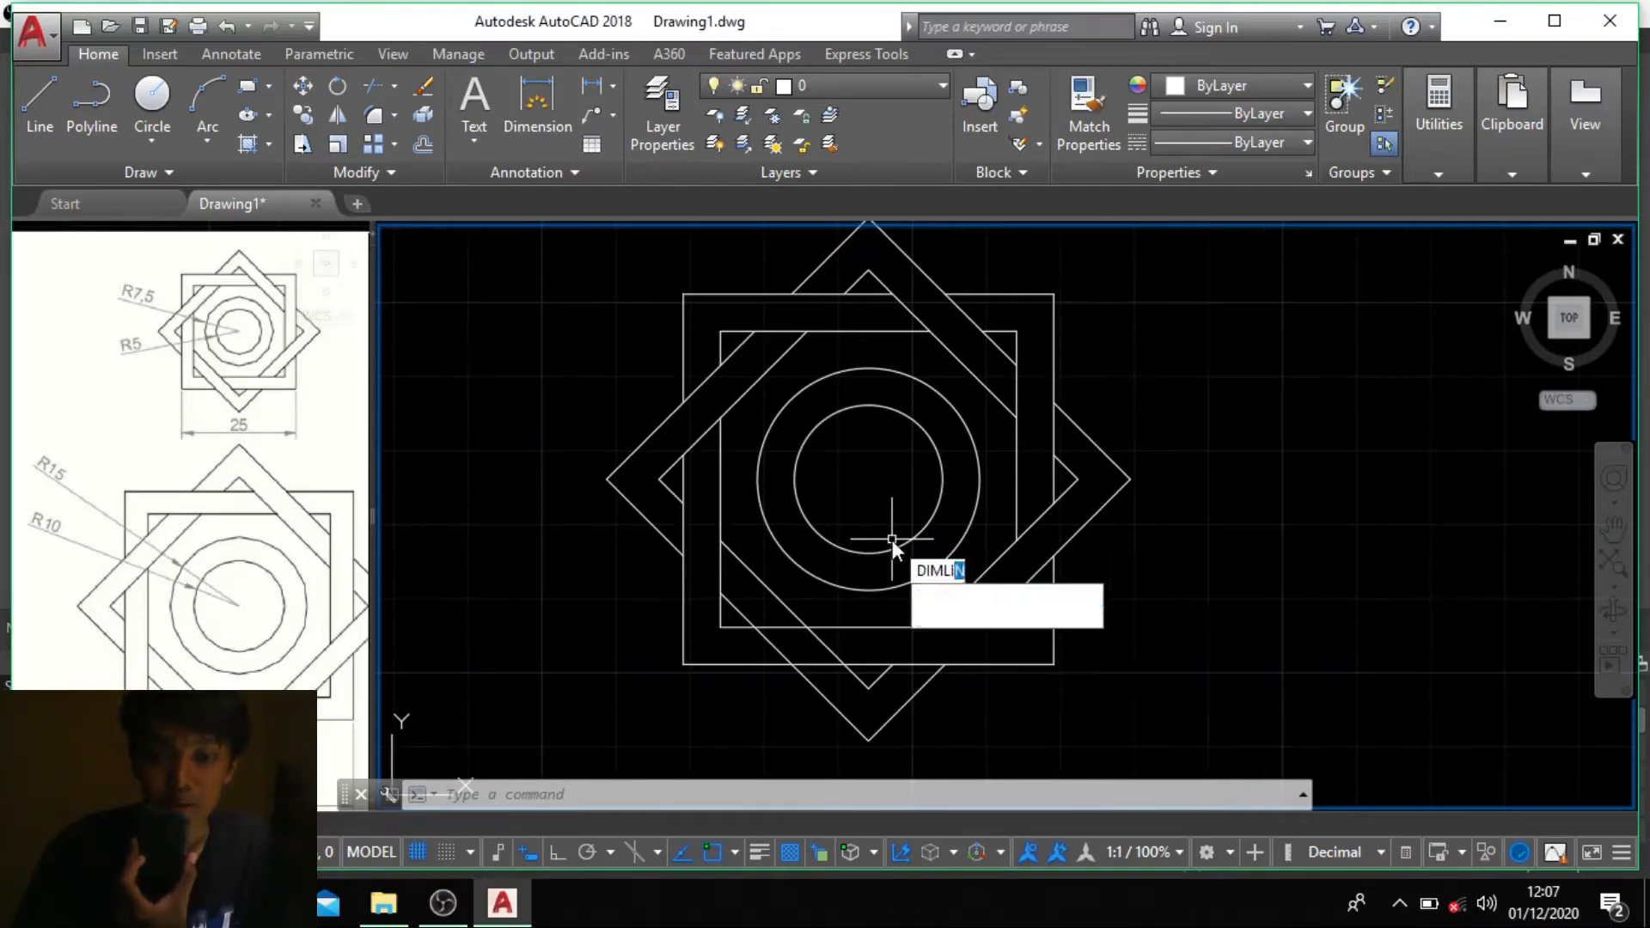
key(Return)
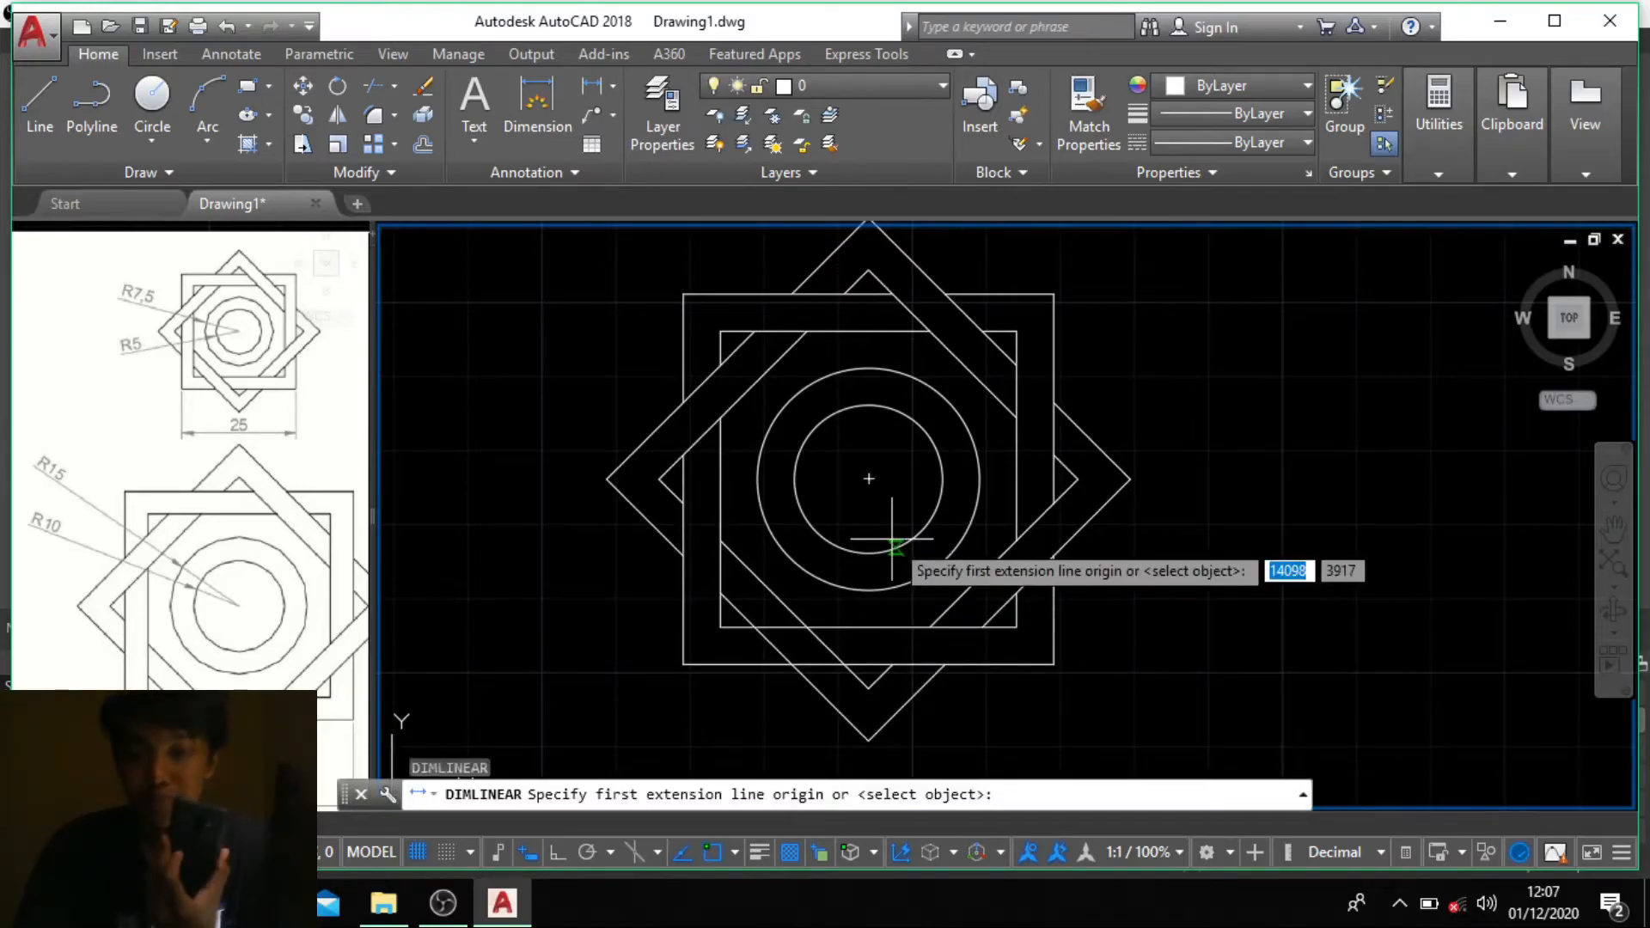
click(683, 663)
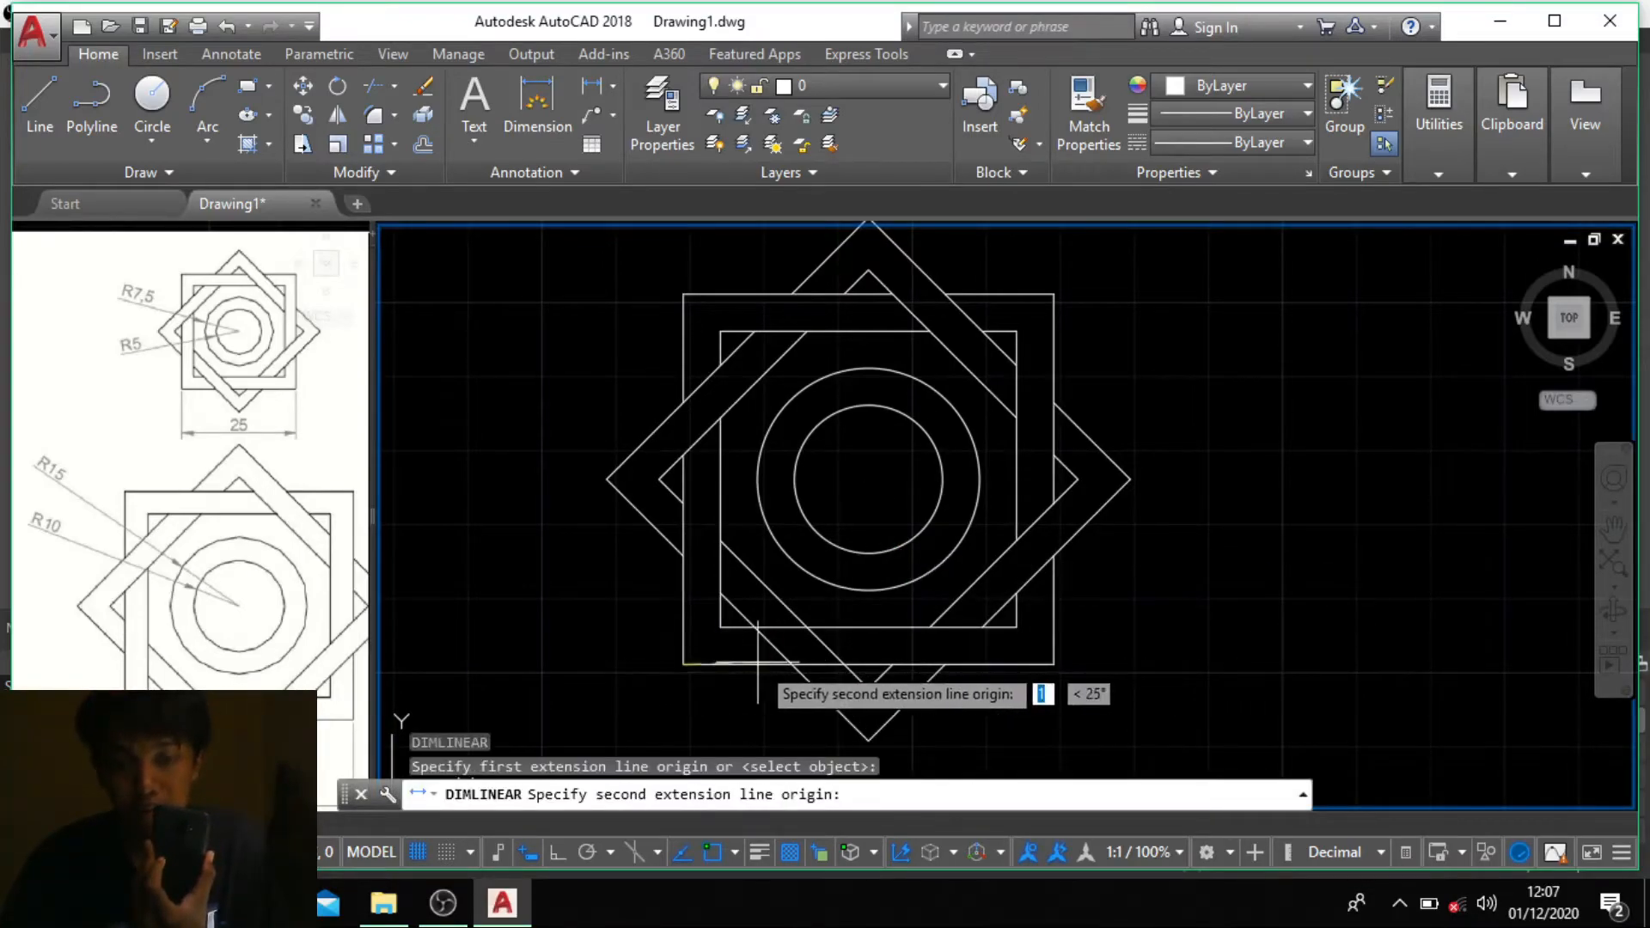
click(1053, 663)
middle_drag(1037, 697, 1049, 671)
click(1016, 754)
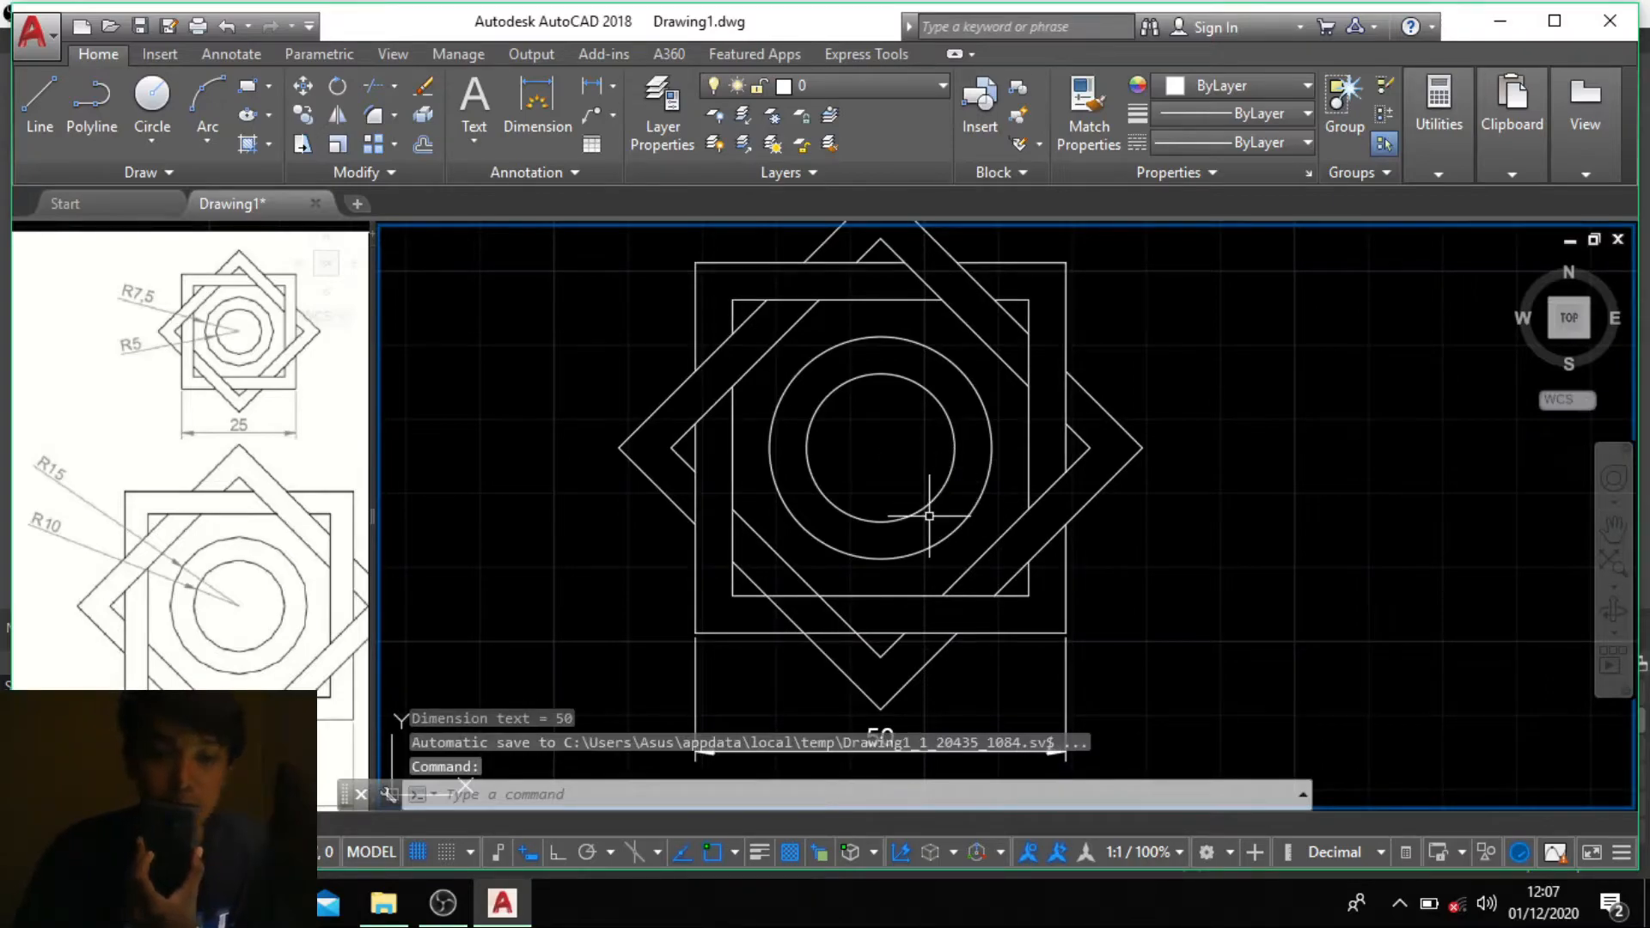
Step: Add a radius dimension to the star's inner circle, placed outside the star to its upper right
text(dimra)
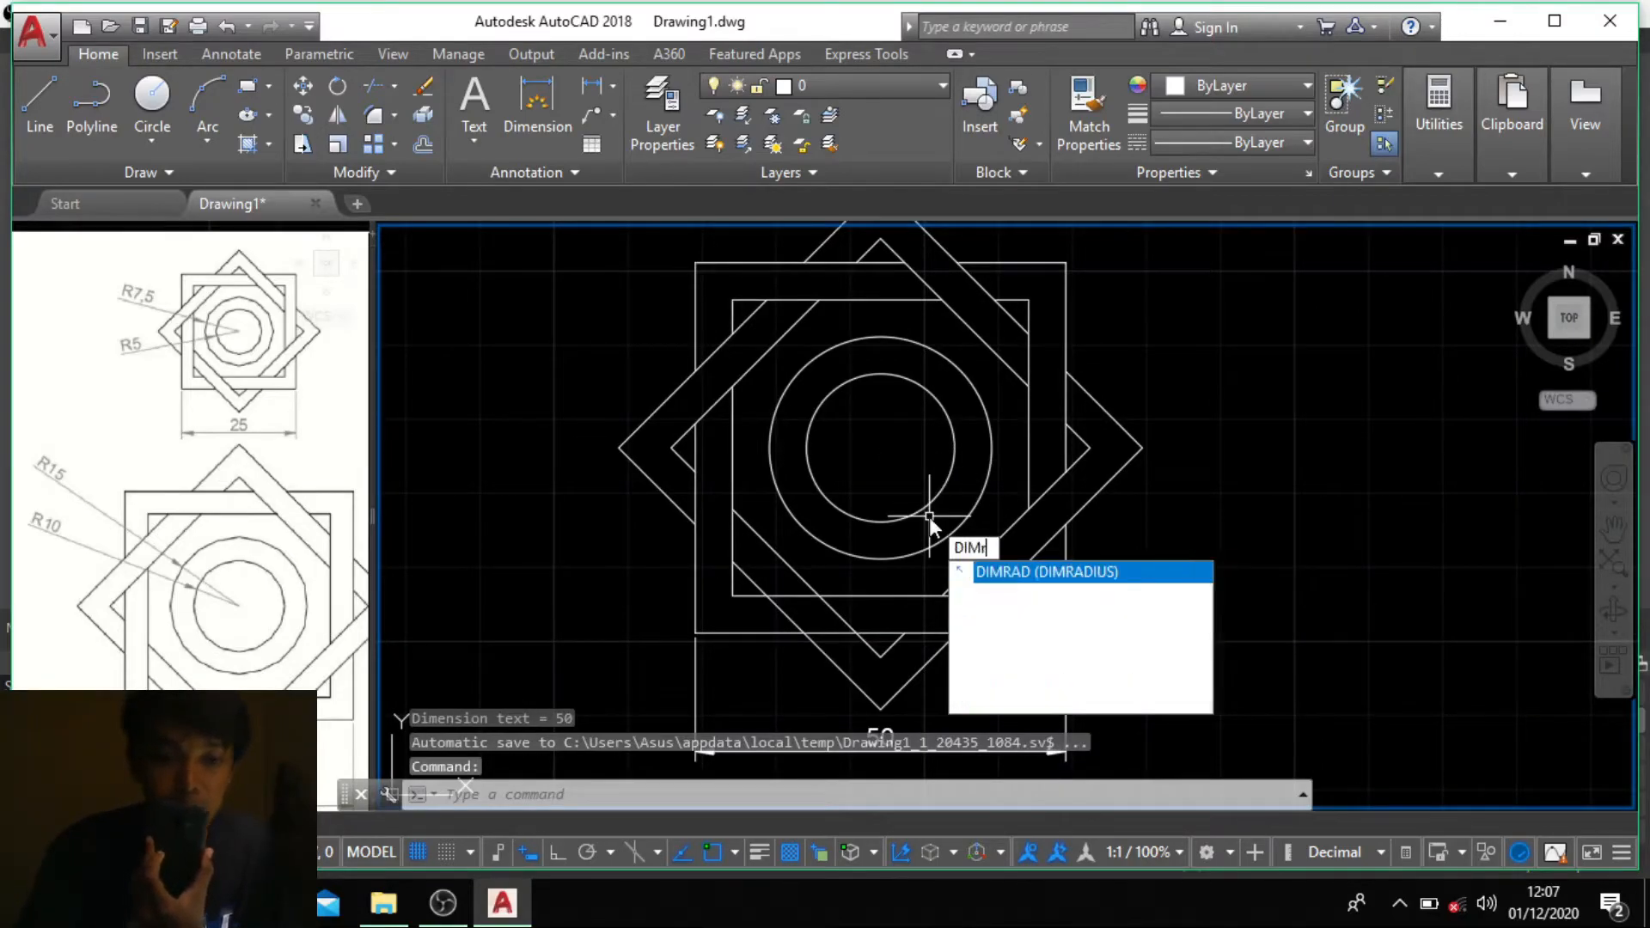
key(Return)
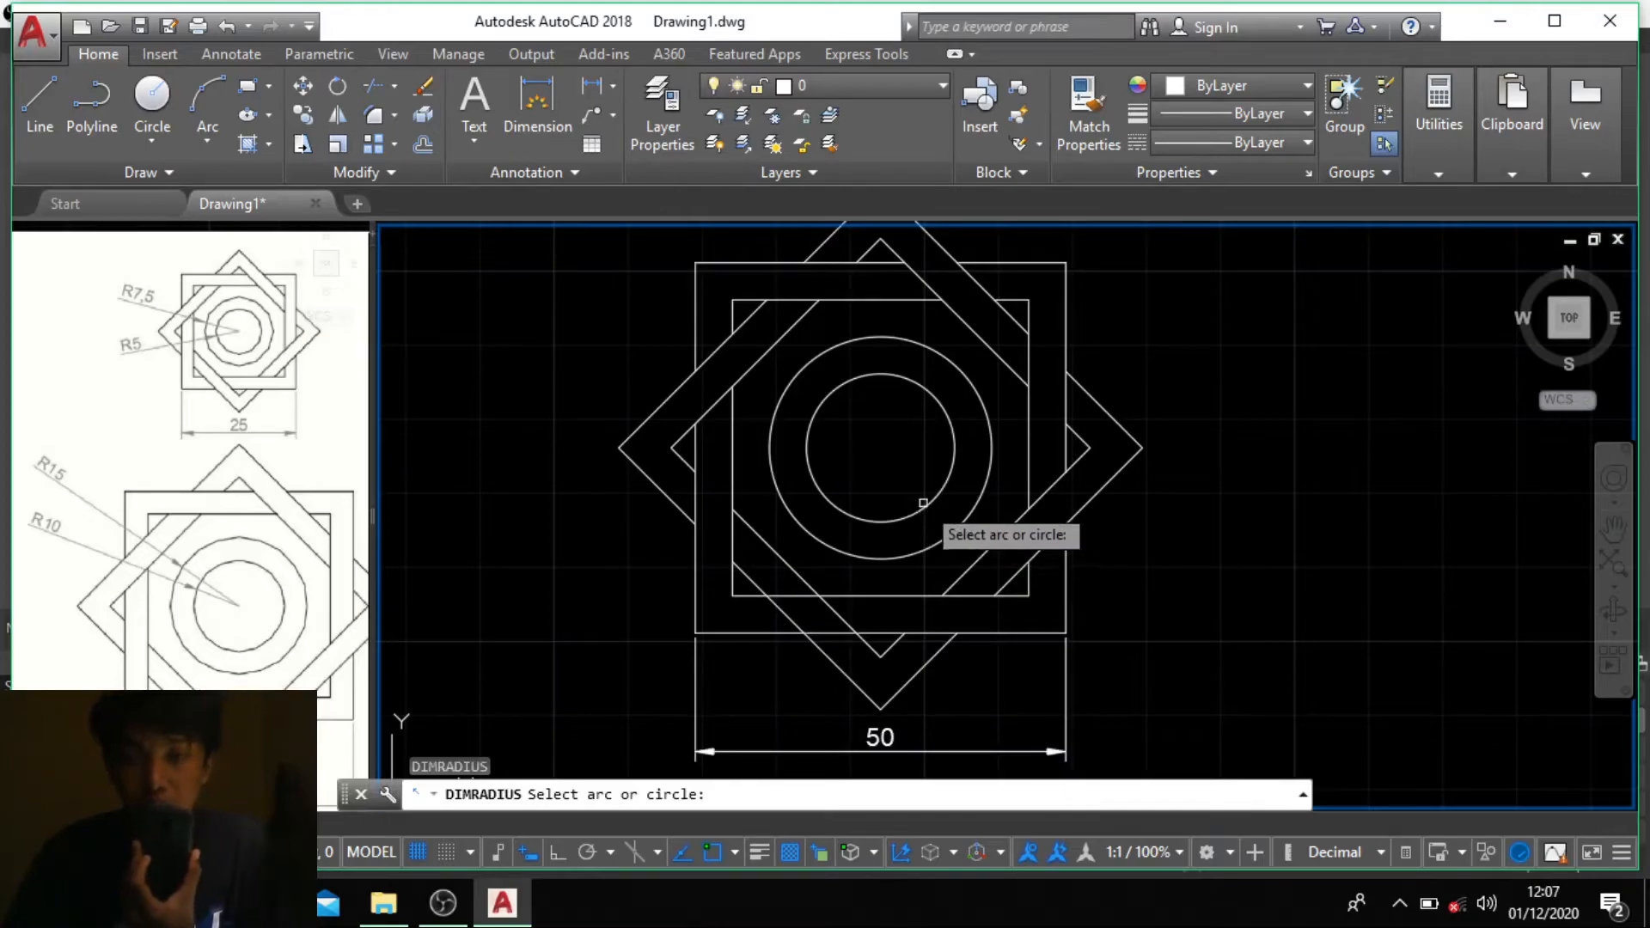
click(935, 500)
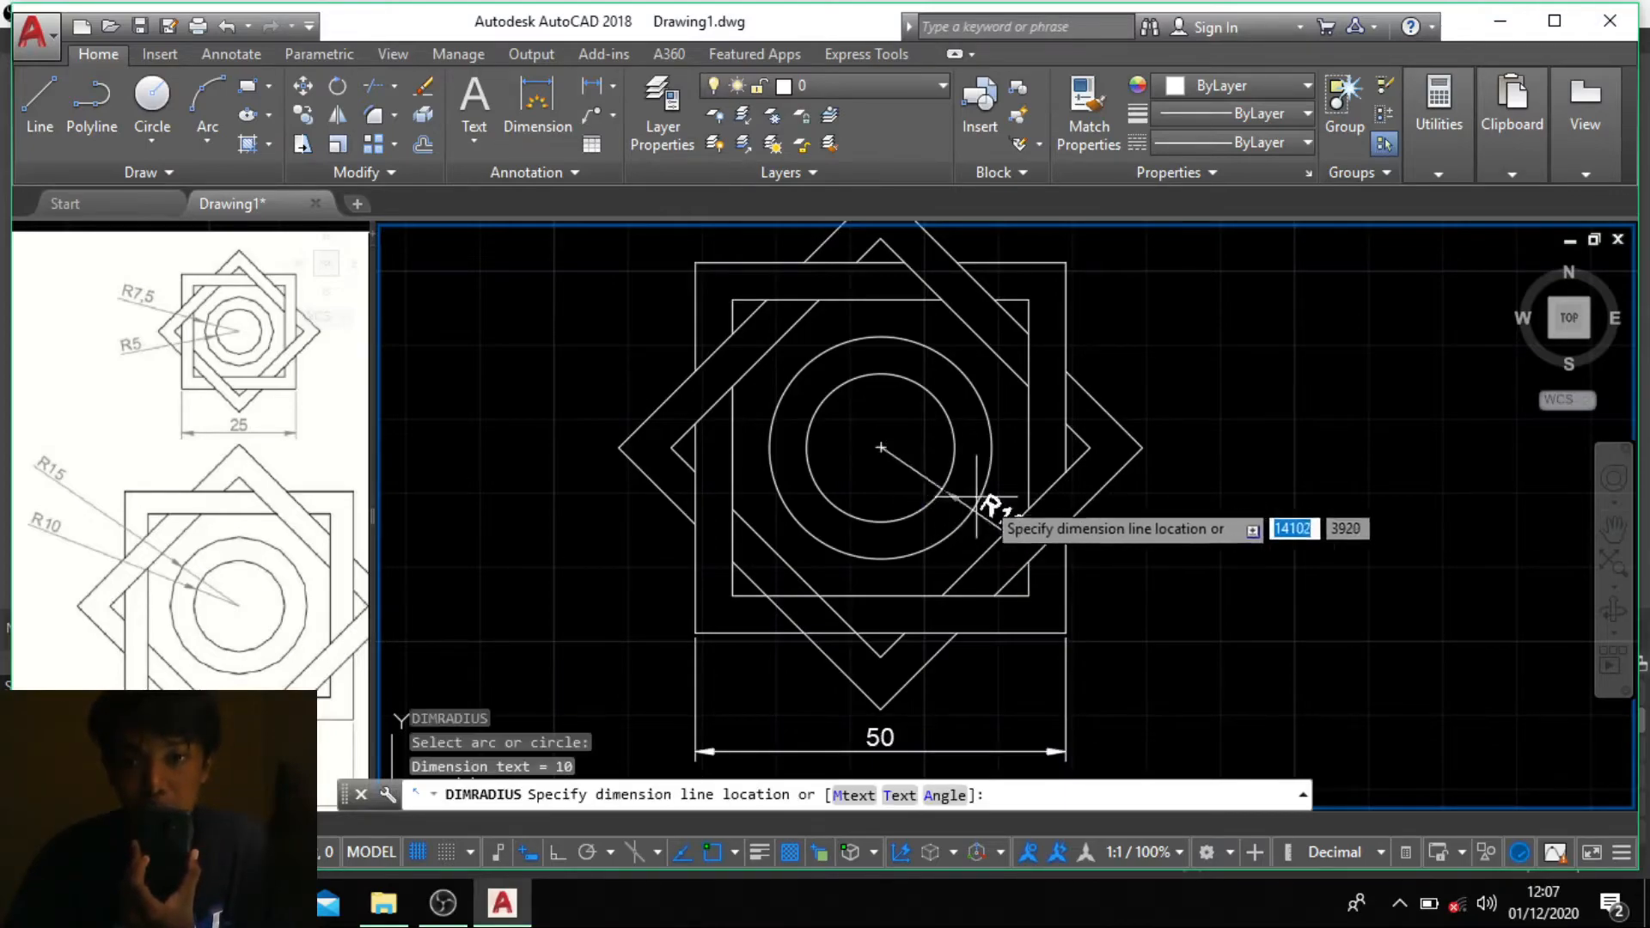
click(1269, 359)
Step: Add a radius dimension to the star's outer circle, placed to the right of the star below the inner circle's dimension
key(Return)
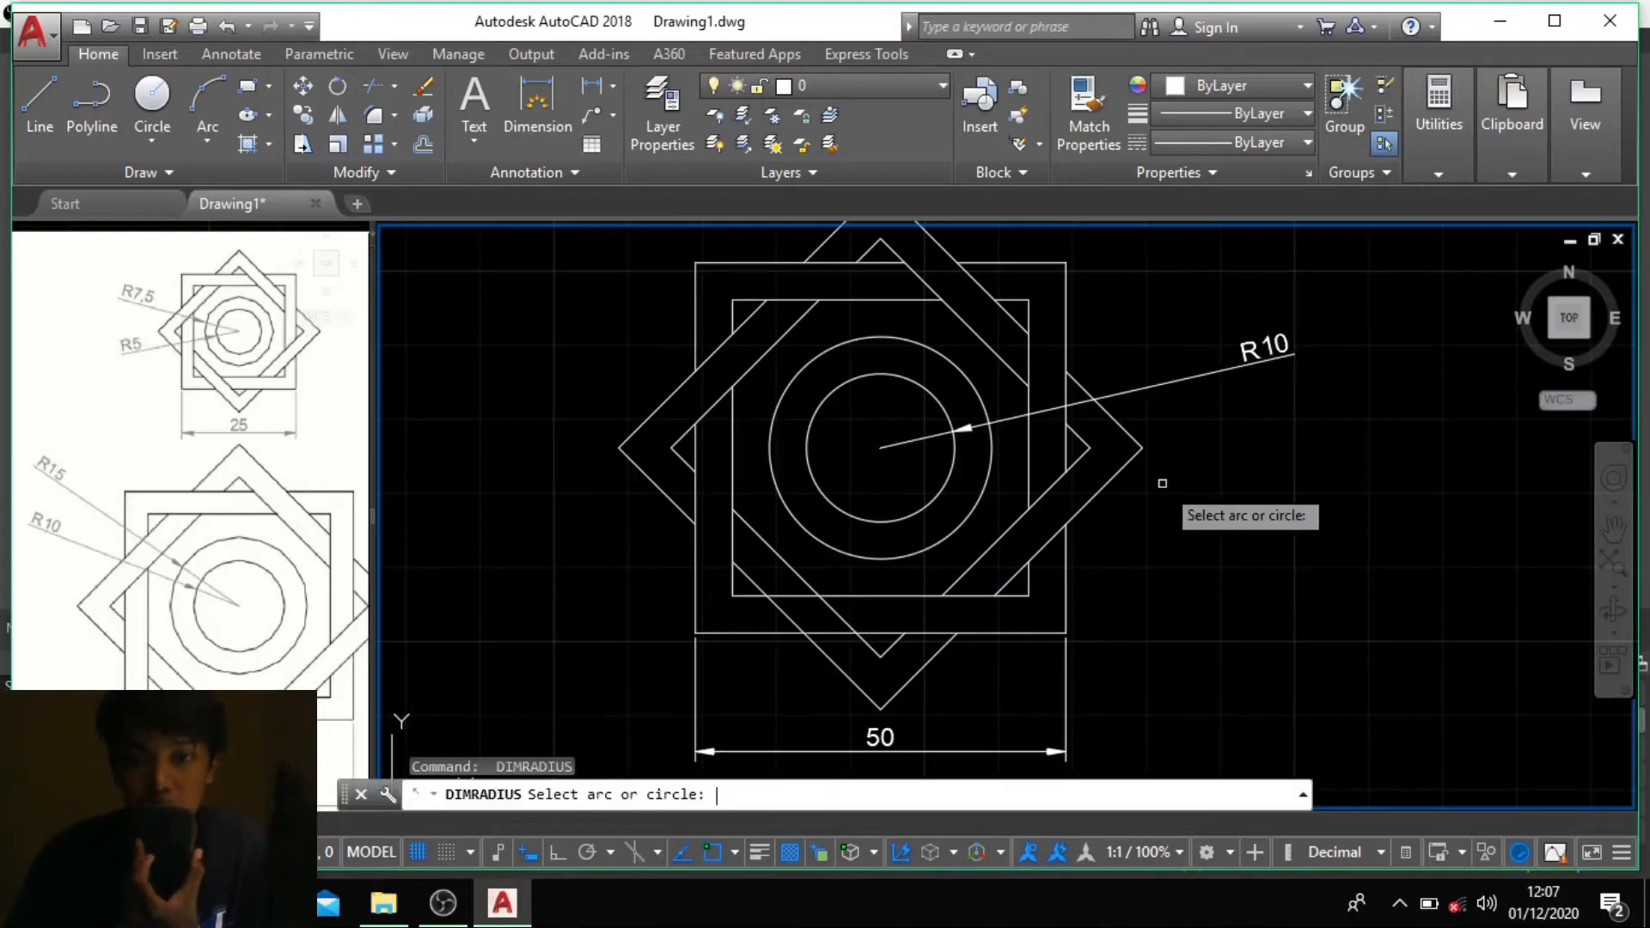
click(987, 464)
scroll(993, 470, up, 2)
click(1433, 487)
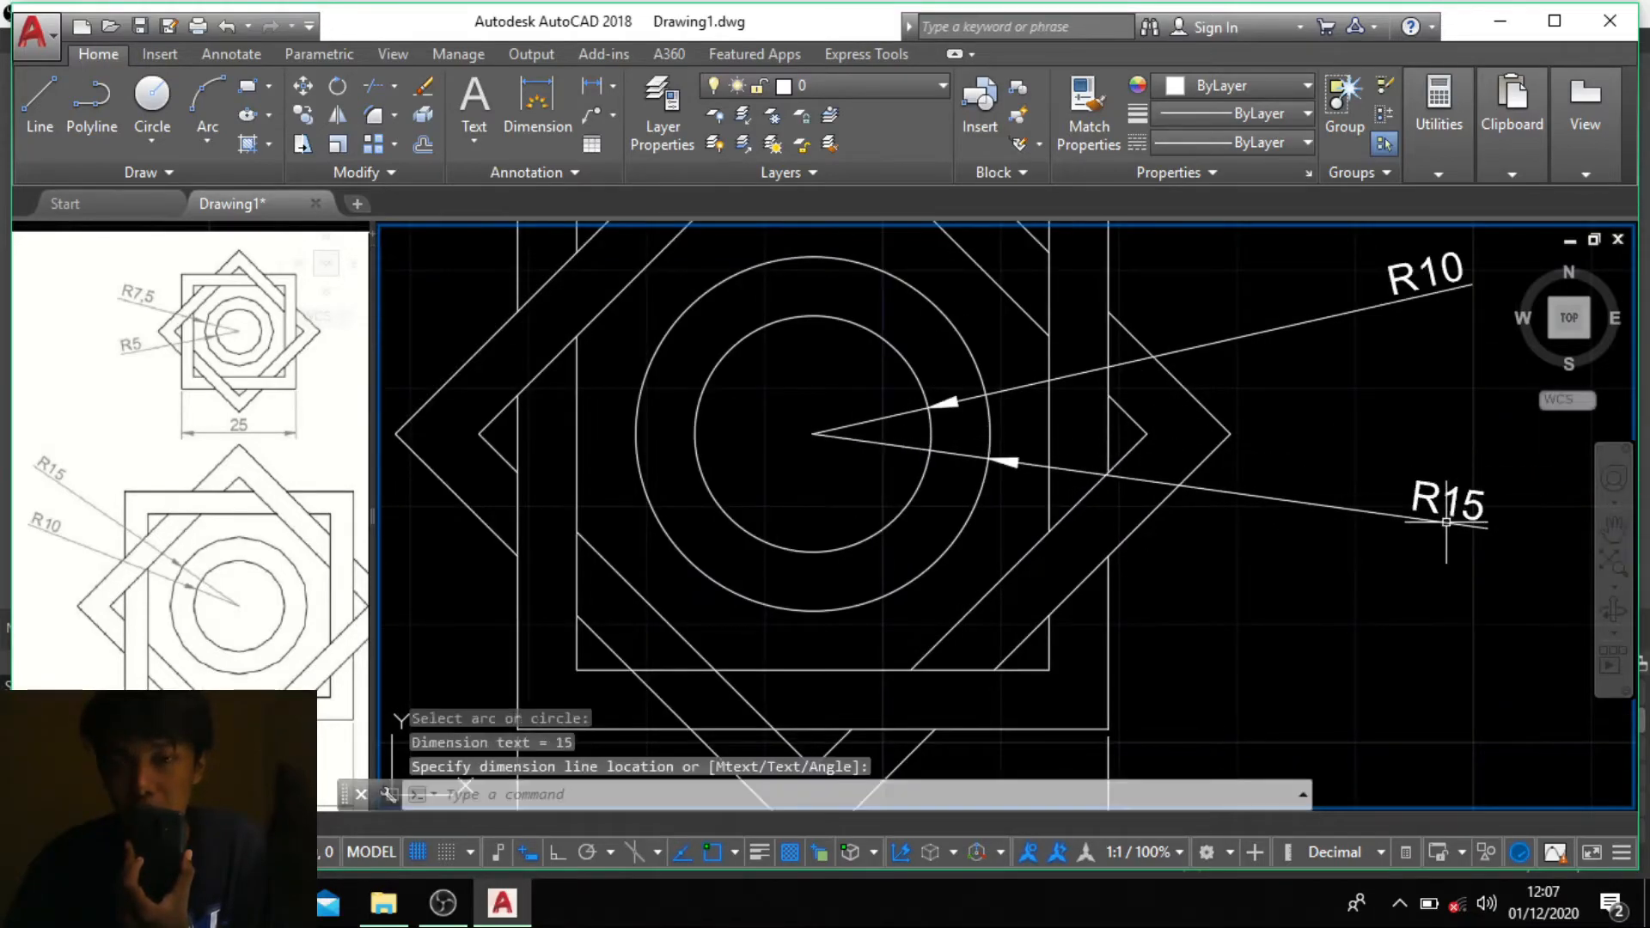
scroll(1400, 524, down, 2)
scroll(1371, 543, up, 1)
middle_drag(1371, 543, 1144, 539)
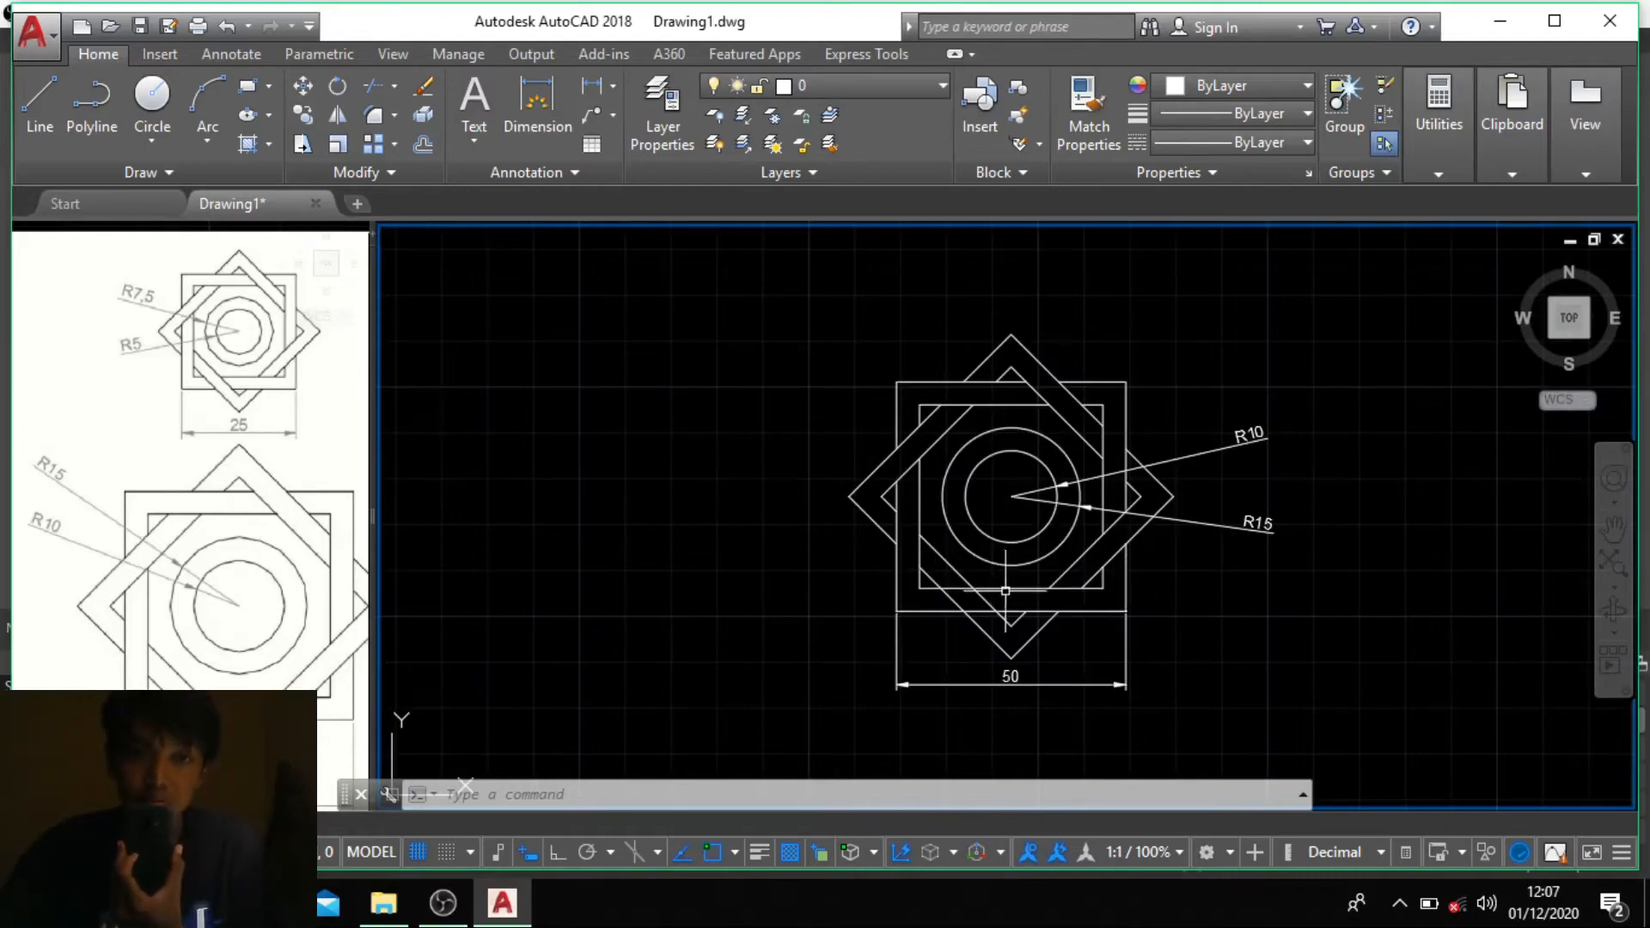
Step: Find empty drawing space beyond the finished star in both viewports for the next reference image
scroll(1276, 531, down, 2)
scroll(1284, 541, up, 2)
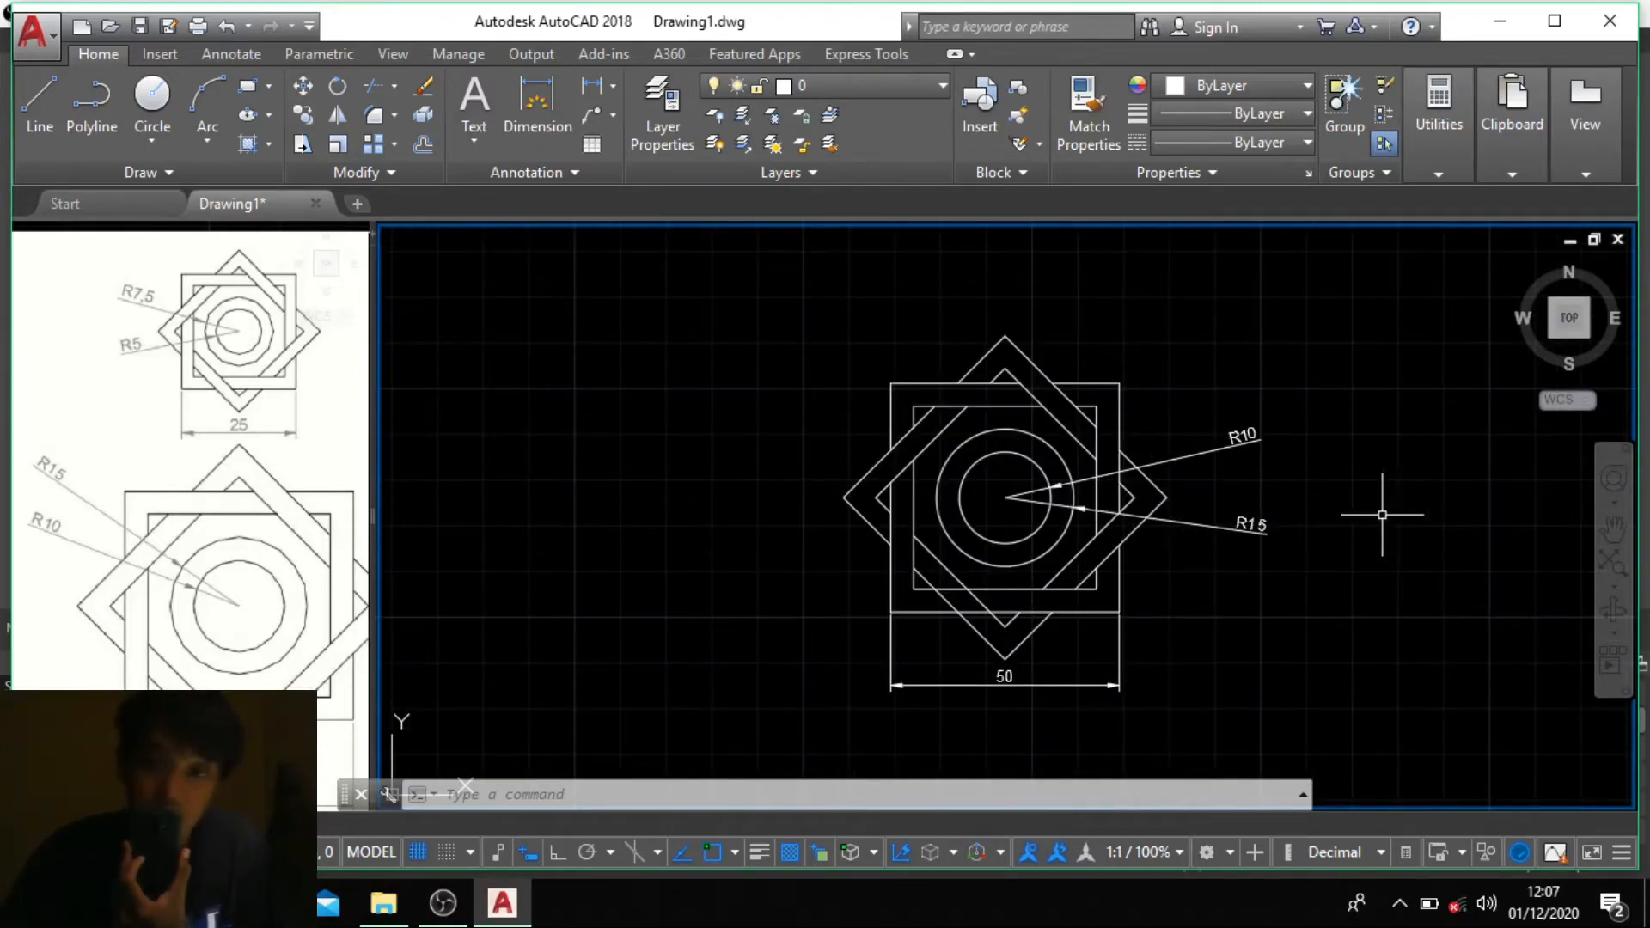
middle_drag(1382, 515, 1101, 490)
middle_drag(1473, 472, 1207, 508)
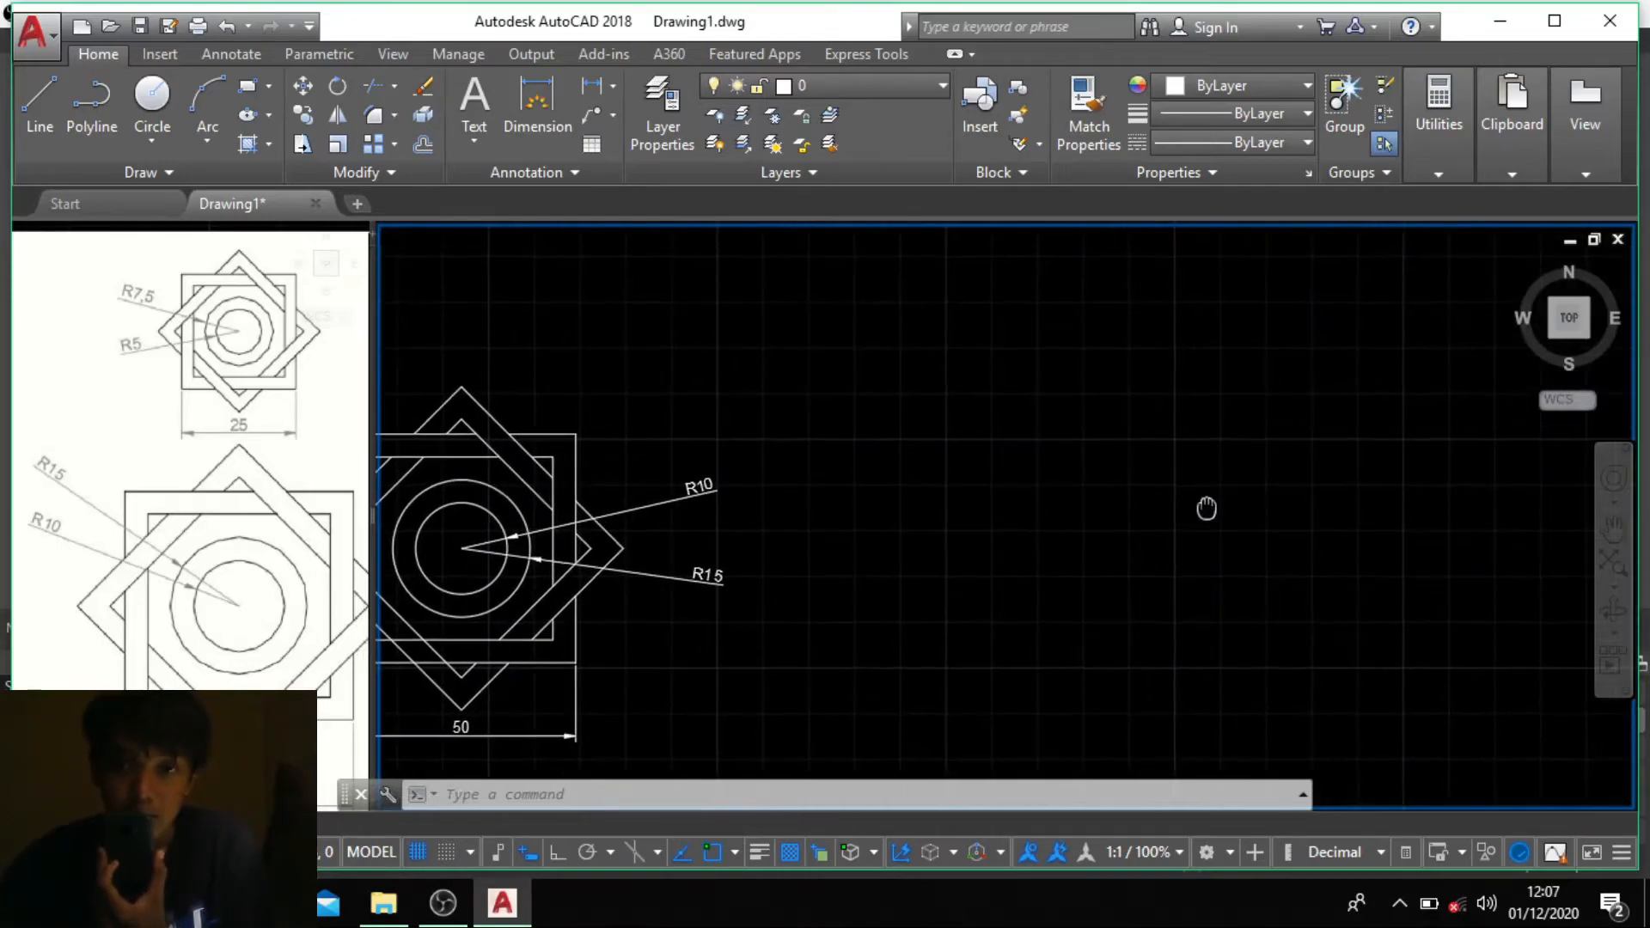
middle_drag(748, 499, 472, 502)
scroll(473, 502, down, 1)
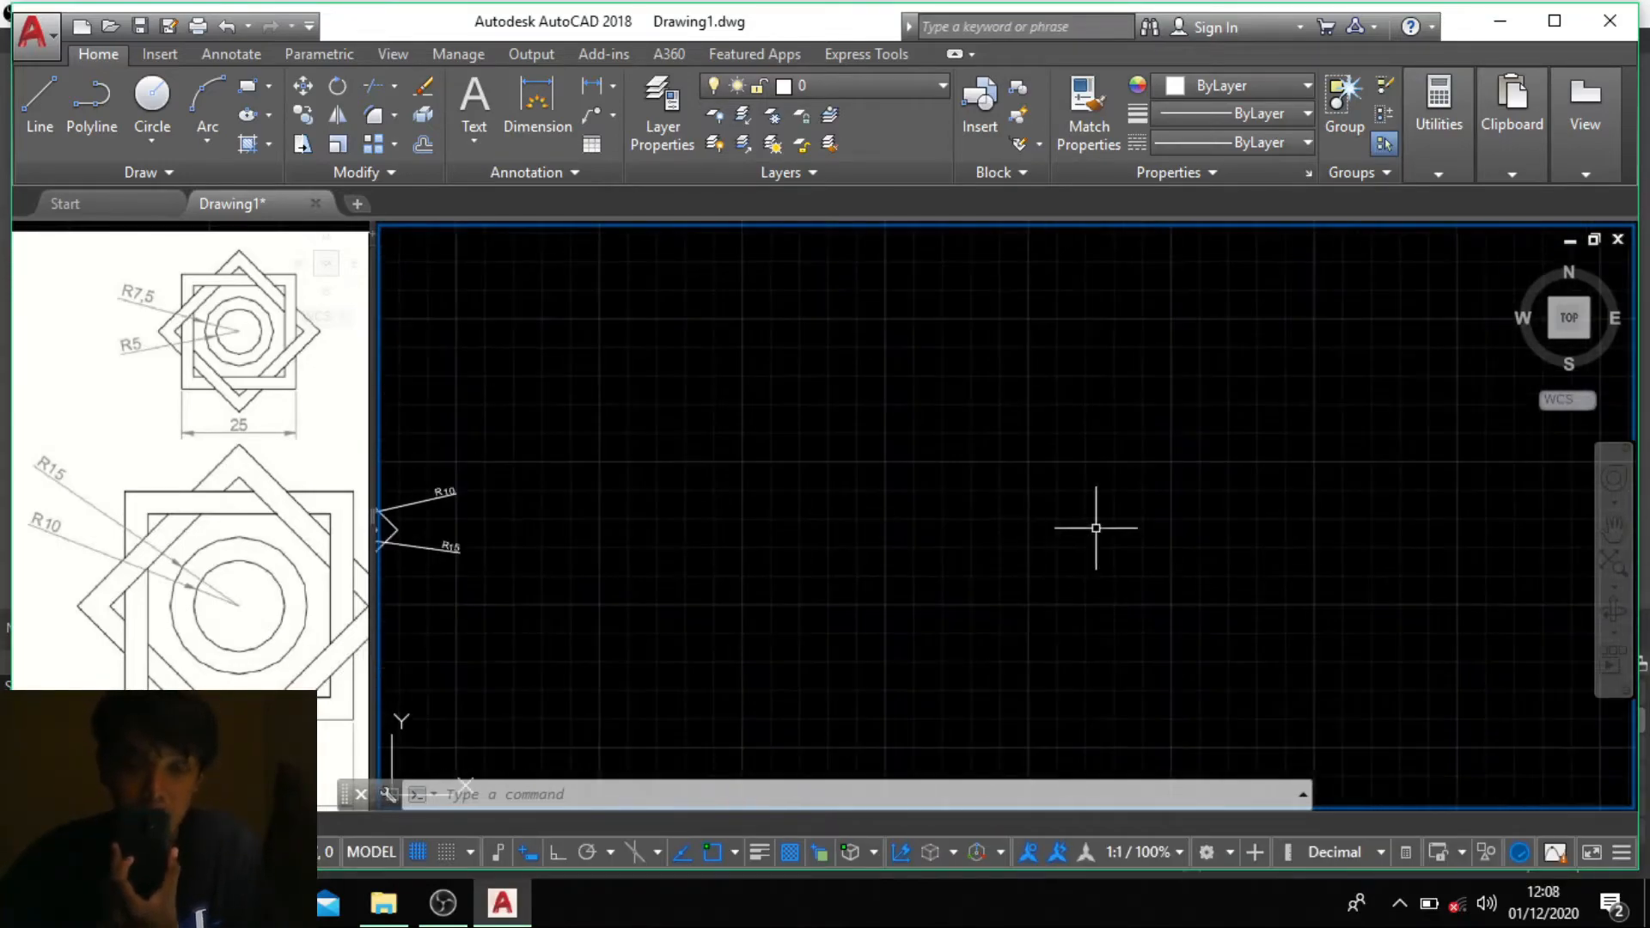
mouse_move(906, 514)
middle_down()
mouse_move(647, 509)
mouse_move(849, 494)
mouse_move(795, 491)
middle_up()
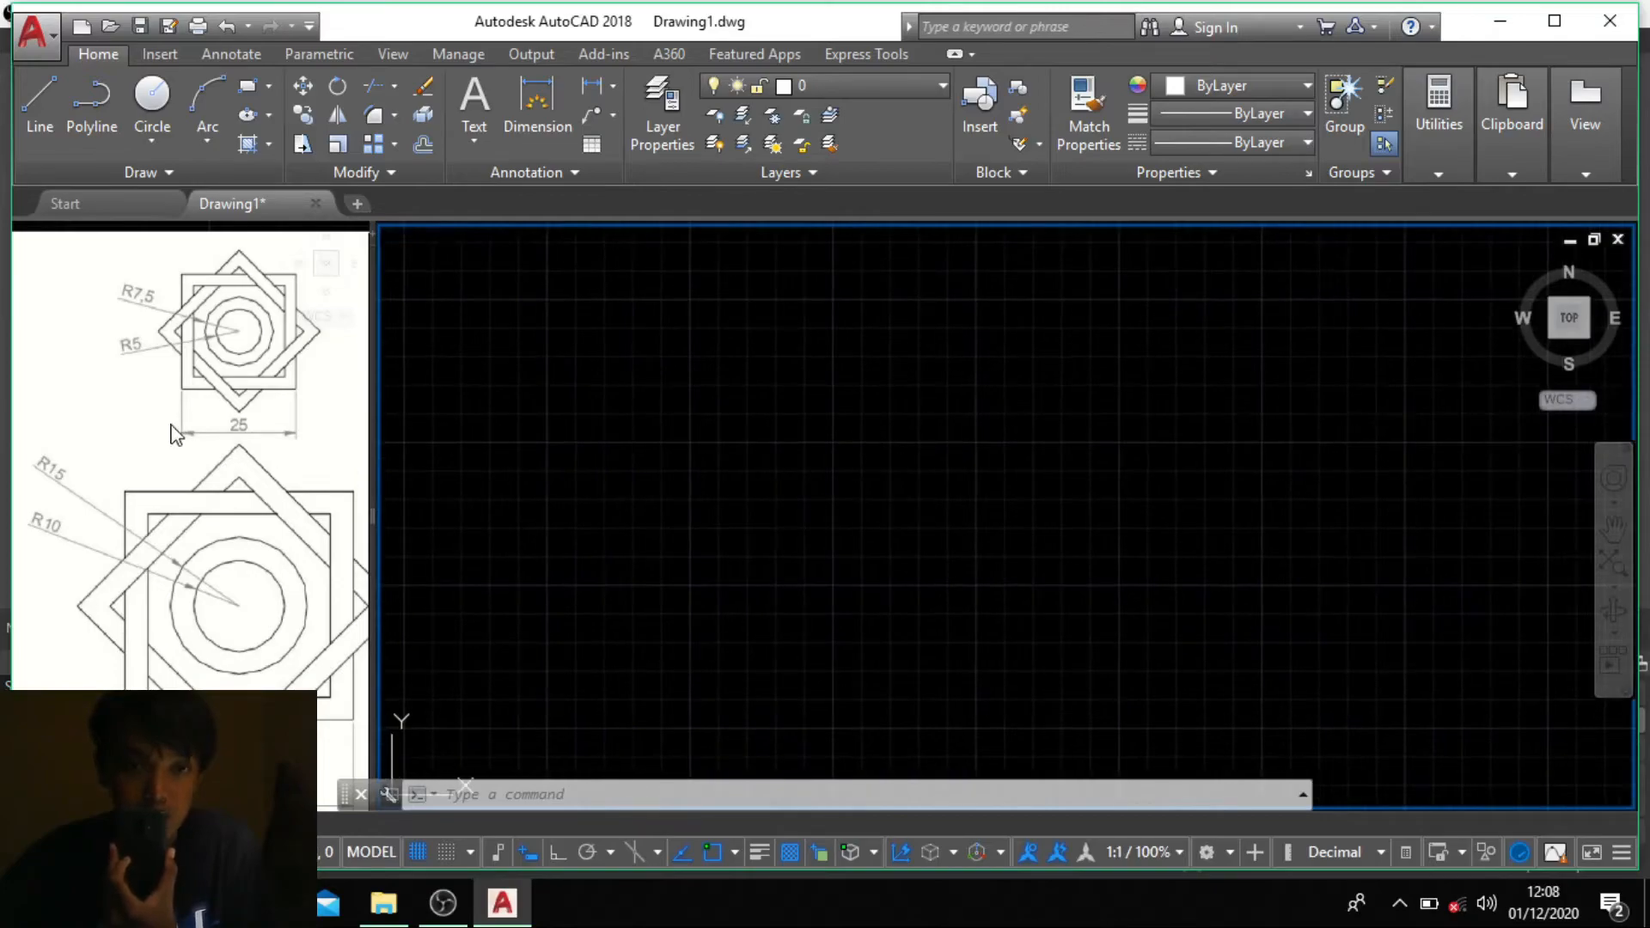
click(172, 426)
scroll(230, 457, down, 4)
scroll(228, 467, down, 4)
middle_click(228, 465)
middle_click(228, 465)
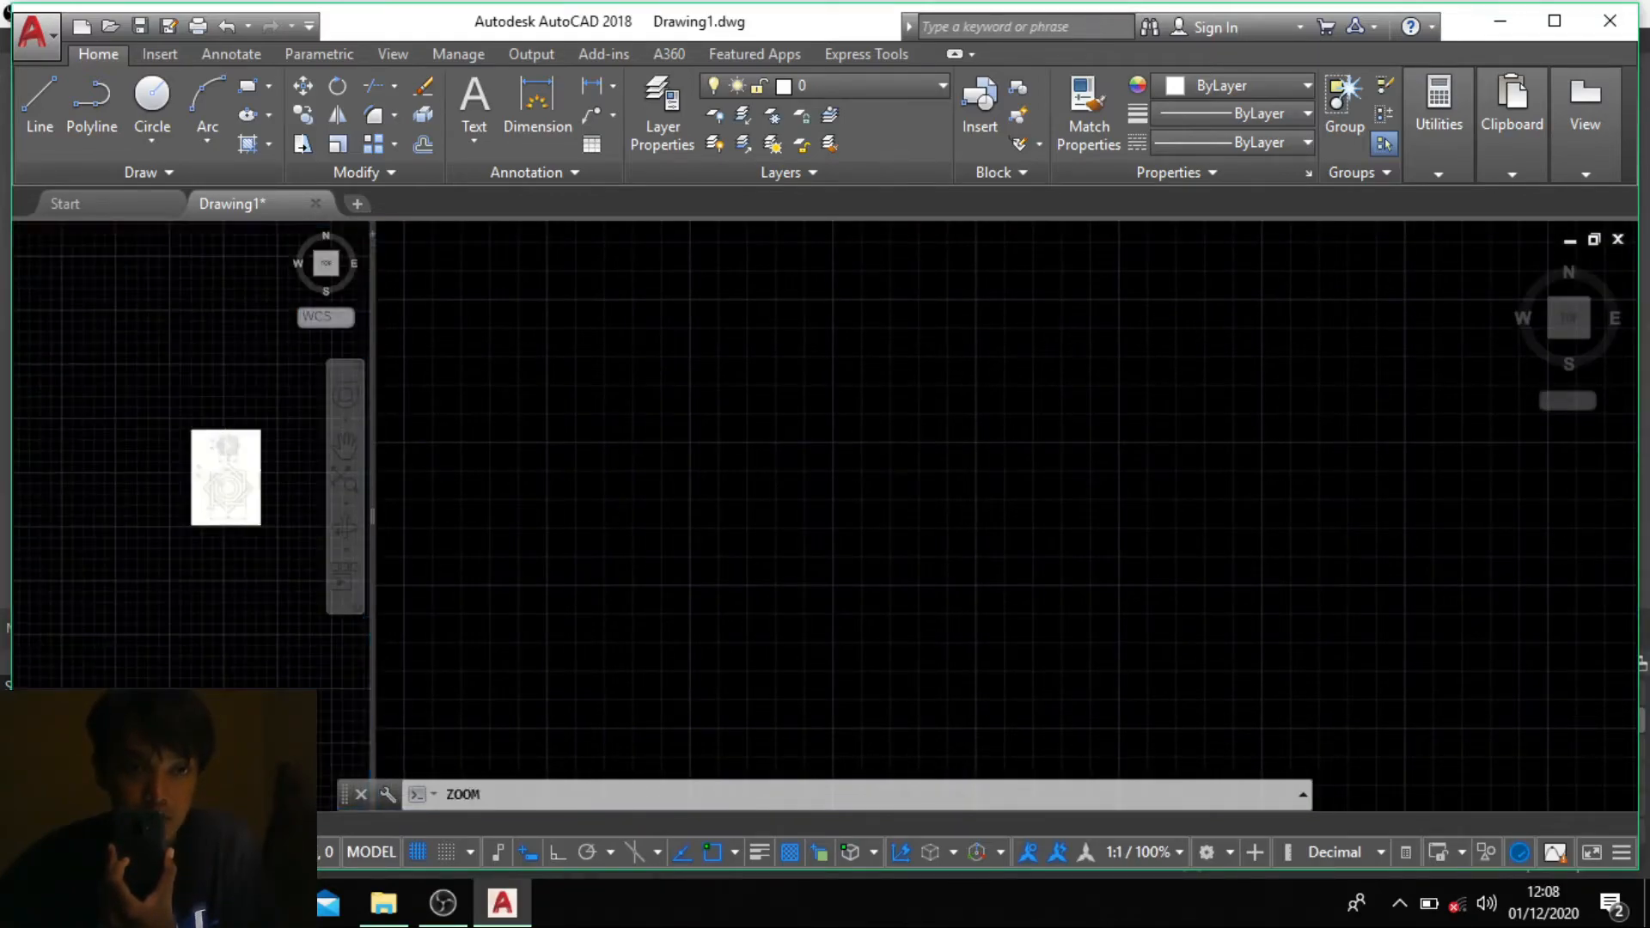
scroll(228, 465, up, 2)
middle_drag(156, 467, 23, 515)
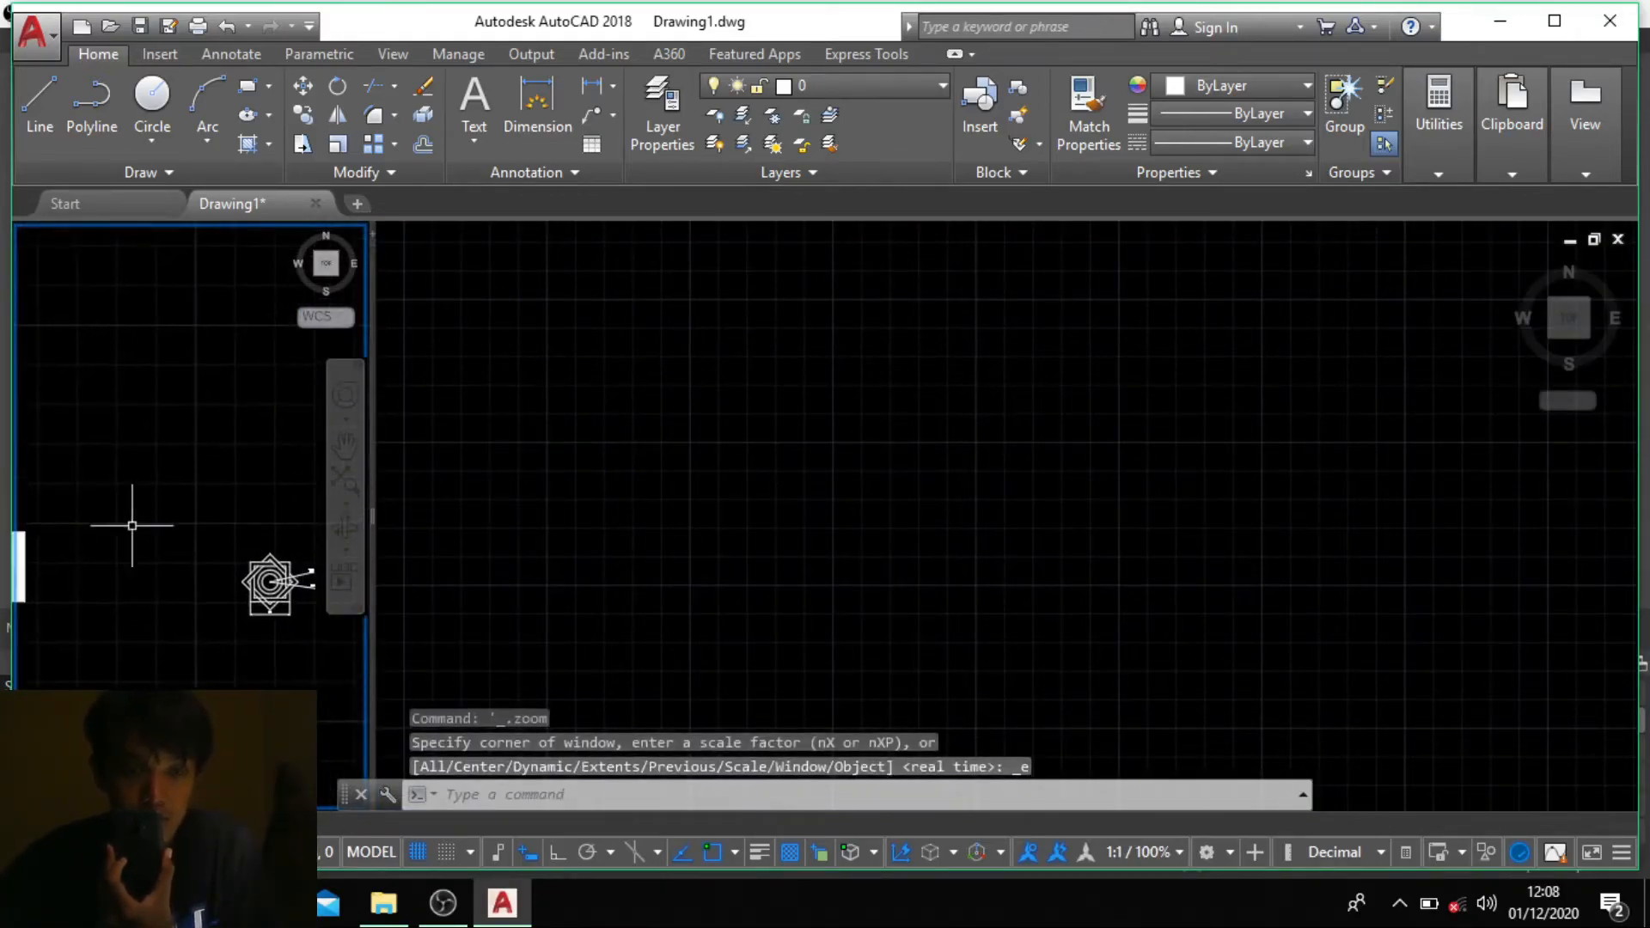
middle_drag(214, 513, 7, 609)
middle_drag(100, 568, 107, 545)
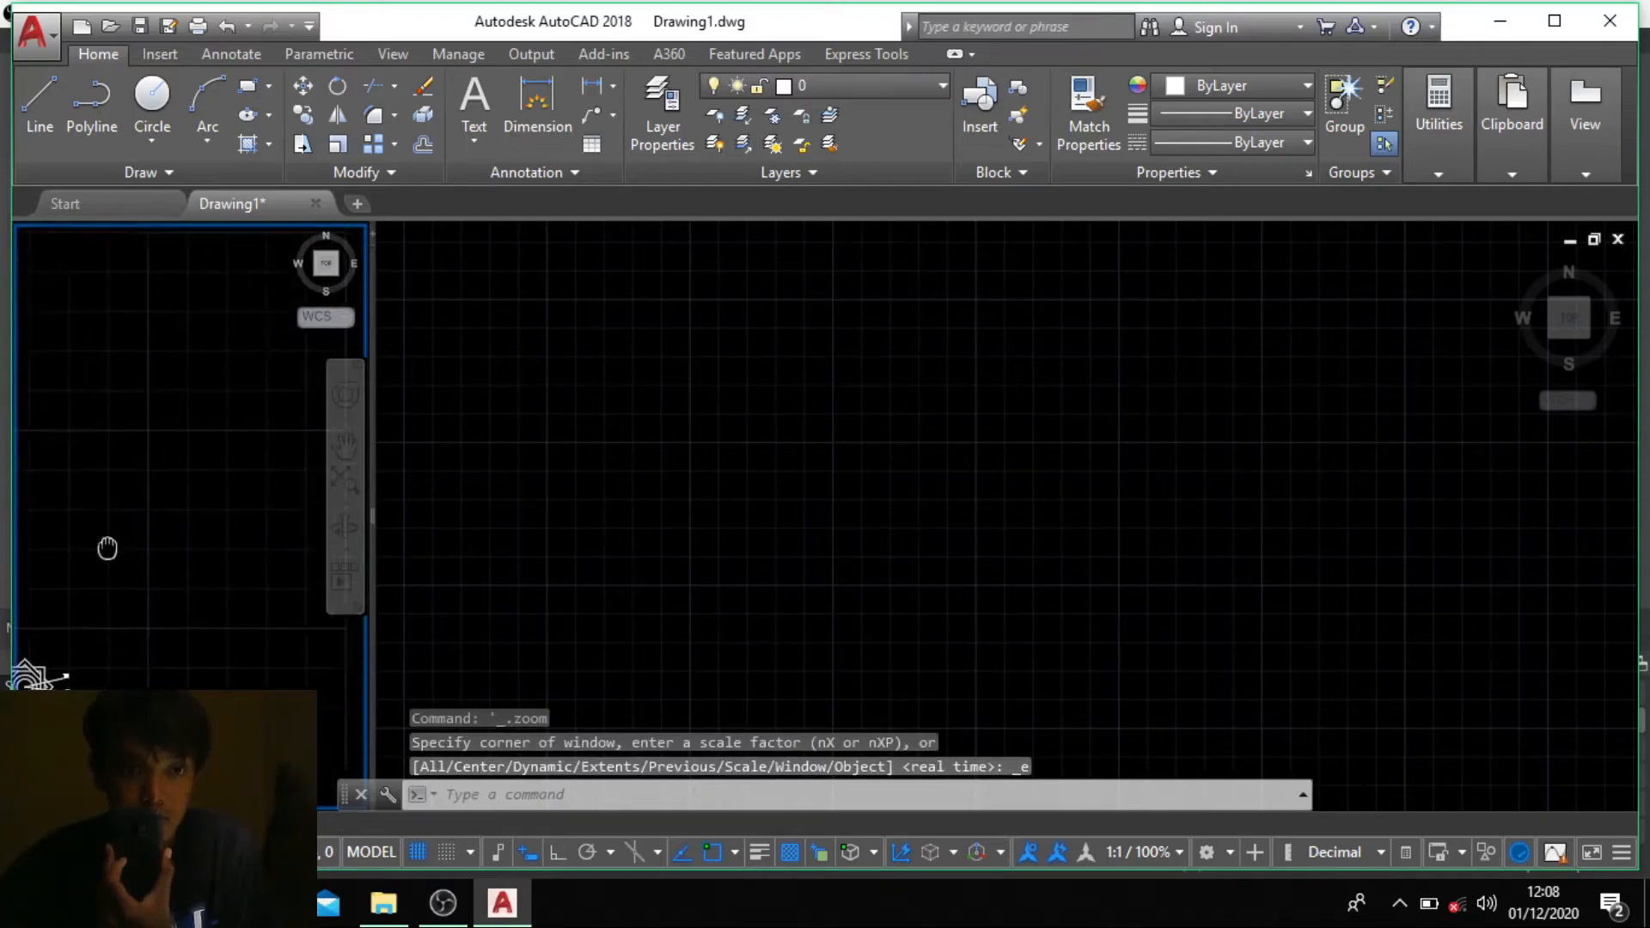
Step: Attach the image 20201130_220204 with a relative path and rotation 0, placing it in the empty space at scale 1
click(866, 384)
text(im)
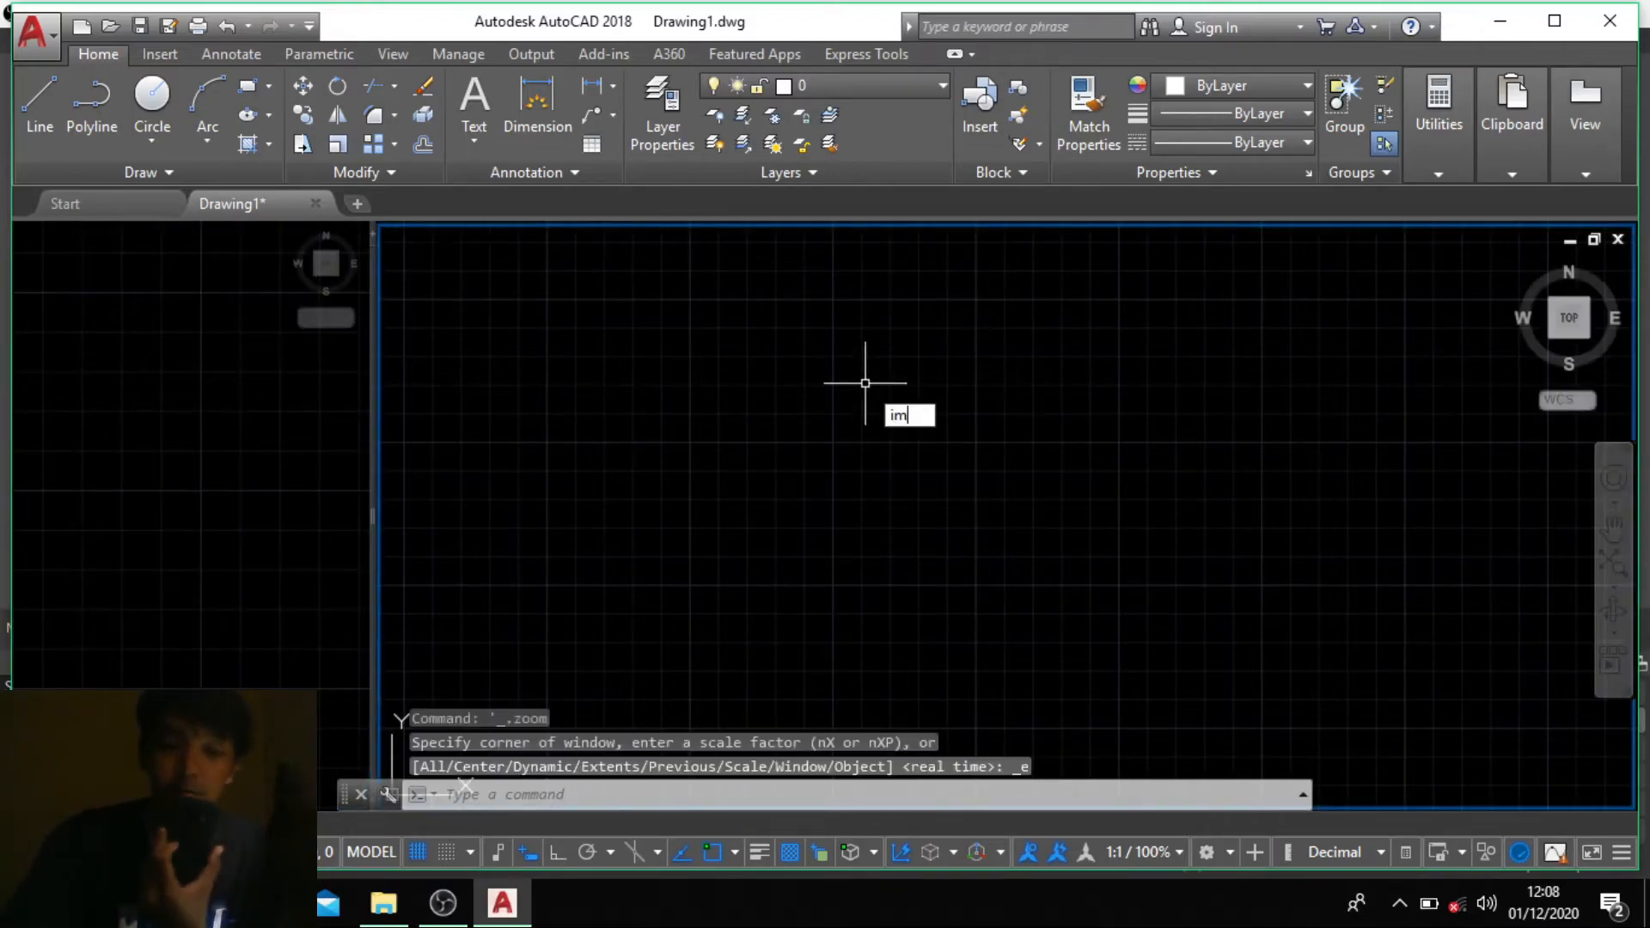
key(Down)
key(Return)
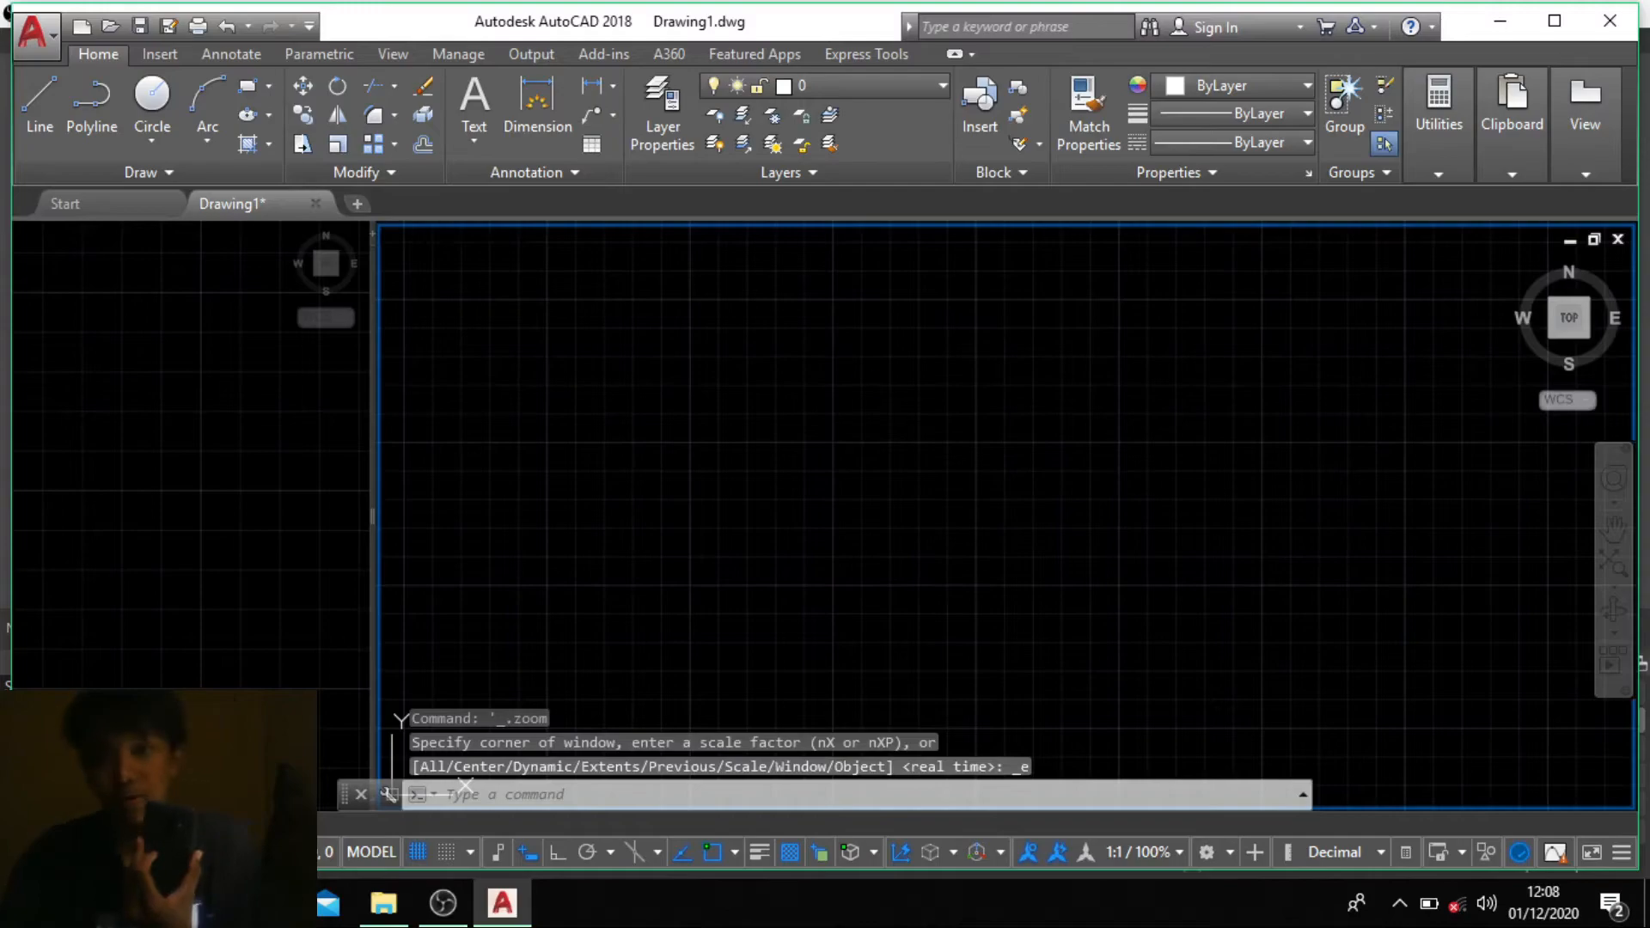
click(727, 252)
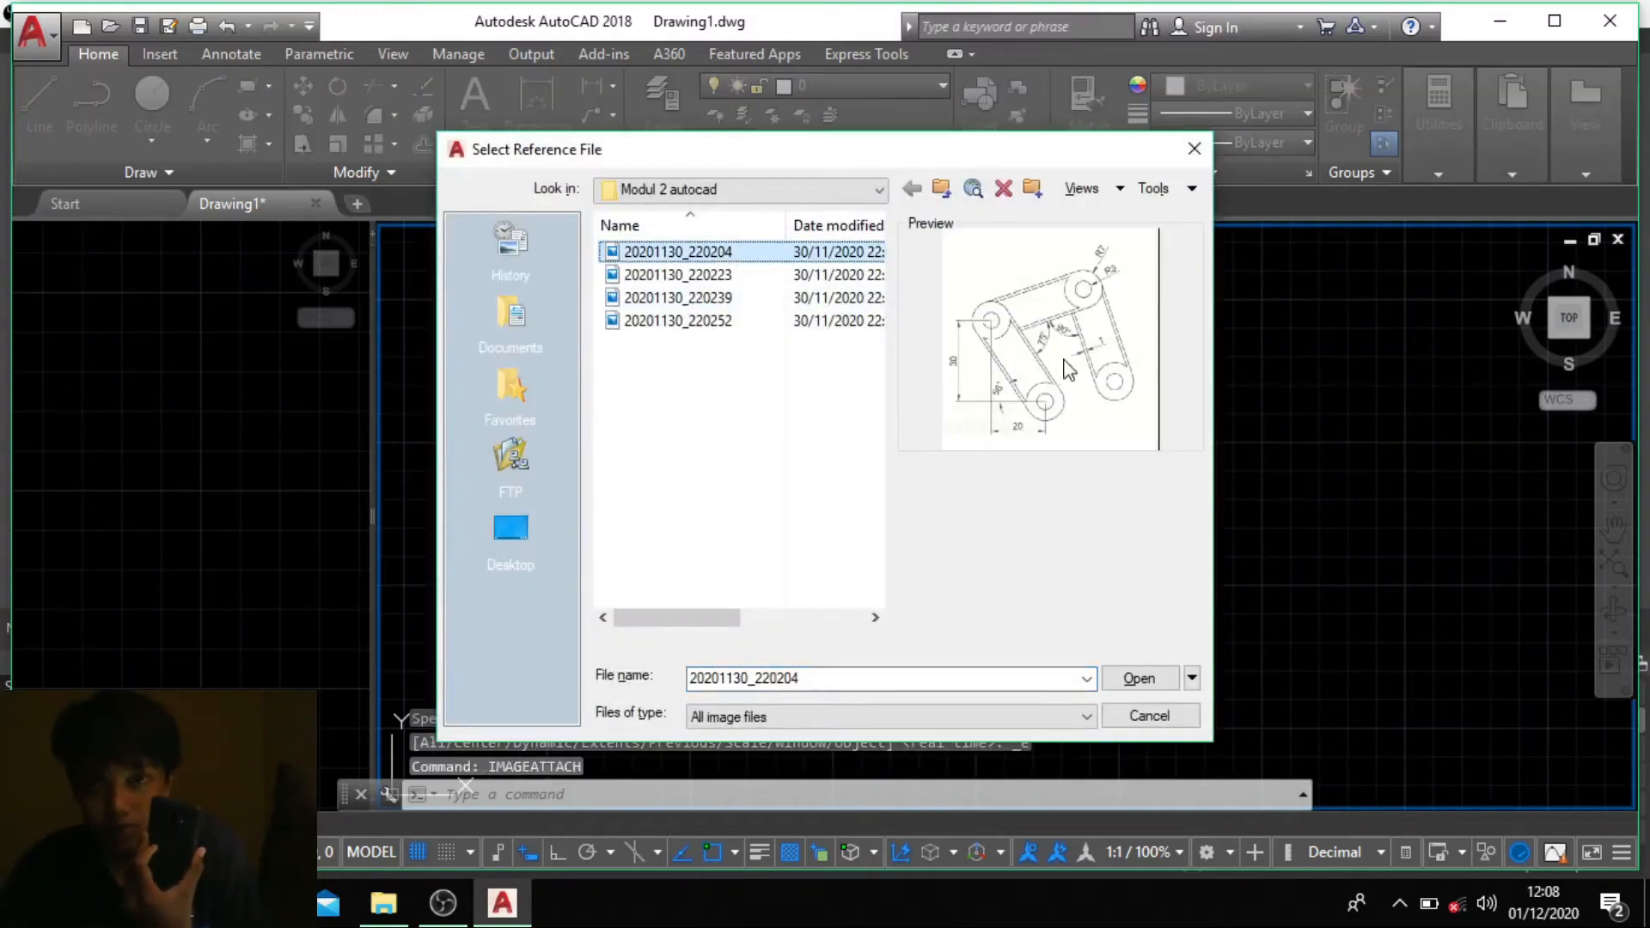
click(1139, 679)
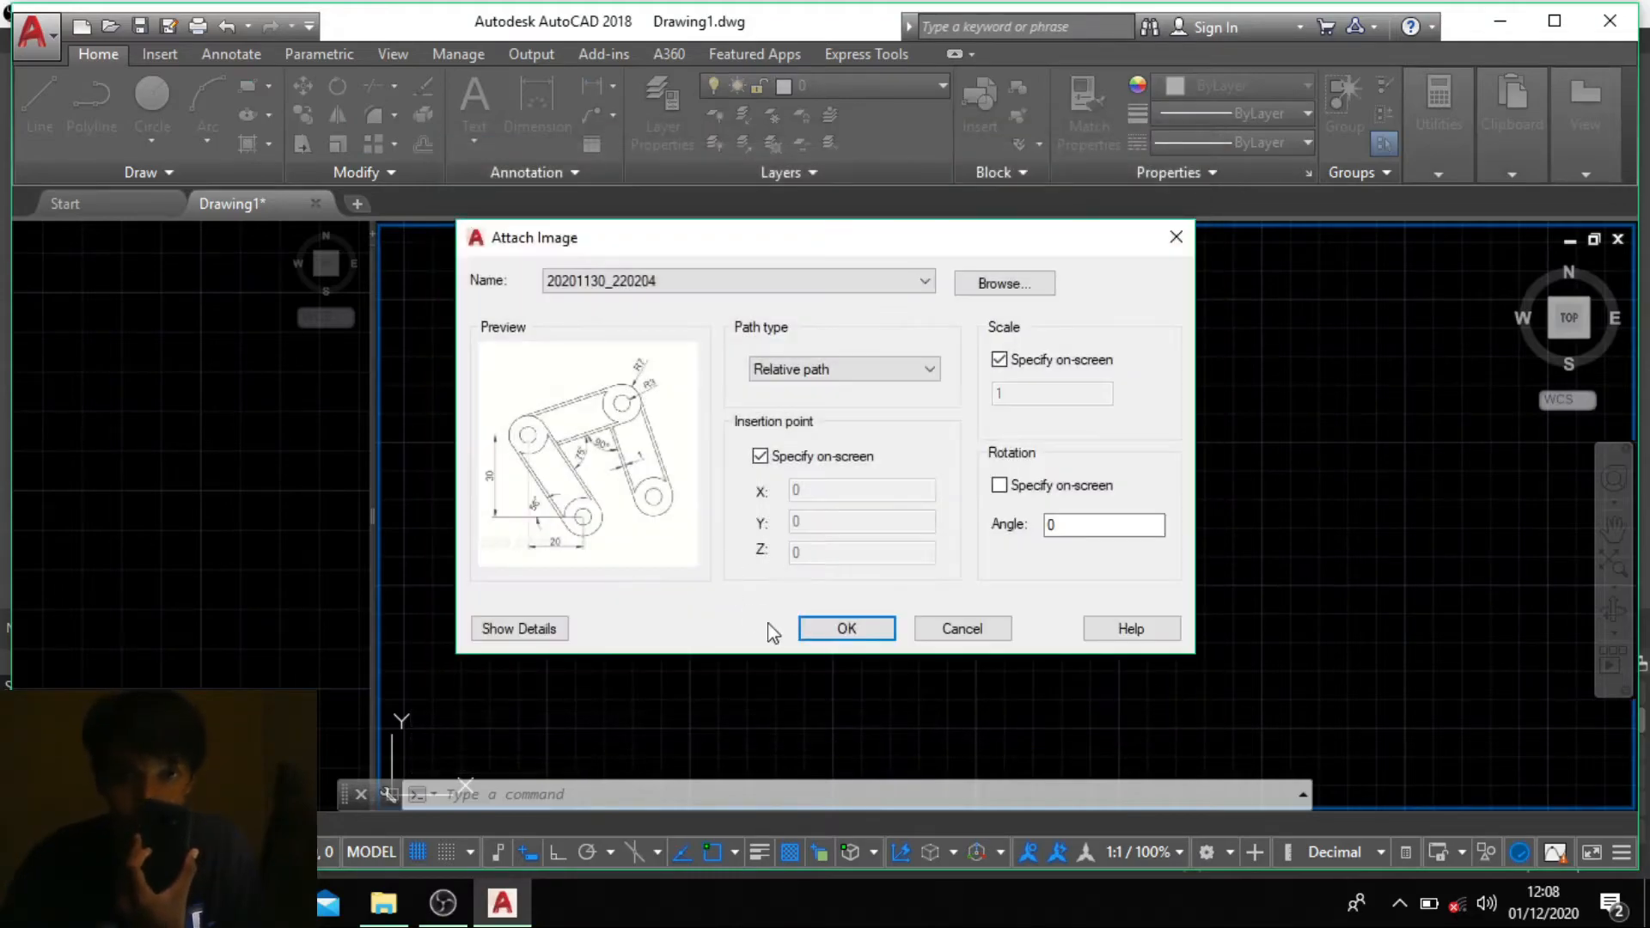
click(838, 640)
click(835, 633)
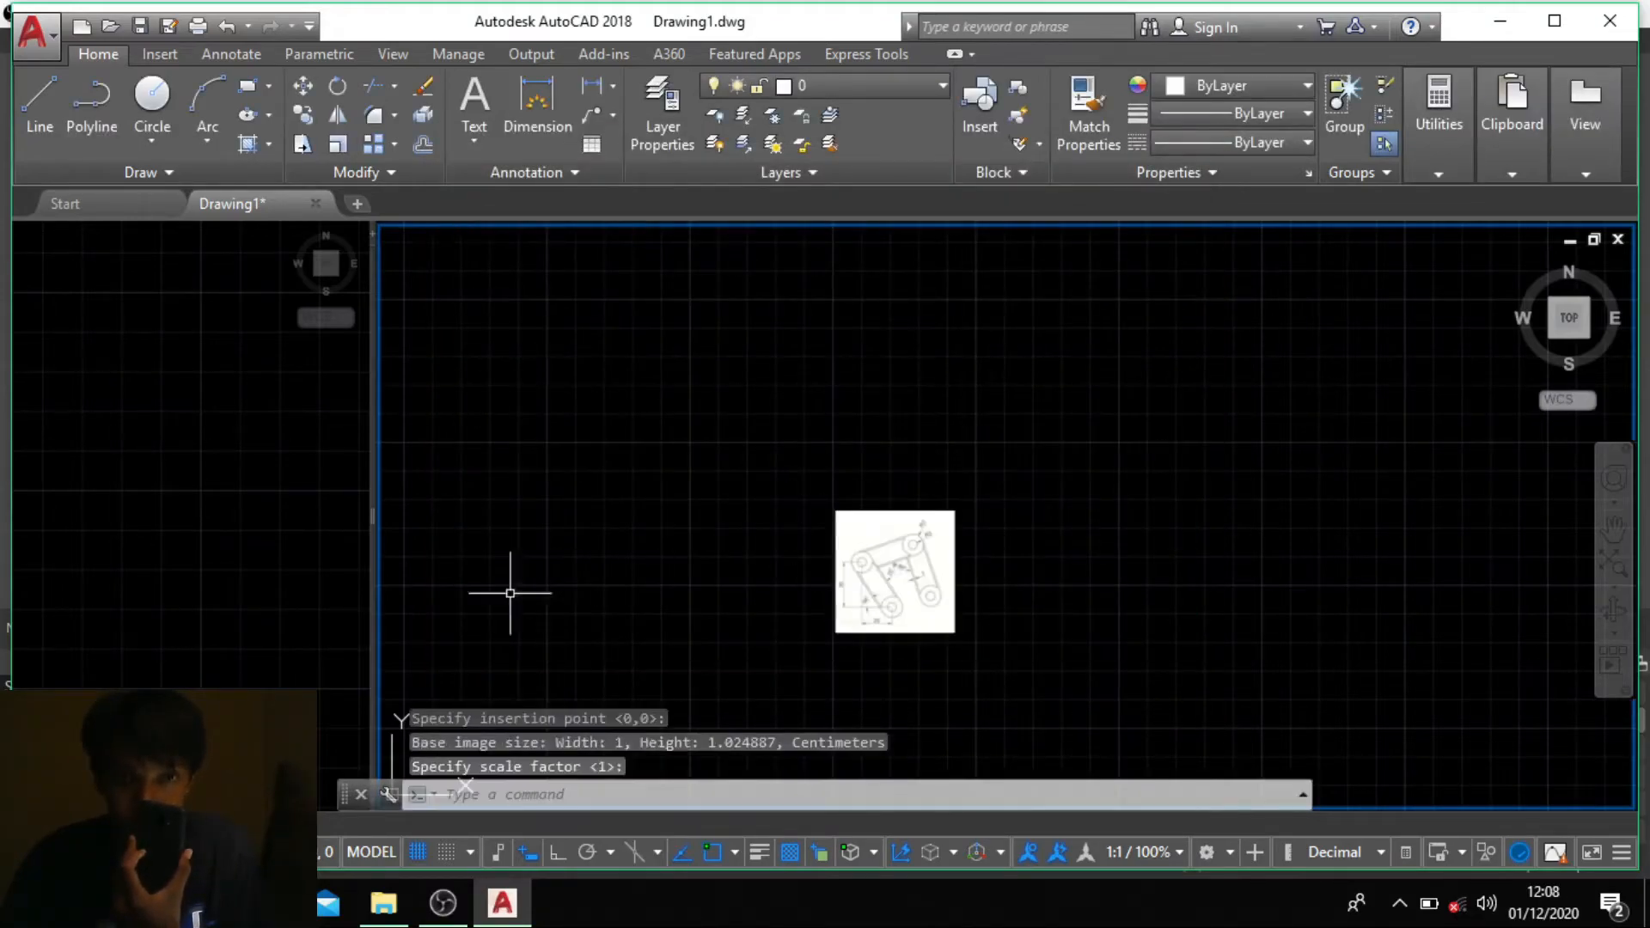
Step: Frame the attached linkage image in the reference viewport for reading its dimensions, and show empty space beside it in the drawing viewport
click(283, 679)
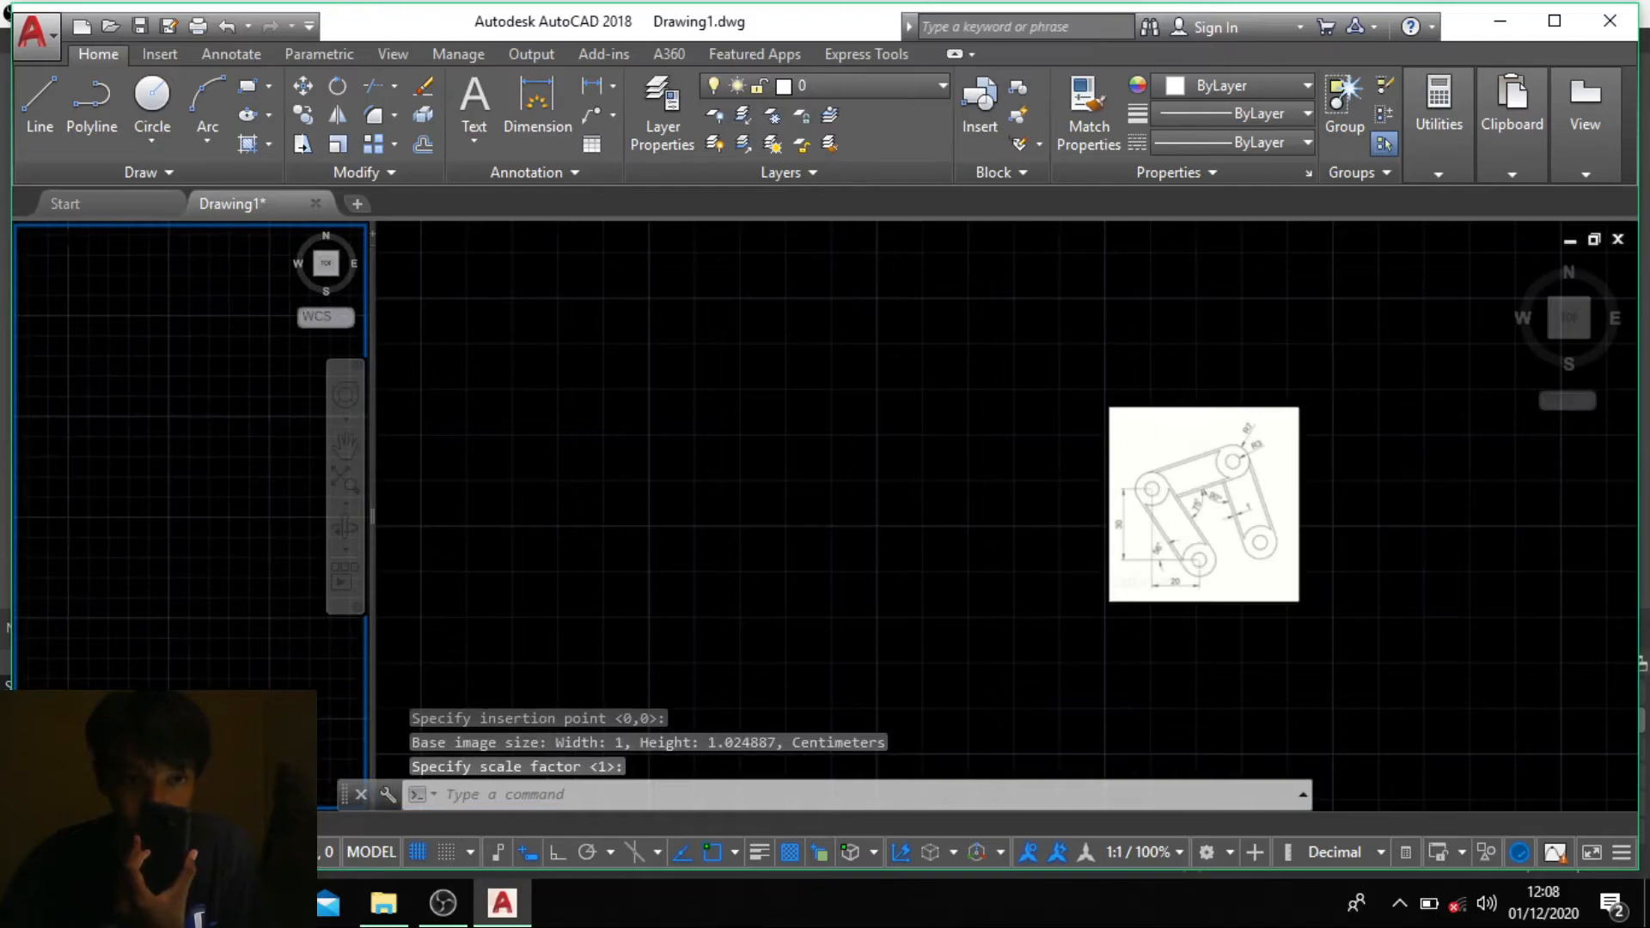
middle_drag(229, 513, 121, 564)
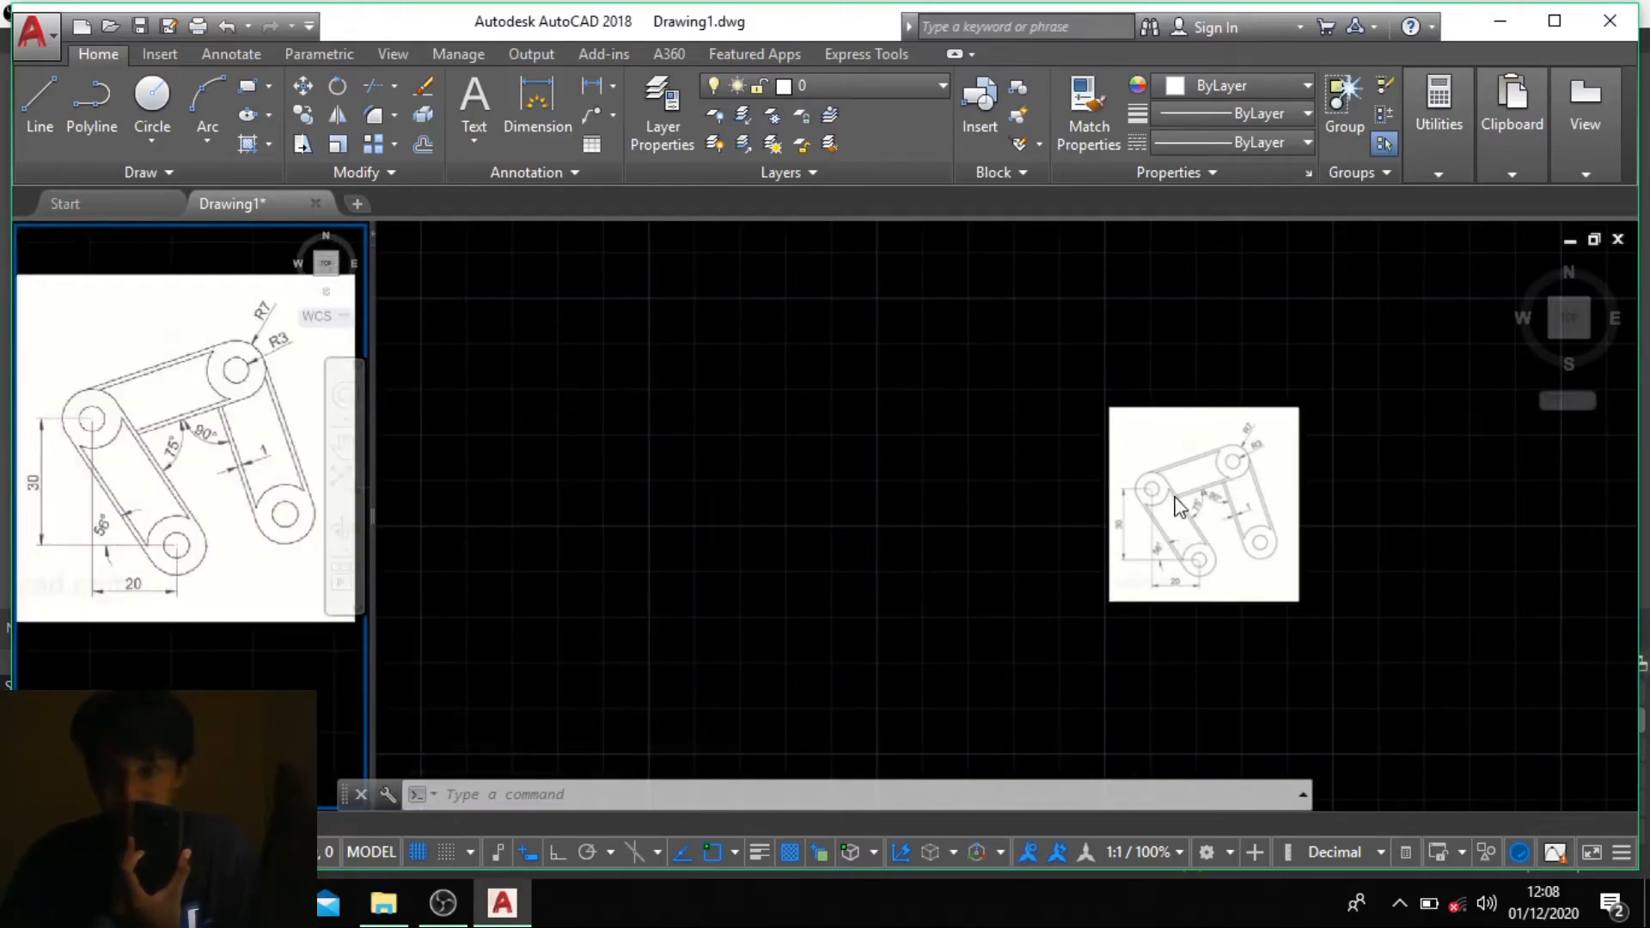
click(1353, 495)
scroll(1356, 494, down, 2)
middle_drag(1357, 495, 445, 530)
middle_drag(1005, 501, 693, 464)
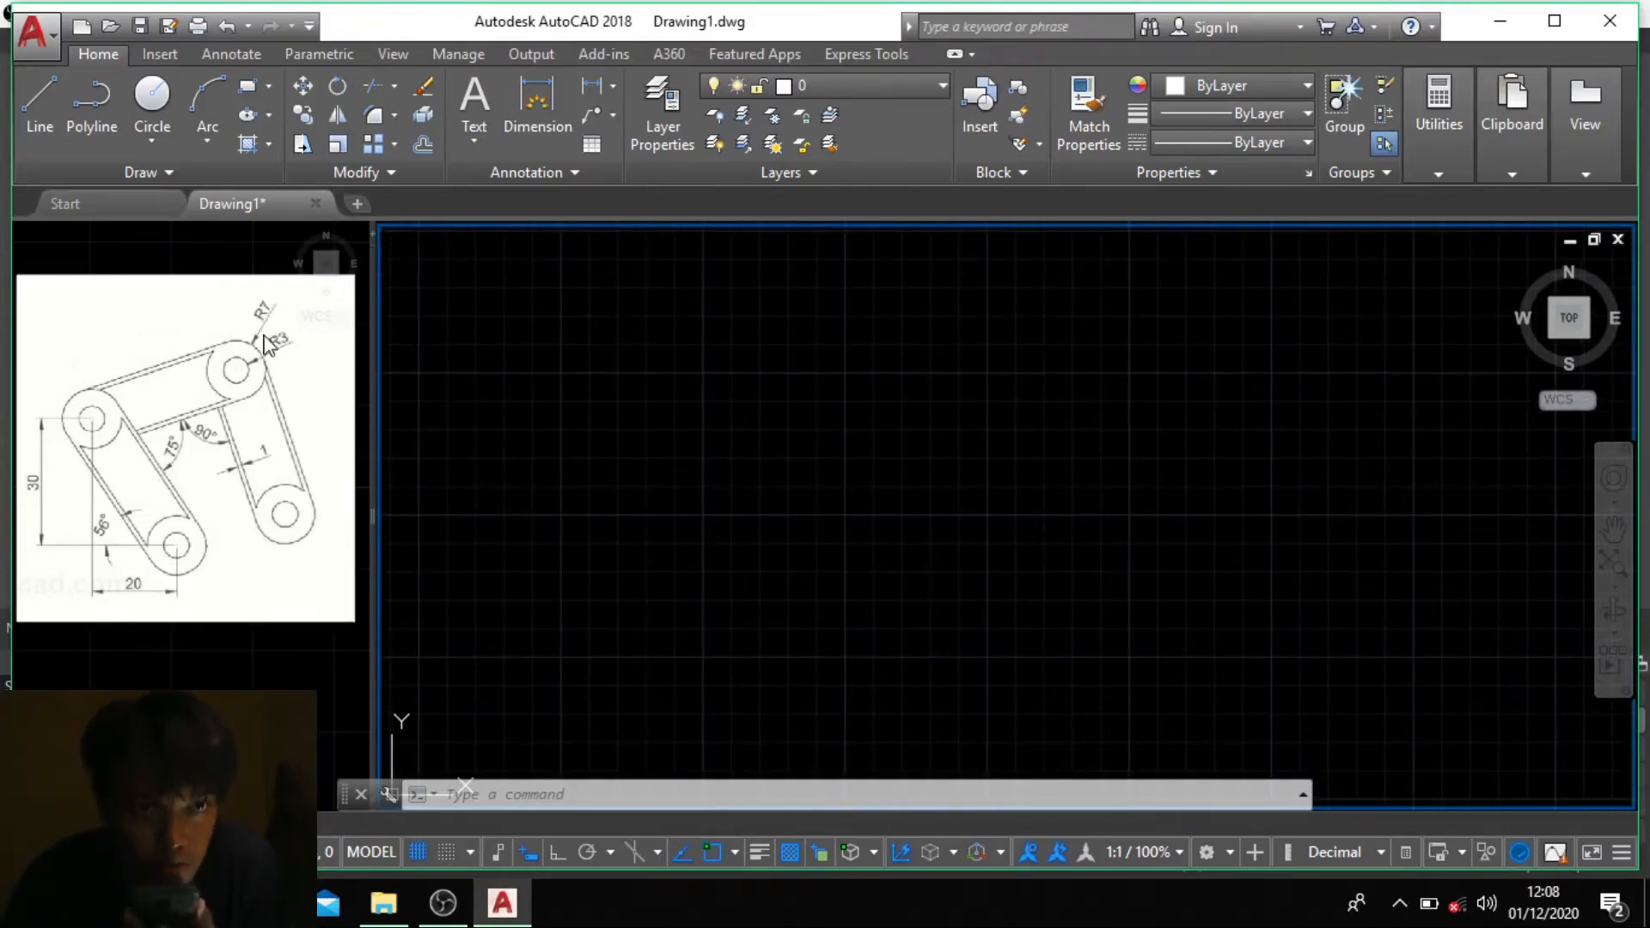
click(260, 376)
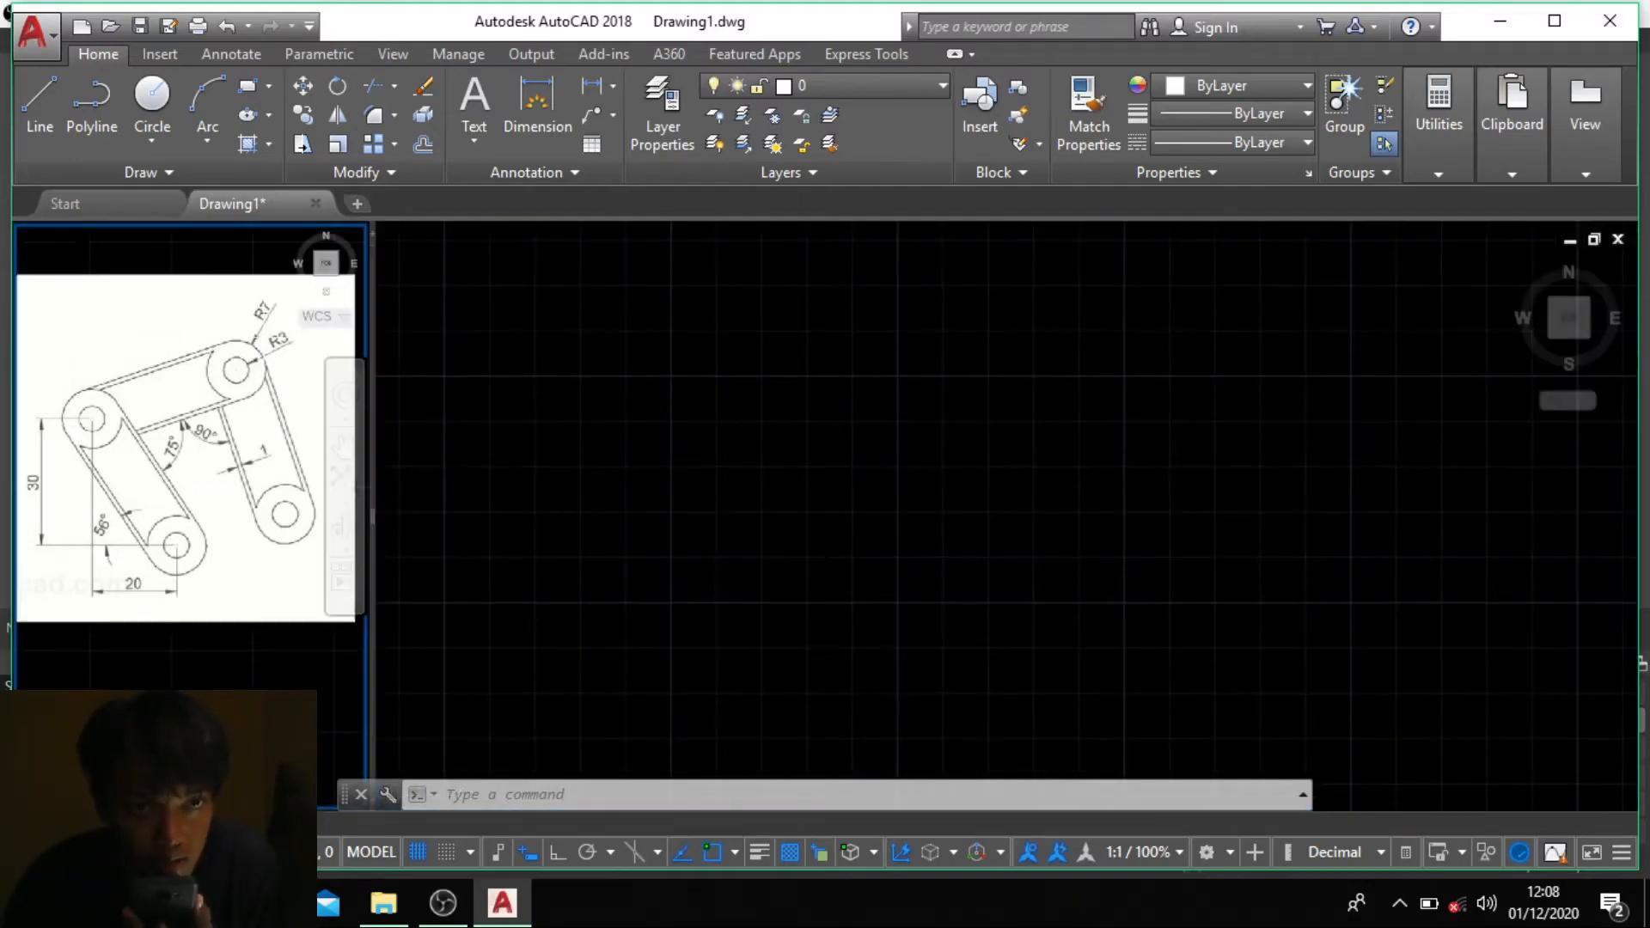
scroll(258, 370, up, 5)
scroll(260, 335, down, 4)
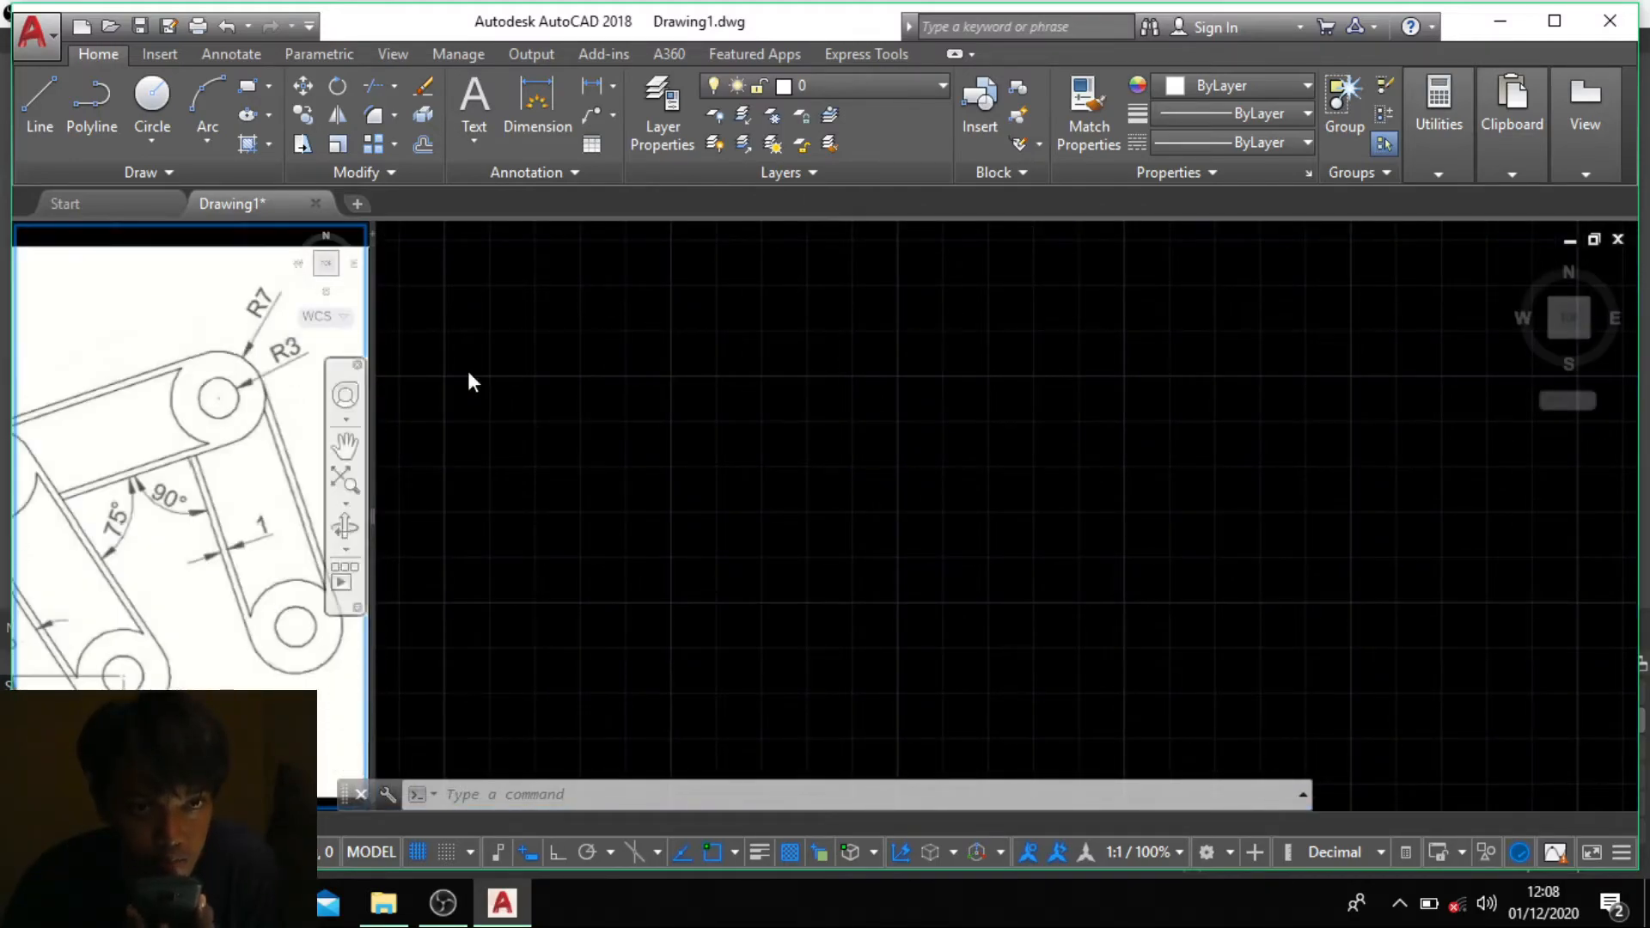
click(153, 99)
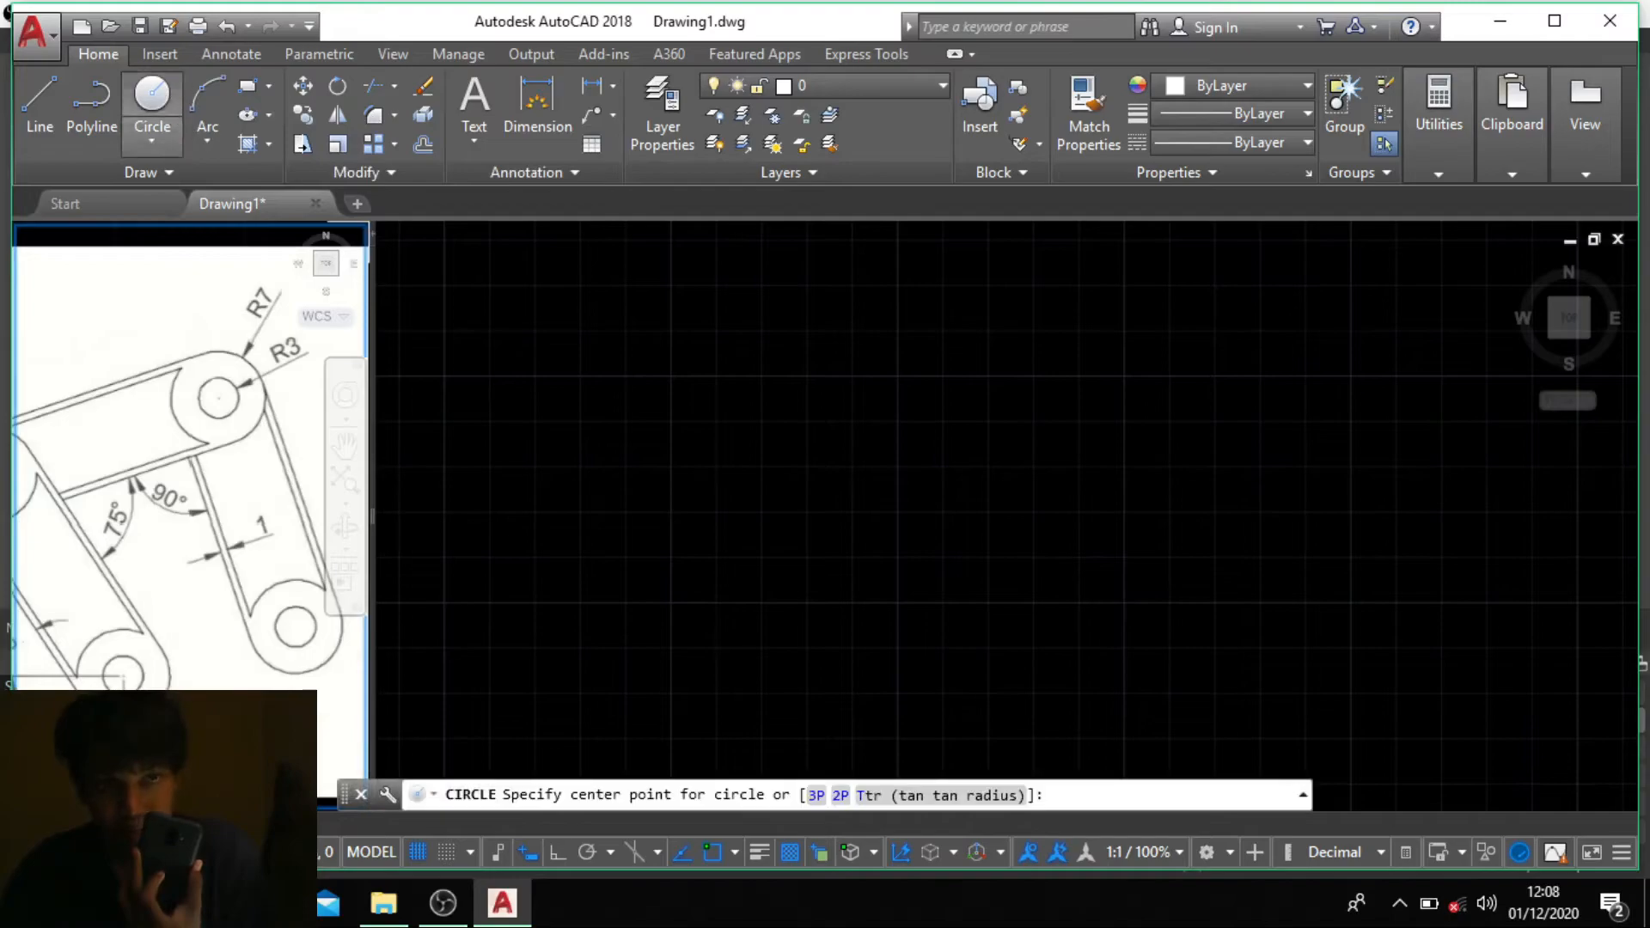
click(162, 91)
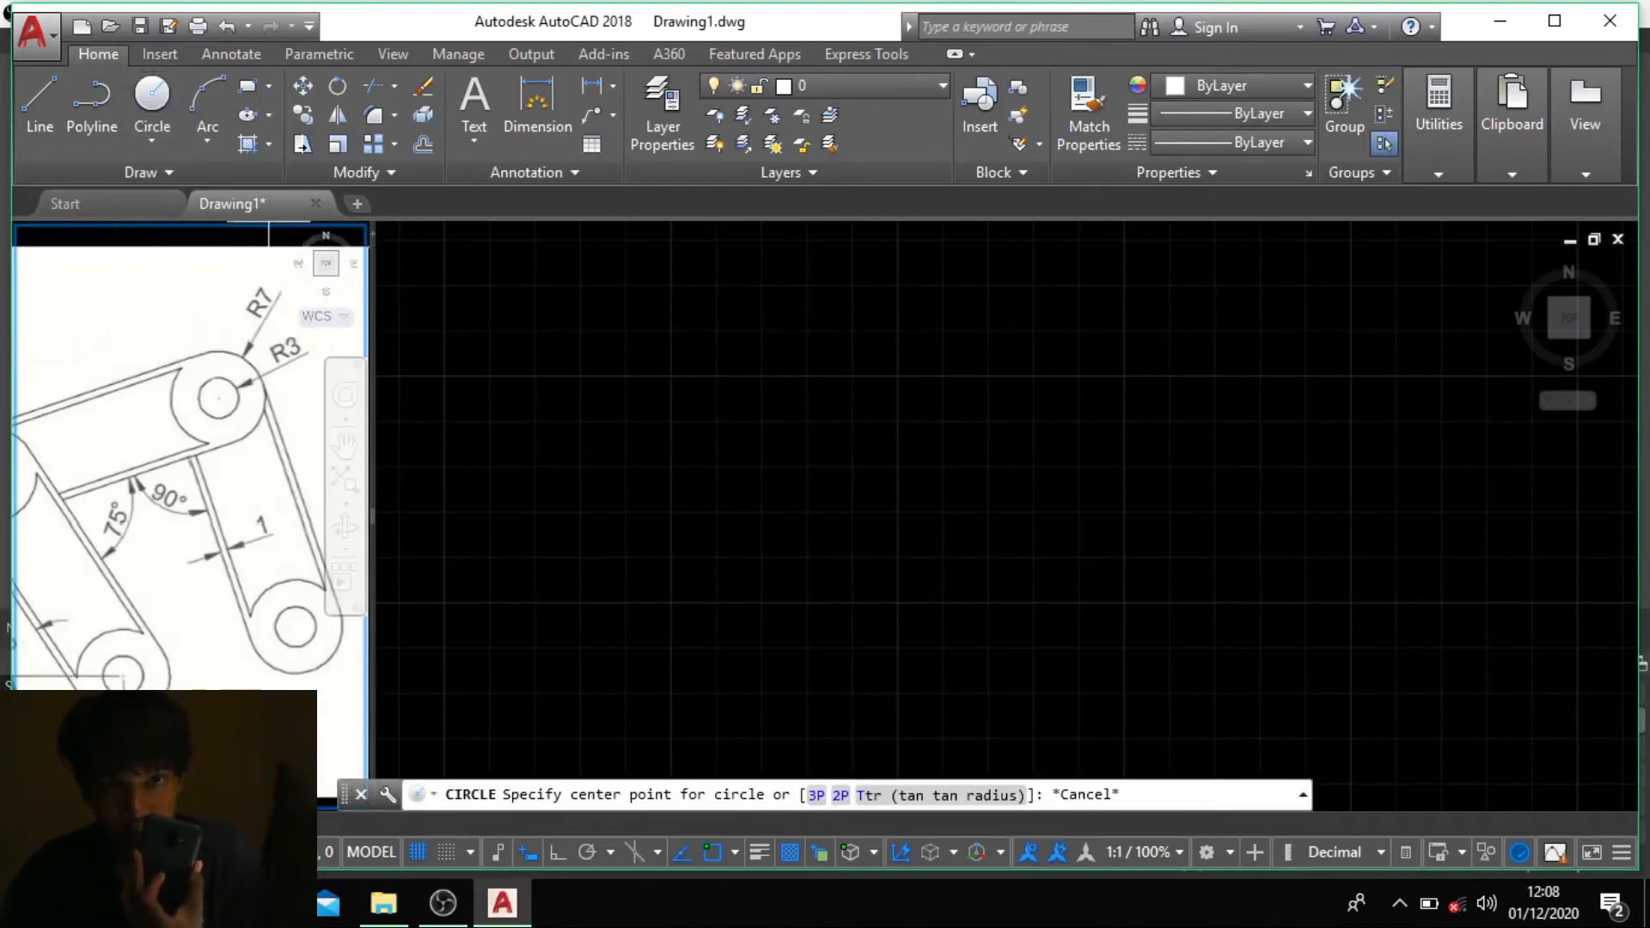
click(838, 627)
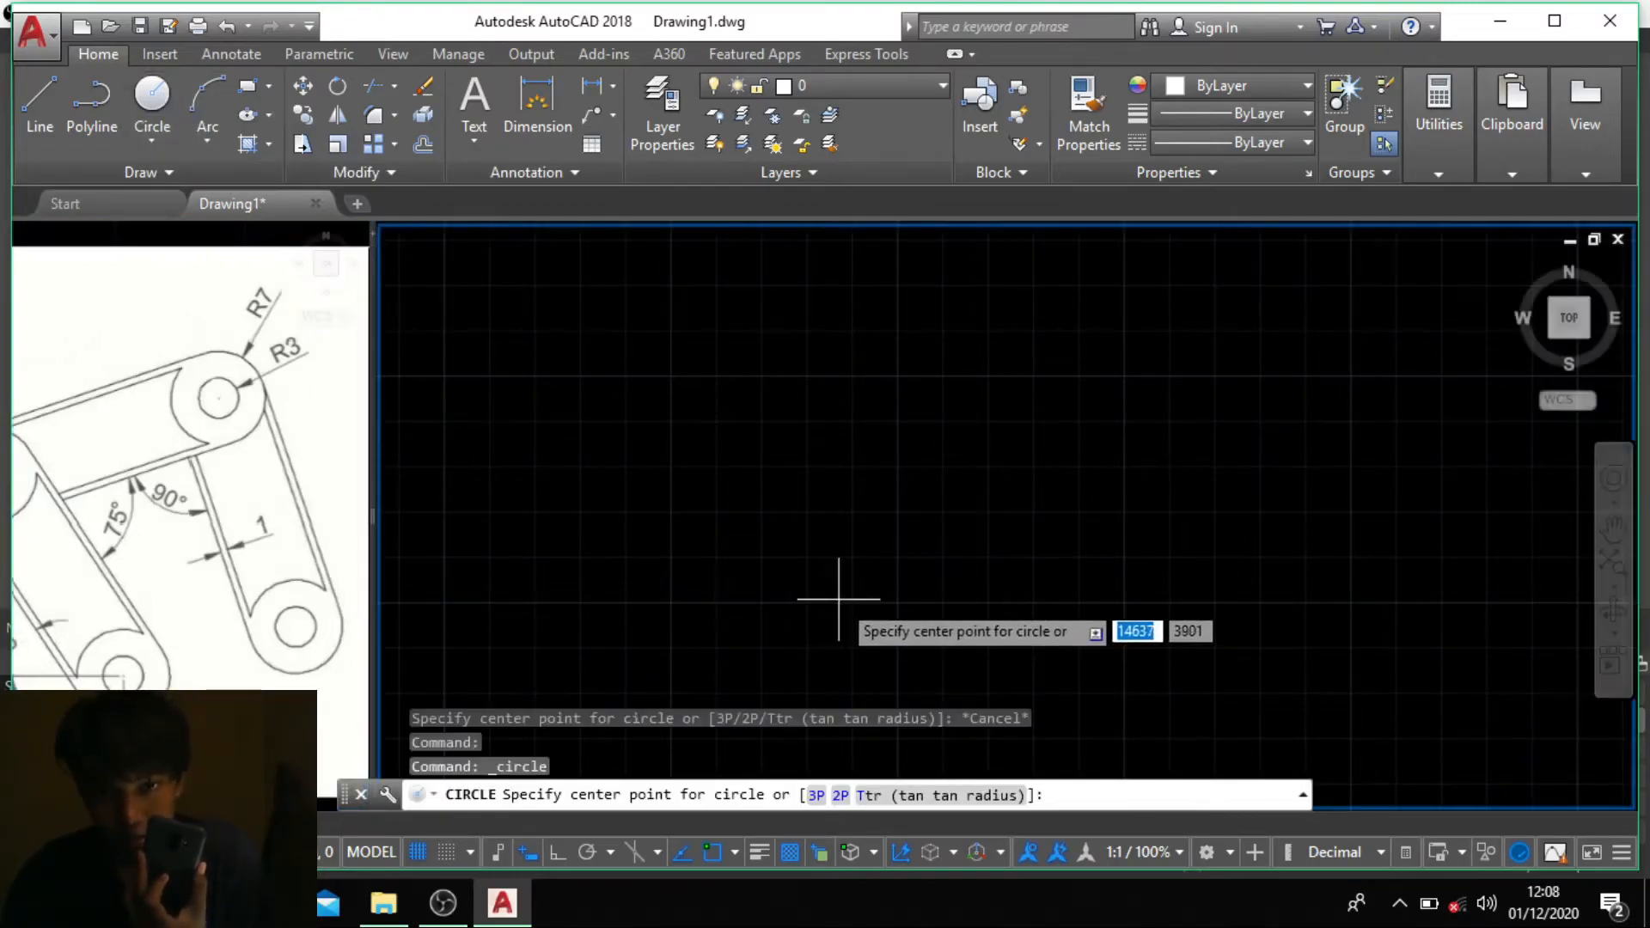
key(Escape)
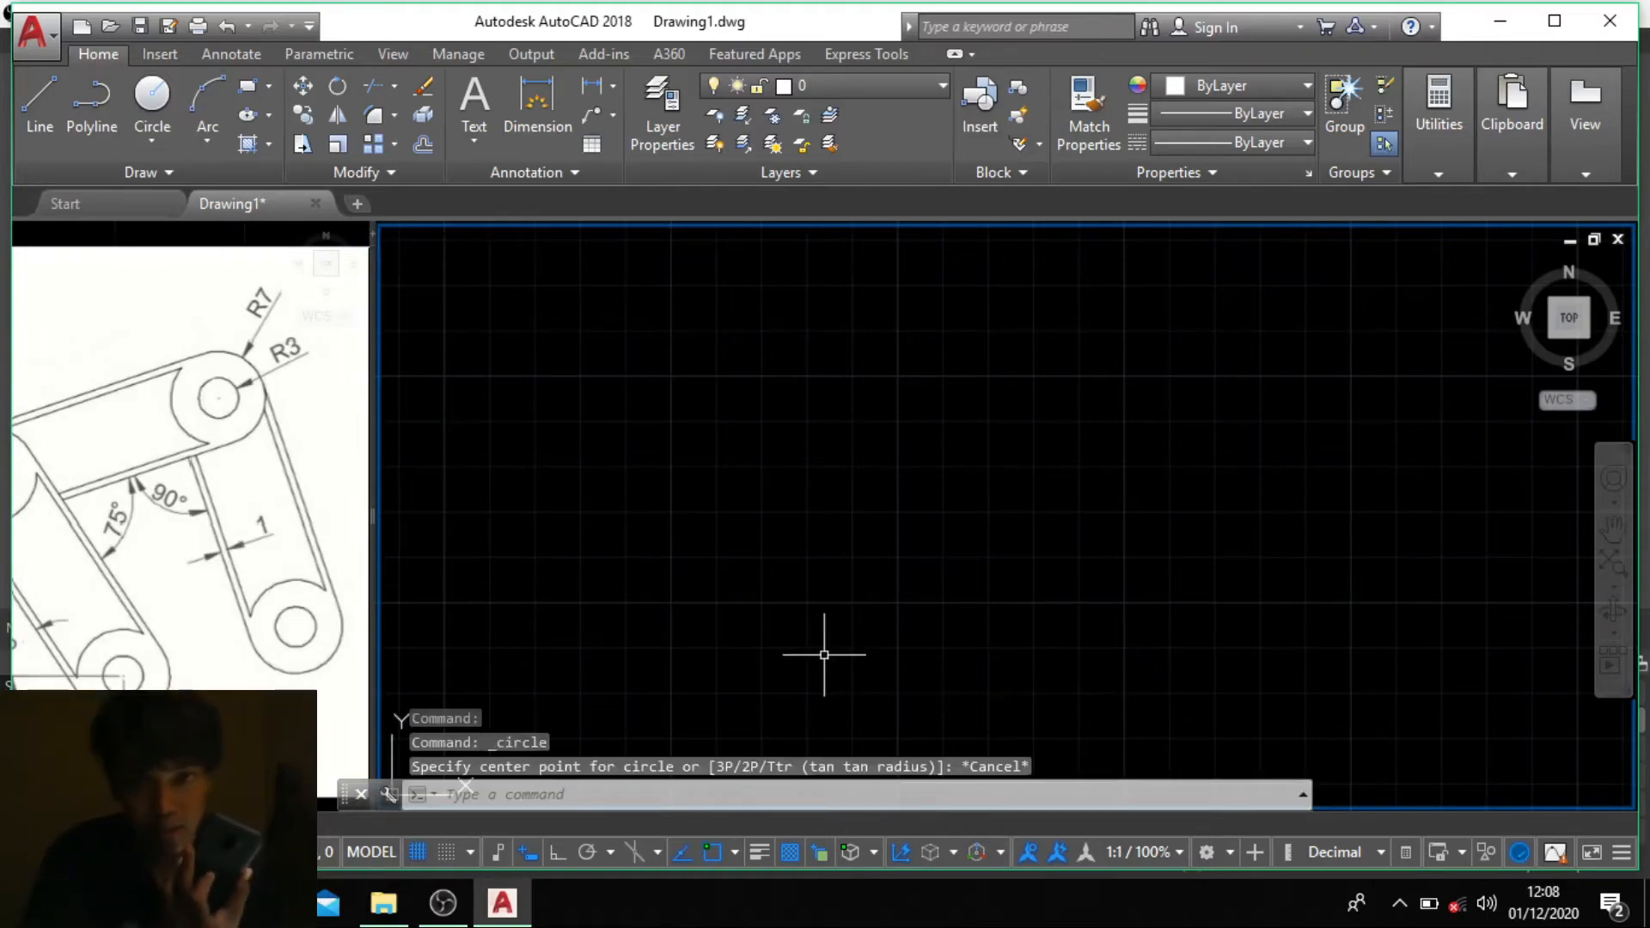
Step: Draw a circle with a radius of 3 in the empty space of the drawing viewport
text(c)
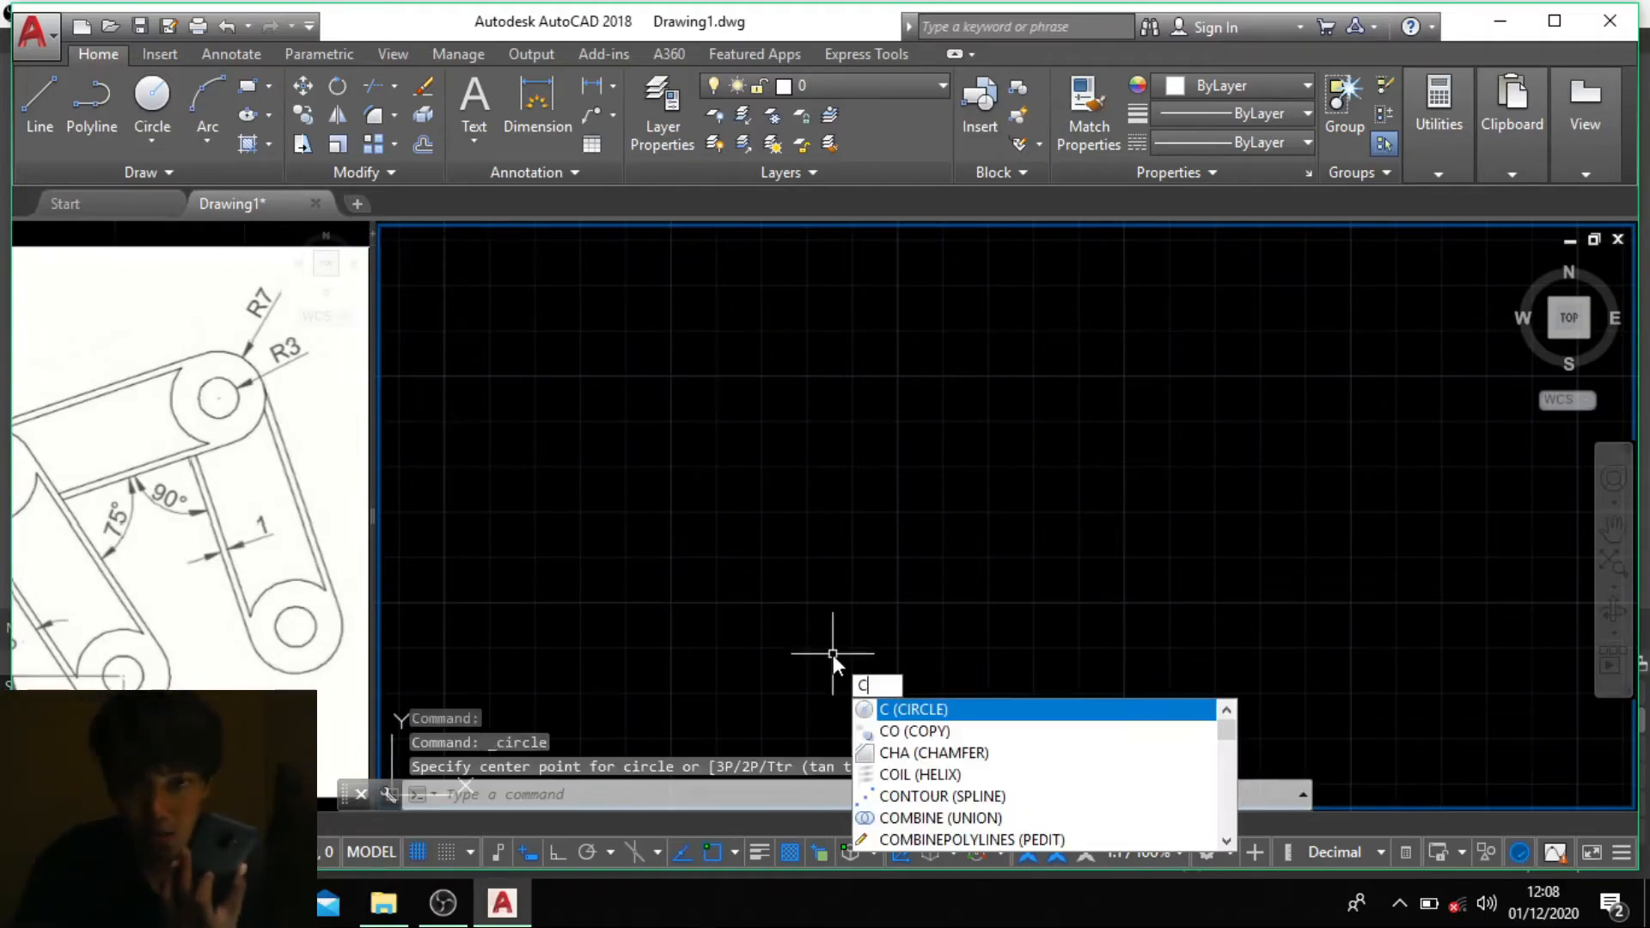
key(Return)
click(832, 653)
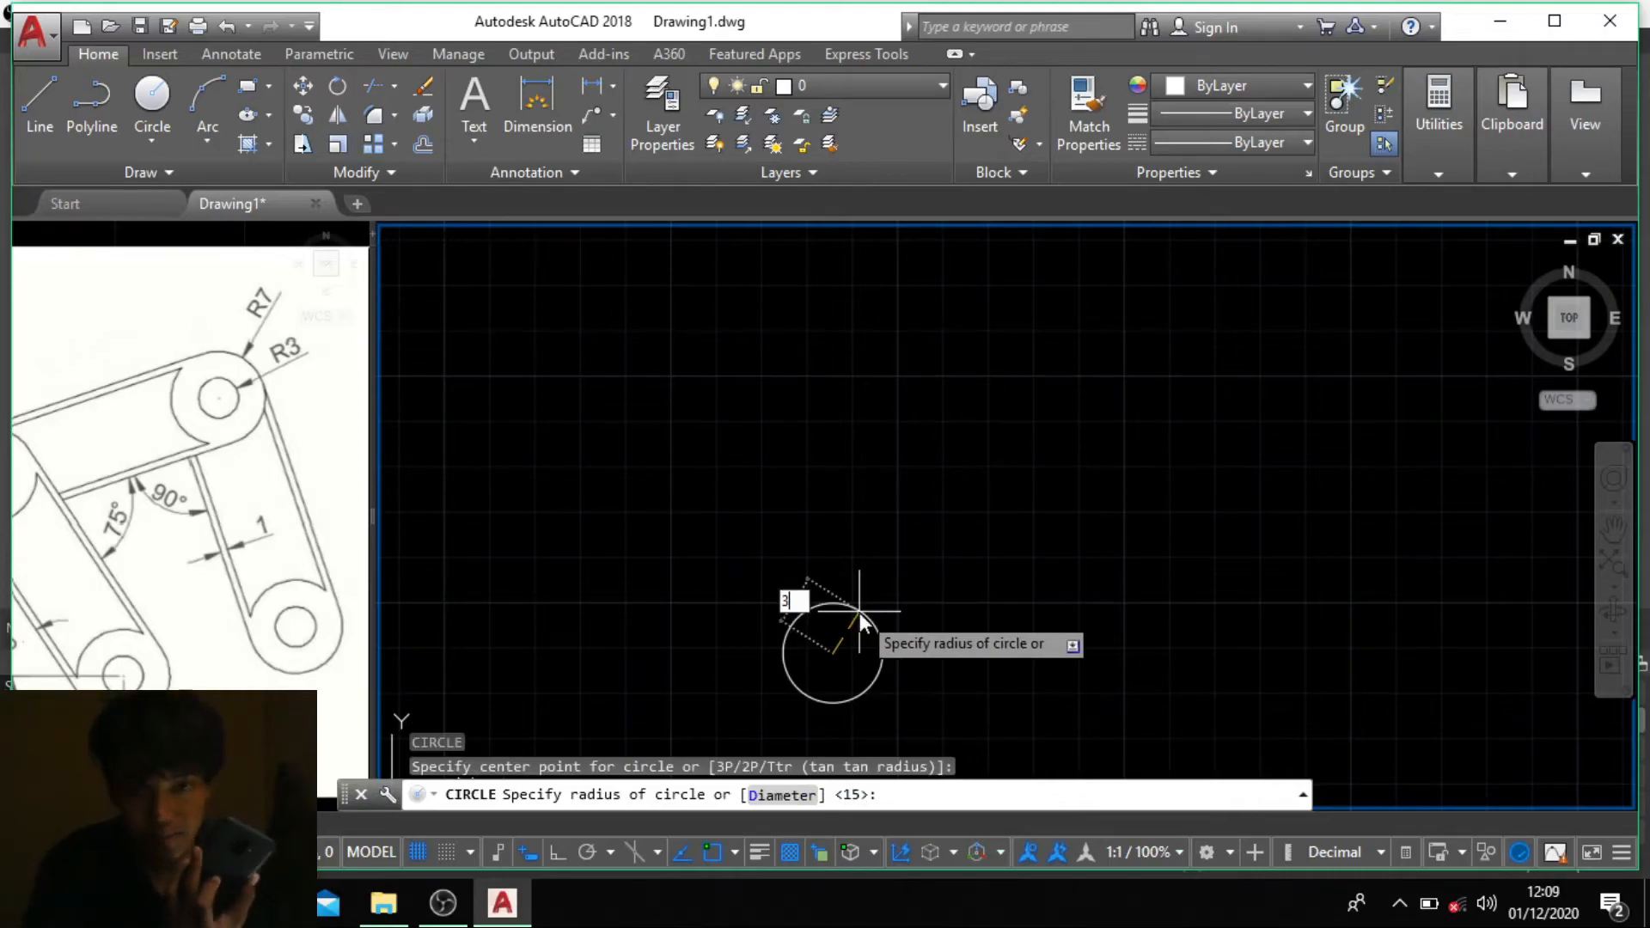
key(Return)
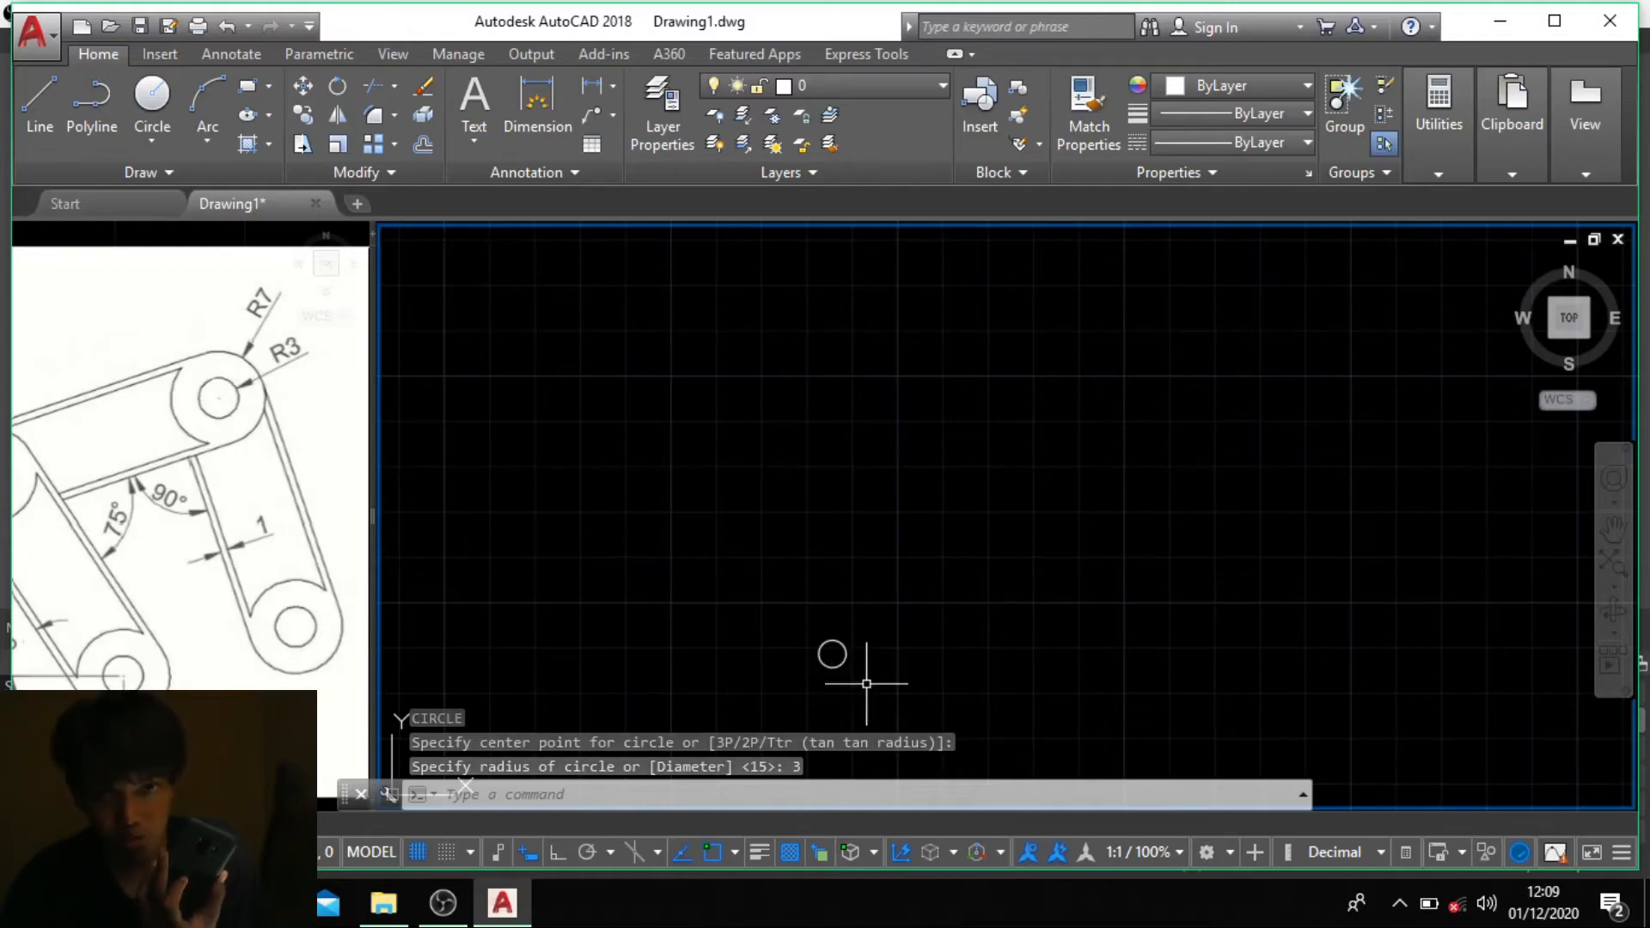
Step: Draw a concentric circle with a radius of 7 around the centre of the 3-radius circle
key(Return)
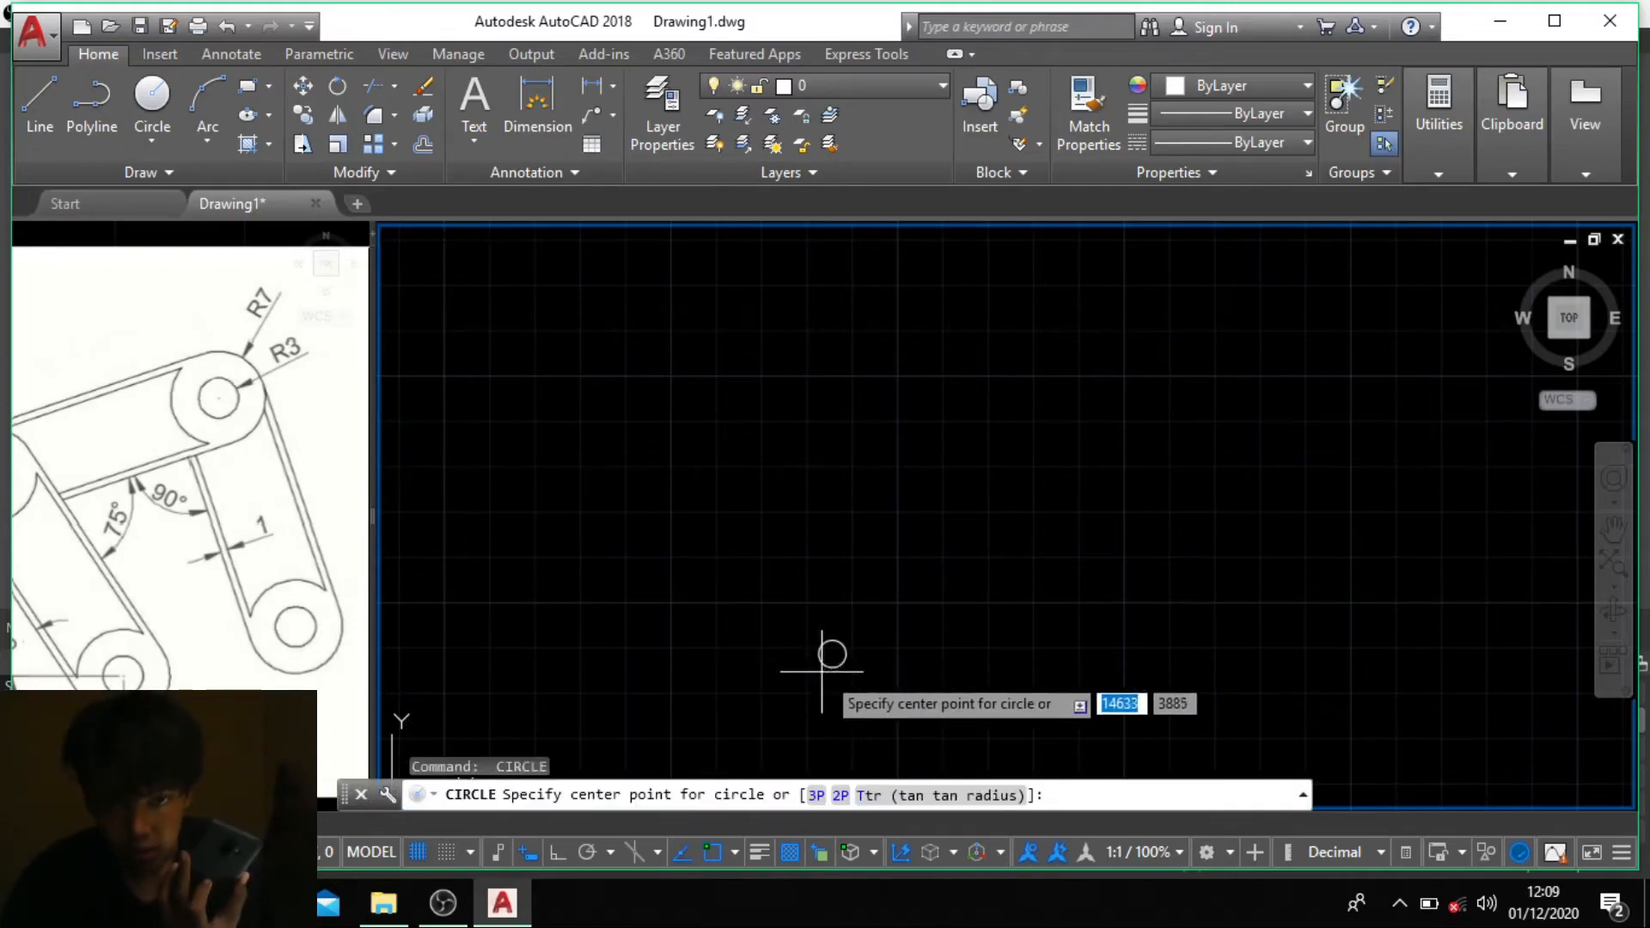
scroll(833, 653, up, 4)
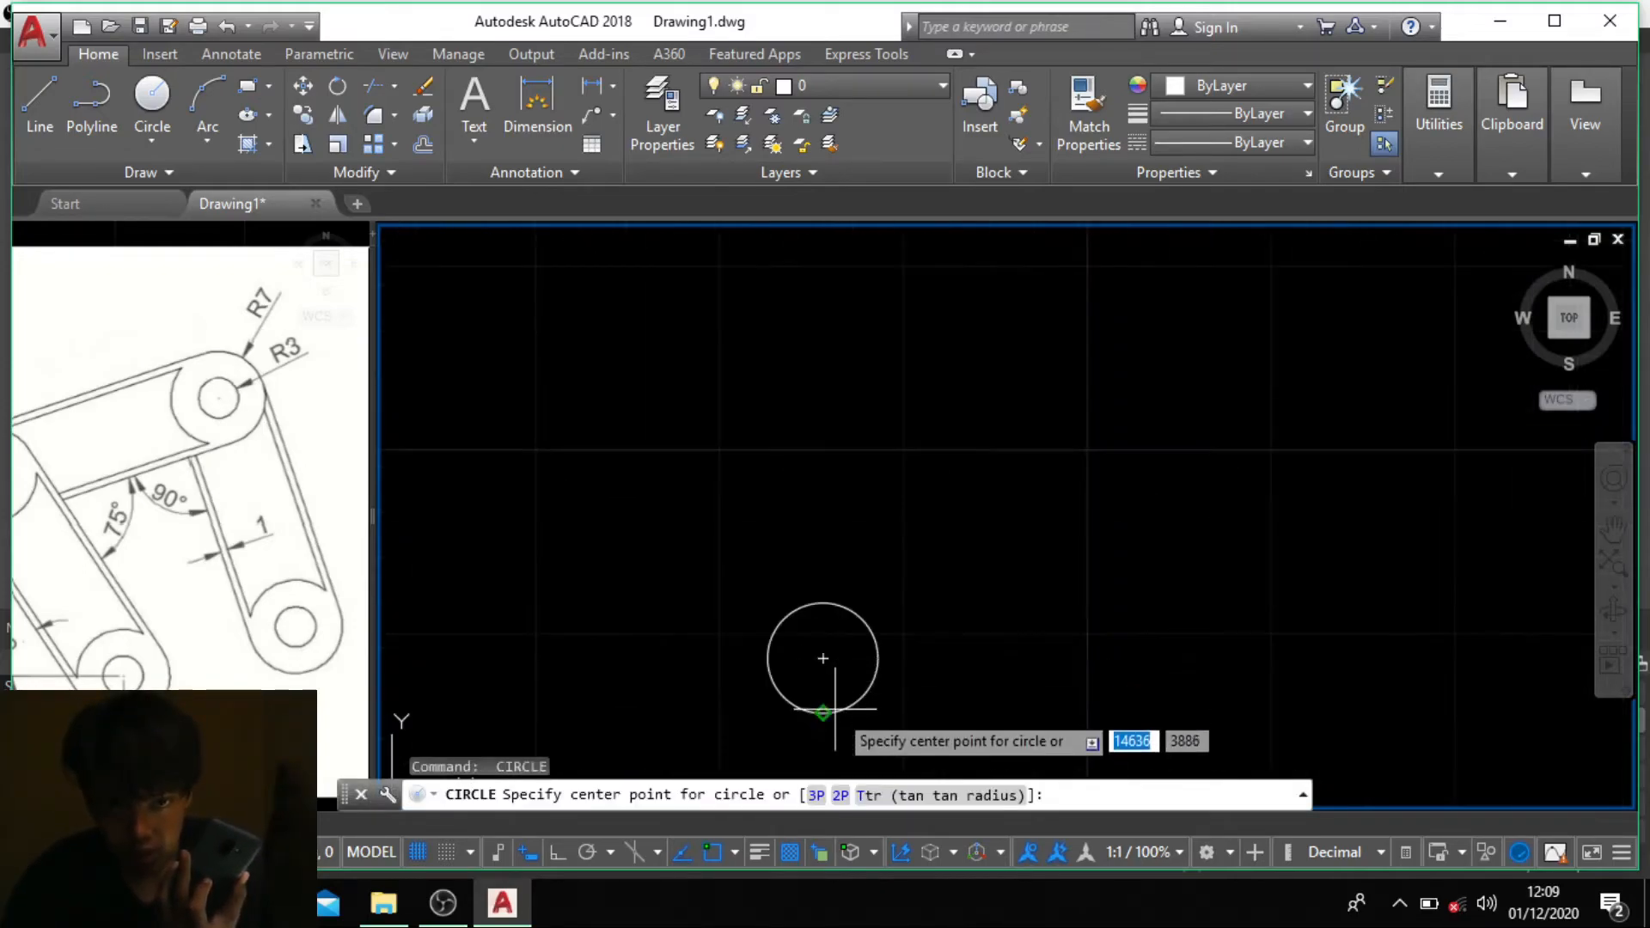
click(824, 659)
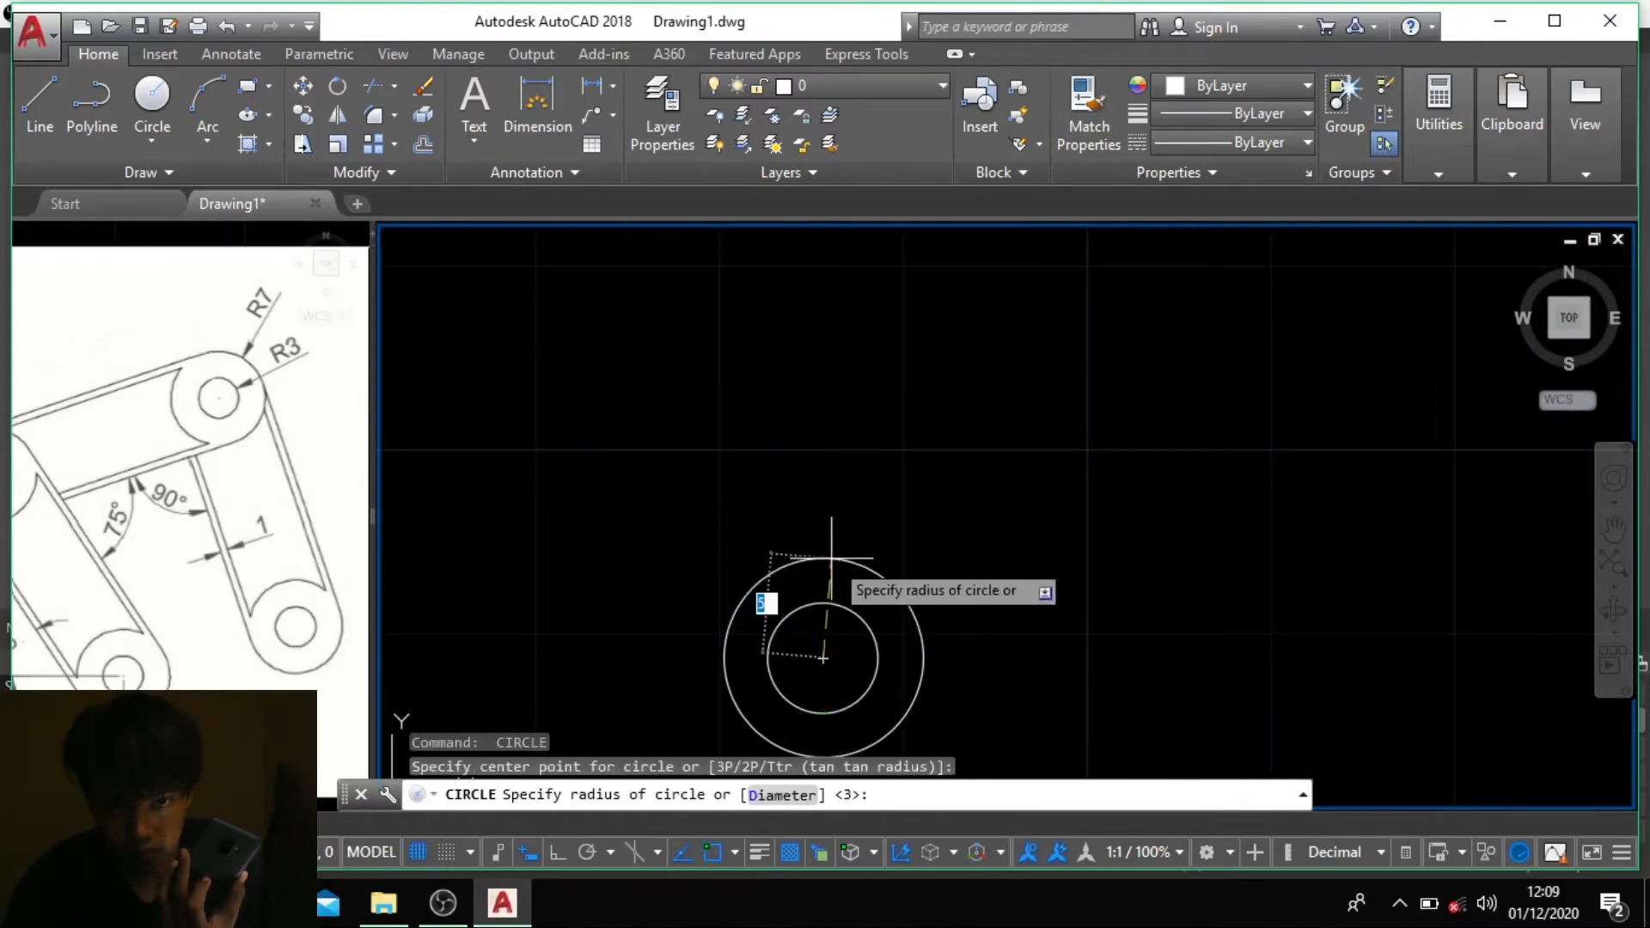
text(7)
key(Return)
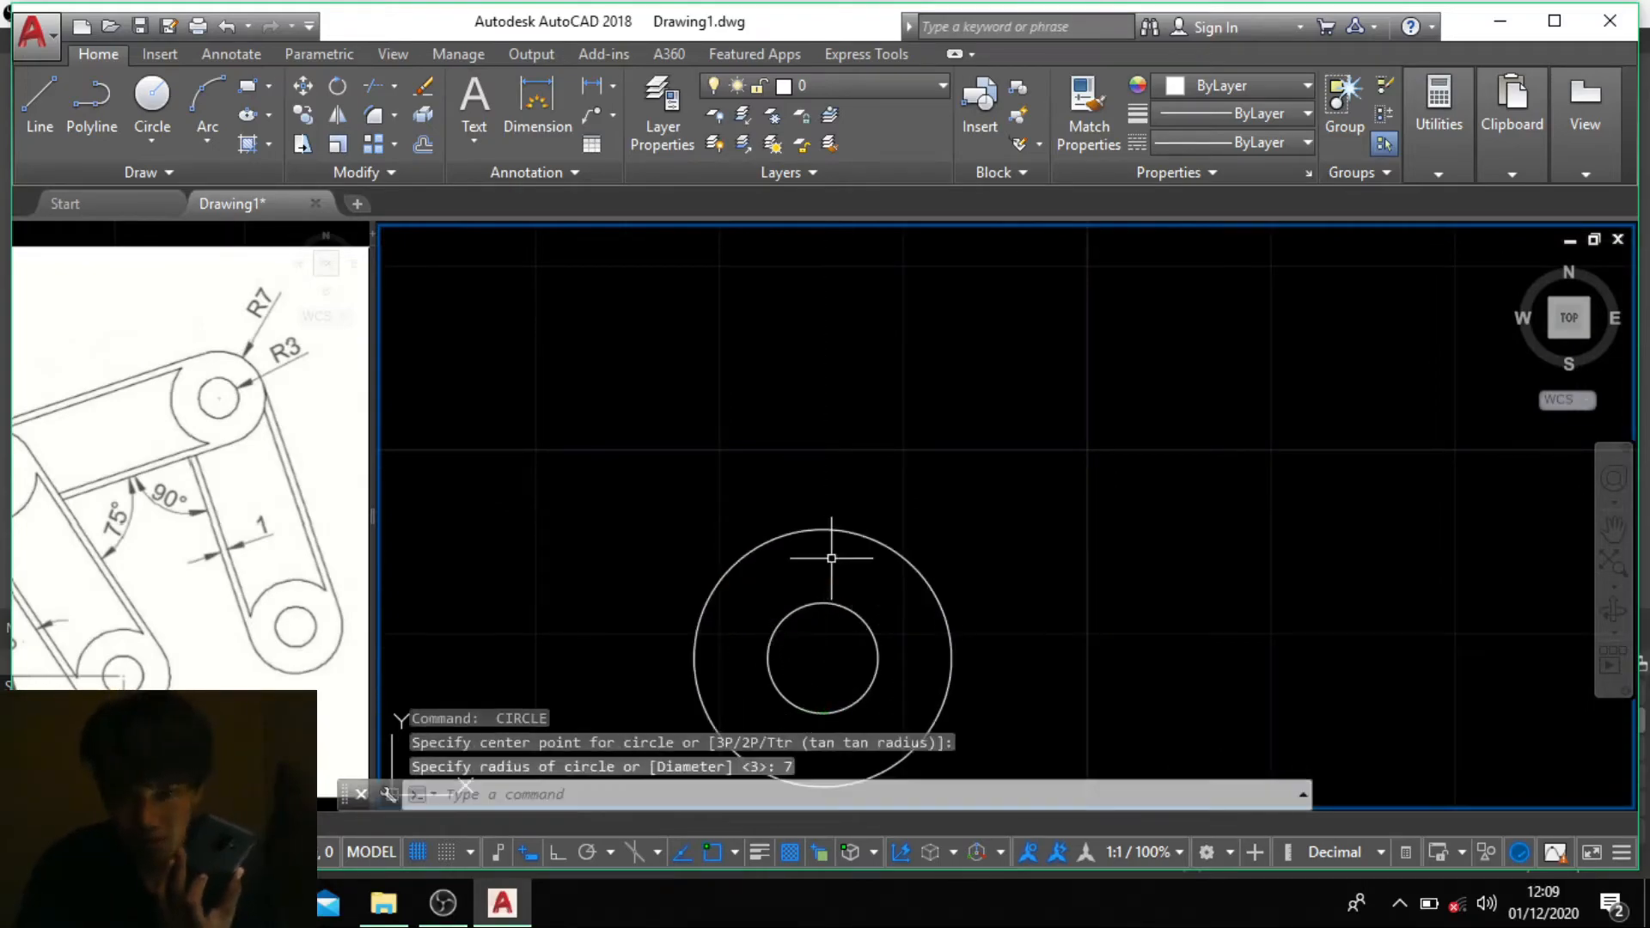
scroll(834, 550, down, 4)
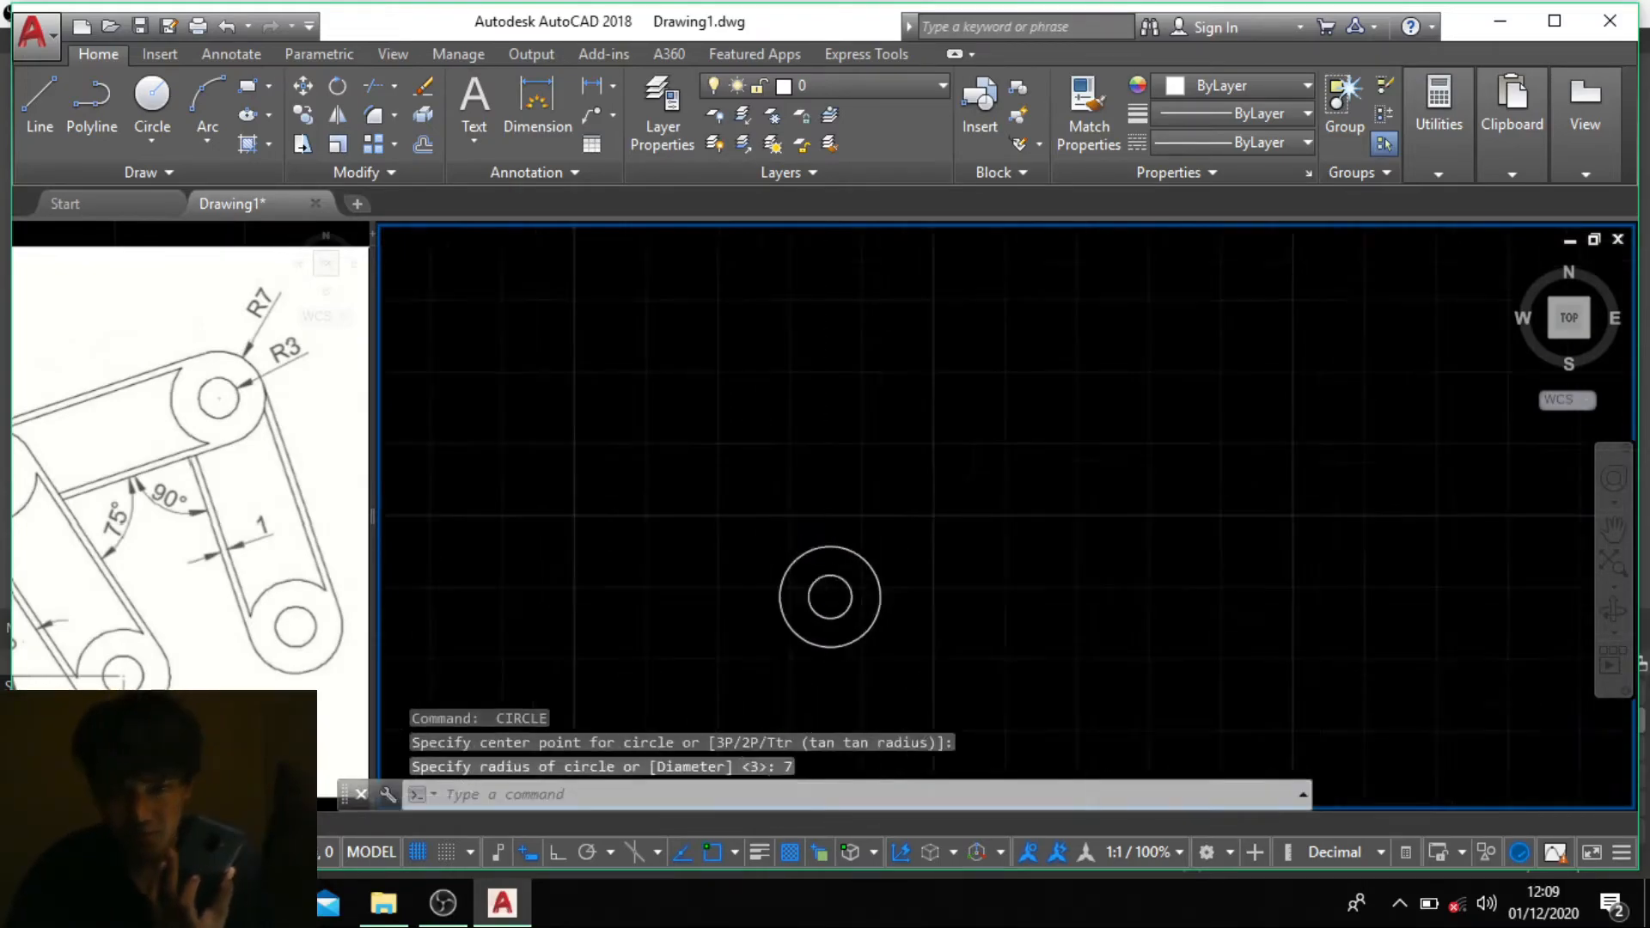
Step: Examine the left arm and its joints in the linkage reference image
click(148, 526)
scroll(148, 528, down, 2)
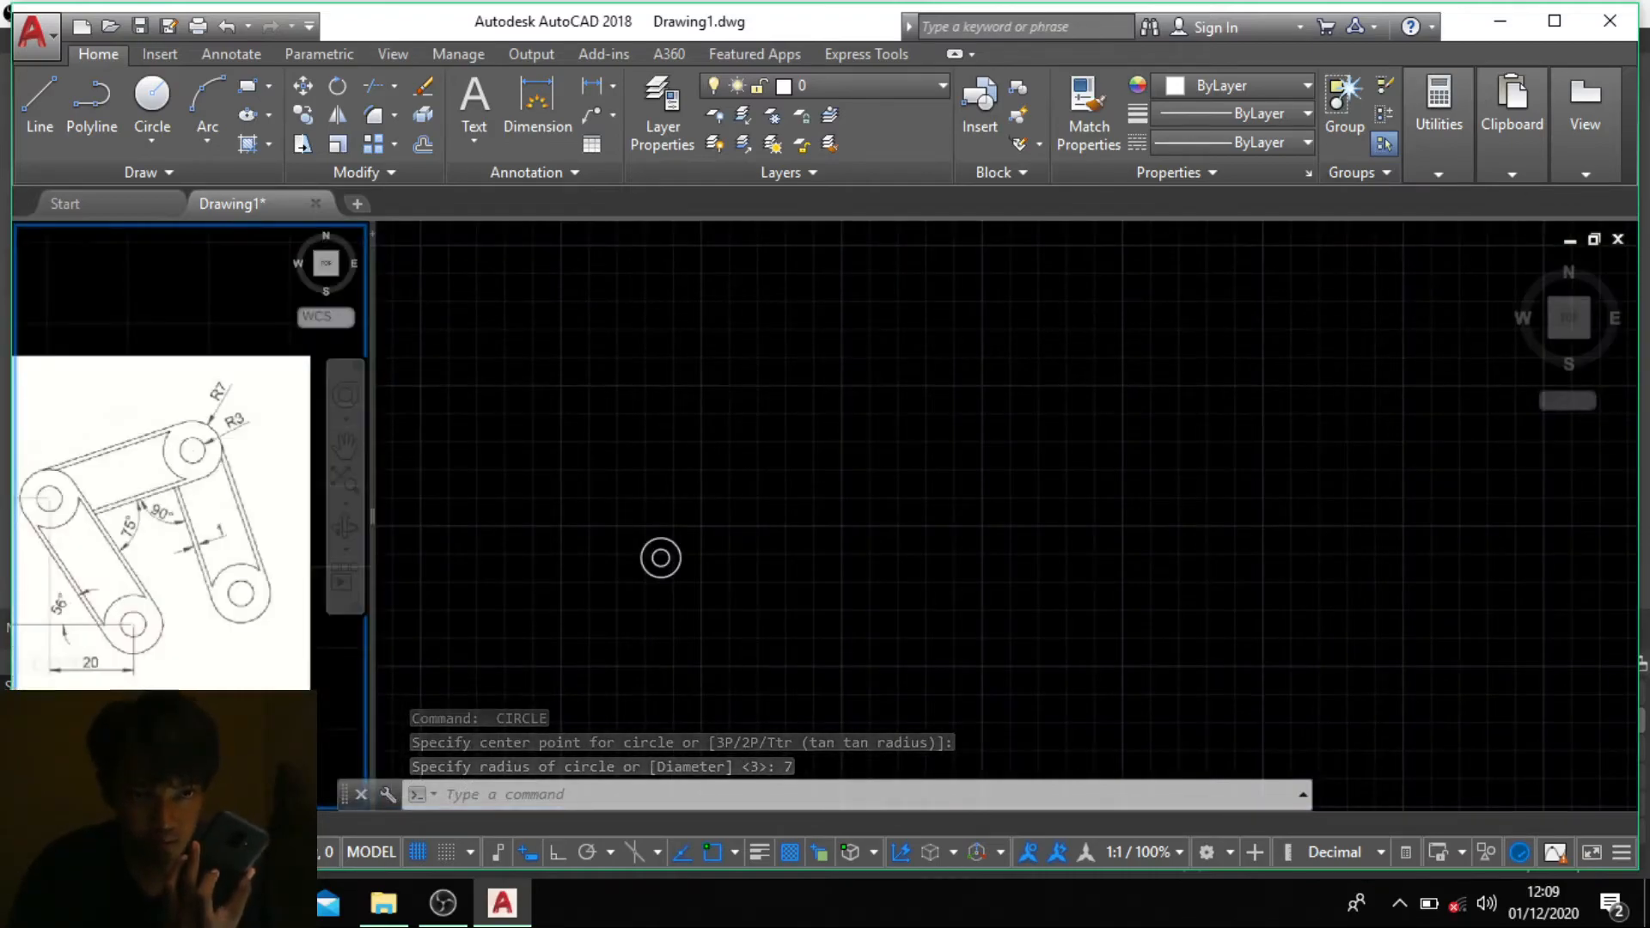
scroll(140, 604, down, 1)
scroll(120, 574, up, 3)
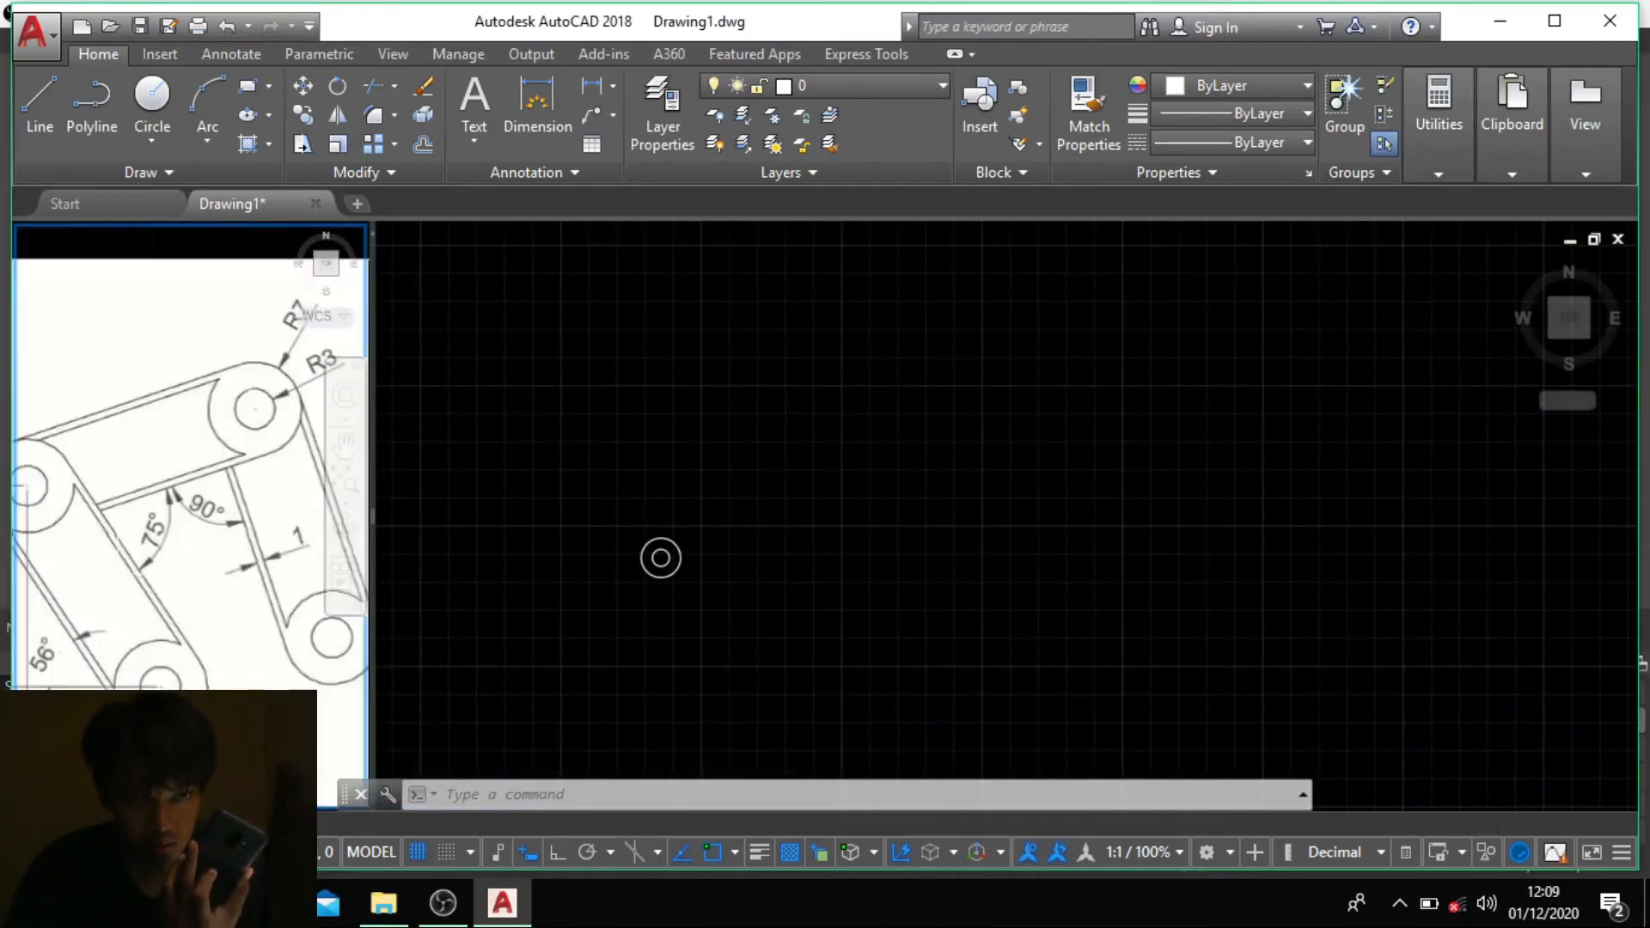
middle_drag(176, 573, 250, 558)
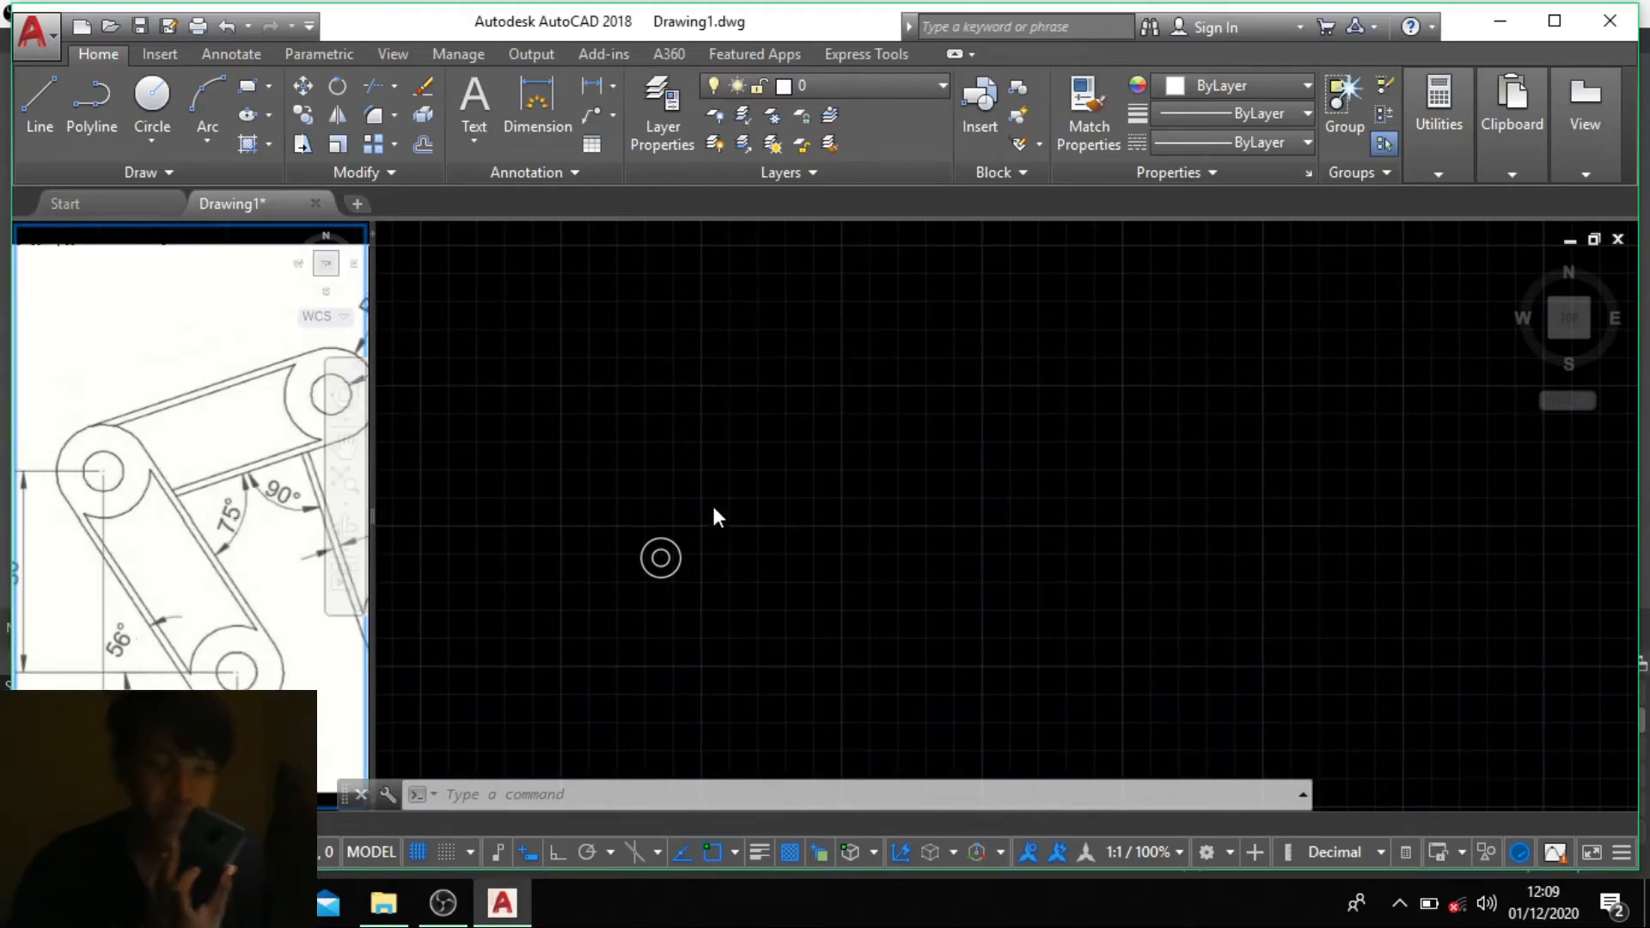
text(c)
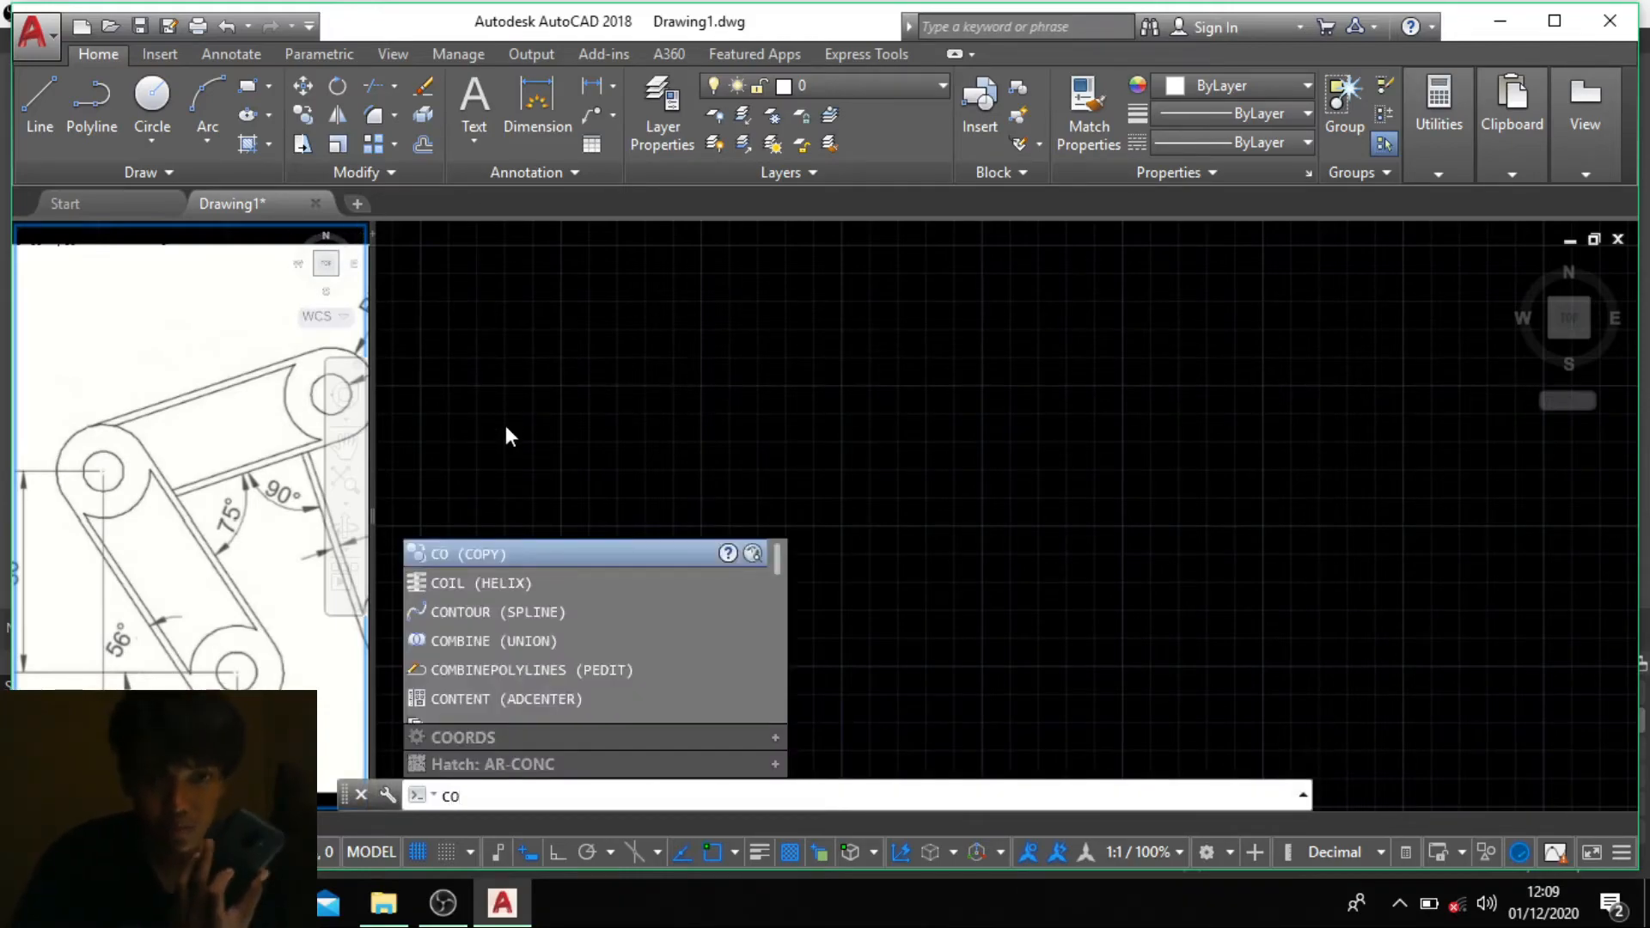
click(505, 426)
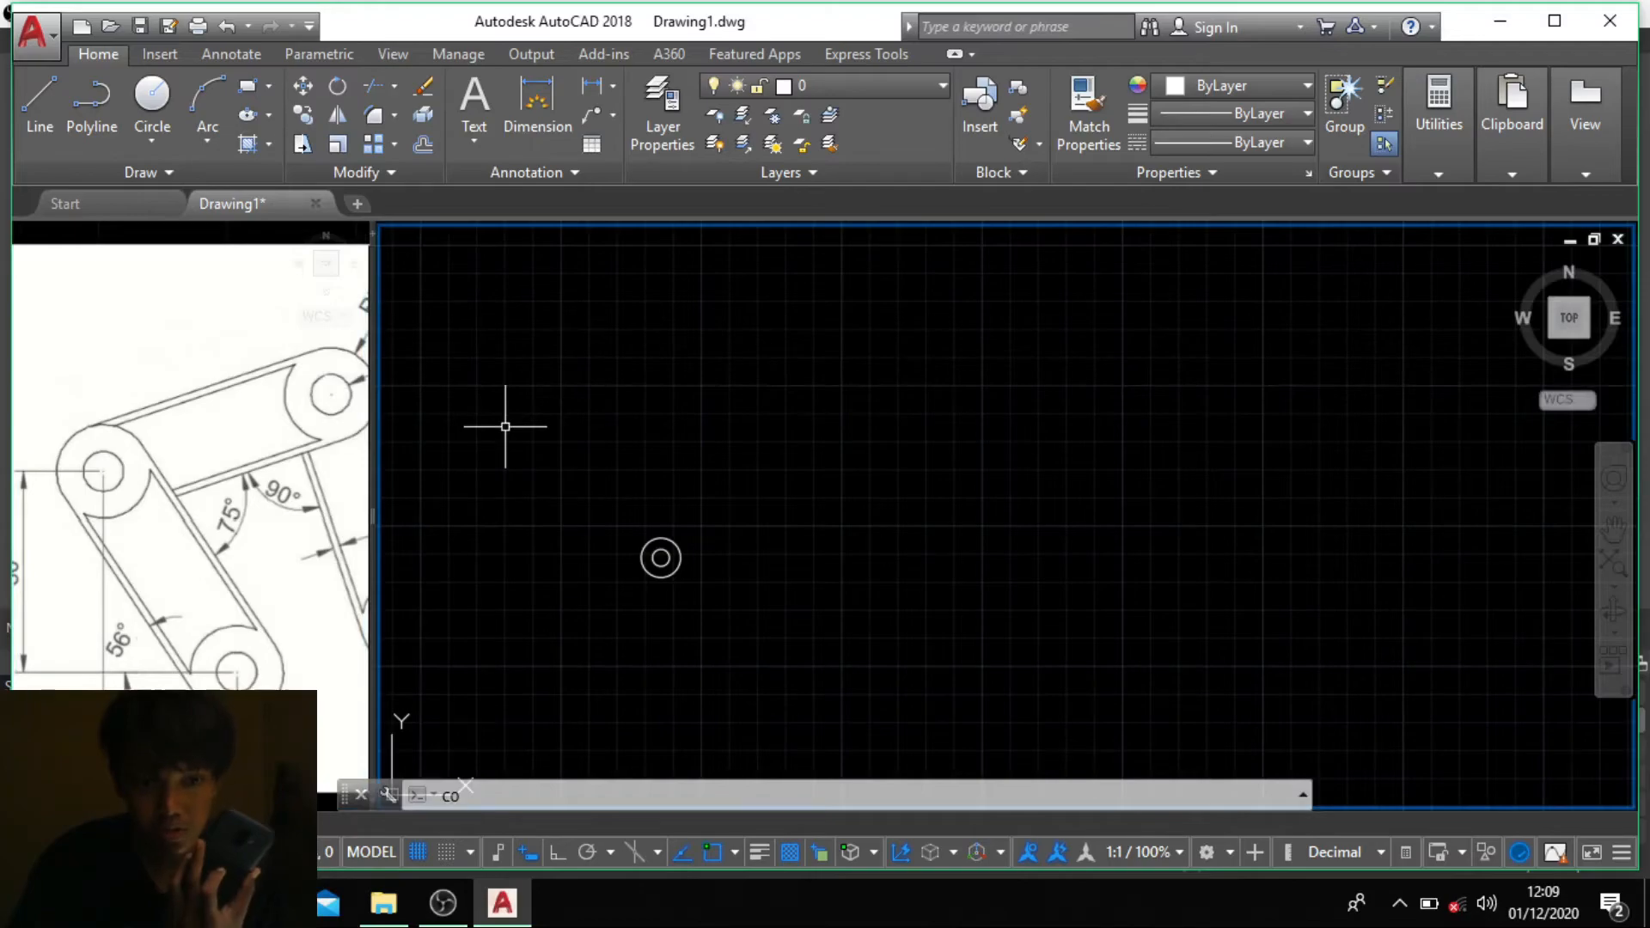
click(505, 426)
text(co)
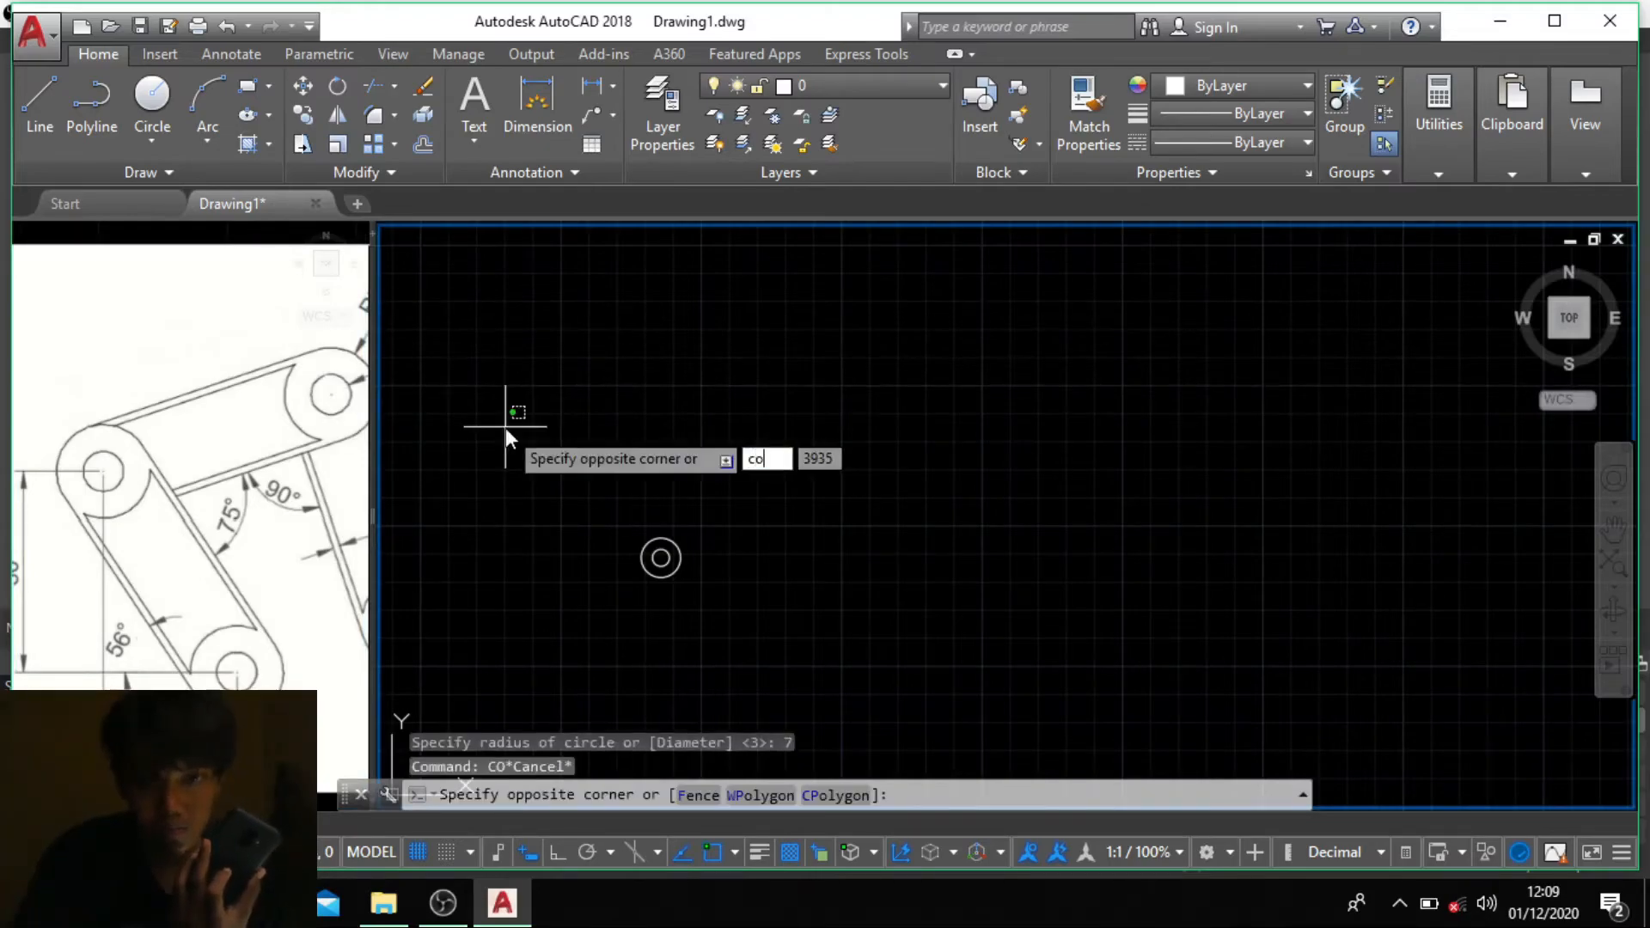
key(Escape)
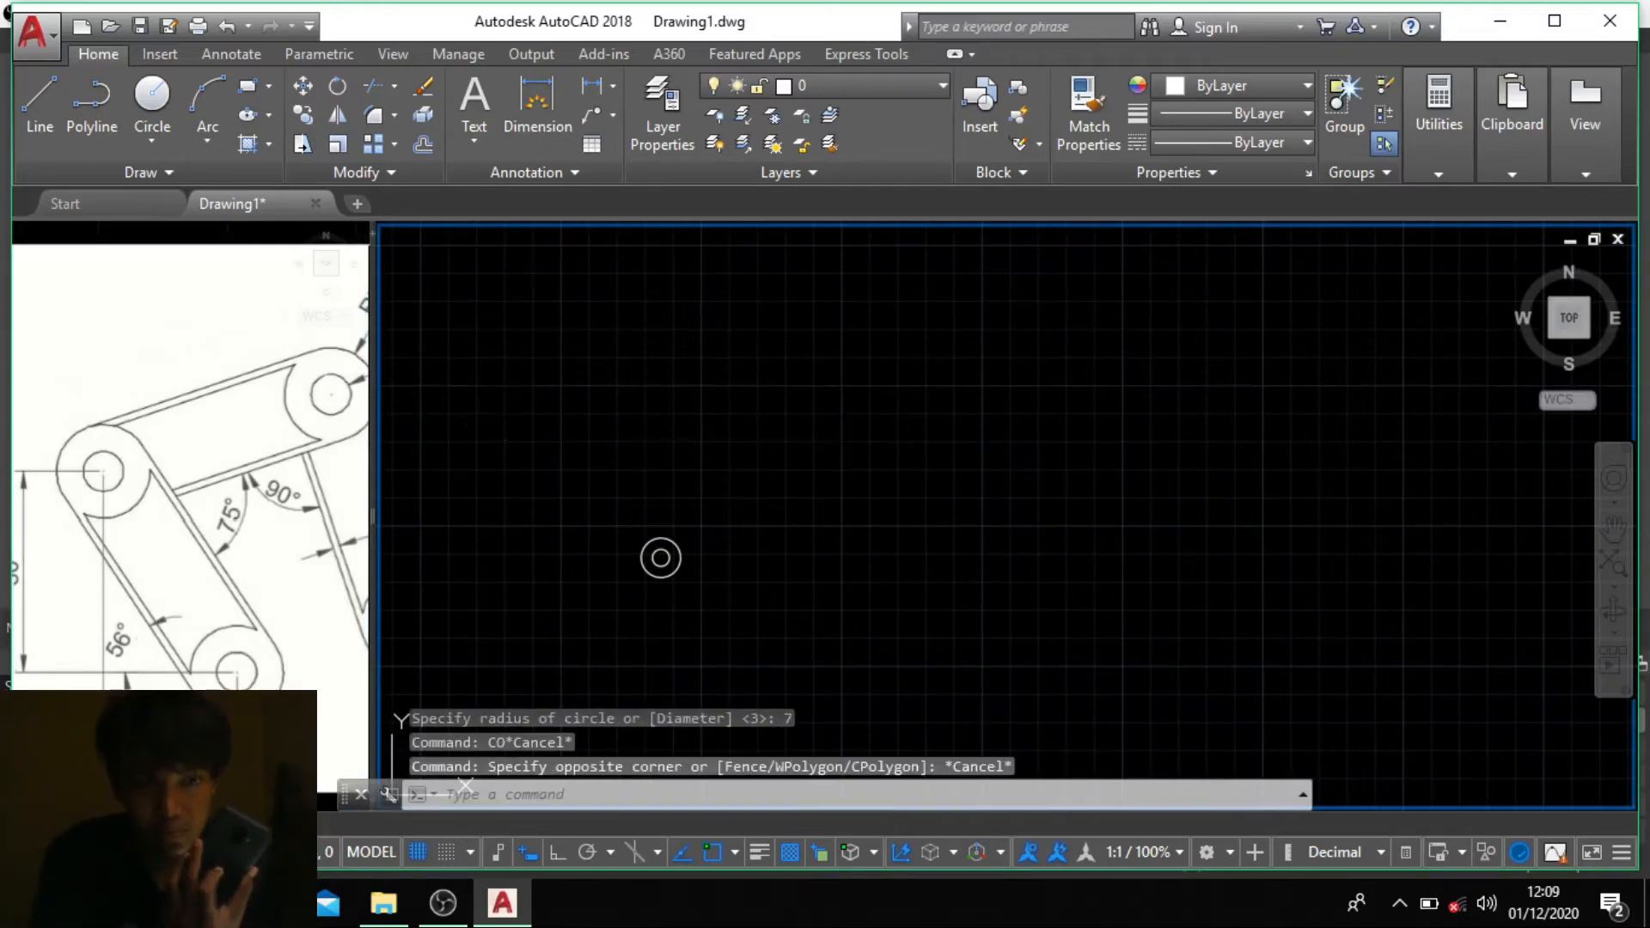
Step: Copy both concentric circles from their common centre 20 units horizontally to the left, with Ortho on
text(ct o)
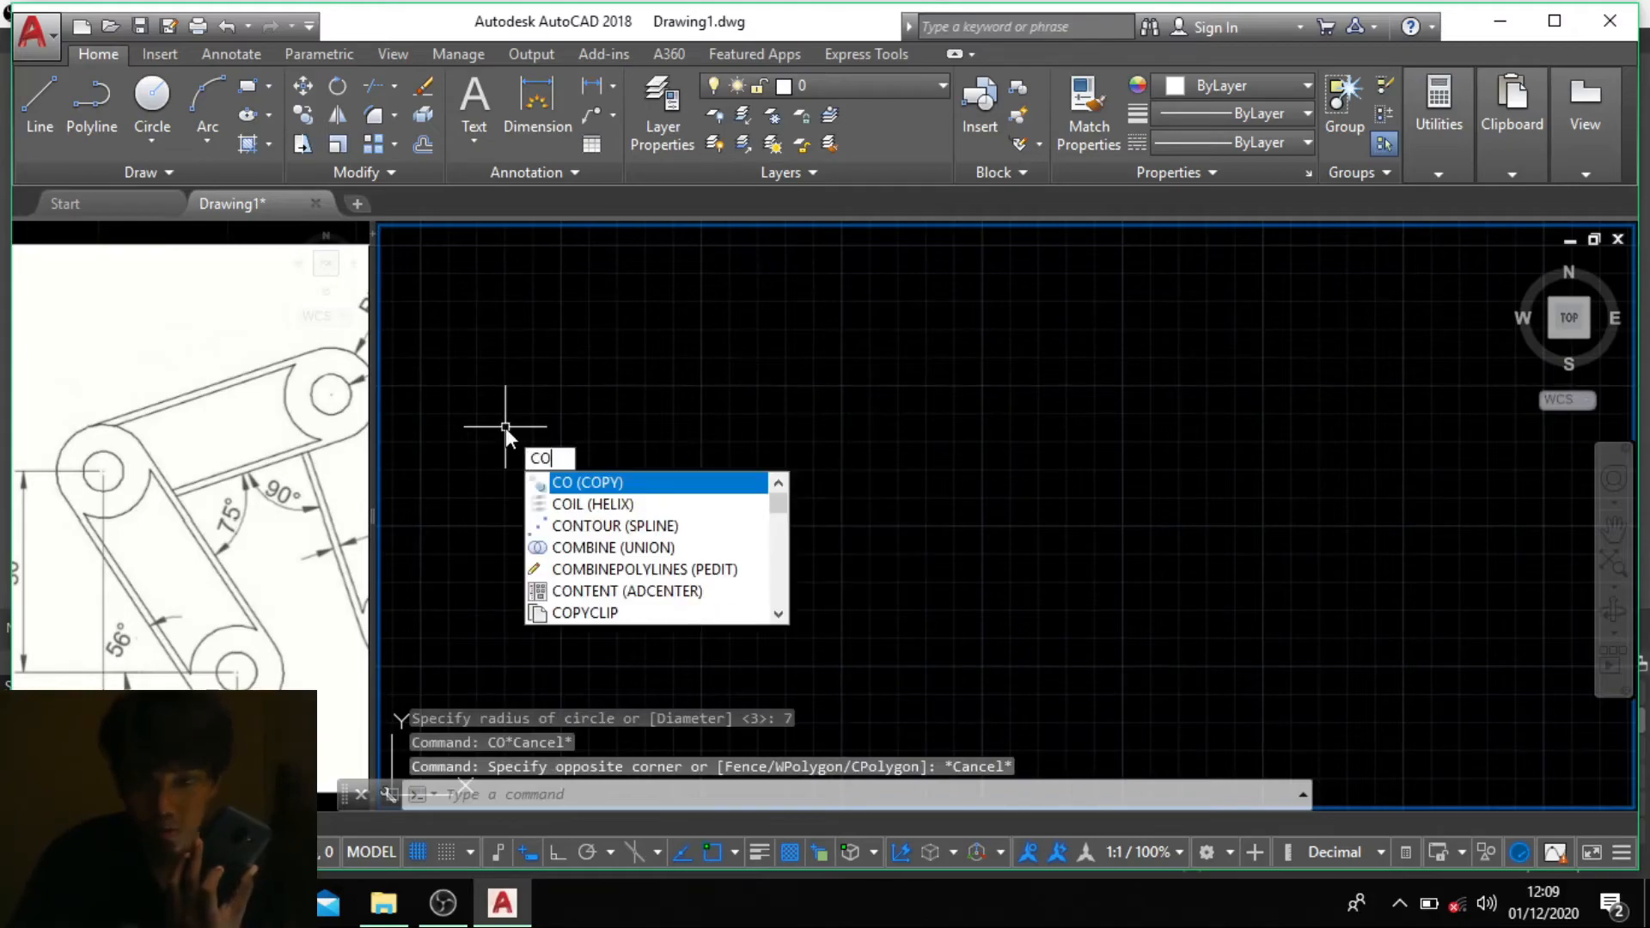
key(Return)
click(691, 611)
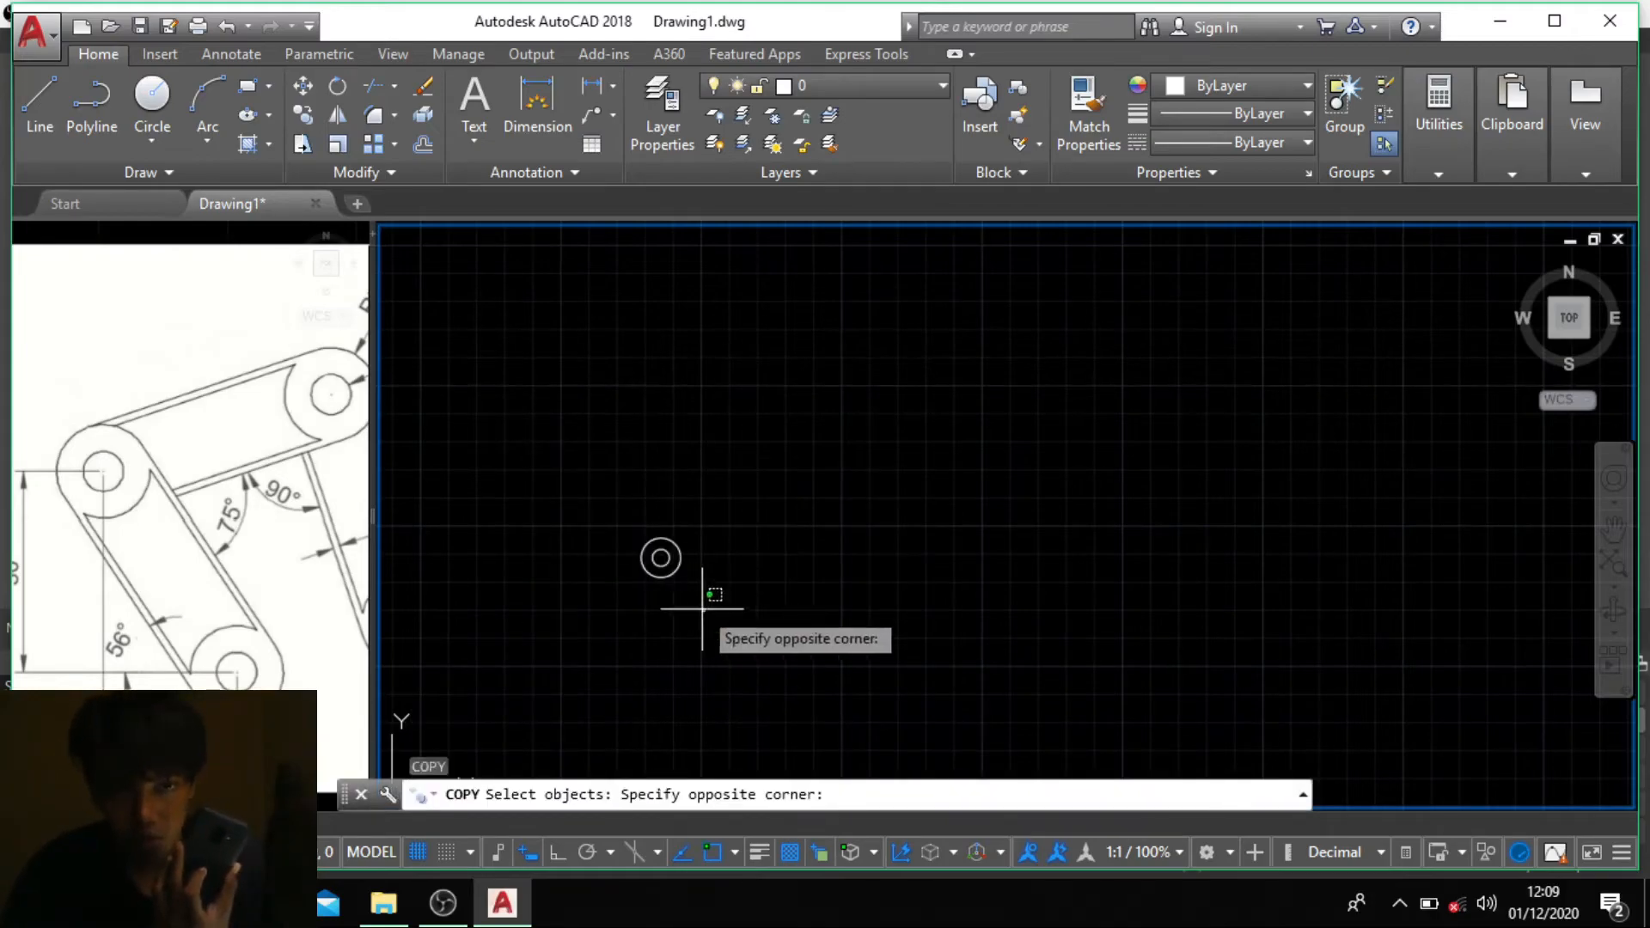
click(616, 518)
key(Return)
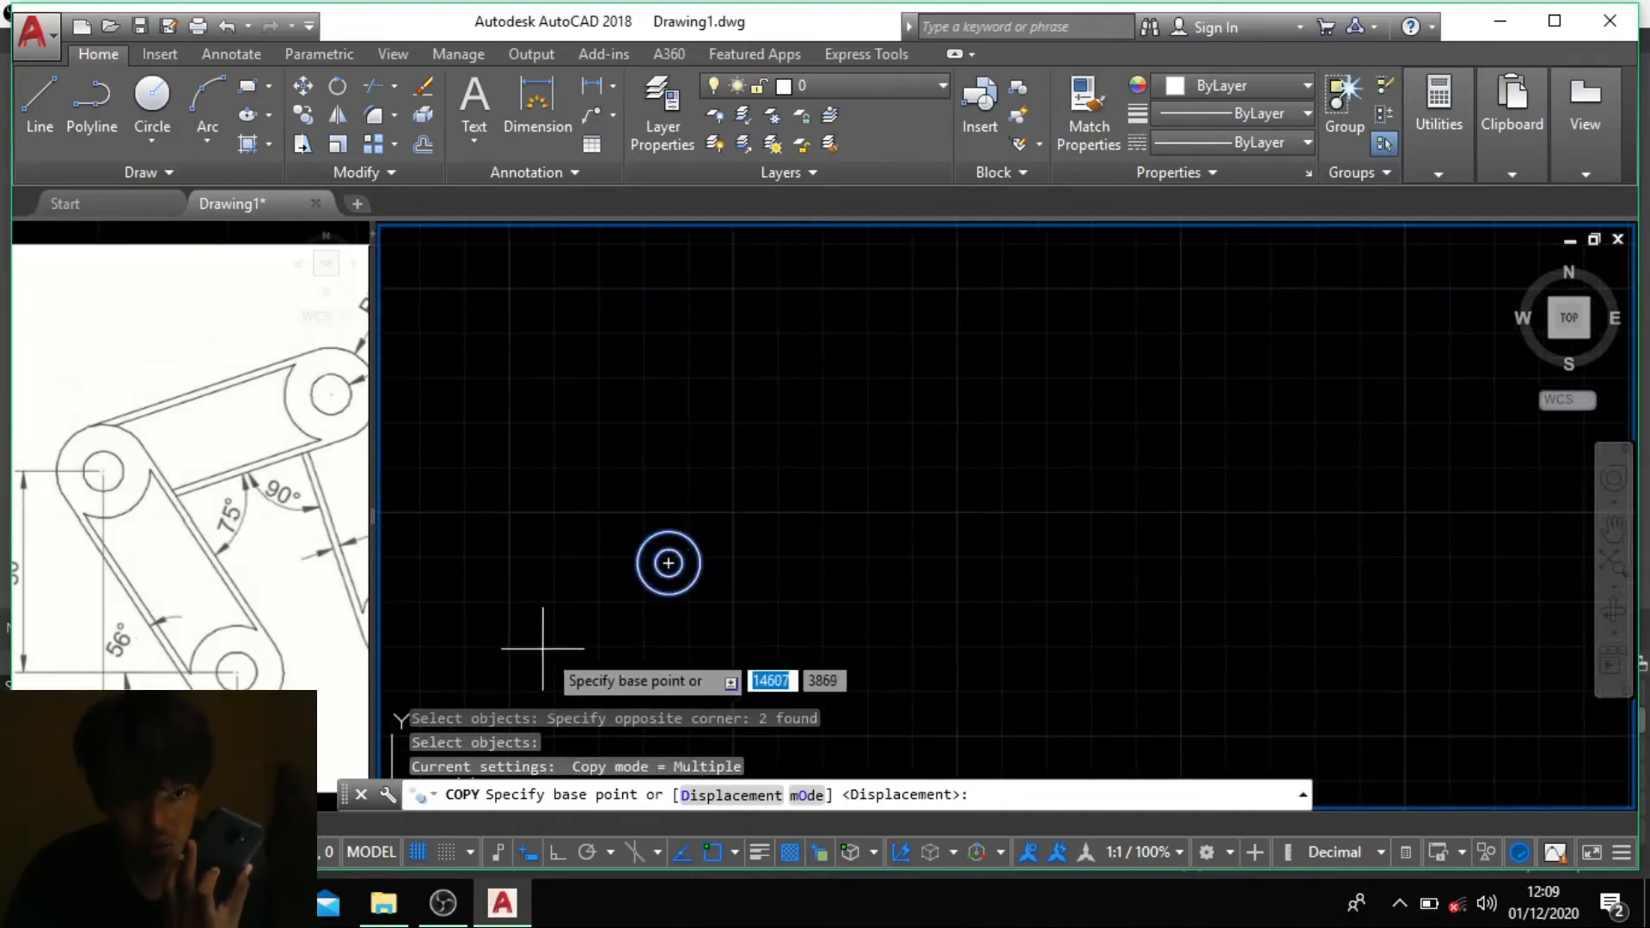
scroll(664, 559, up, 2)
click(666, 553)
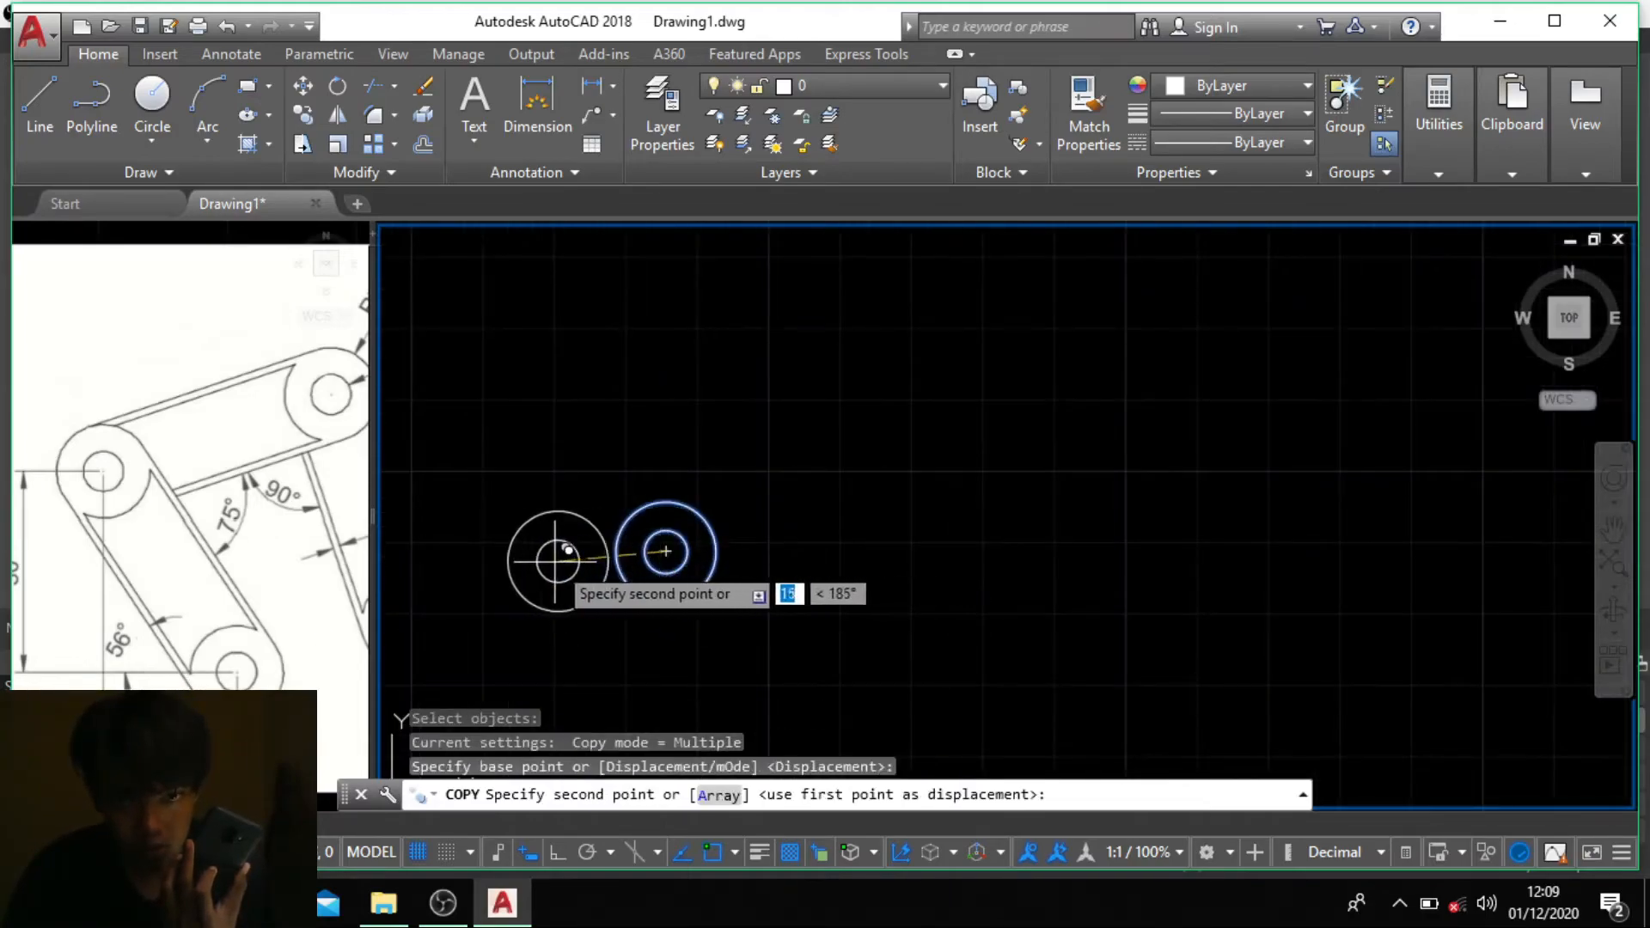
key(F8)
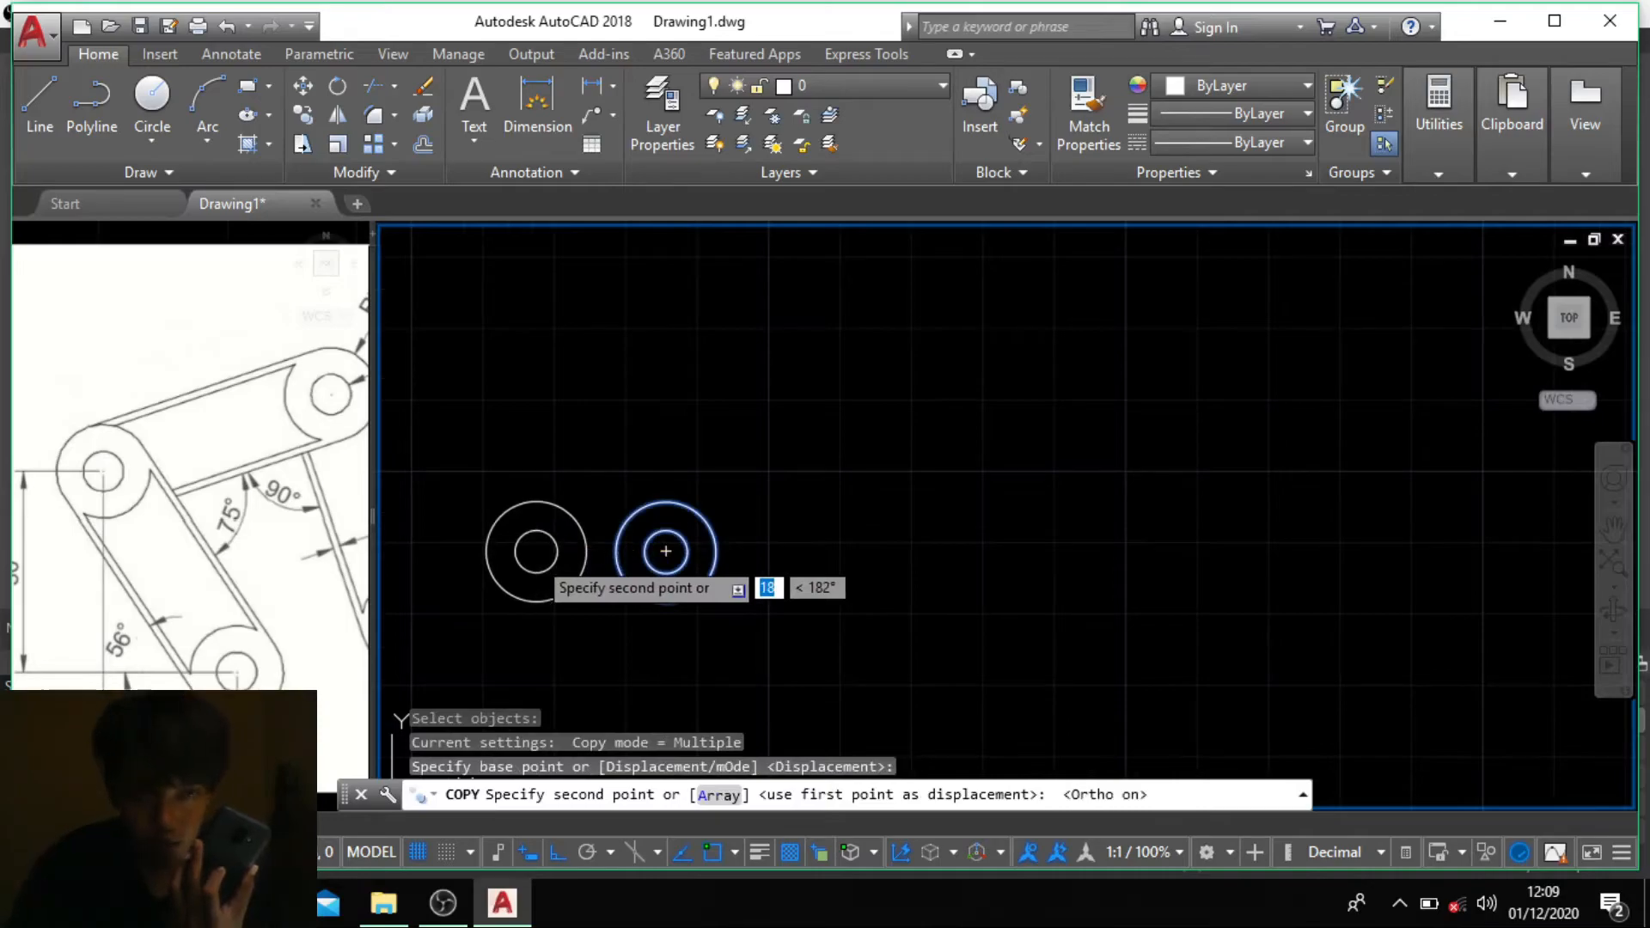
text(2)
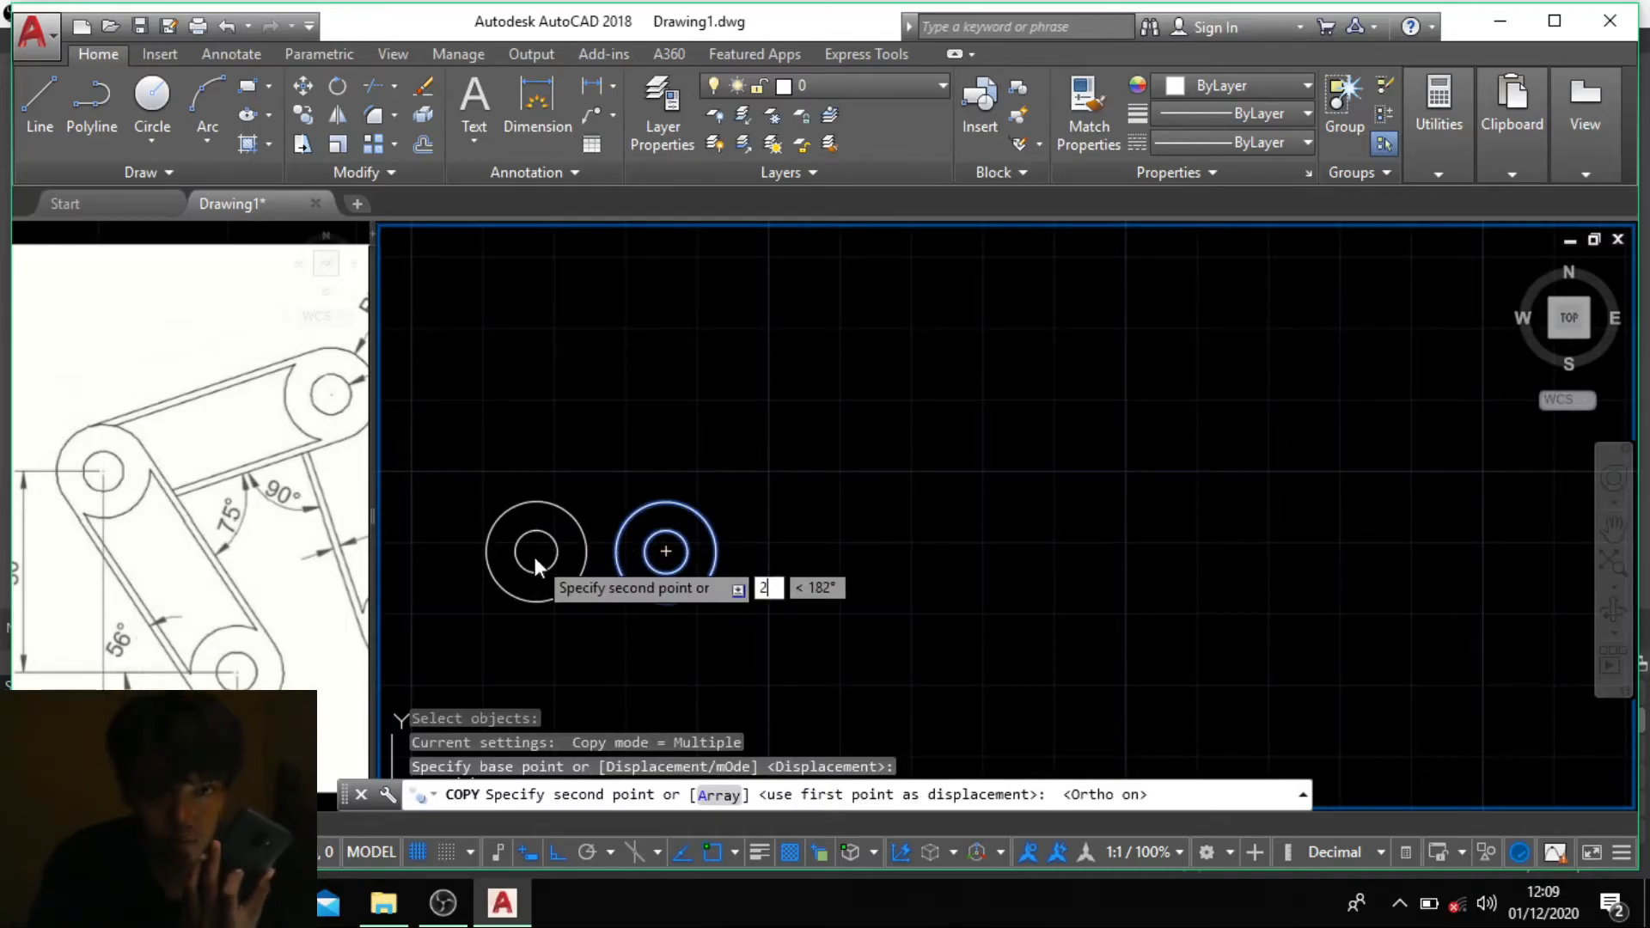
text(0)
key(Return)
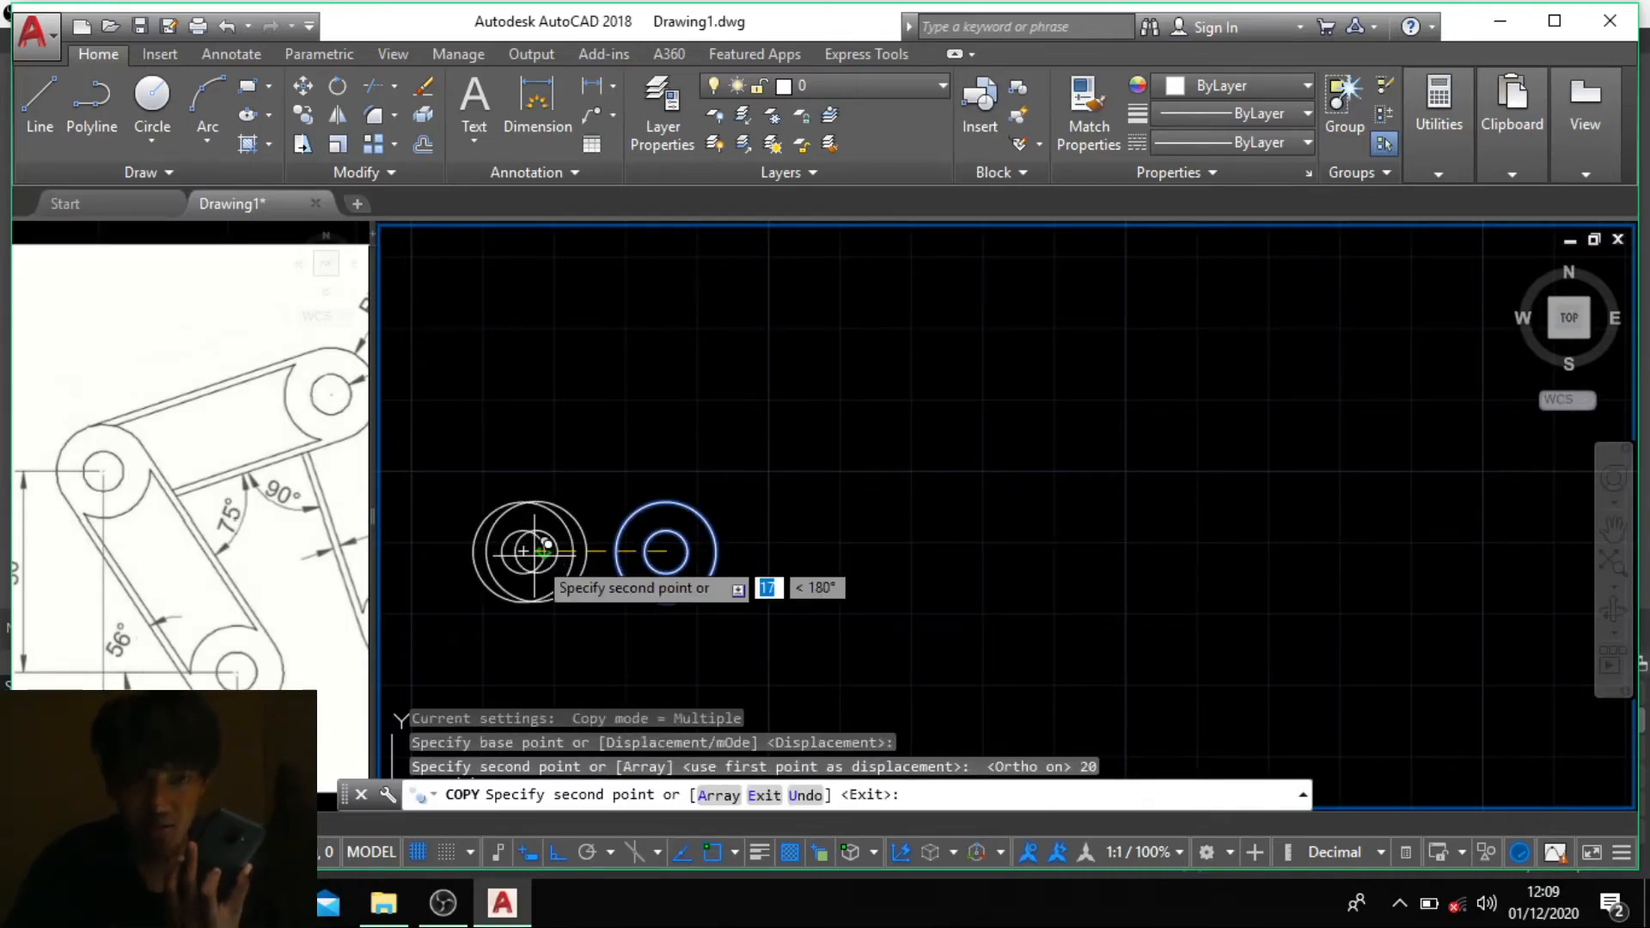
key(Return)
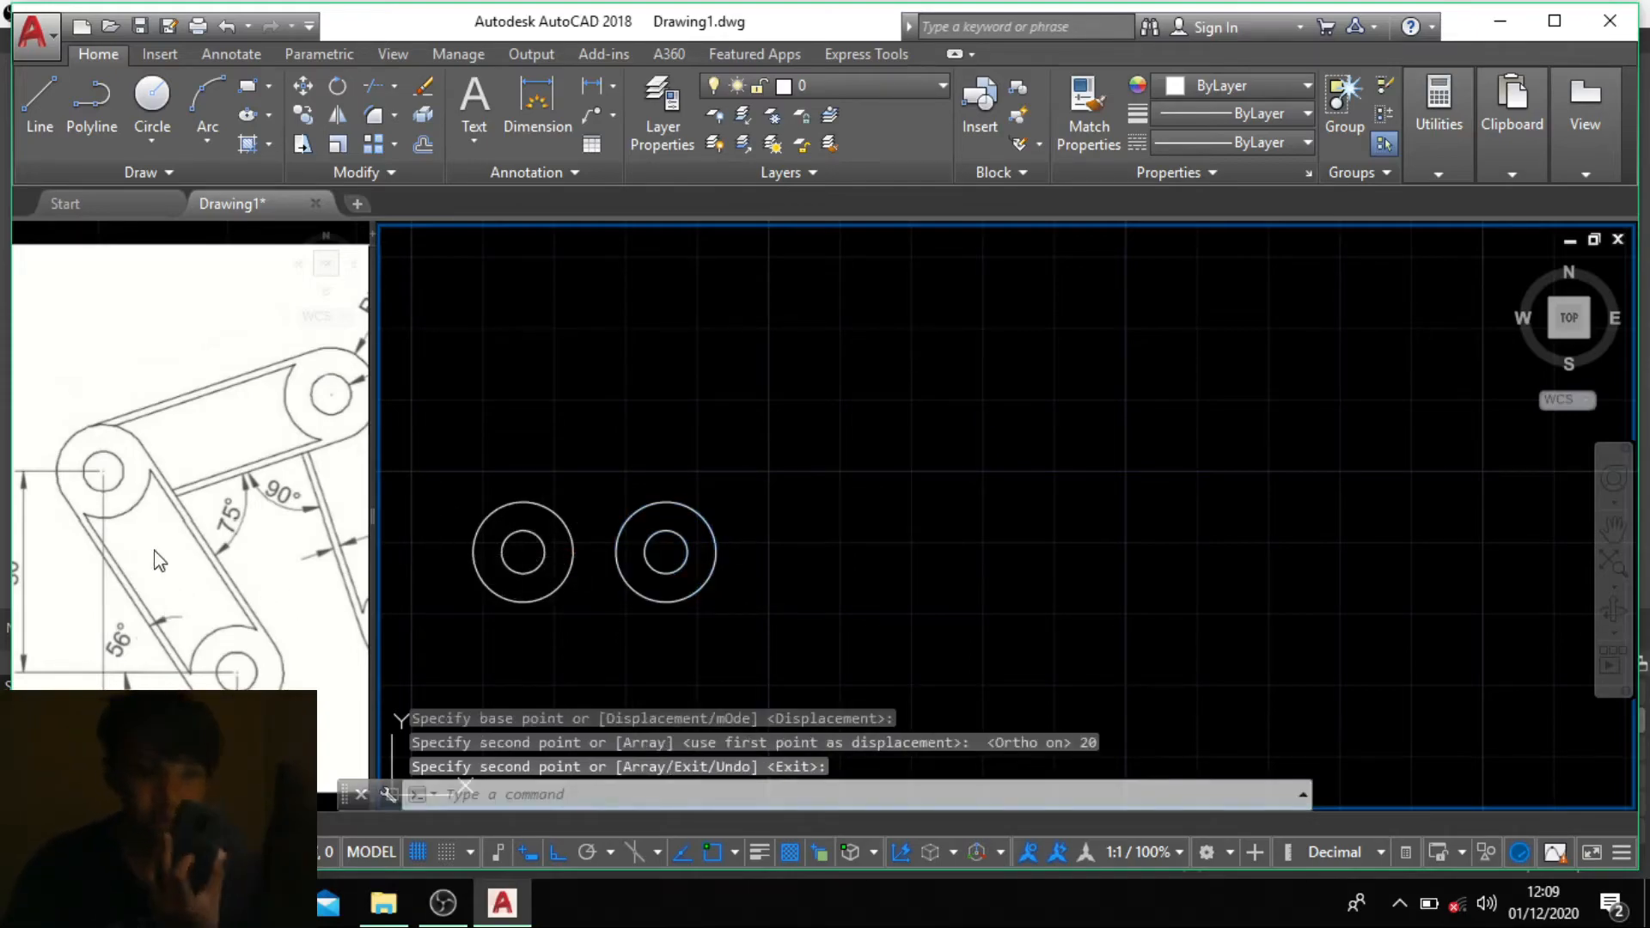
Step: Move the left pair of concentric circles 30 units straight up from their centre
scroll(375, 630, down, 2)
click(120, 640)
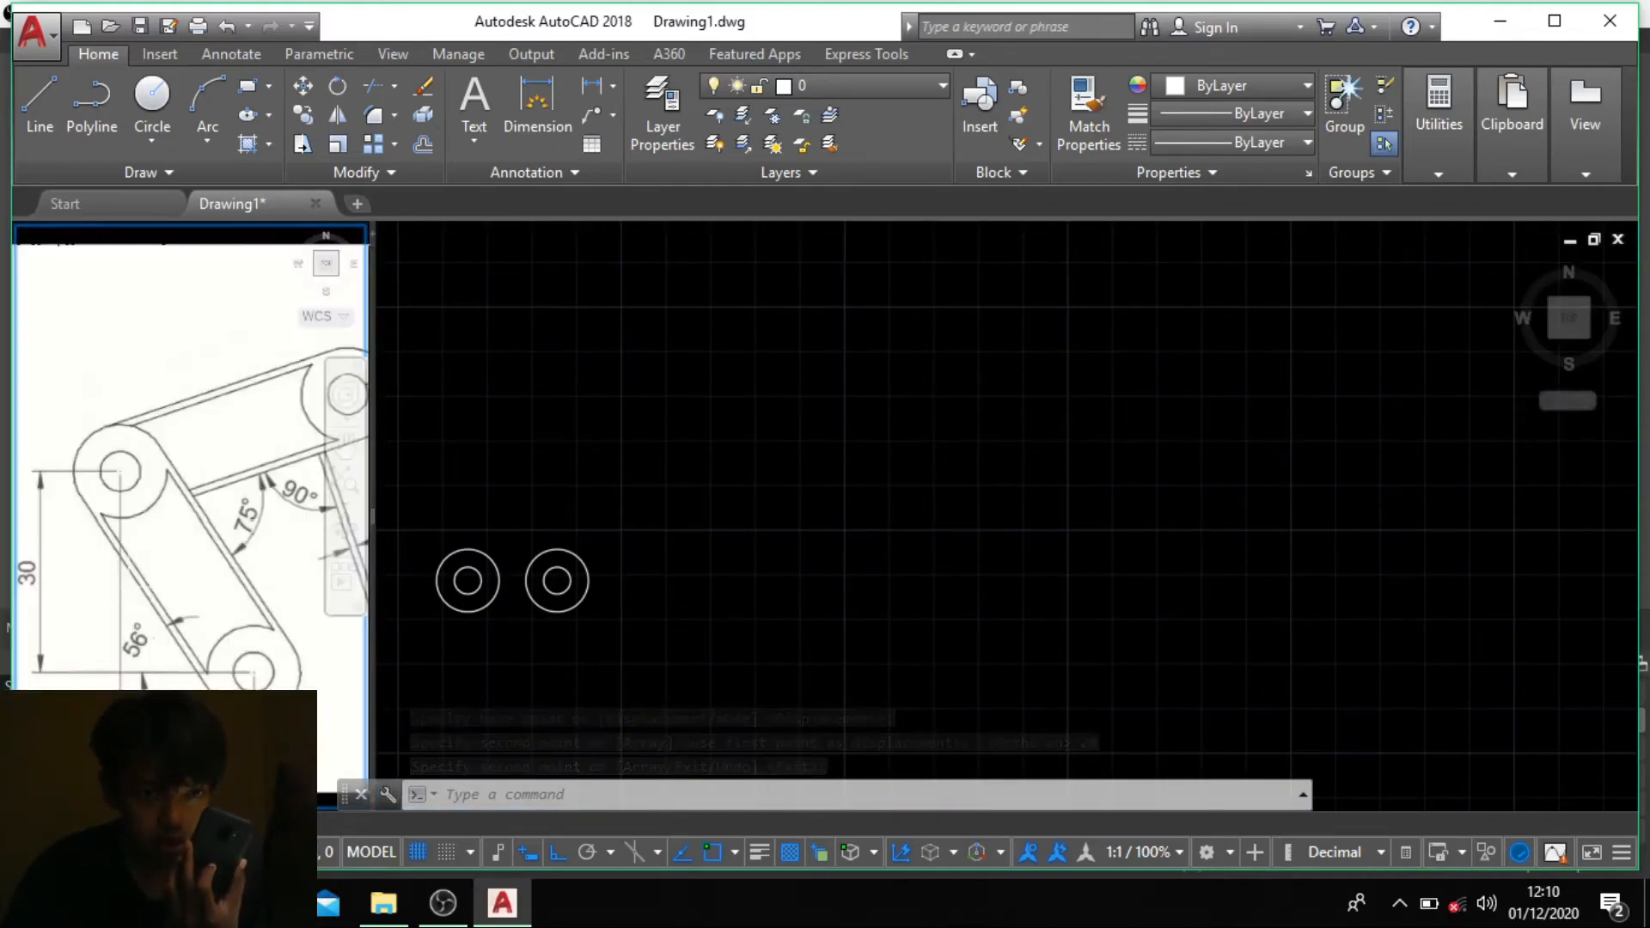
scroll(51, 605, up, 2)
middle_drag(86, 593, 162, 593)
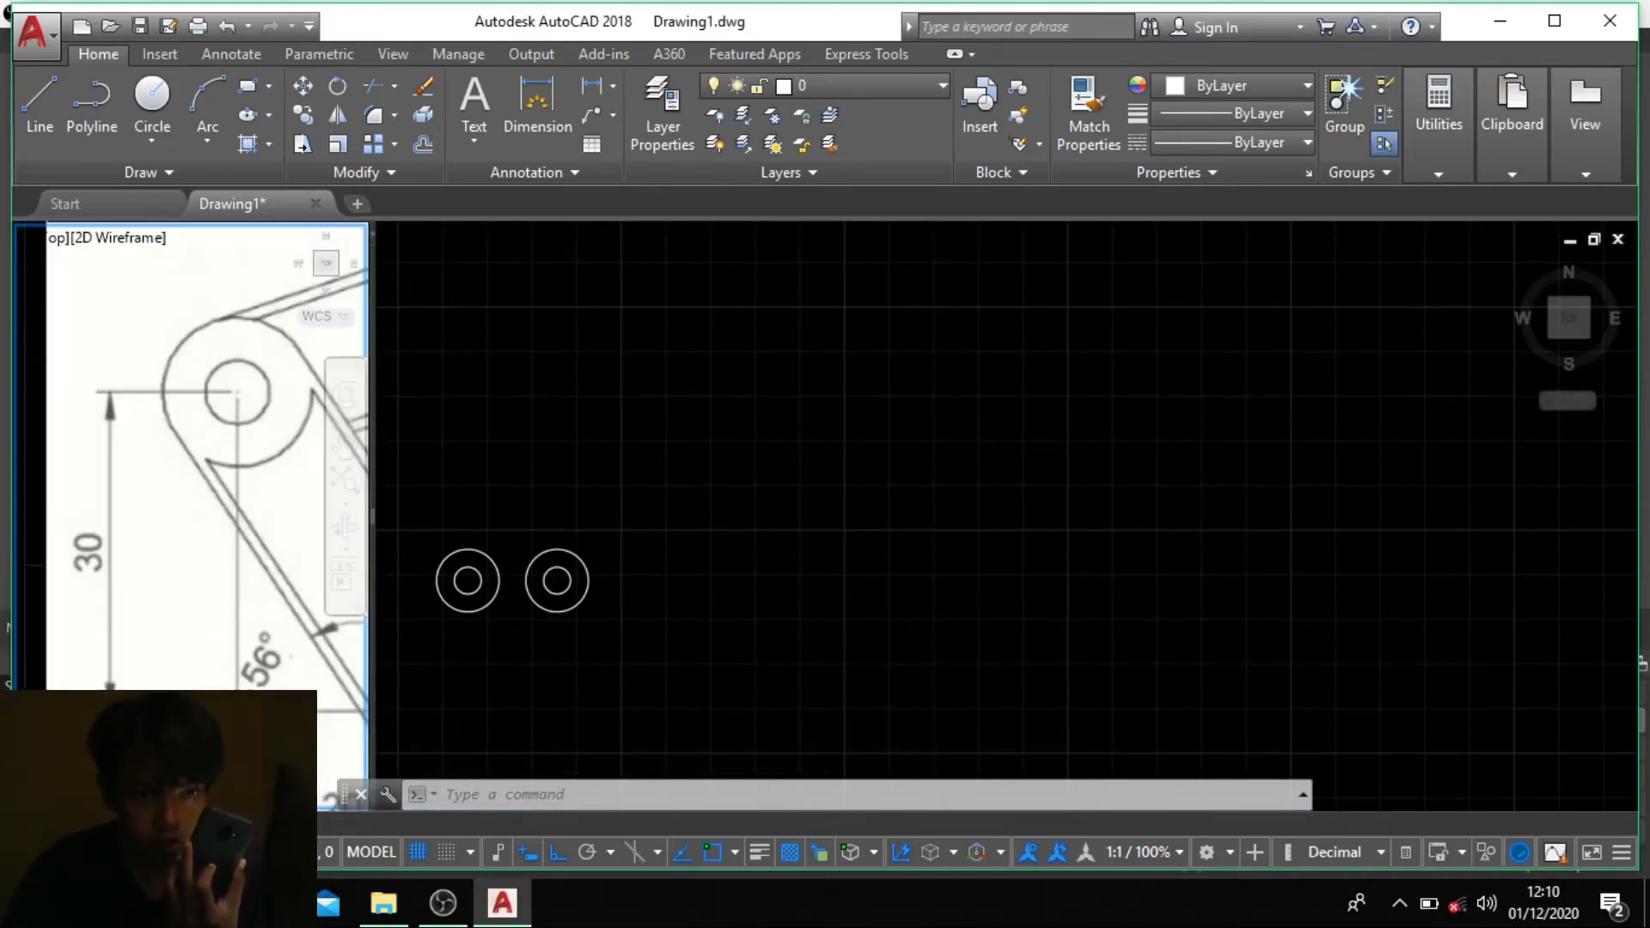
scroll(86, 546, down, 2)
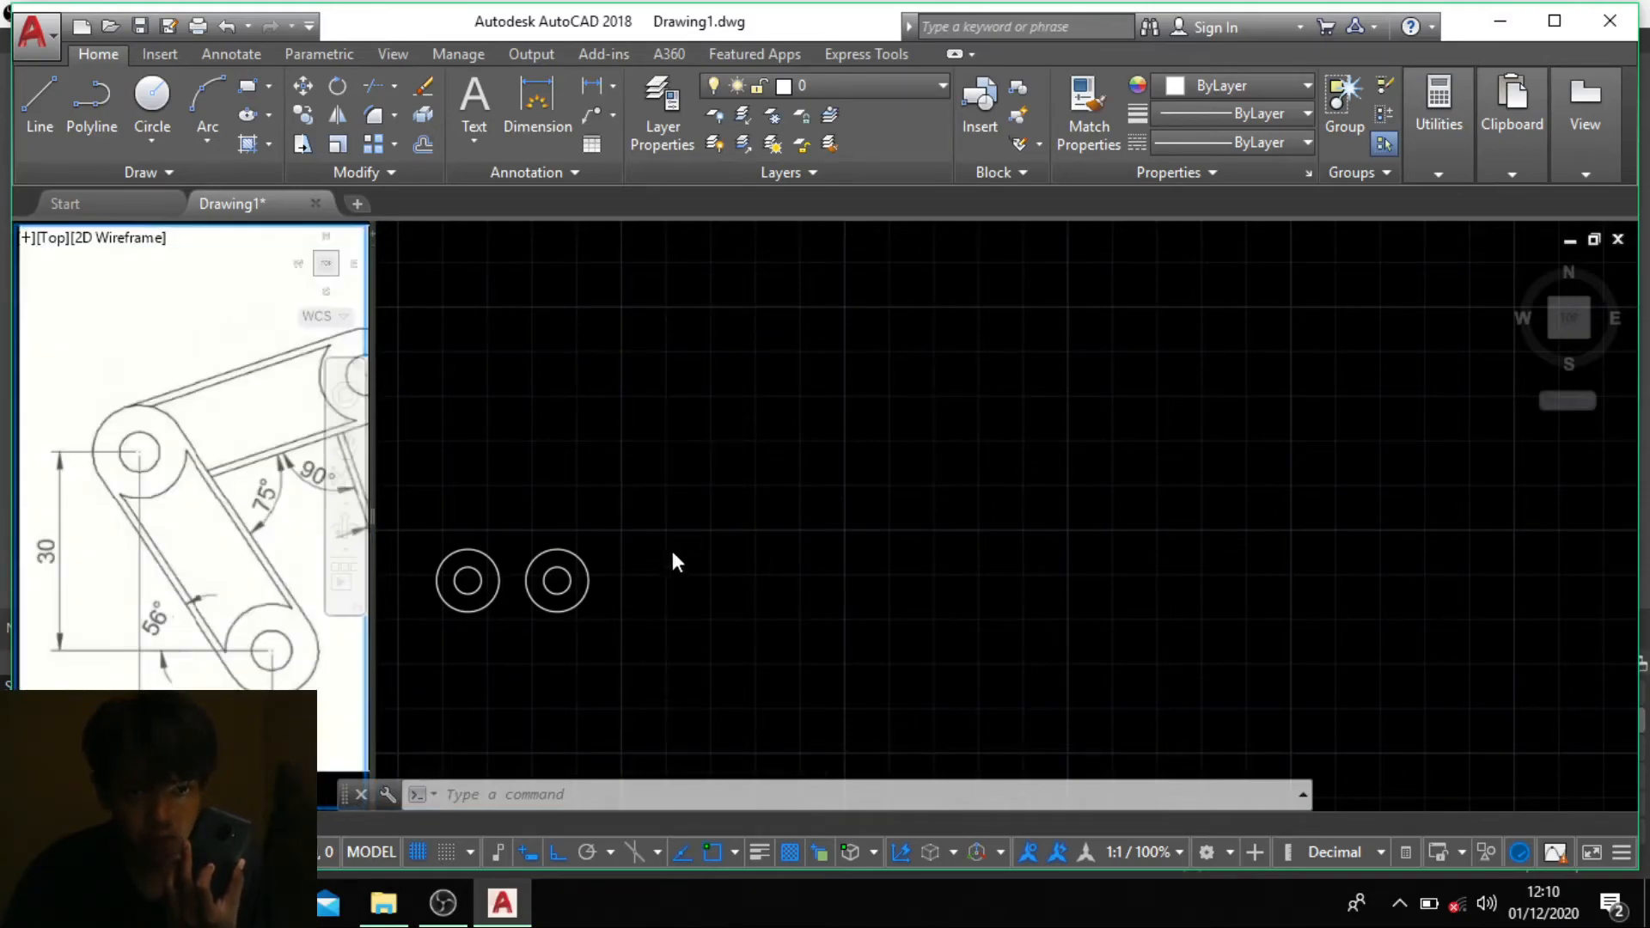
click(622, 507)
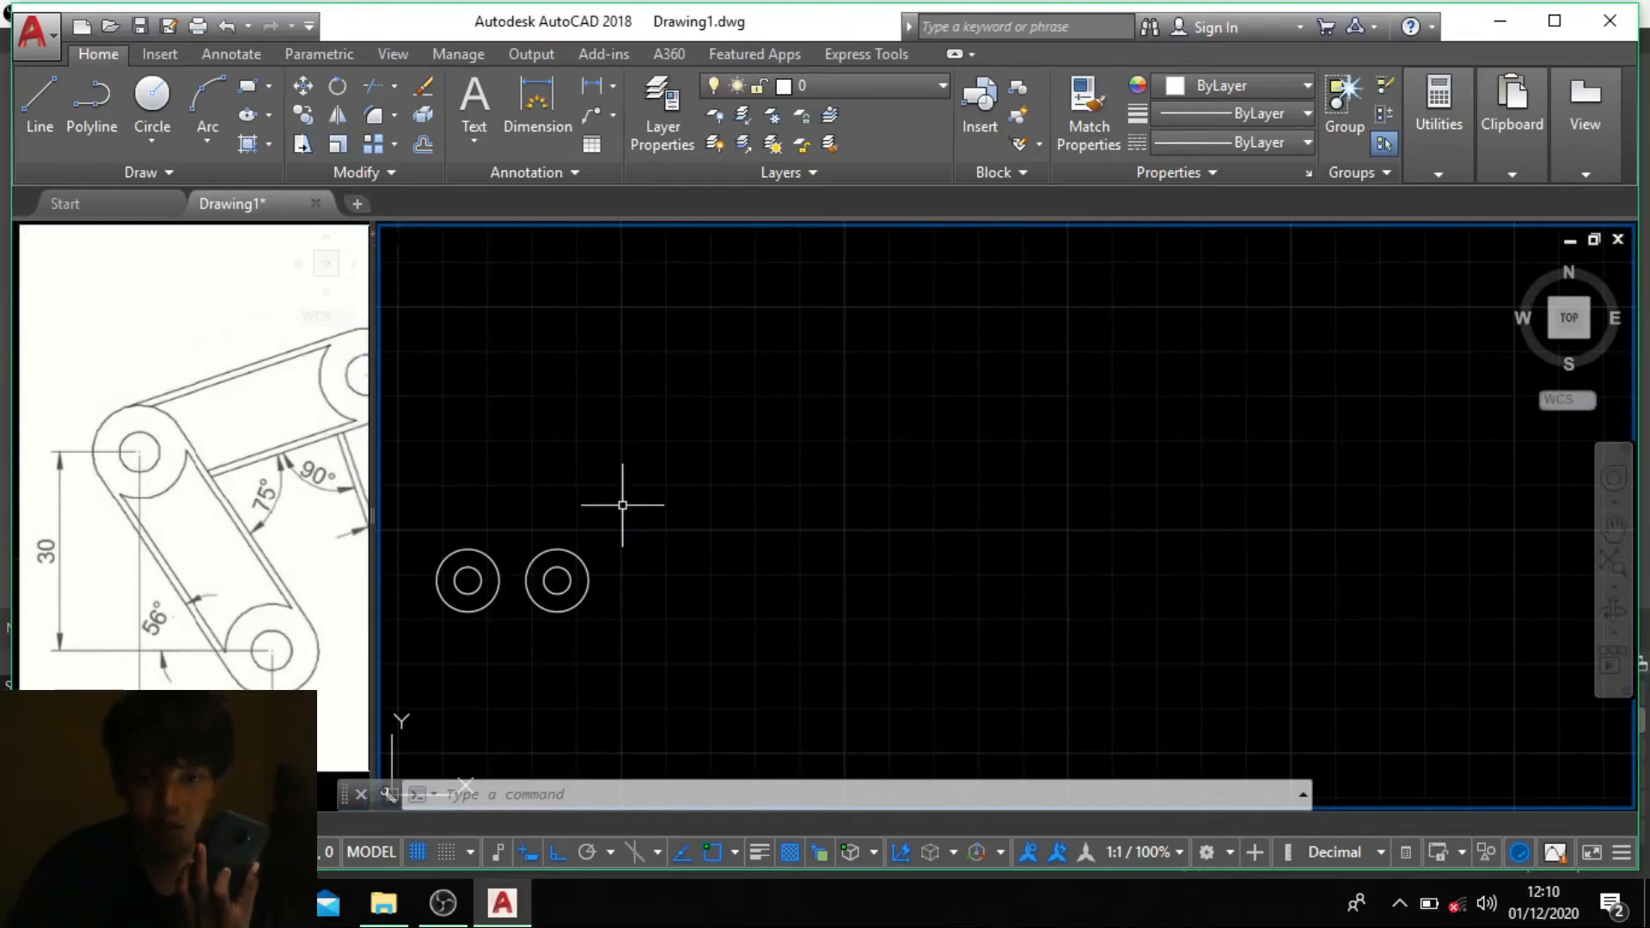
text(m)
key(Return)
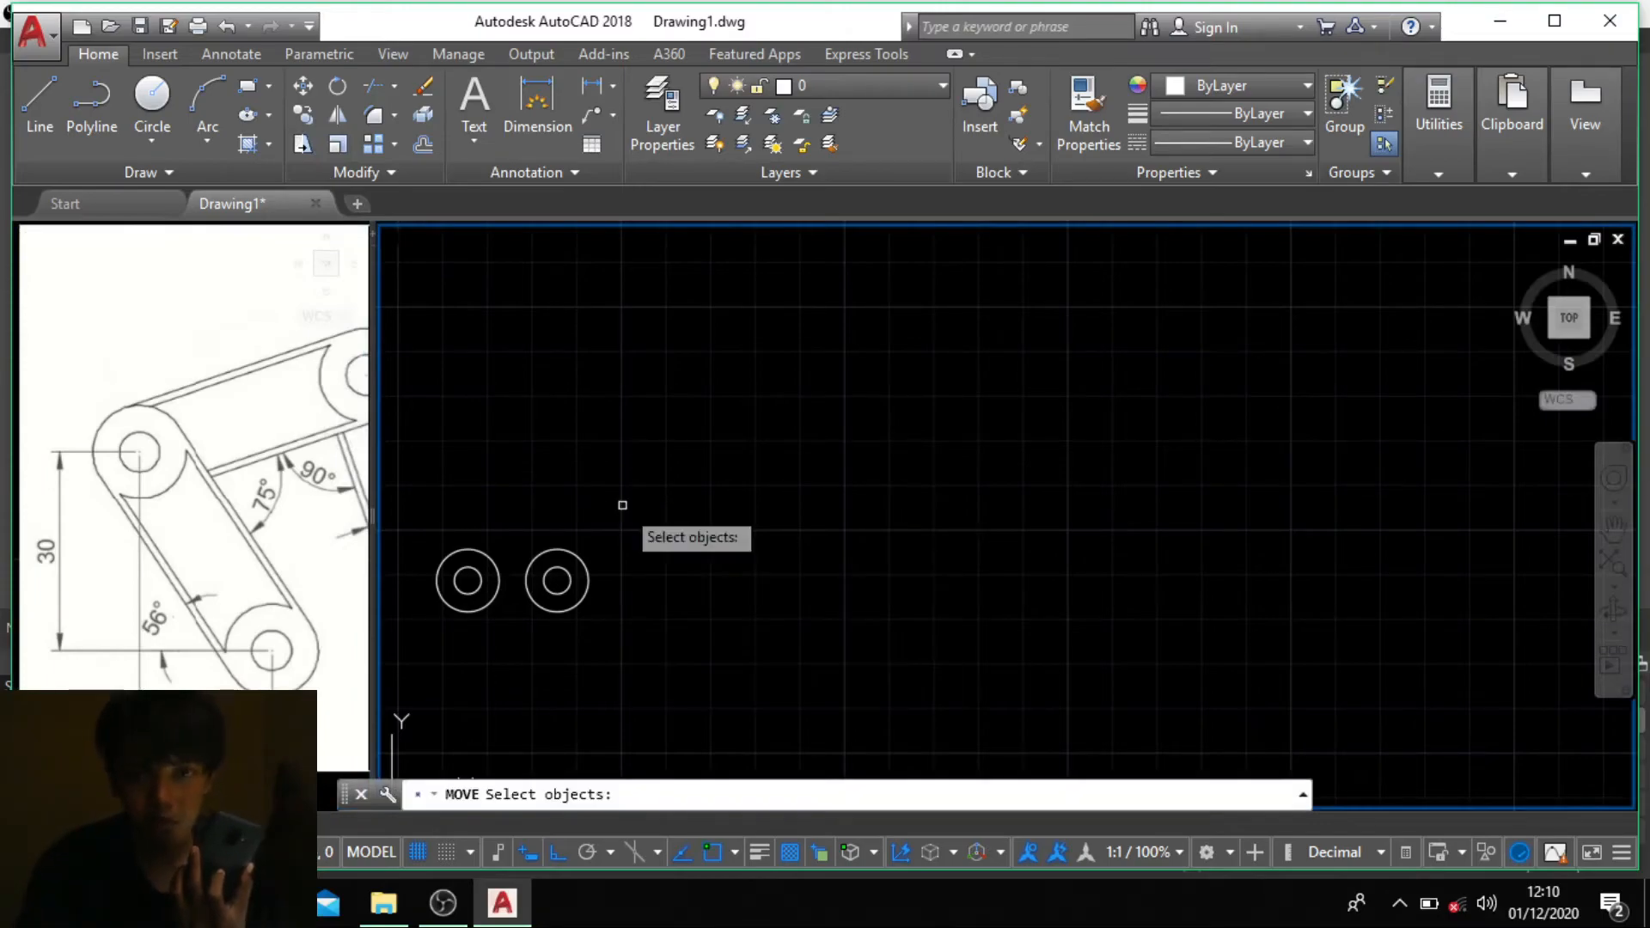
click(506, 635)
click(432, 551)
key(Return)
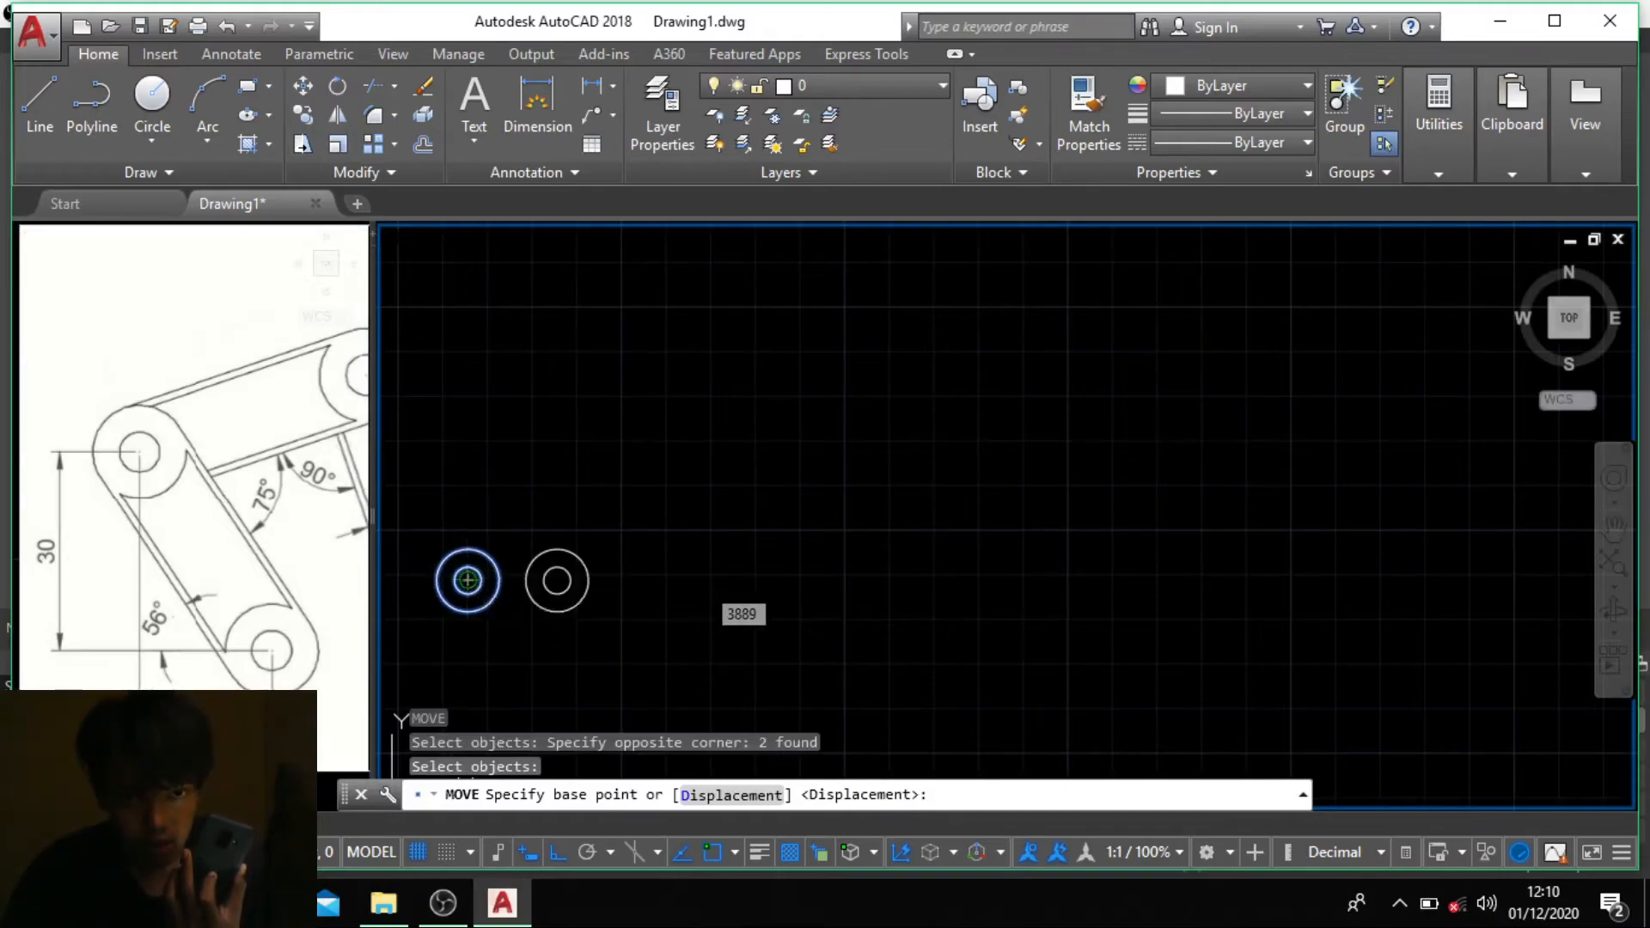
click(468, 580)
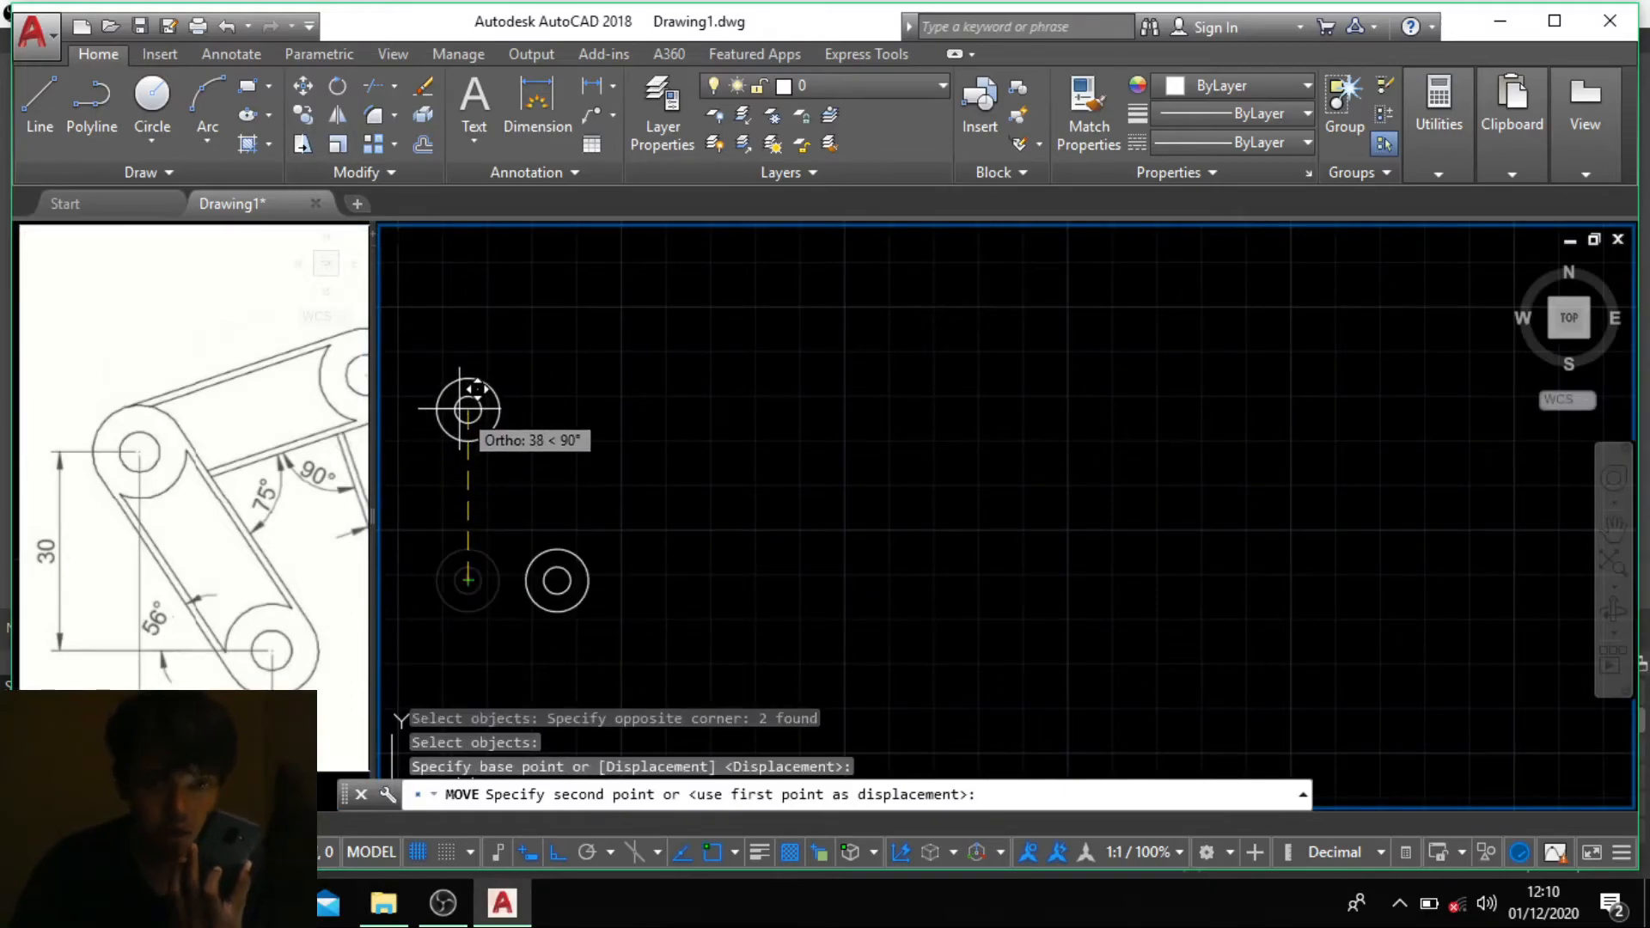
text(30)
key(Return)
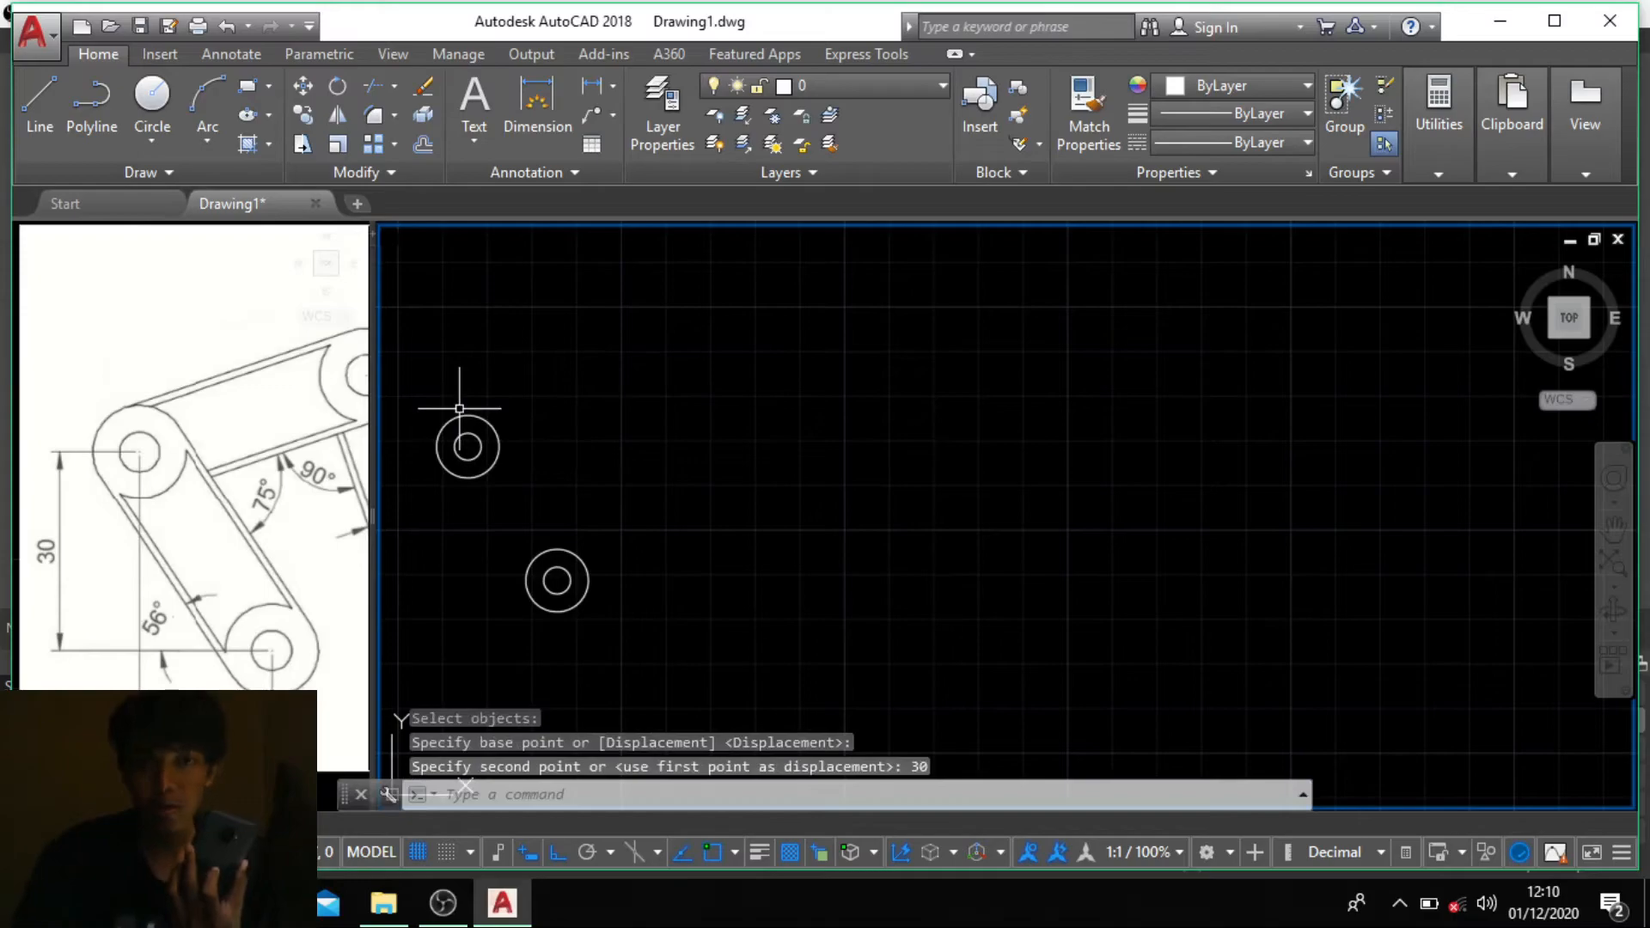
Step: Draw a line from the right side of the lower outer circle to a tangent point on the upper outer circle, with Ortho off
middle_drag(497, 476, 745, 449)
scroll(748, 458, up, 3)
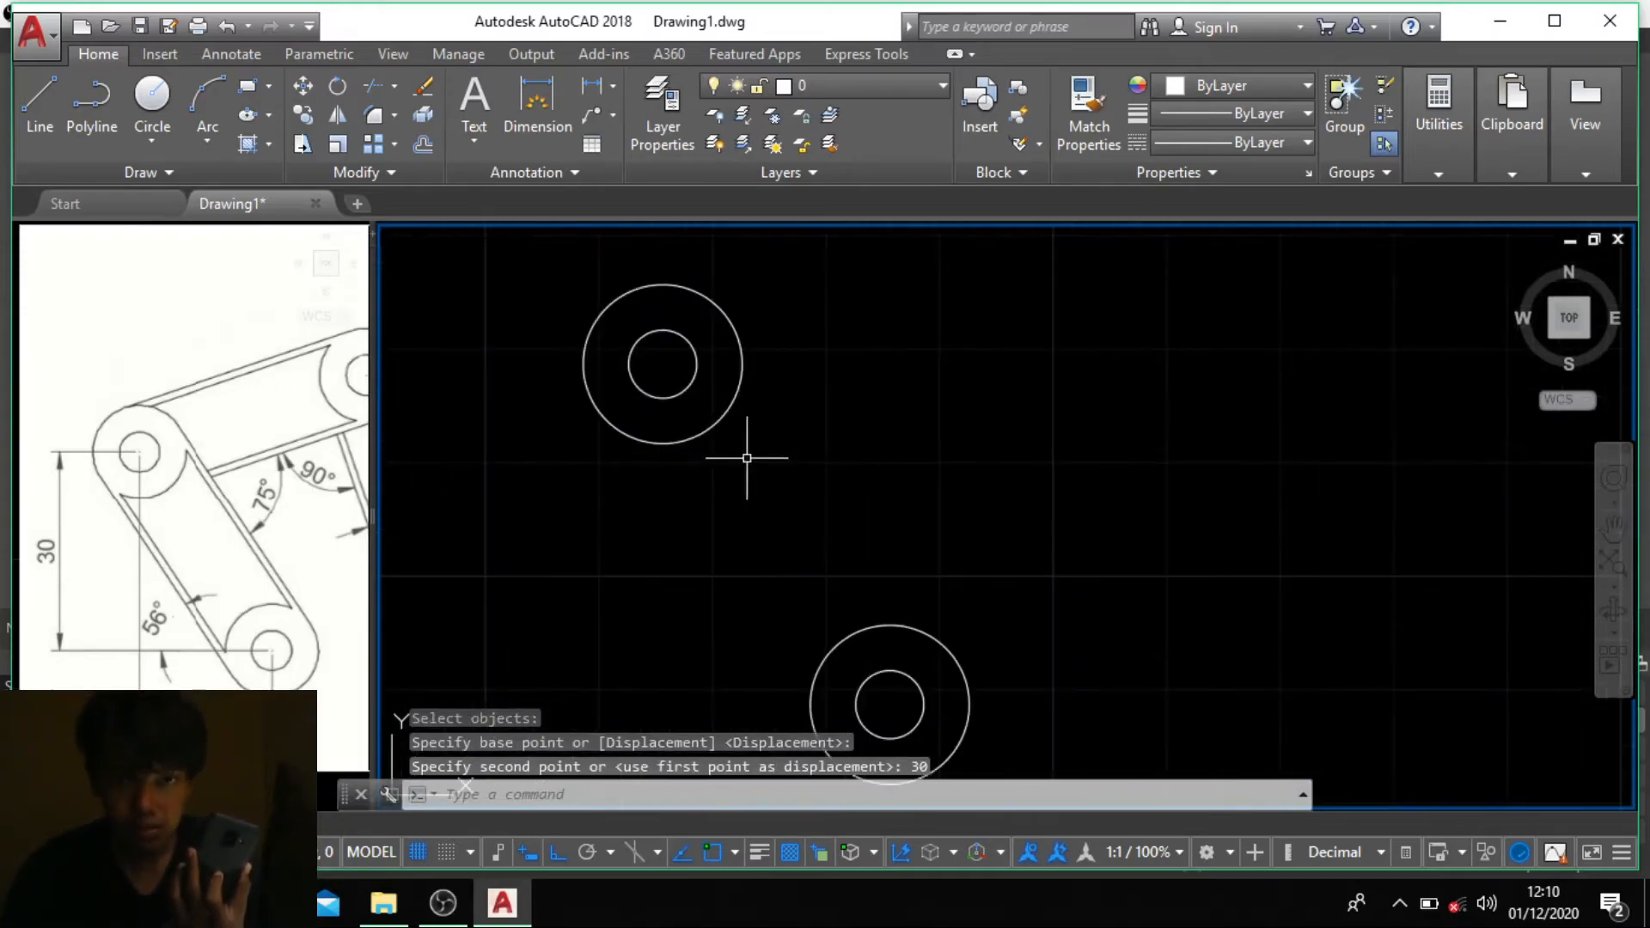
scroll(757, 465, down, 3)
scroll(788, 468, up, 2)
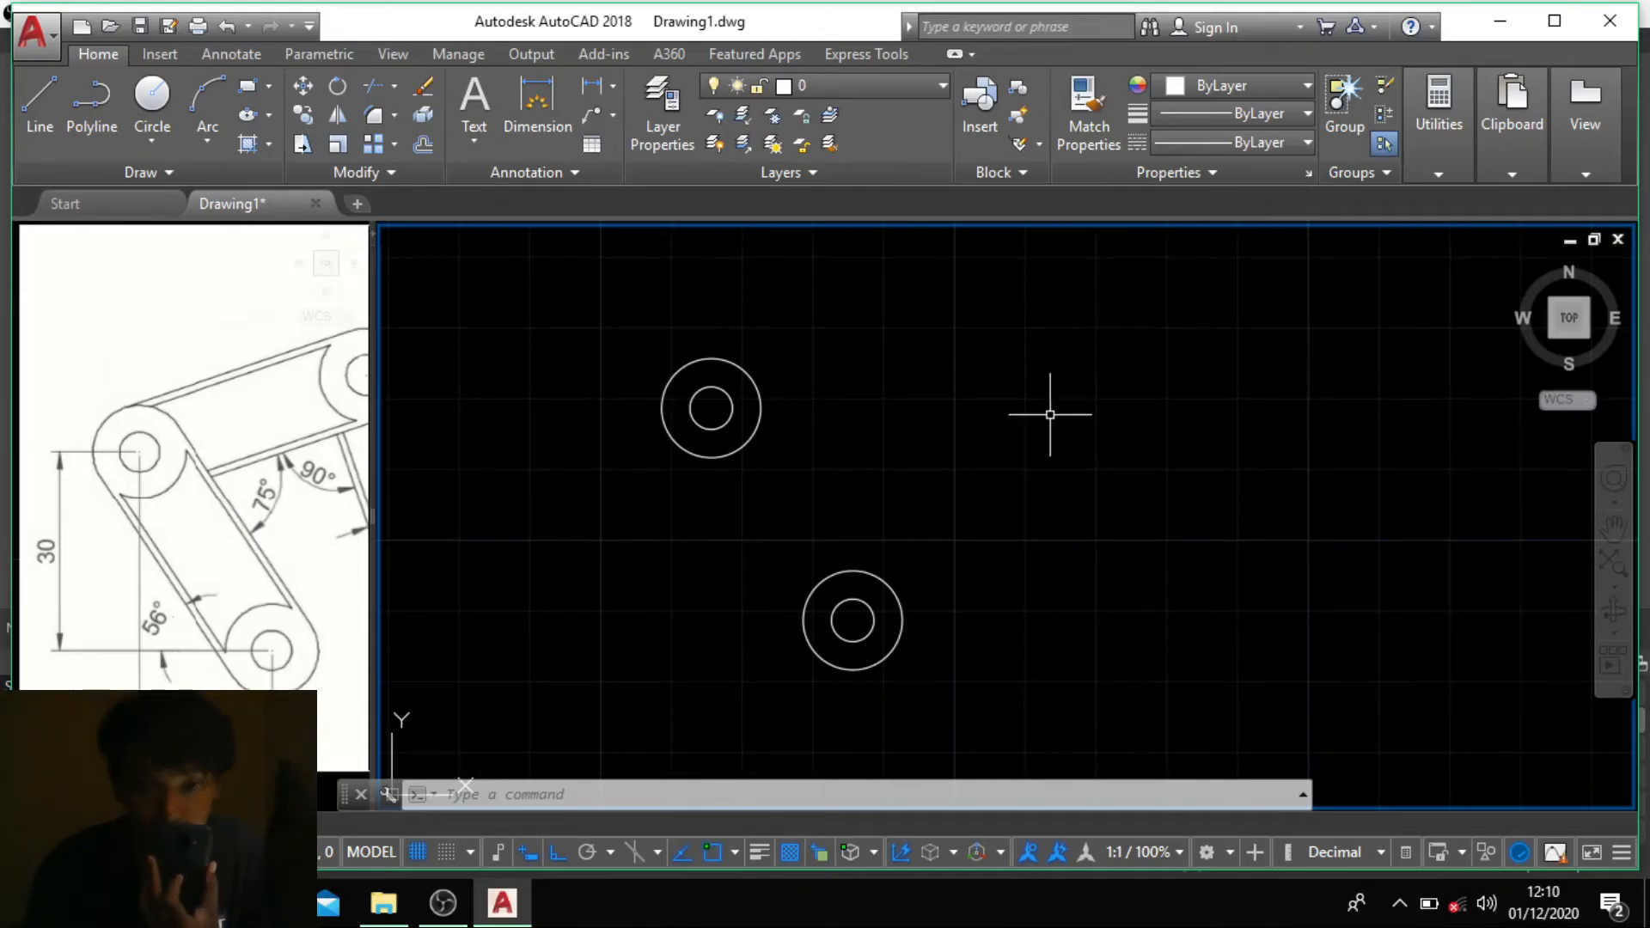
text(l)
key(Return)
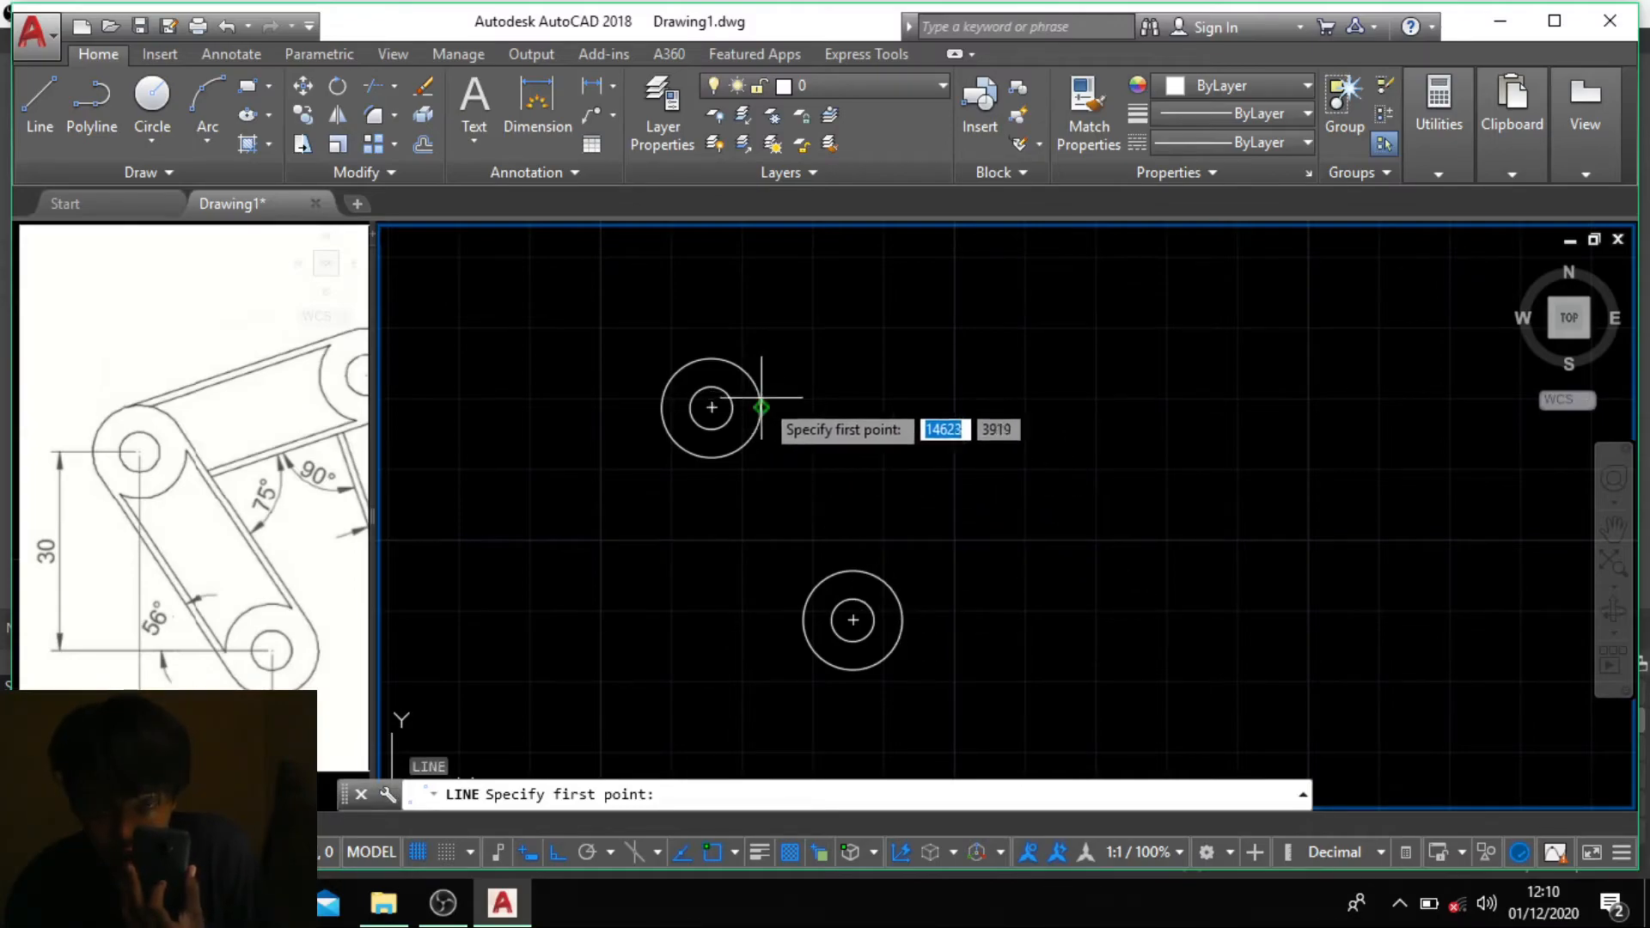
shift+right_click(839, 494)
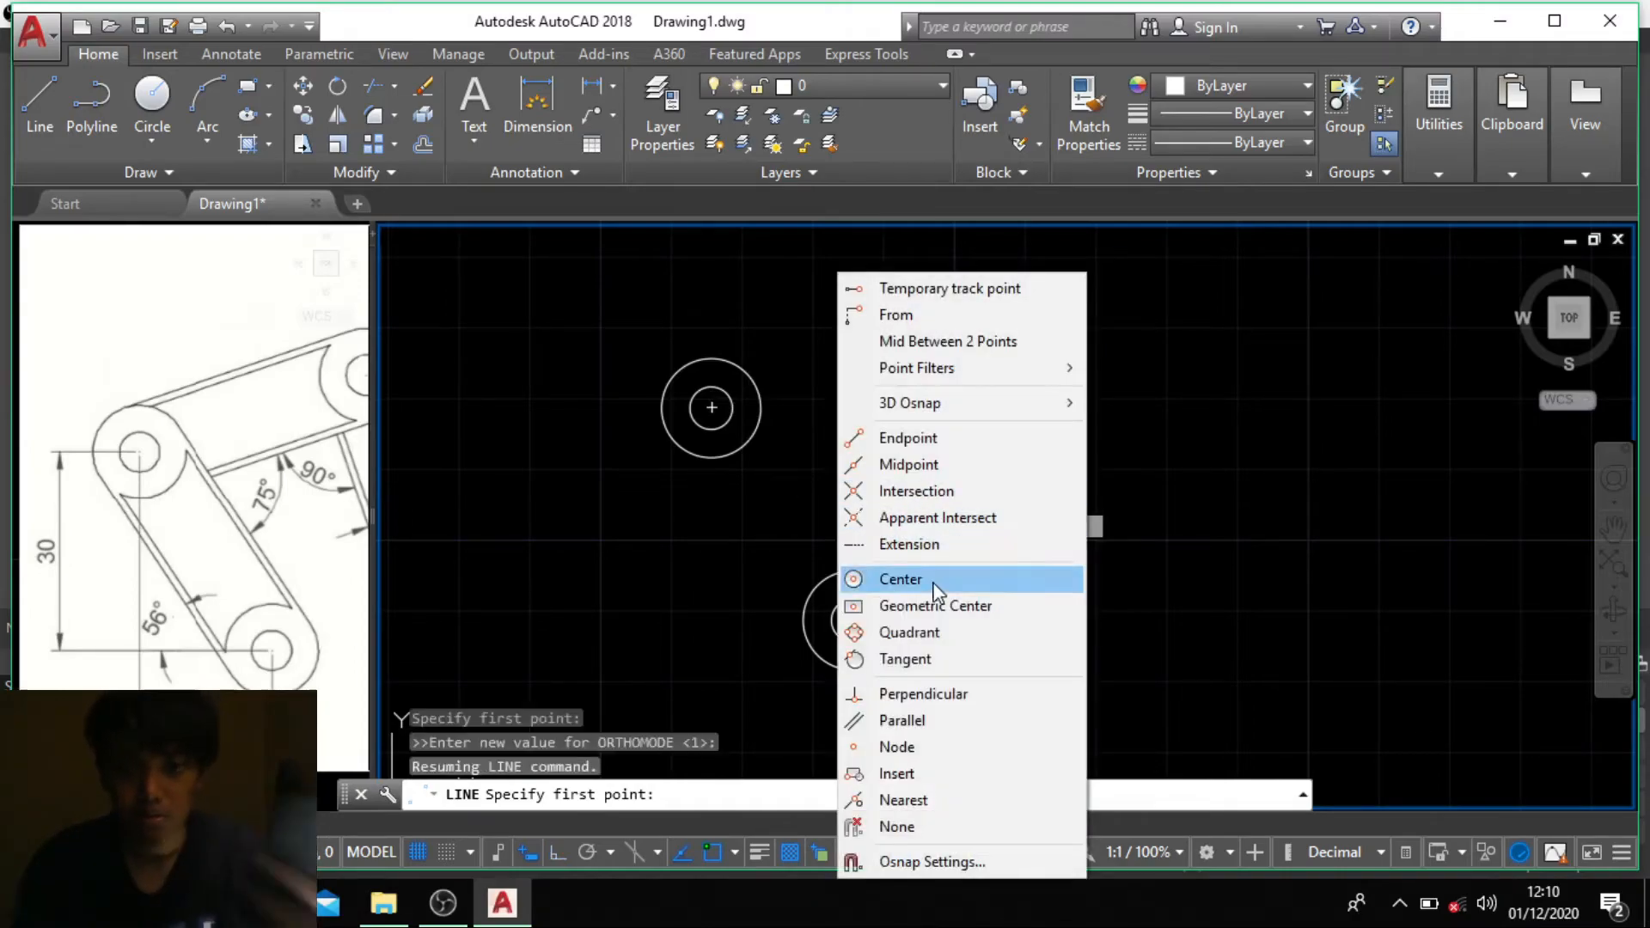
click(927, 675)
click(904, 650)
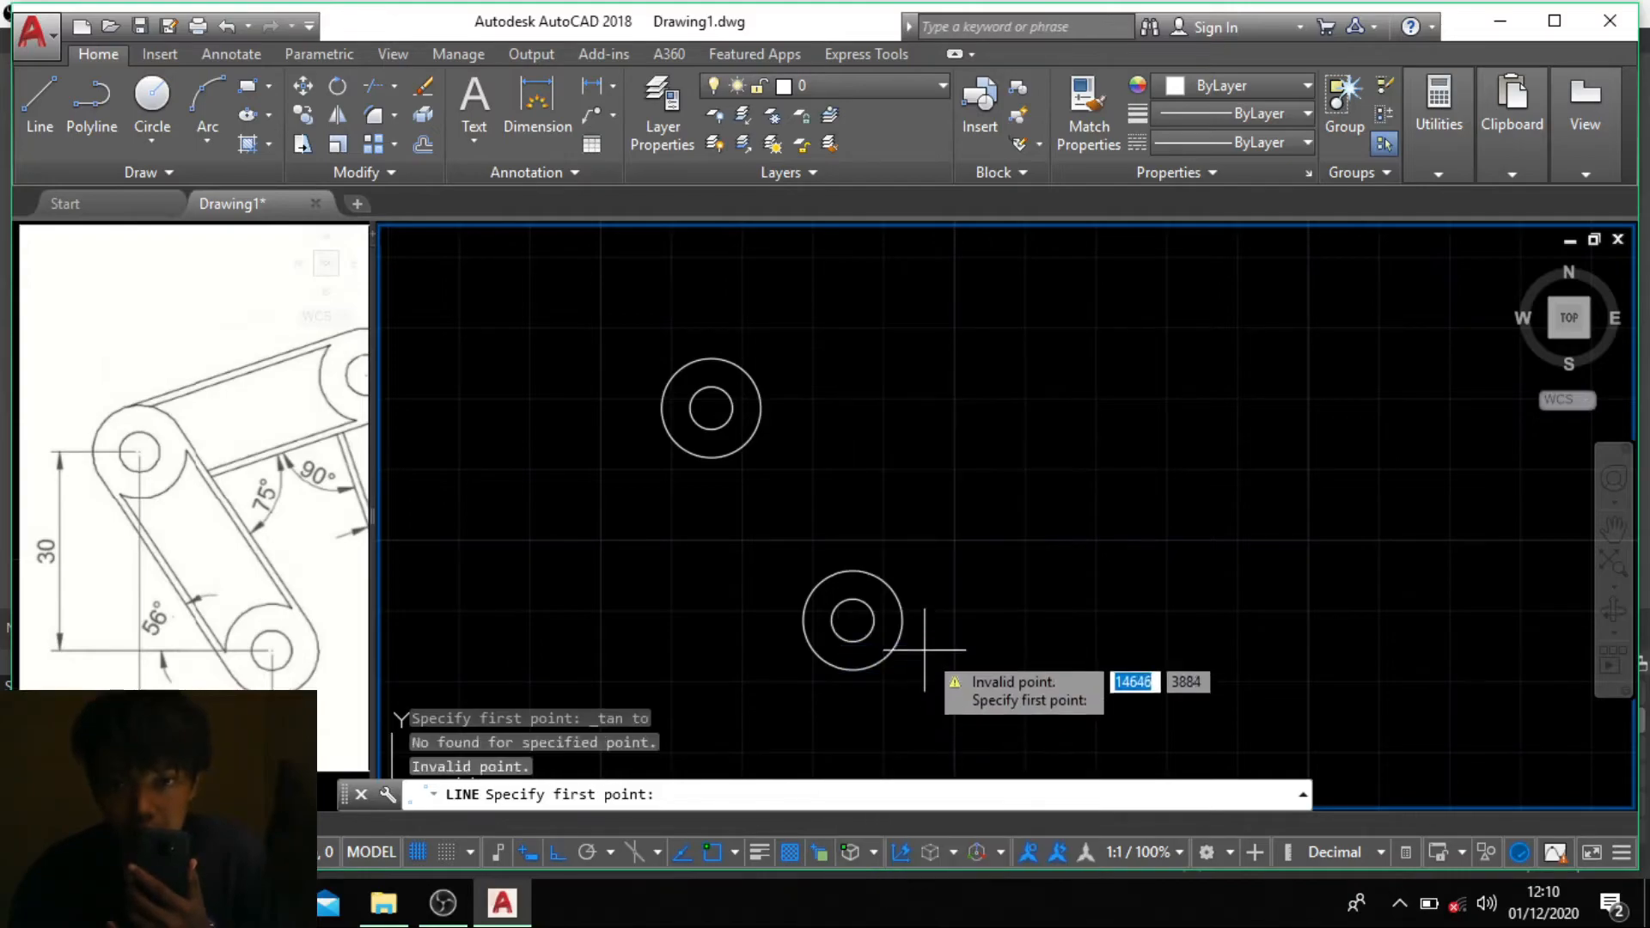
click(899, 602)
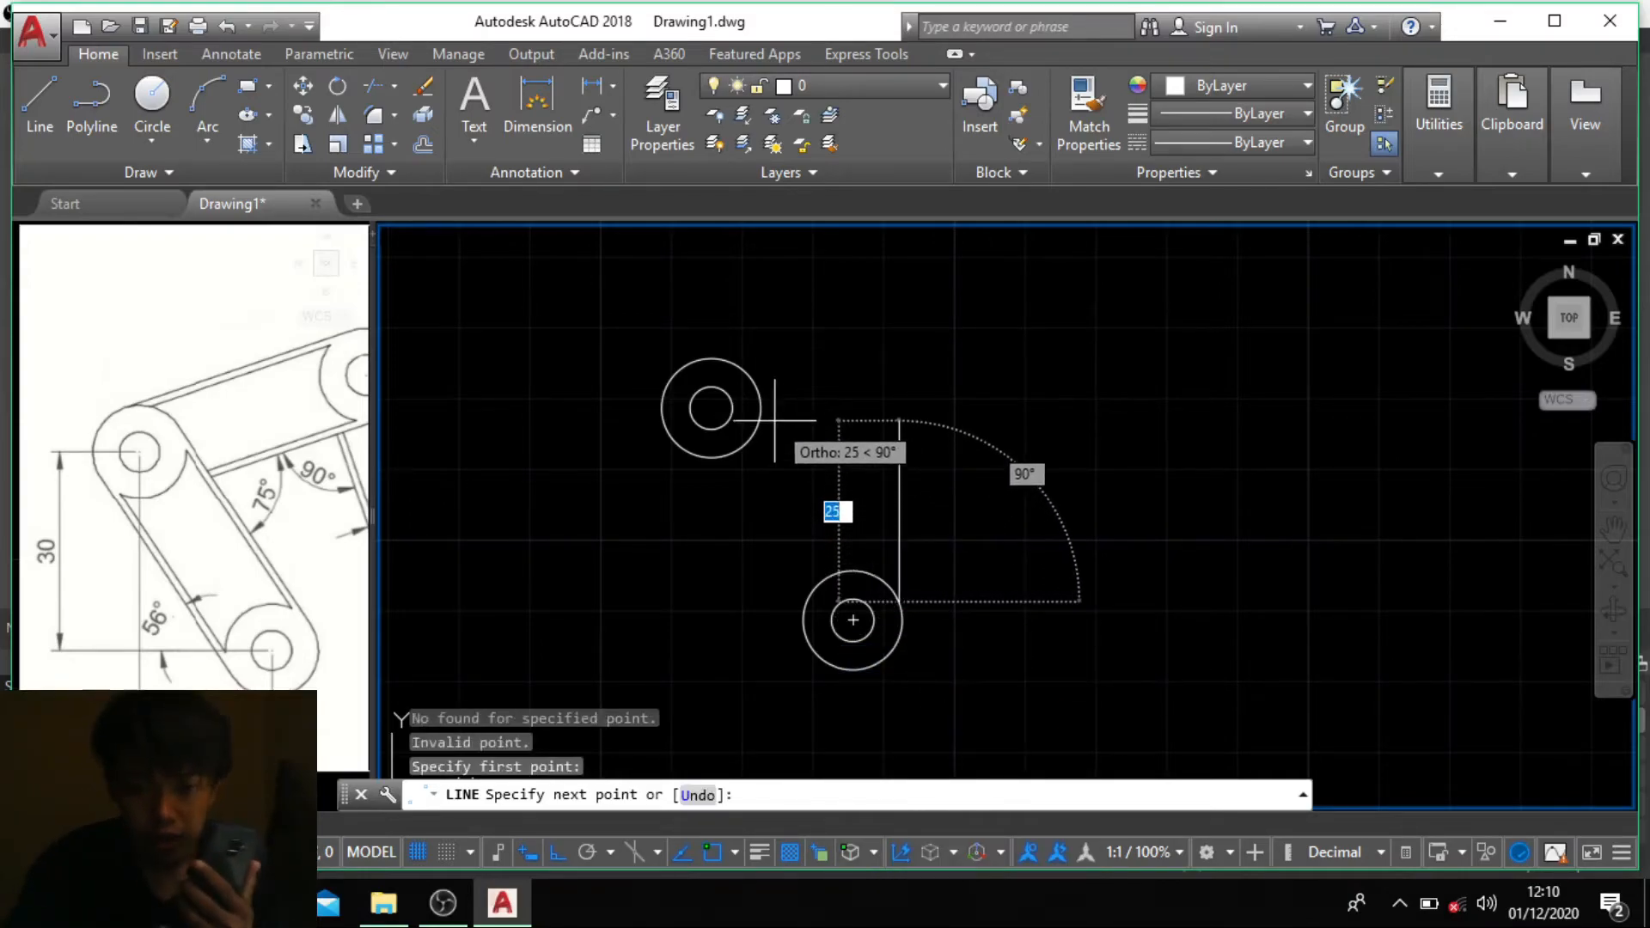
key(F8)
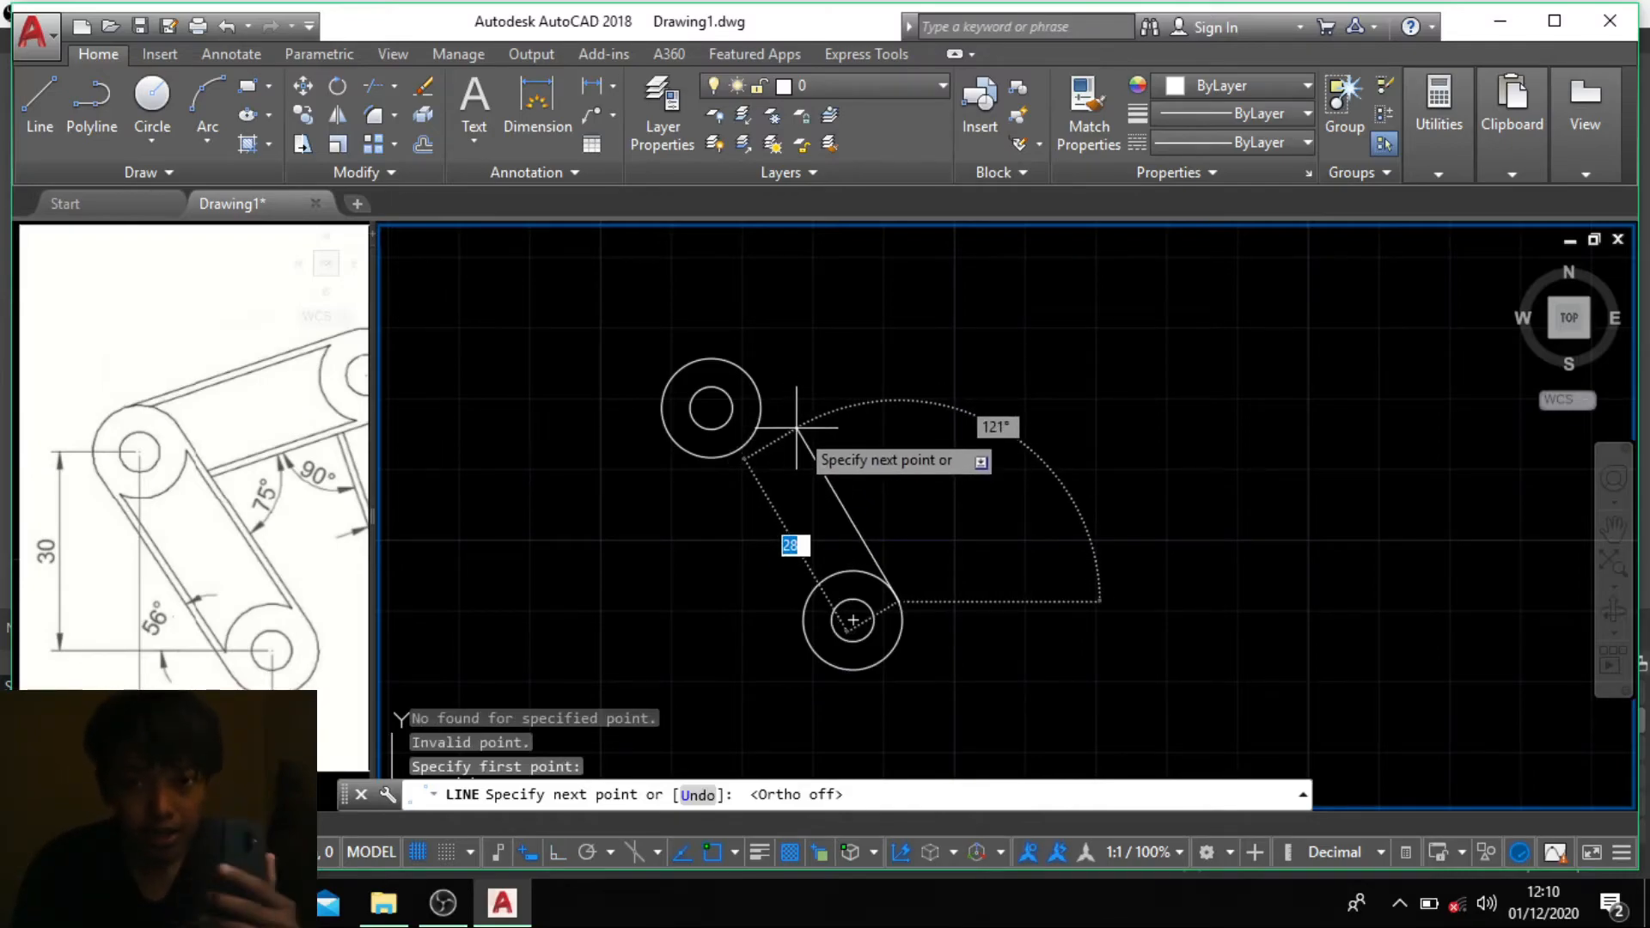
shift+right_click(791, 383)
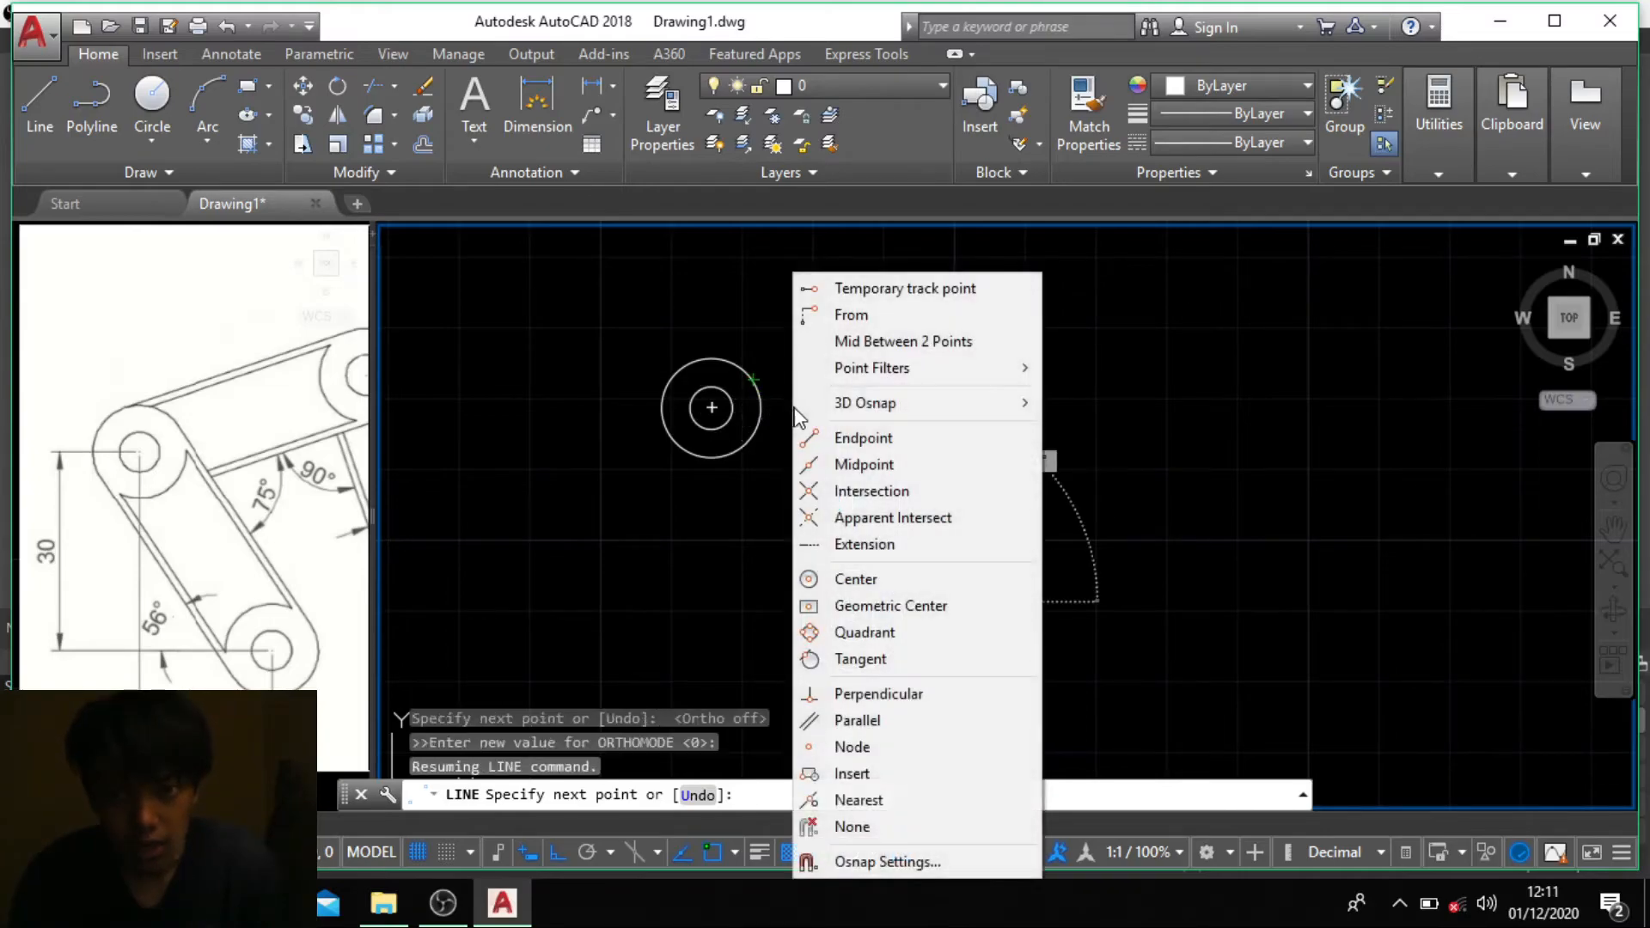
click(868, 660)
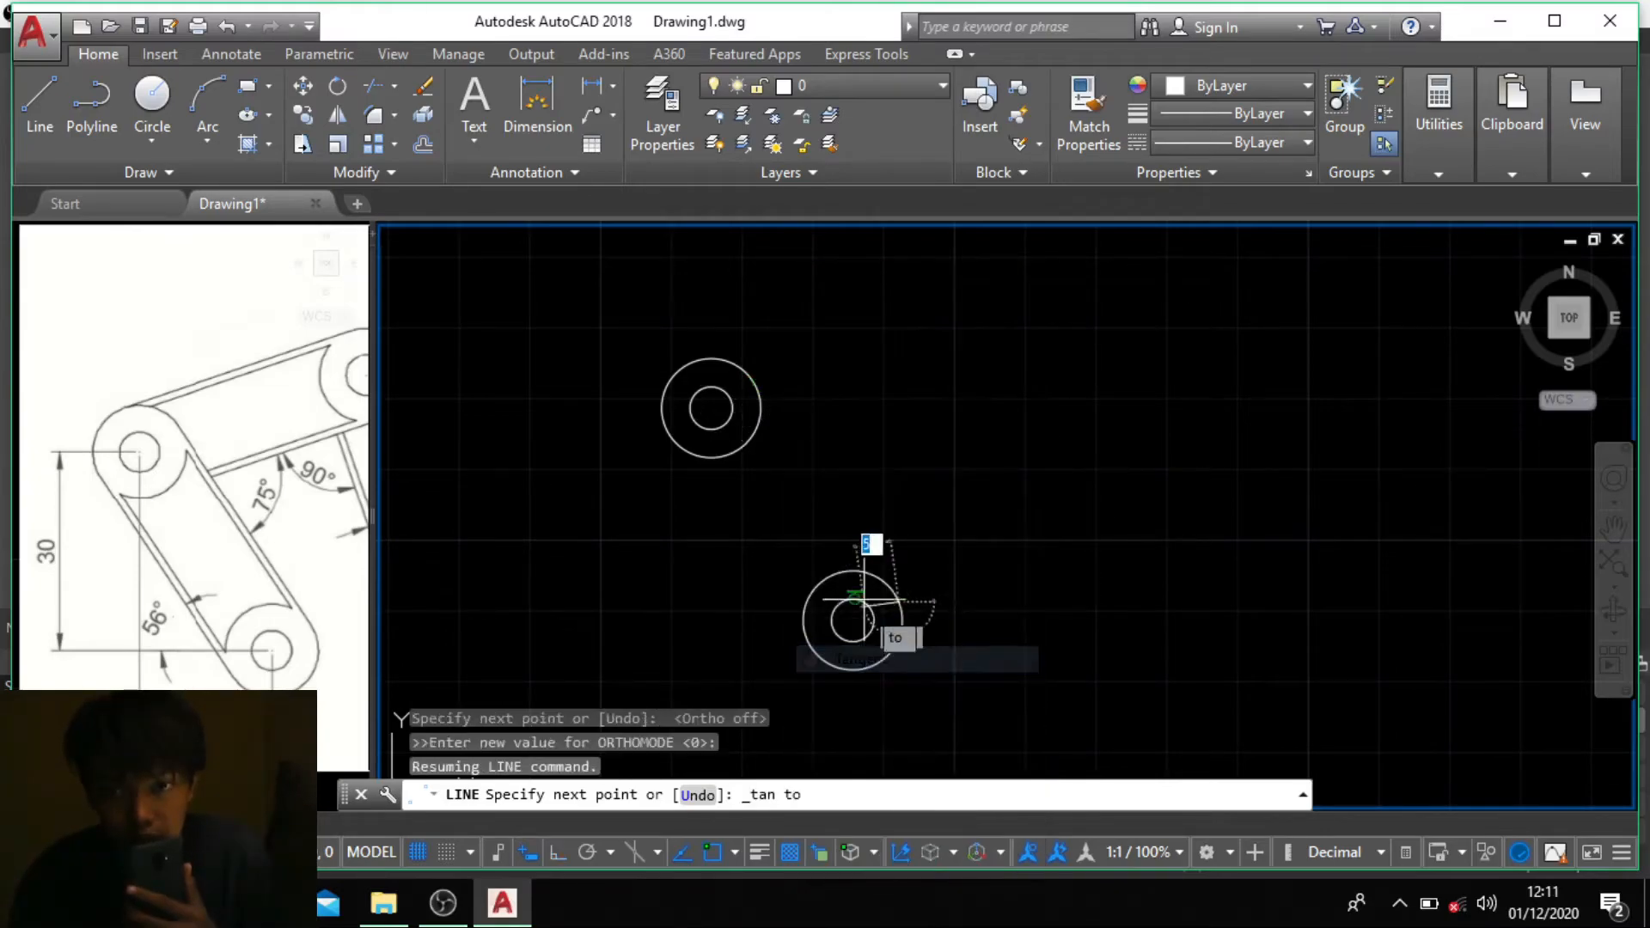
click(750, 371)
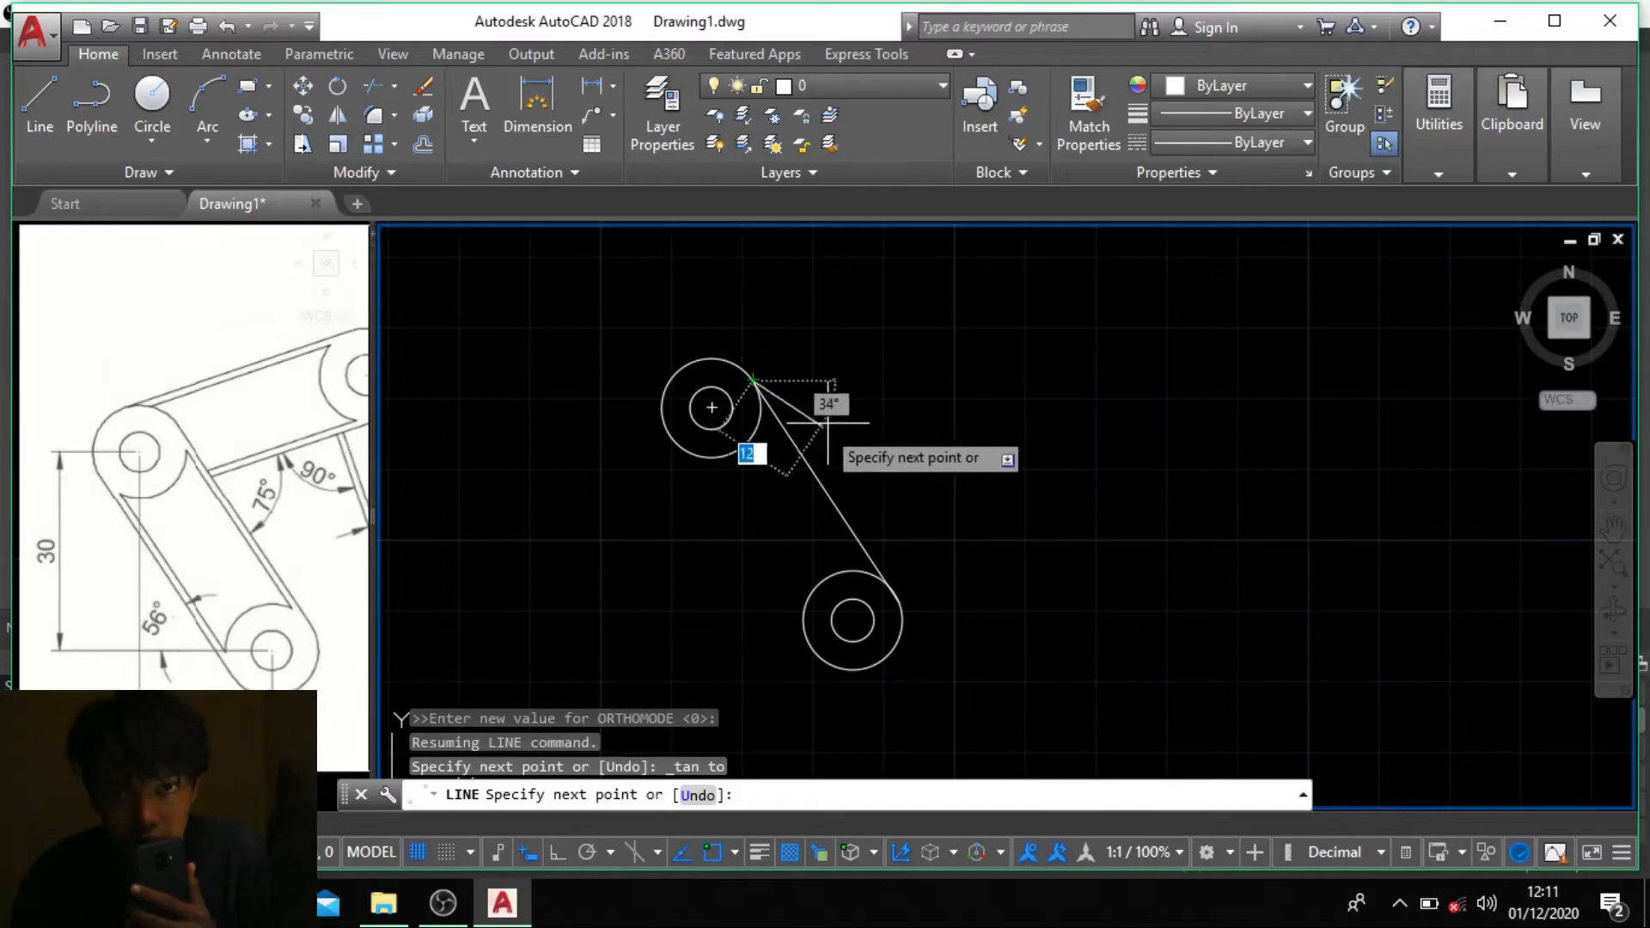
key(Return)
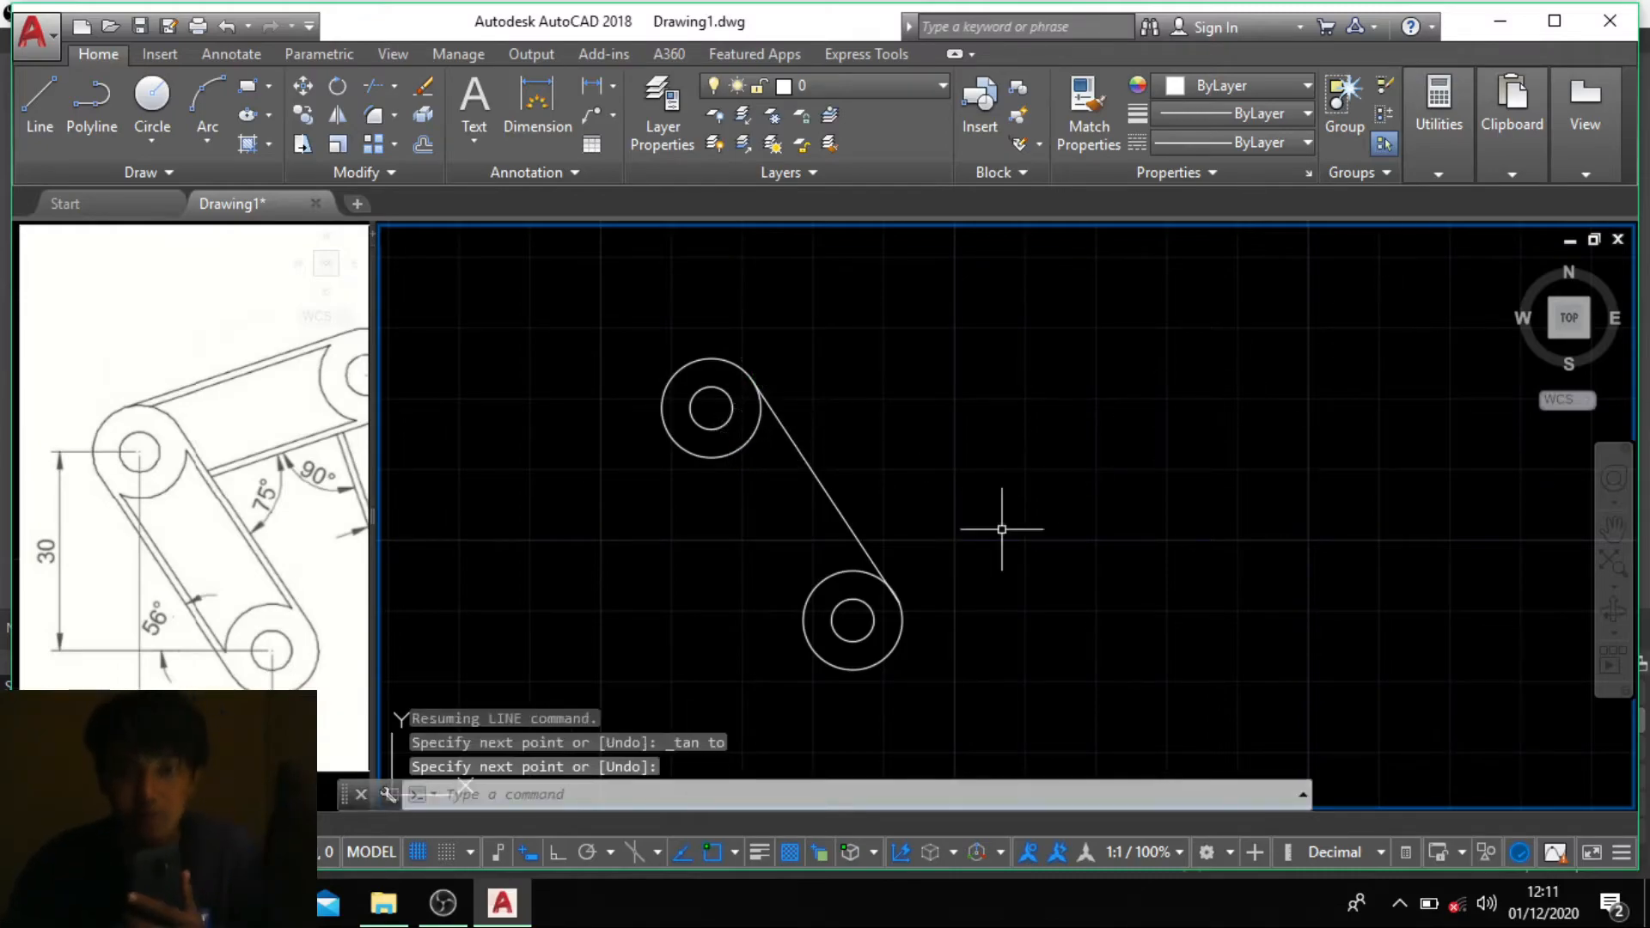
scroll(812, 714, up, 3)
scroll(803, 550, down, 3)
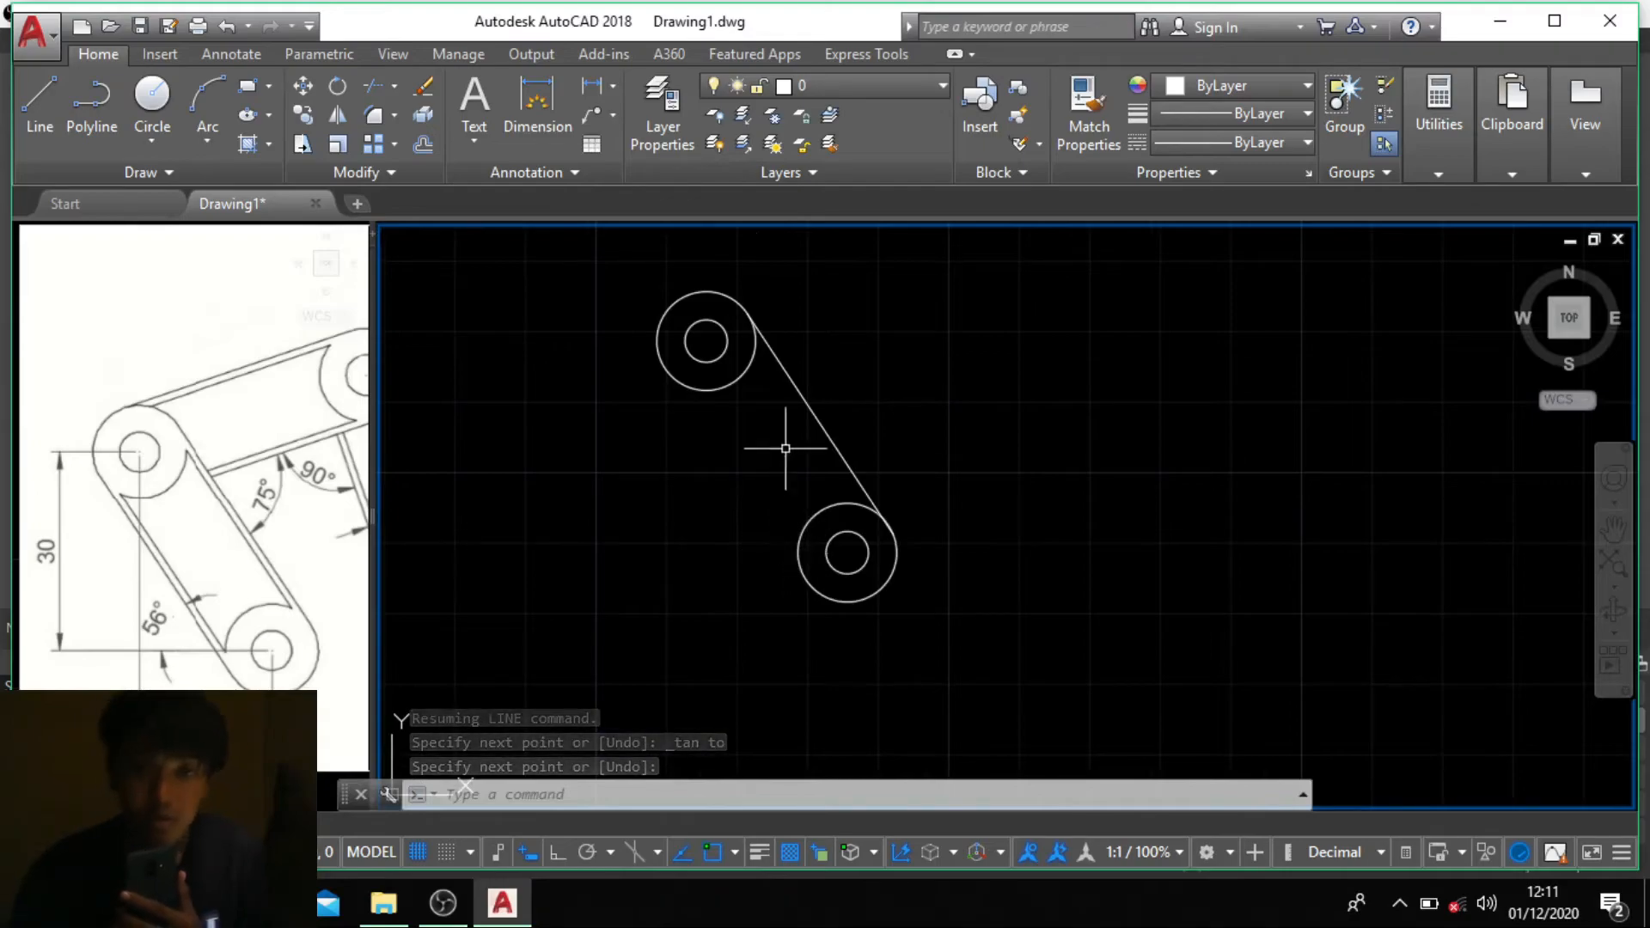
Step: Draw a line tangent to the left sides of the lower and upper outer circles using tangent snaps at both ends
text(L)
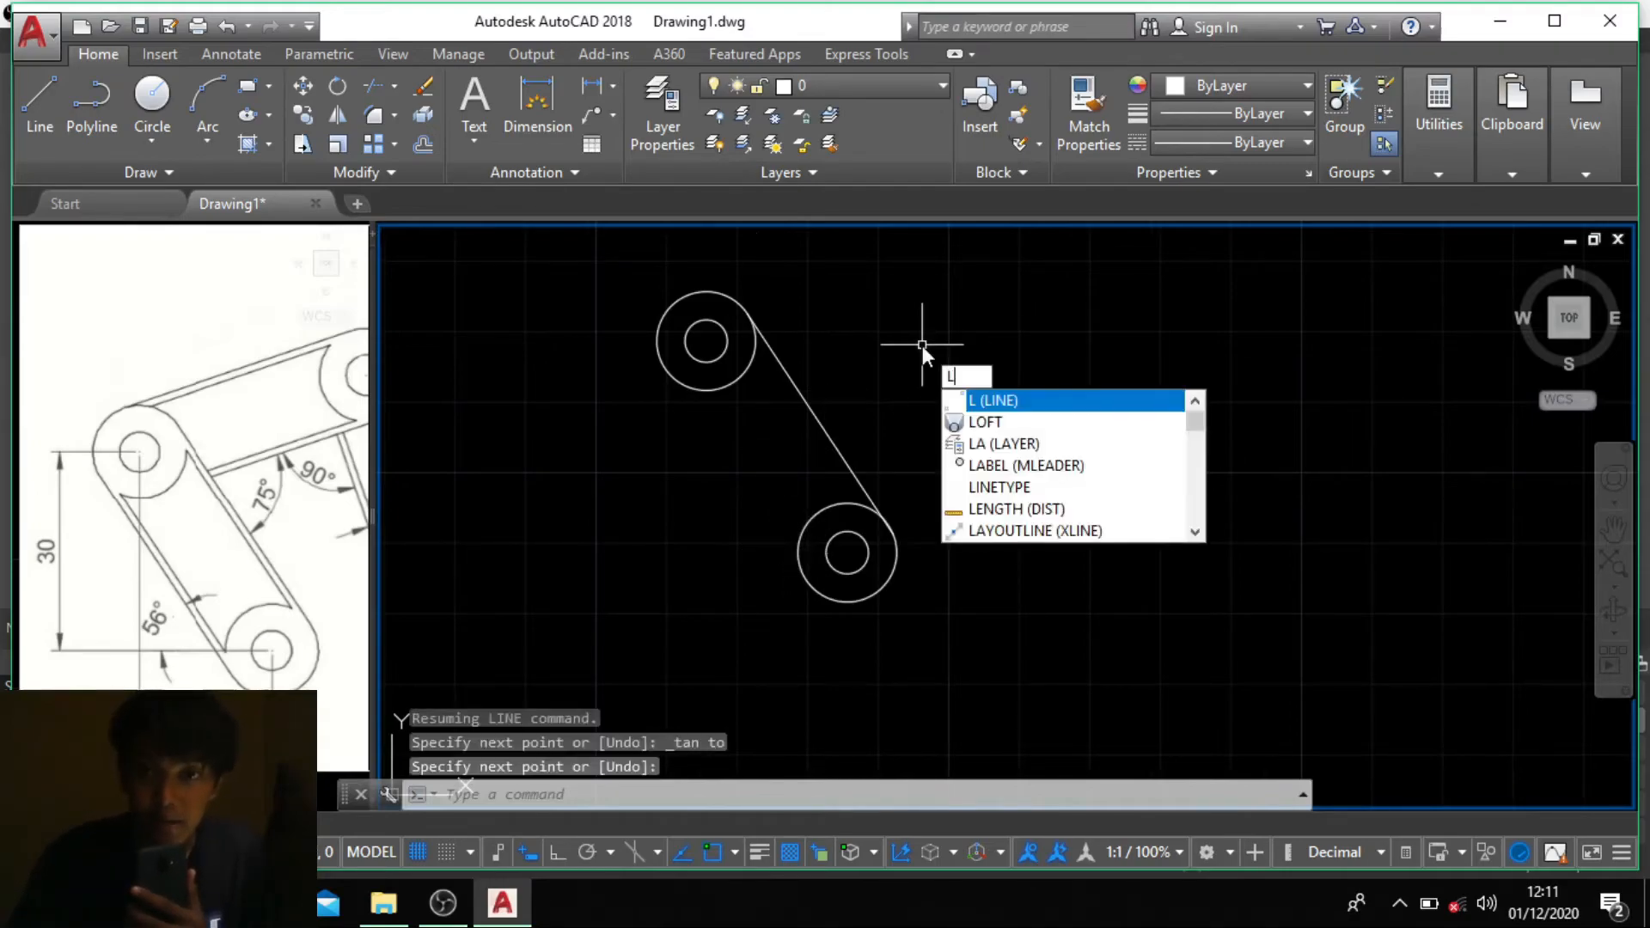
key(Return)
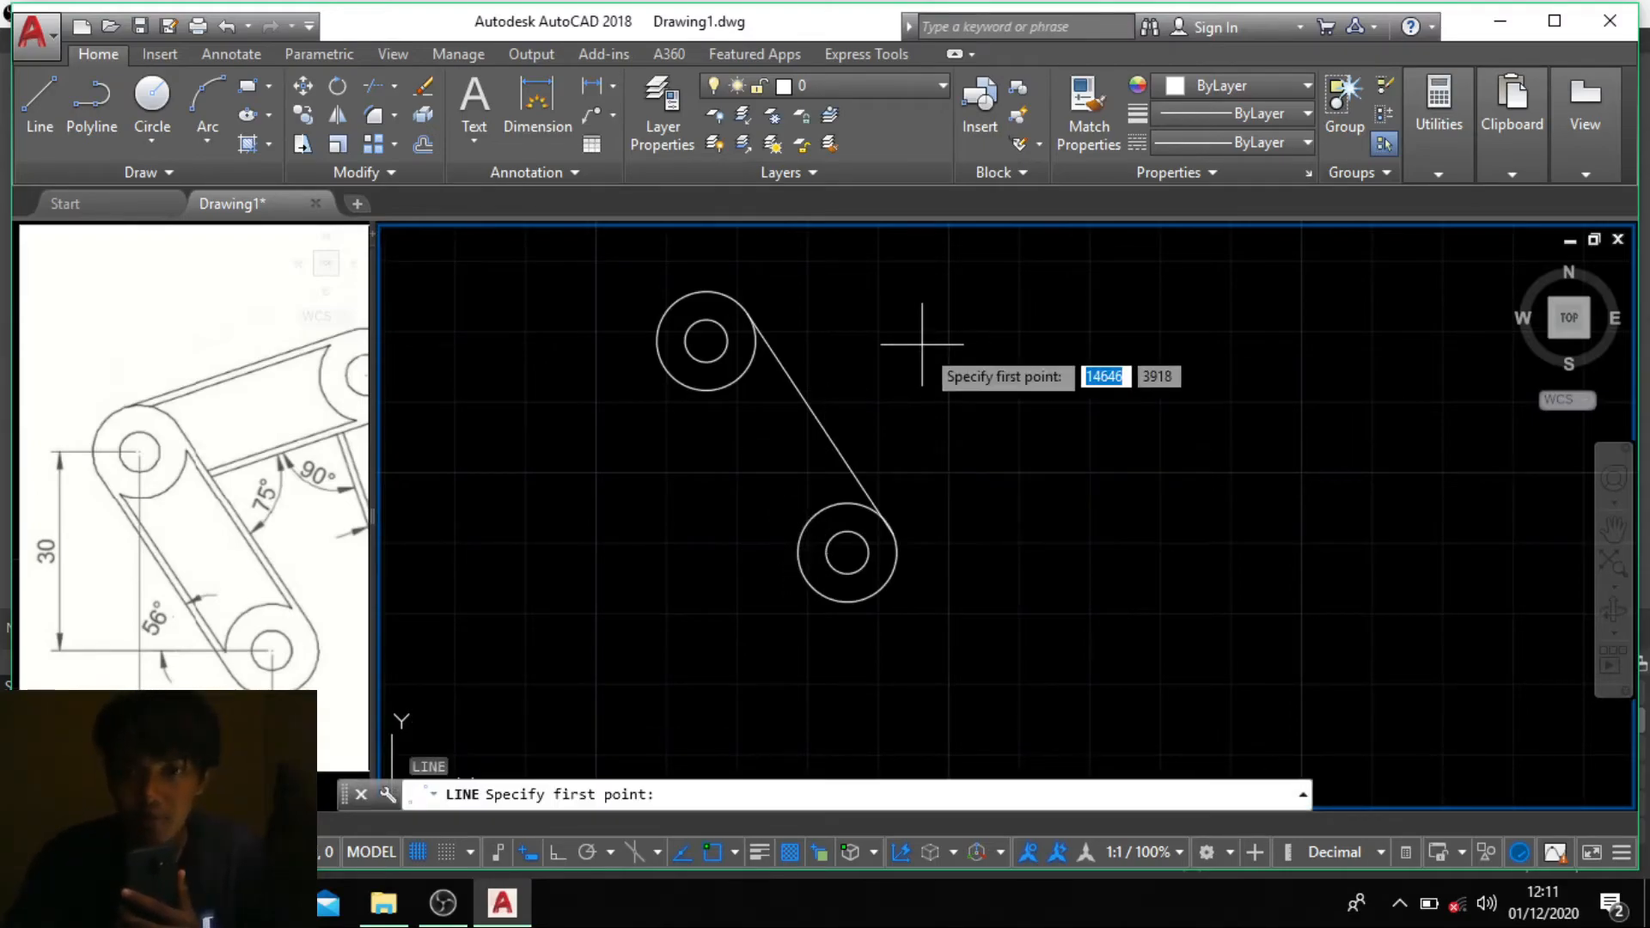
shift+right_click(882, 415)
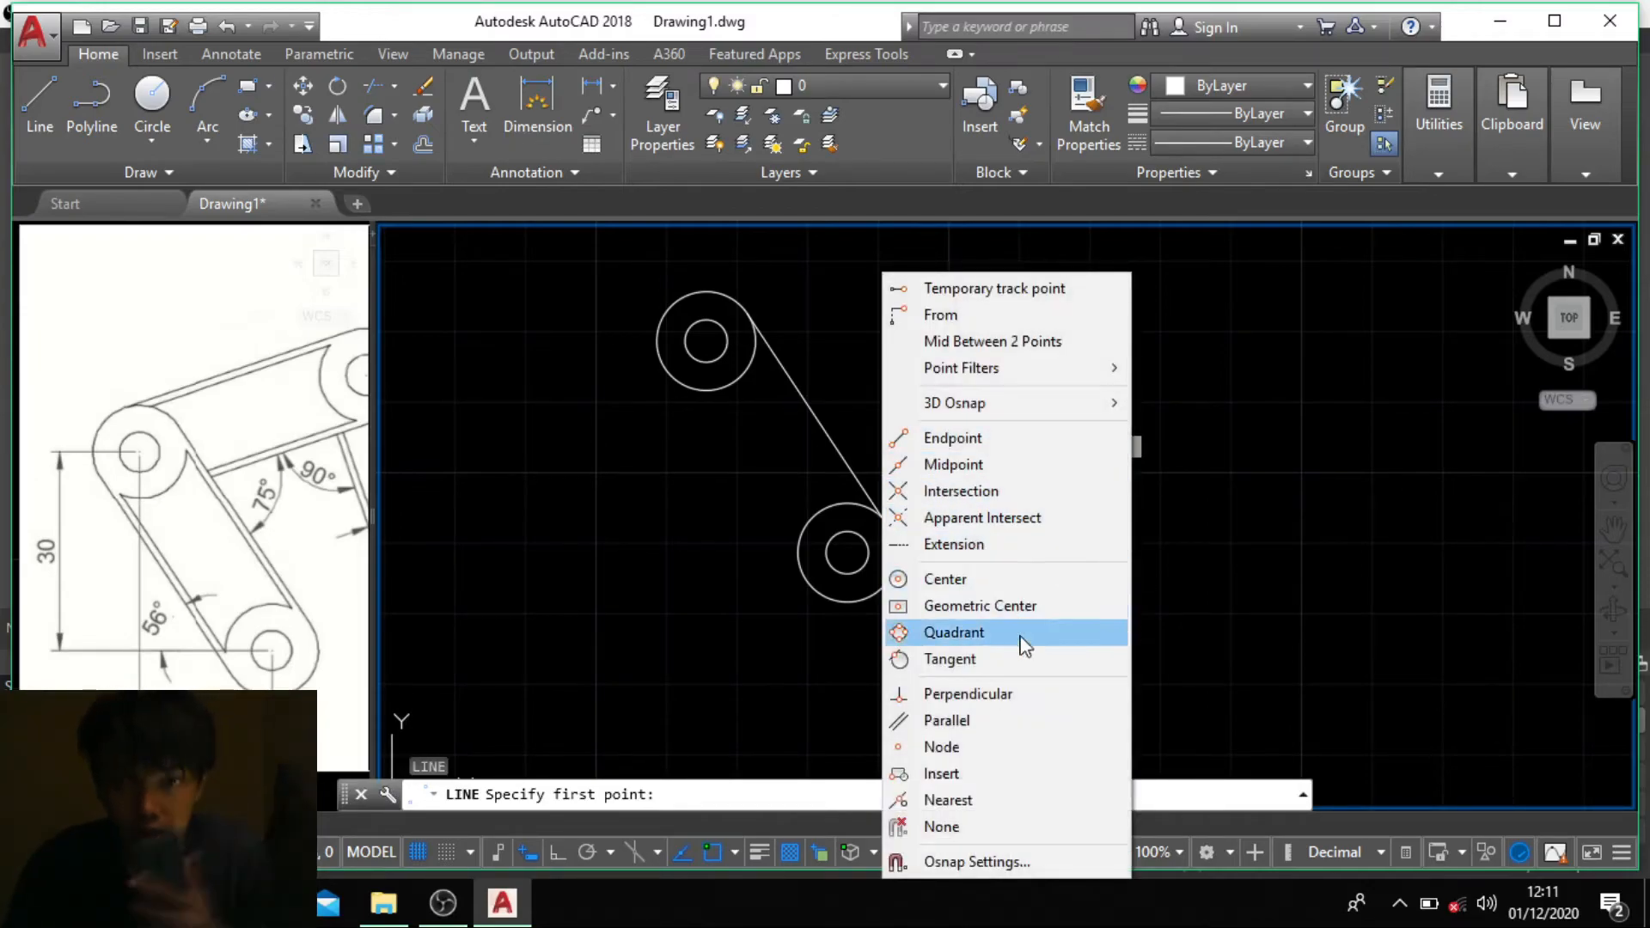
click(950, 659)
click(786, 569)
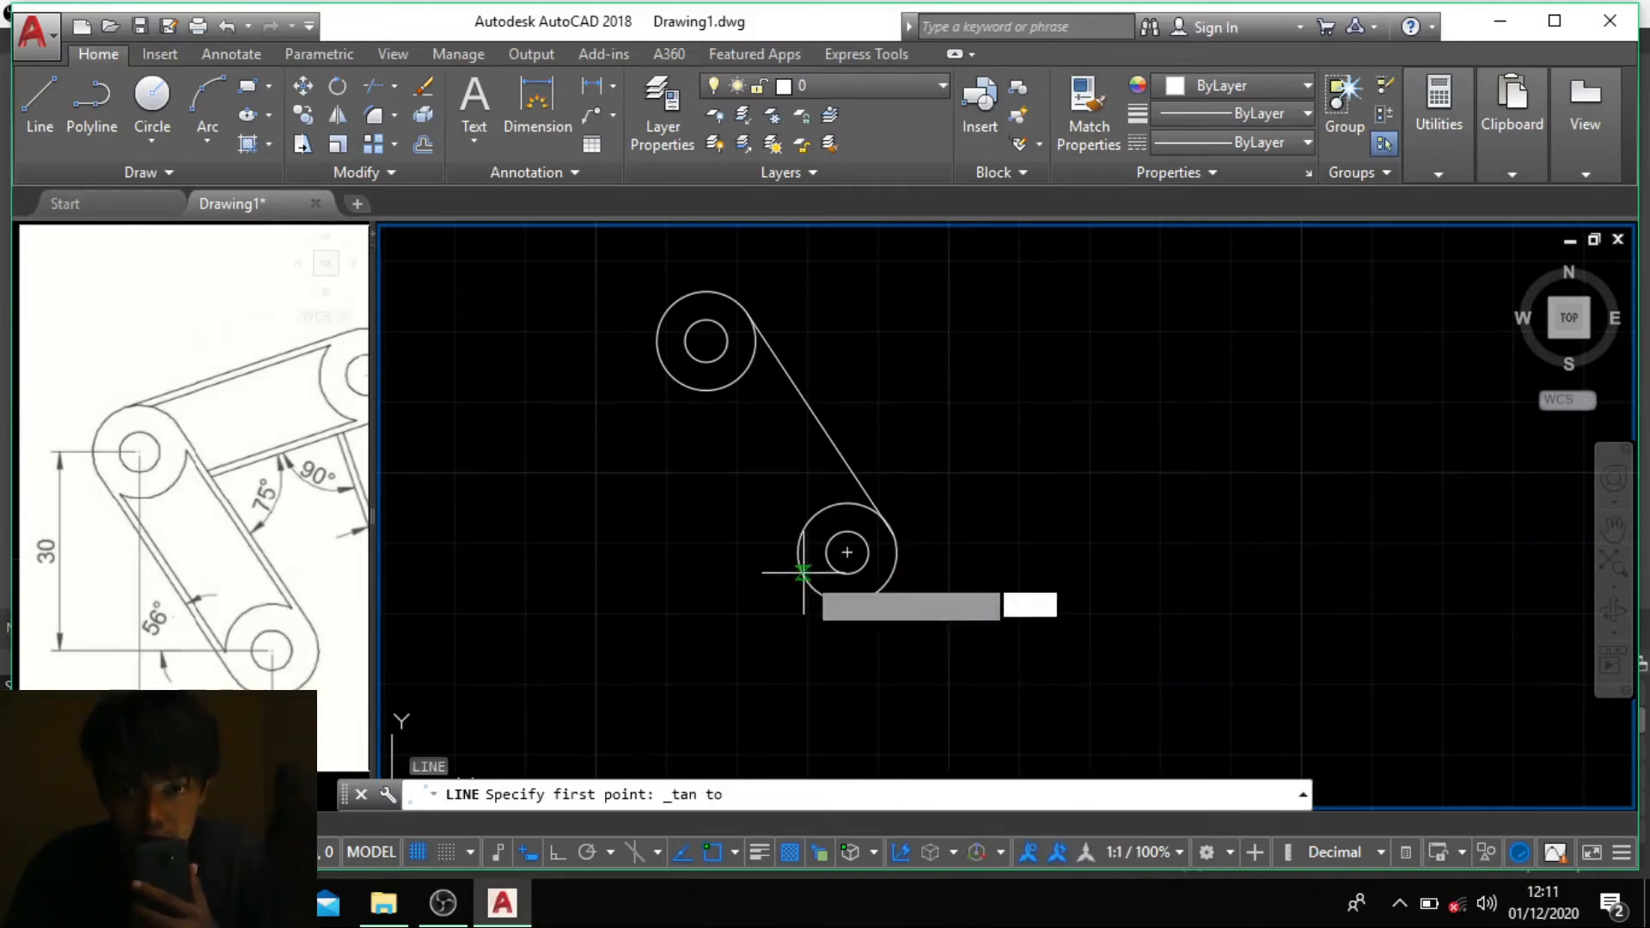
shift+right_click(667, 400)
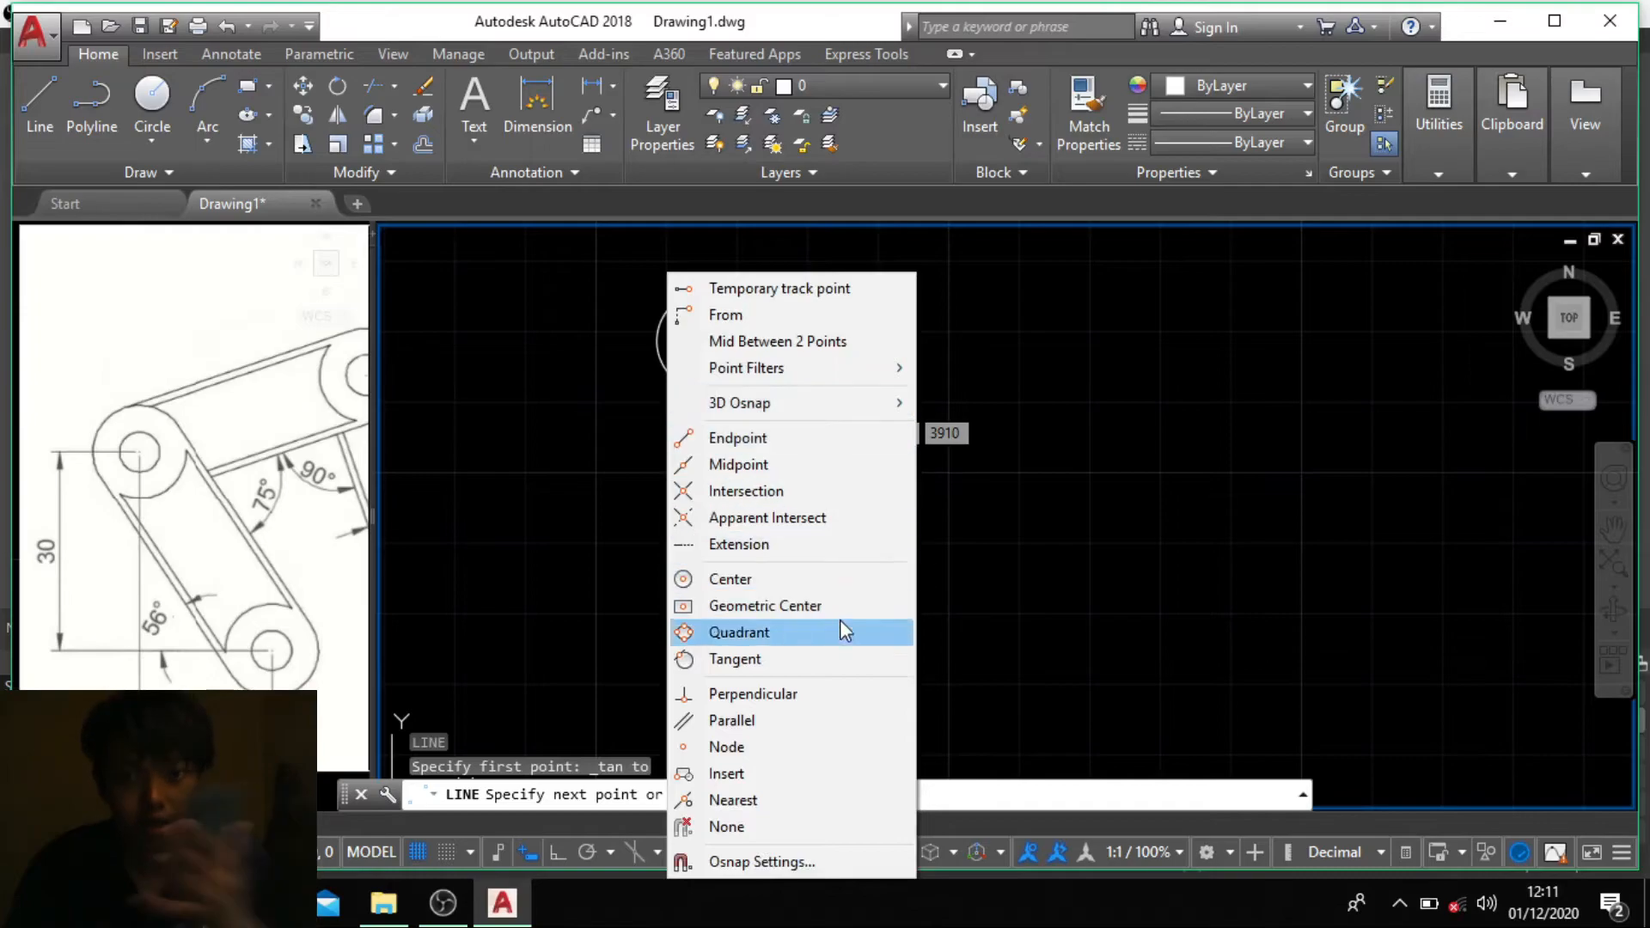
click(838, 659)
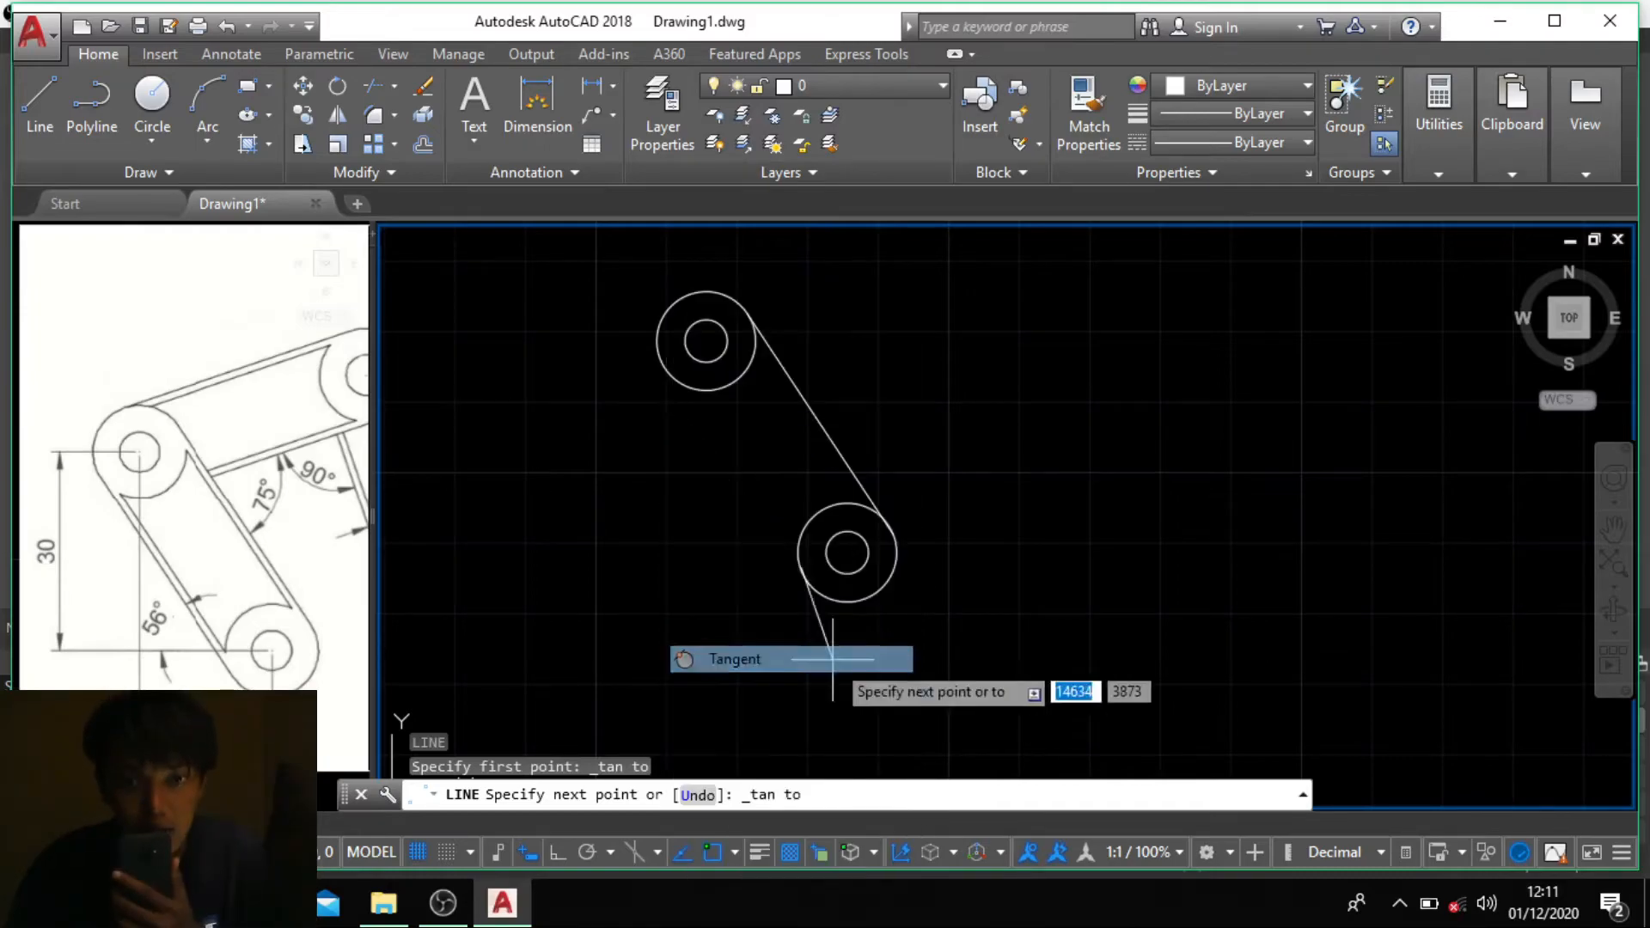
click(663, 365)
key(Escape)
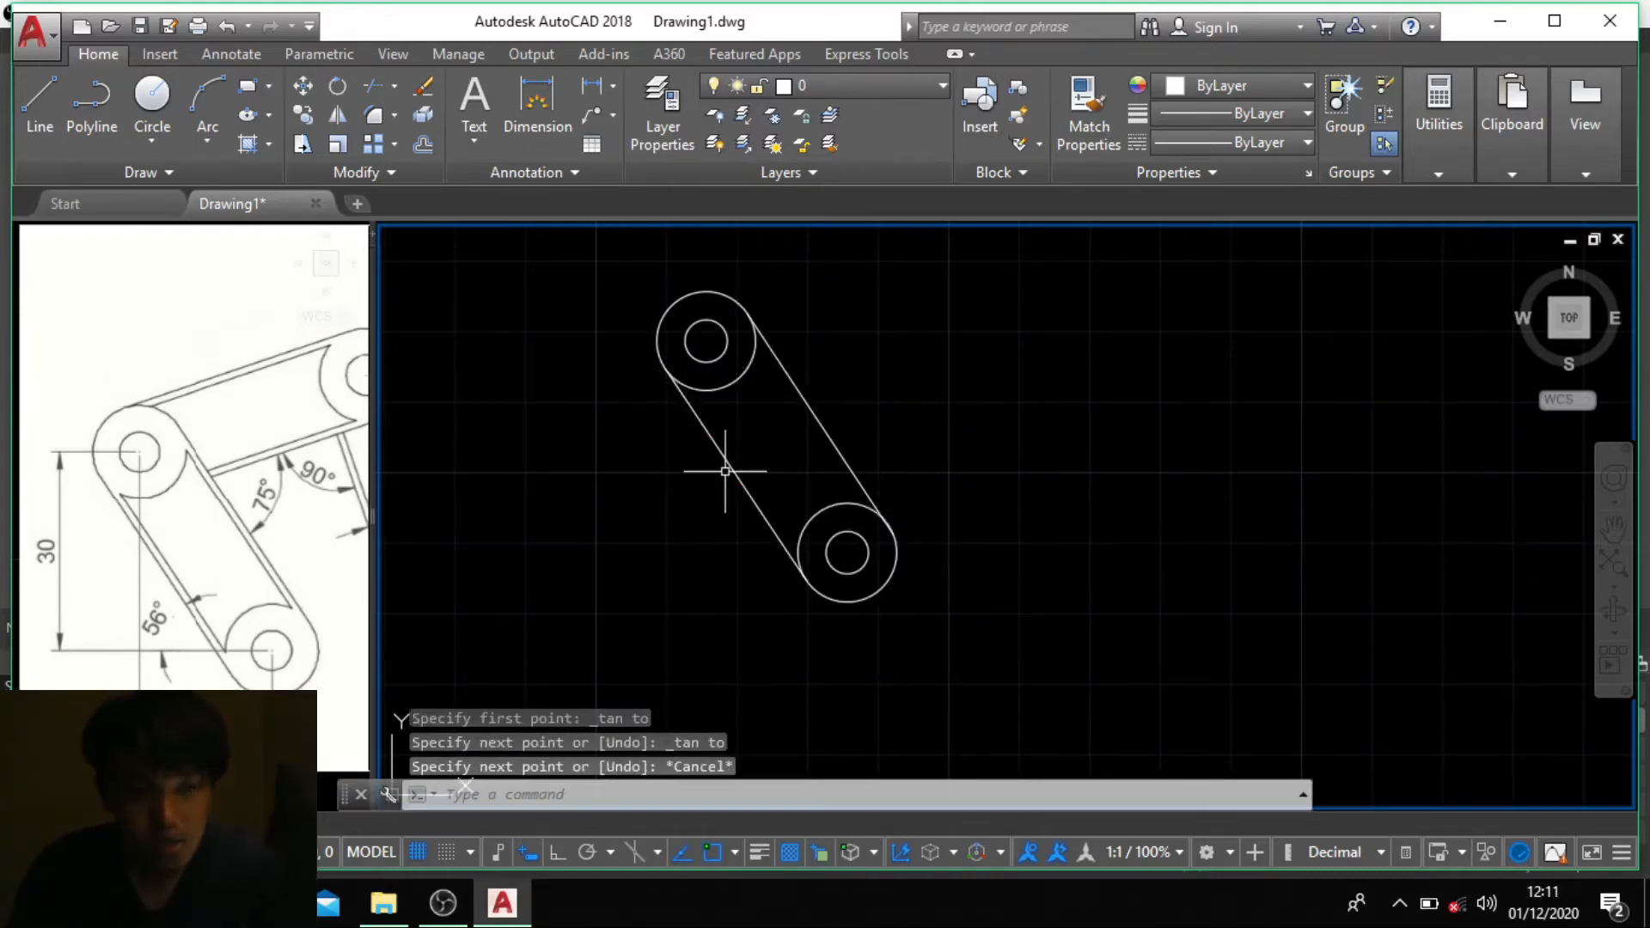
click(732, 467)
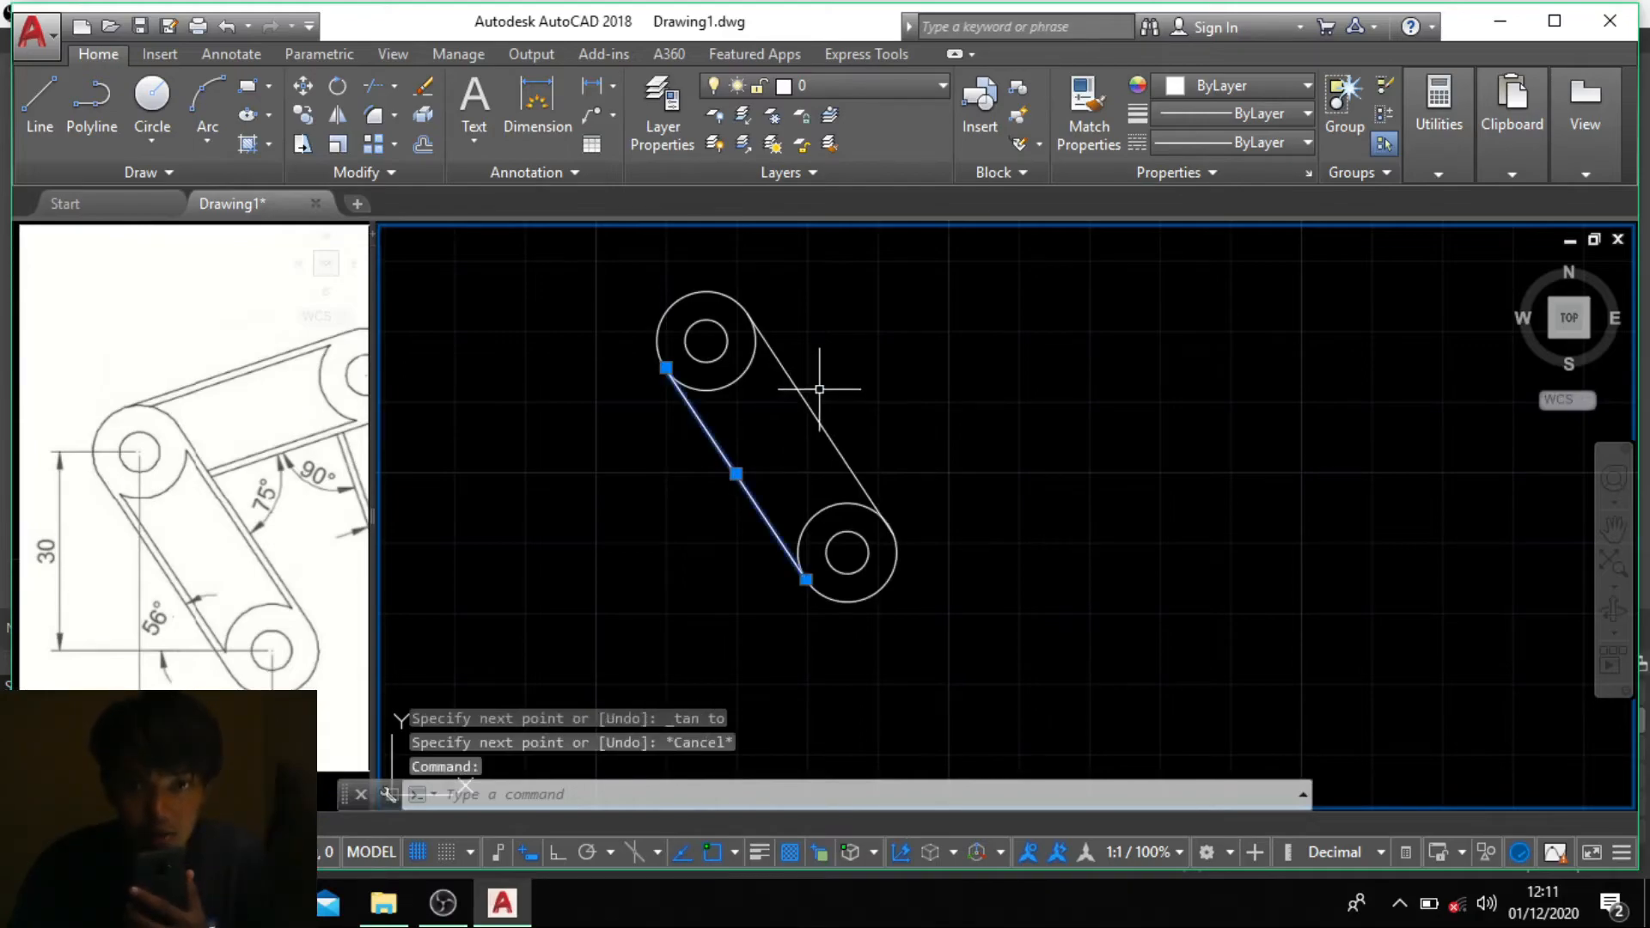
click(835, 440)
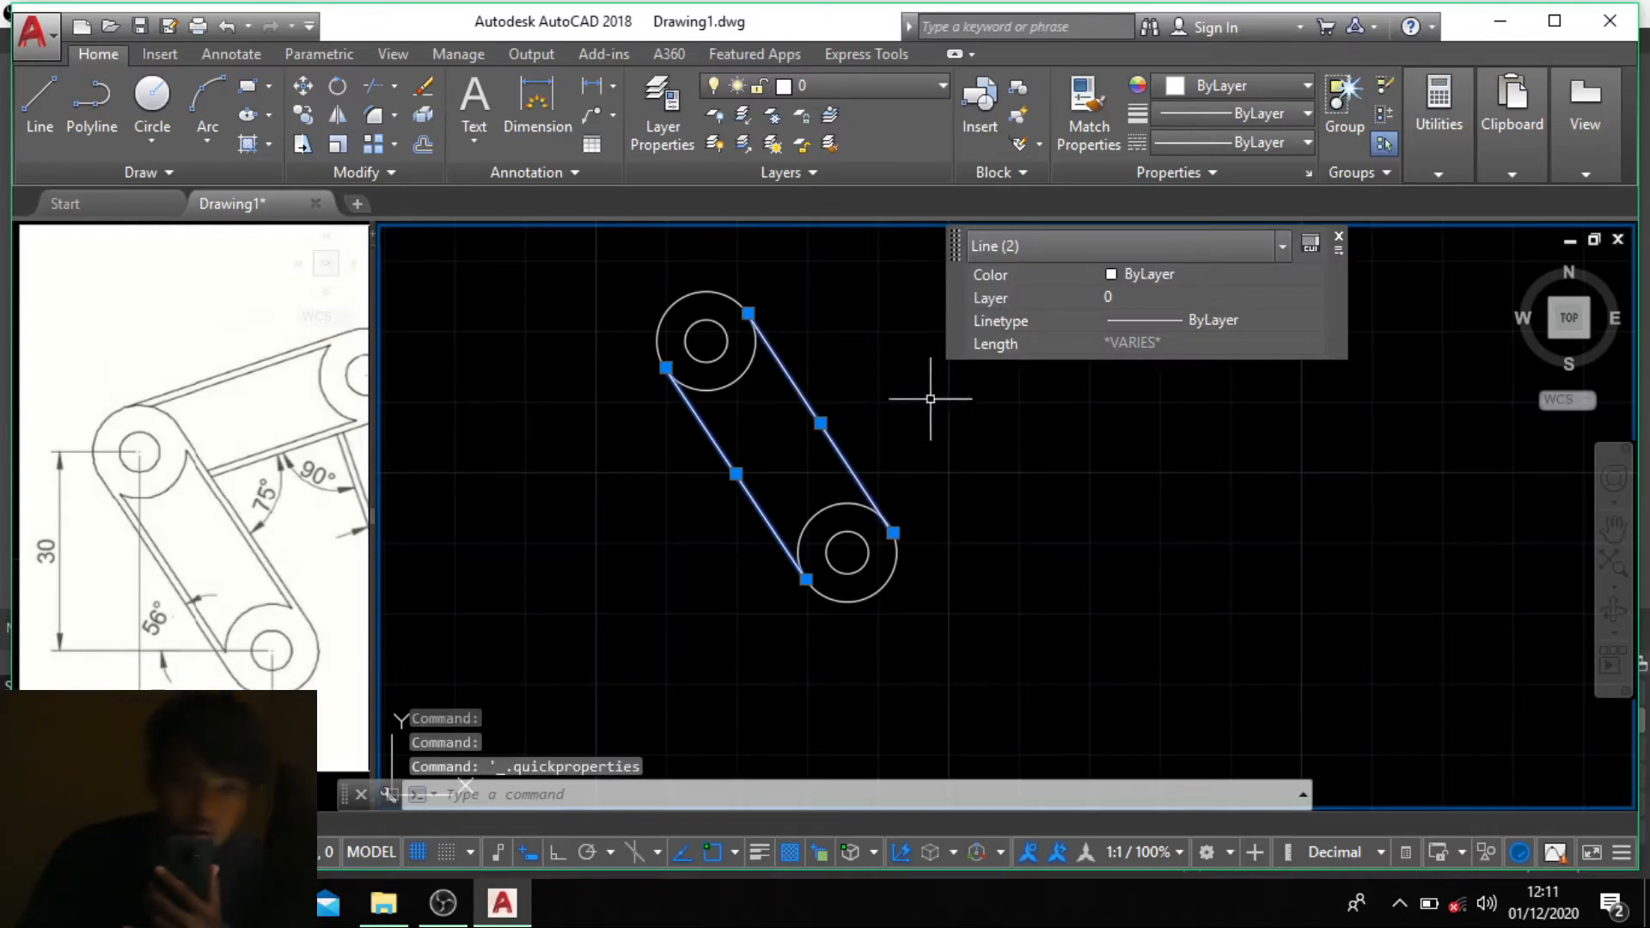
key(Escape)
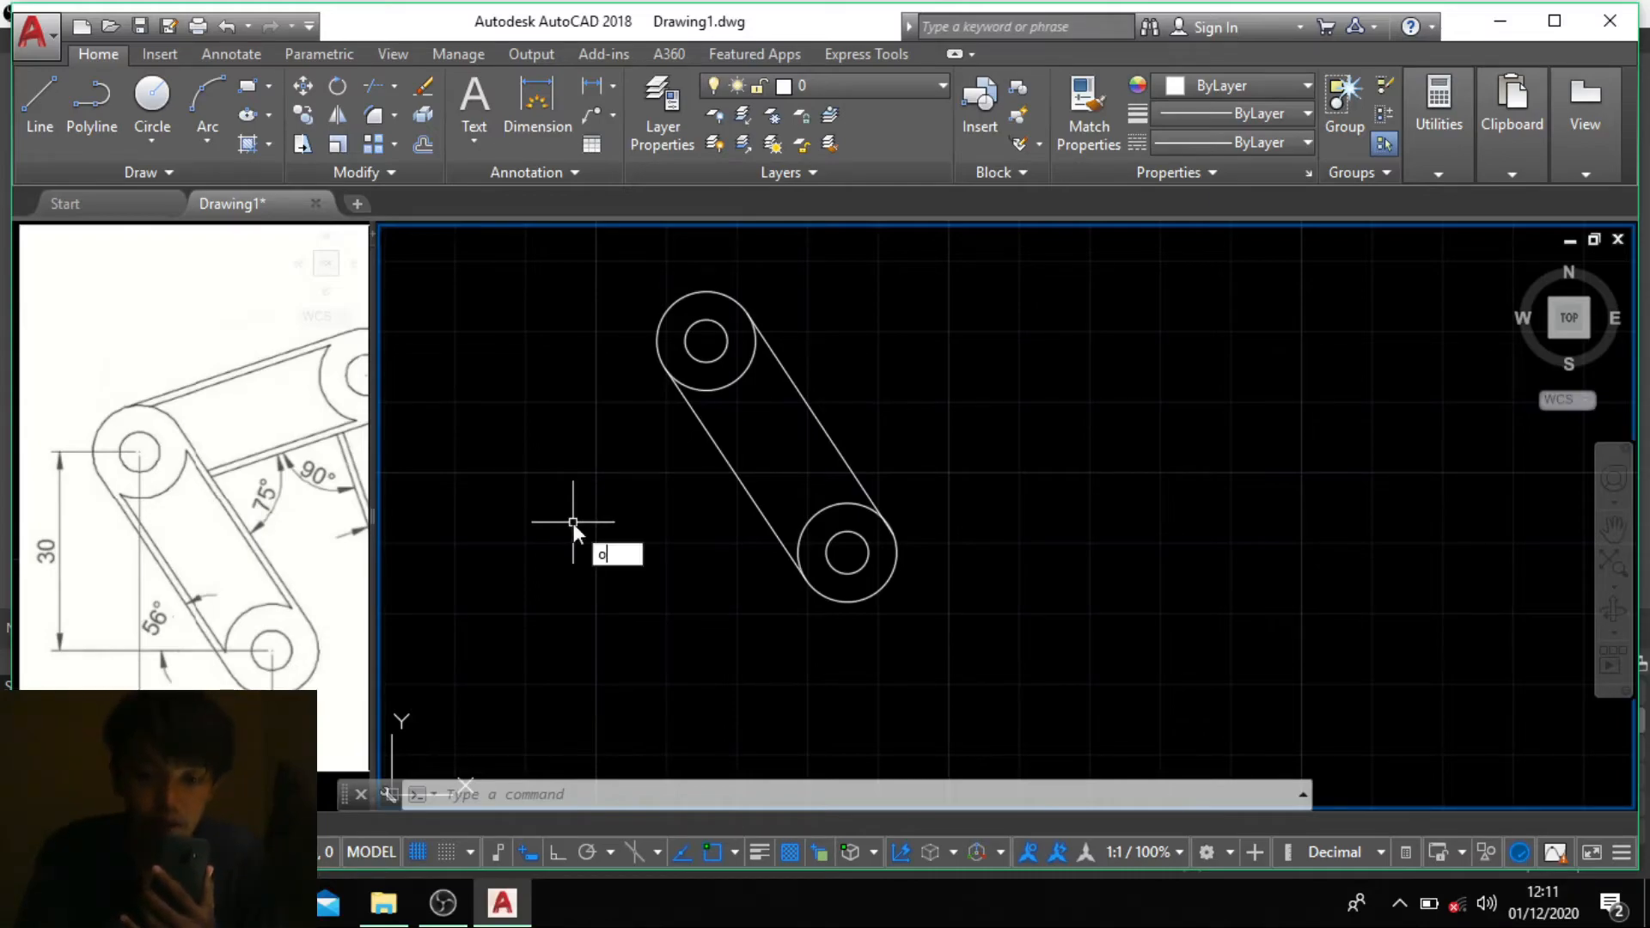
Step: Offset the arm's right tangent line 1 unit toward the inside, following the line spacing dimensioned in the reference image
text(ff)
key(Return)
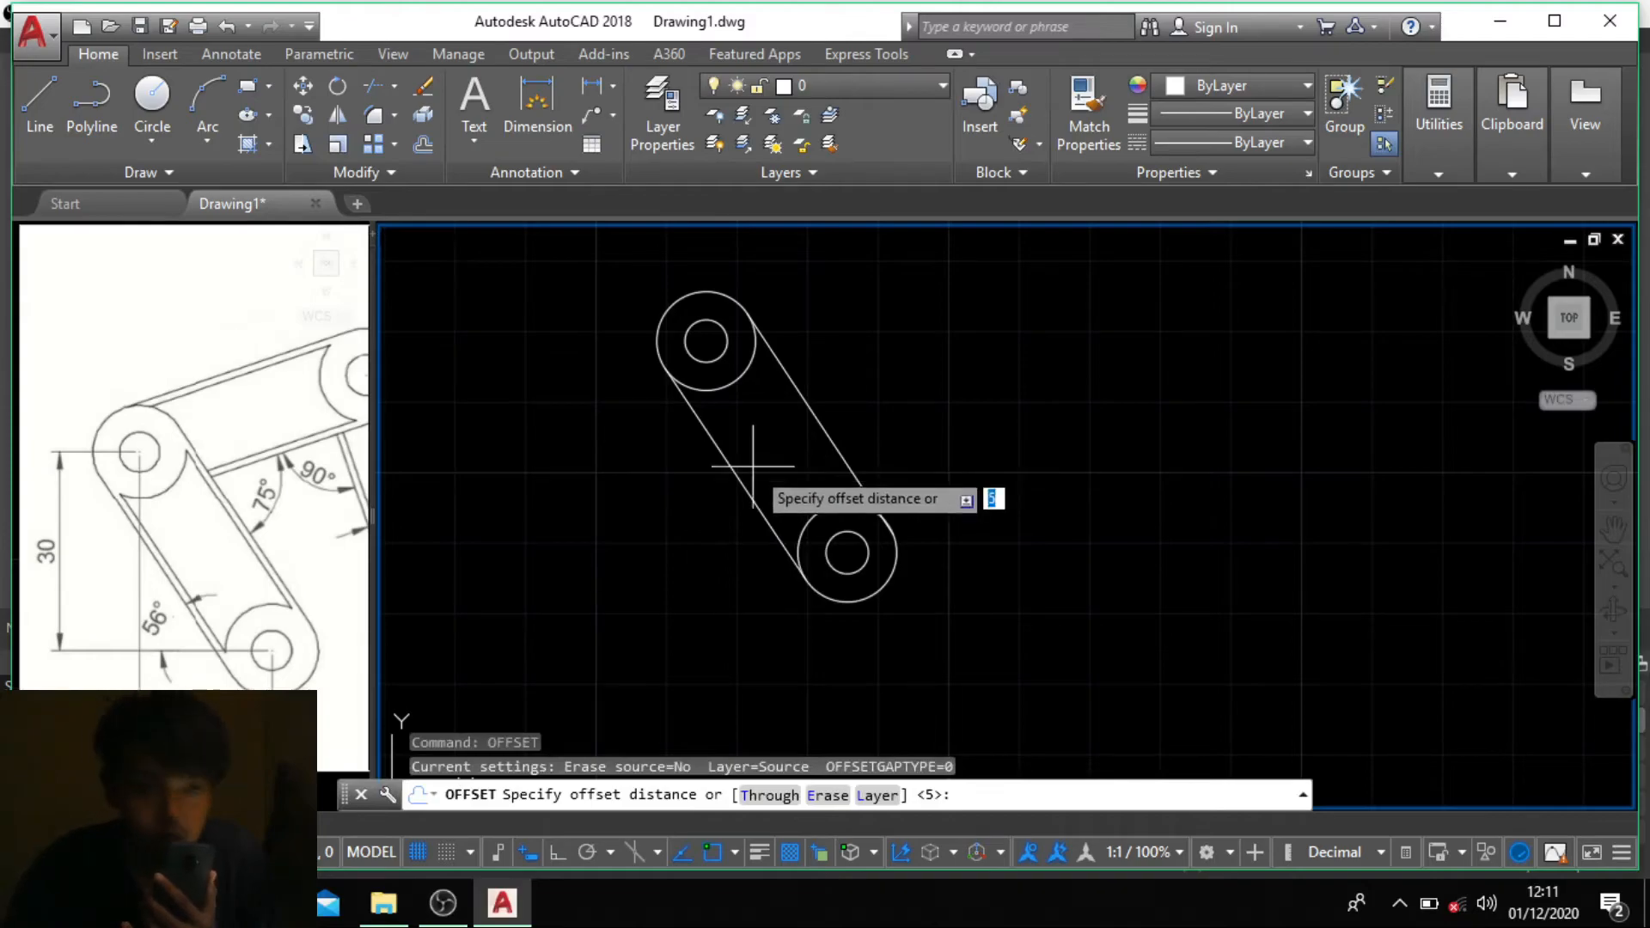
scroll(256, 463, down, 4)
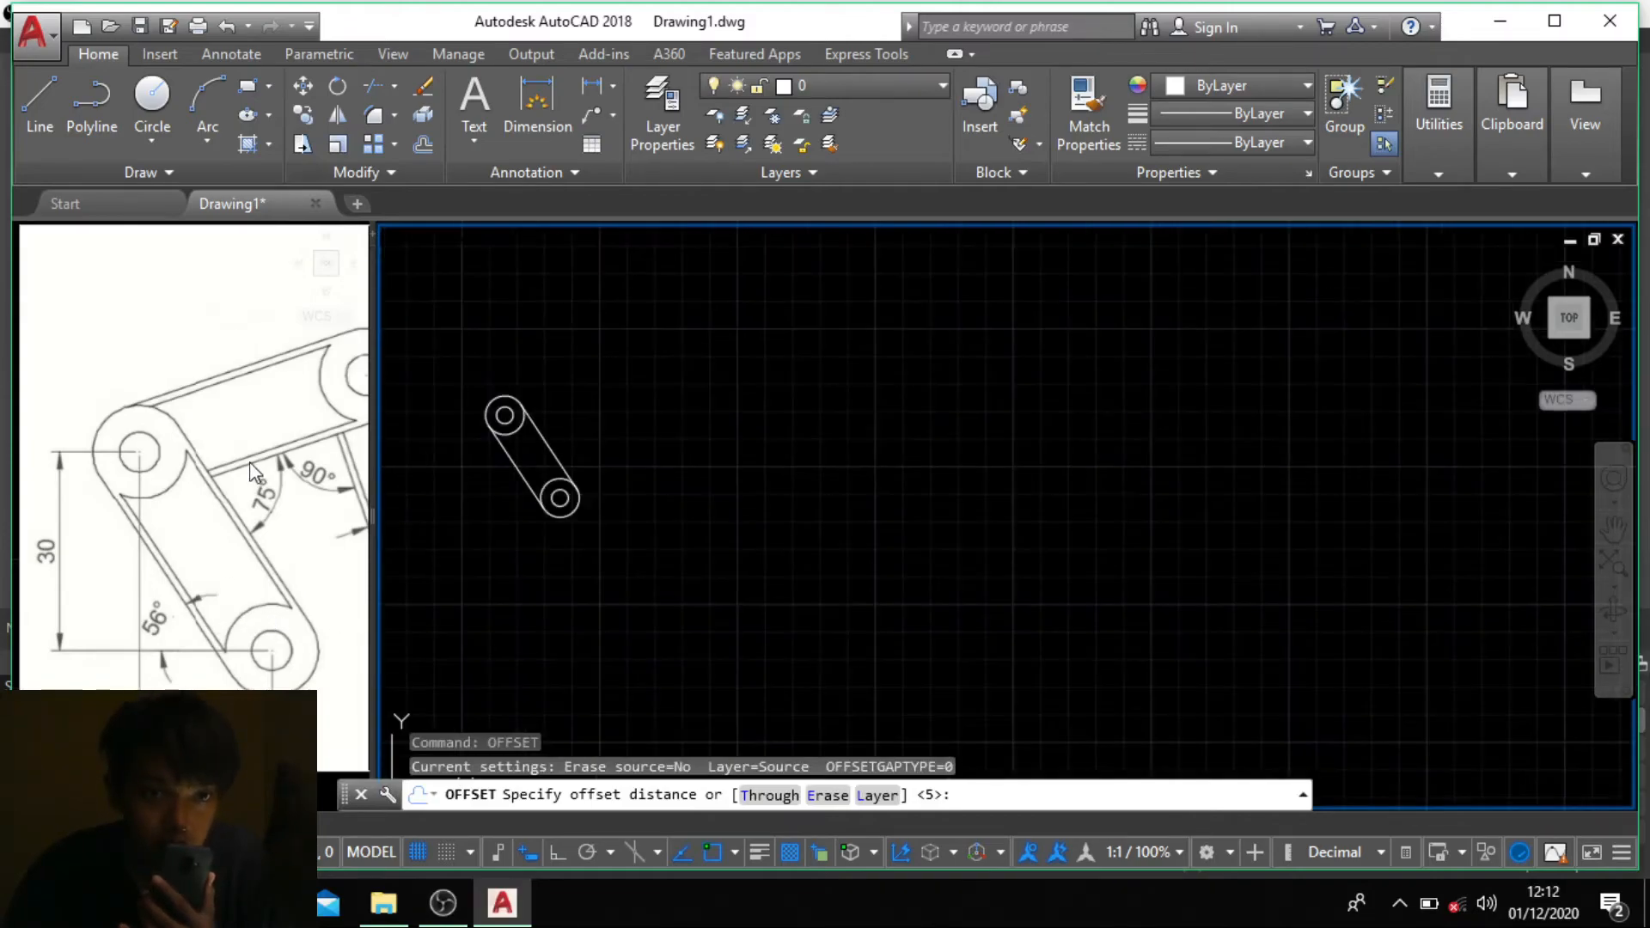
click(250, 462)
scroll(258, 440, down, 2)
scroll(216, 454, down, 2)
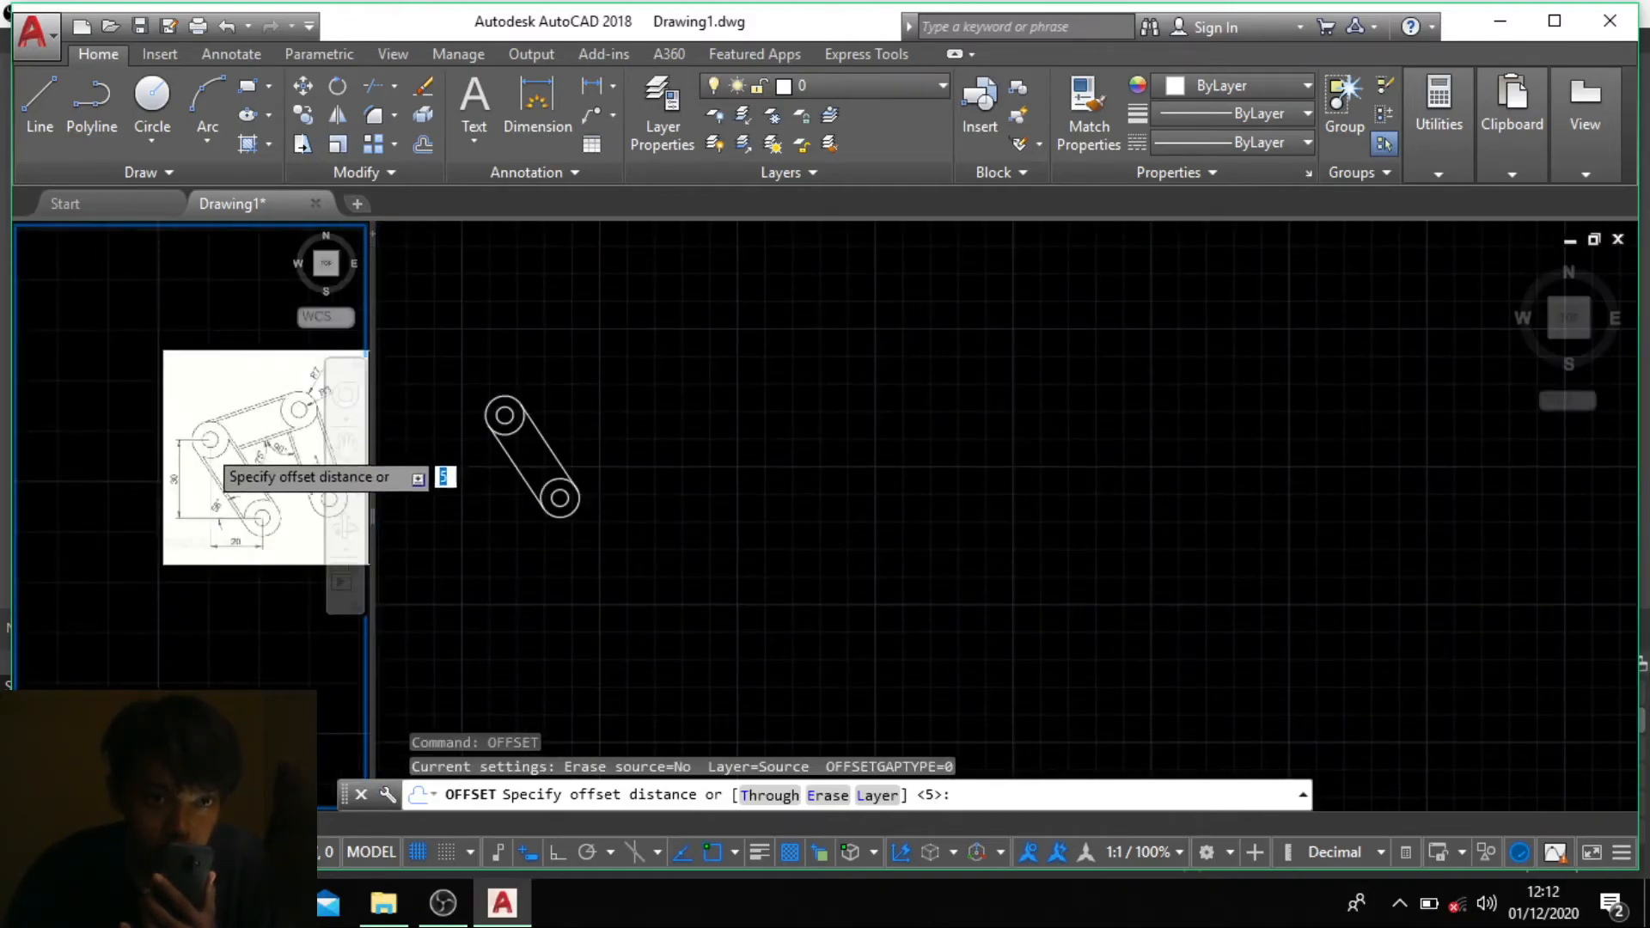
scroll(254, 469, up, 5)
scroll(220, 507, up, 6)
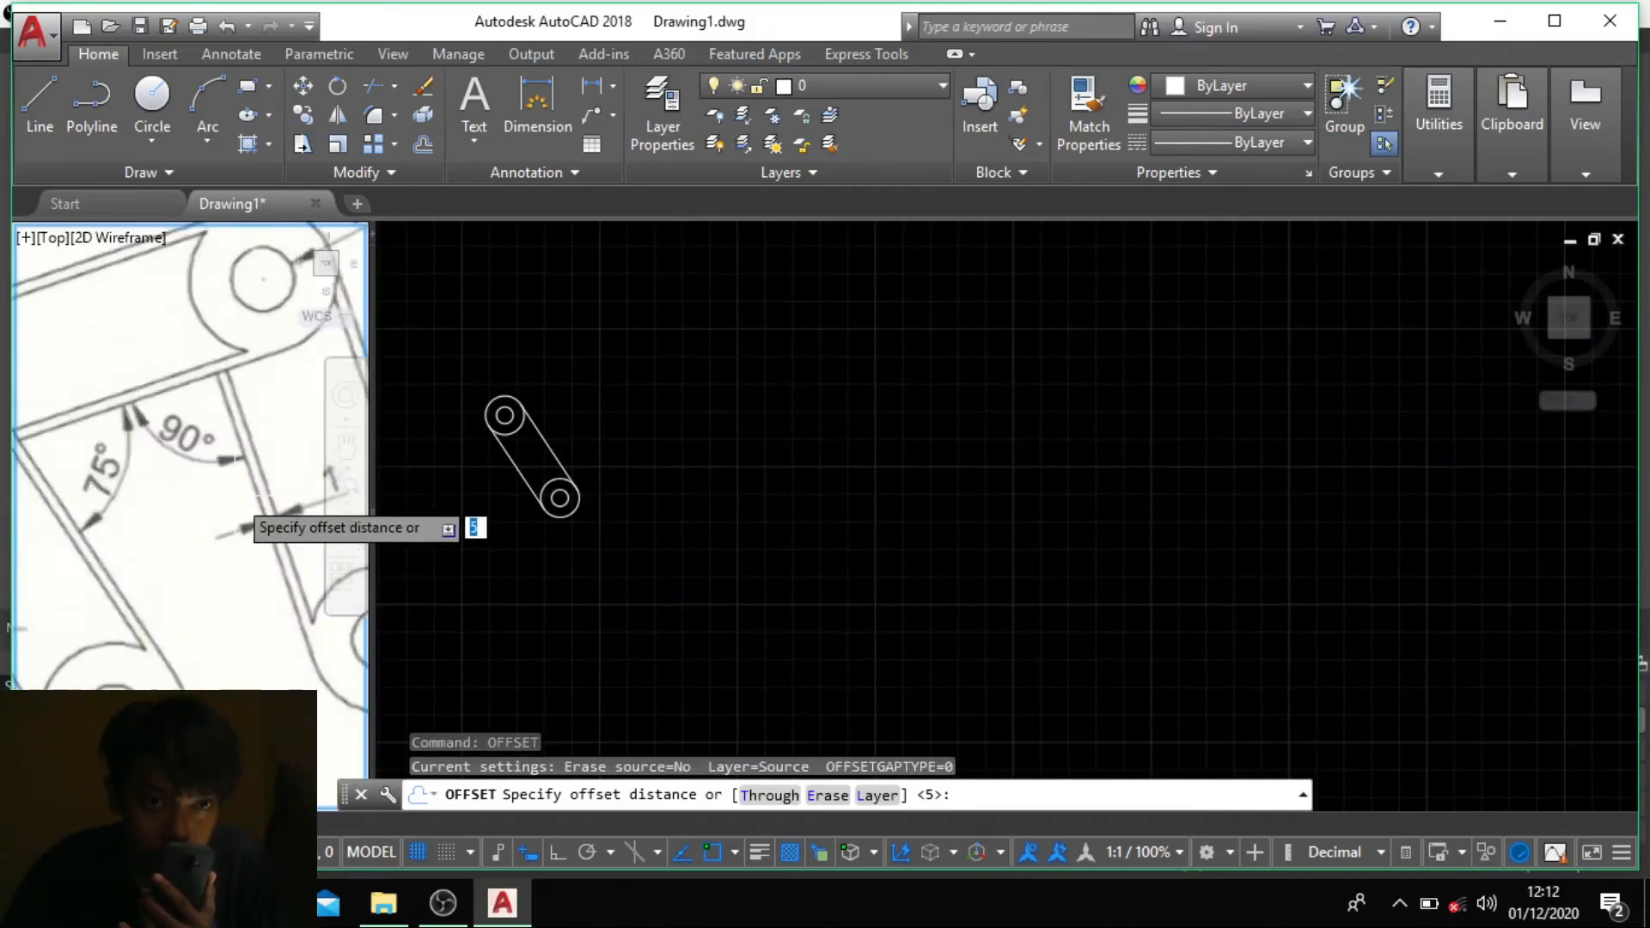
scroll(202, 542, down, 5)
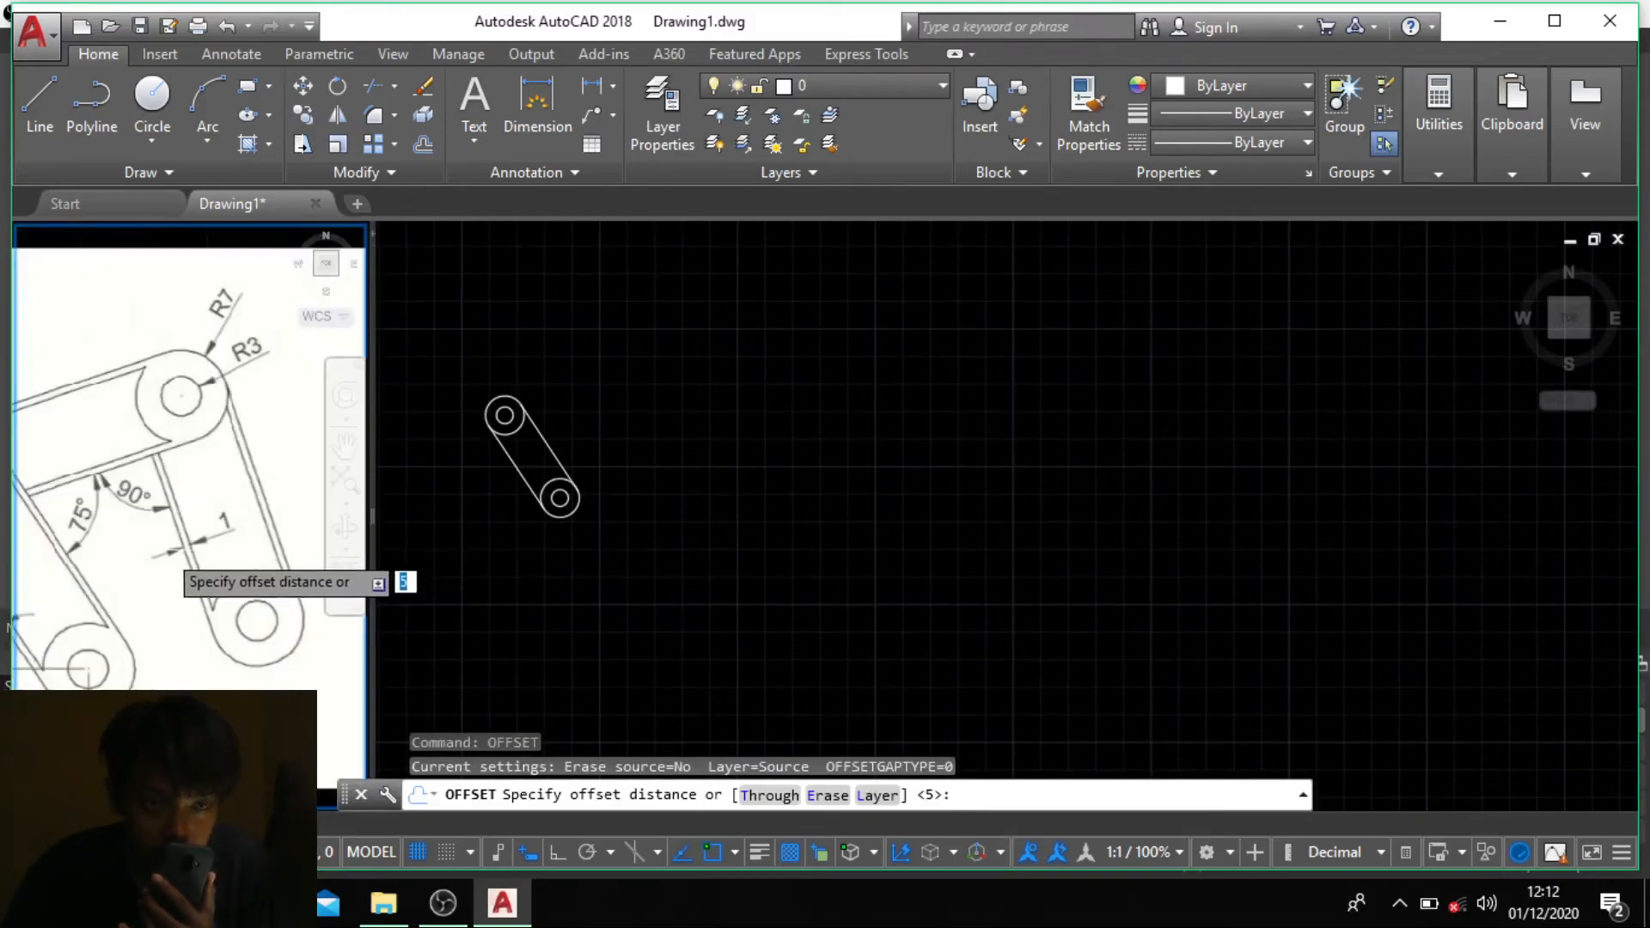
click(477, 451)
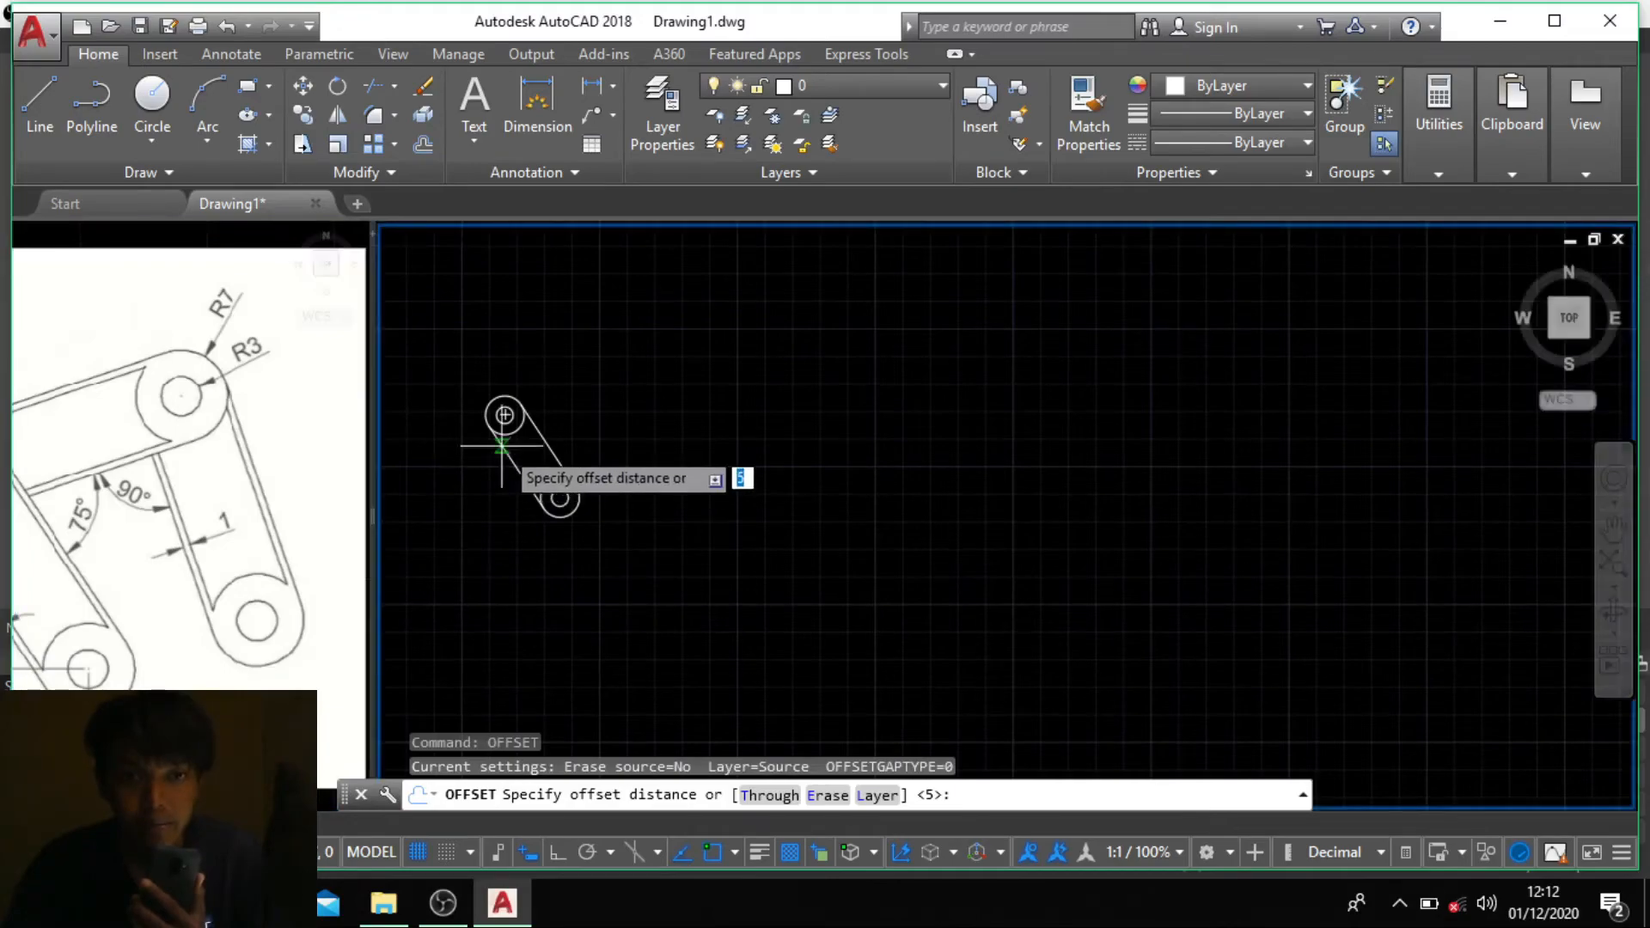
scroll(505, 451, up, 4)
middle_drag(709, 503, 825, 532)
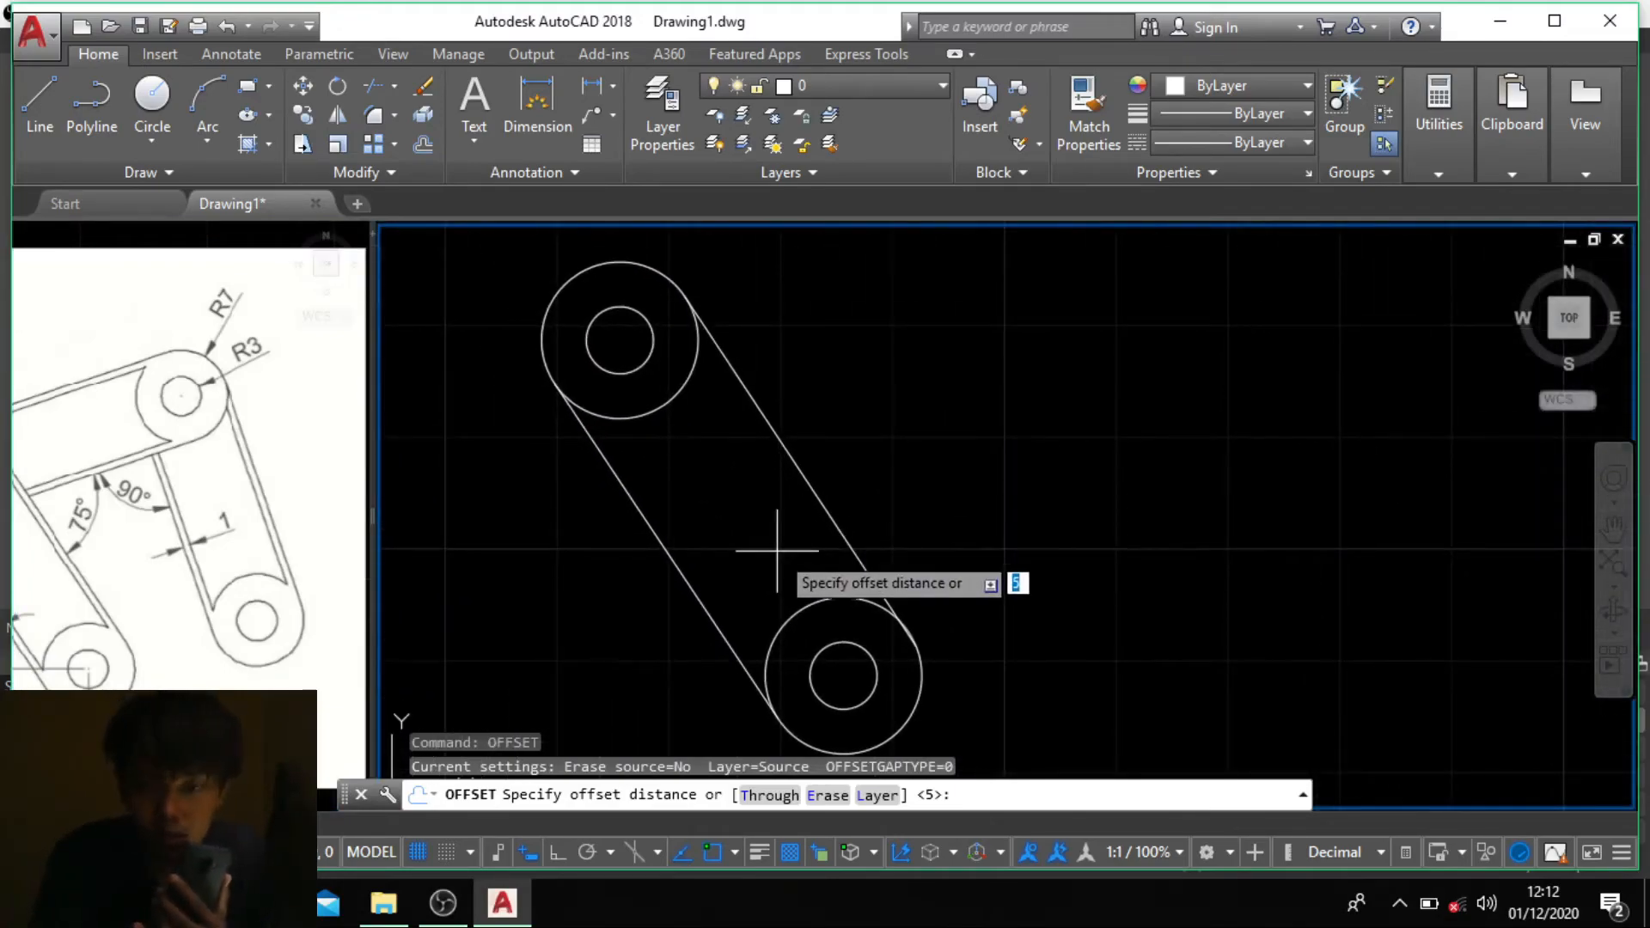
key(Return)
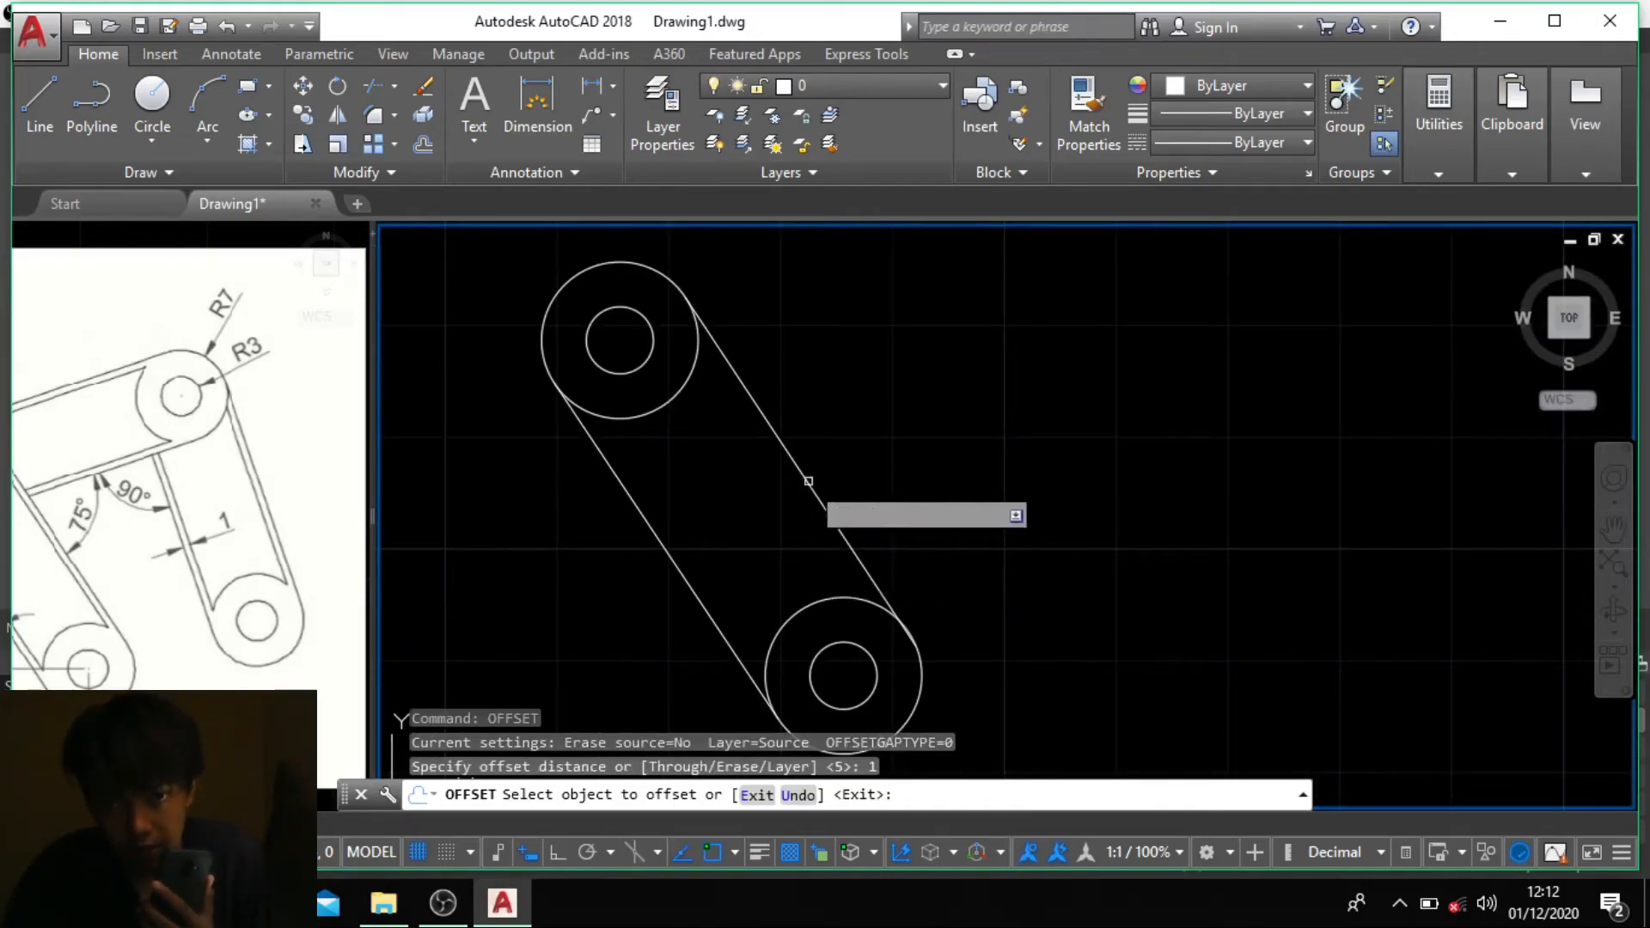
click(809, 480)
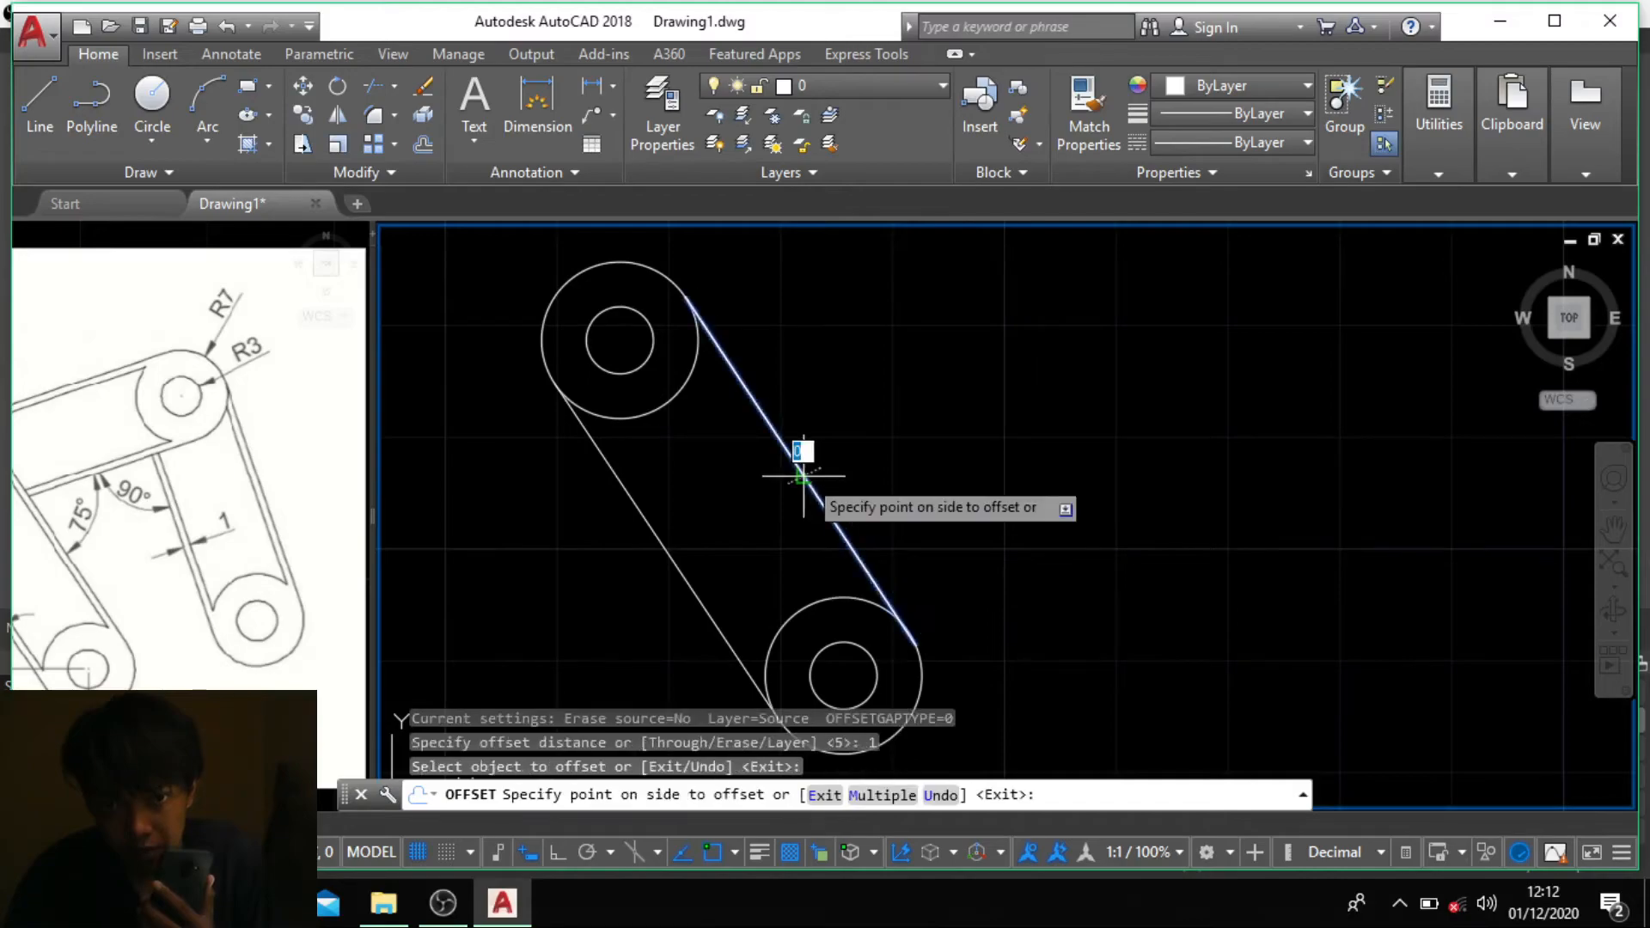
click(777, 519)
Step: Offset the arm's left tangent line inward by the same distance of 1 unit and finish the Offset command
click(679, 567)
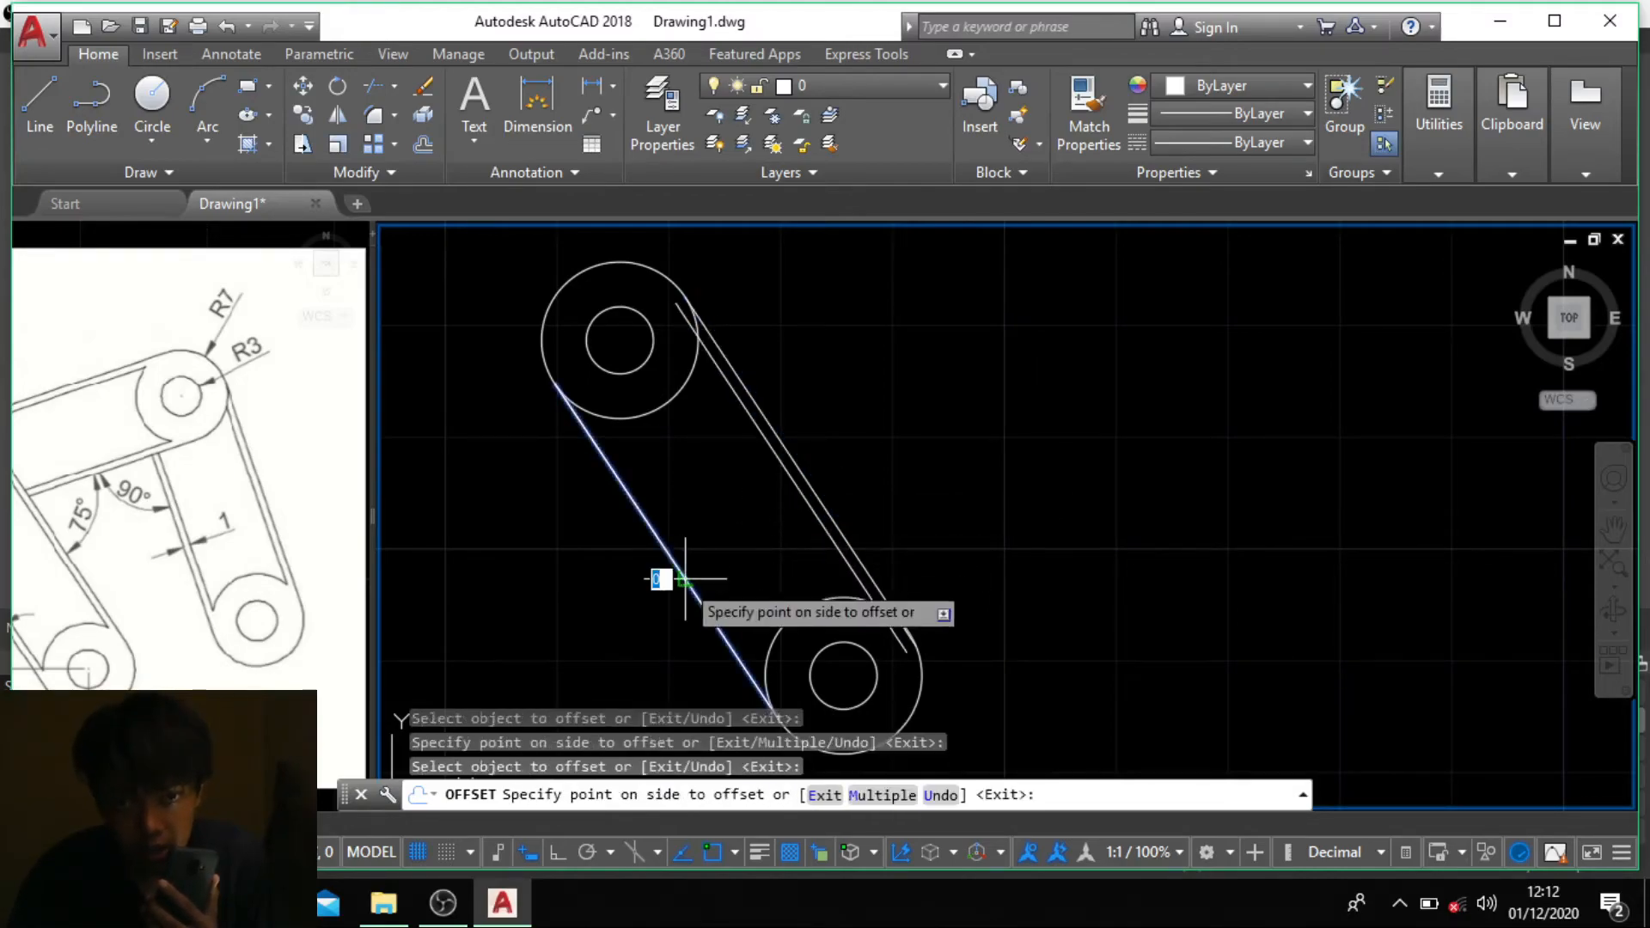
click(727, 563)
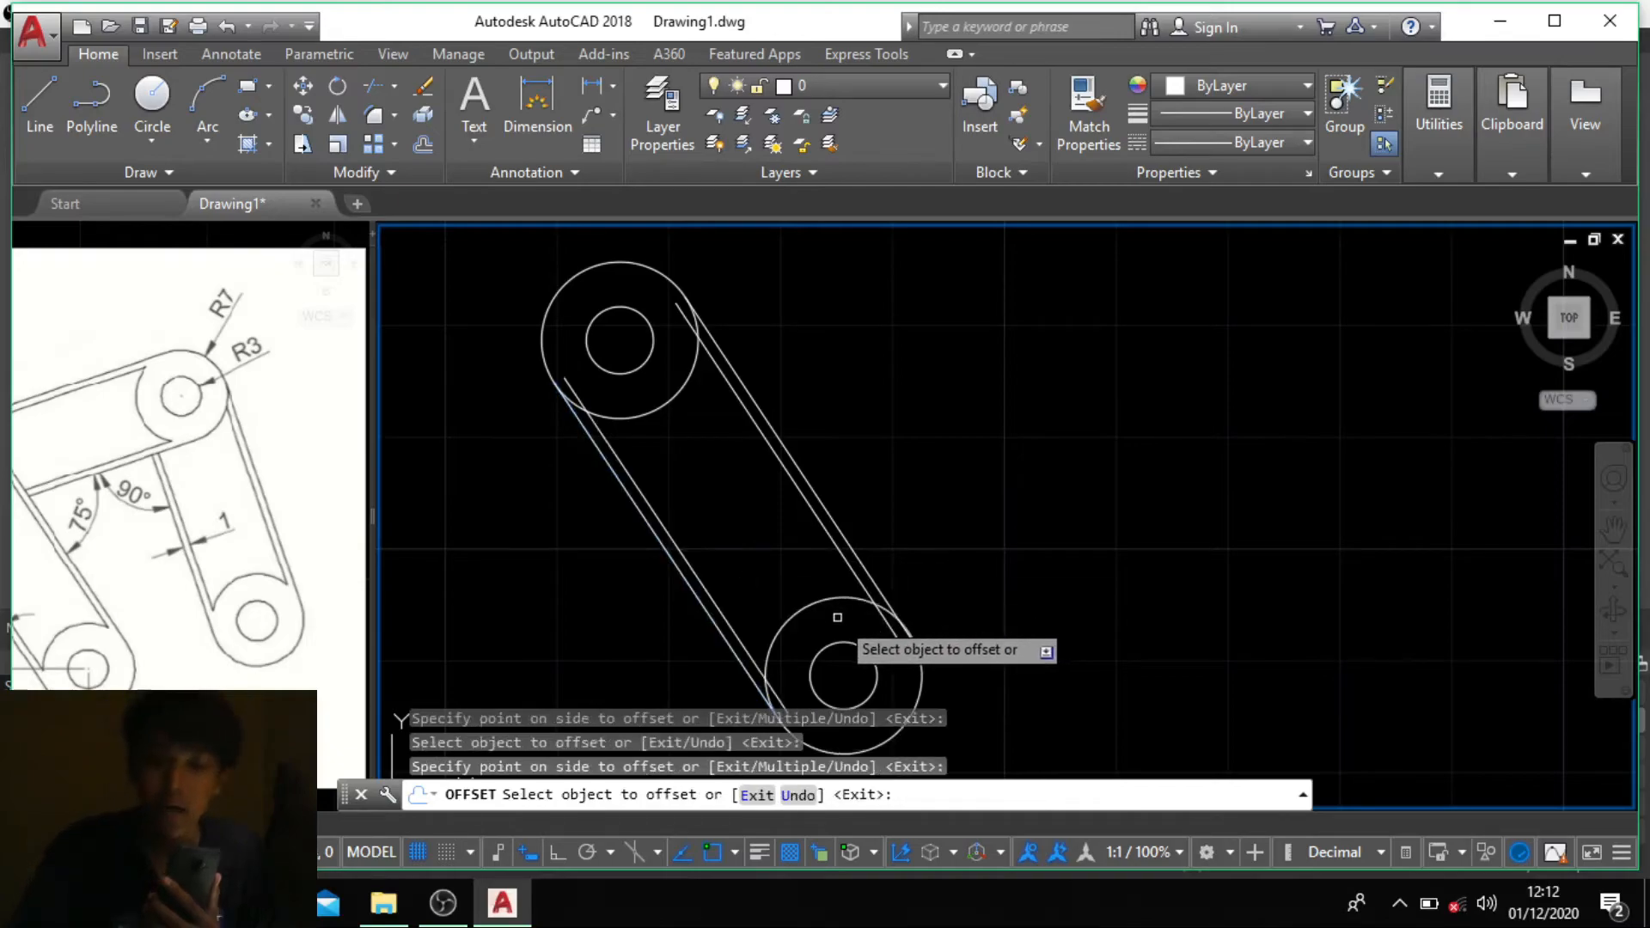
key(Return)
Step: Trim the four ends of the two inner offset lines that extend inside the upper and lower outer circles
scroll(693, 349, up, 2)
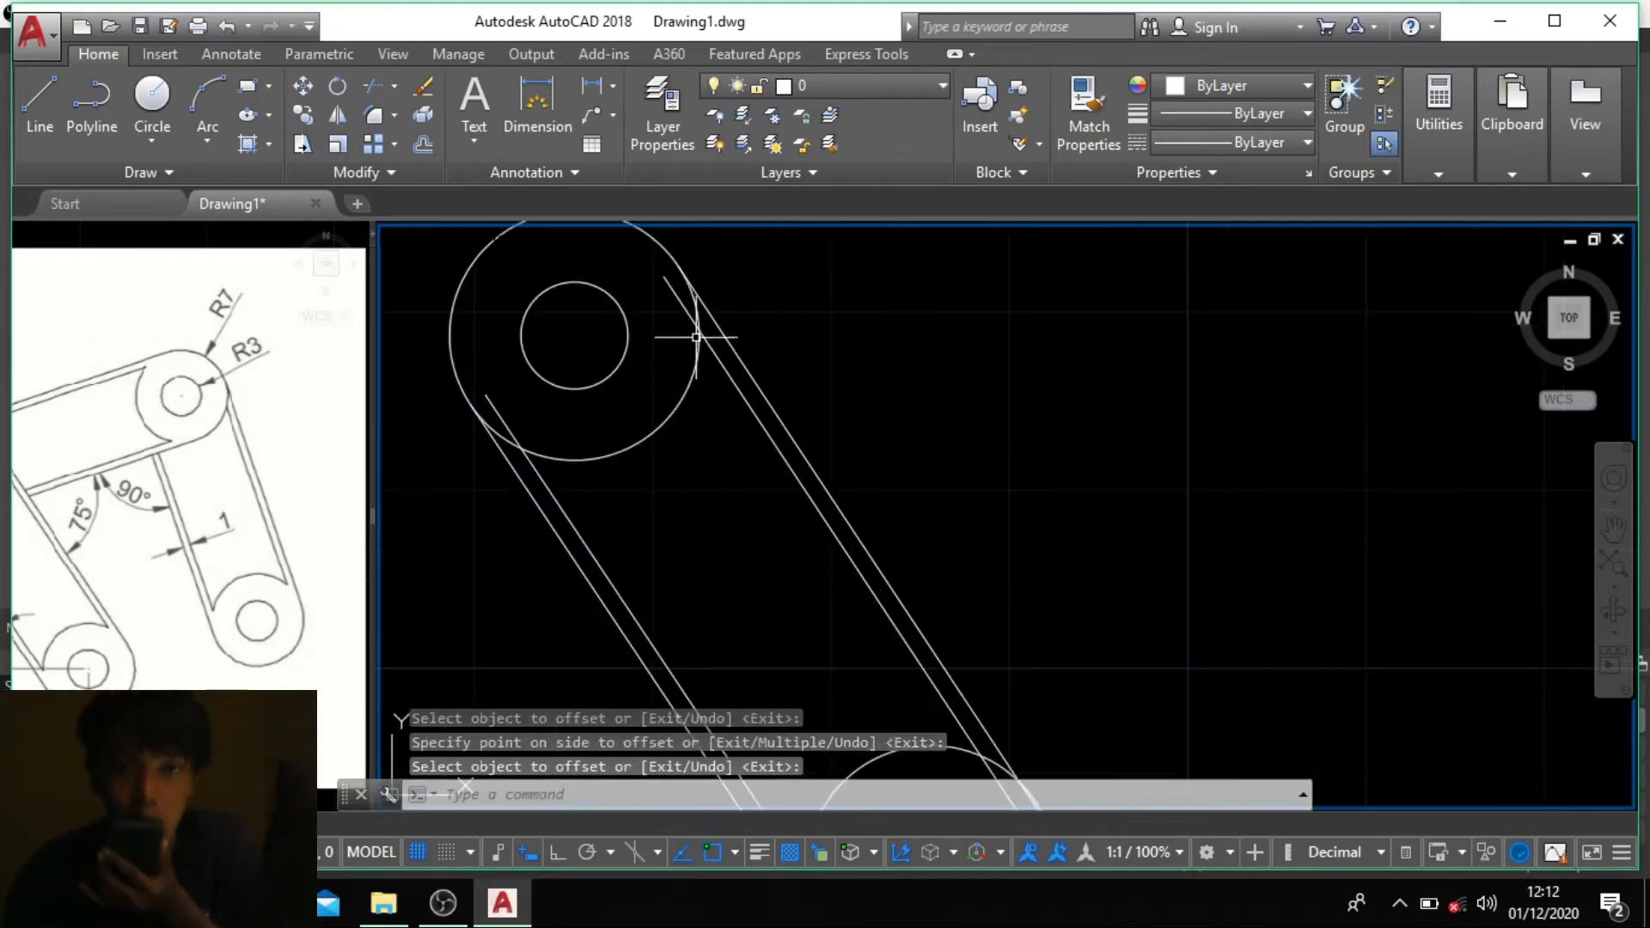
scroll(670, 372, down, 2)
scroll(754, 428, down, 2)
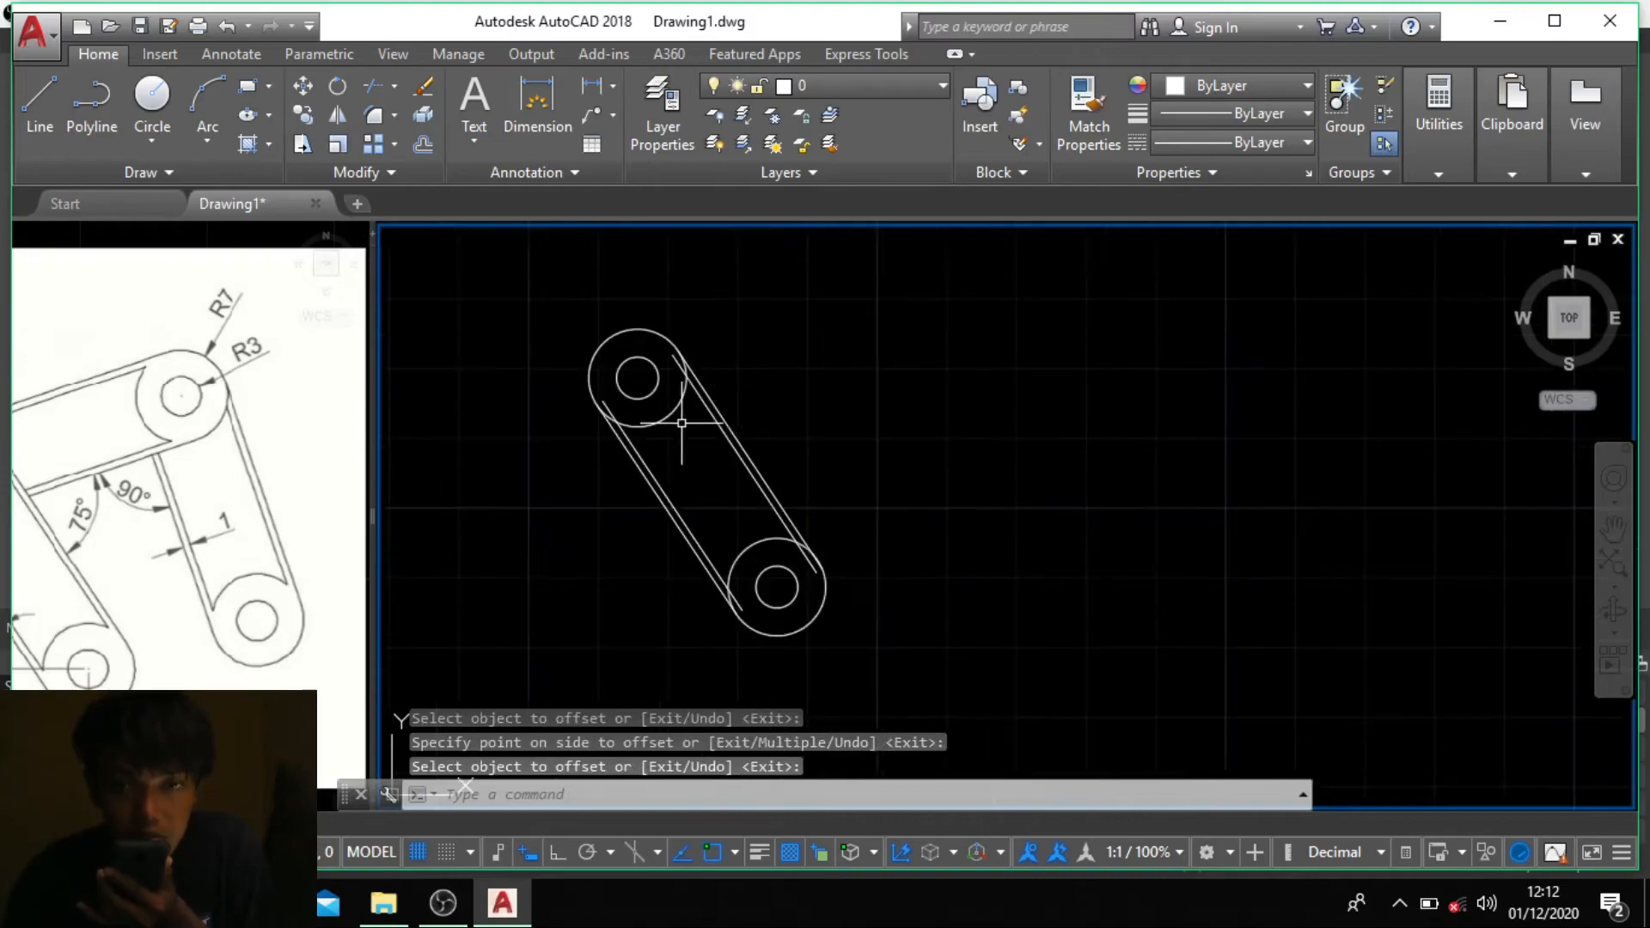
middle_drag(736, 423, 835, 444)
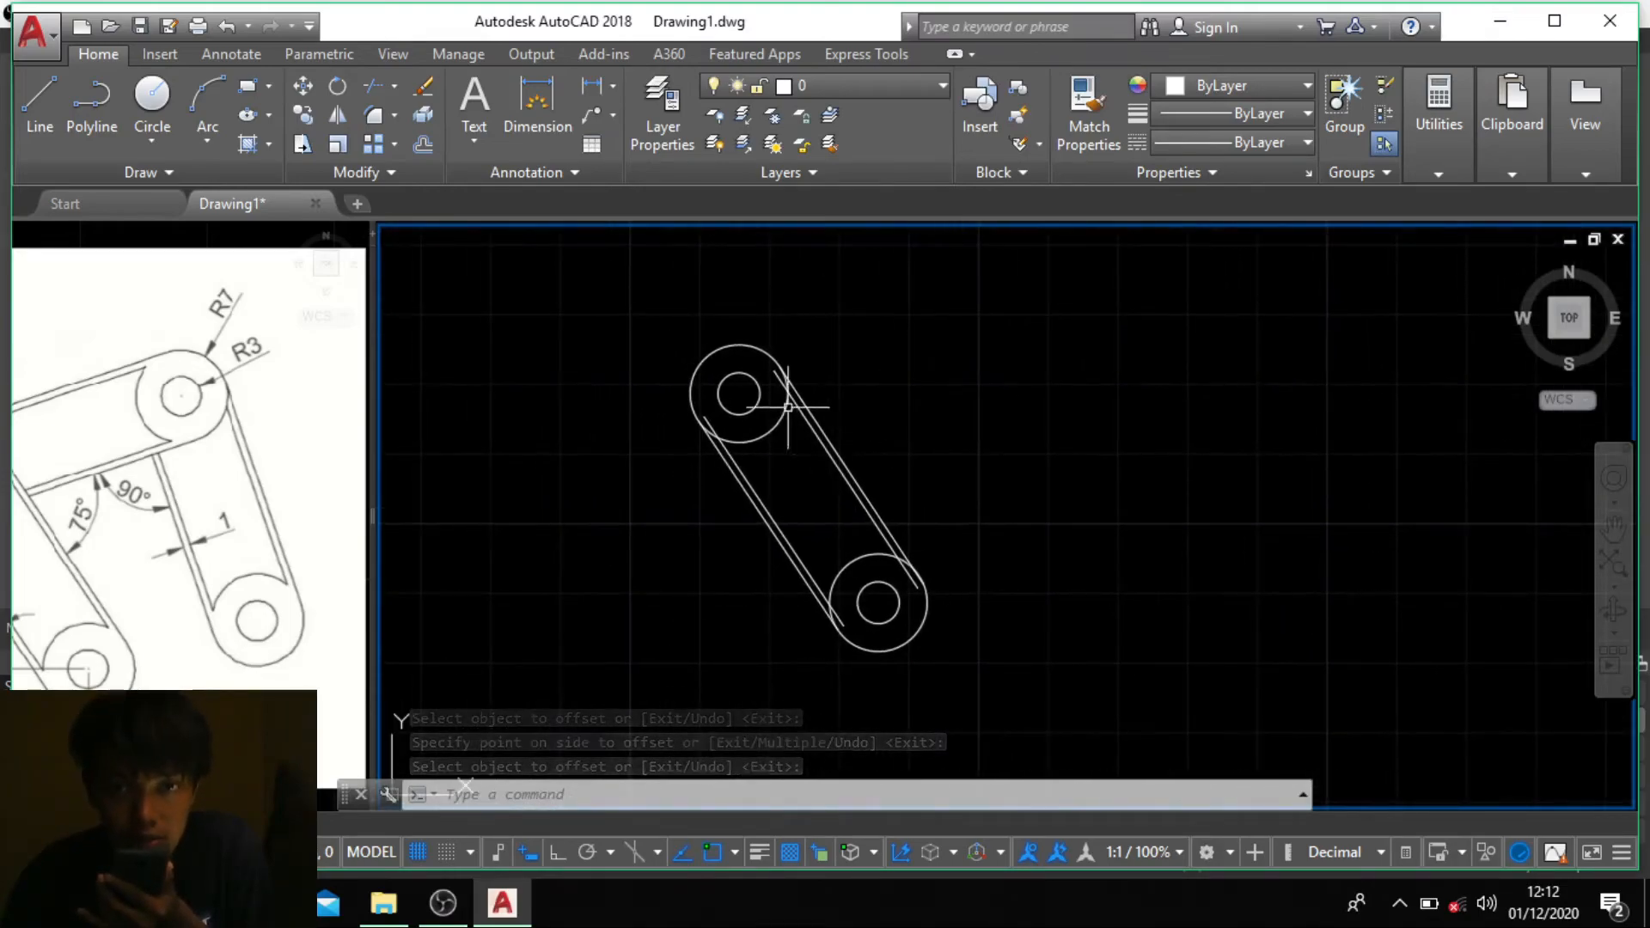
scroll(765, 405, up, 2)
text(tr)
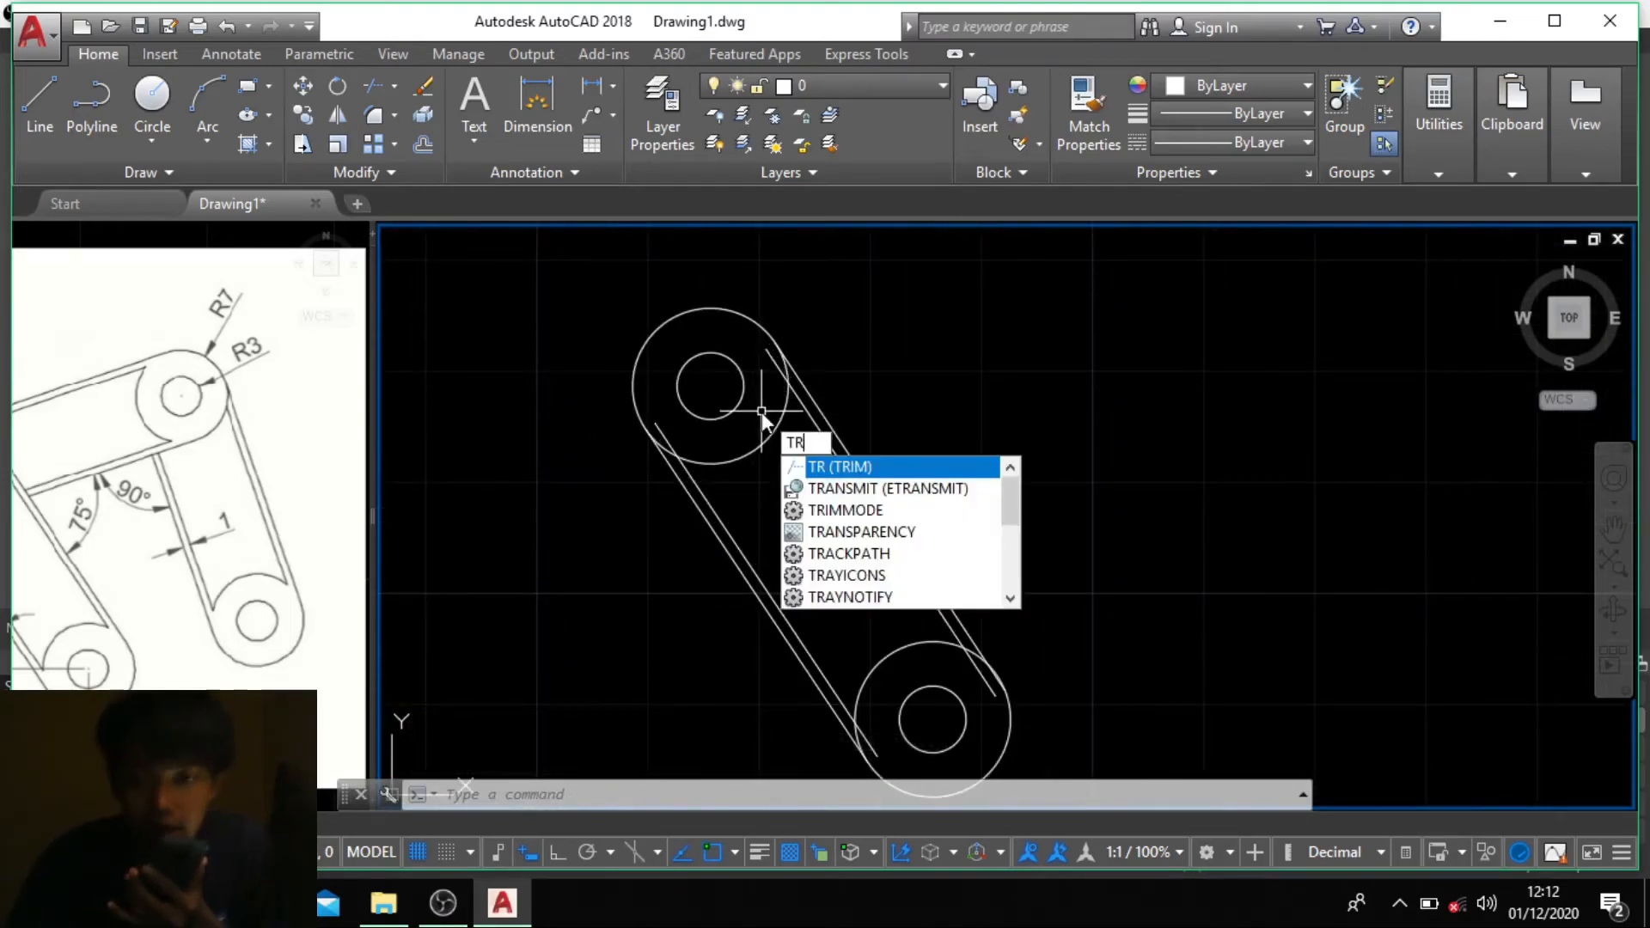
key(Return)
key(Return)
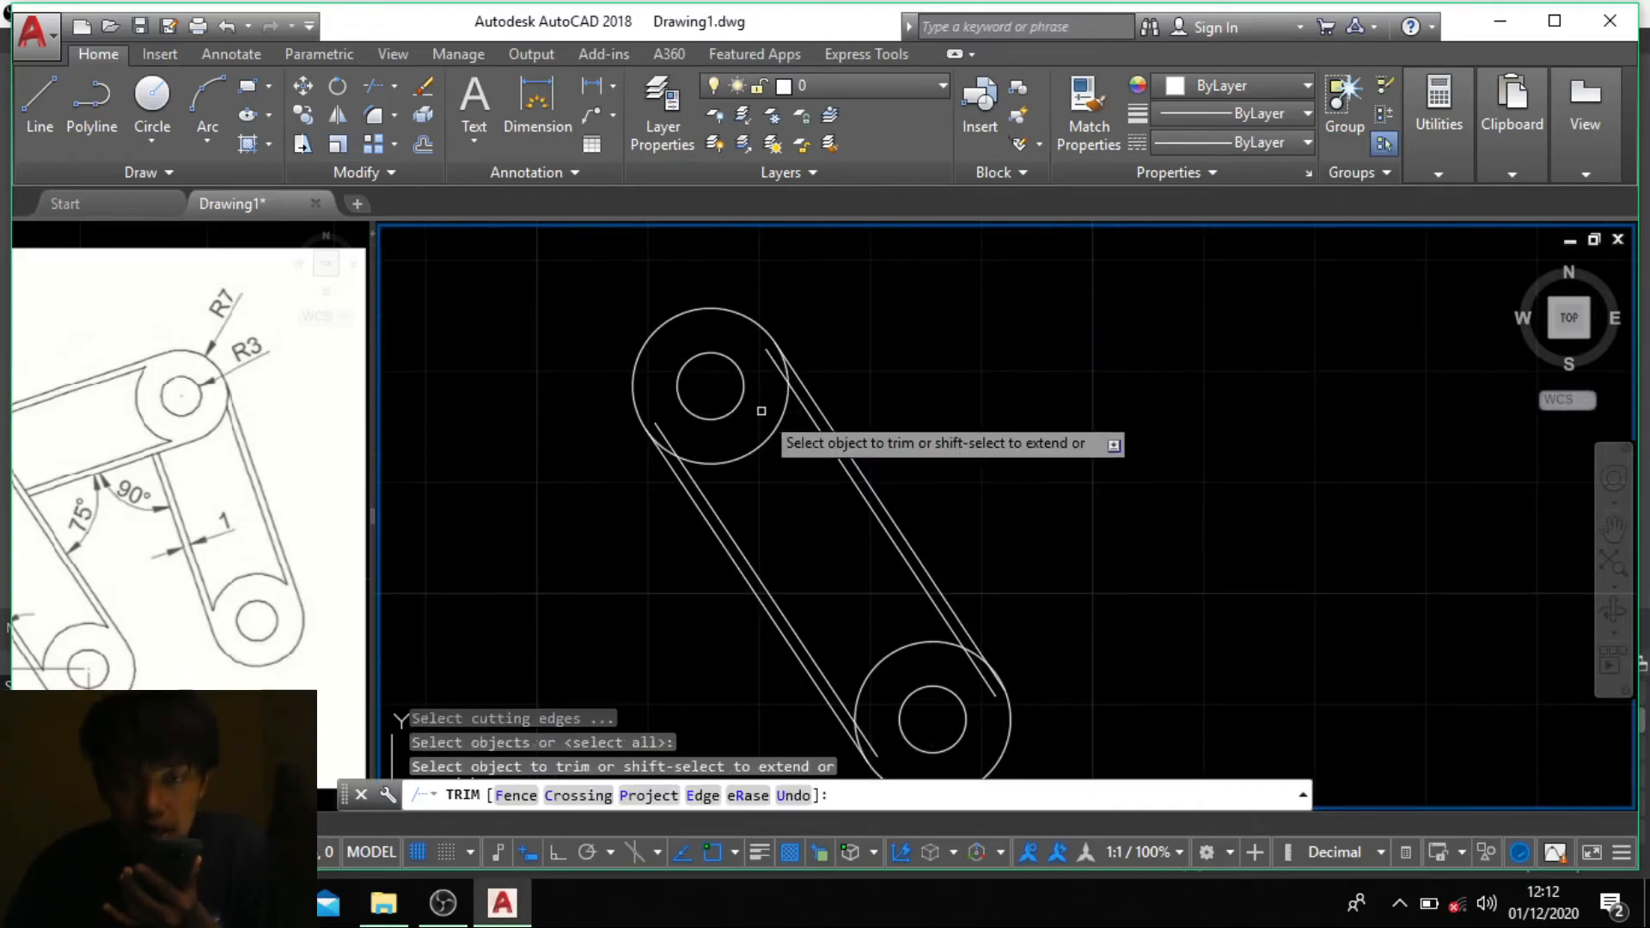
click(775, 357)
click(667, 431)
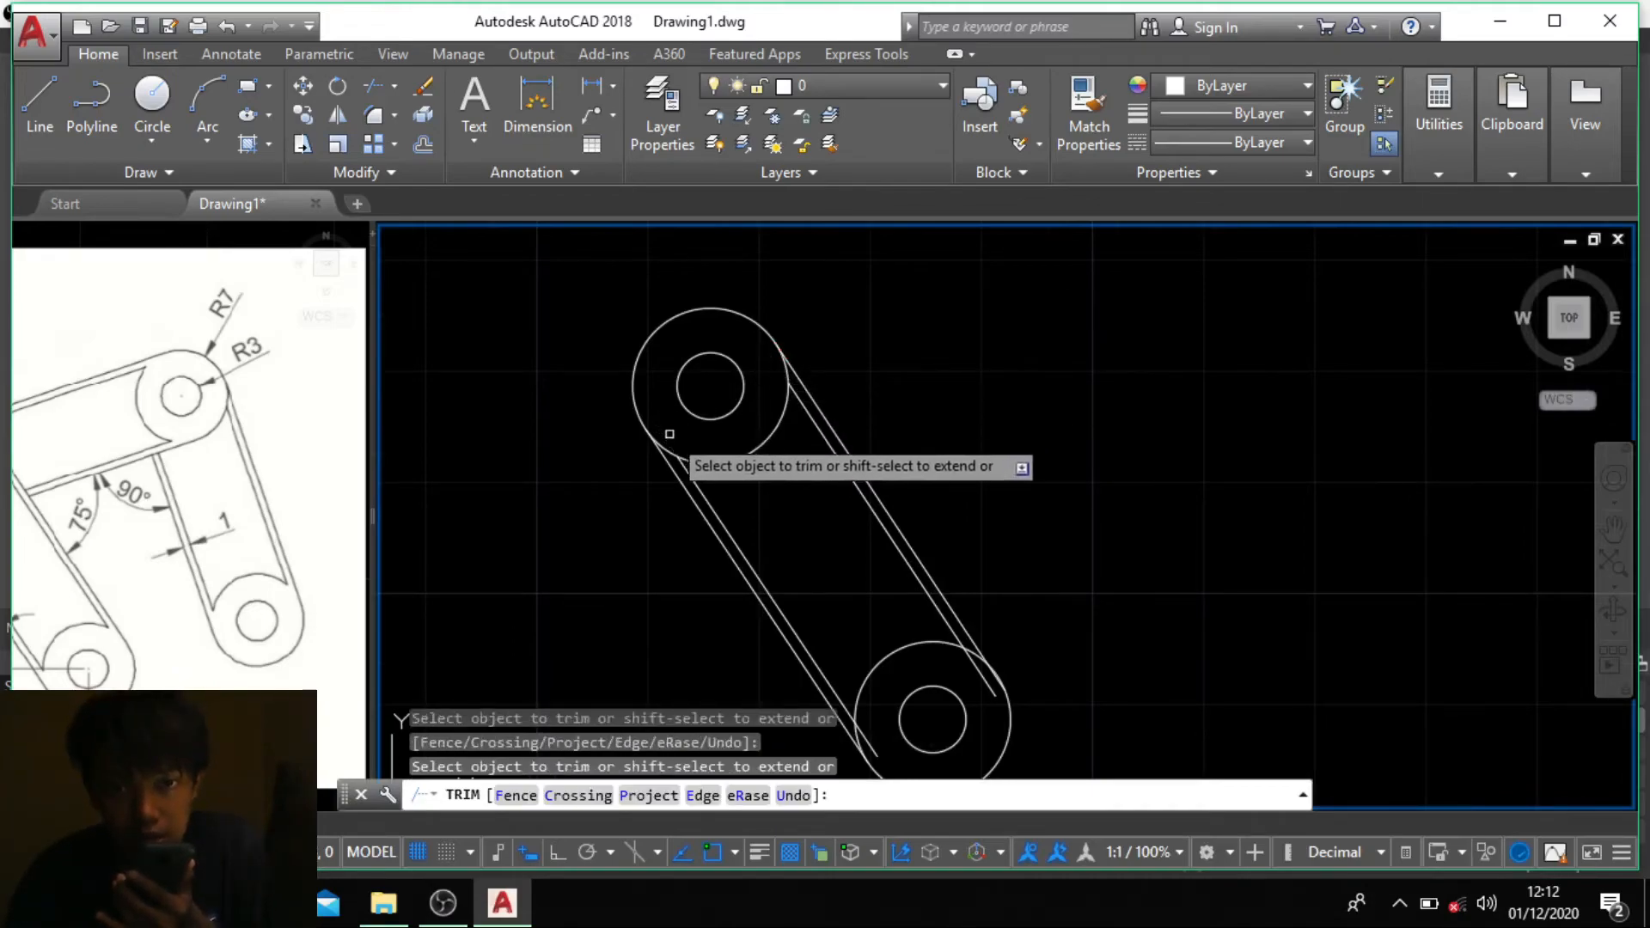
click(991, 683)
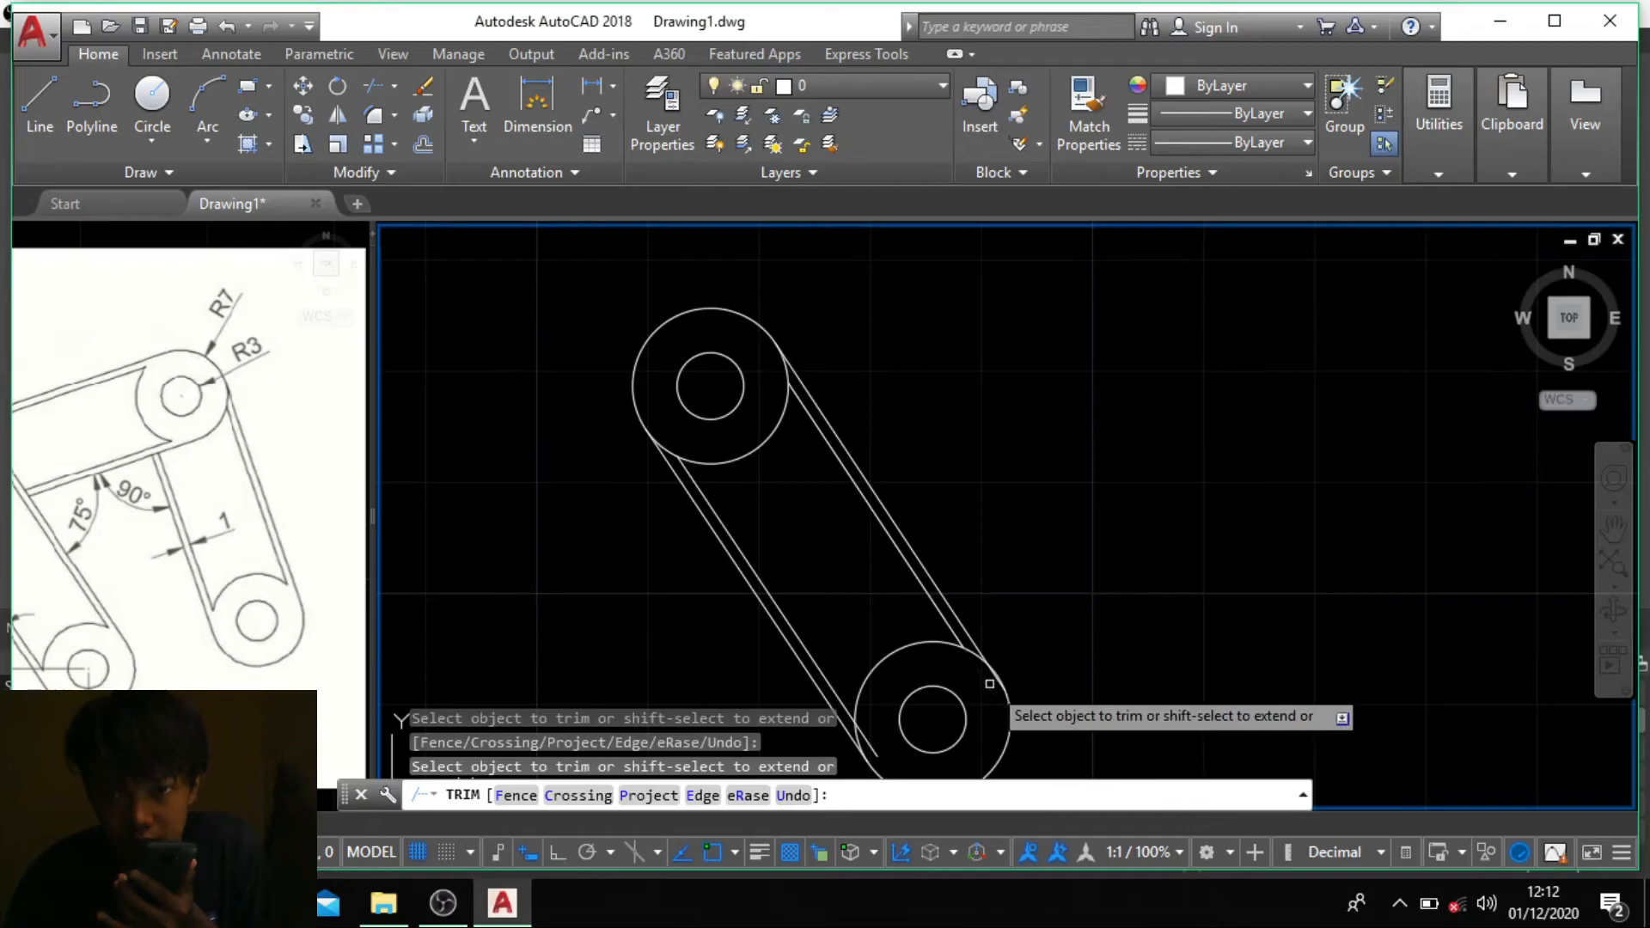
click(866, 740)
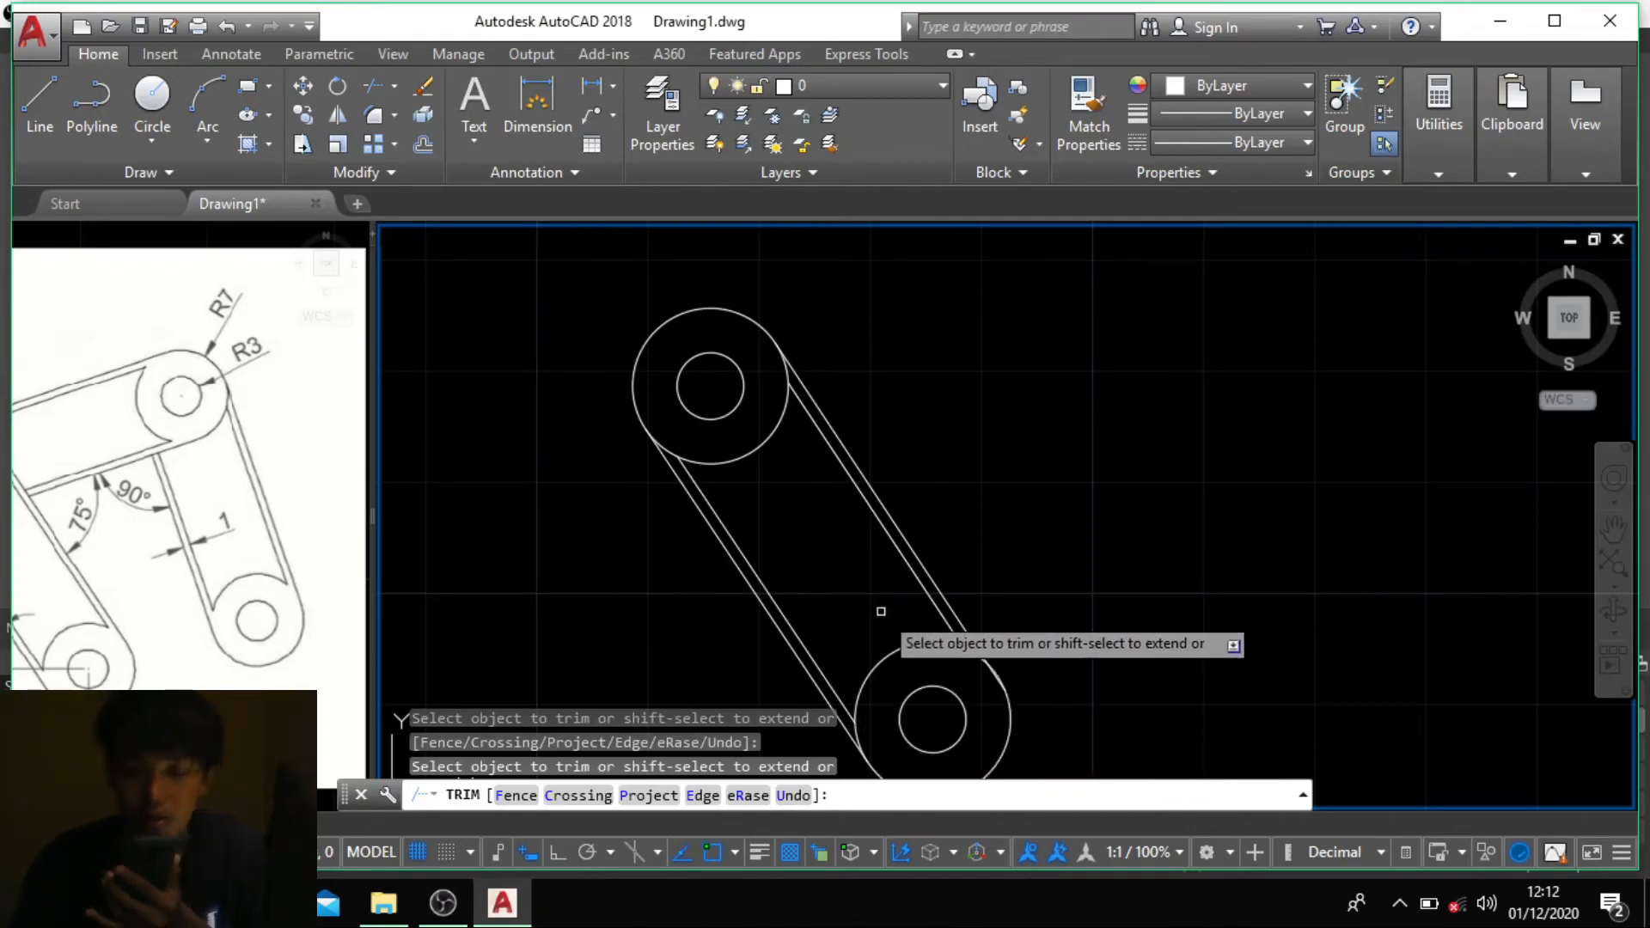
key(Return)
Step: Examine the upper and right arms of the linkage reference image, including their joints and angle dimensions
scroll(872, 578, down, 2)
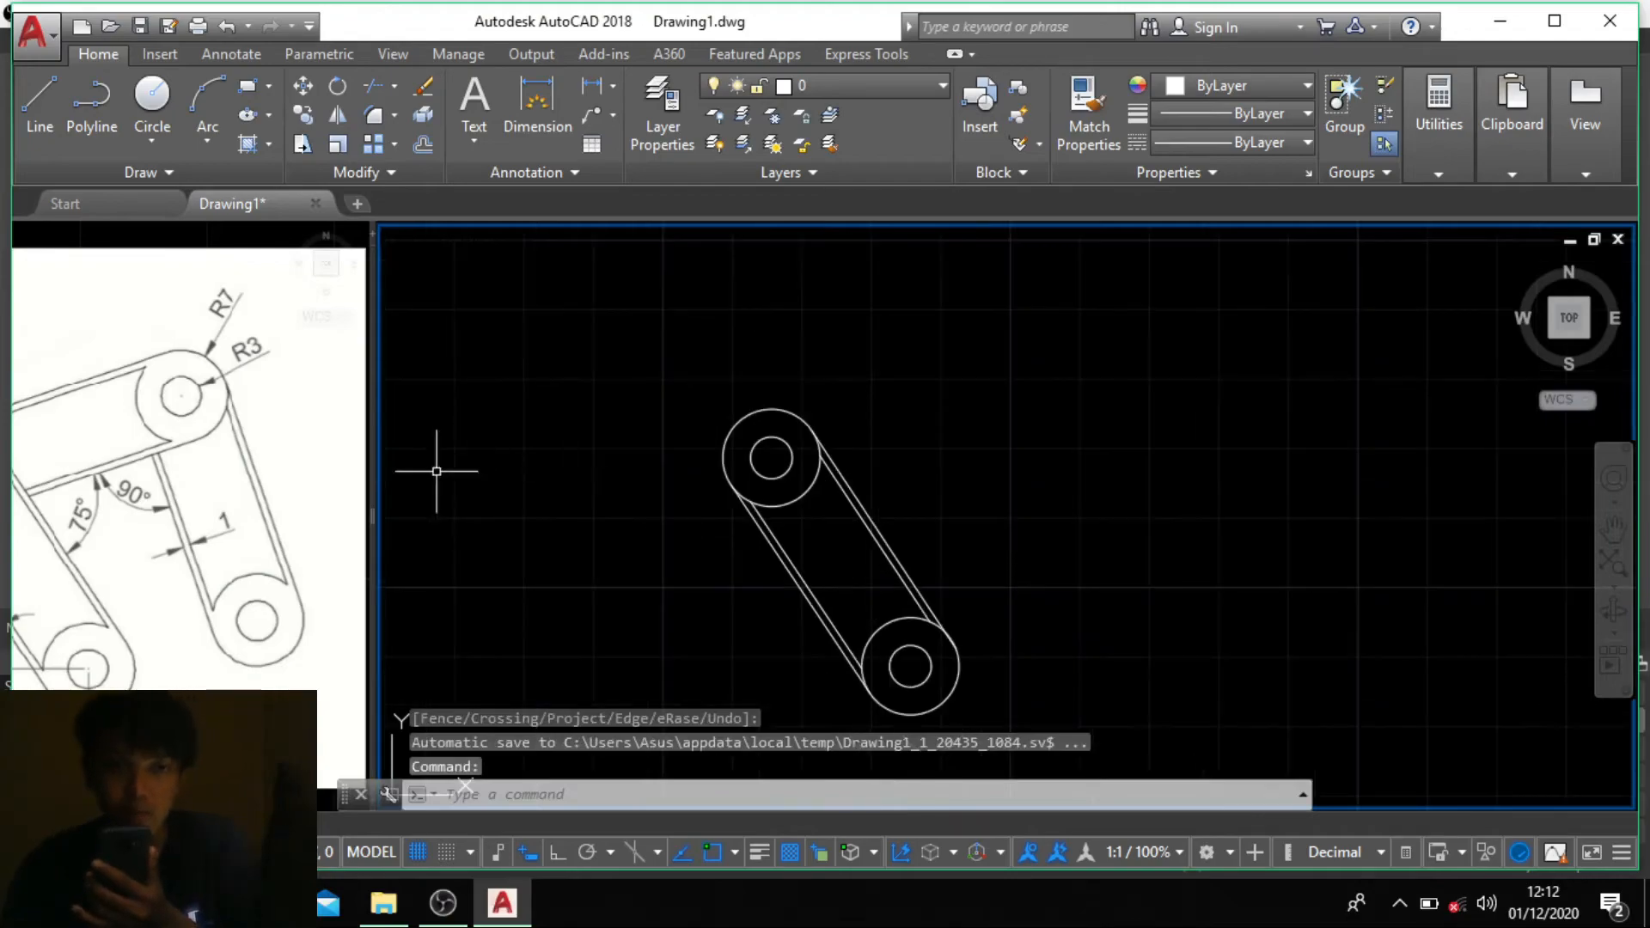
click(255, 421)
scroll(220, 422, down, 2)
middle_drag(138, 466, 177, 451)
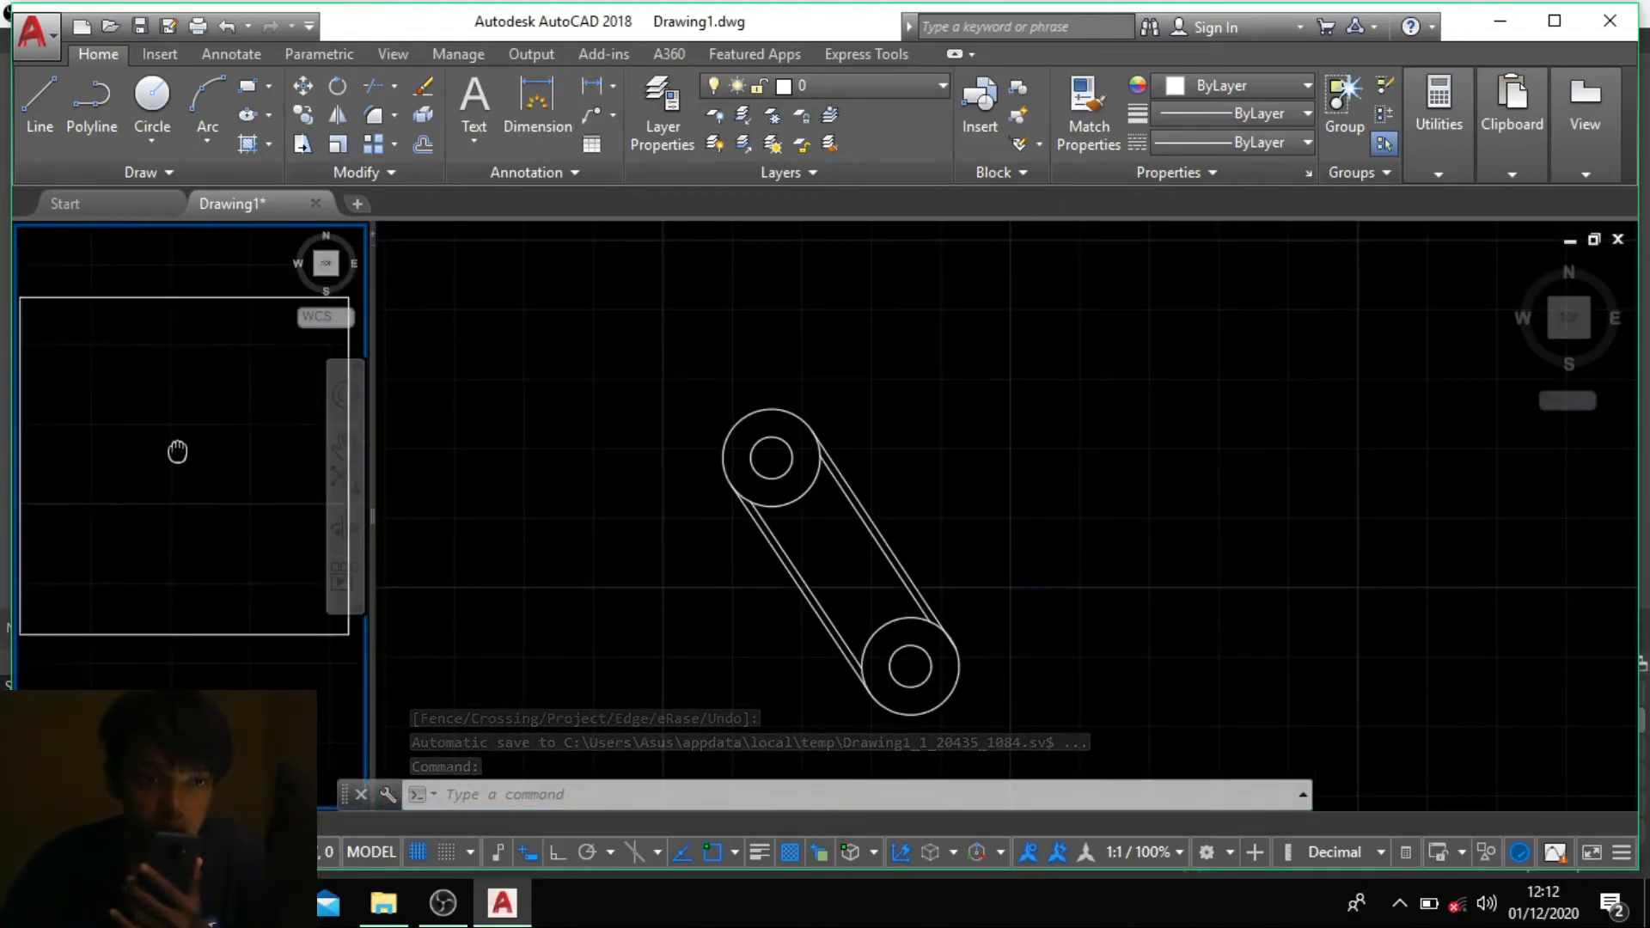
scroll(164, 498, up, 2)
scroll(123, 504, down, 2)
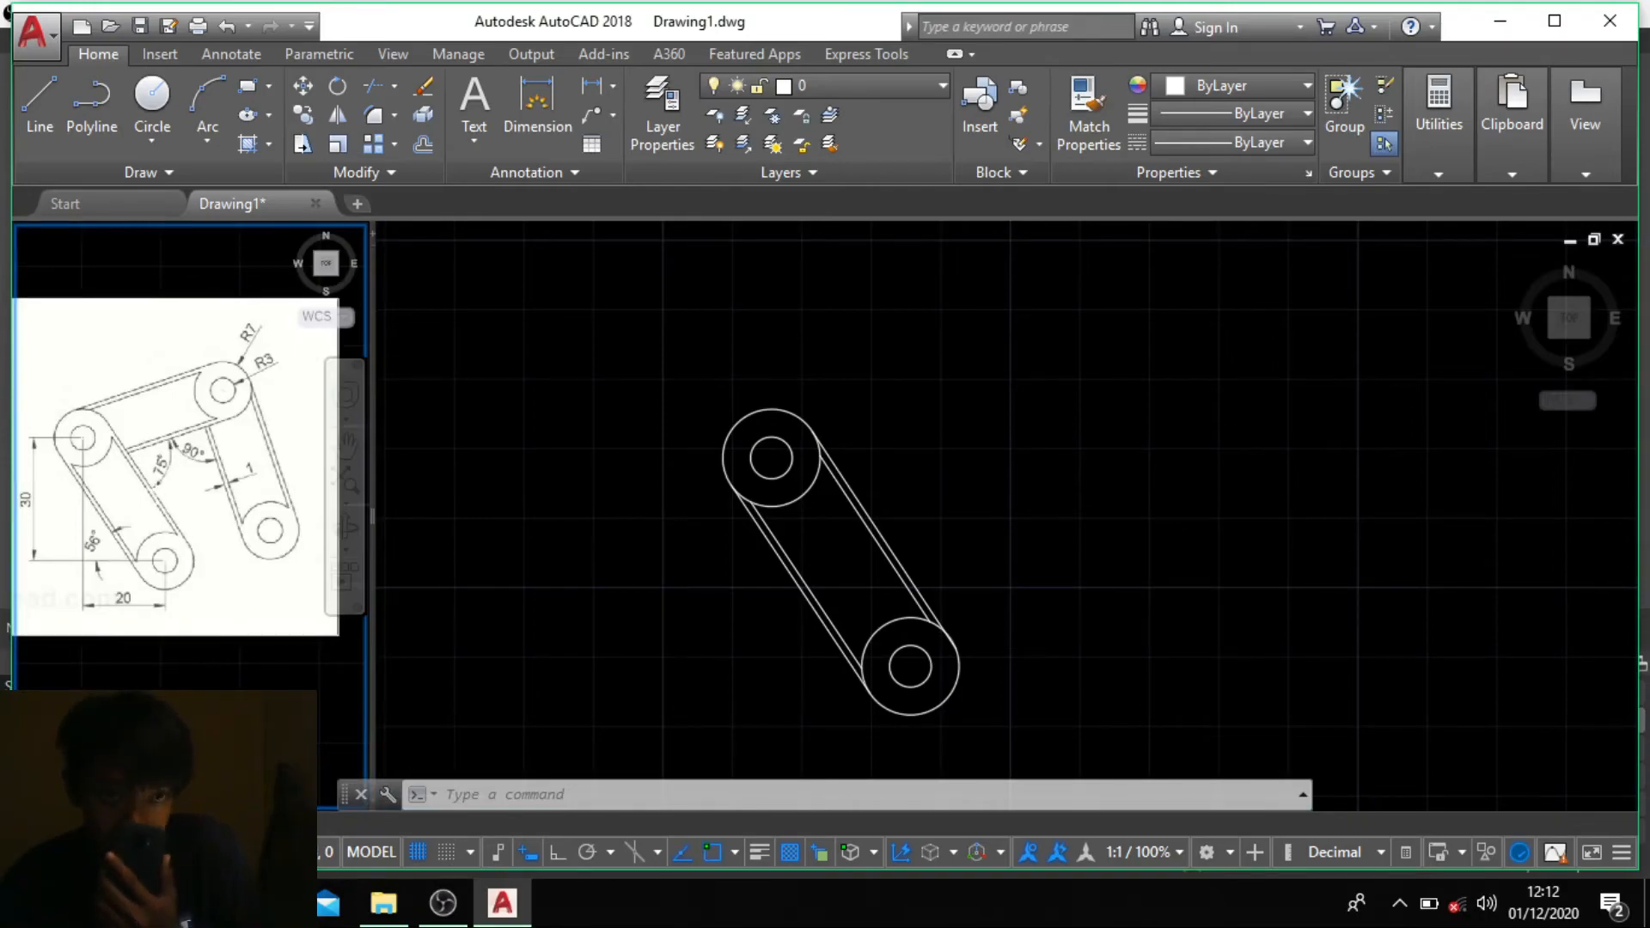
scroll(161, 469, up, 5)
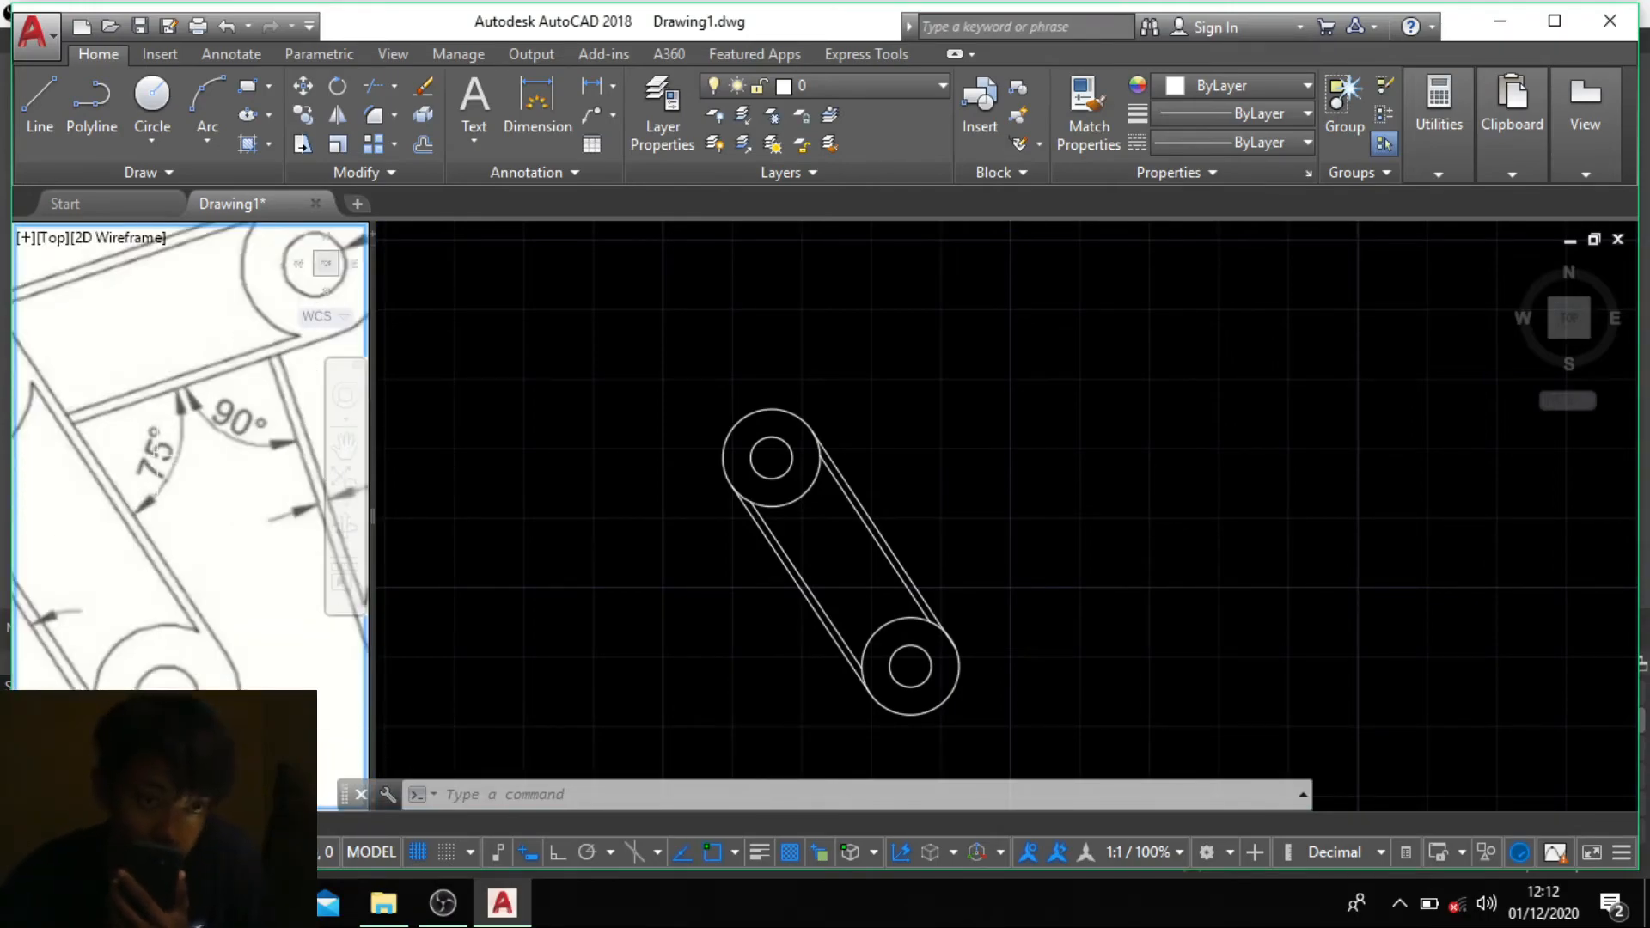
scroll(172, 472, down, 5)
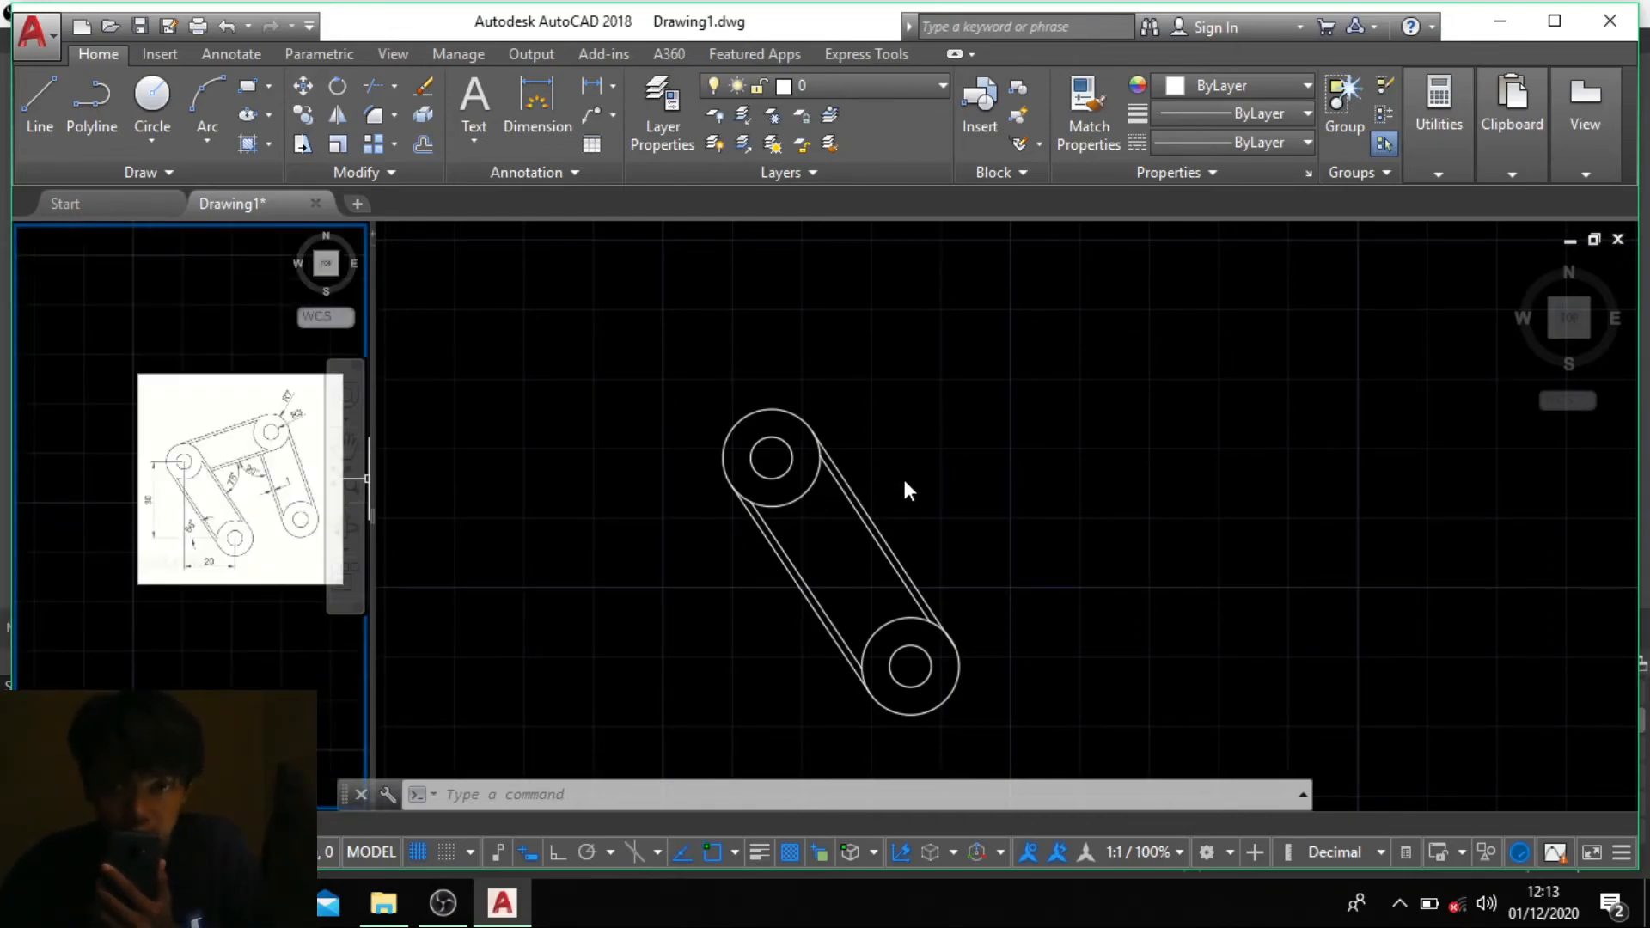
click(597, 483)
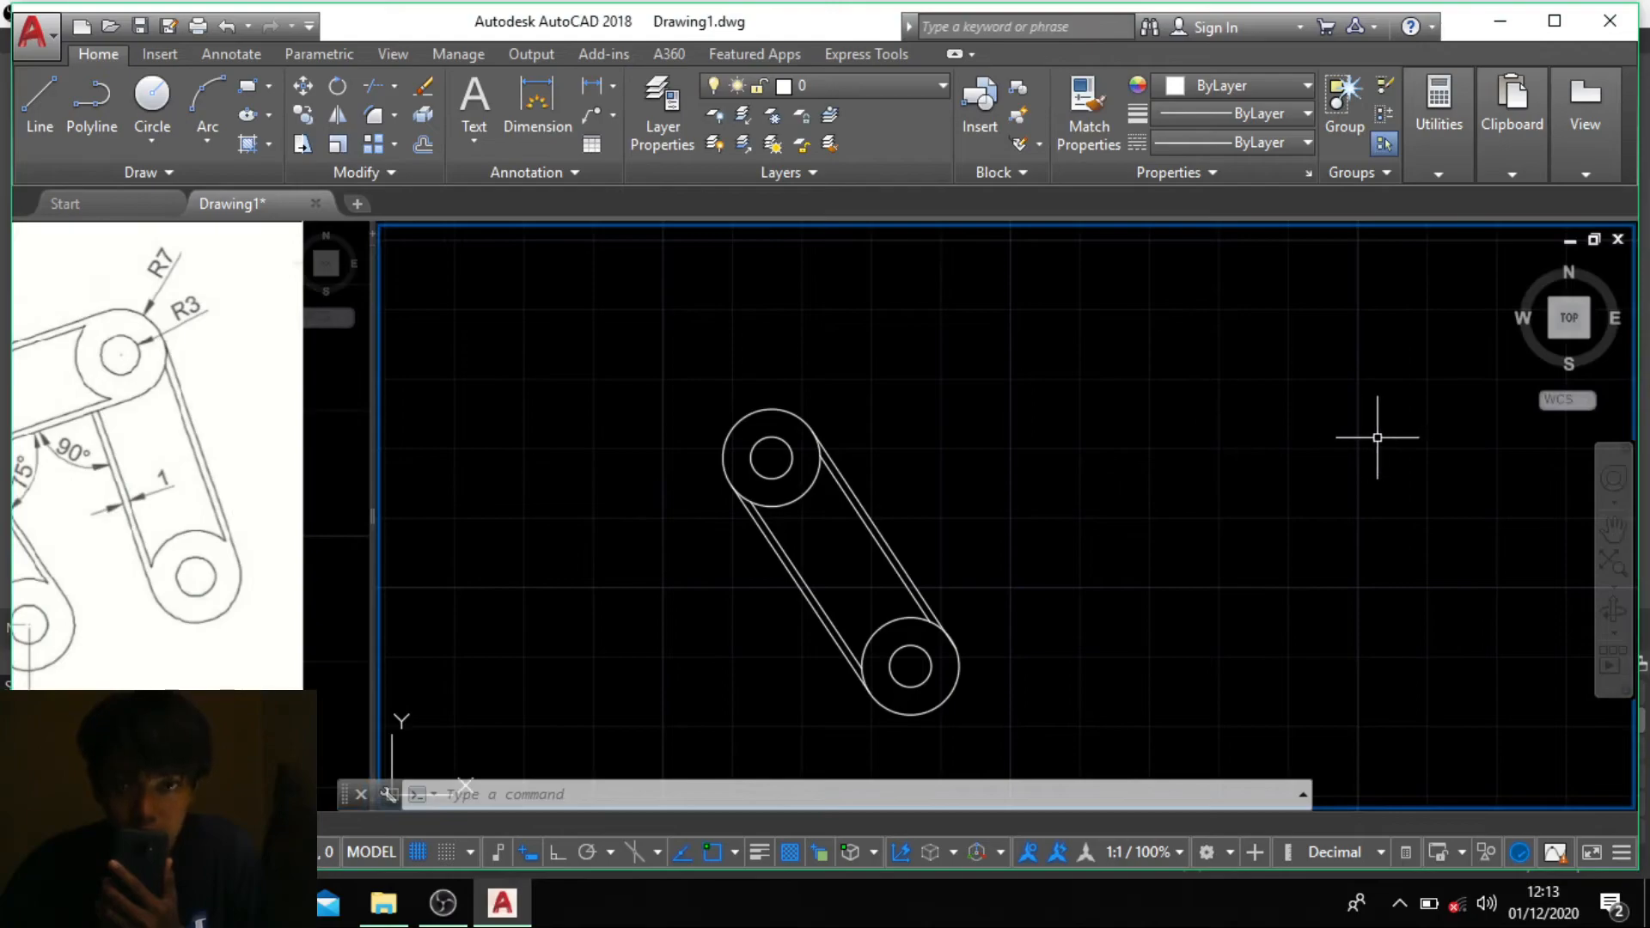
Step: Examine the reference image around the joint between the left and upper arms, including the angle dimension between them
text(r)
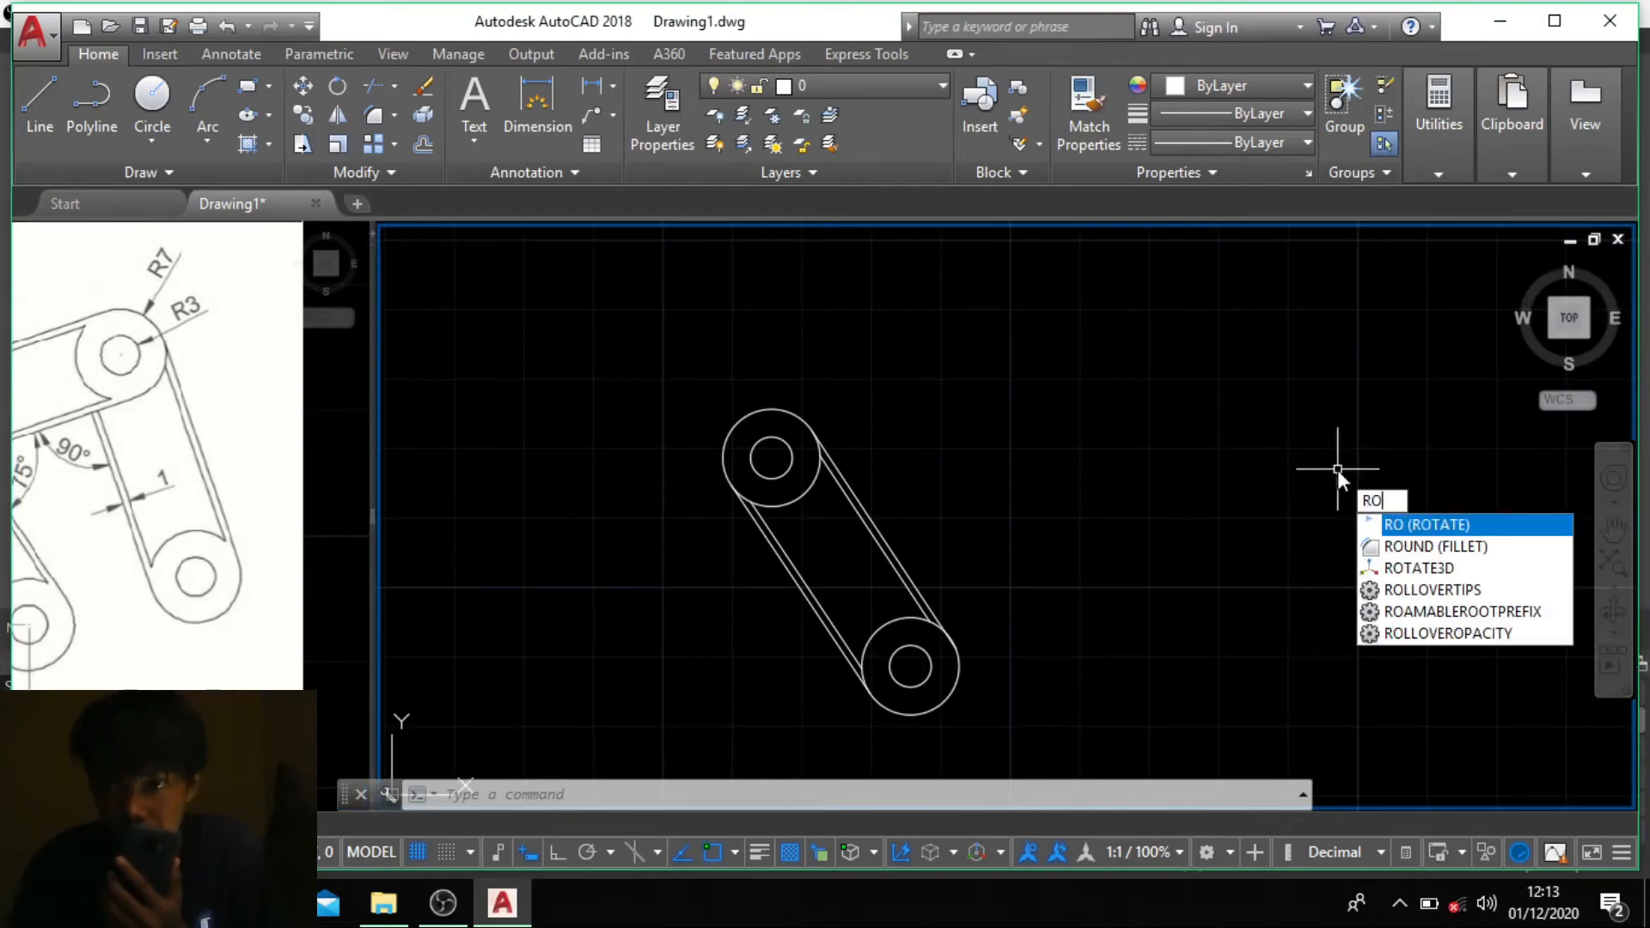
key(Return)
scroll(768, 631, down, 2)
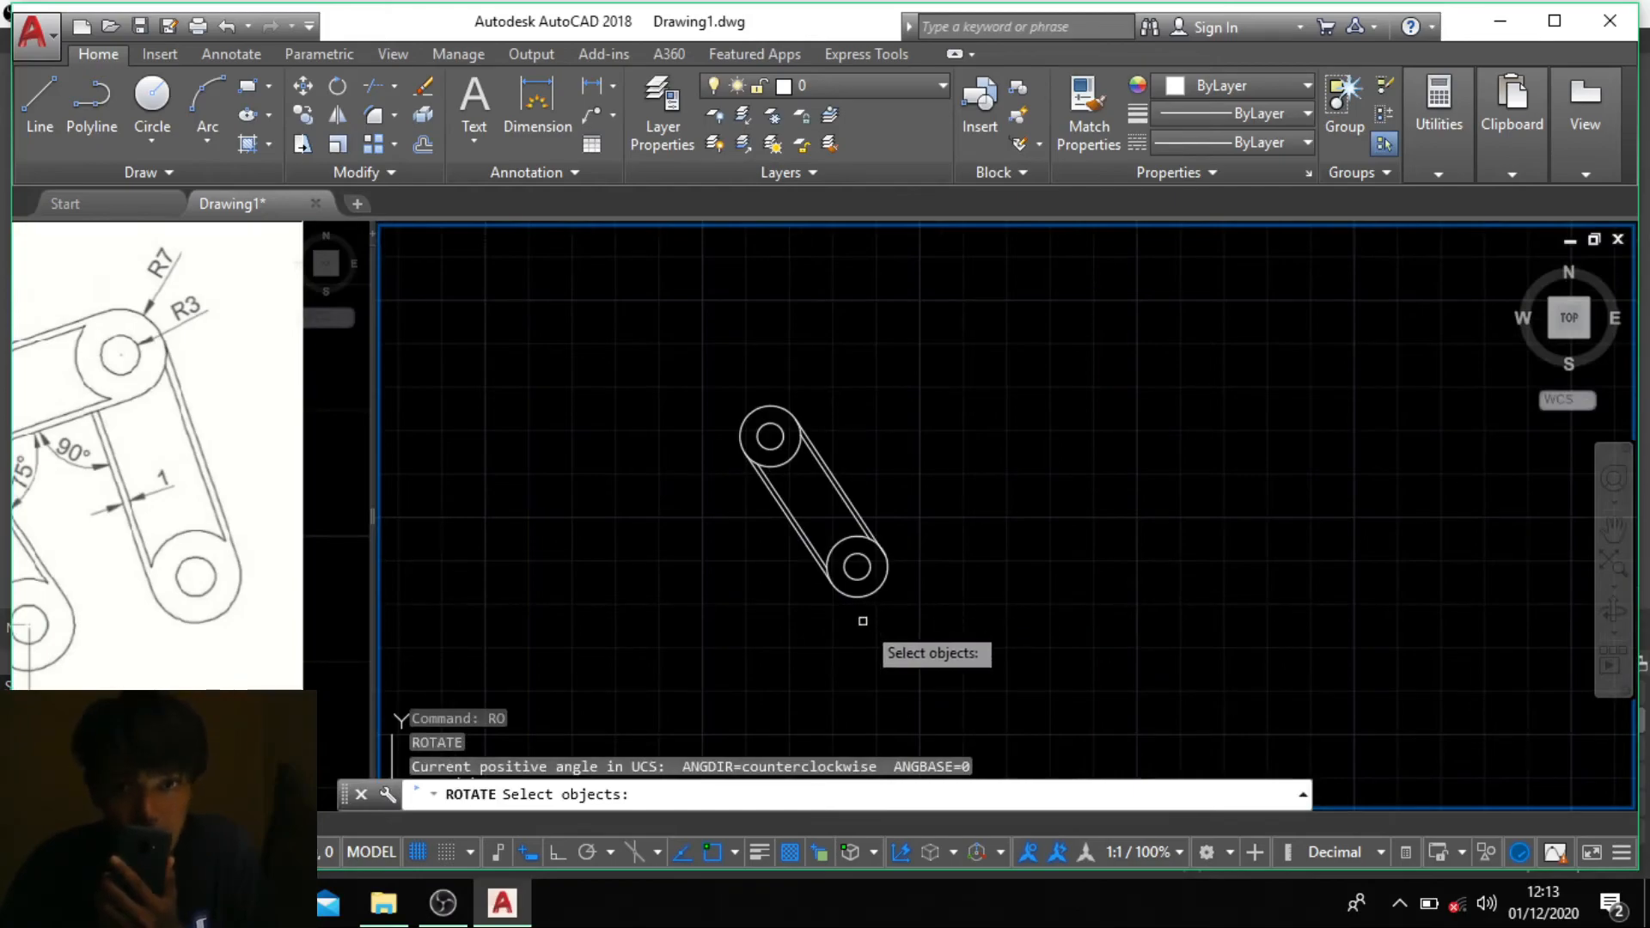
click(217, 484)
scroll(216, 486, down, 4)
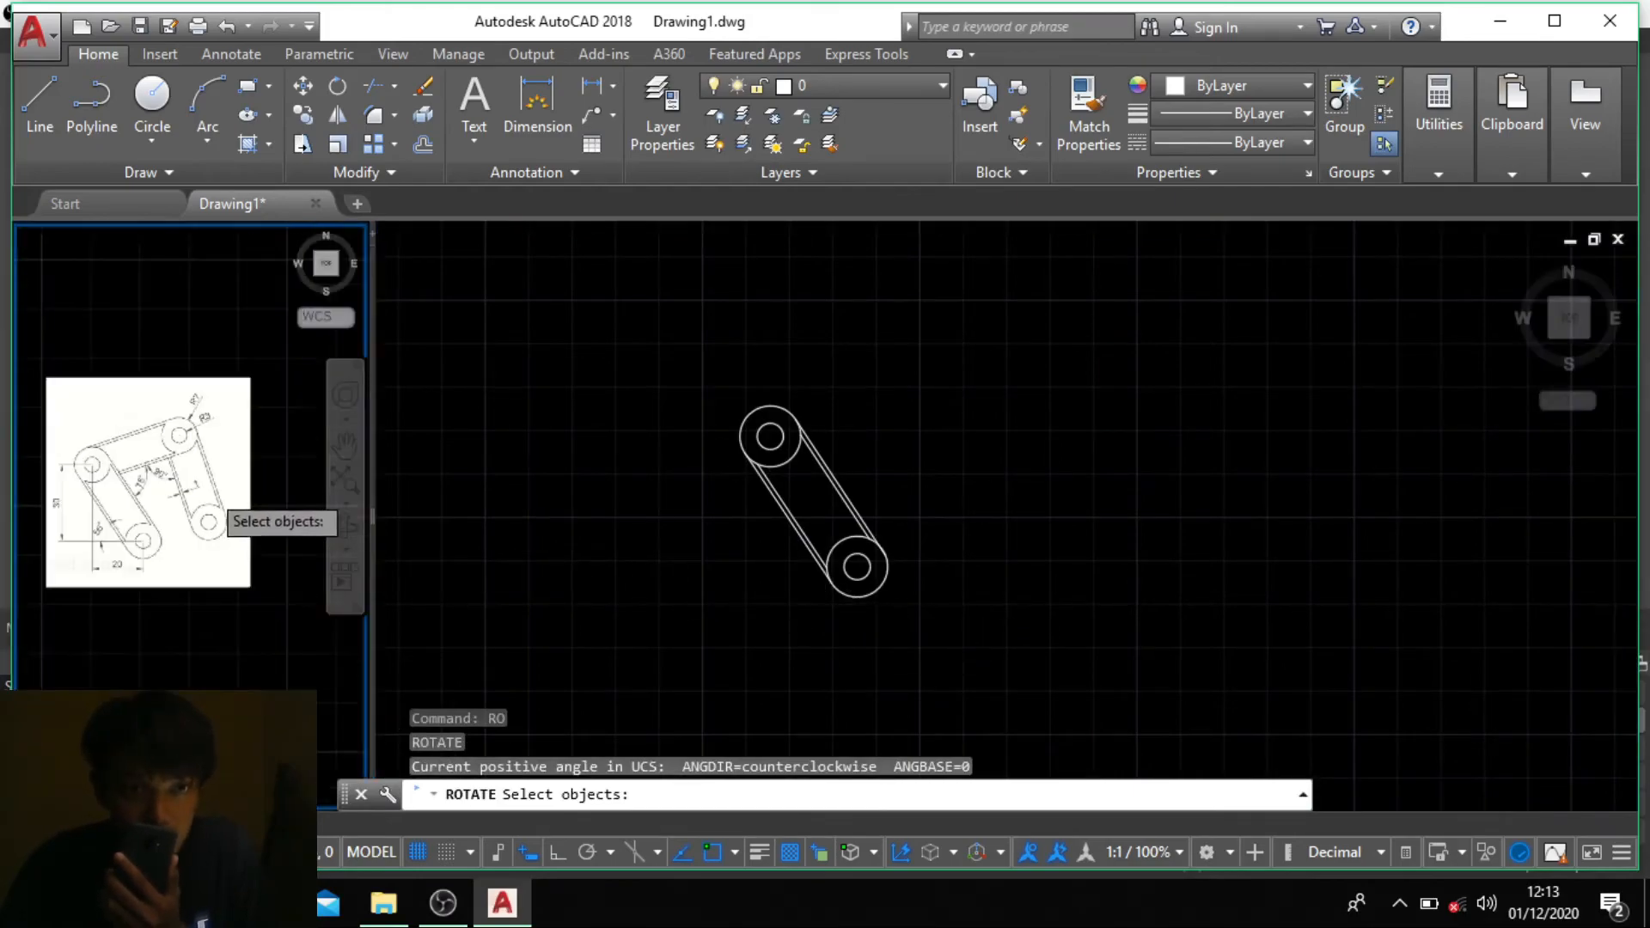
scroll(177, 489, up, 2)
scroll(188, 509, up, 2)
scroll(171, 498, down, 5)
scroll(184, 489, up, 6)
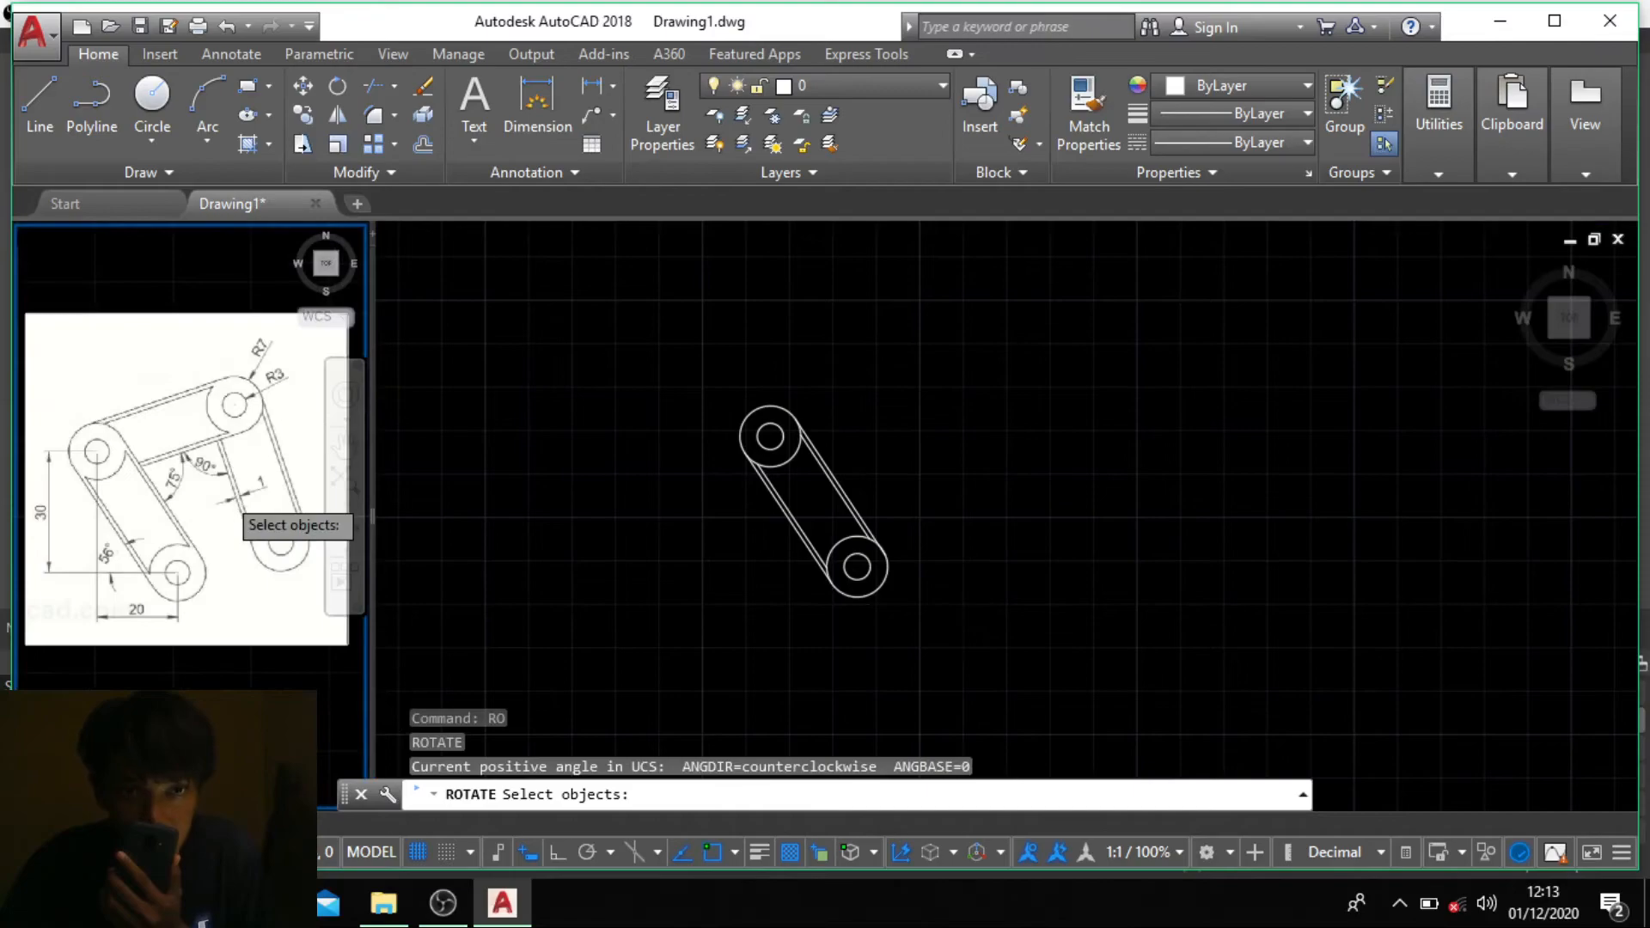
scroll(121, 471, up, 2)
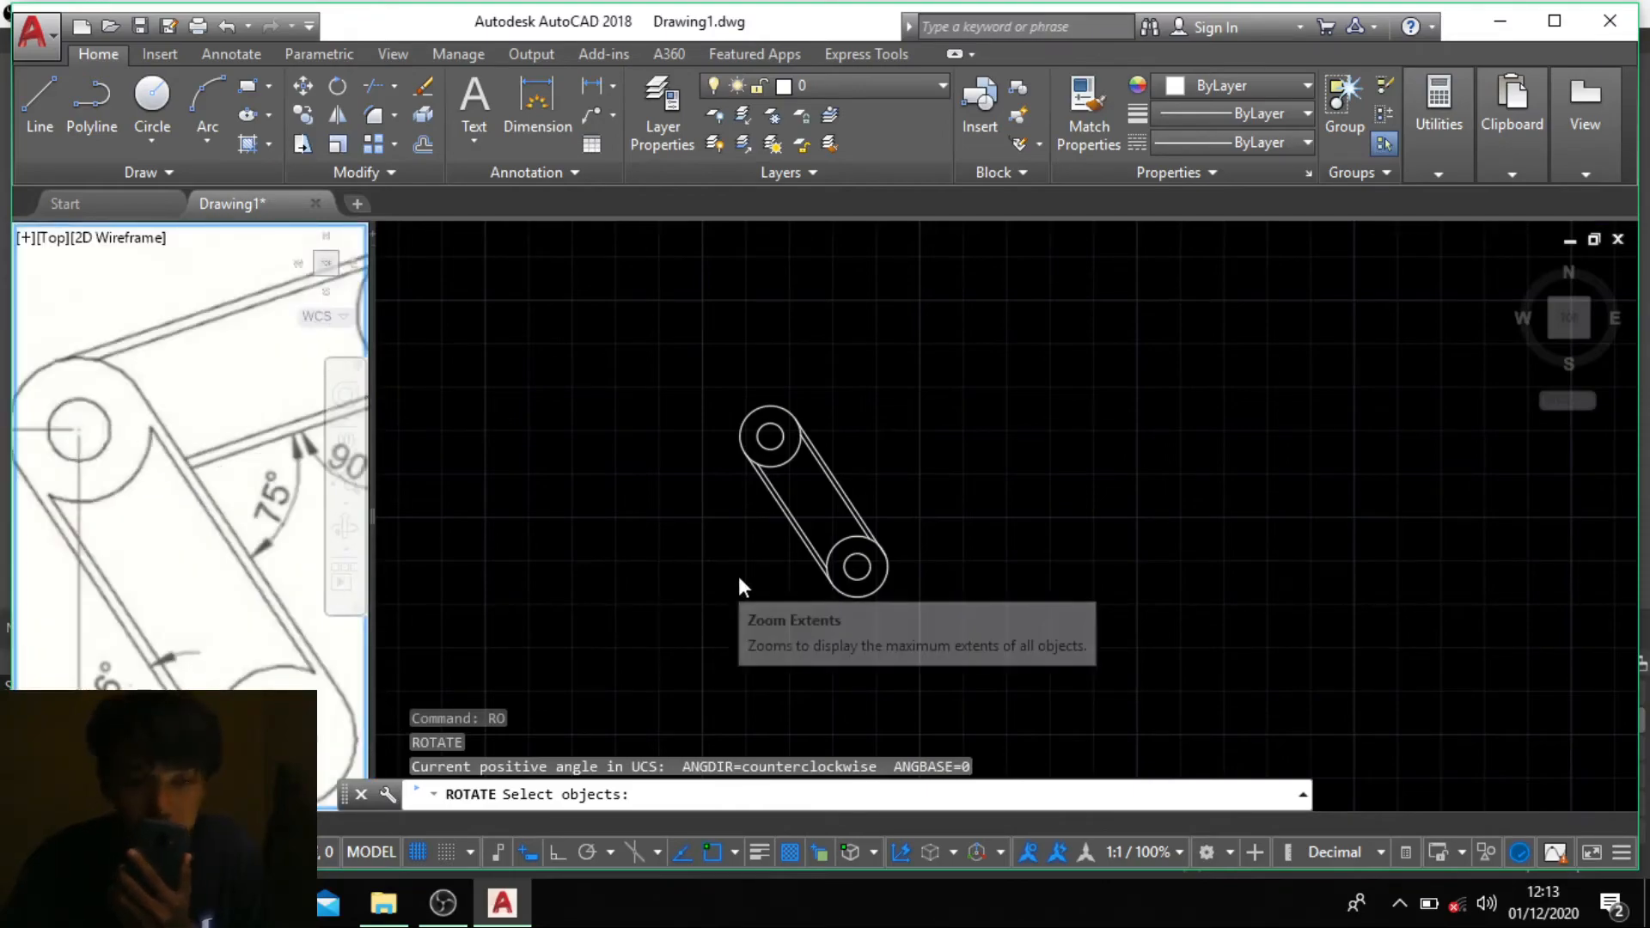
key(Escape)
text(tr)
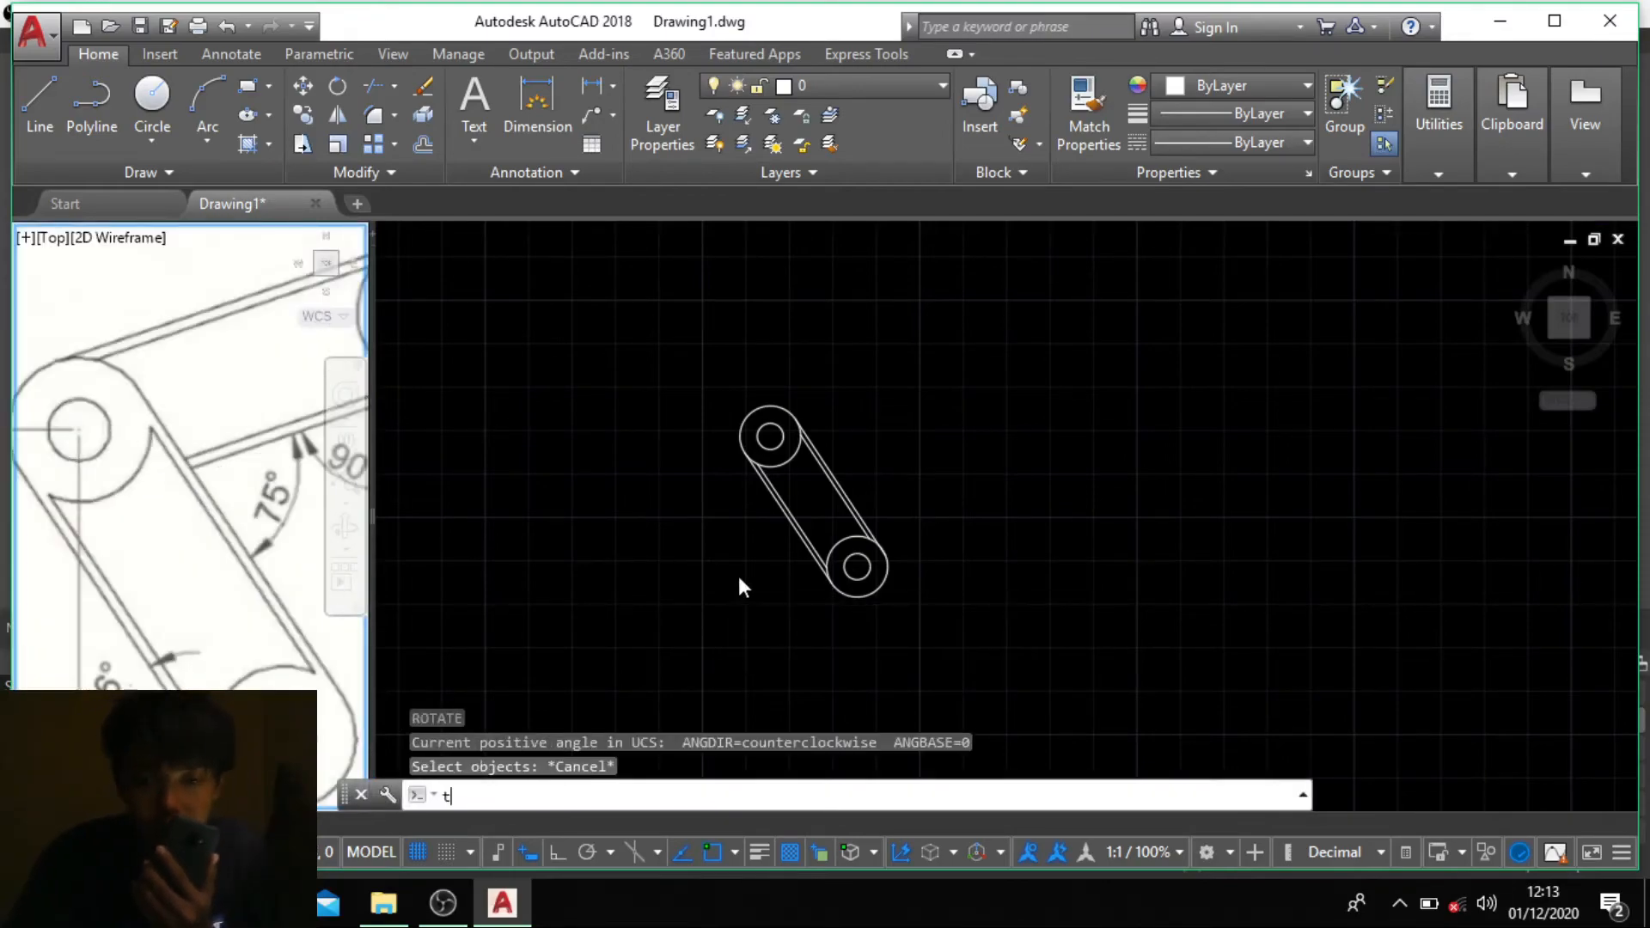
key(Return)
key(Return)
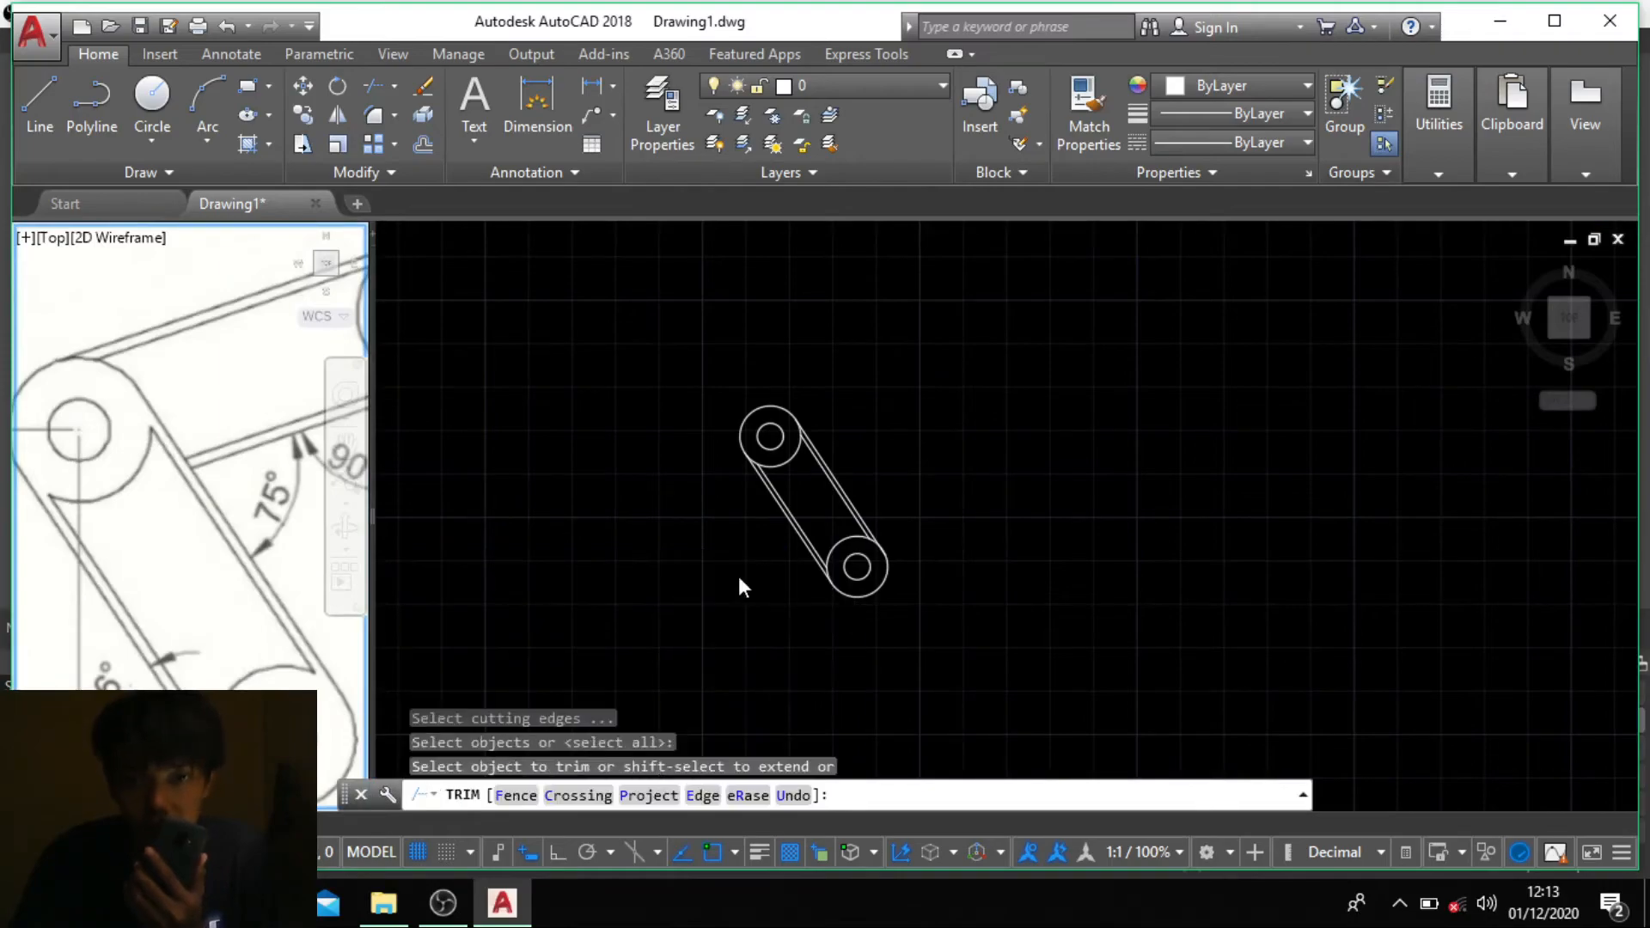
key(Escape)
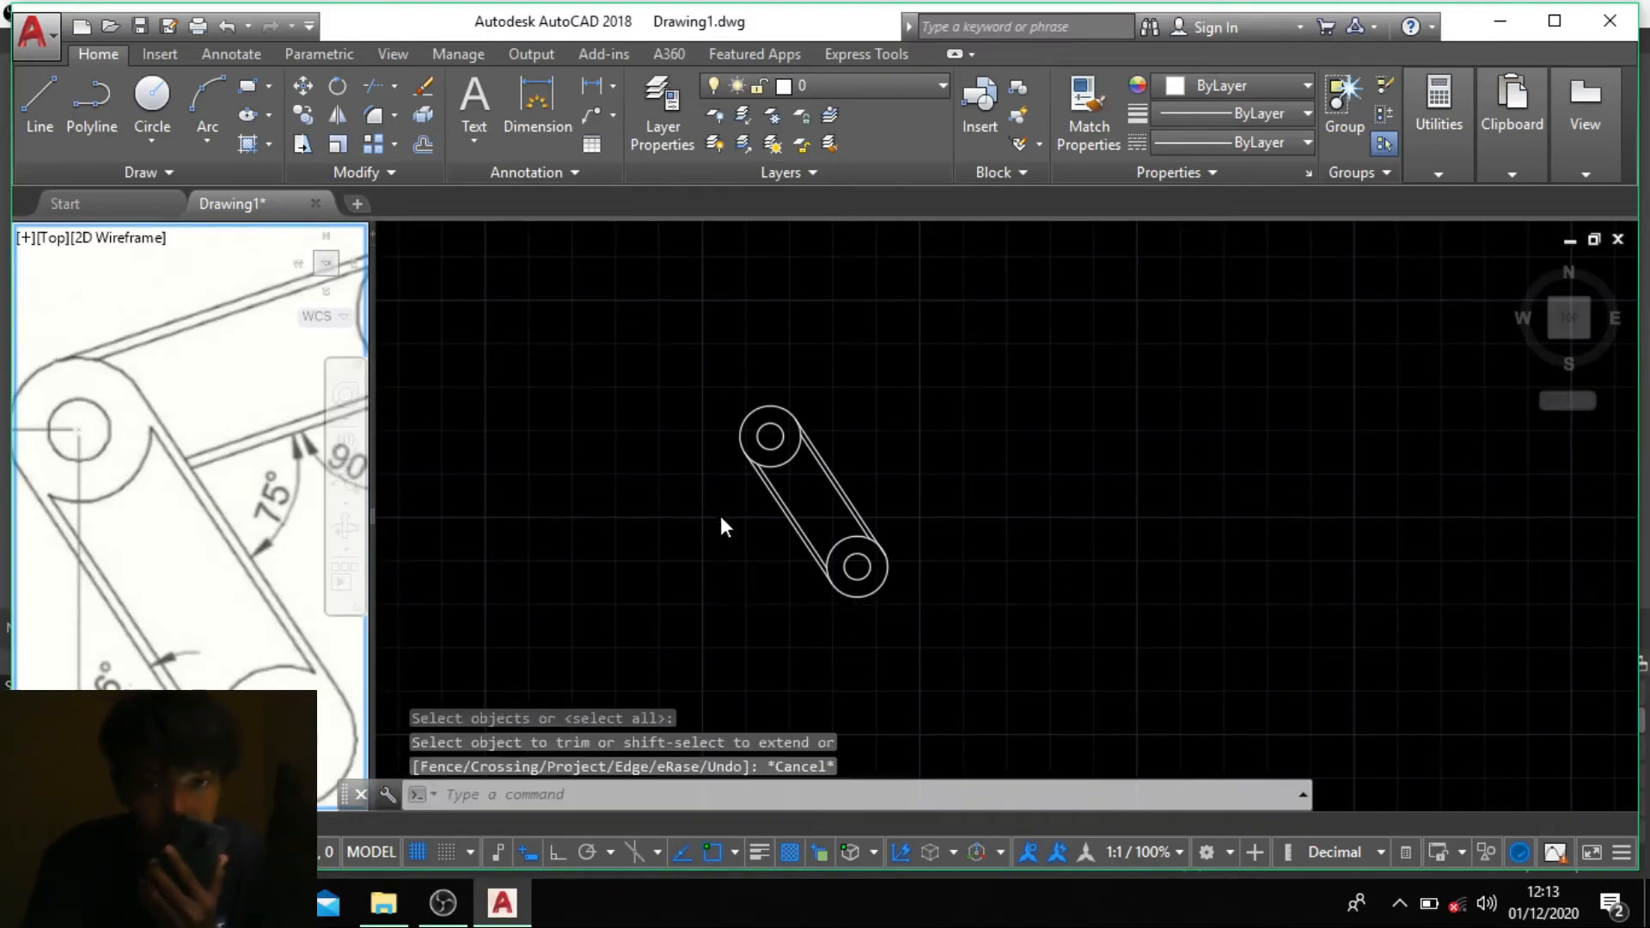
Step: Trim the two short arcs of the upper outer circle lying between the tangent lines and the inner offset lines
click(722, 519)
text(tr)
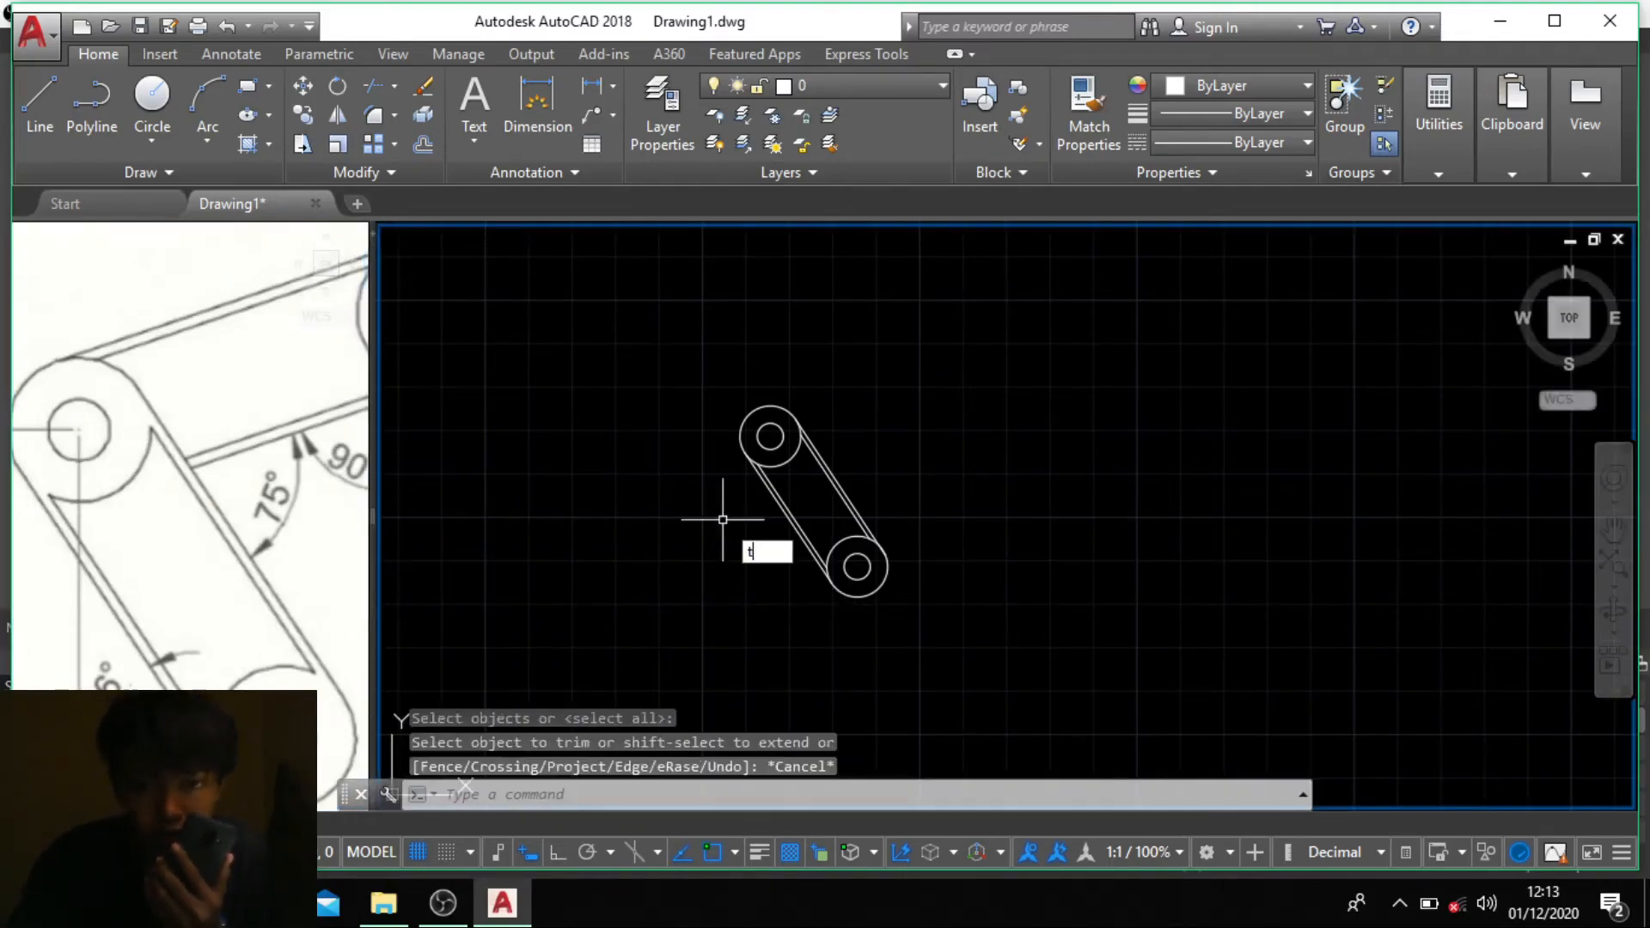
key(Return)
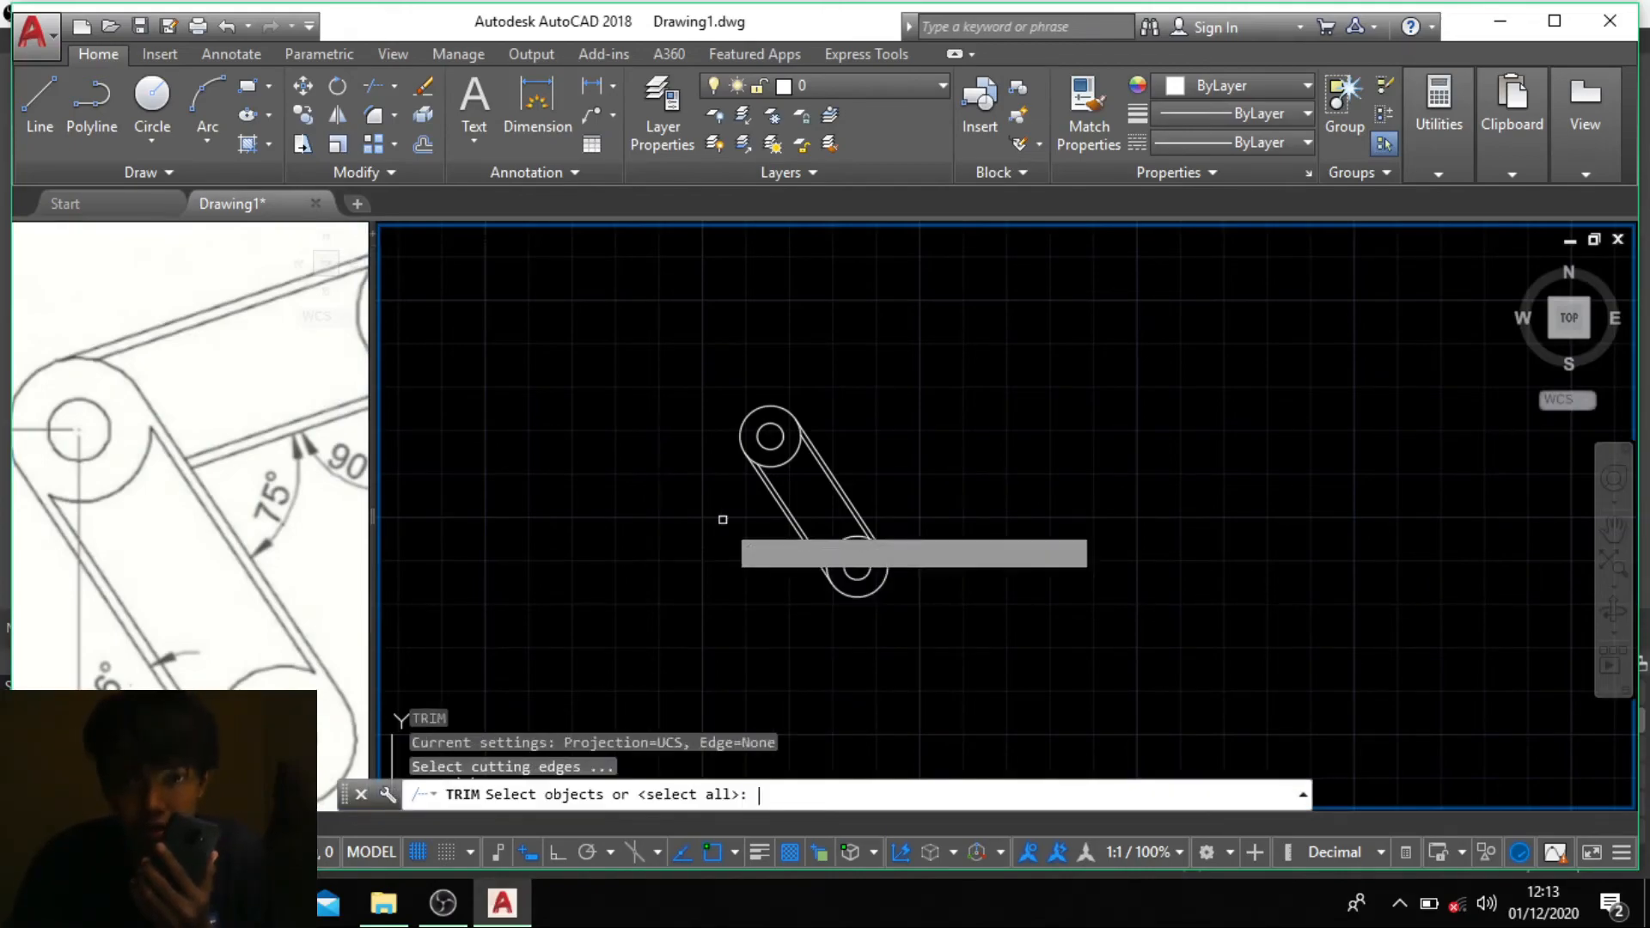
key(Return)
scroll(774, 430, up, 6)
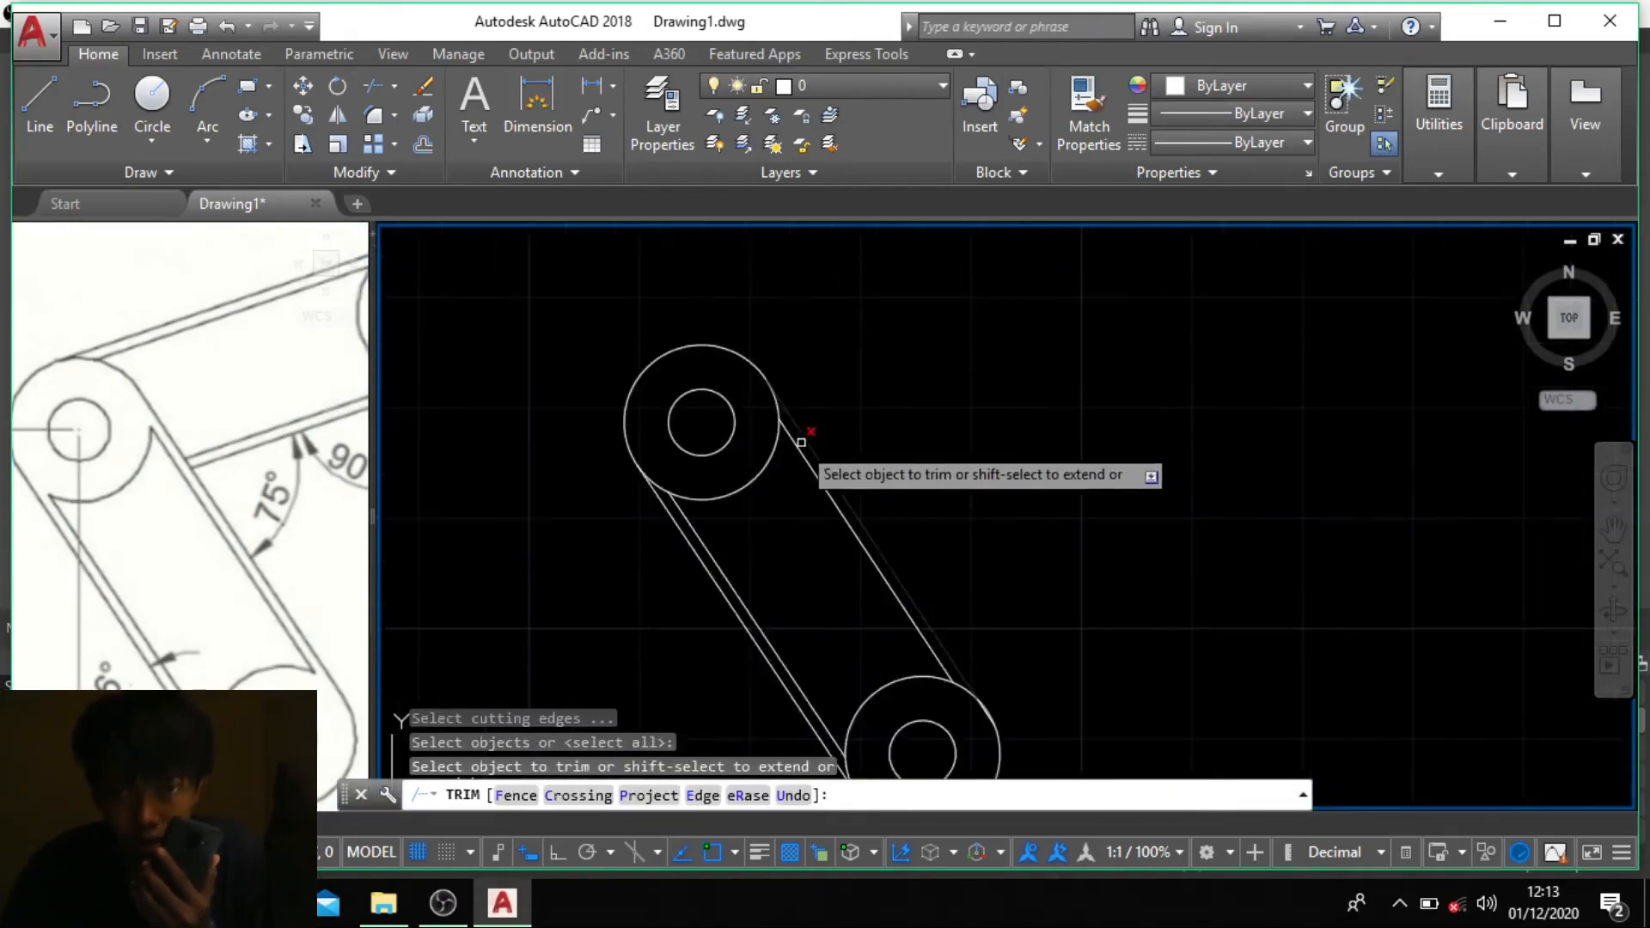
click(762, 391)
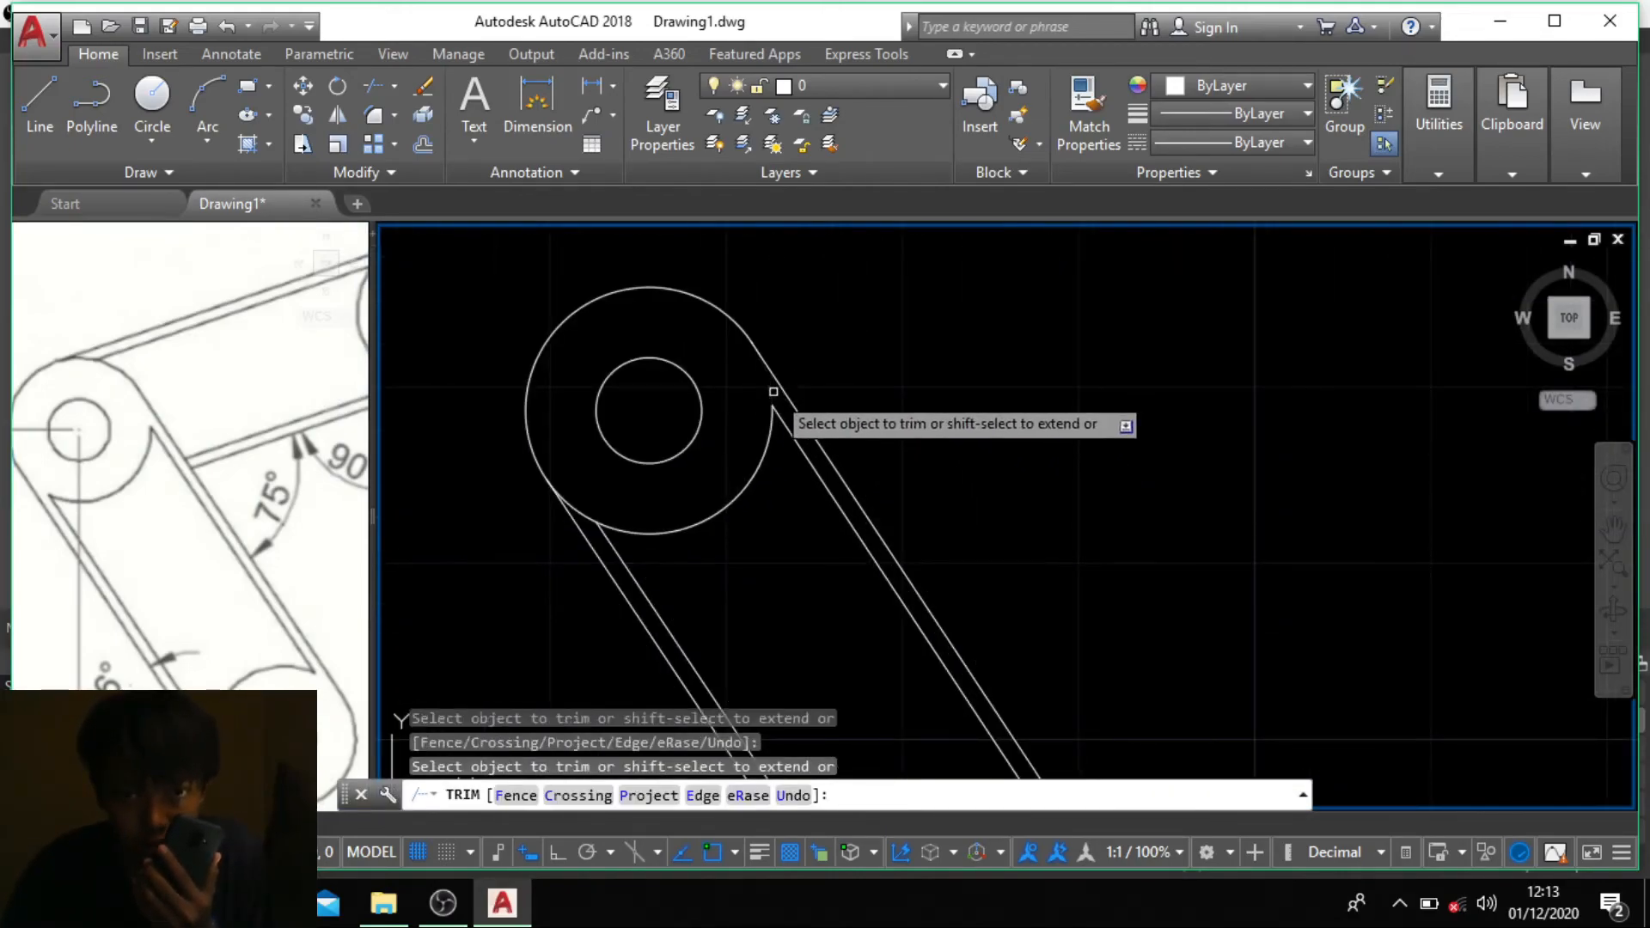
click(583, 513)
Step: Trim the two short arcs of the lower outer circle between the tangent and inner lines, and finish the Trim command
scroll(715, 572, down, 5)
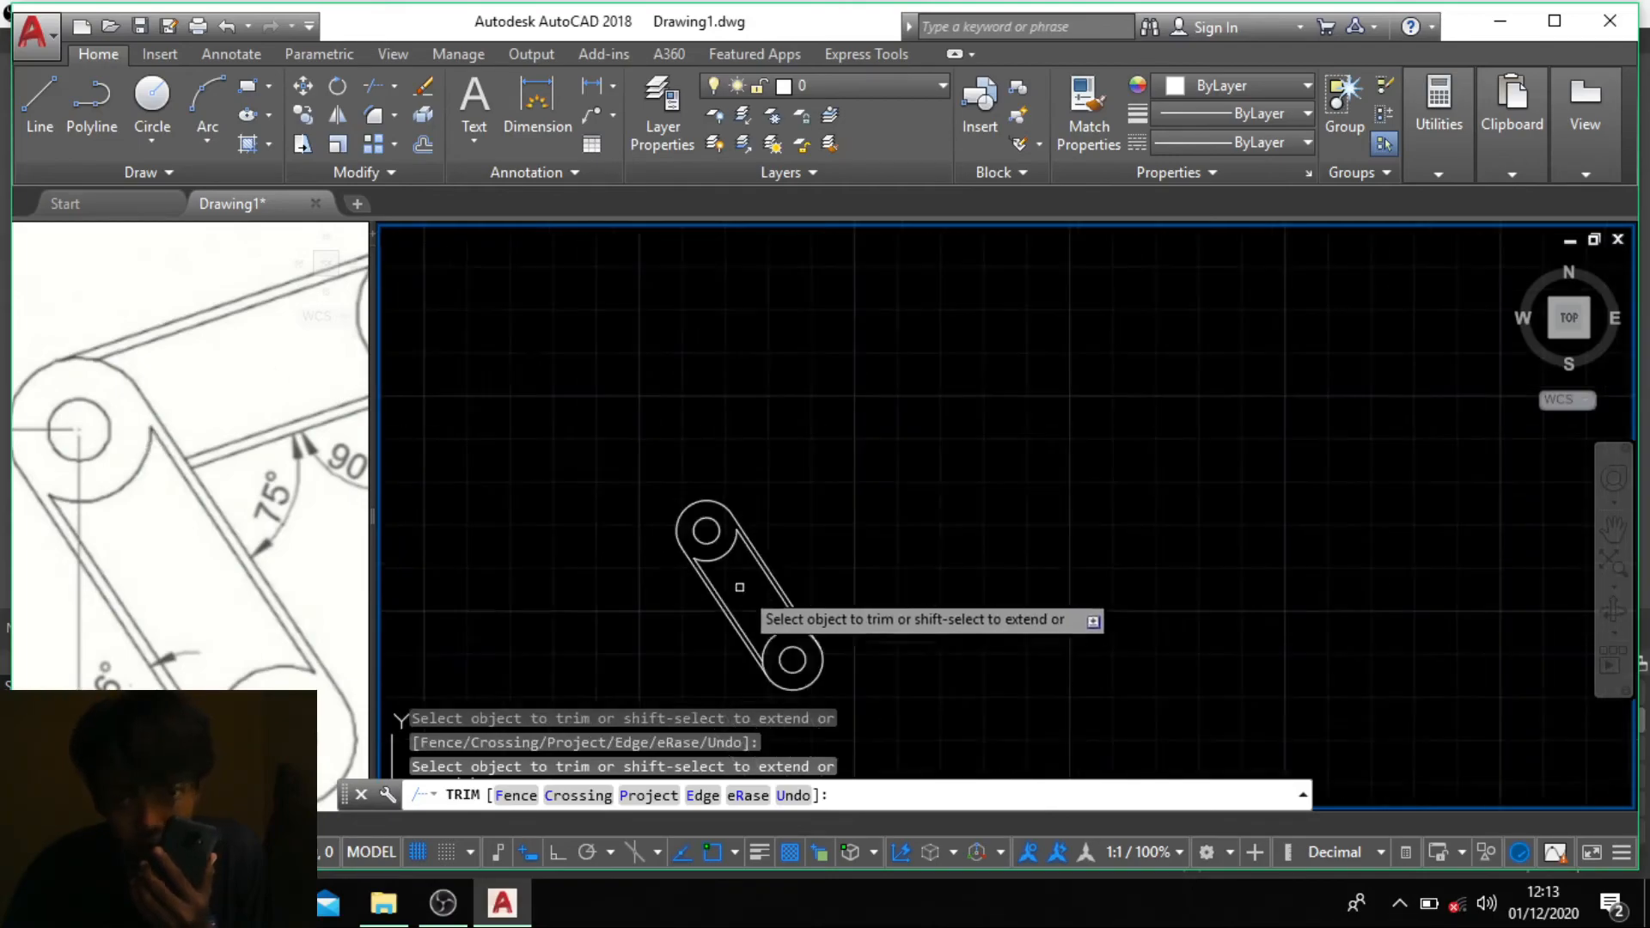
scroll(790, 653, up, 5)
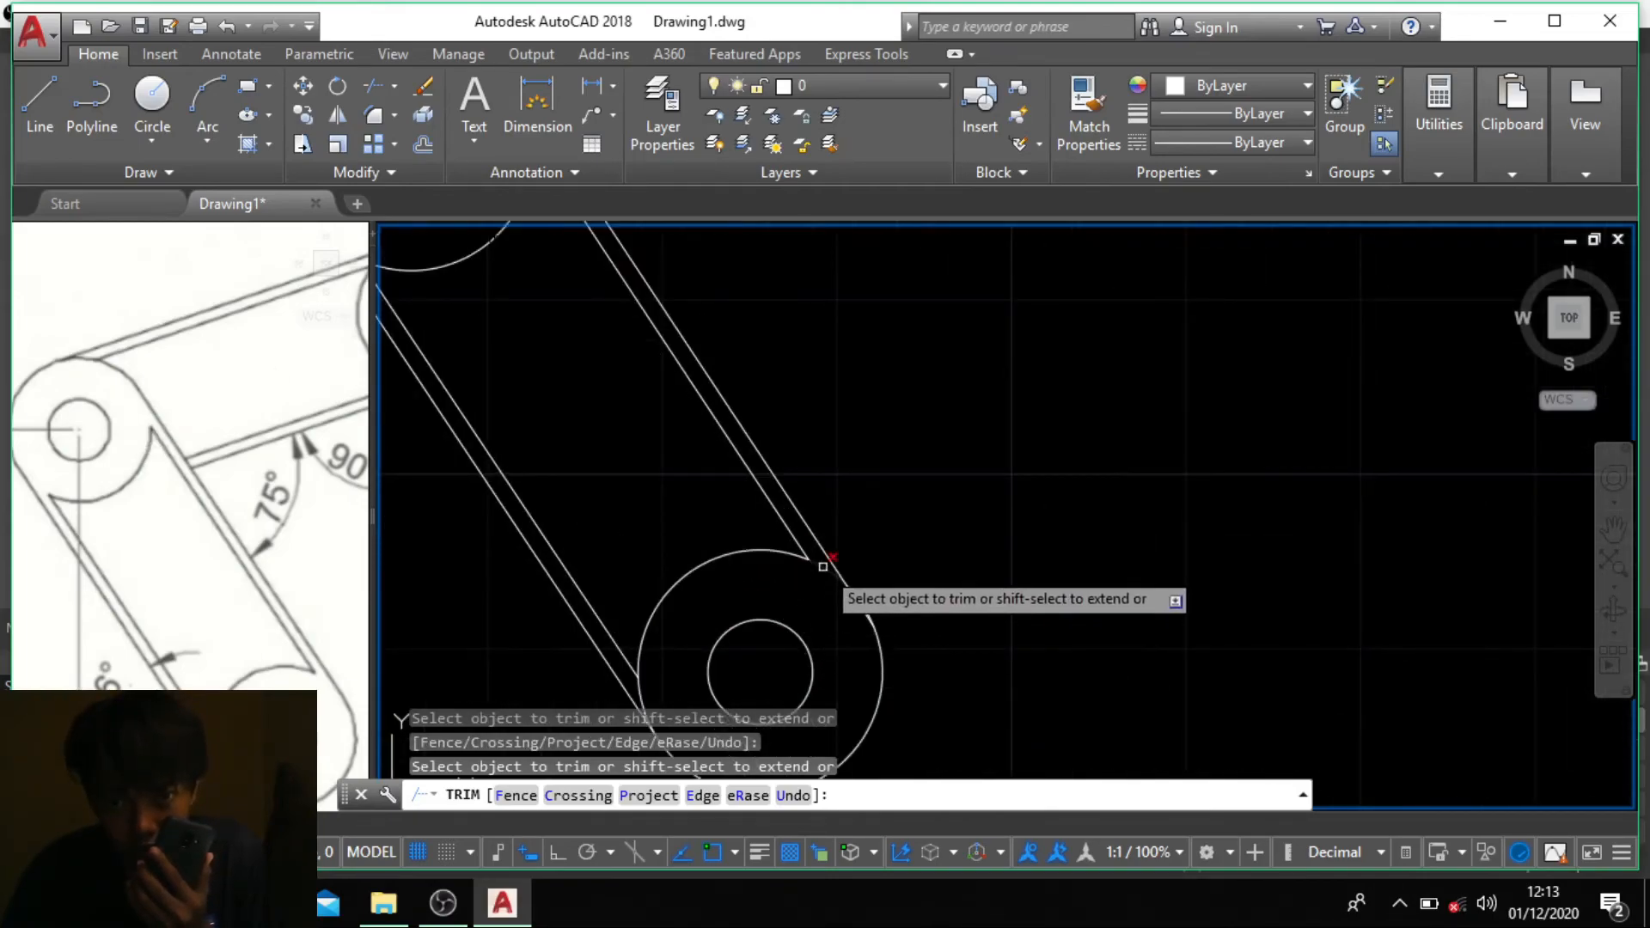
scroll(854, 633, up, 4)
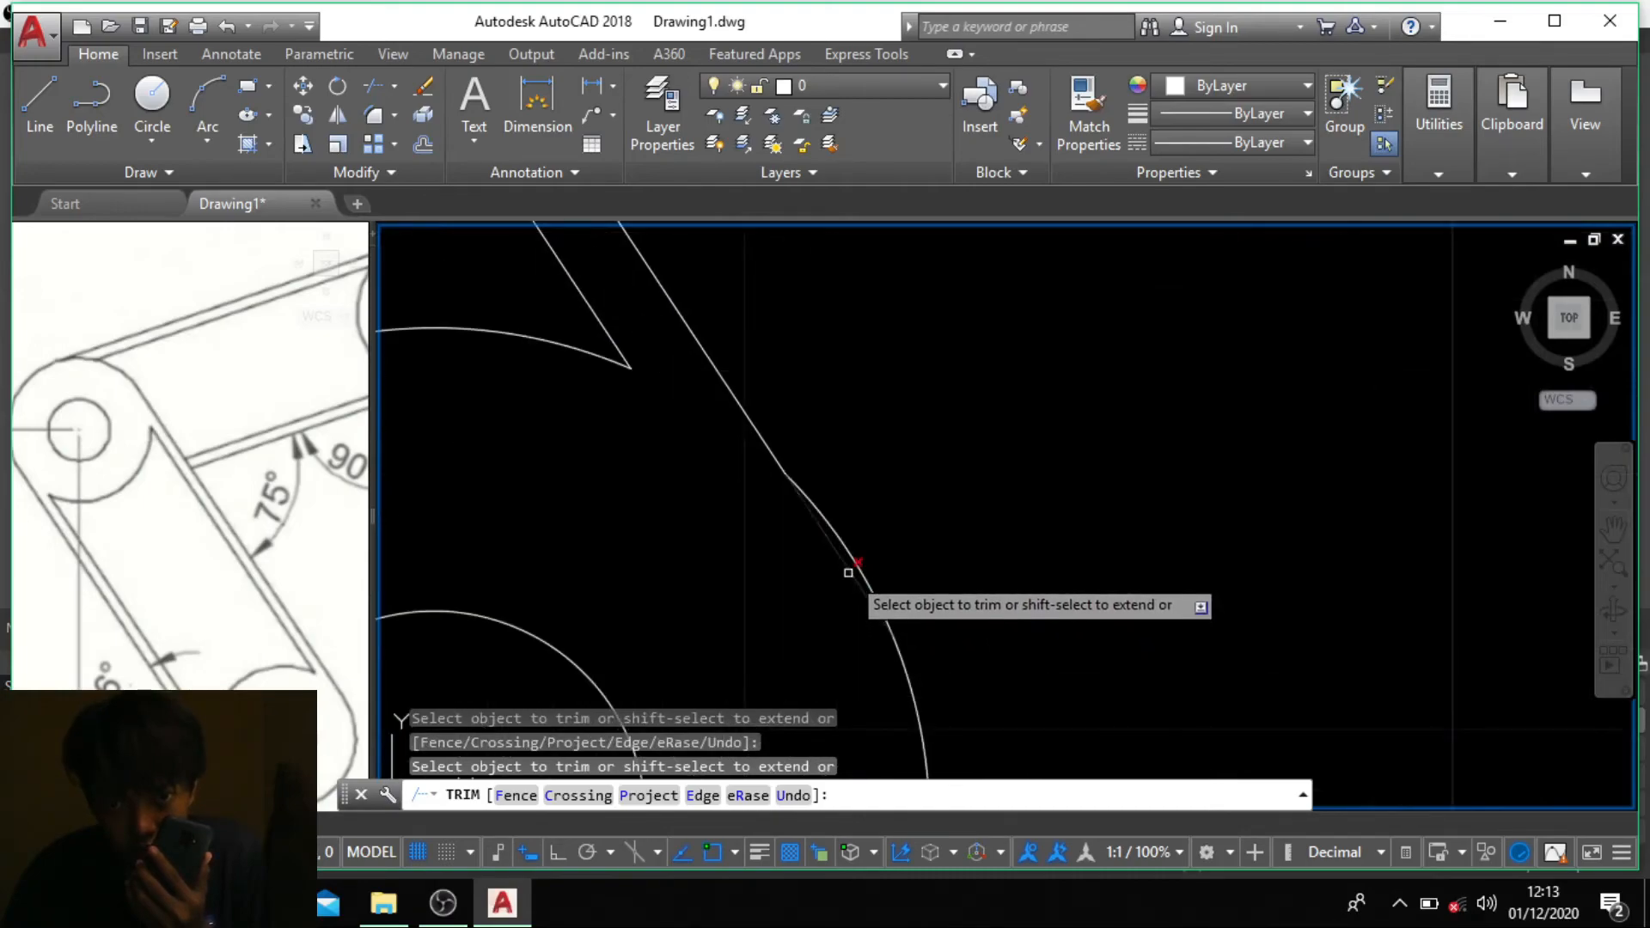
scroll(847, 573, down, 4)
scroll(651, 607, up, 4)
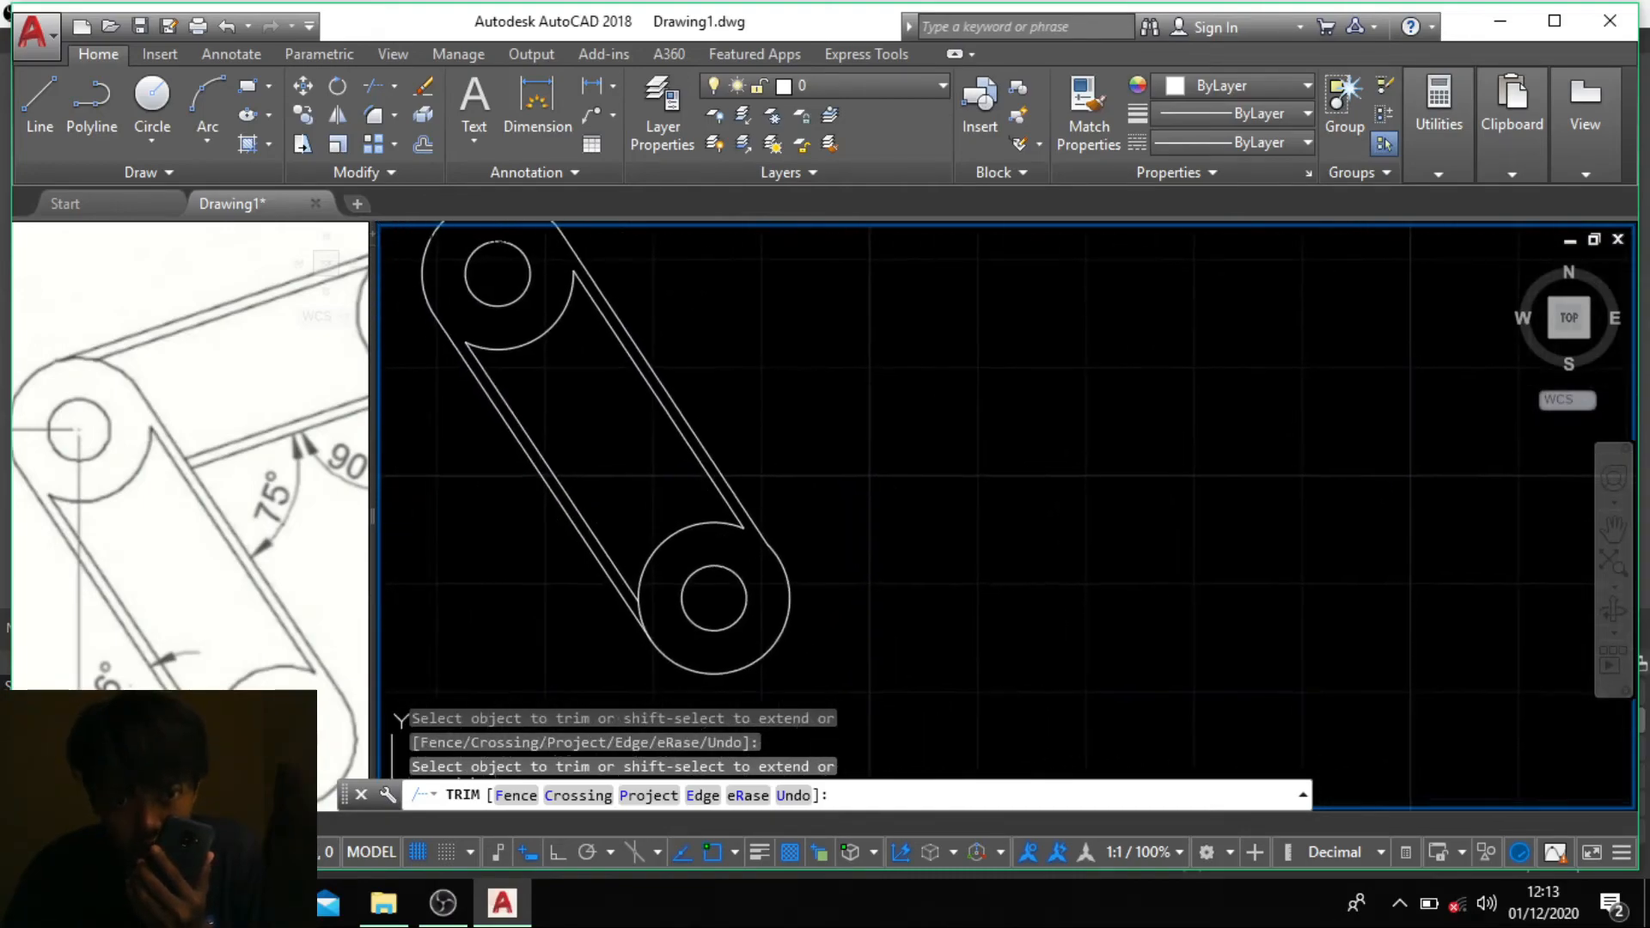
click(610, 637)
scroll(739, 563, down, 4)
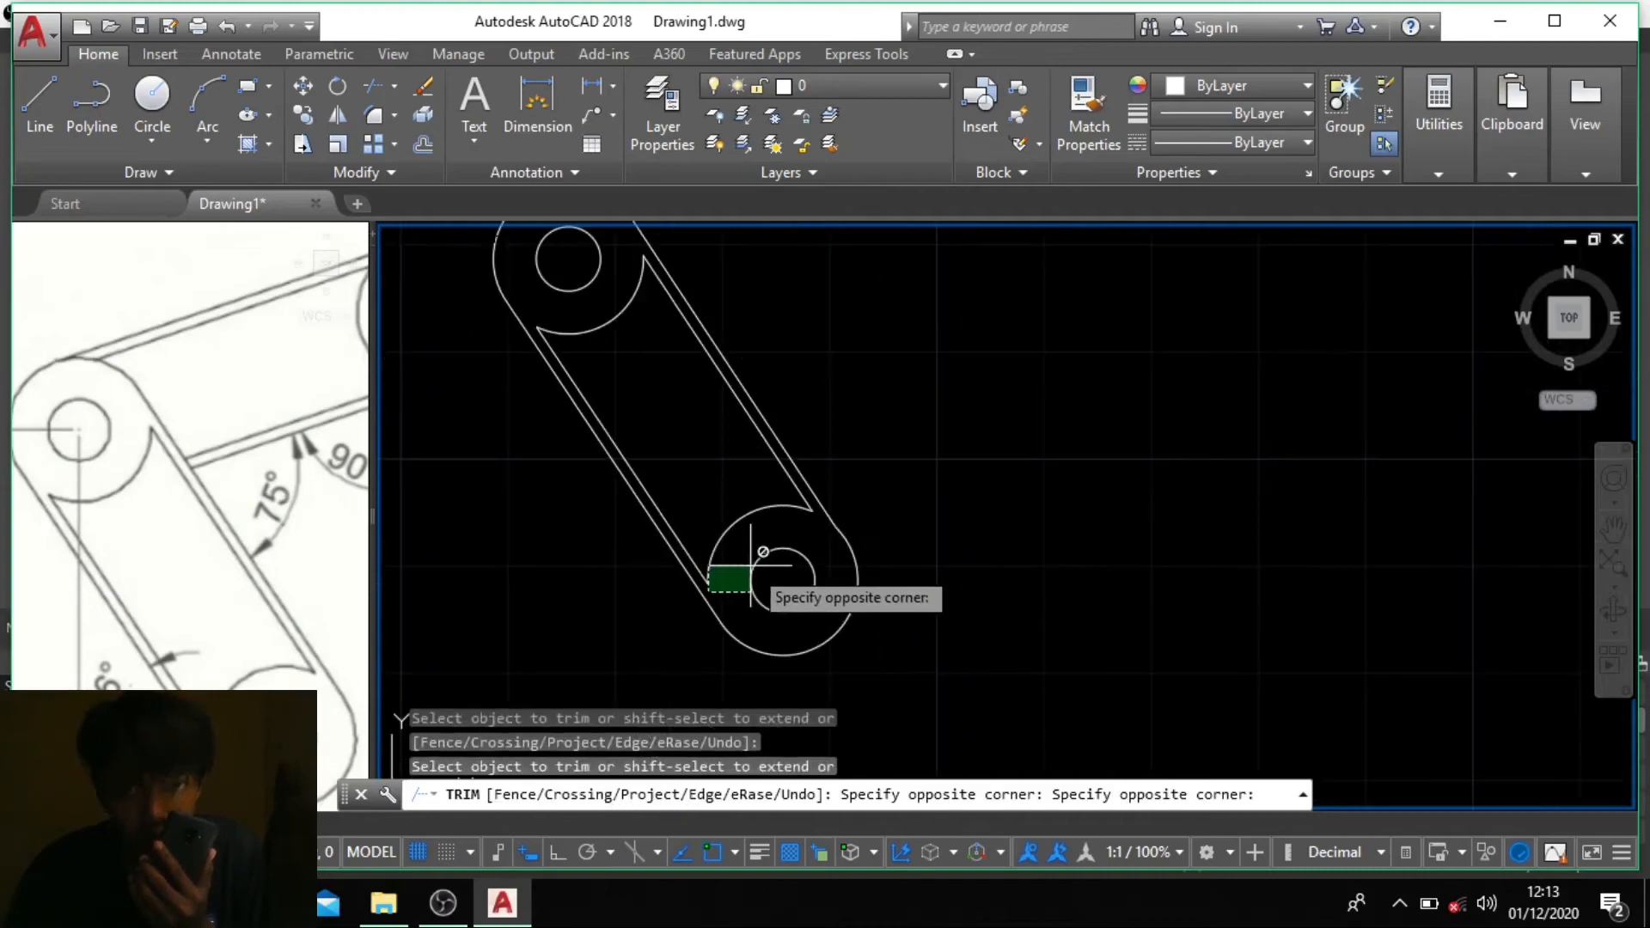
key(Escape)
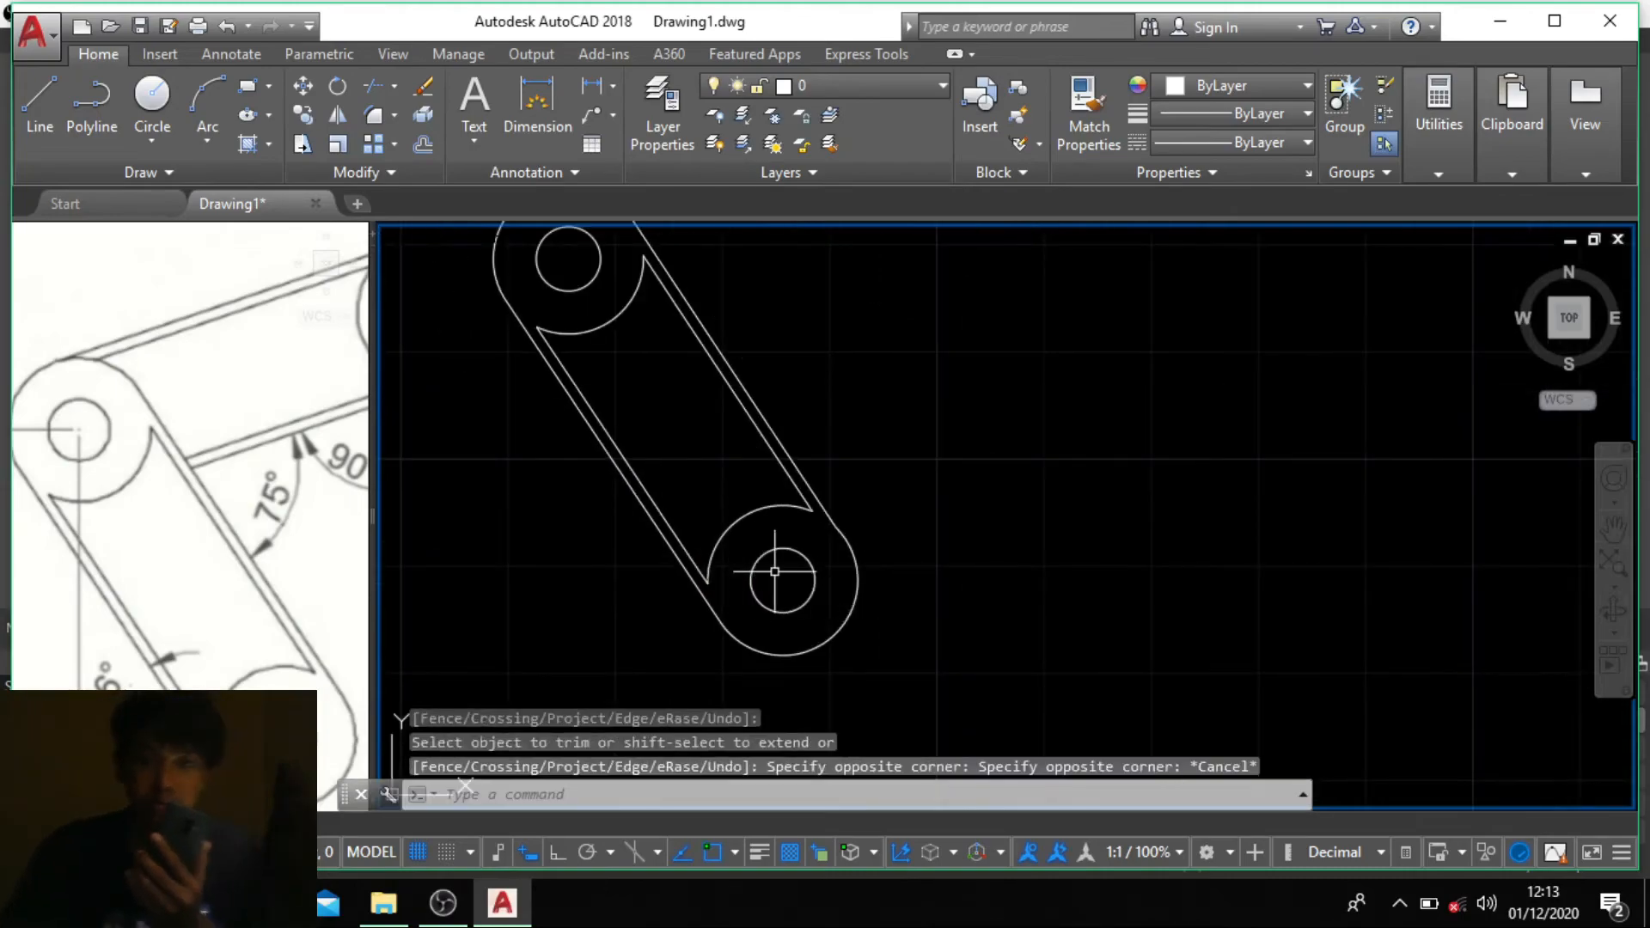
scroll(806, 543, down, 2)
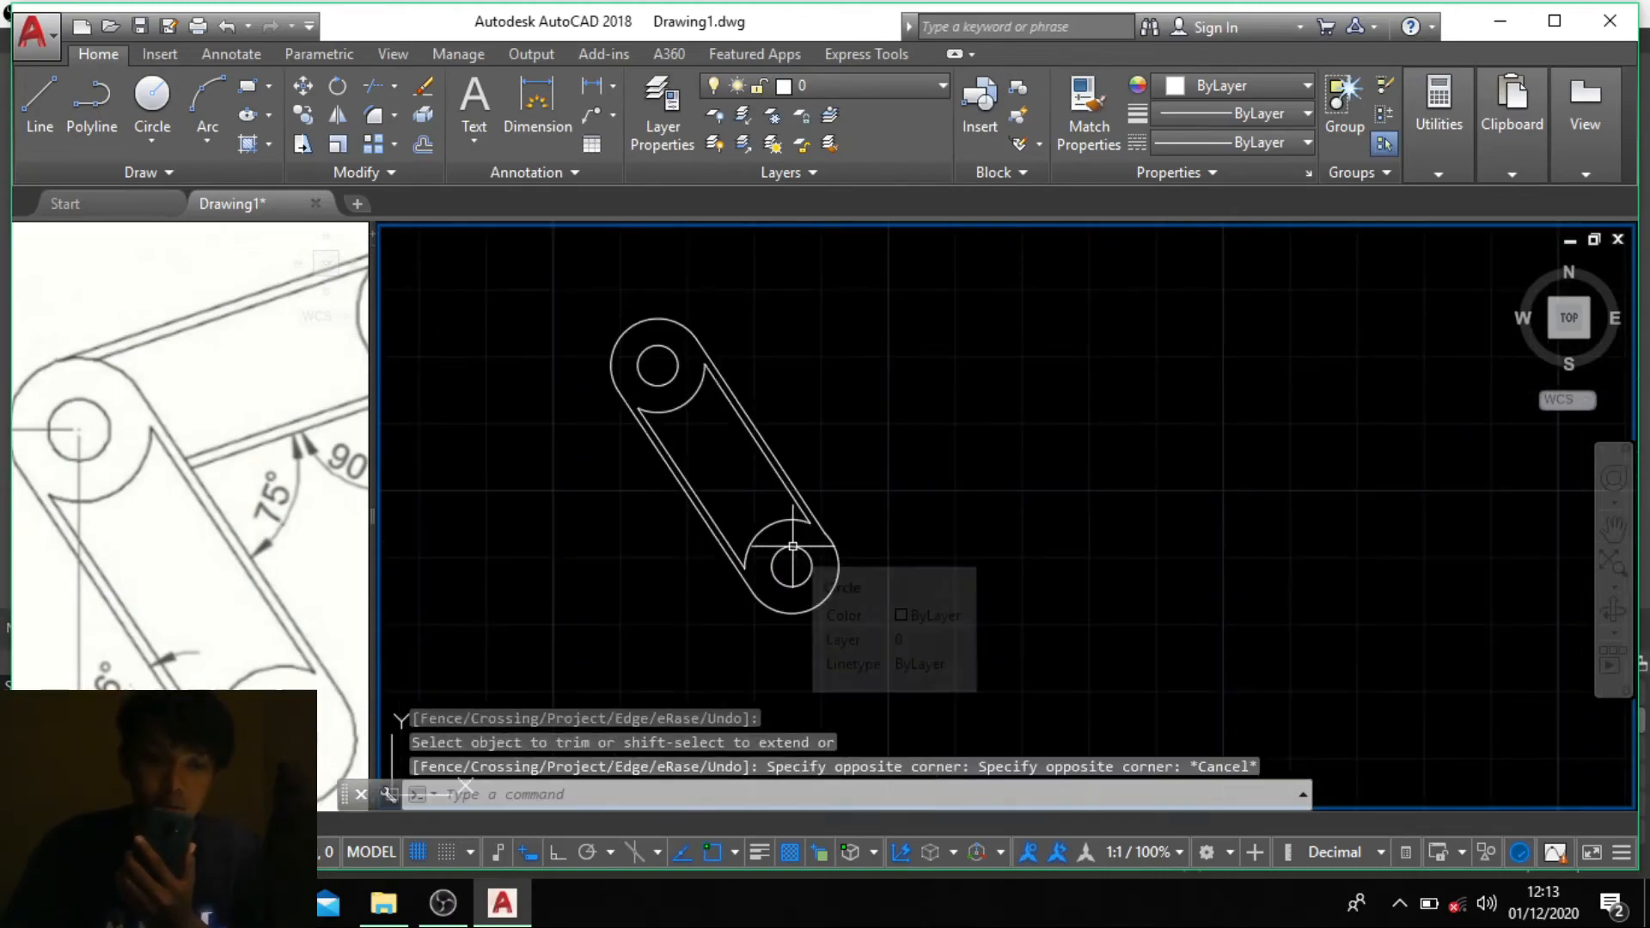
key(Return)
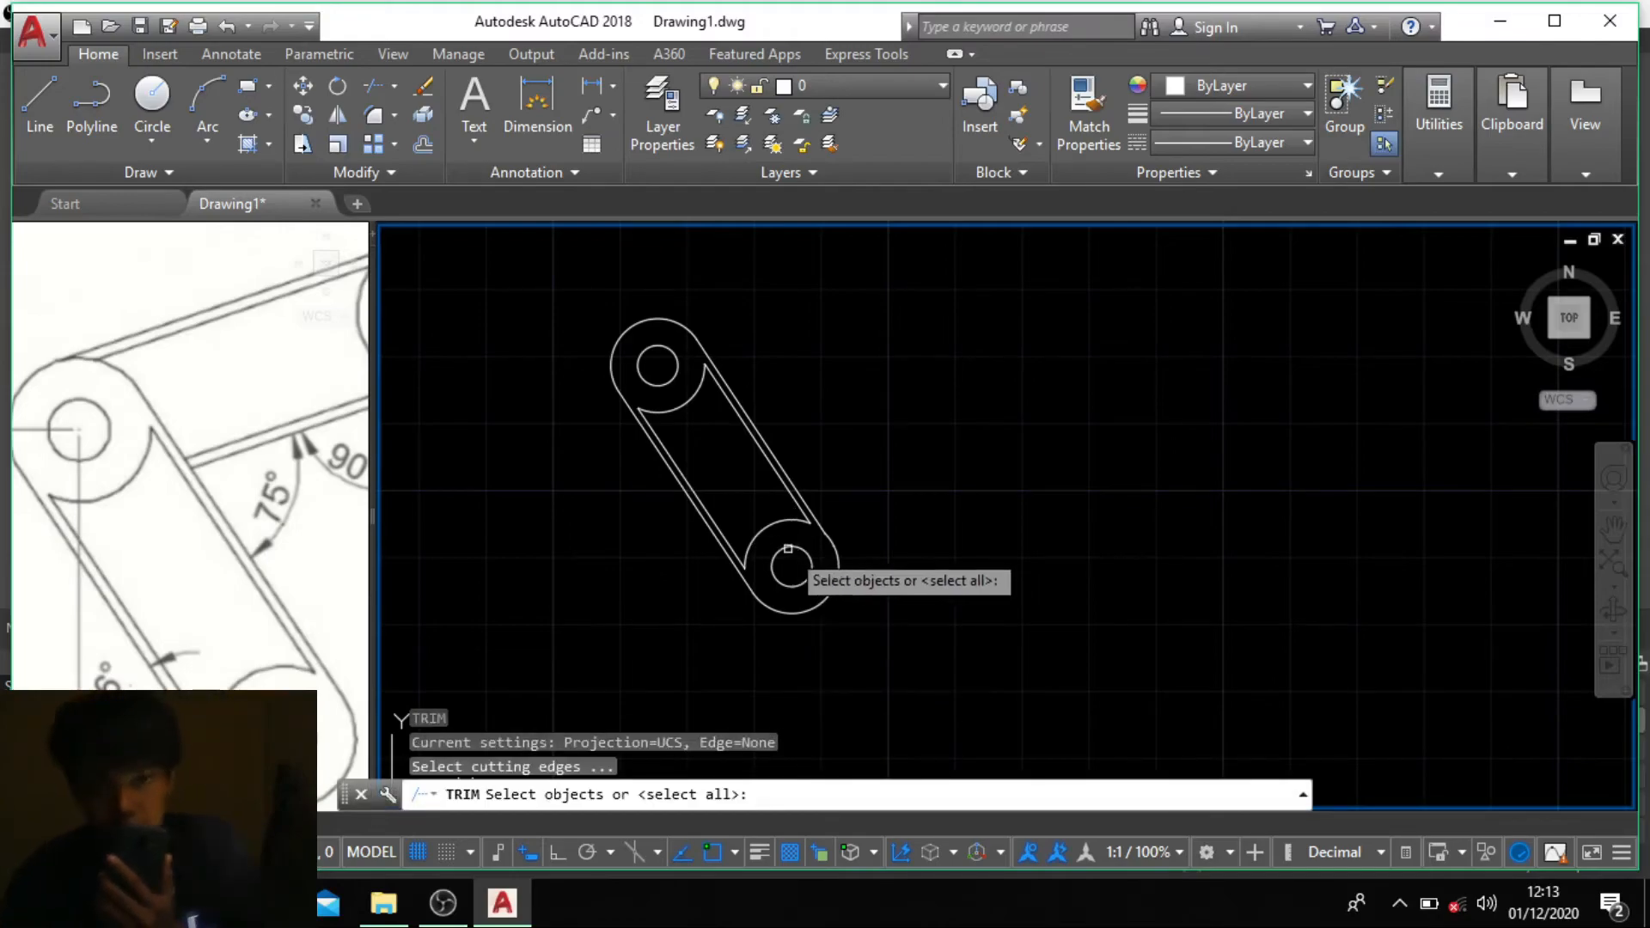
key(Escape)
Step: Rotate a copy of the arm's lines and lower joint by 75° about the upper joint's center, leaving the upper joint's circles unselected
text(r)
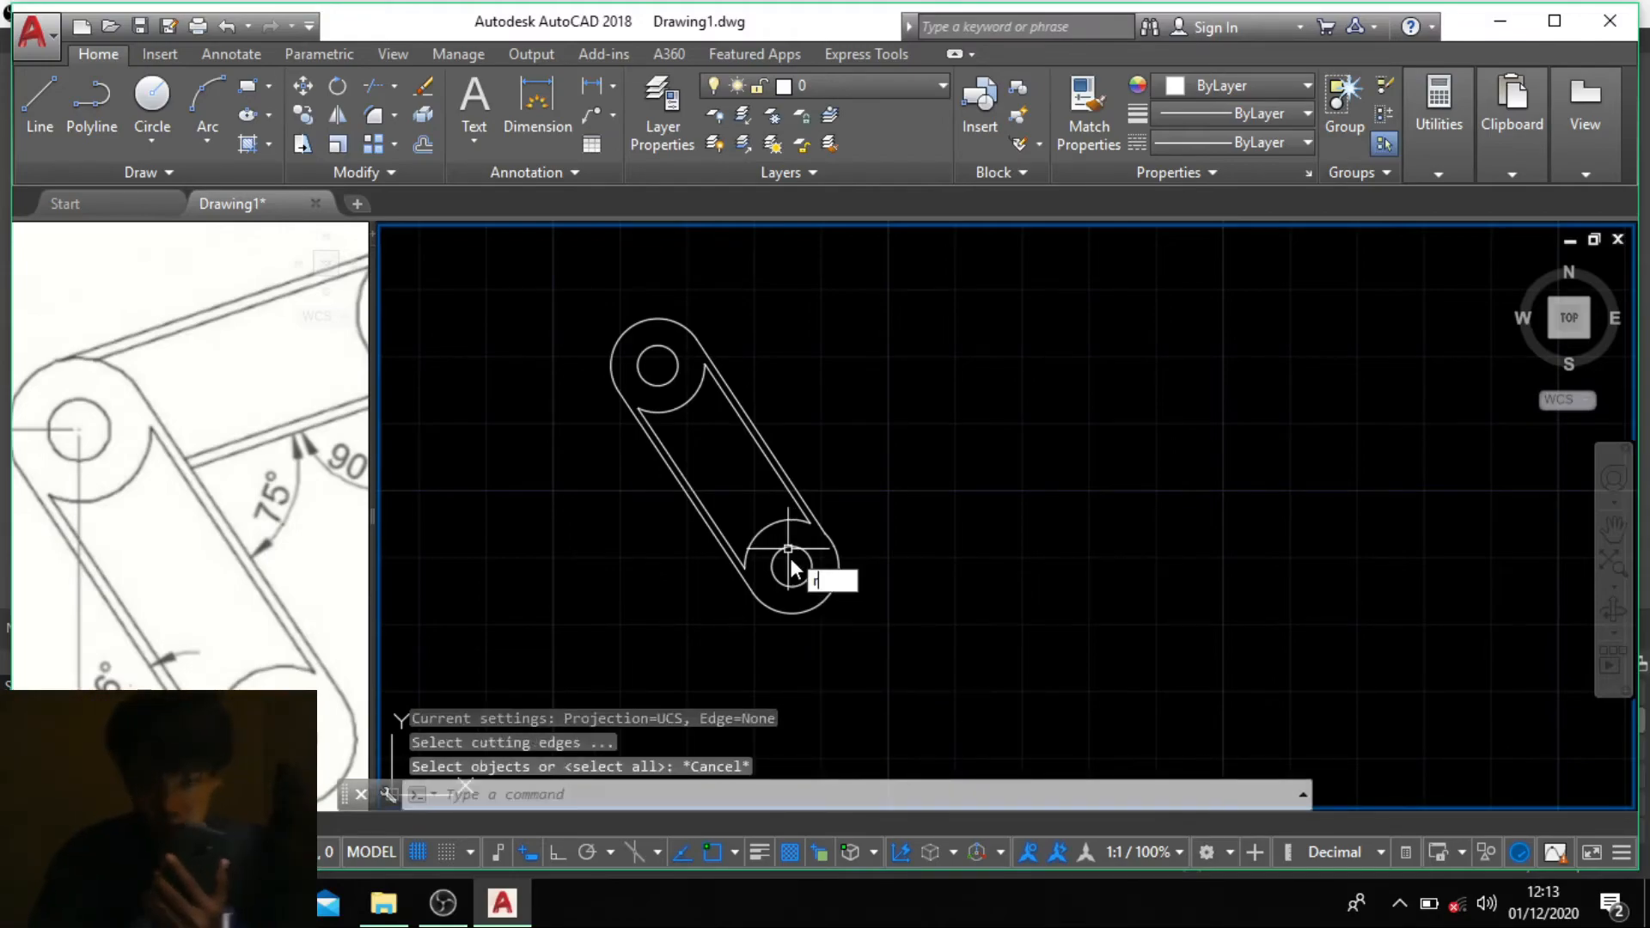
text(o)
key(Return)
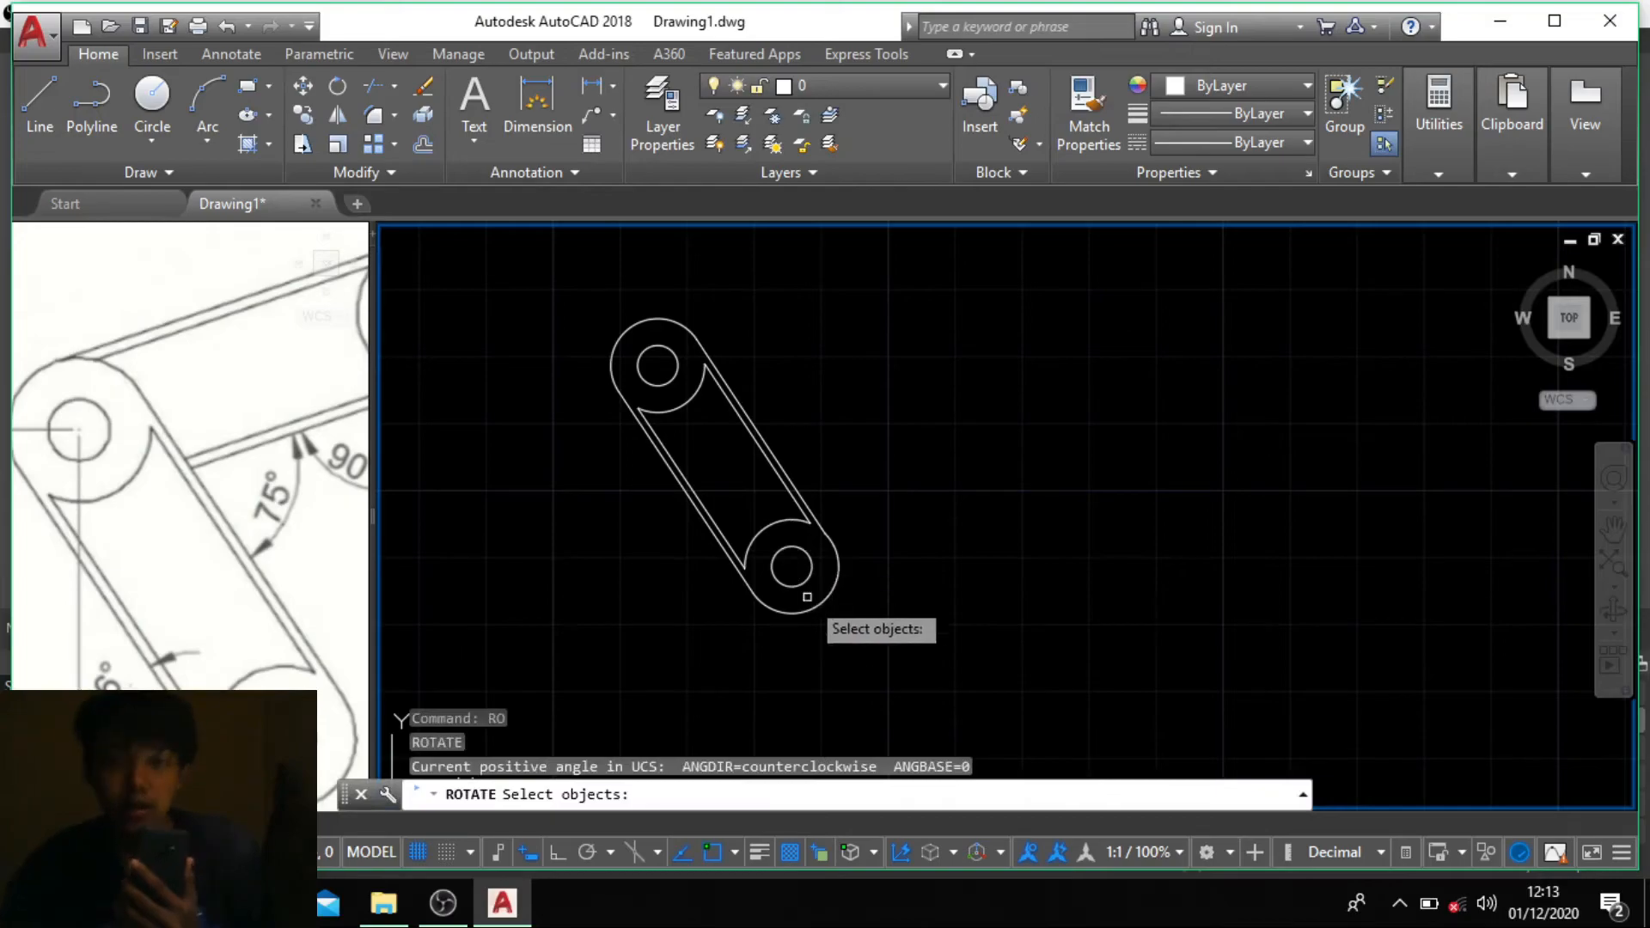
click(841, 629)
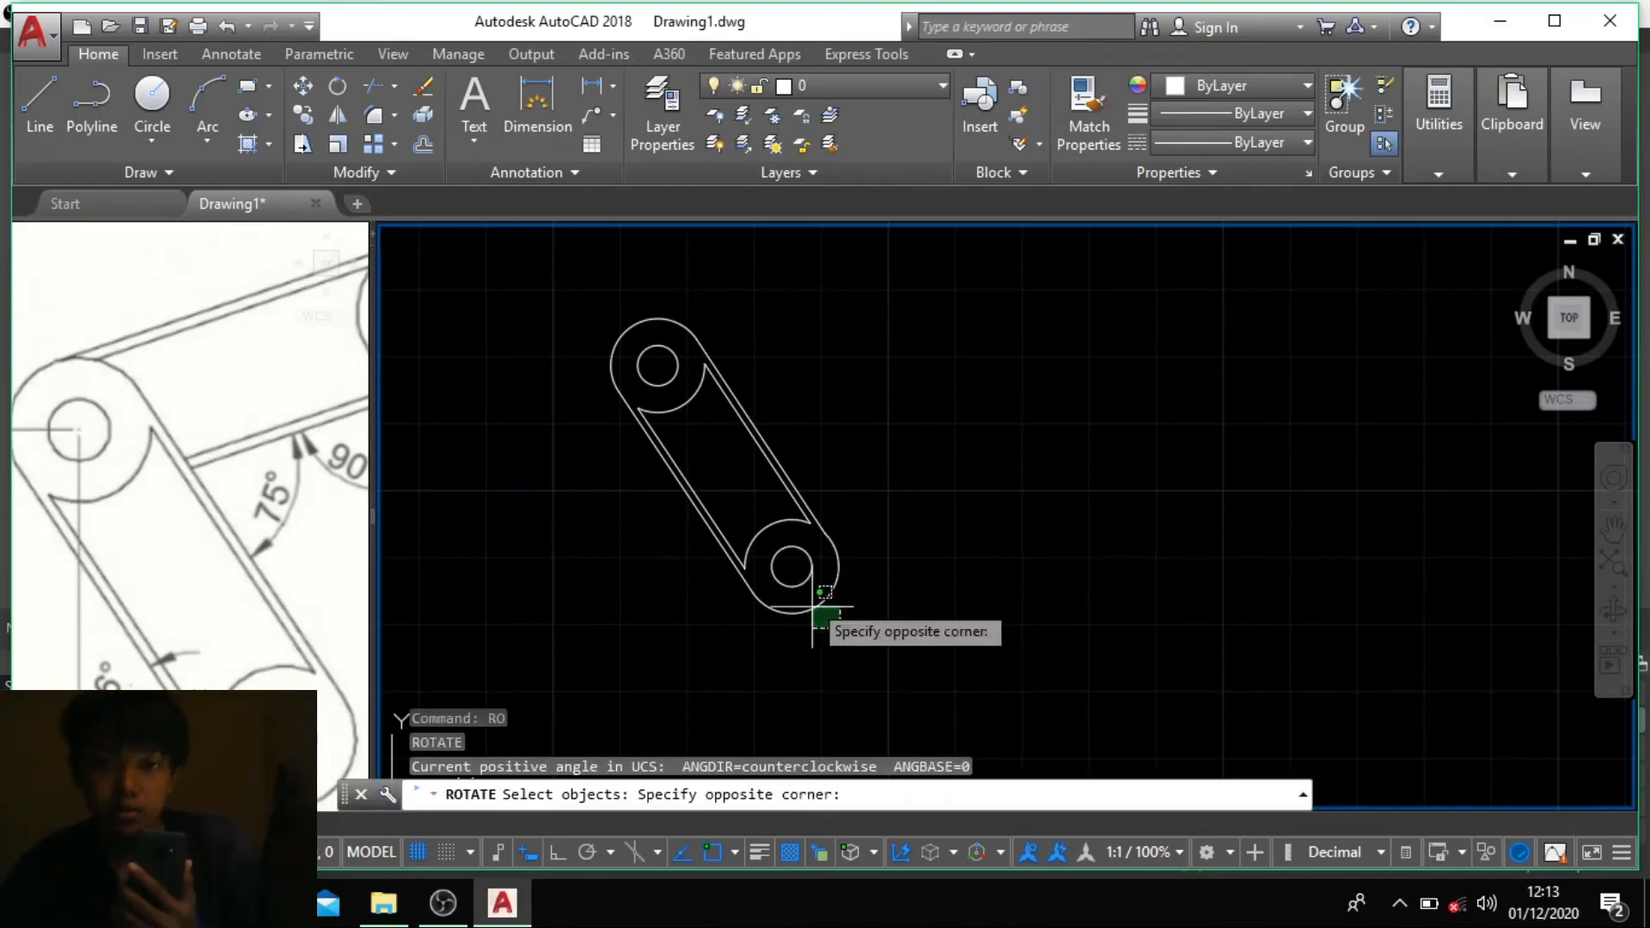
click(675, 399)
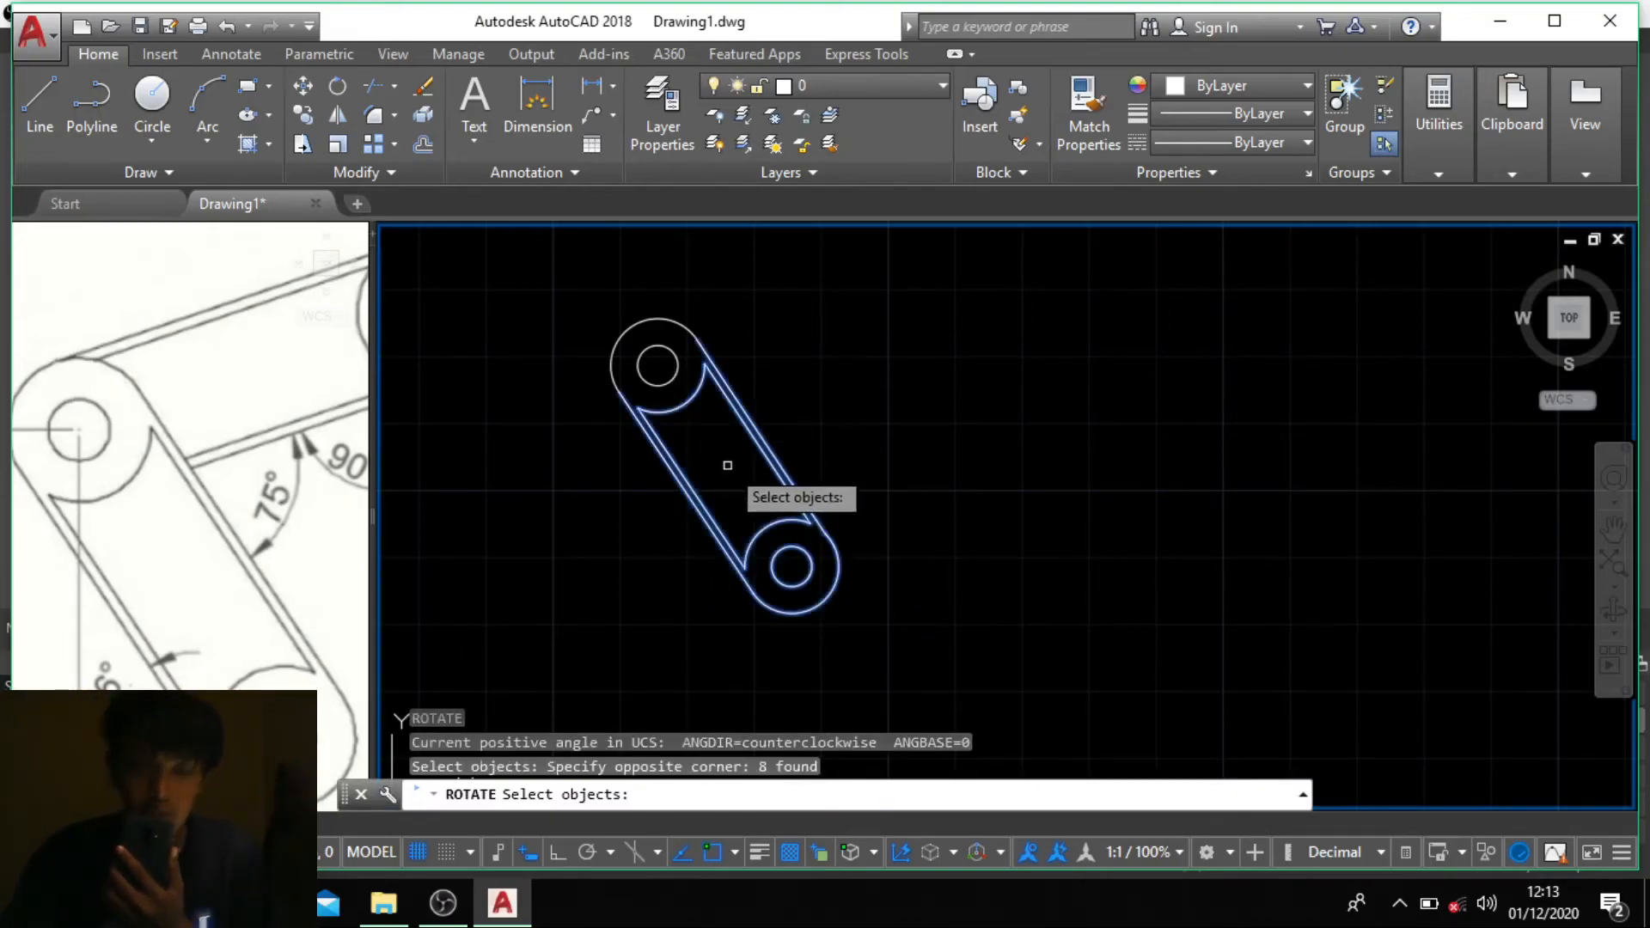
key(Return)
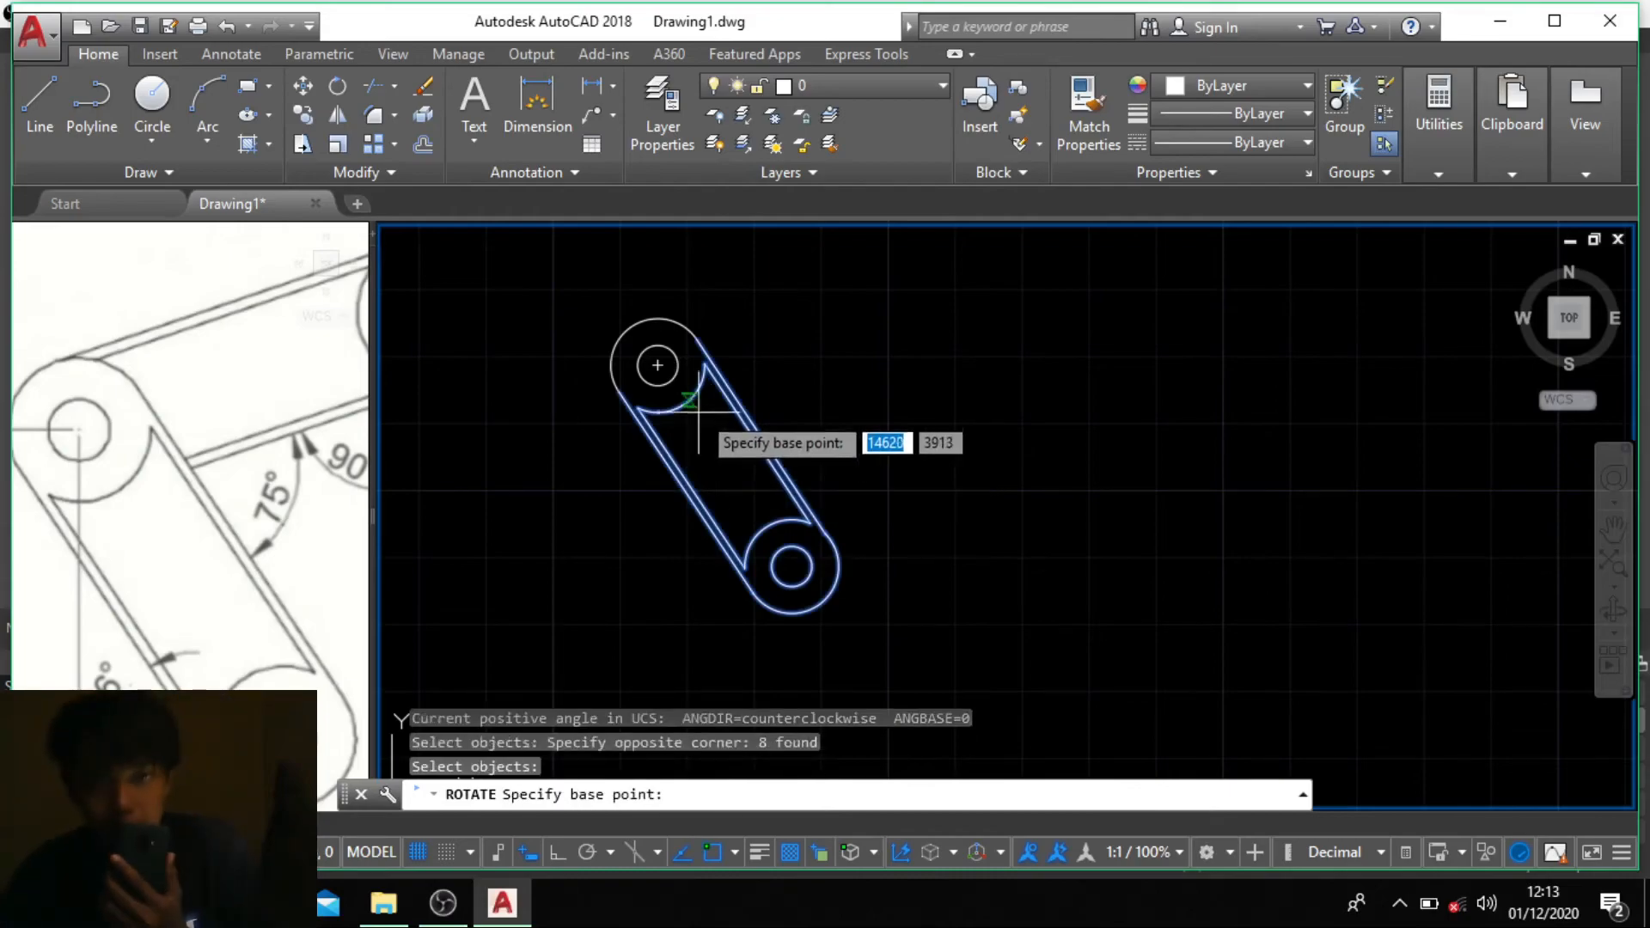
click(657, 365)
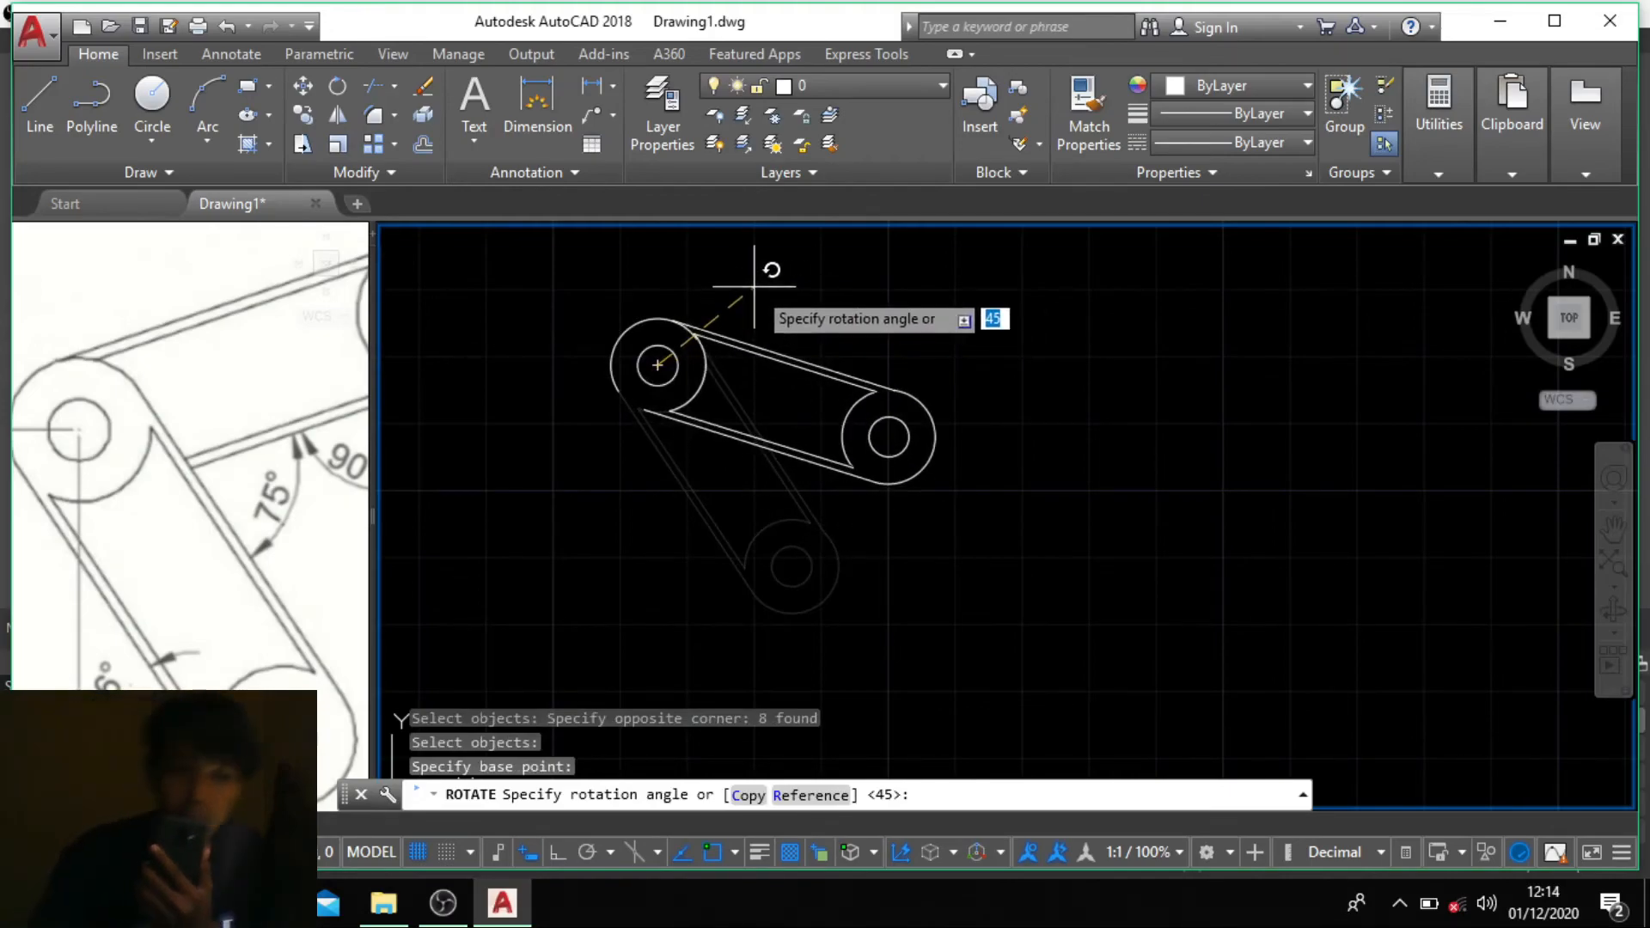
text(c)
key(Return)
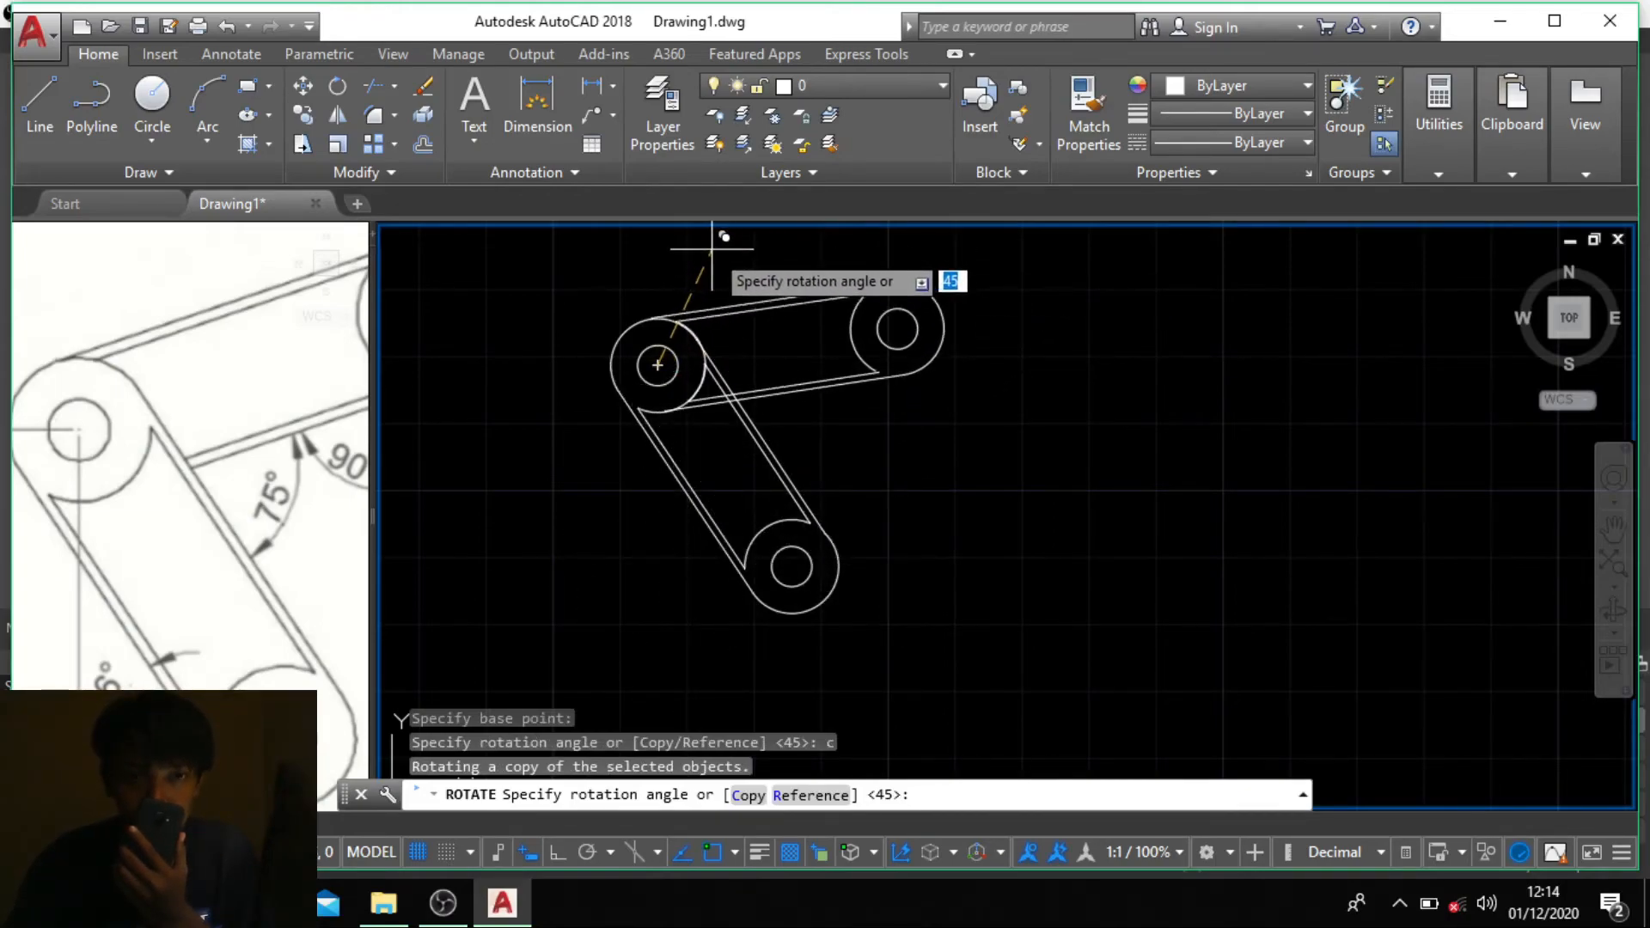
scroll(724, 271, up, 2)
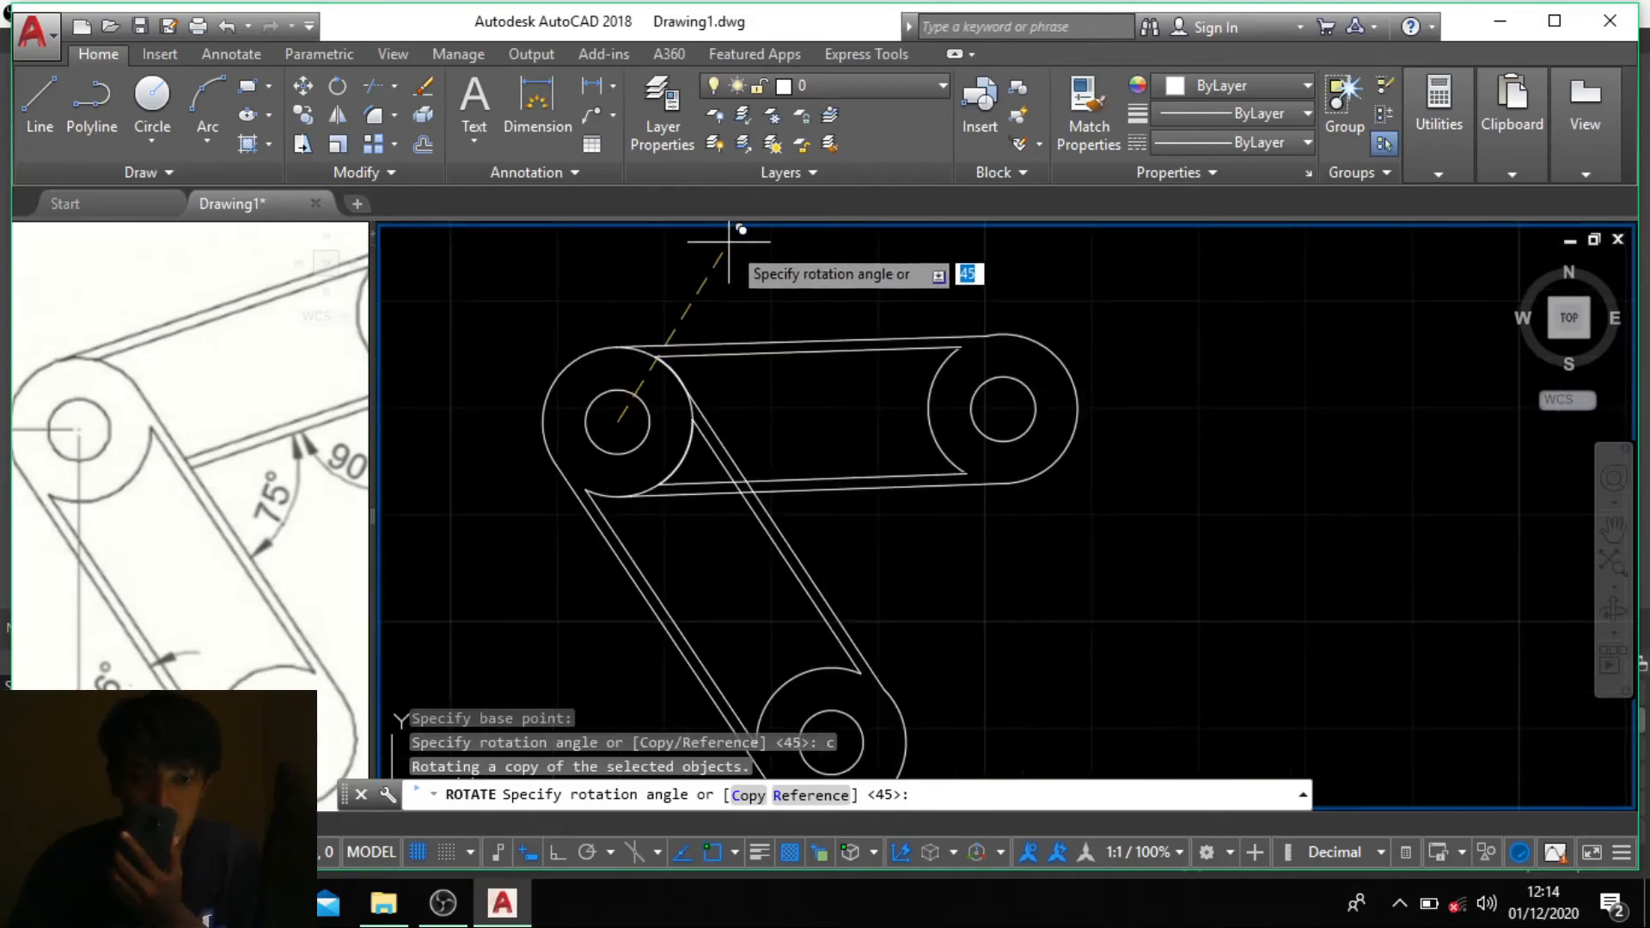
key(Return)
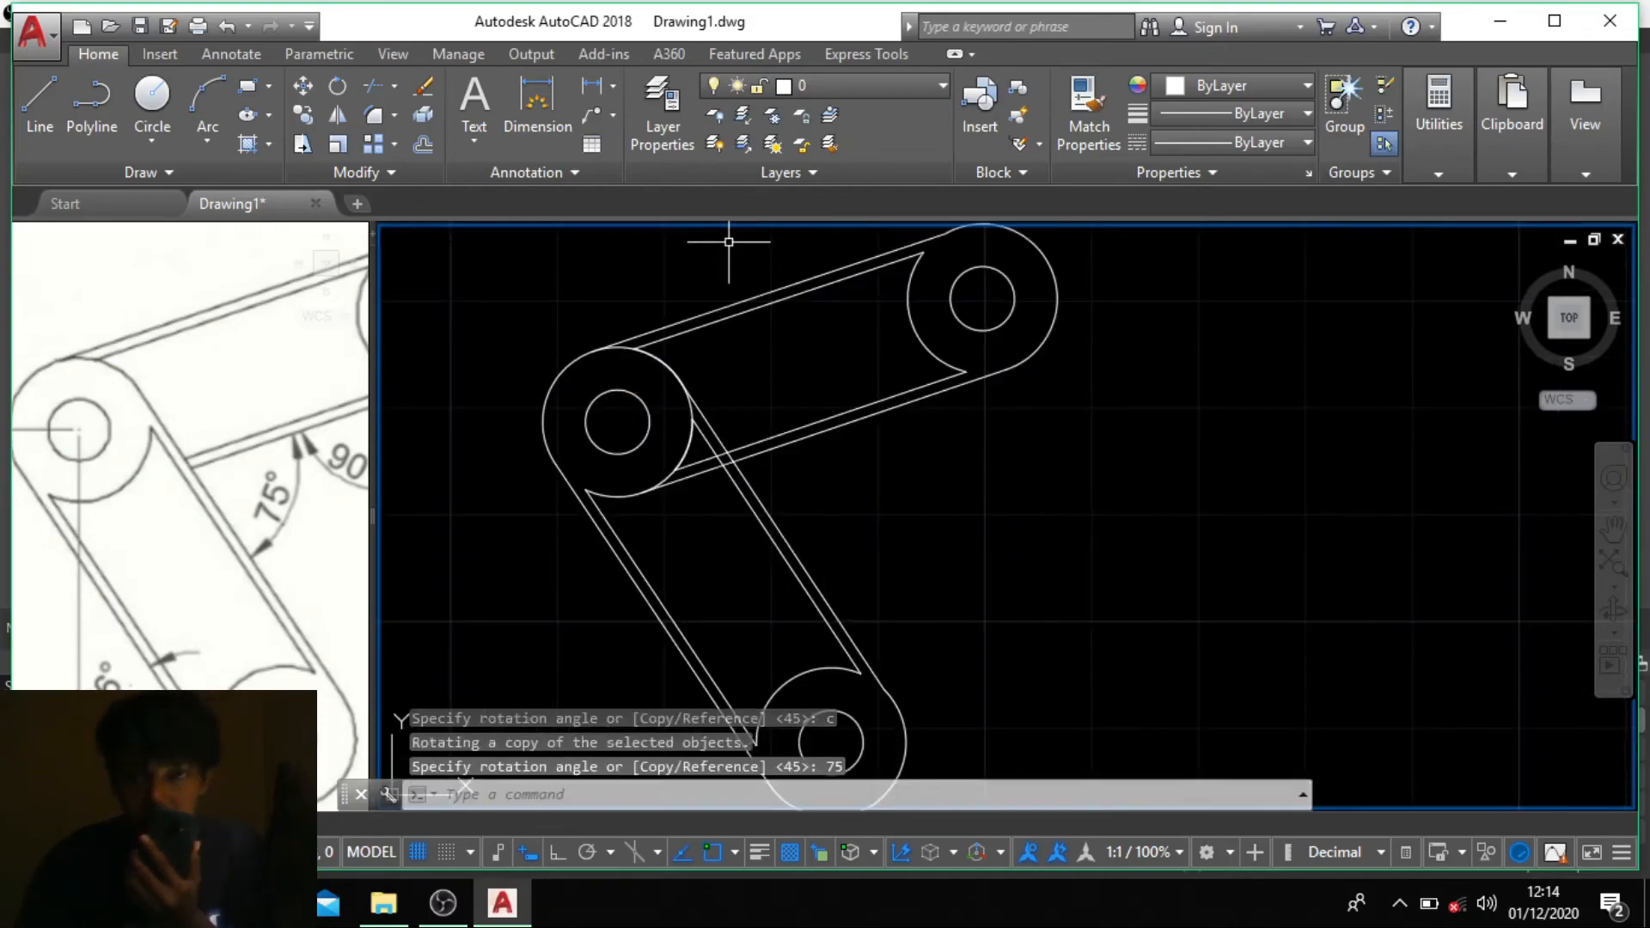
Step: Trim the stubs of the upper arm's two lower lines where they cross the left arm
scroll(894, 419, down, 4)
scroll(902, 435, up, 4)
scroll(919, 446, down, 1)
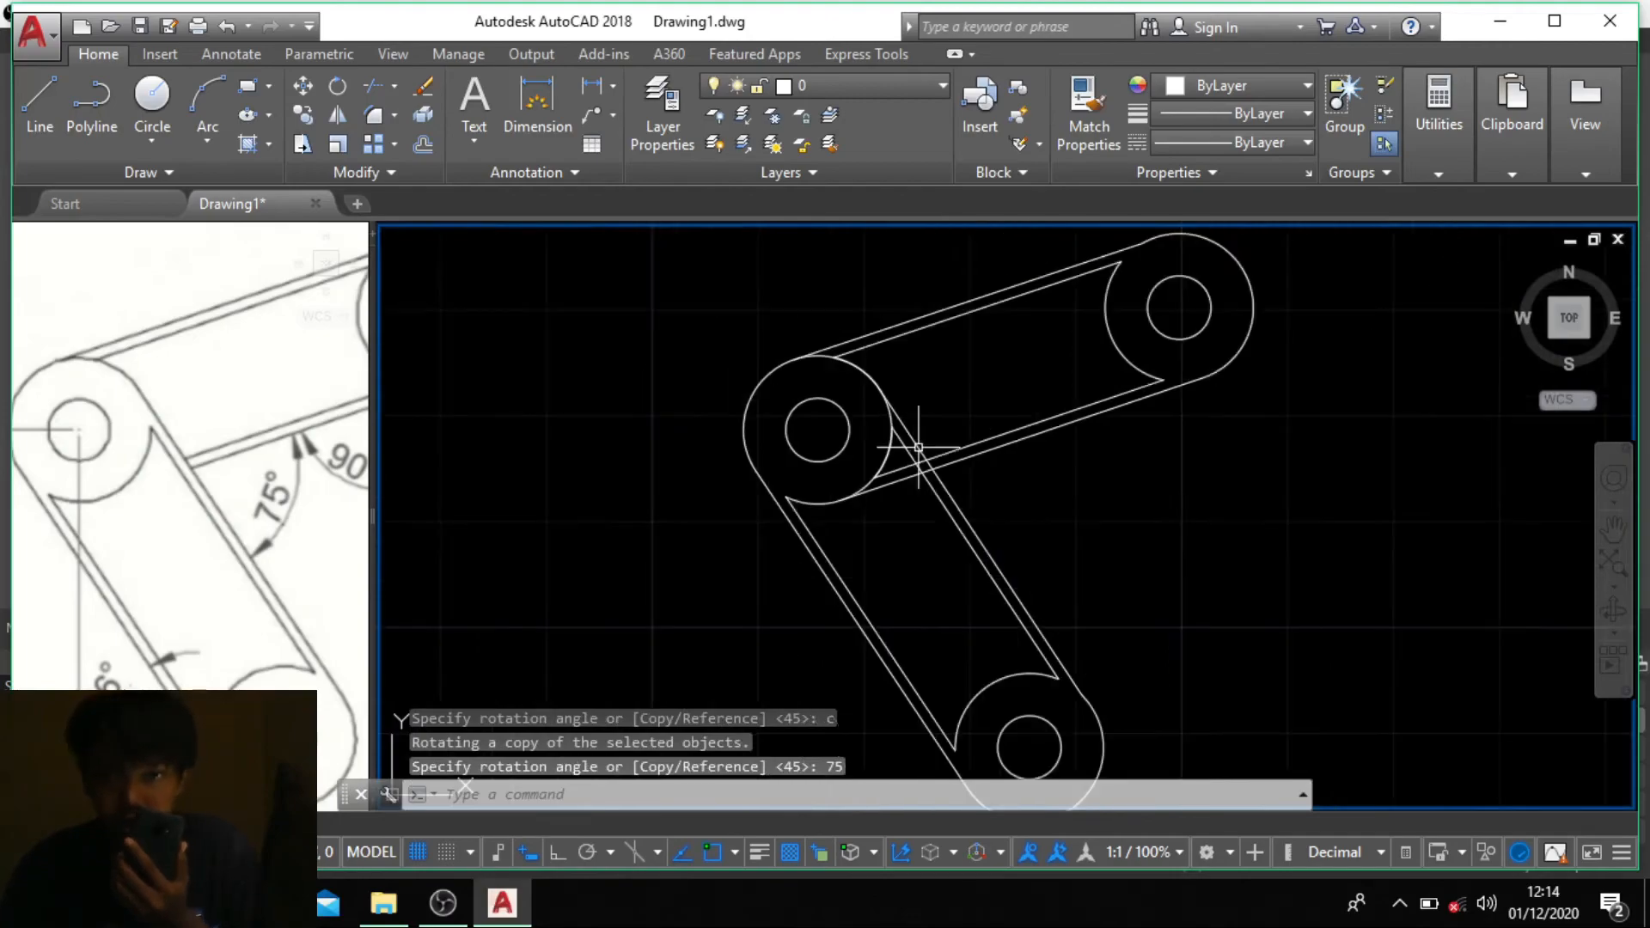
text(t)
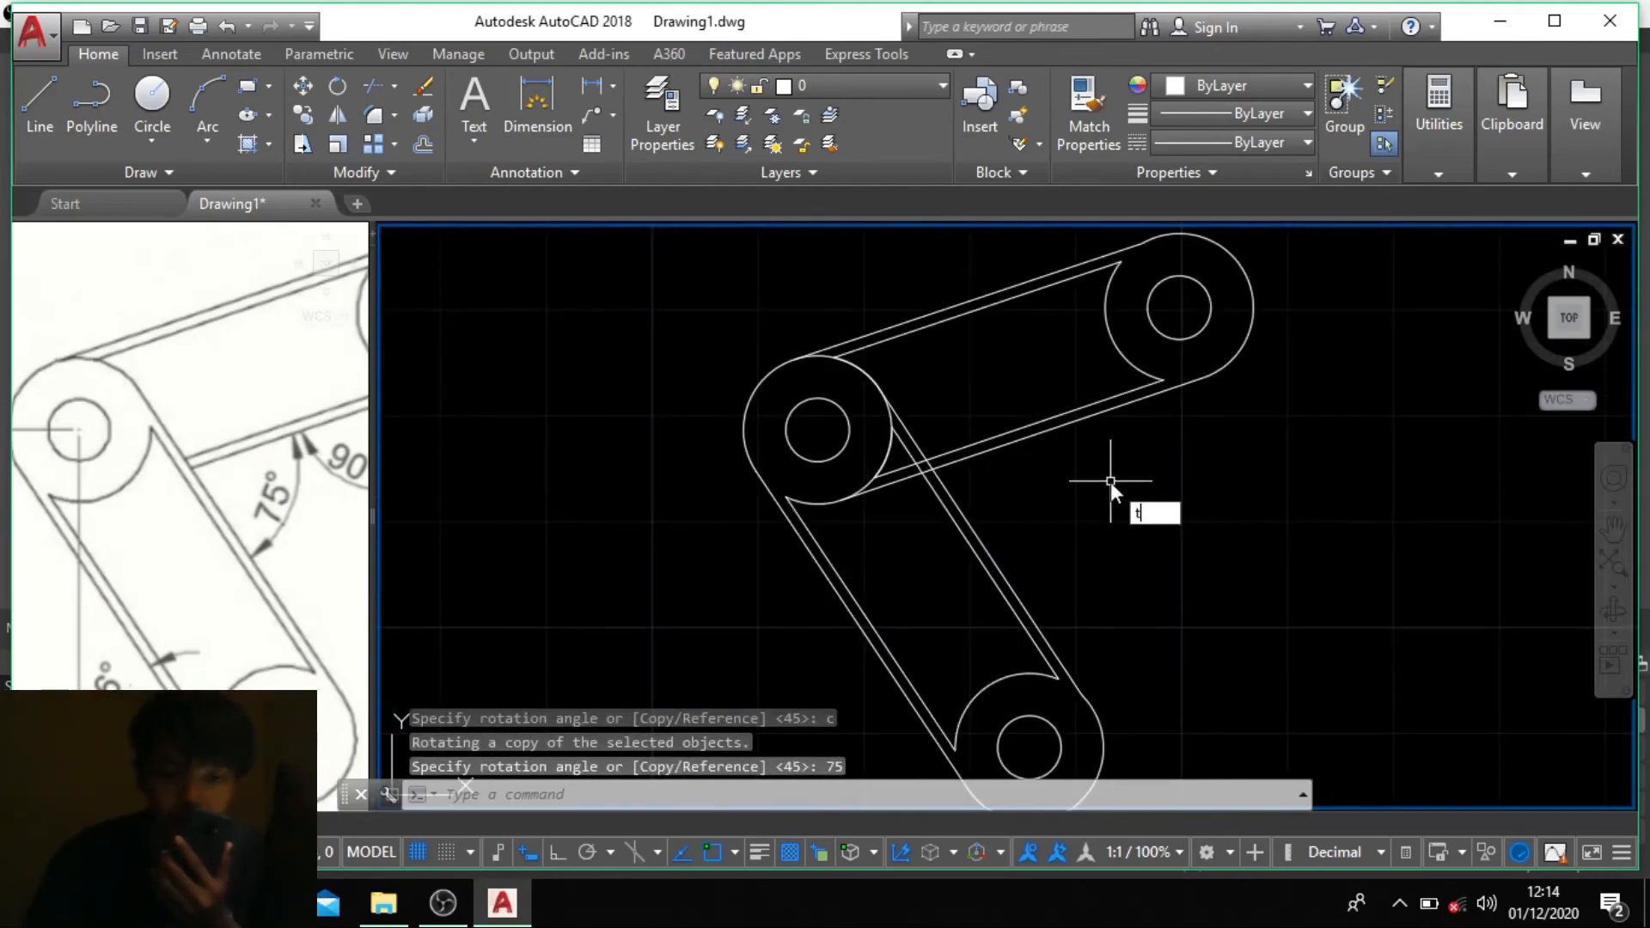
key(Return)
key(Return)
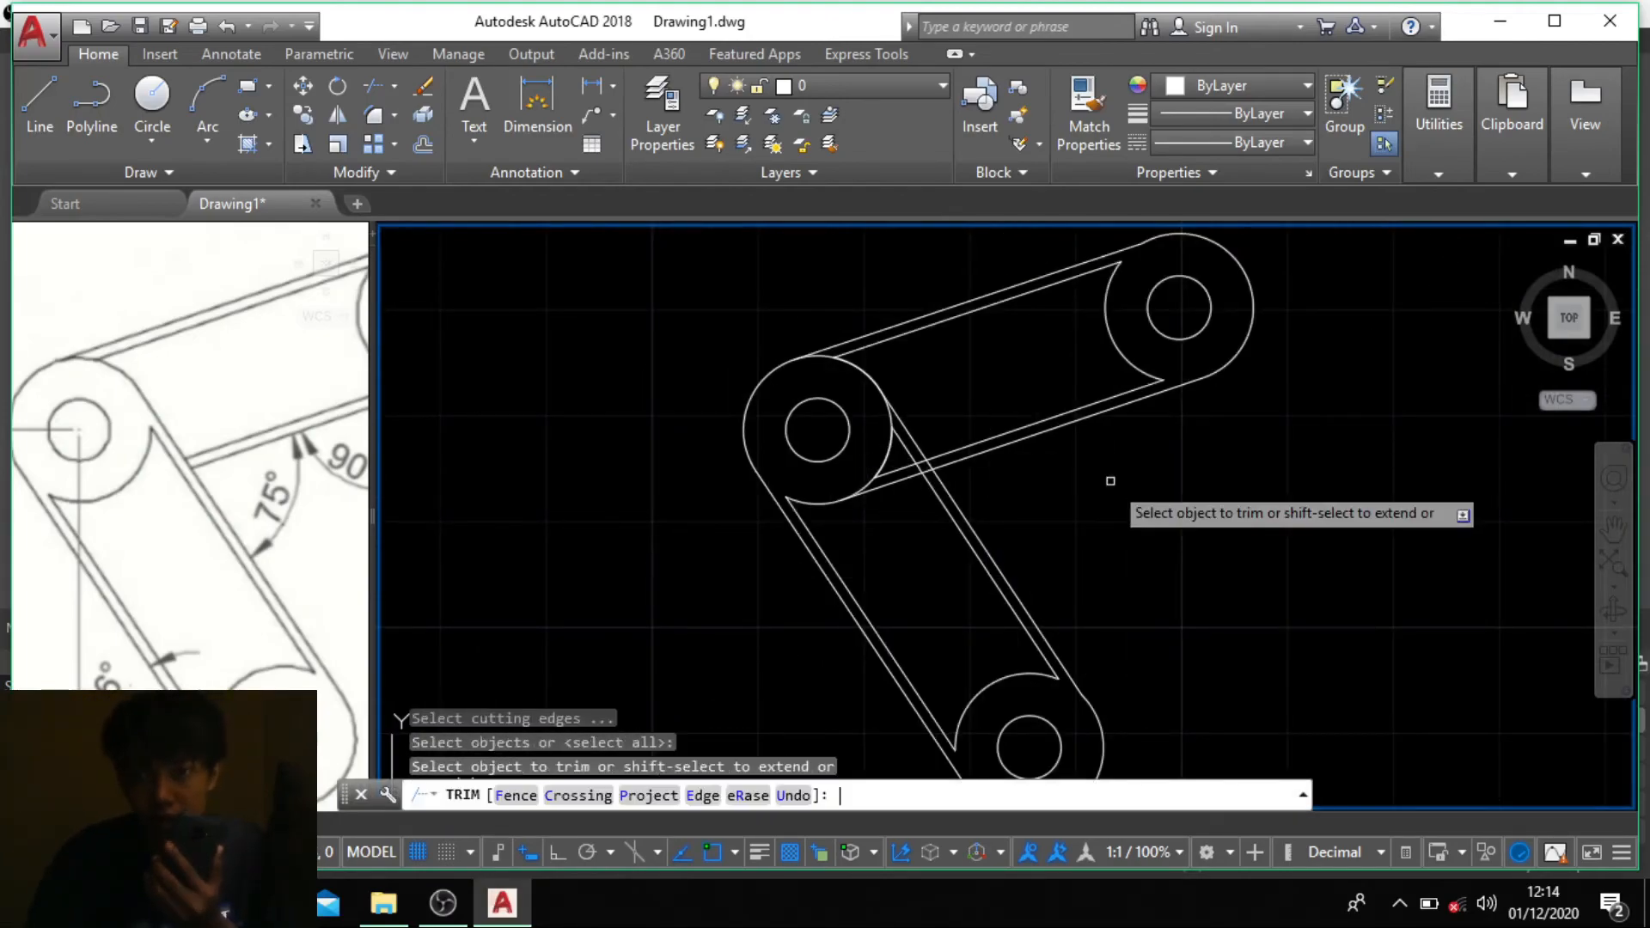
click(892, 475)
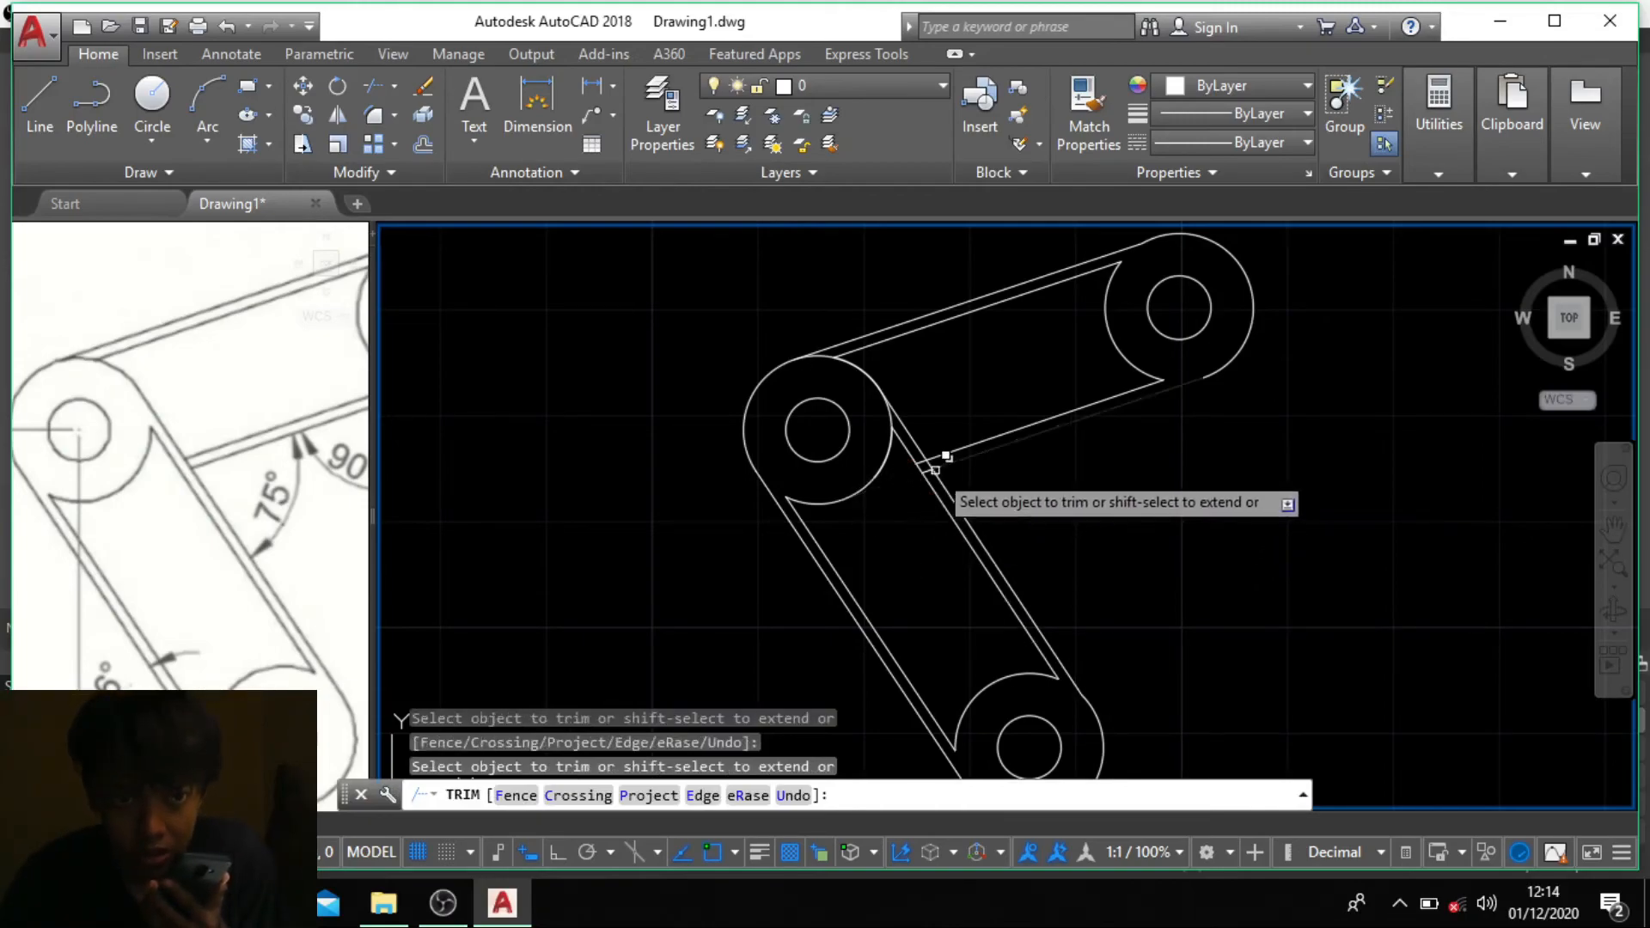
scroll(931, 469, up, 4)
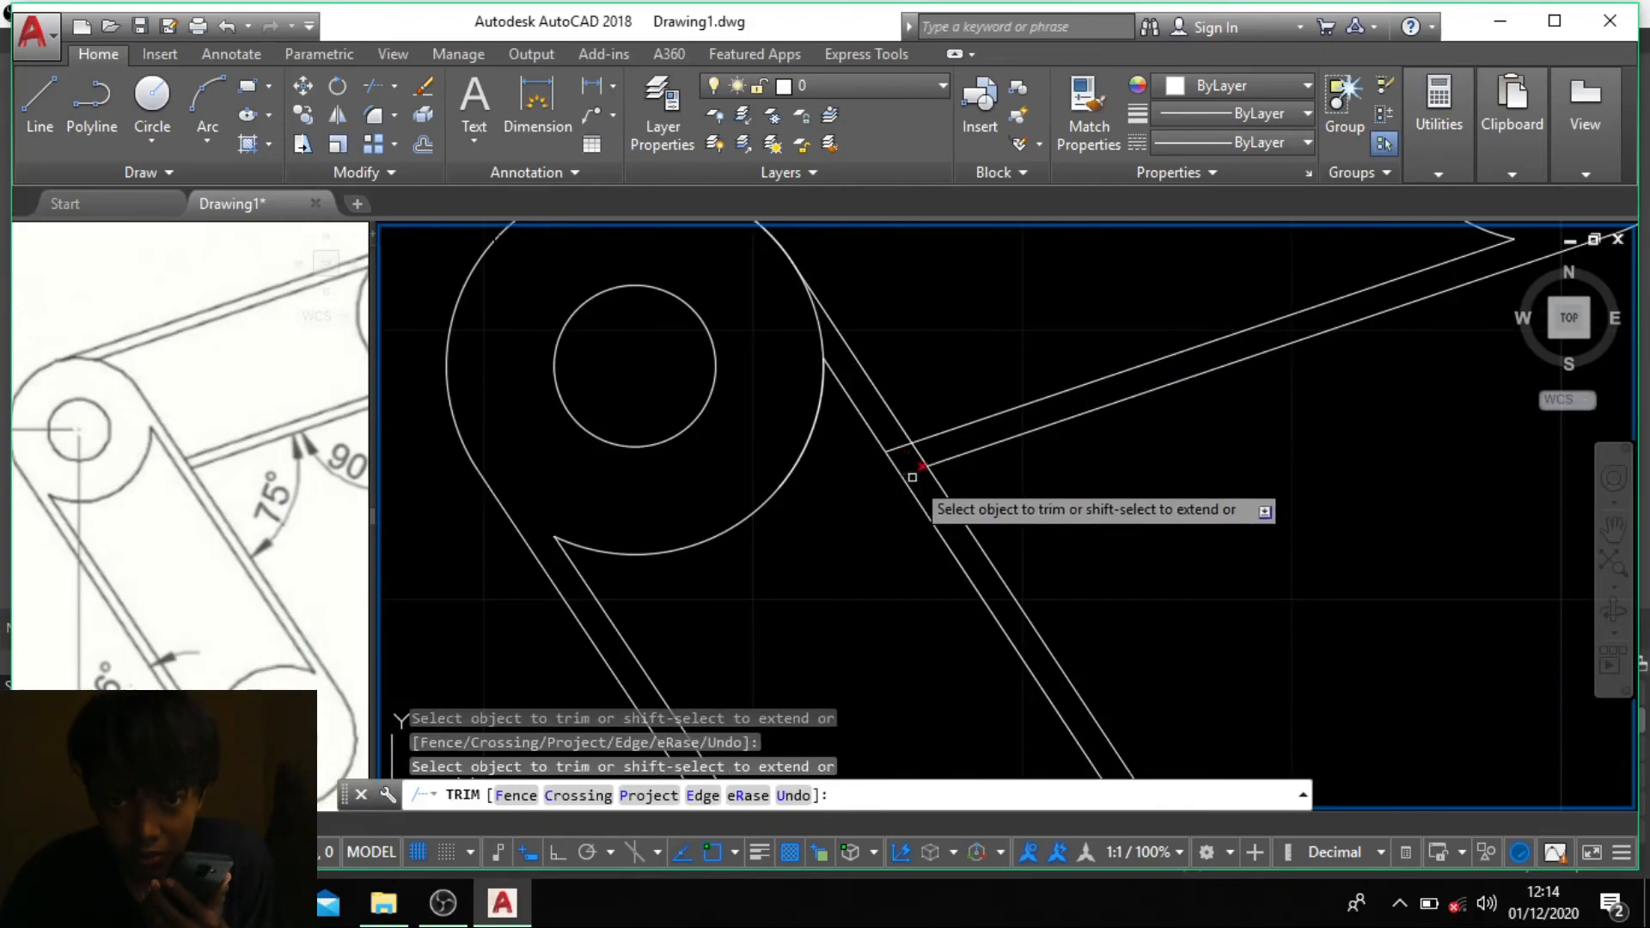
click(916, 468)
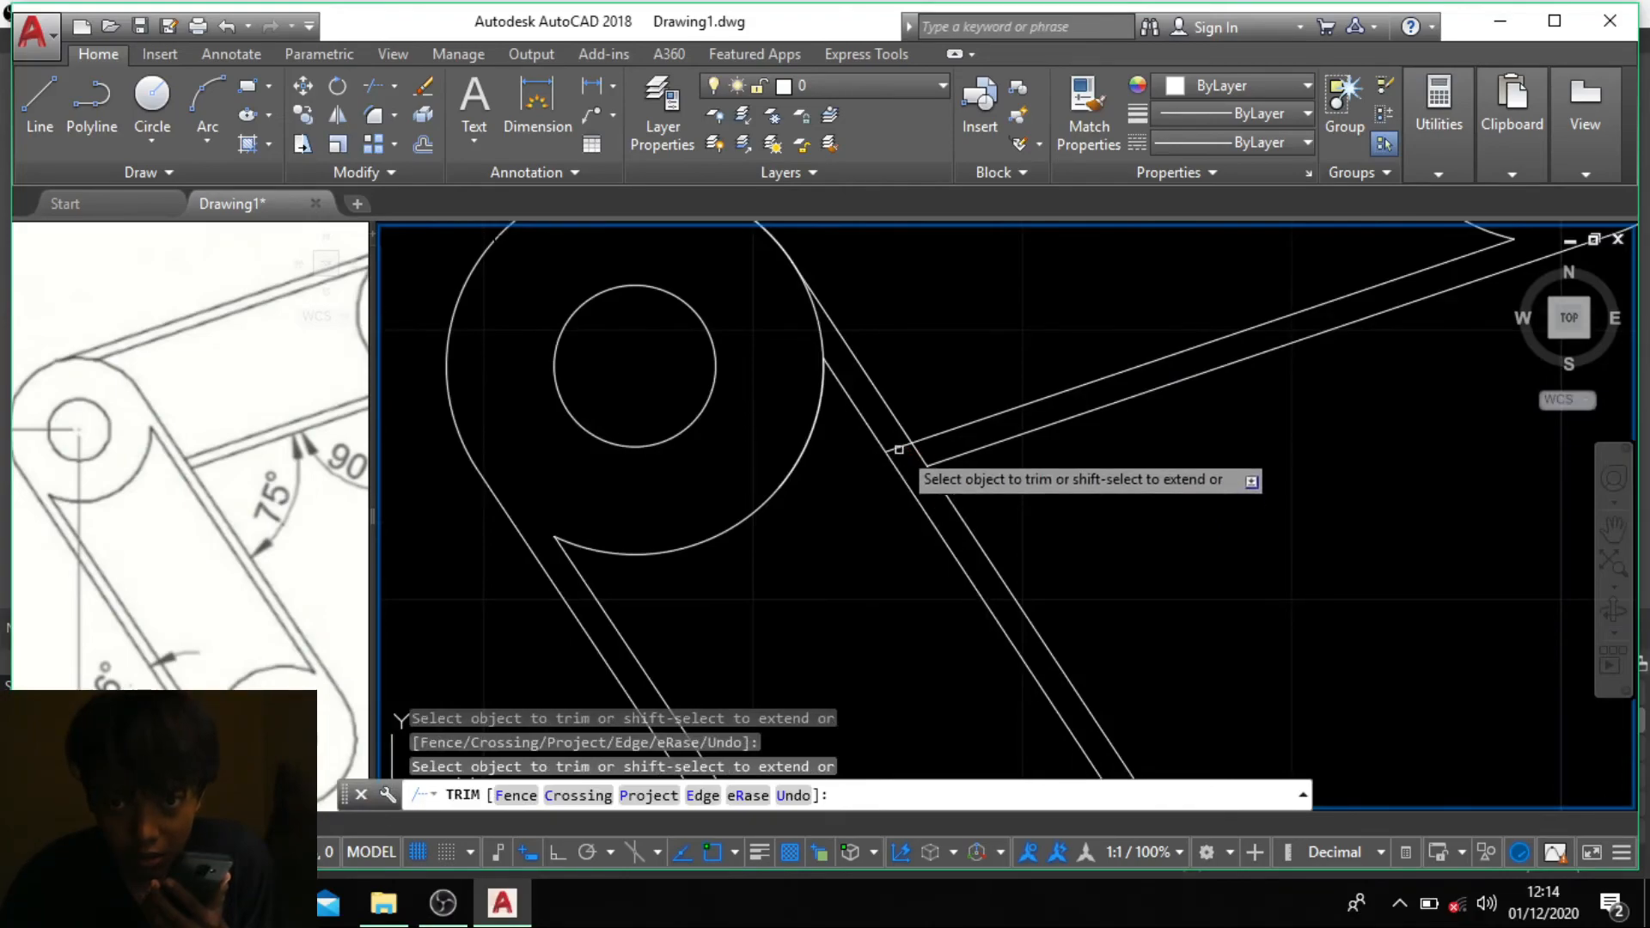
Step: Trim the arc at the left joint where it overlaps the left arm, and finish the Trim command
click(811, 438)
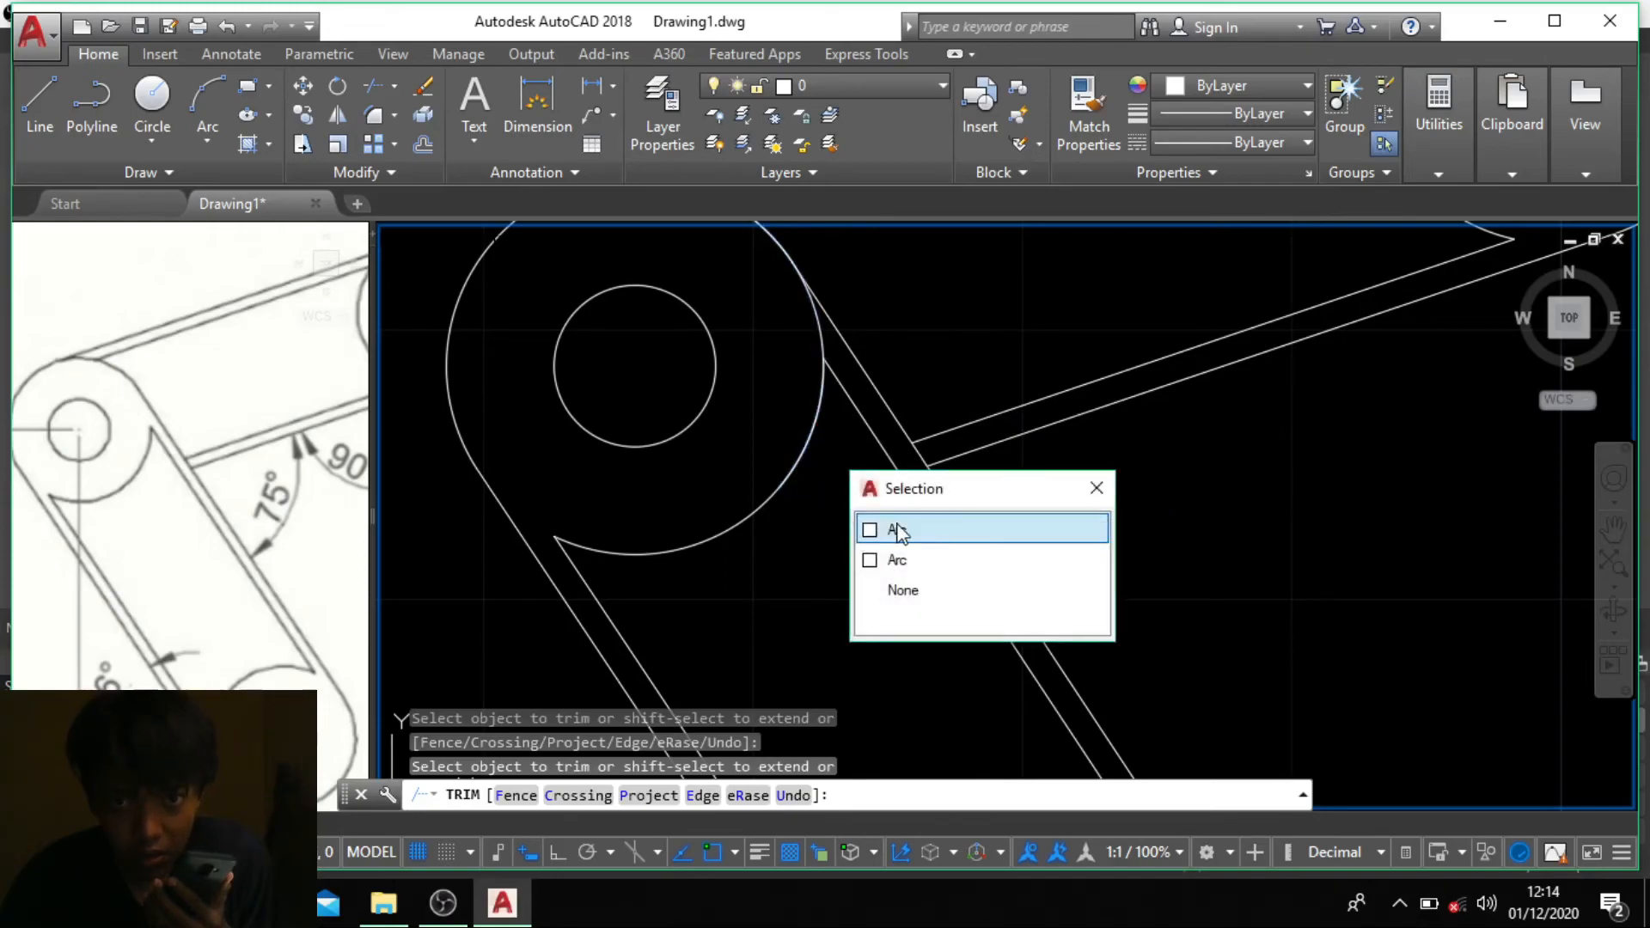
click(898, 531)
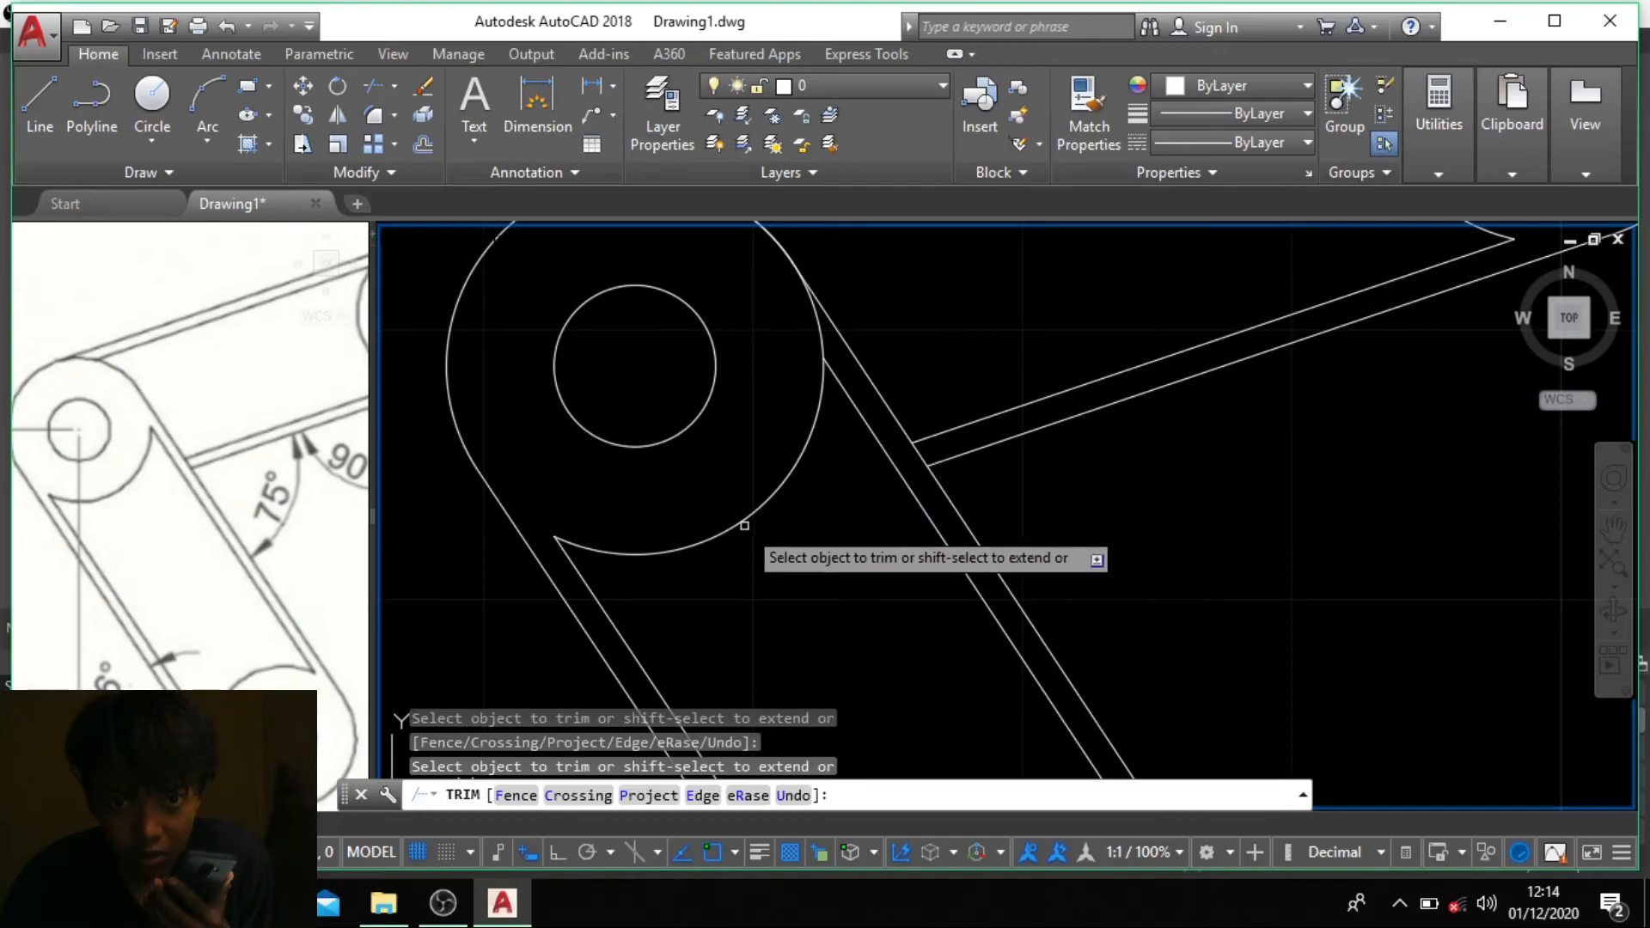
scroll(776, 403, down, 2)
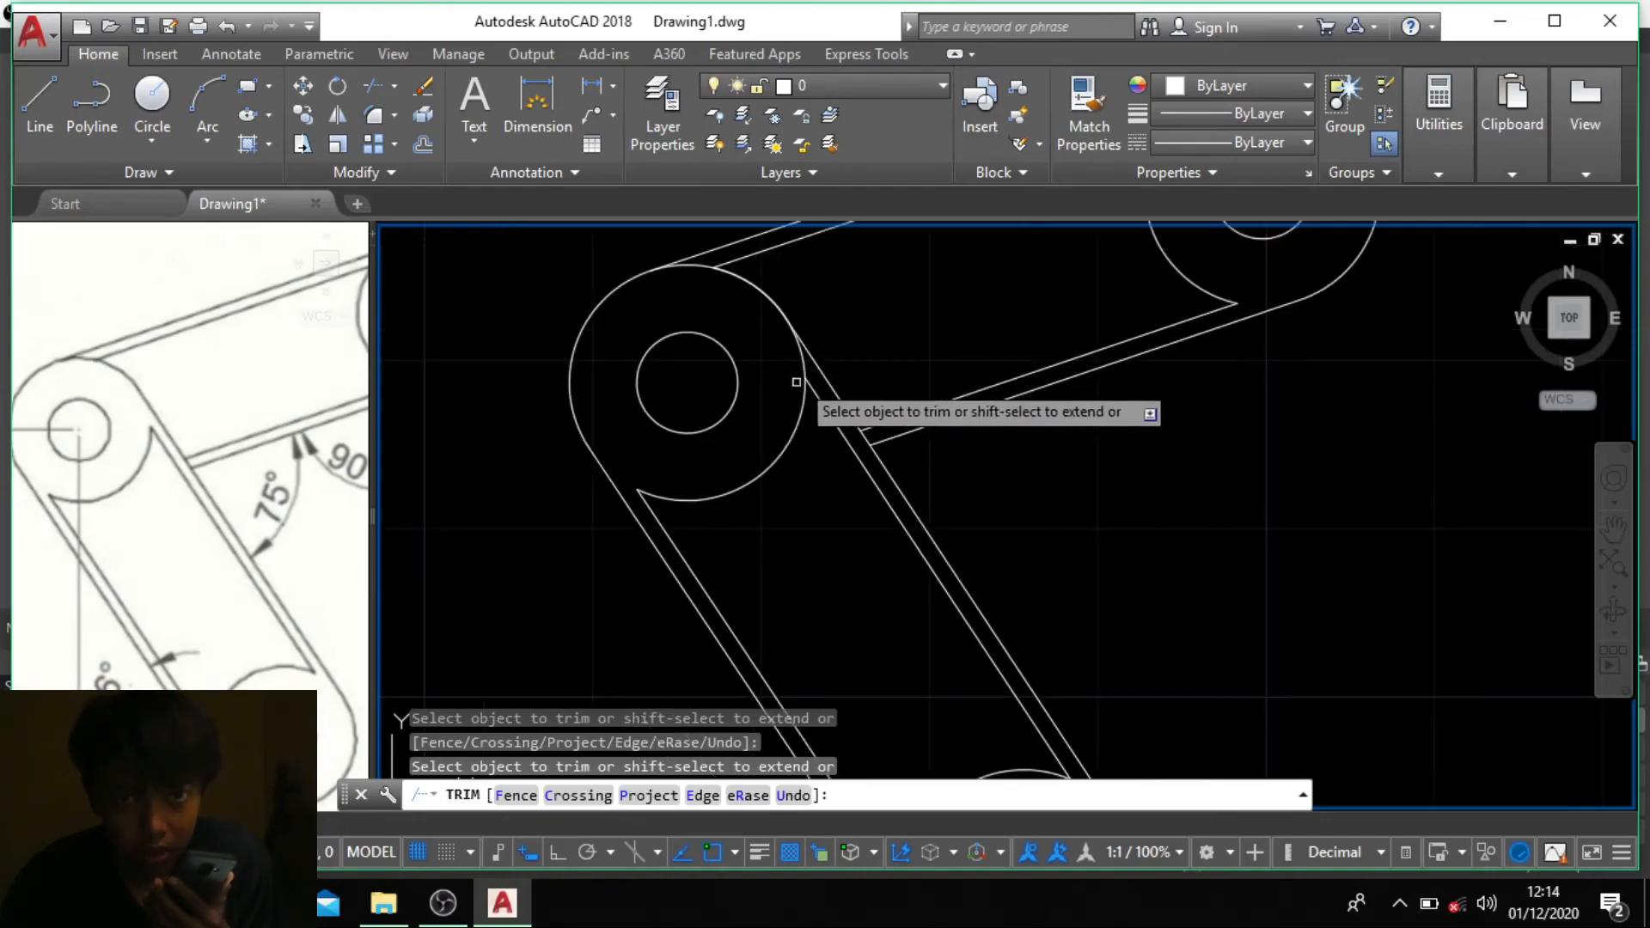
scroll(796, 382, up, 2)
scroll(783, 341, down, 2)
middle_drag(750, 282, 770, 407)
scroll(1057, 353, down, 2)
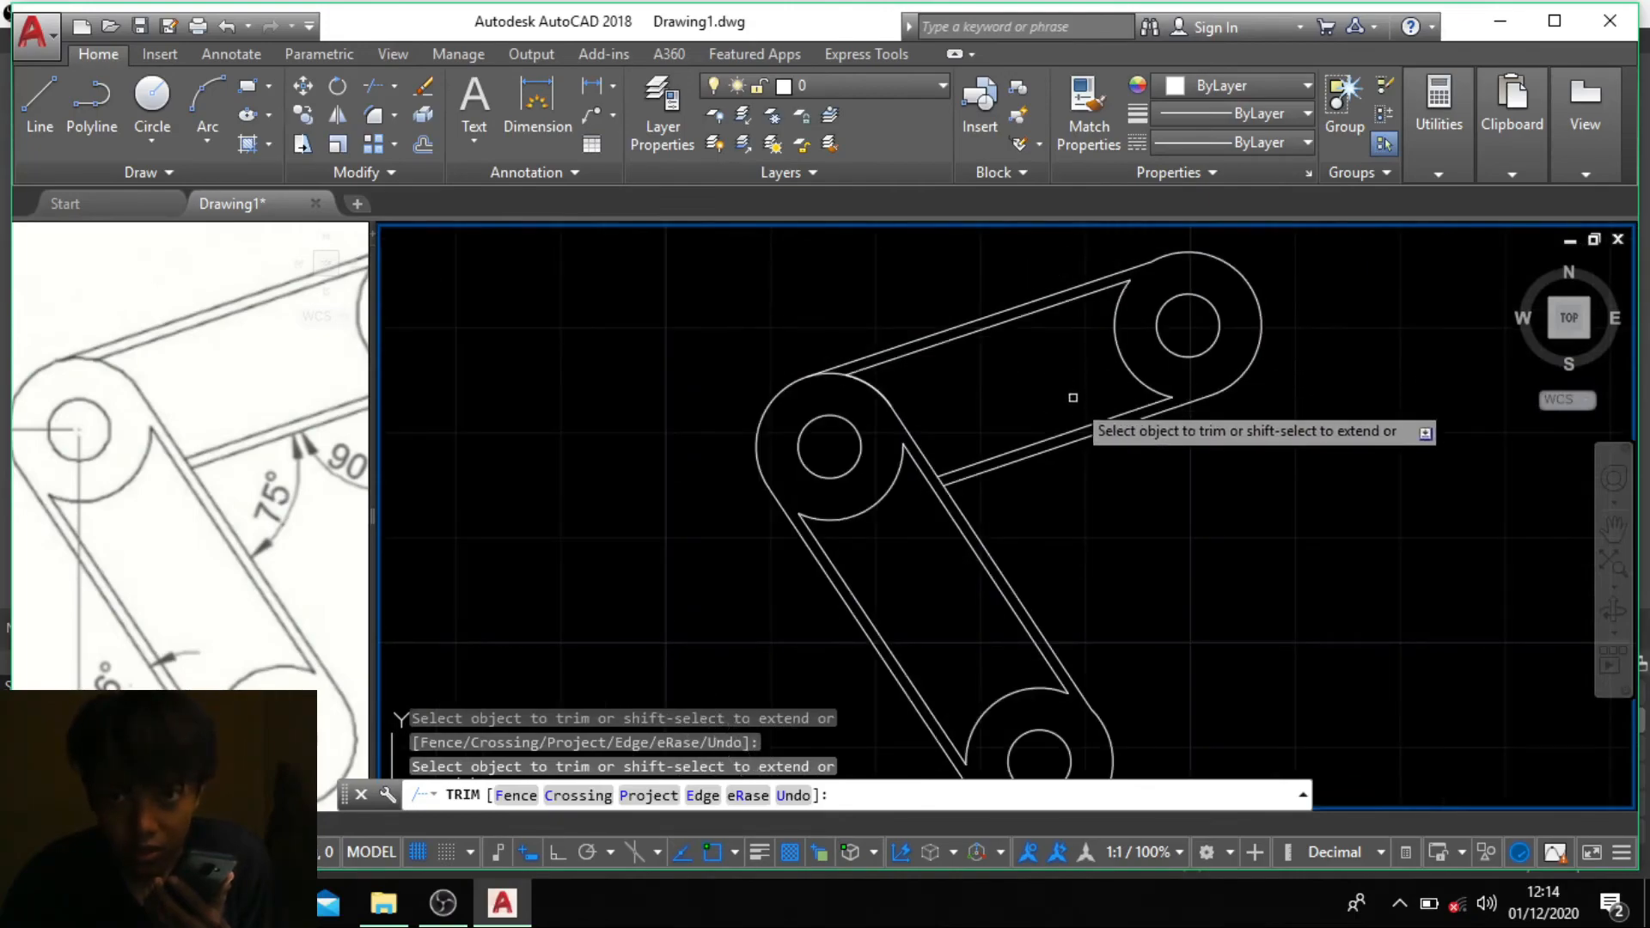
key(Escape)
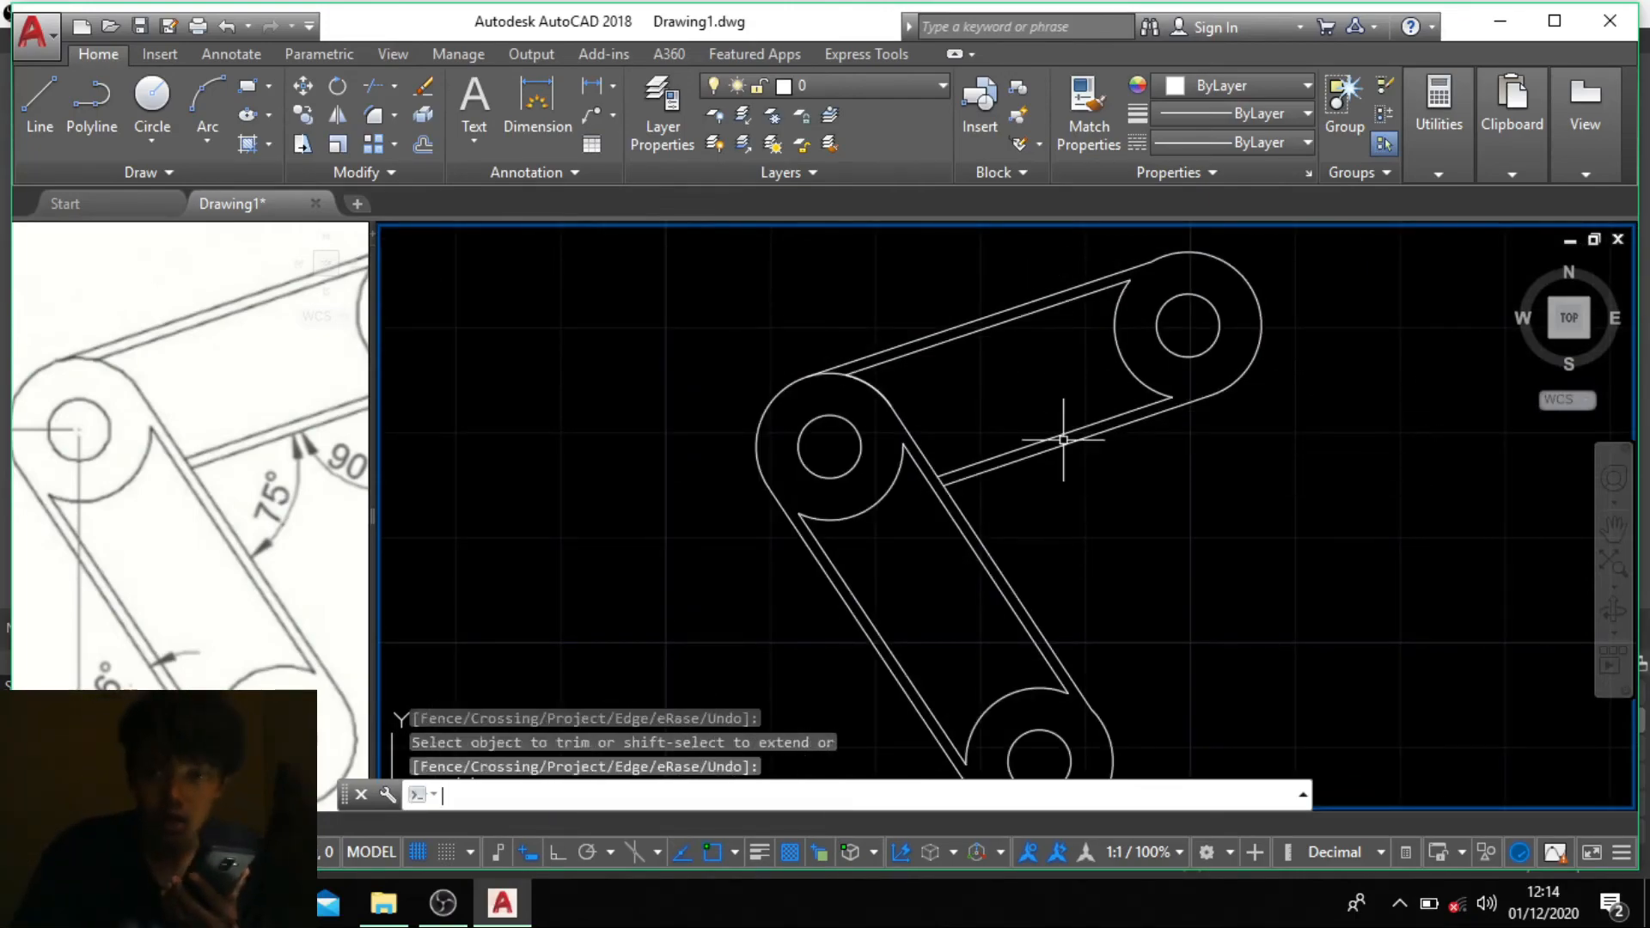
Step: Rotate a copy of the upper arm's lines, its inner arc and the left joint's arcs and circle by 90° about the right joint's center
scroll(1063, 440, down, 2)
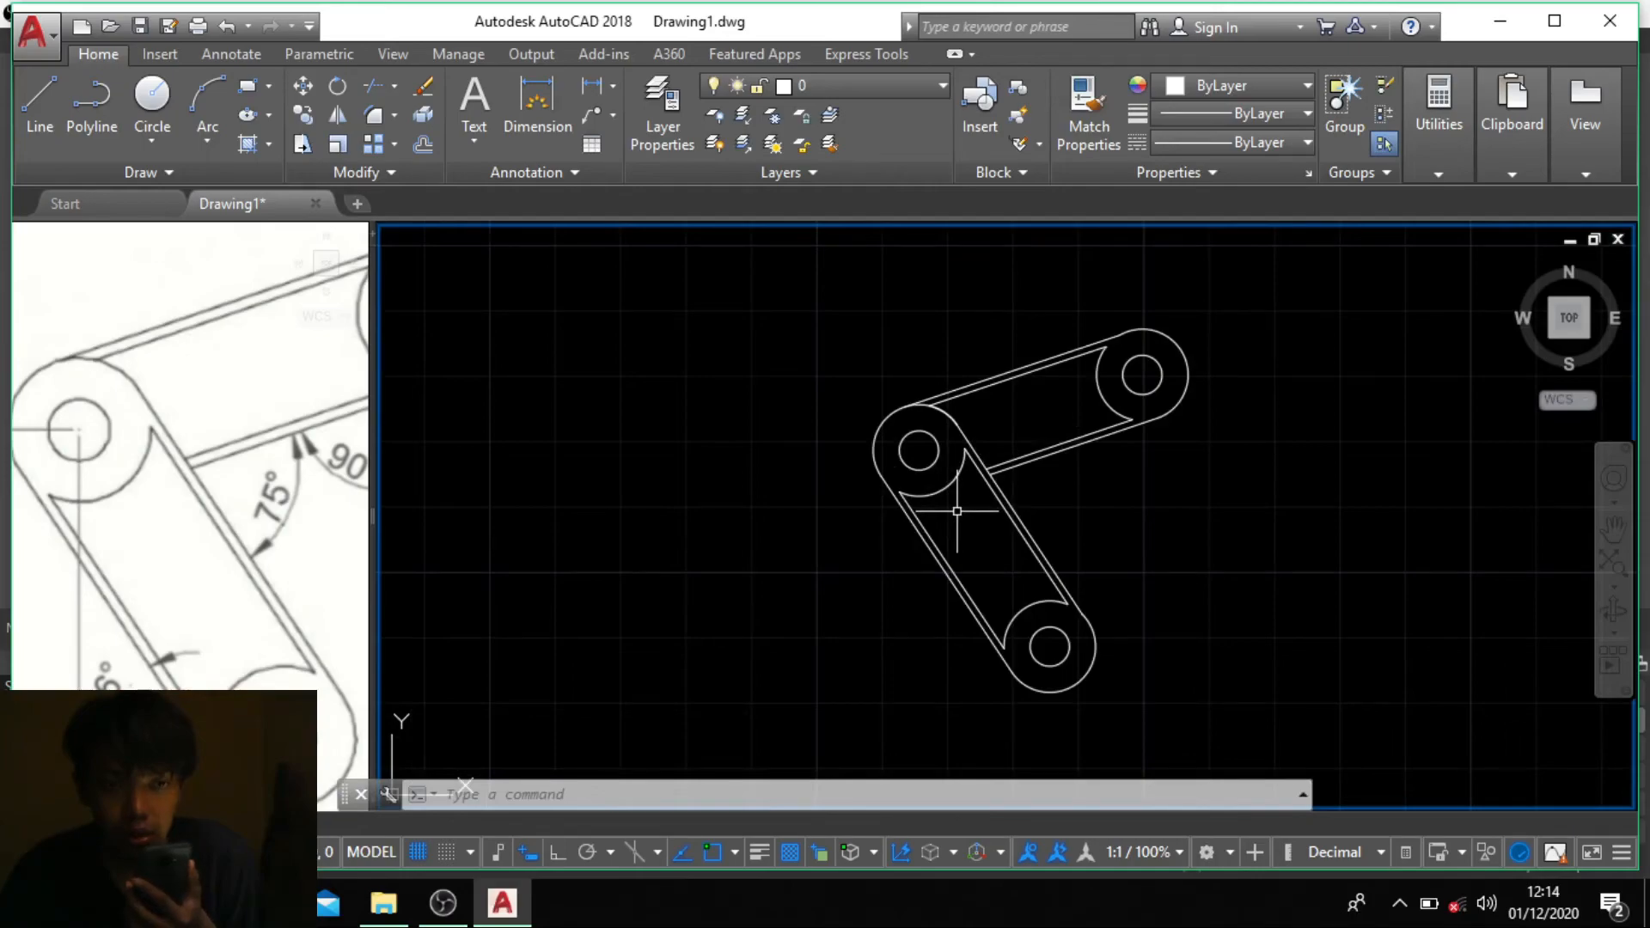
scroll(957, 512, down, 2)
scroll(956, 516, up, 2)
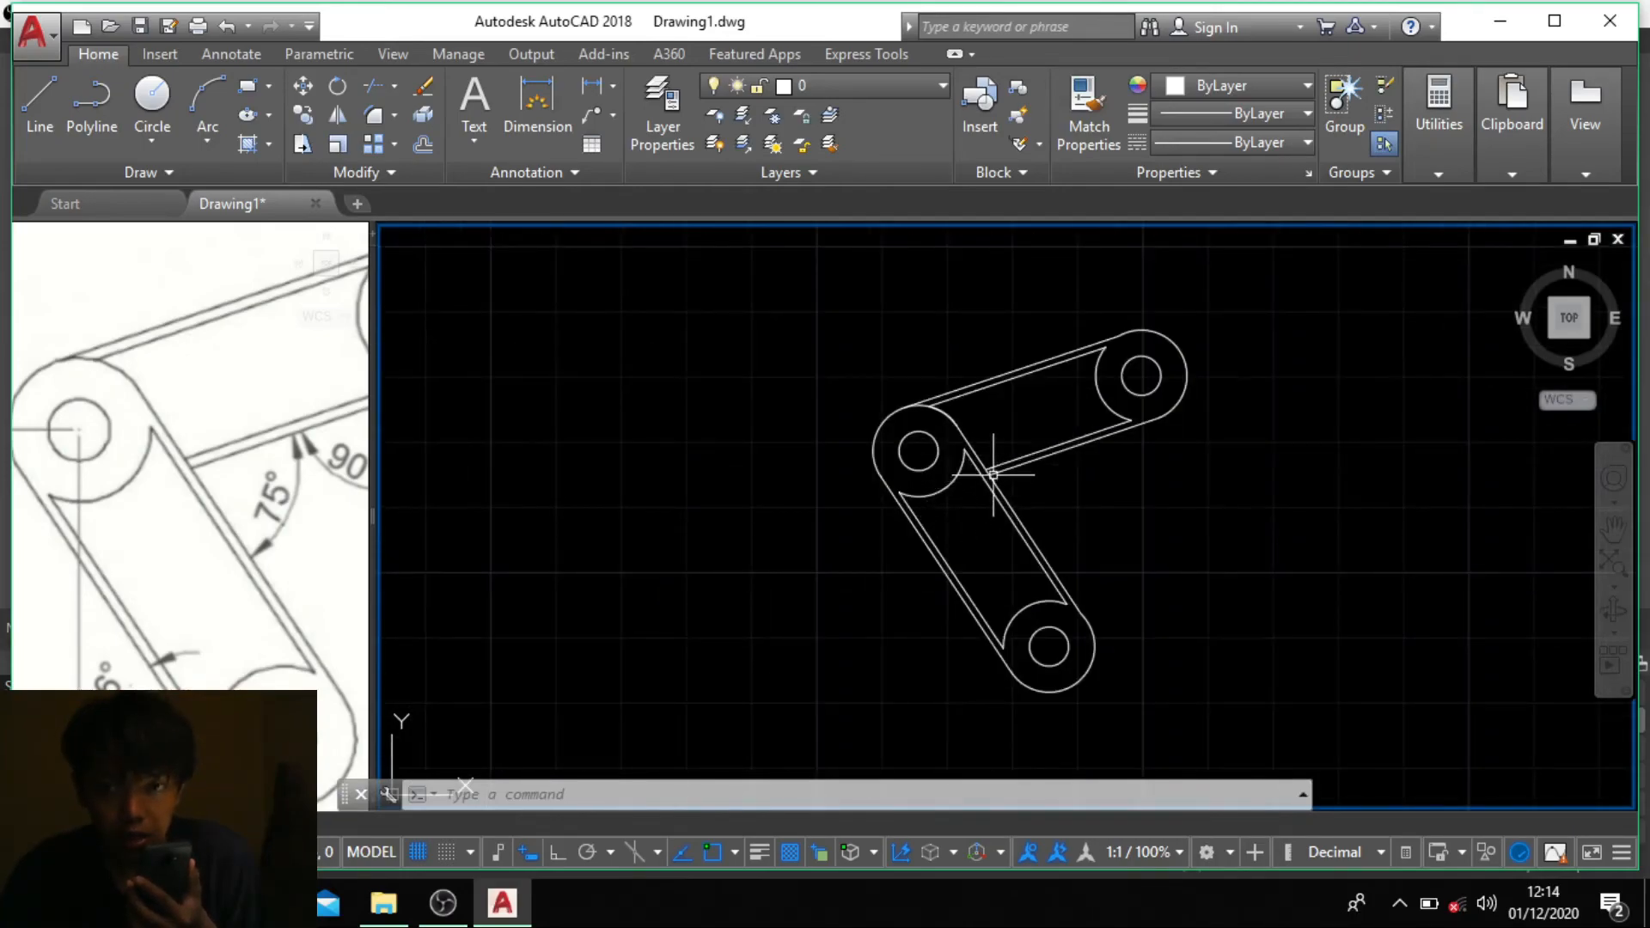
scroll(1195, 534, down, 2)
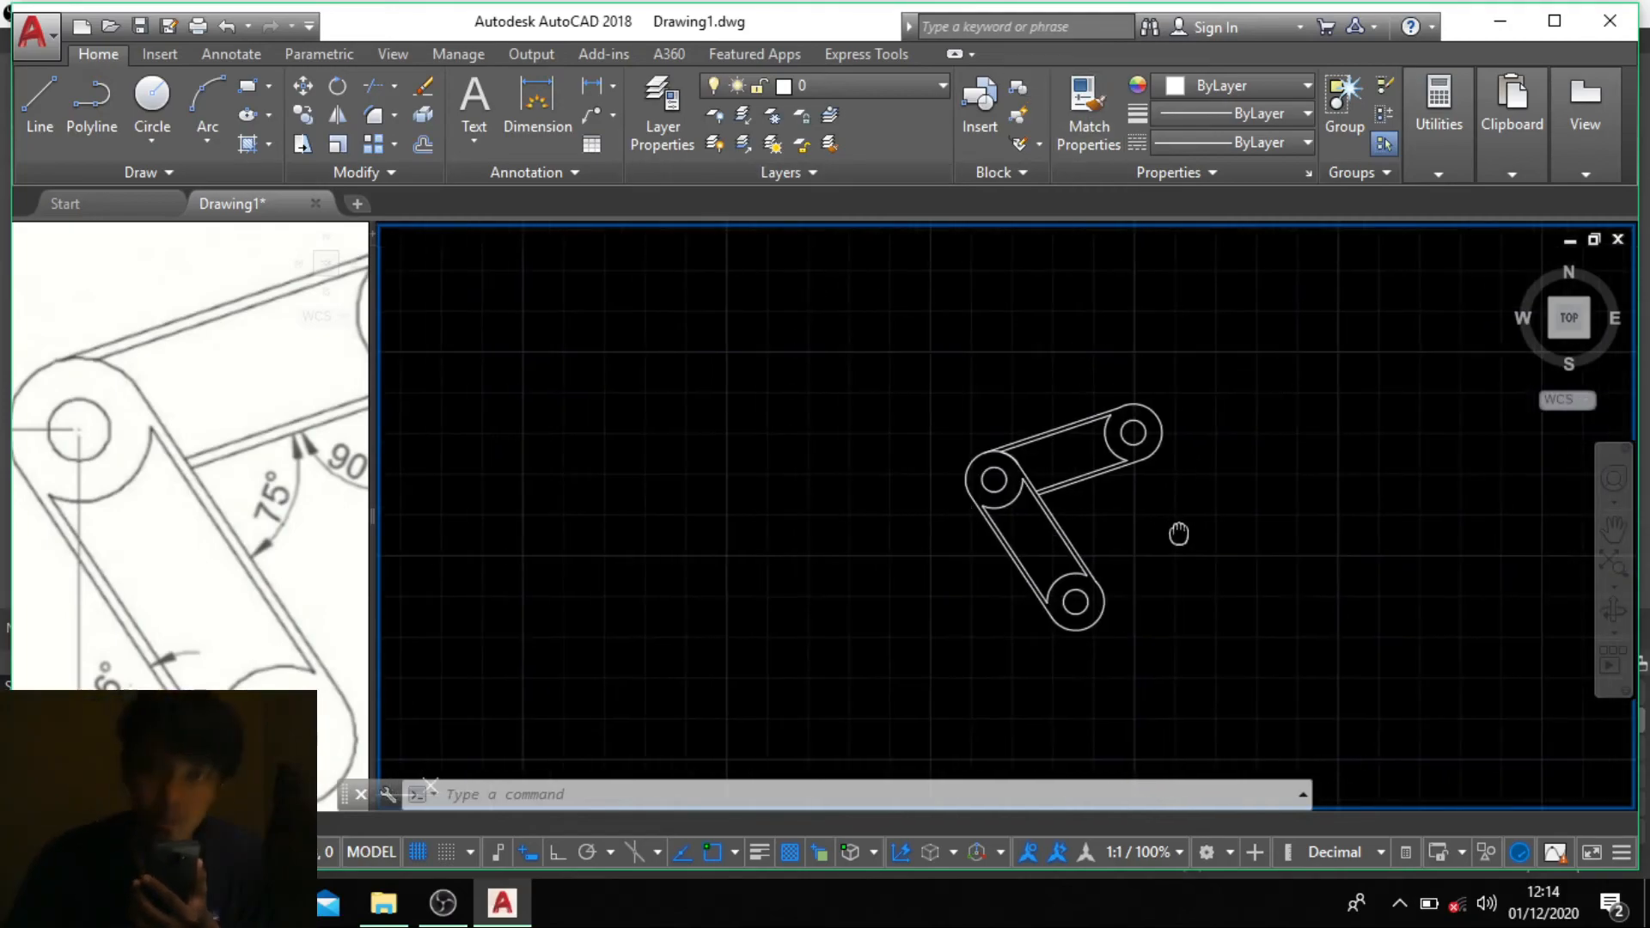
text(RO)
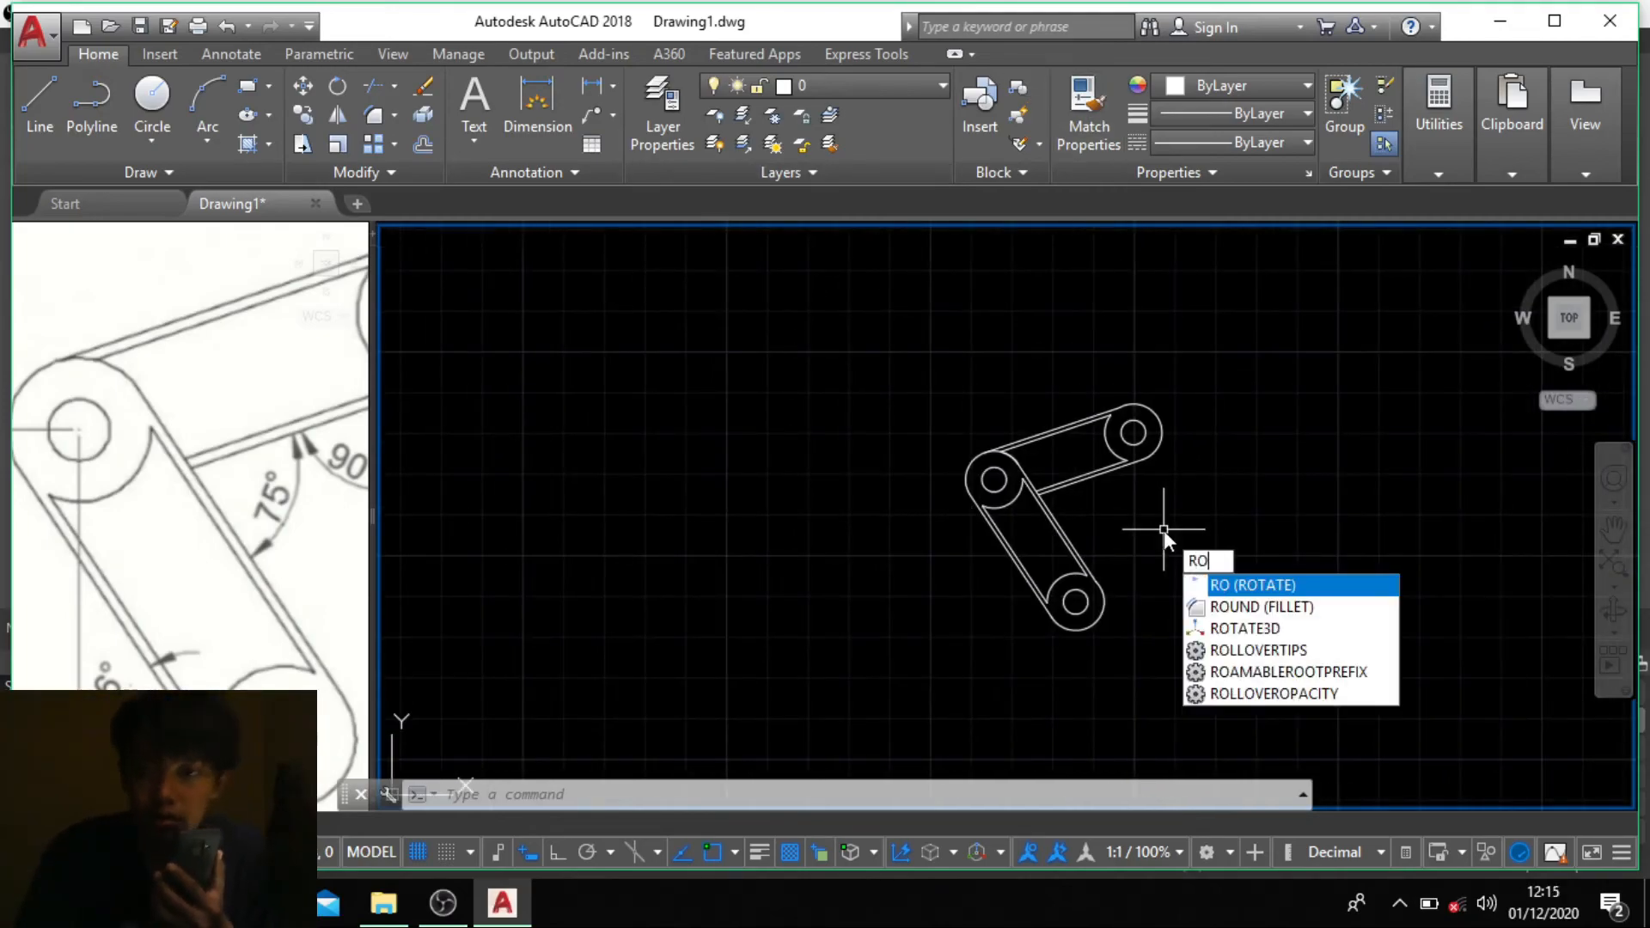
key(Return)
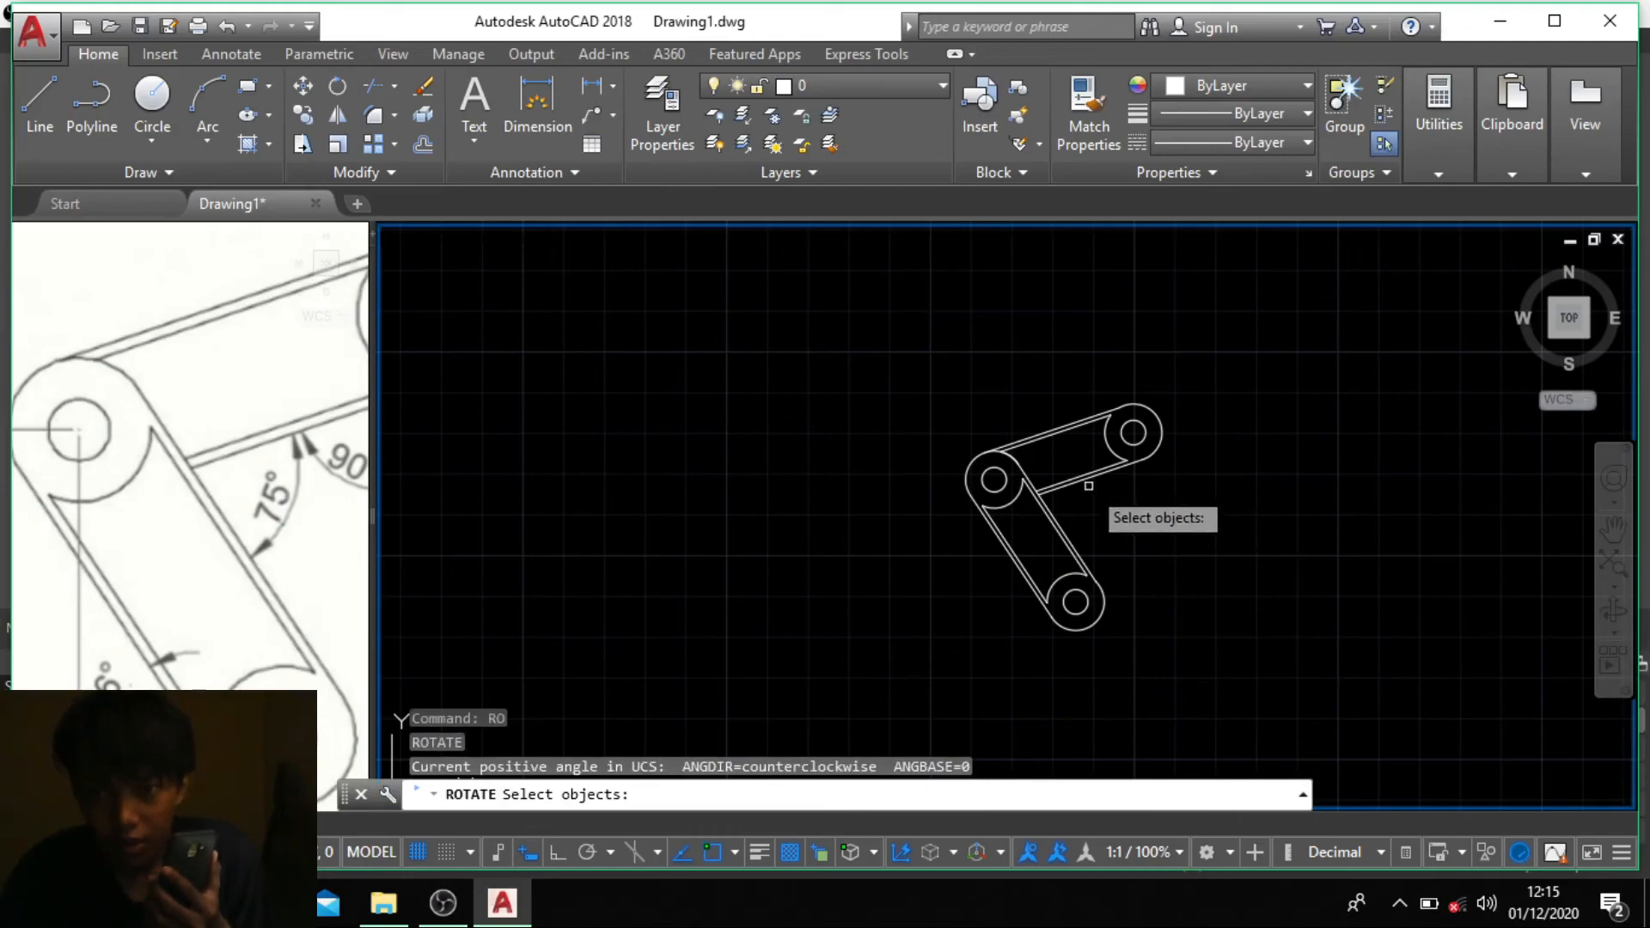
click(1083, 470)
scroll(1098, 485, up, 3)
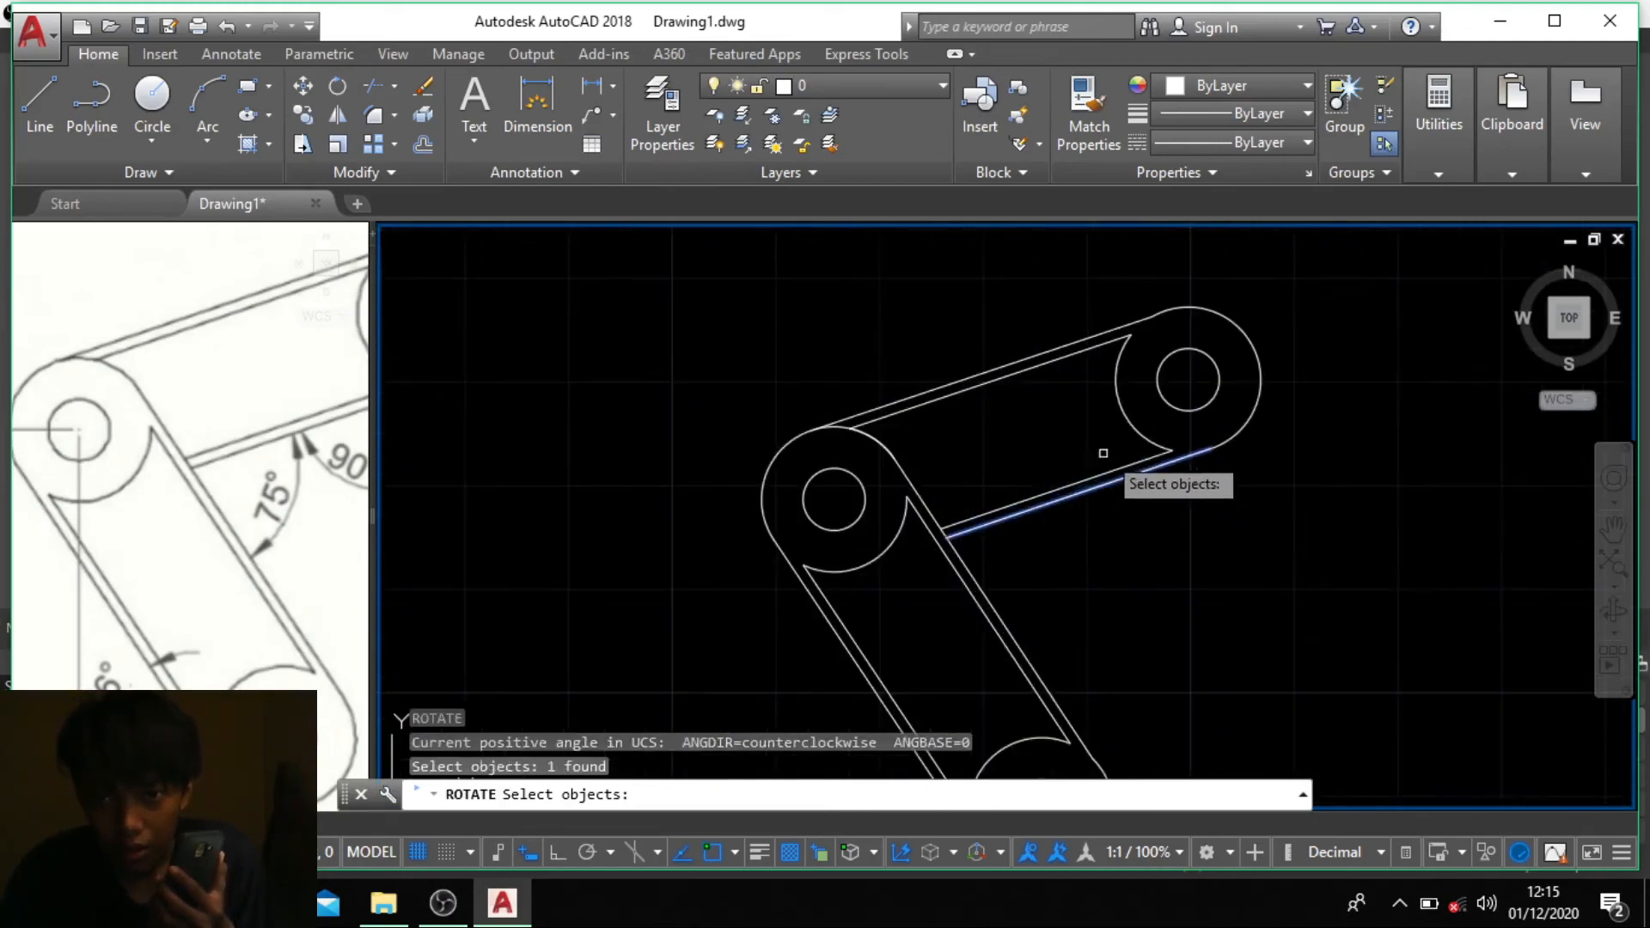
click(1130, 425)
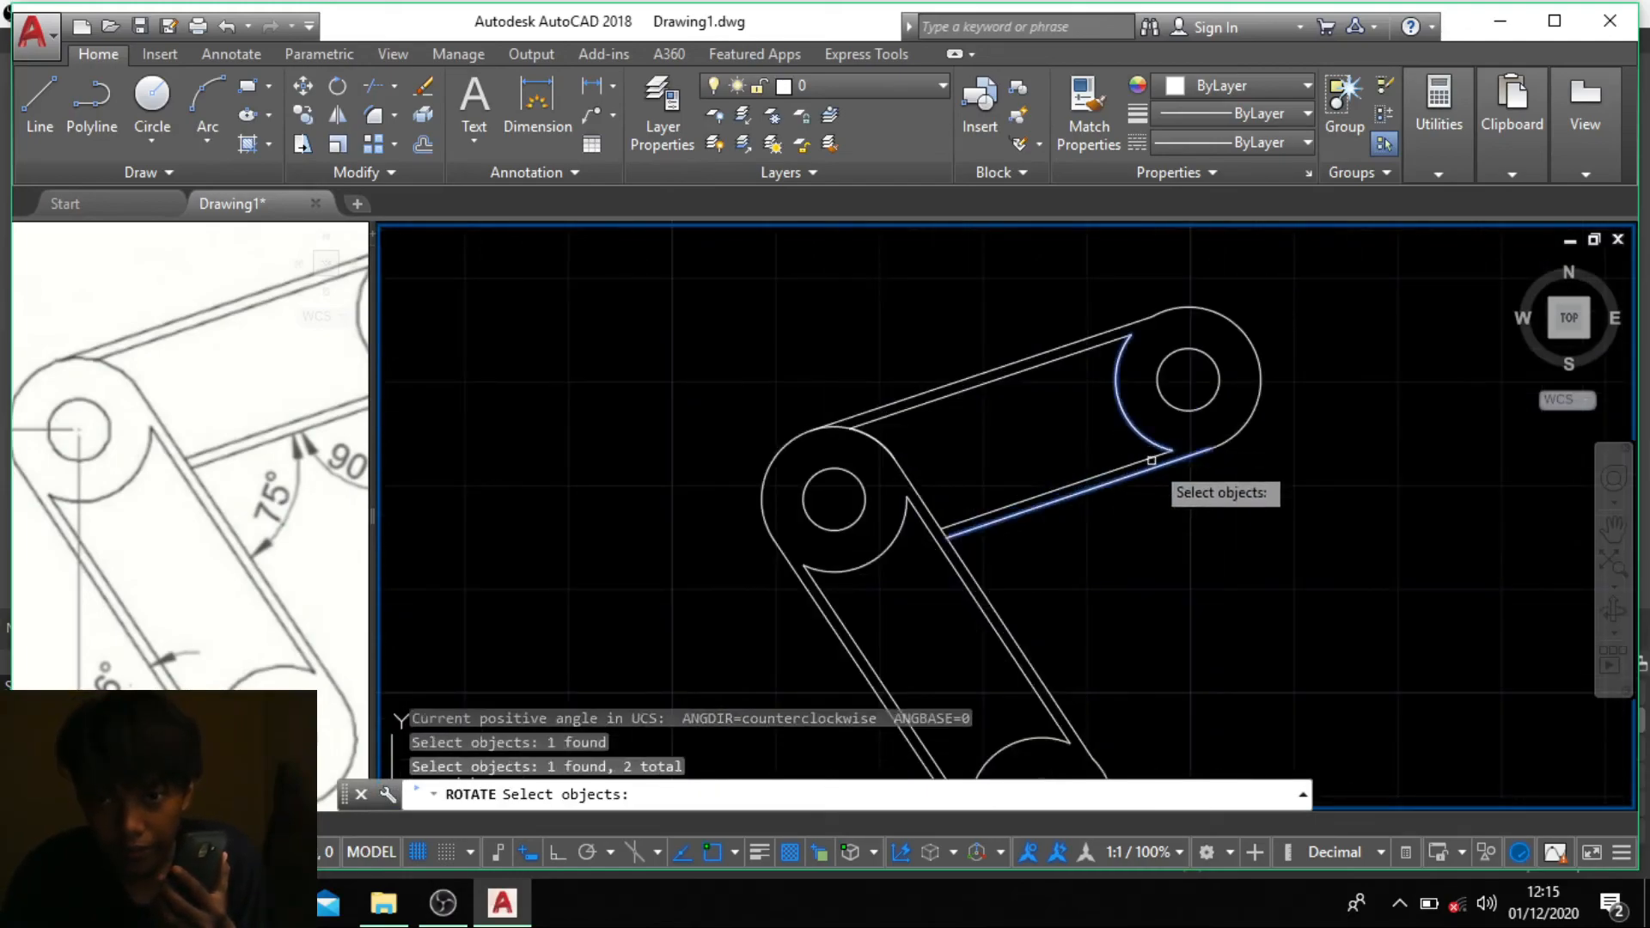
click(1152, 461)
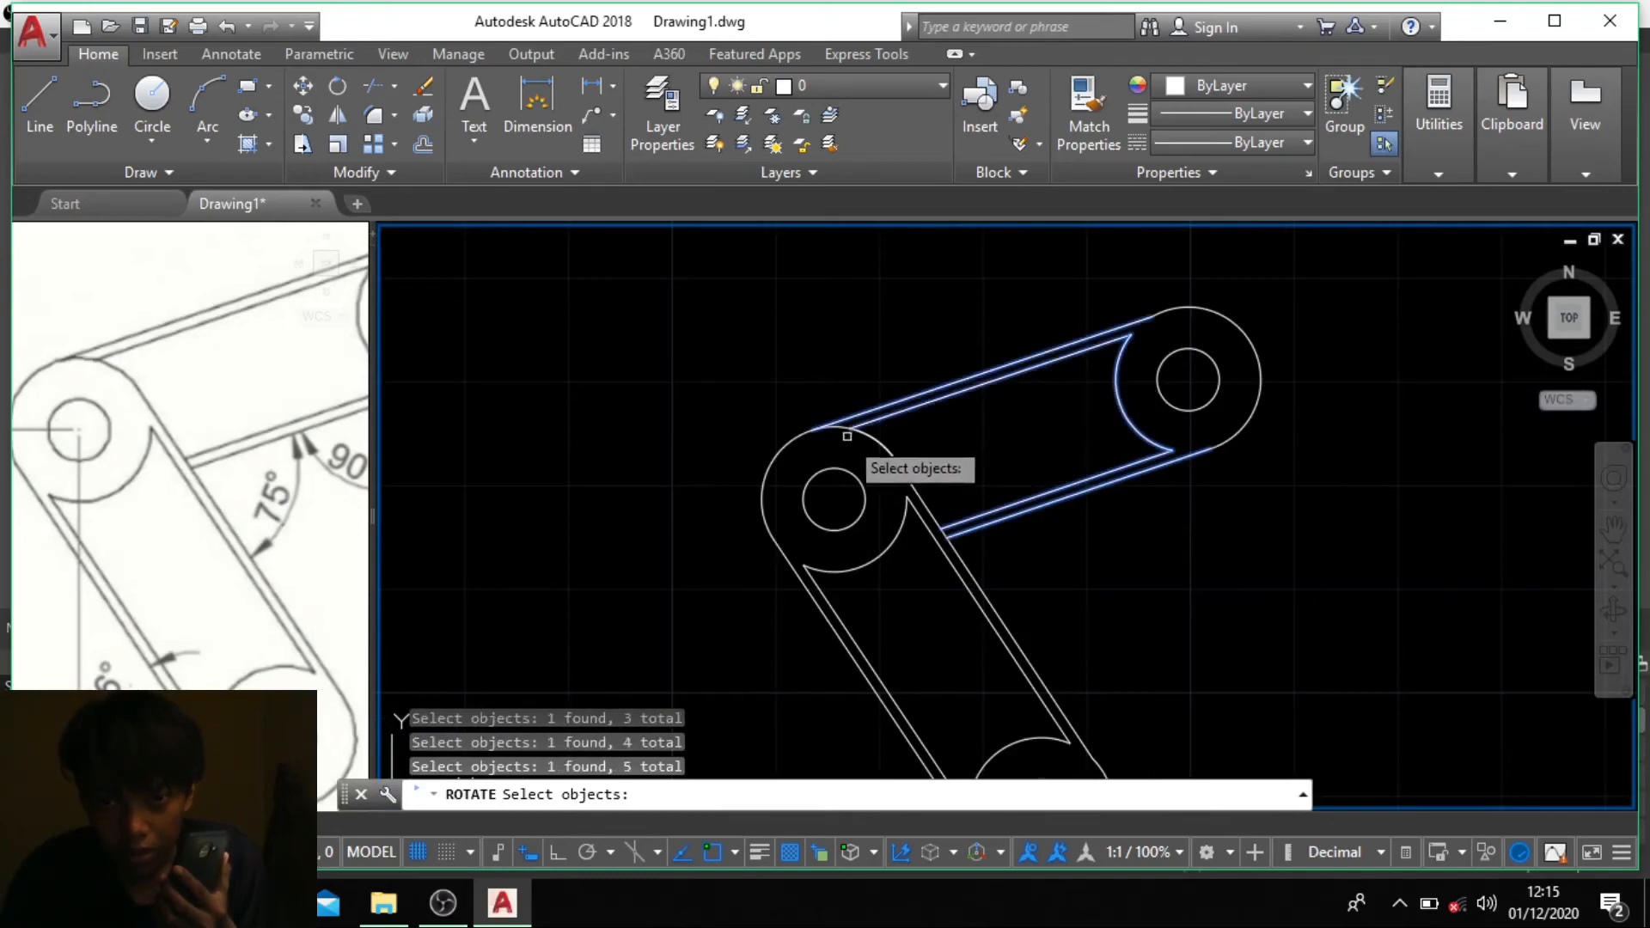
click(787, 444)
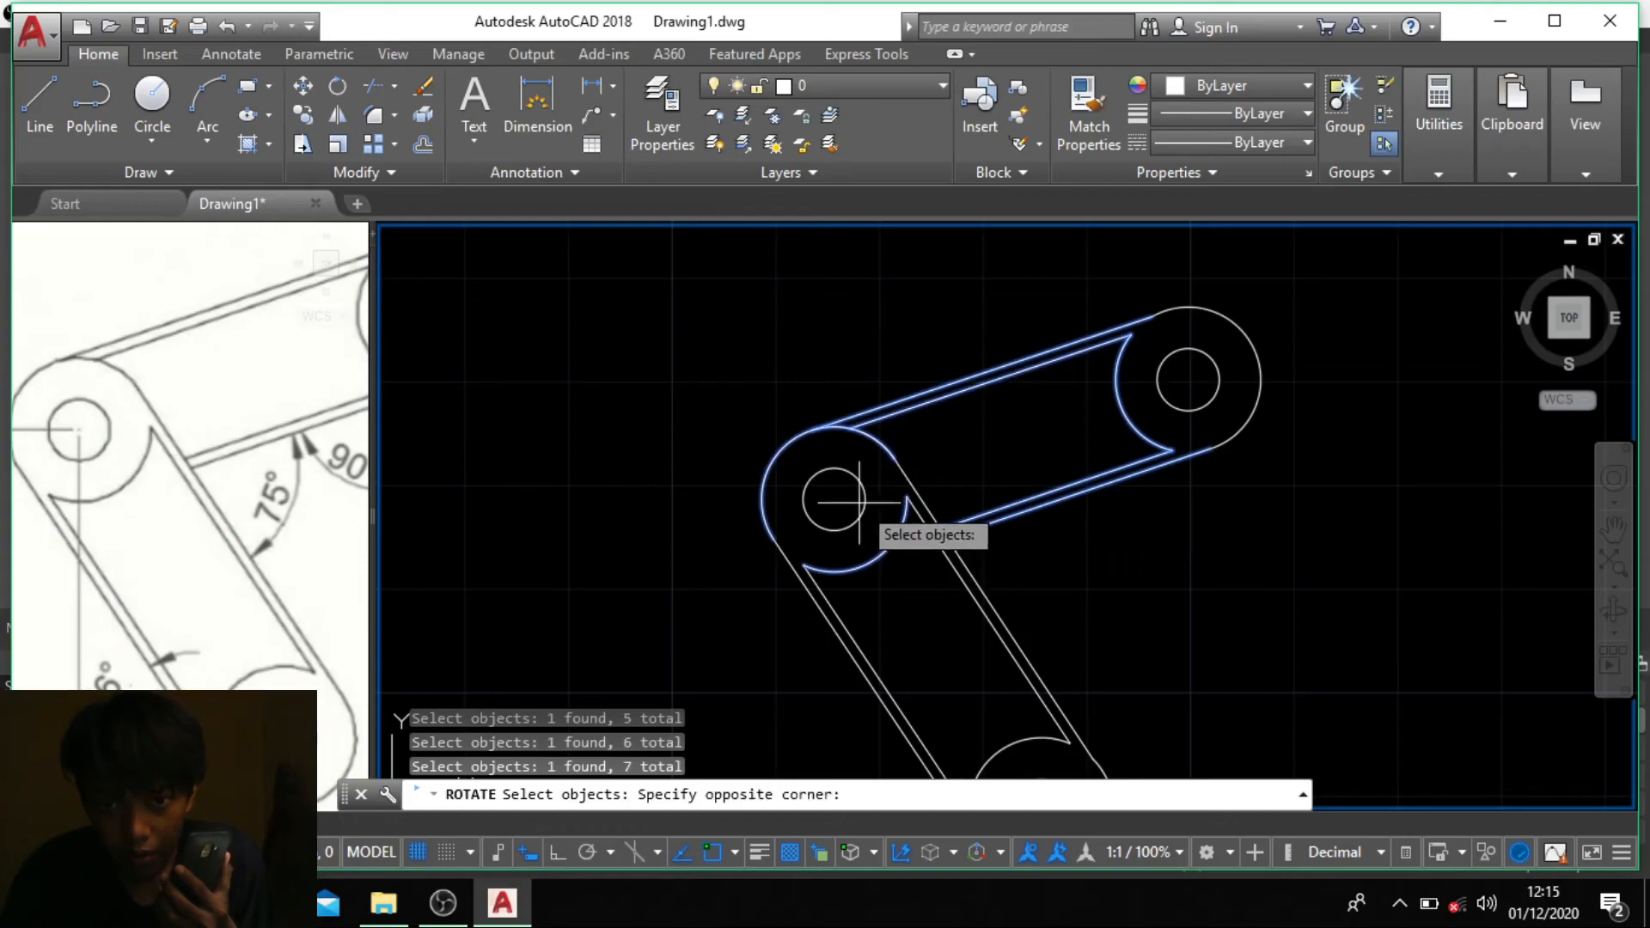
click(866, 507)
click(867, 504)
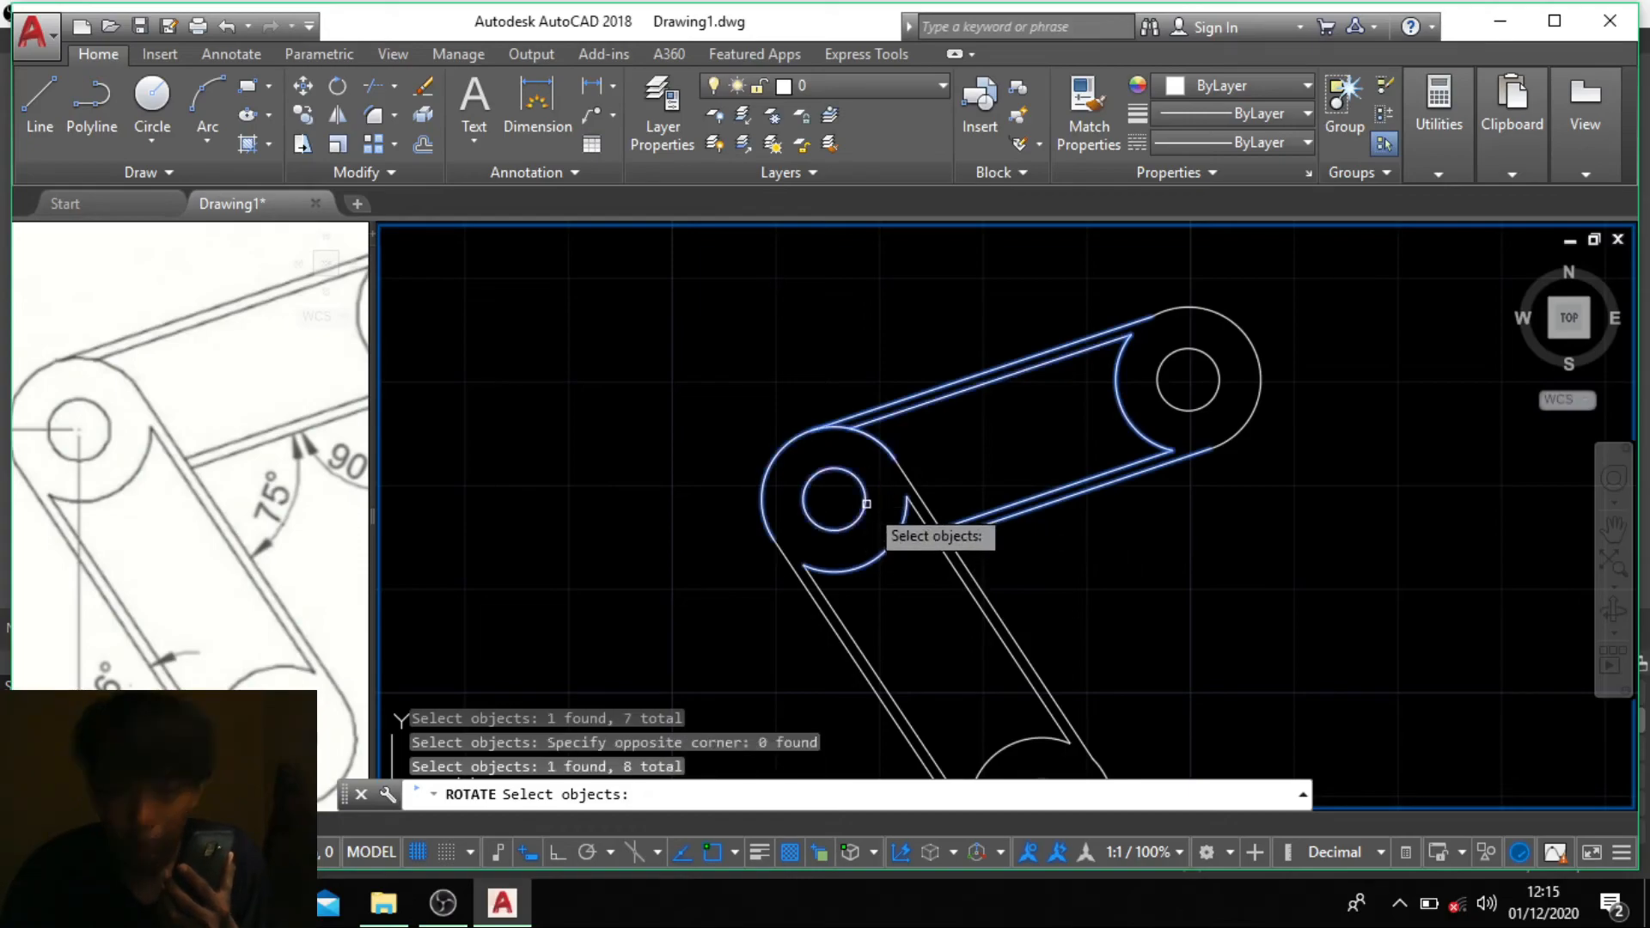
key(Return)
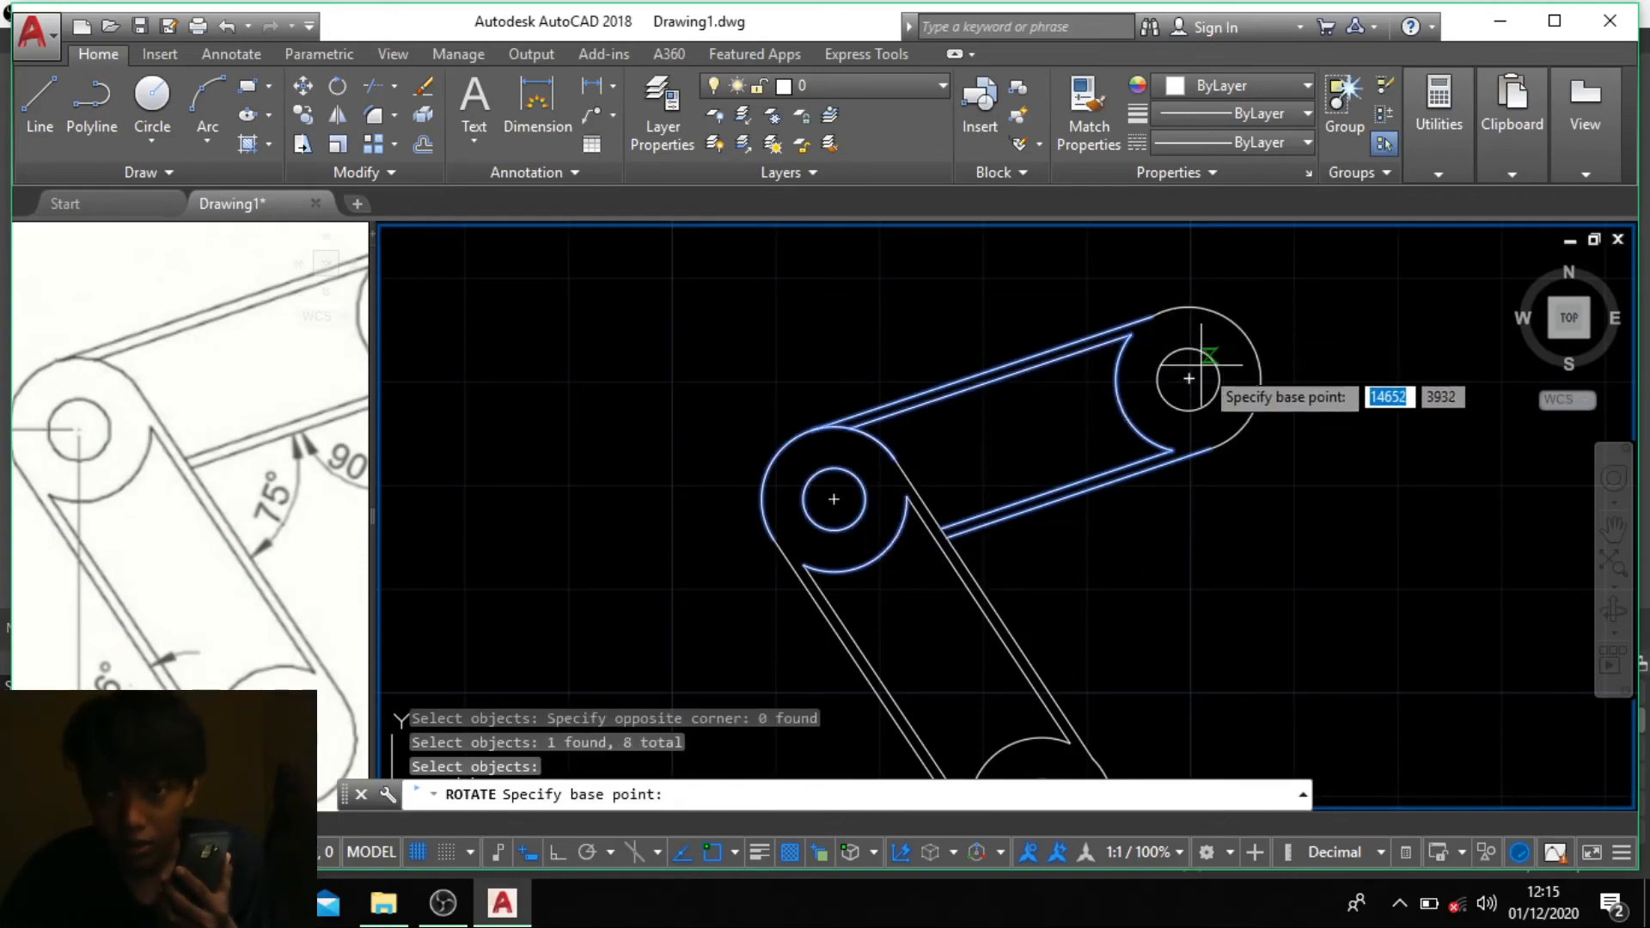
click(1188, 379)
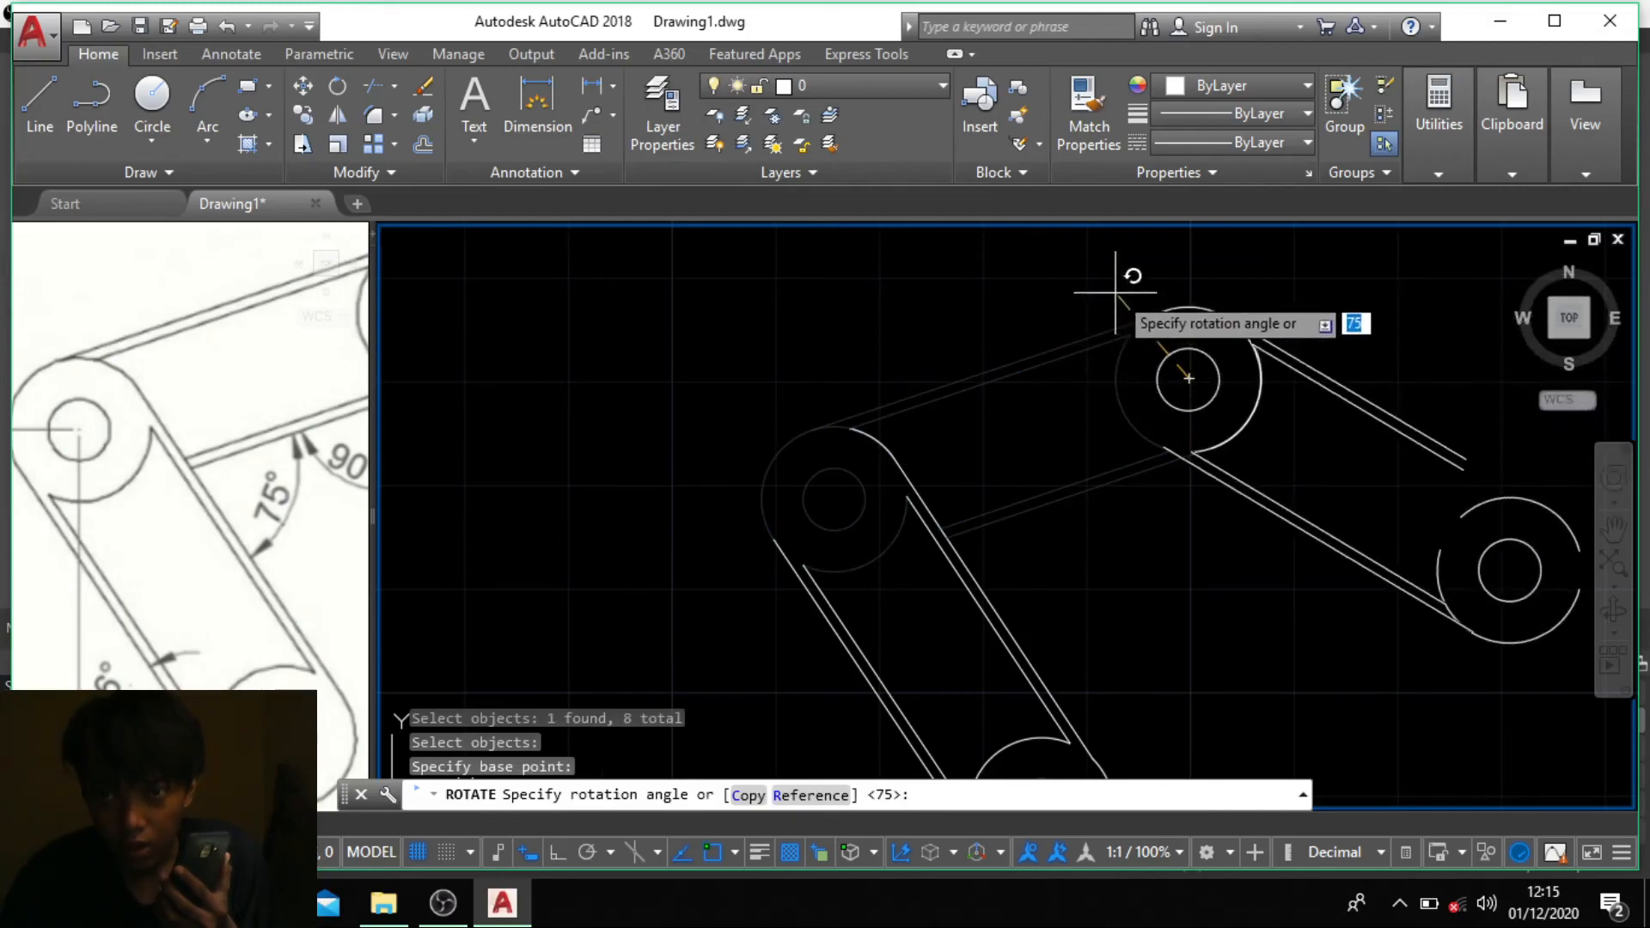
text(c)
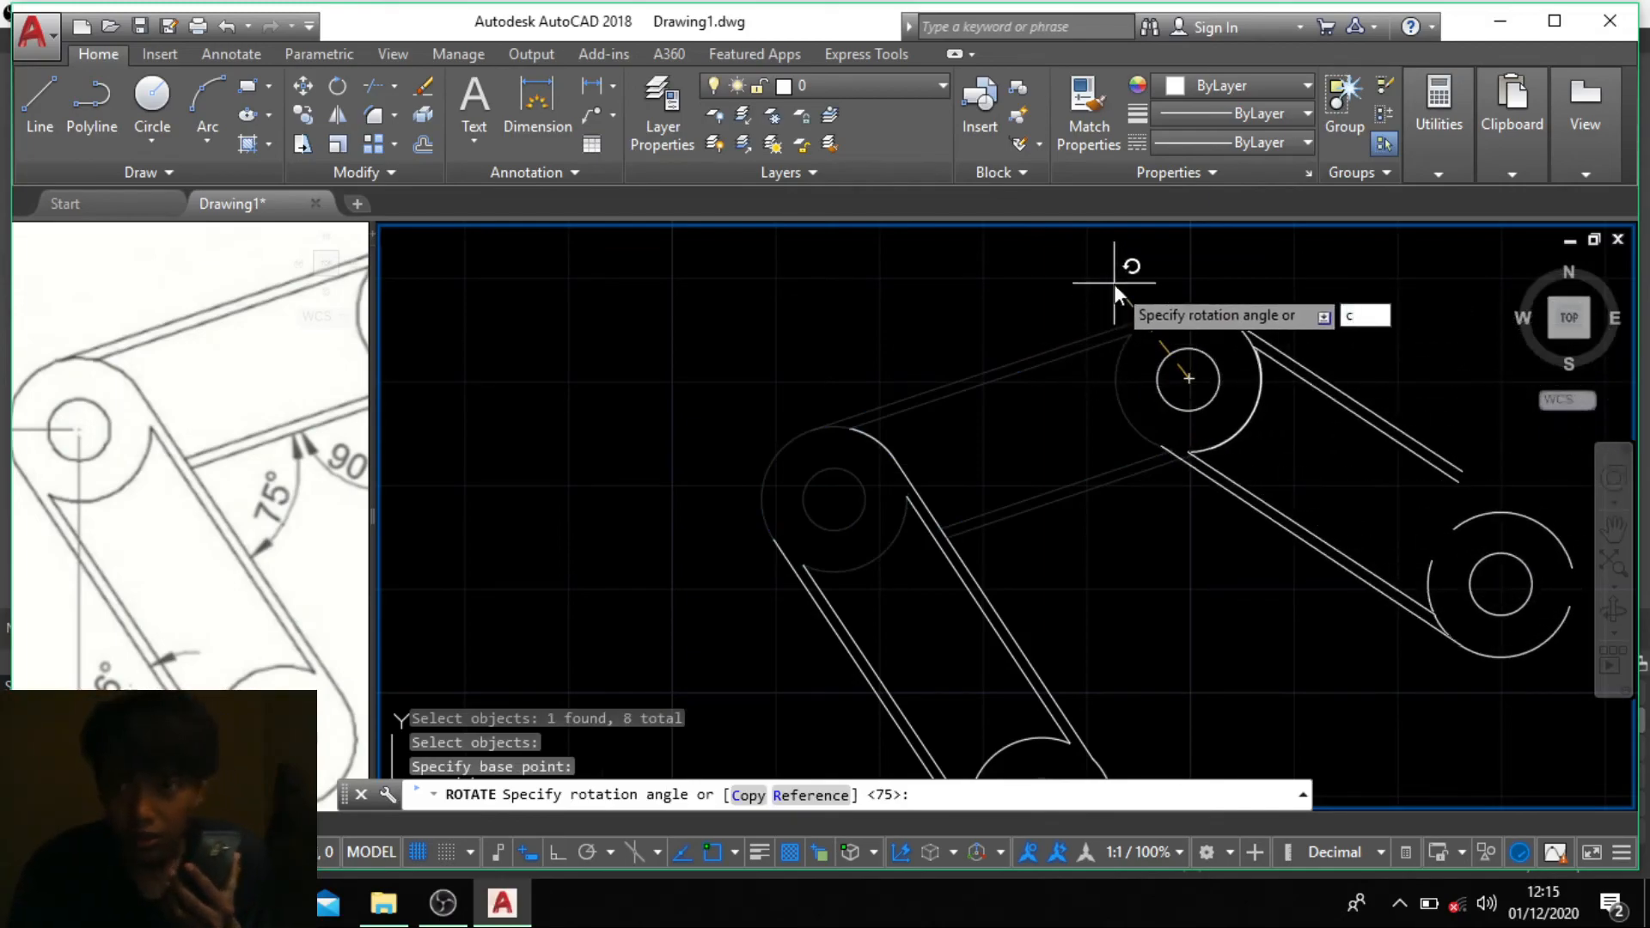
key(Return)
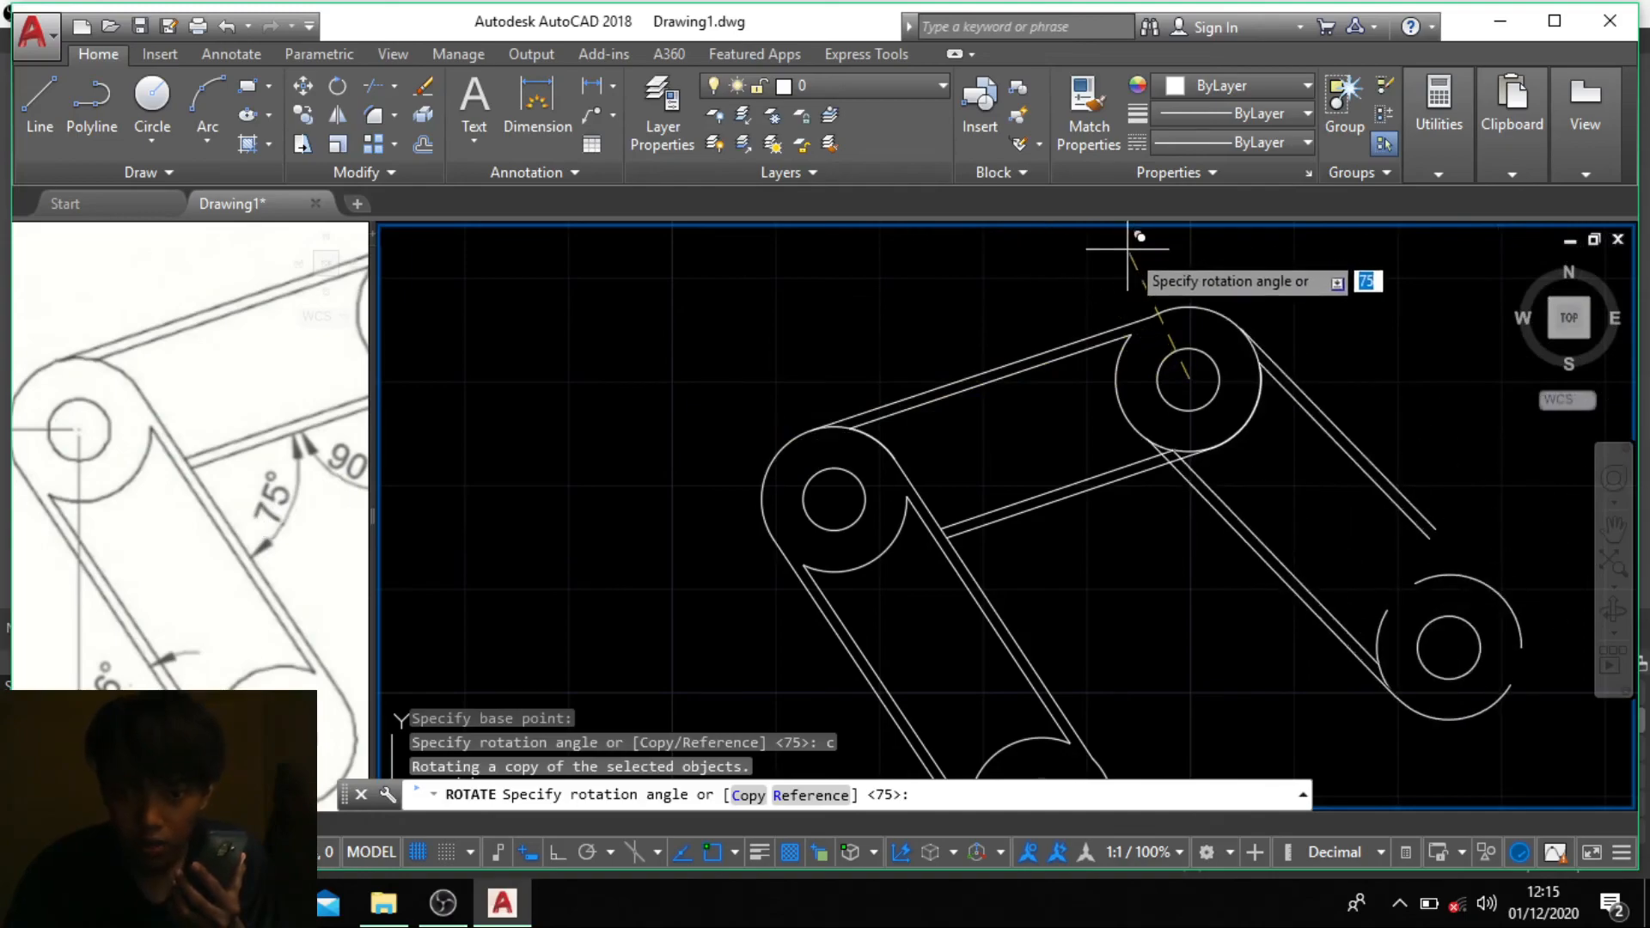
key(Return)
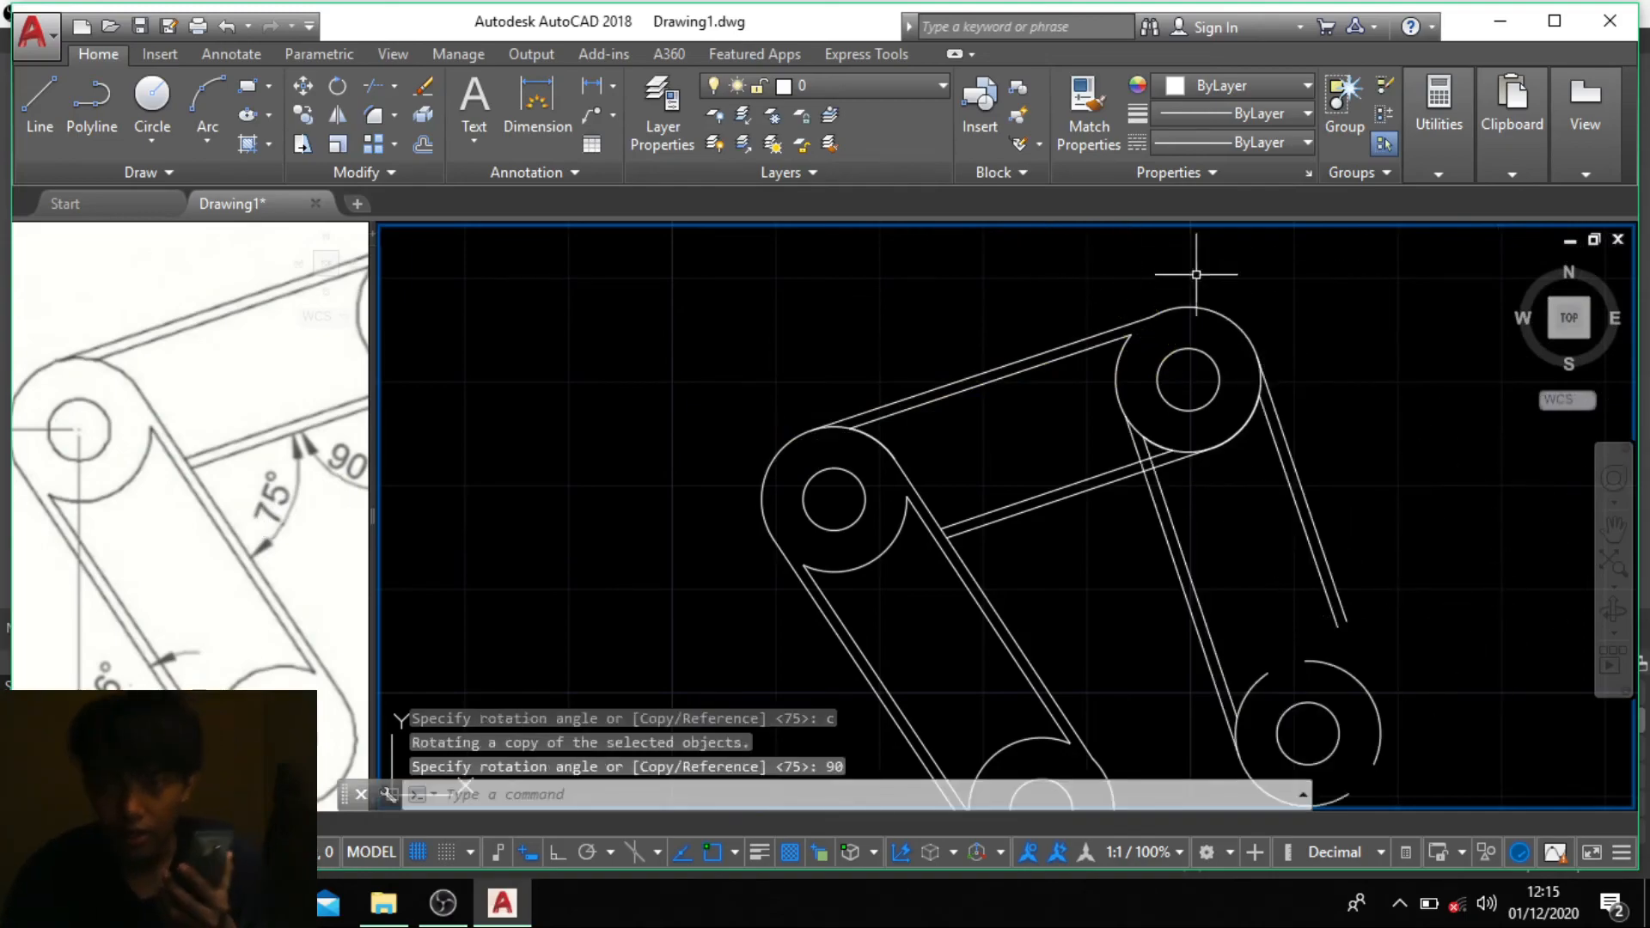
scroll(1291, 360, down, 2)
scroll(1299, 568, up, 2)
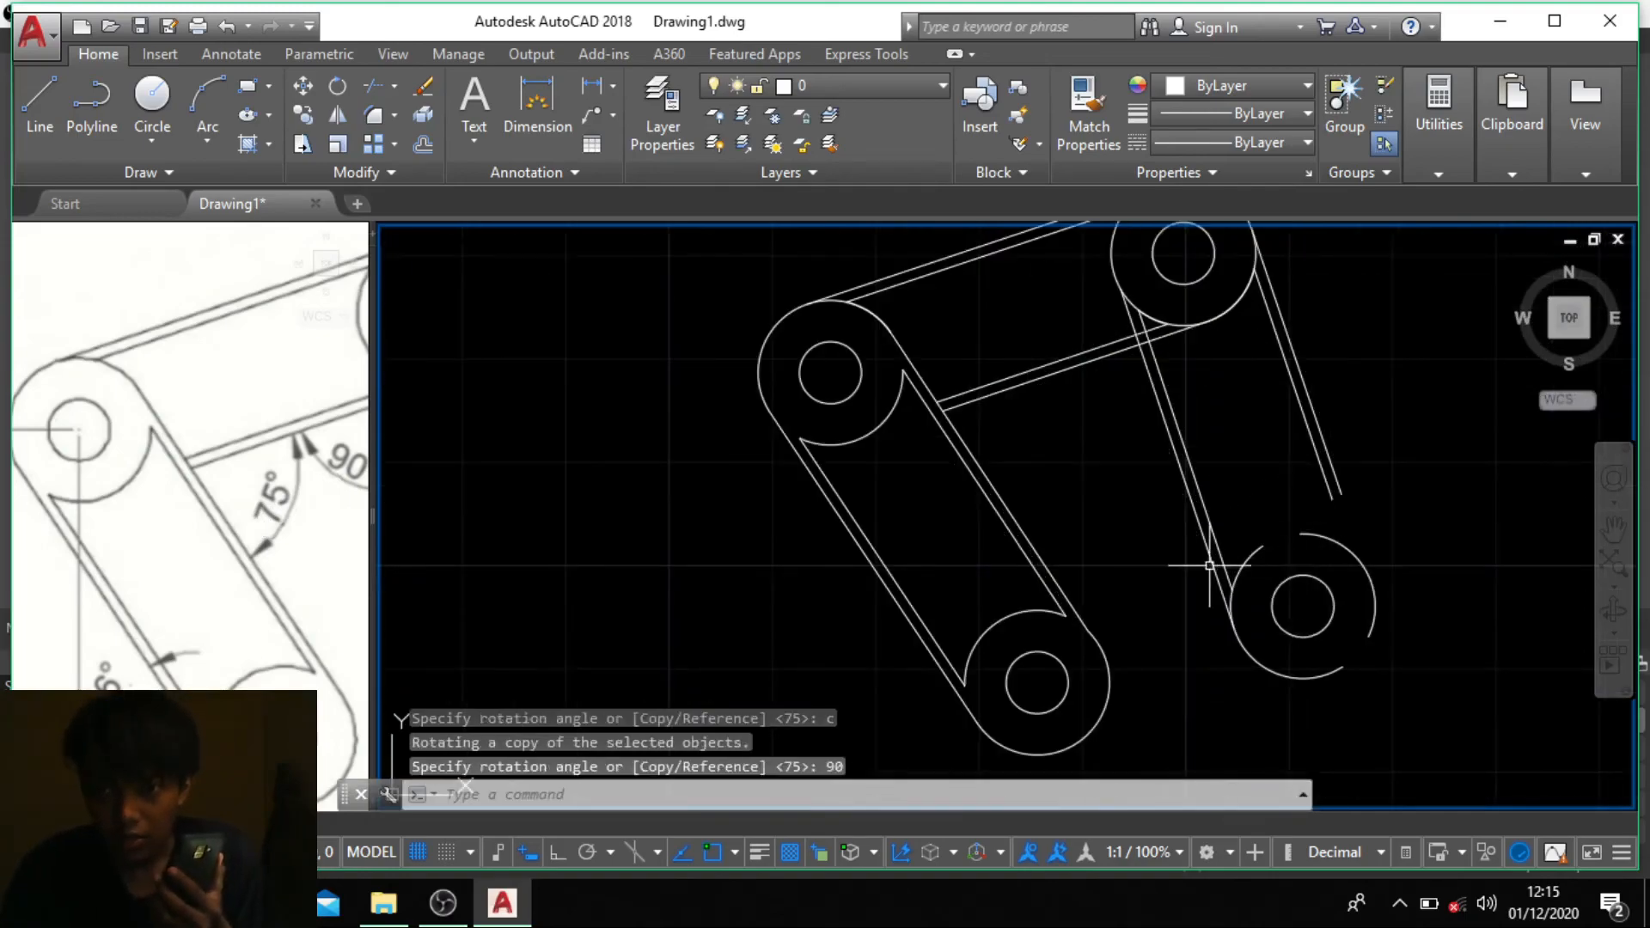
middle_drag(1396, 387, 1329, 441)
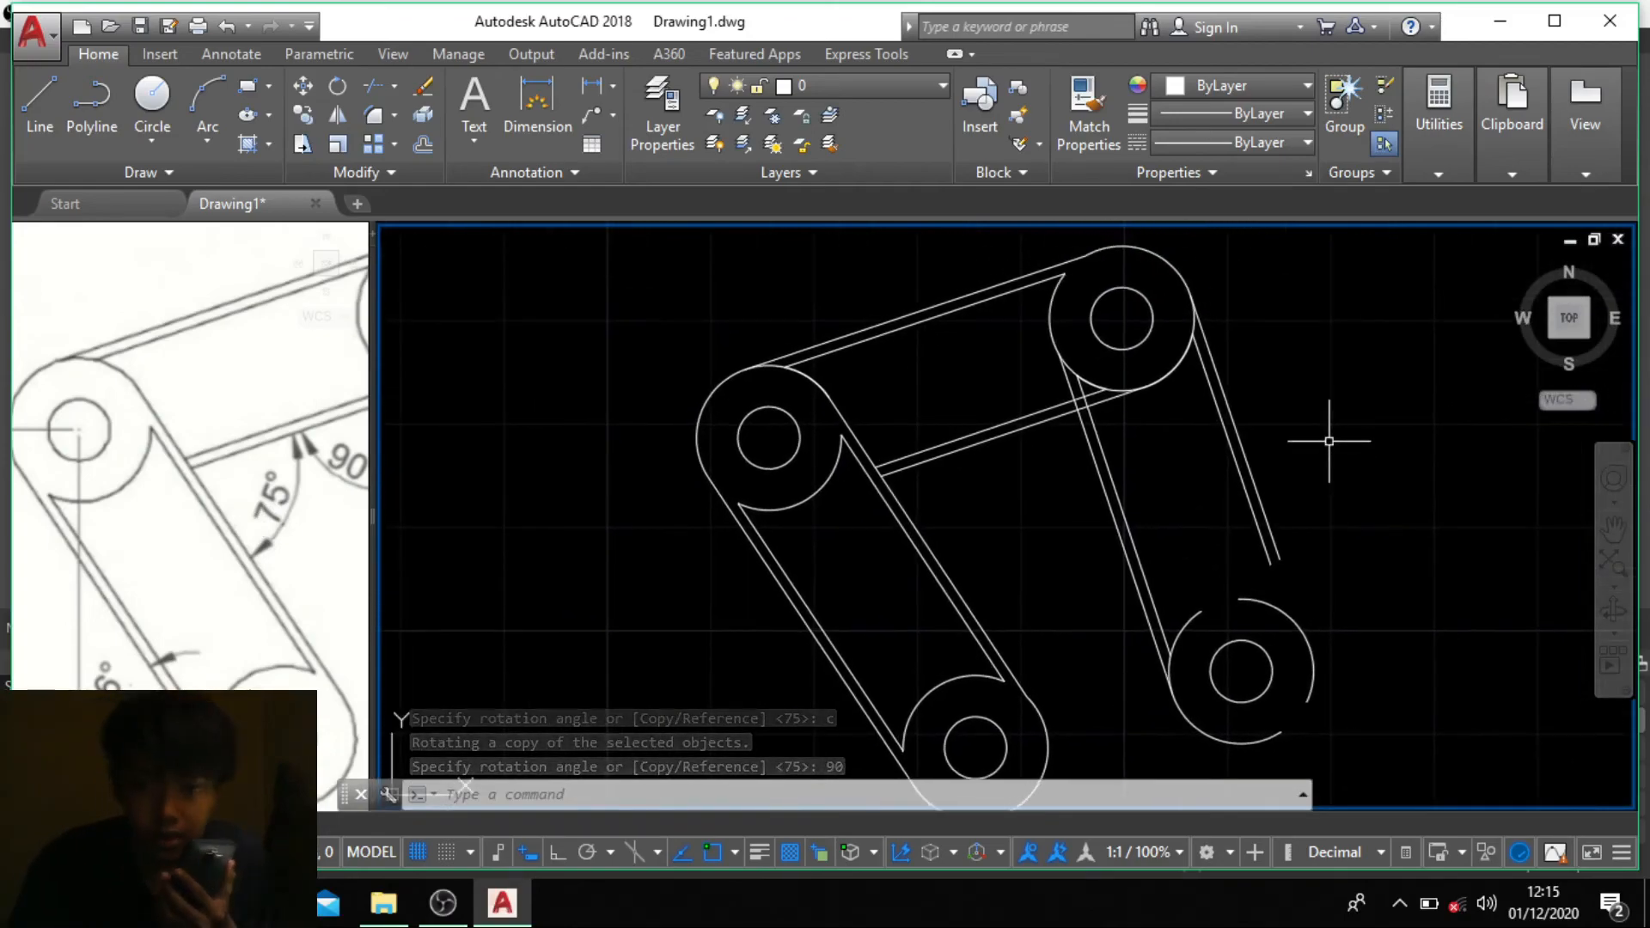
text(TR)
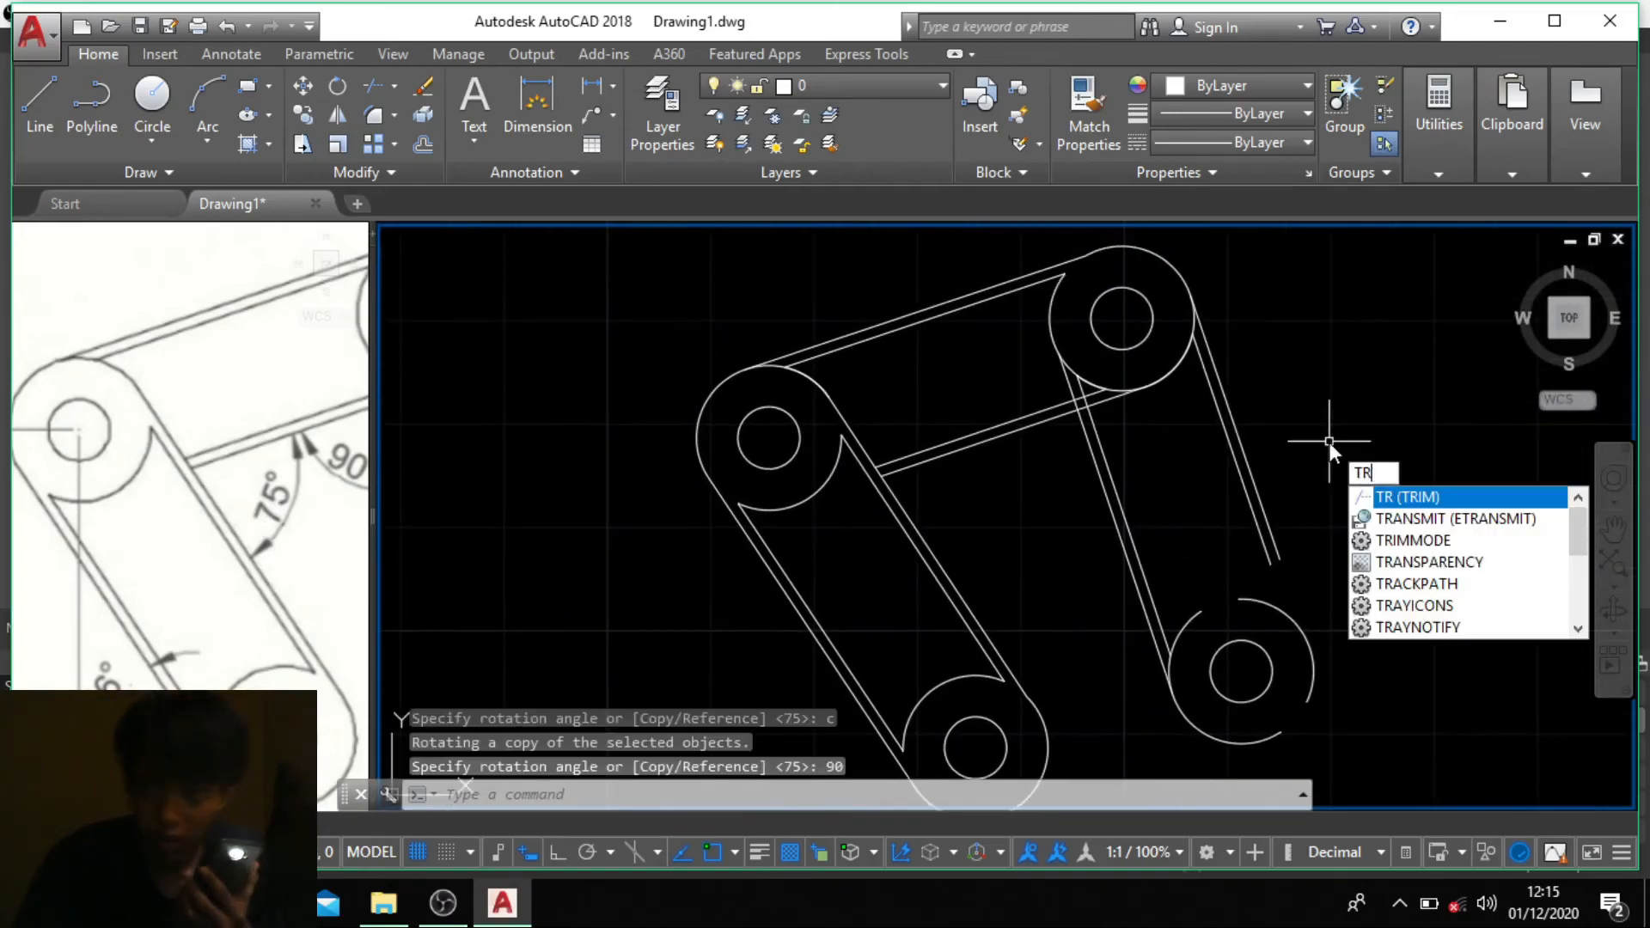
key(Return)
key(Return)
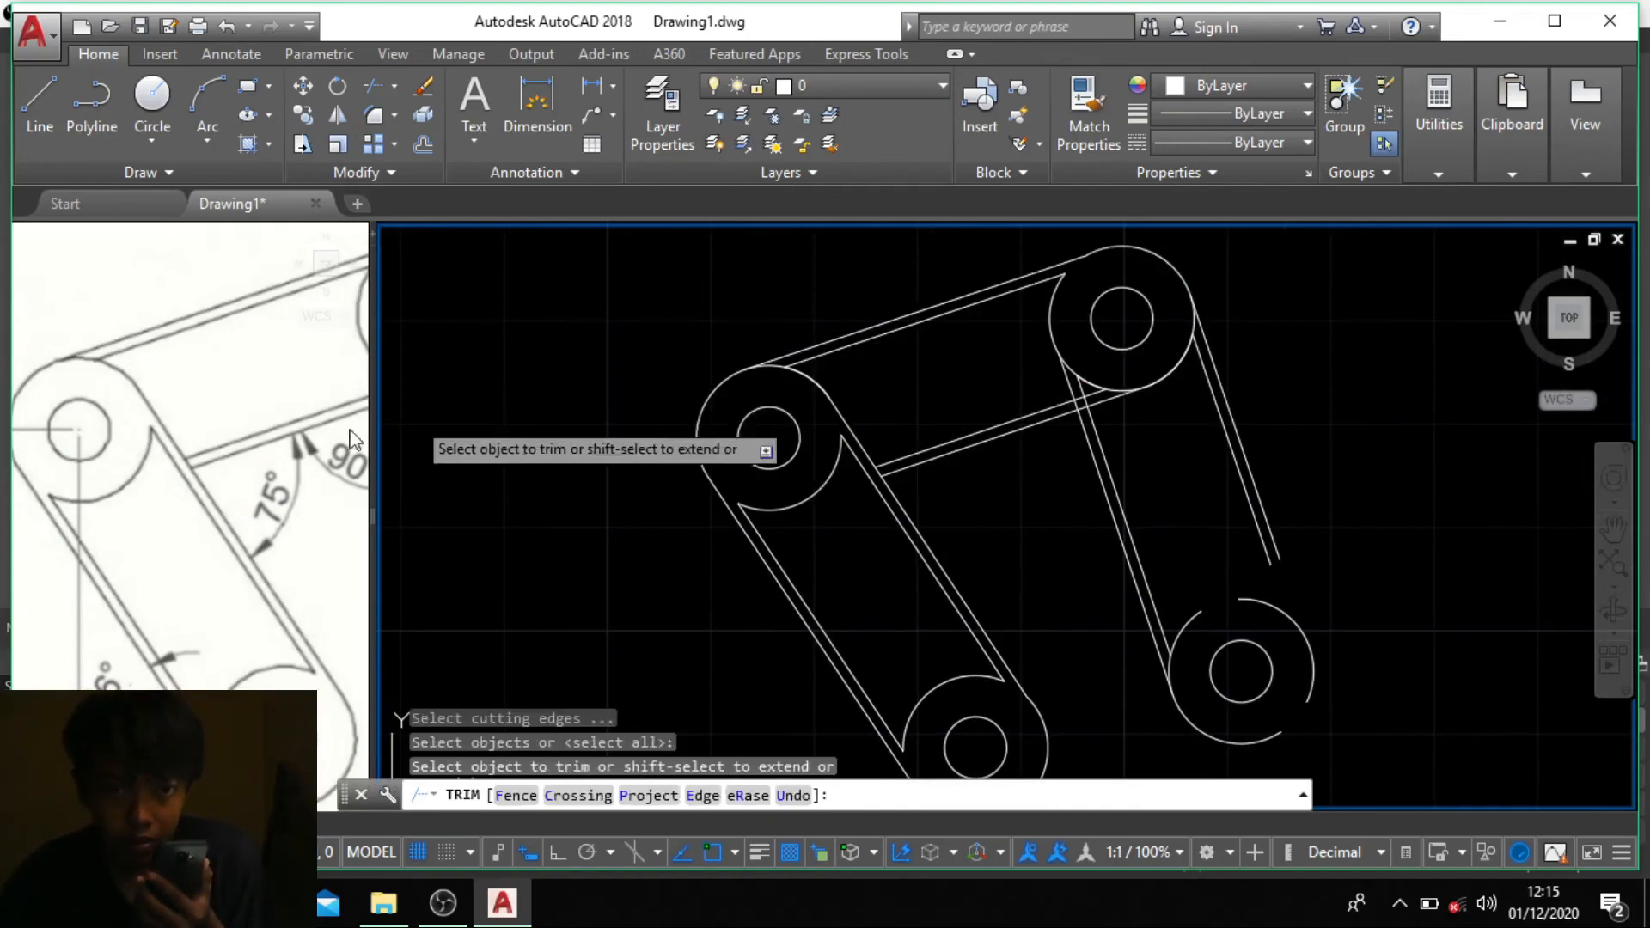
Step: Examine the reference image where the upper arm meets the right arm, leave the Trim command and return to the drawing viewport
click(206, 482)
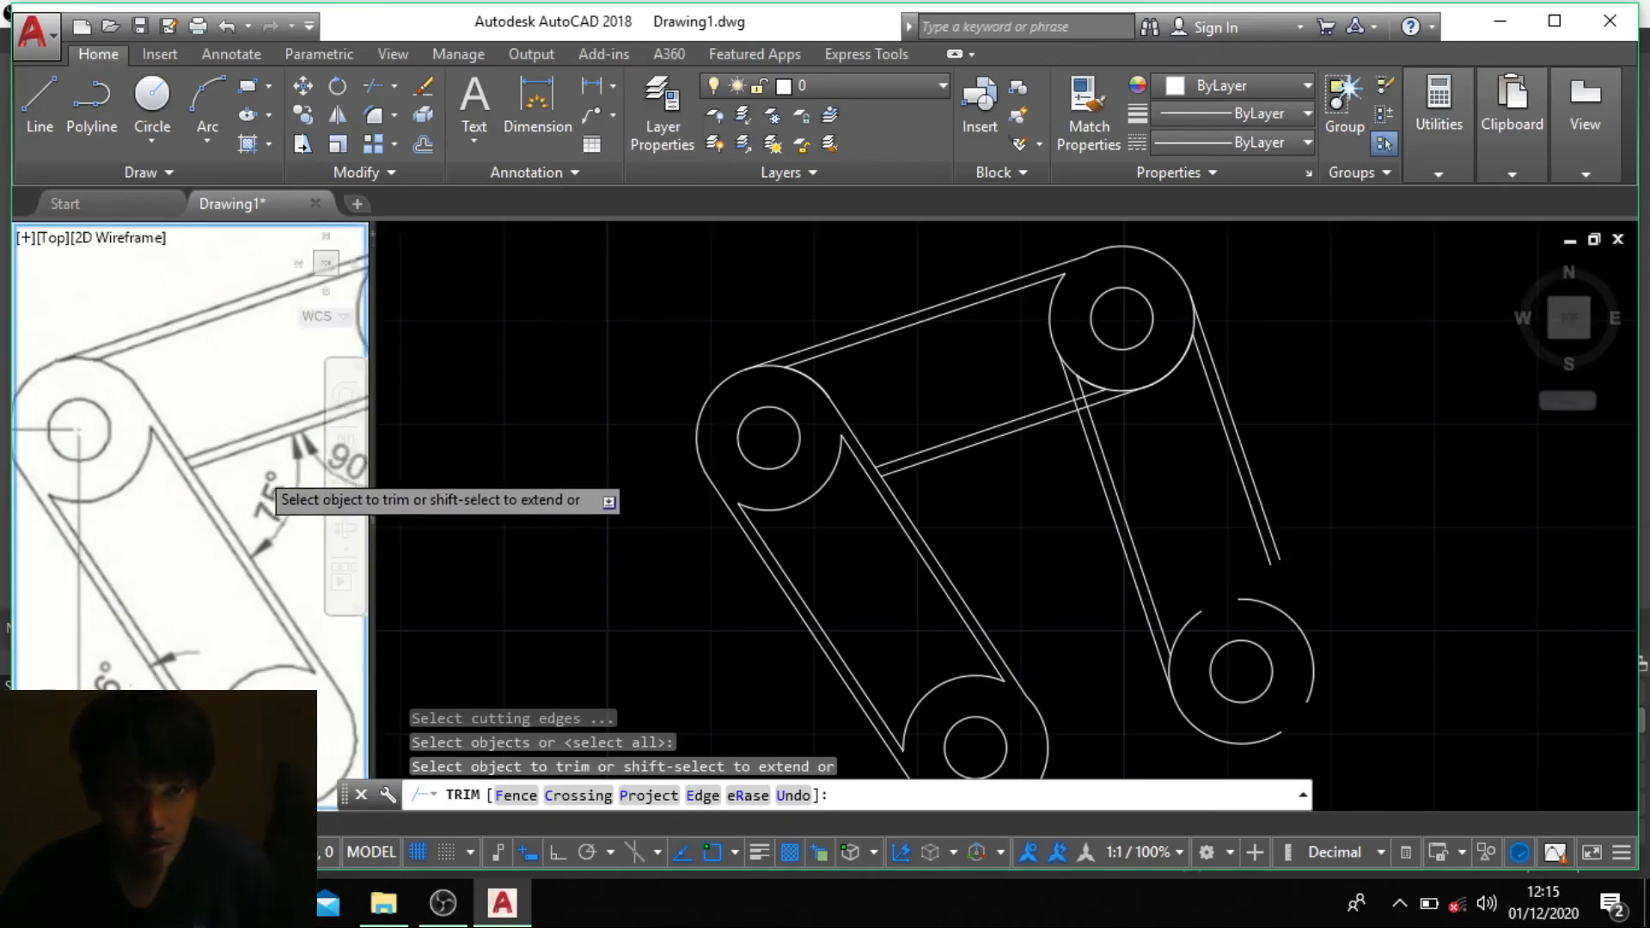
shift+middle_drag(259, 473, 296, 471)
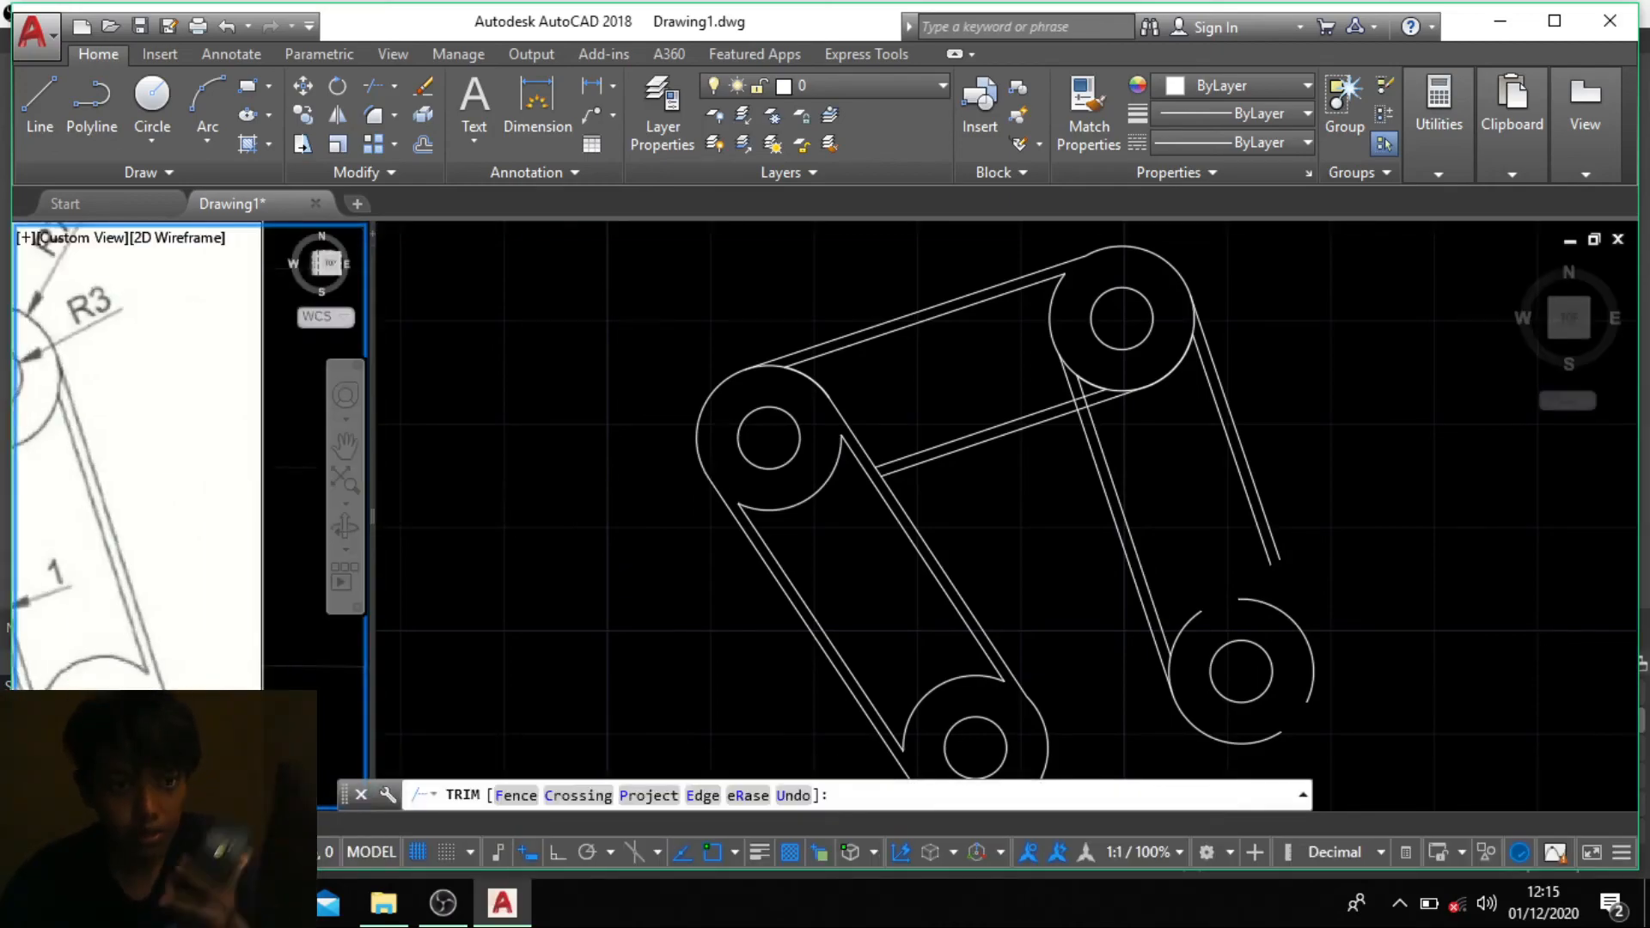
middle_drag(174, 518, 234, 507)
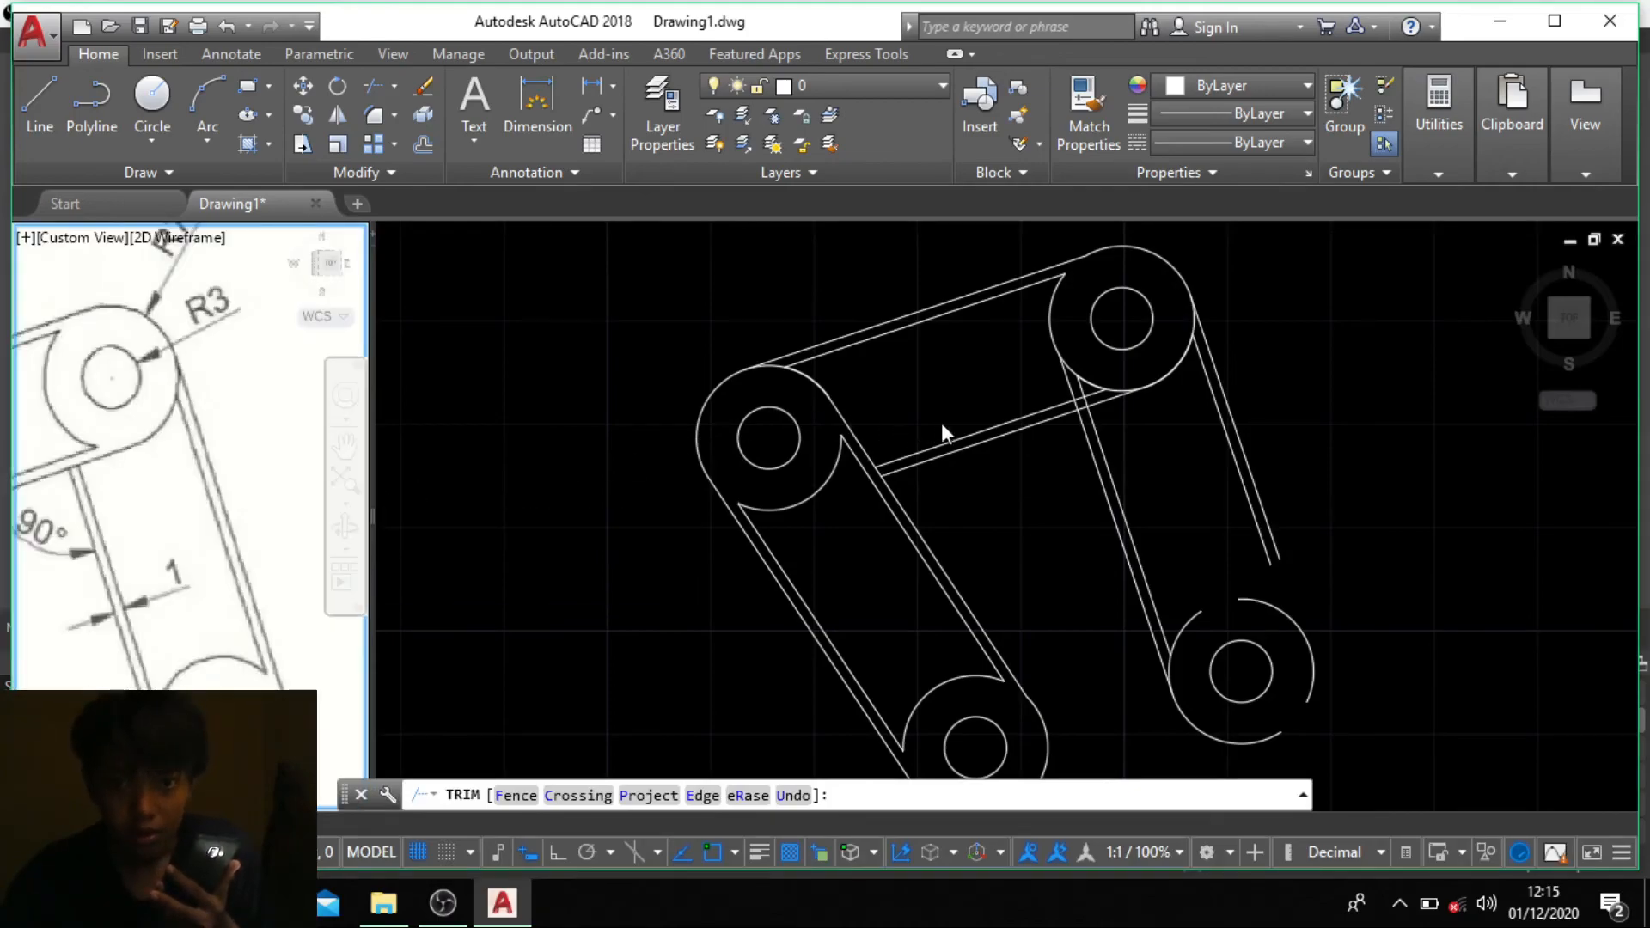
key(Escape)
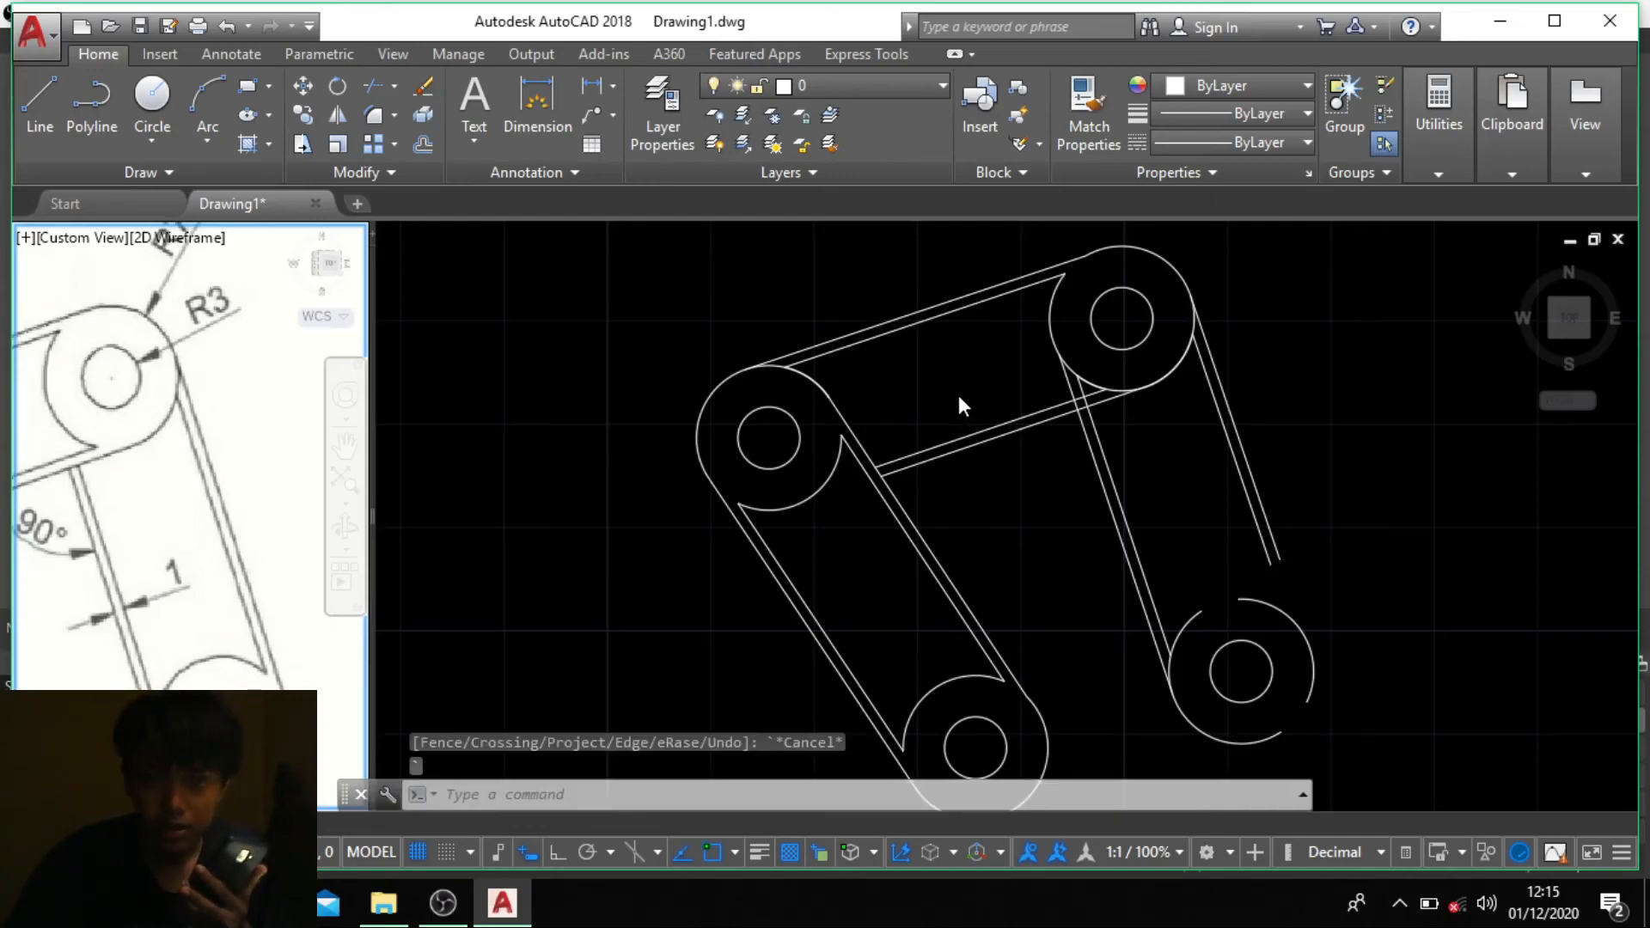
click(958, 392)
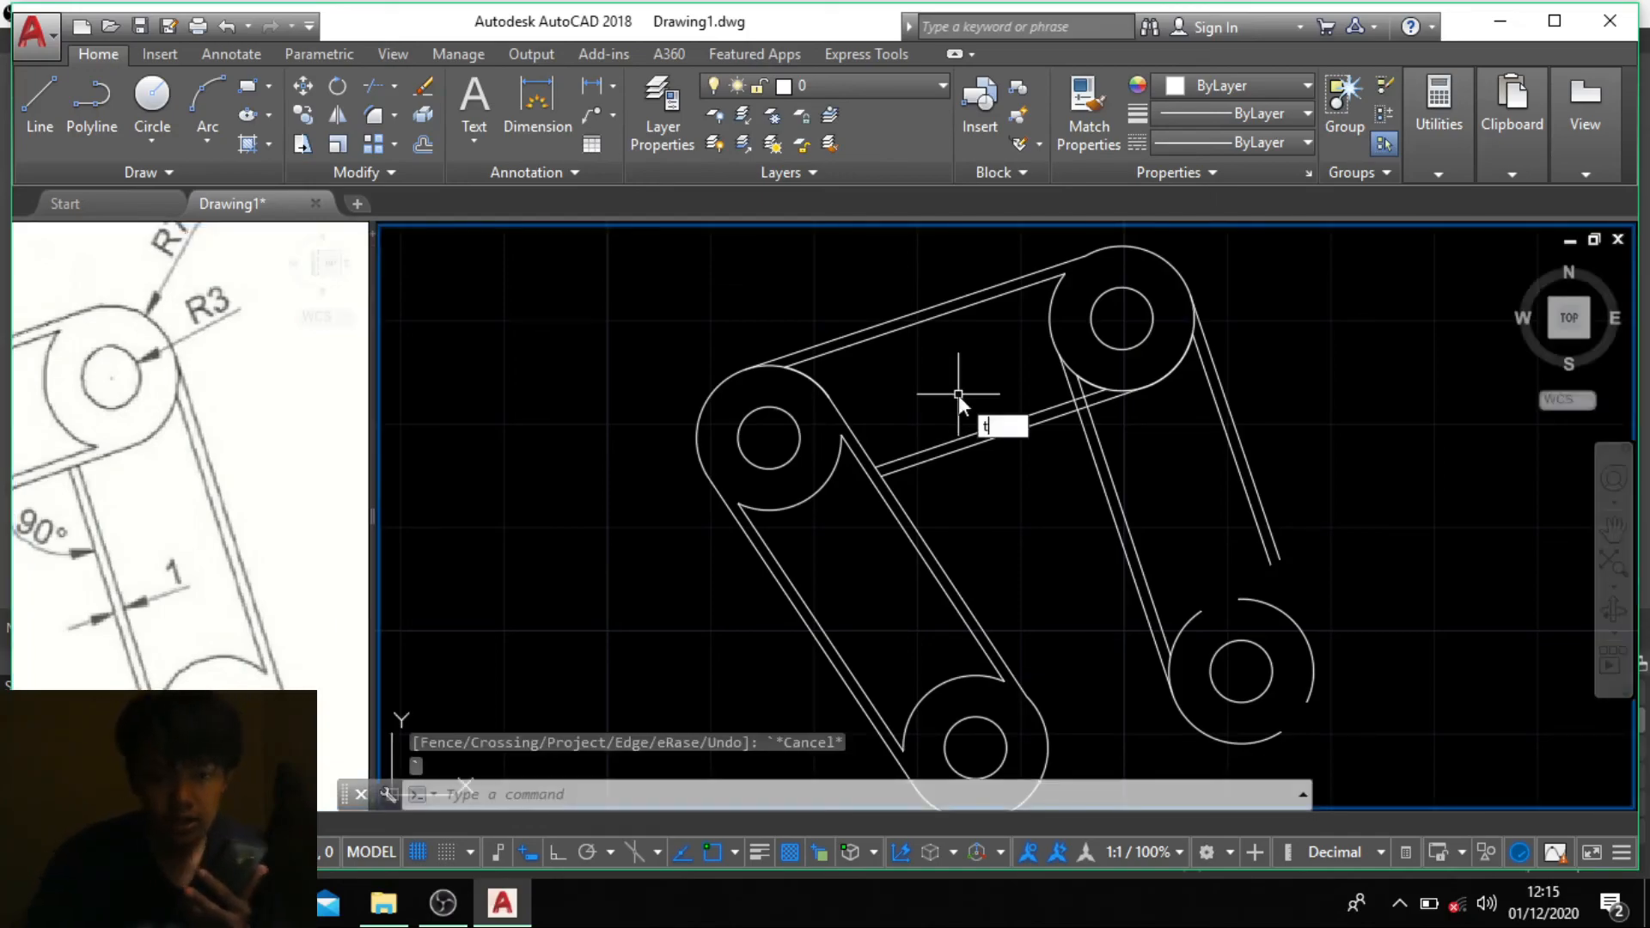
Step: Trim the right arm's two inner lines where they overlap the upper arm, back to the upper arm's lower edge
key(Return)
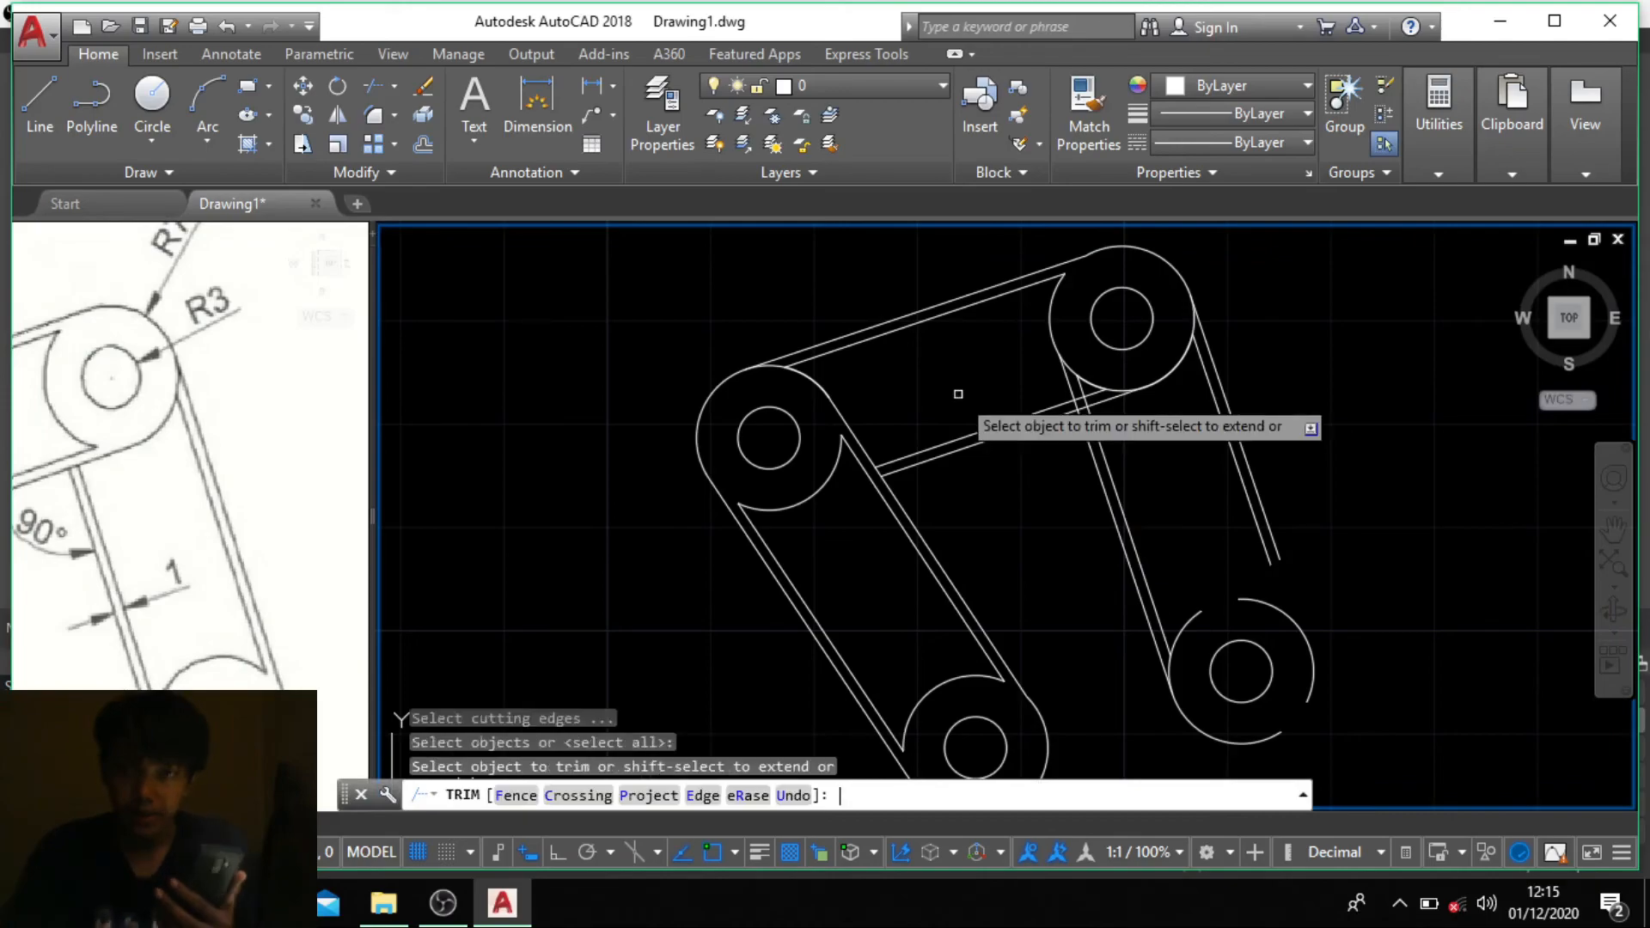
scroll(1070, 385, up, 2)
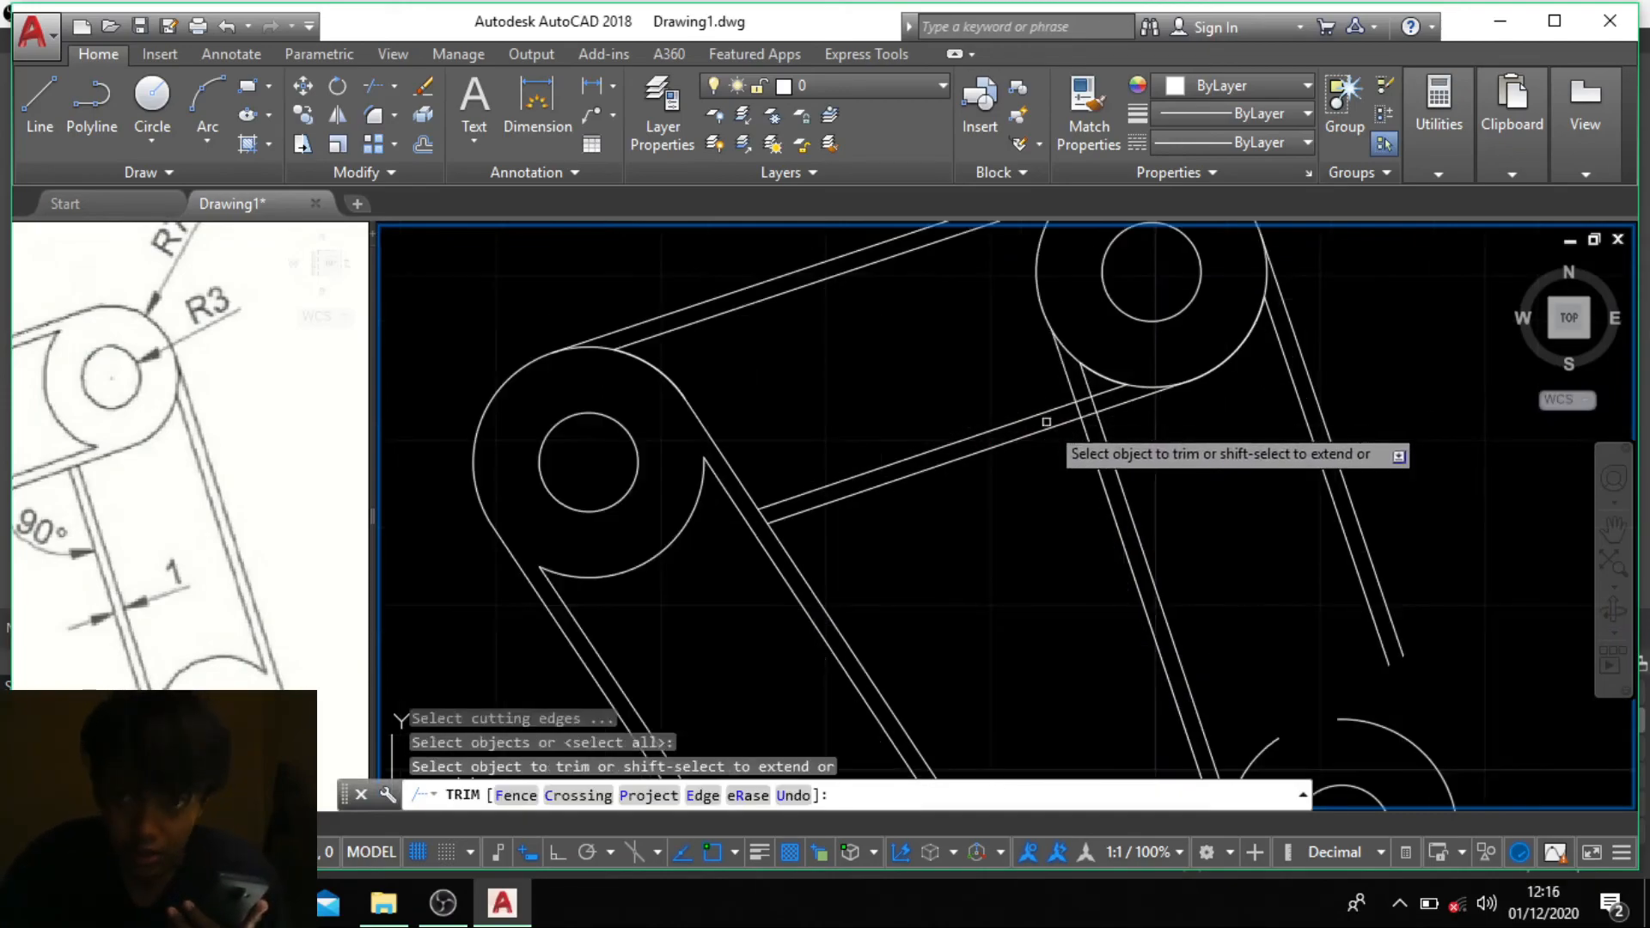
click(1070, 381)
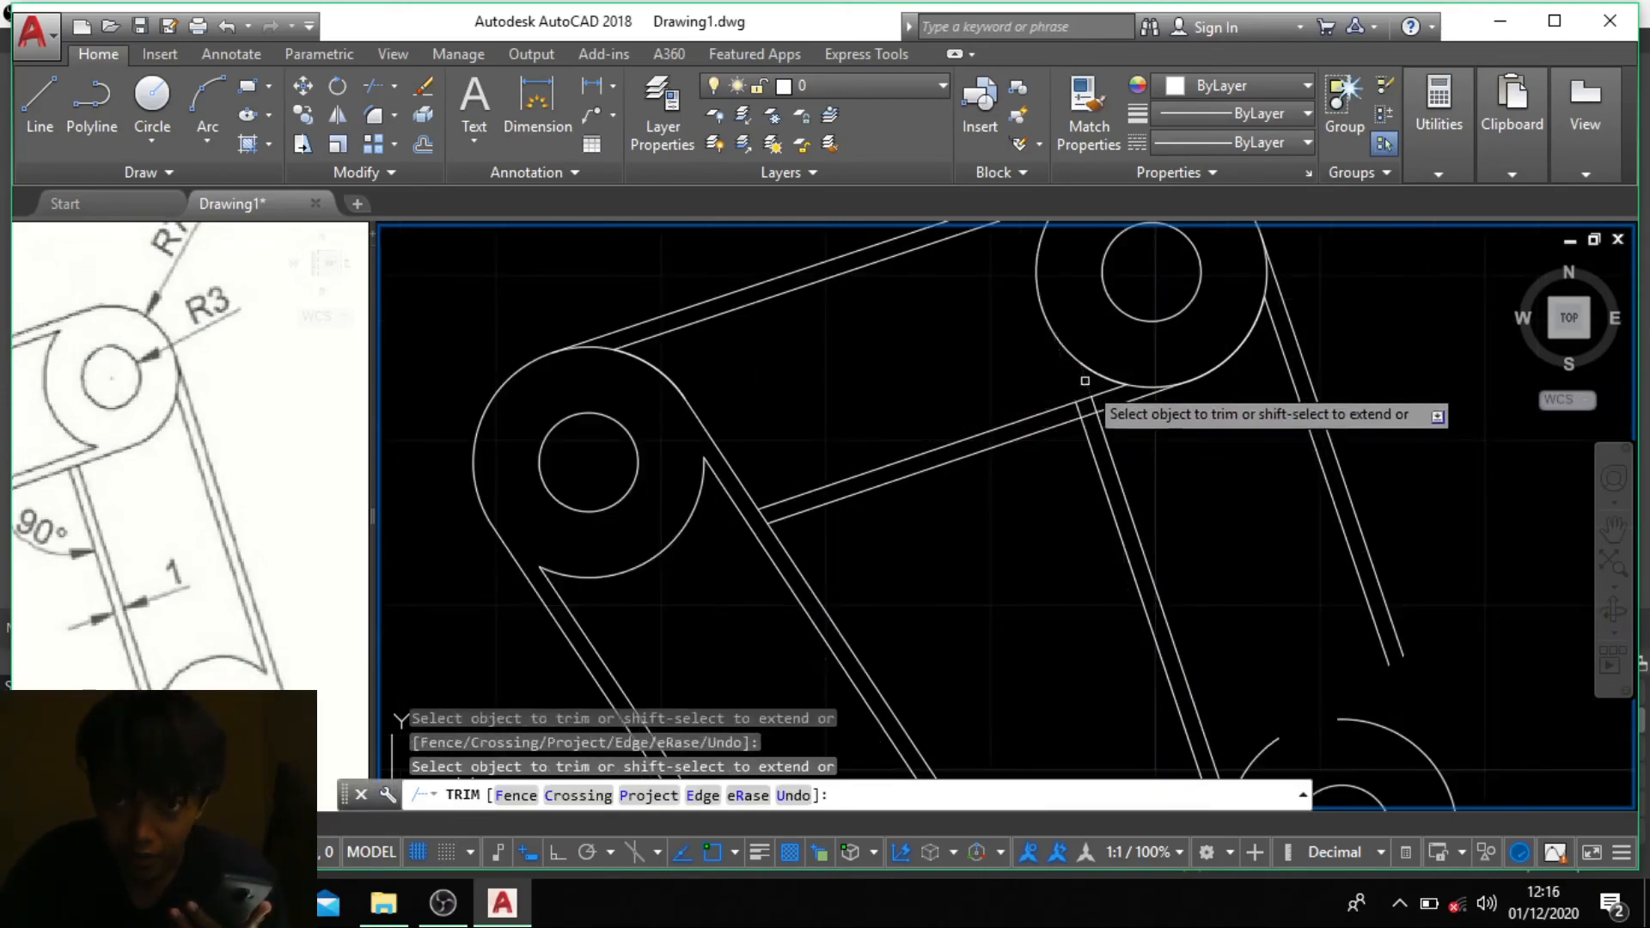
scroll(1084, 381, up, 2)
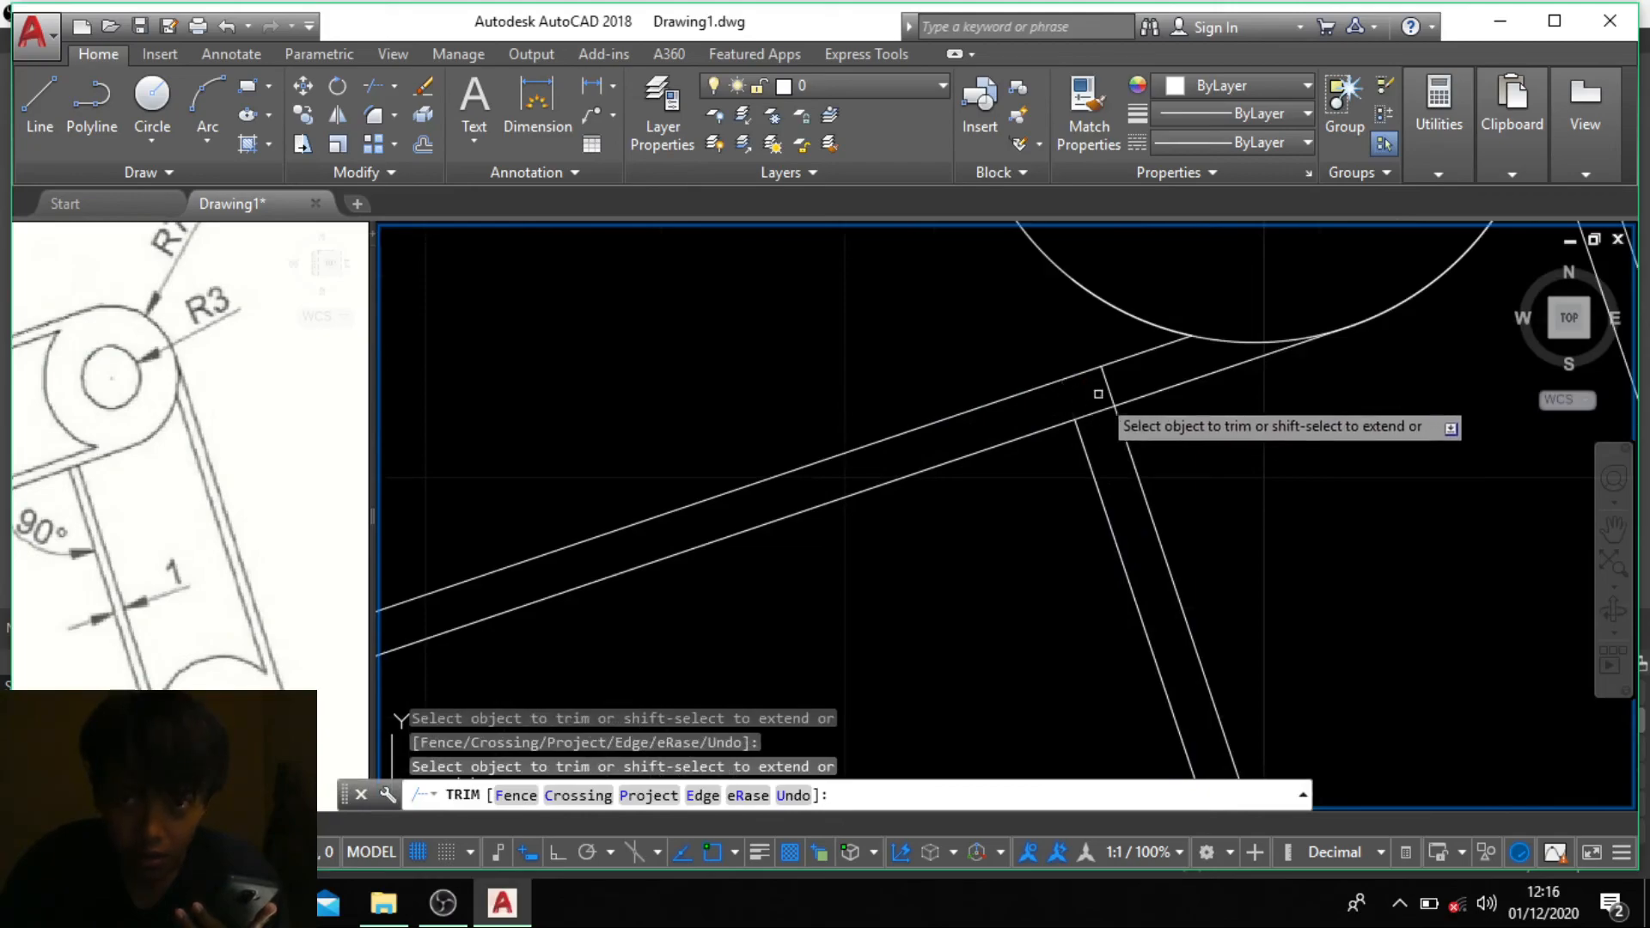
scroll(1121, 383, down, 4)
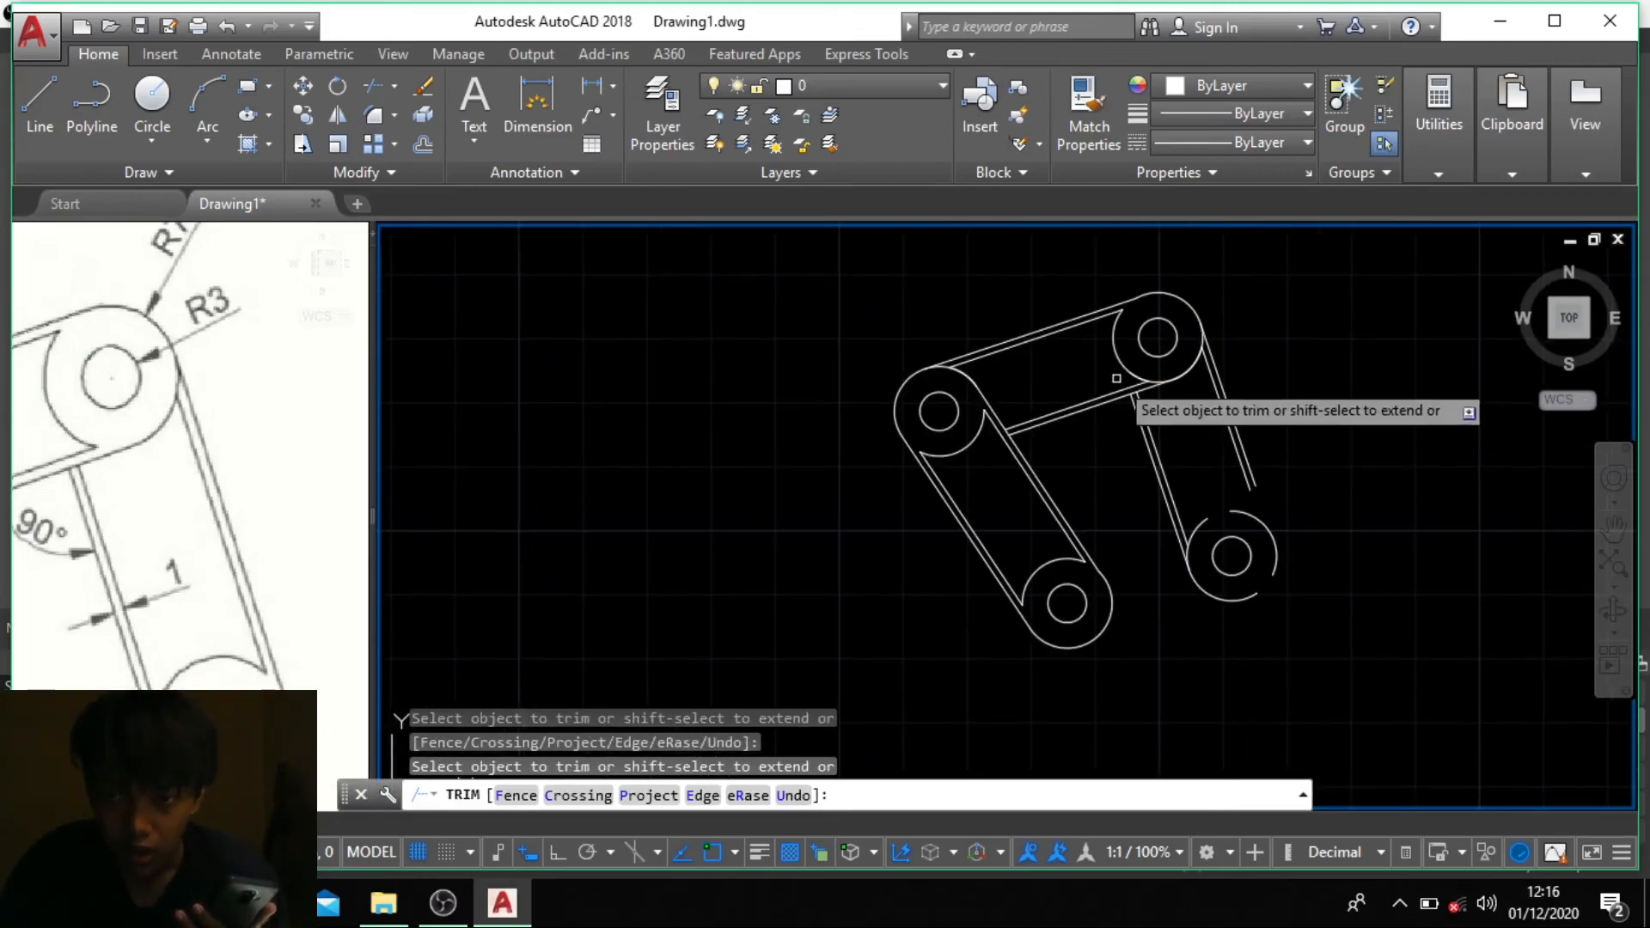
Step: Extend the right arm's outer lines and its lower joint's arcs until they meet, closing the gaps
scroll(1194, 543, up, 4)
scroll(1323, 418, down, 2)
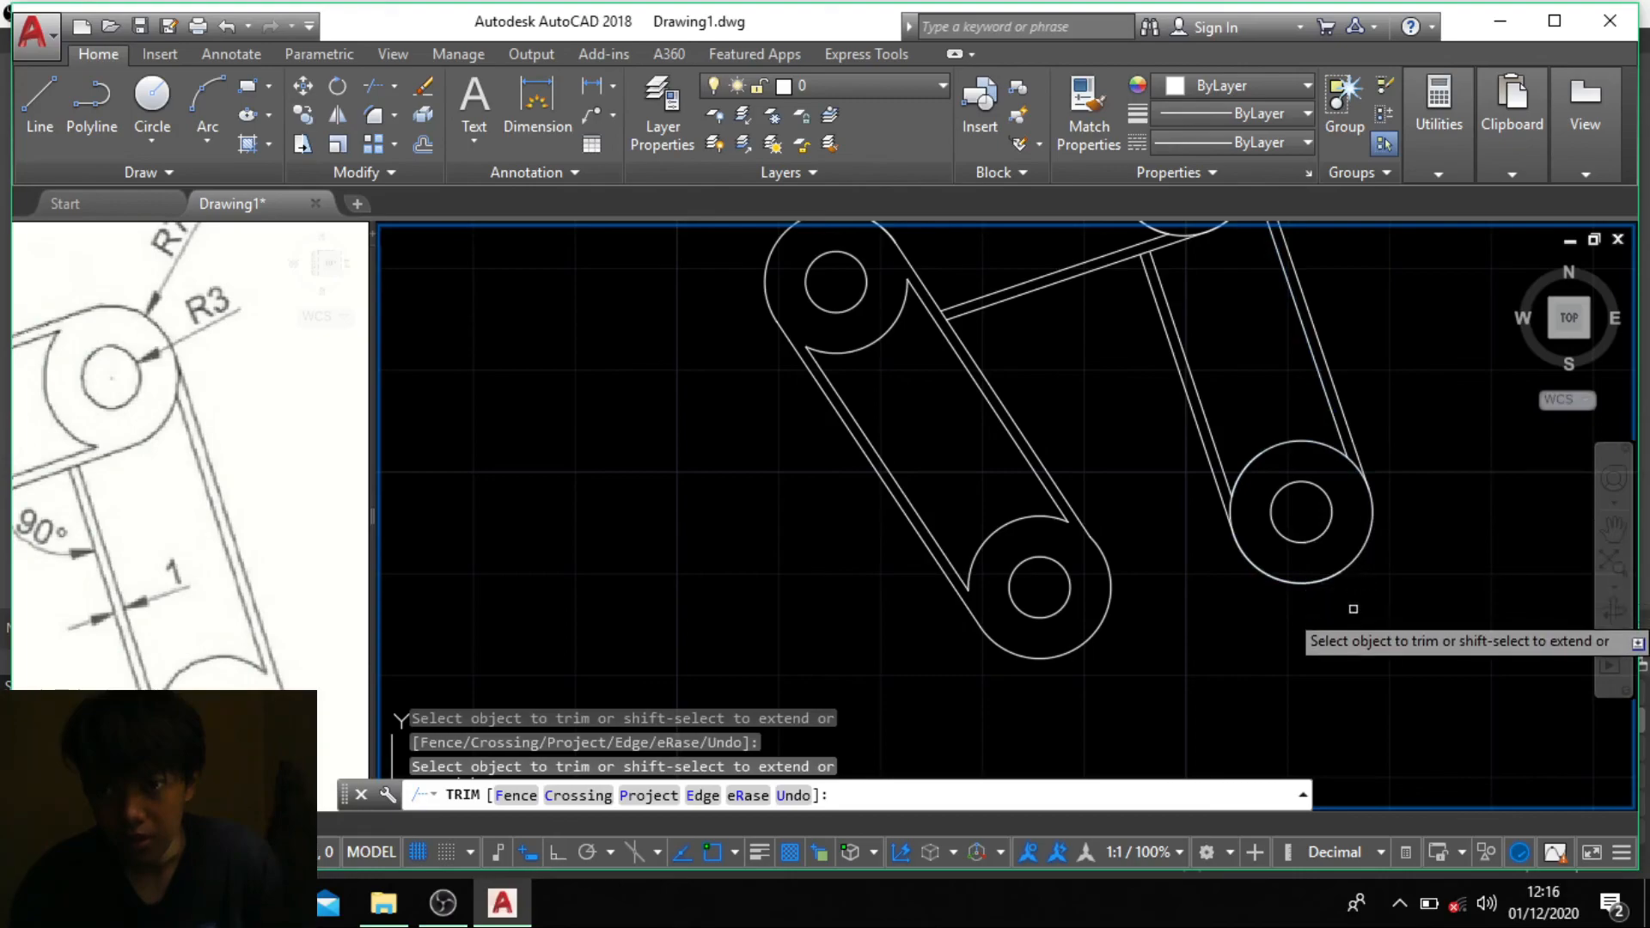
scroll(1297, 478, down, 2)
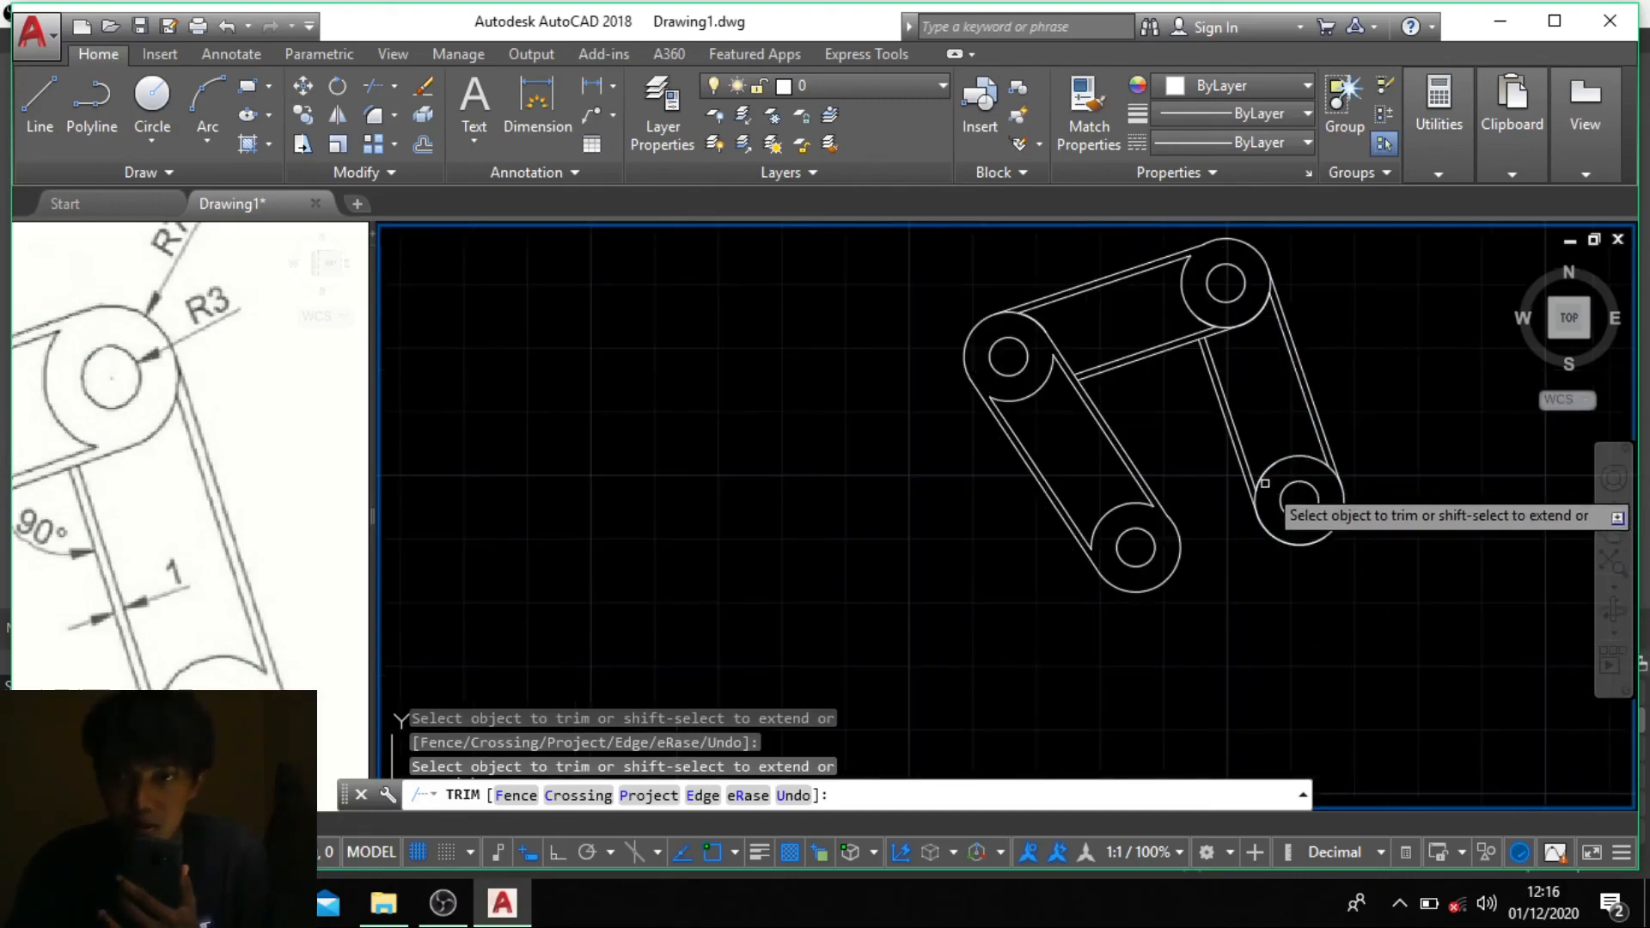
scroll(1271, 472, up, 2)
scroll(1263, 467, up, 2)
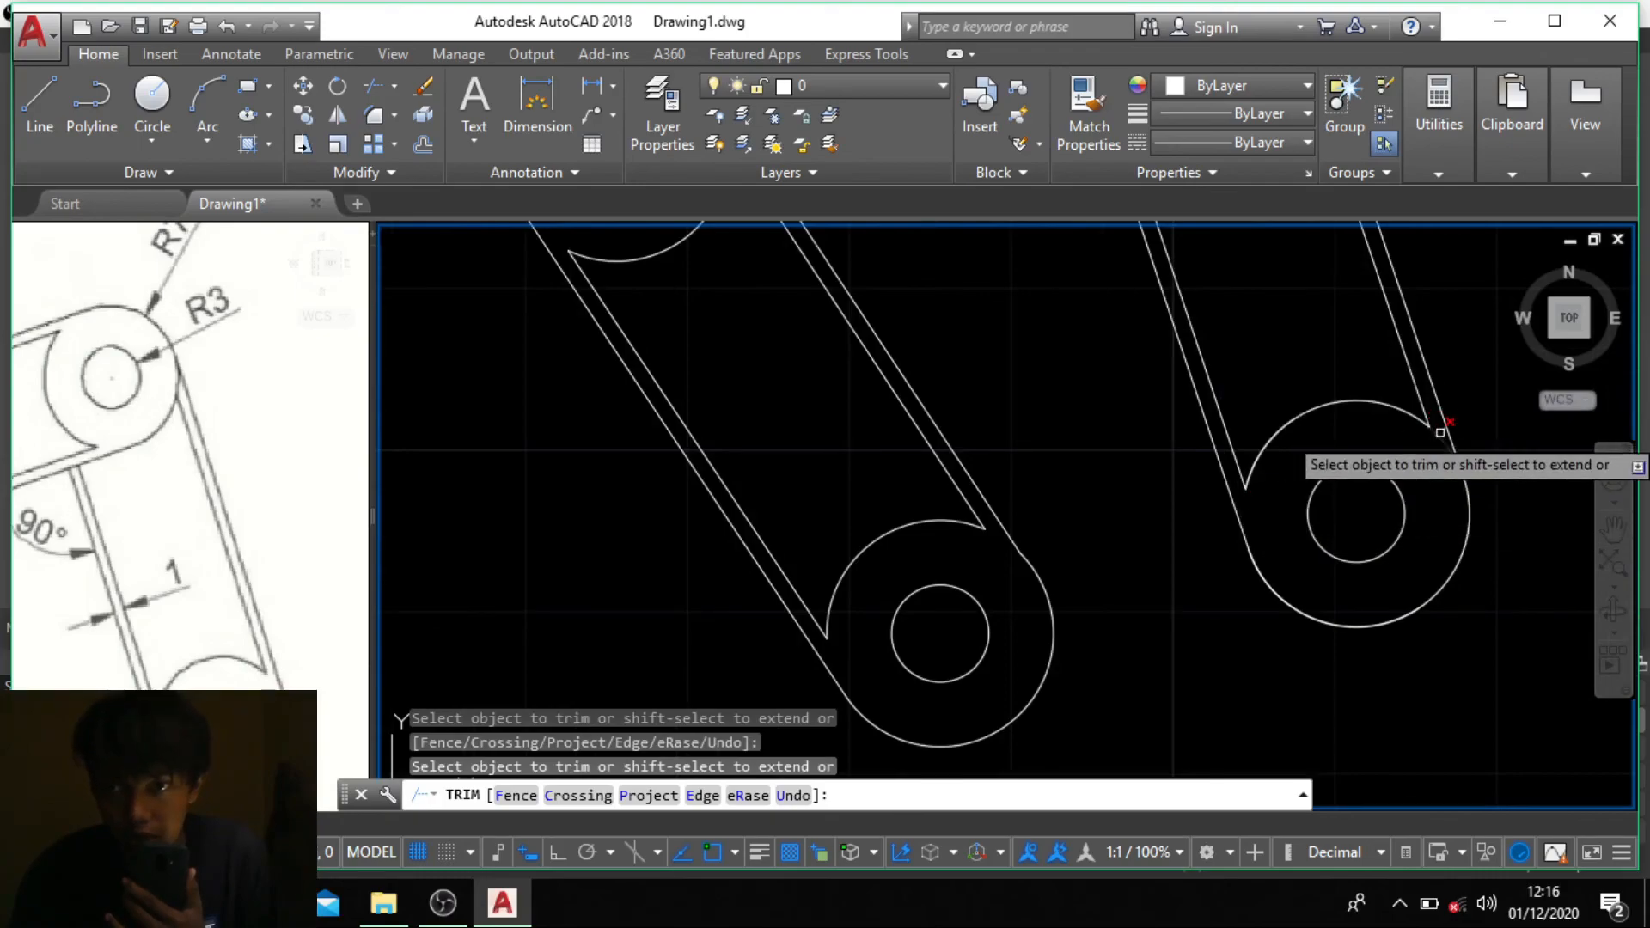
scroll(1366, 425, down, 5)
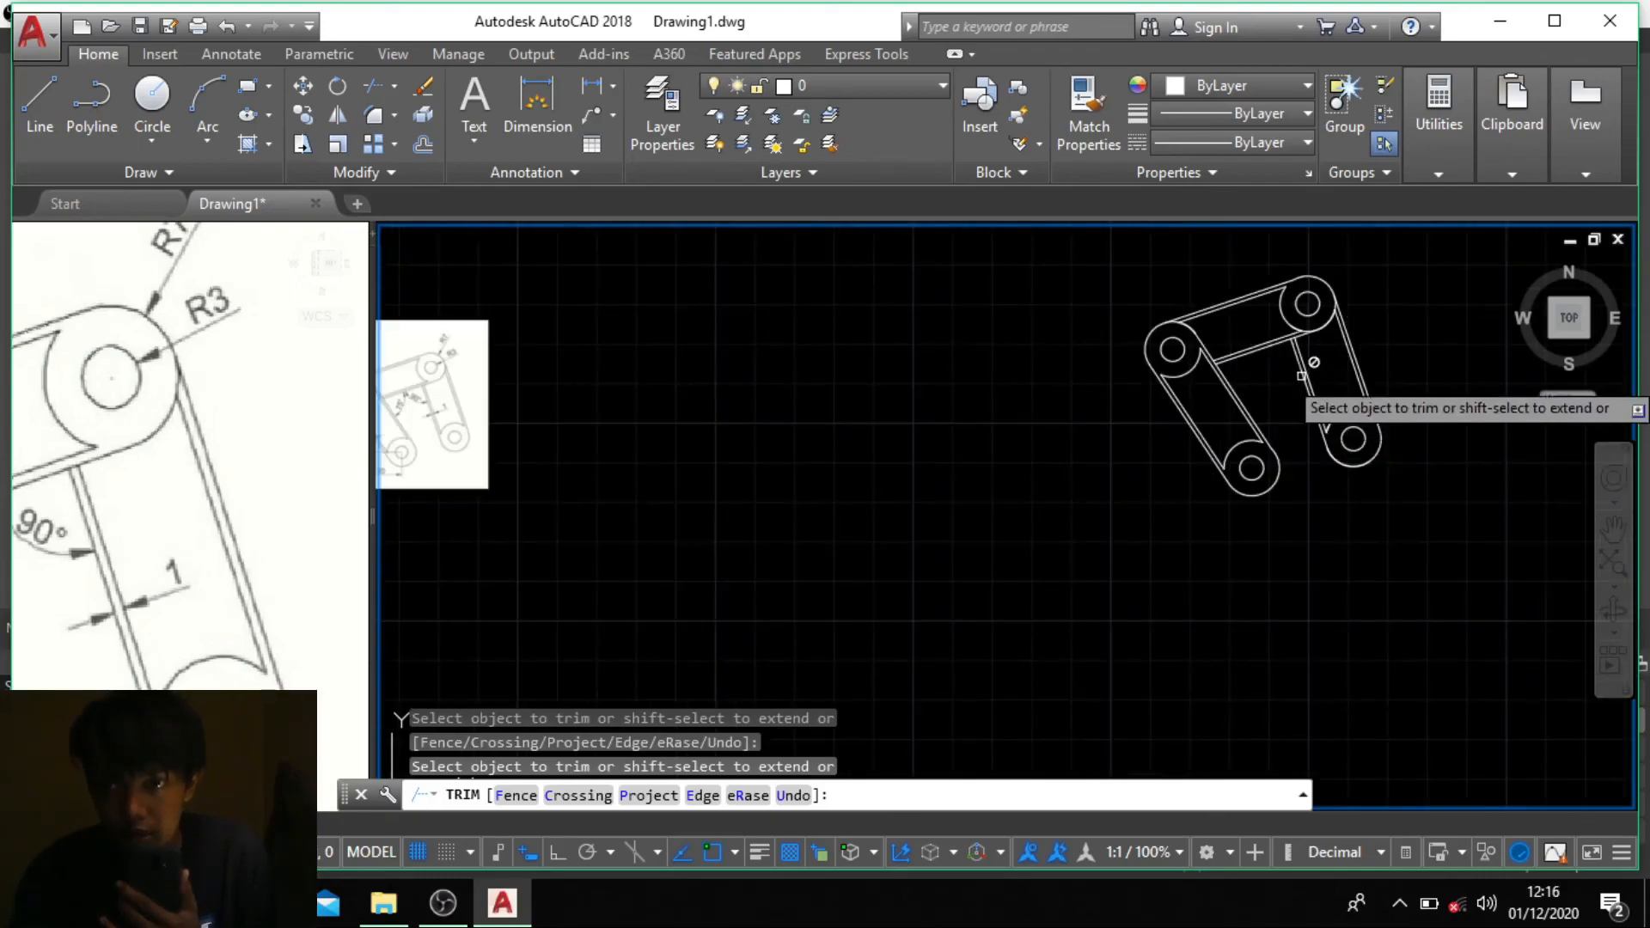
Step: Leave the Trim command and examine the three arms and their dimensions in the reference image
click(183, 494)
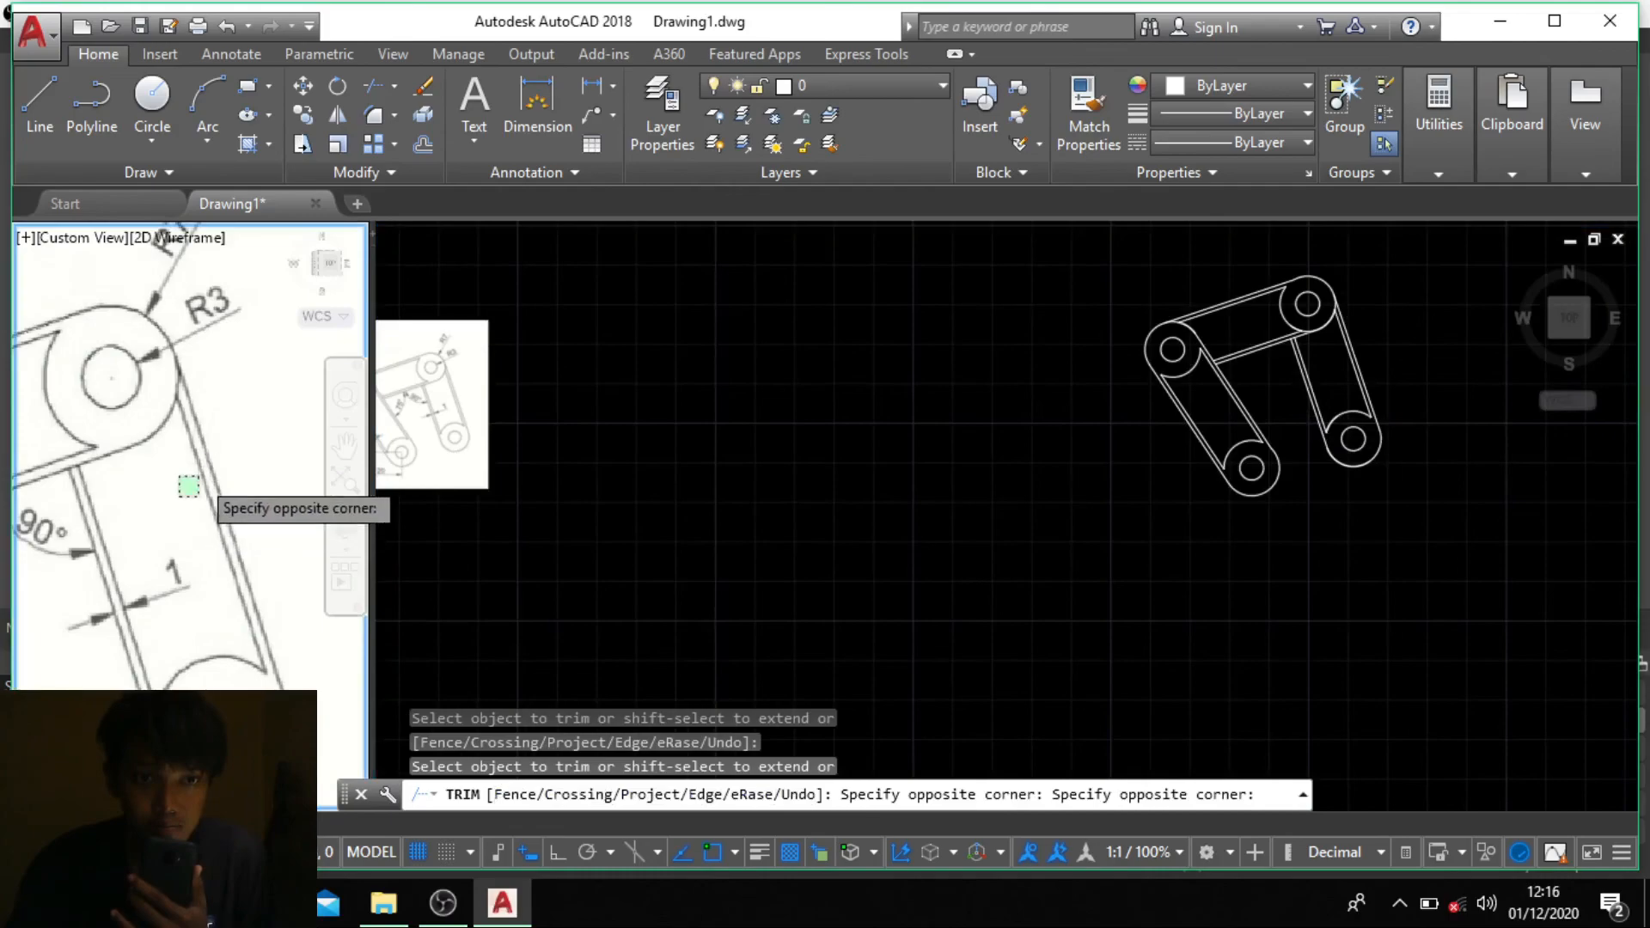
scroll(172, 483, down, 2)
middle_drag(161, 498, 214, 482)
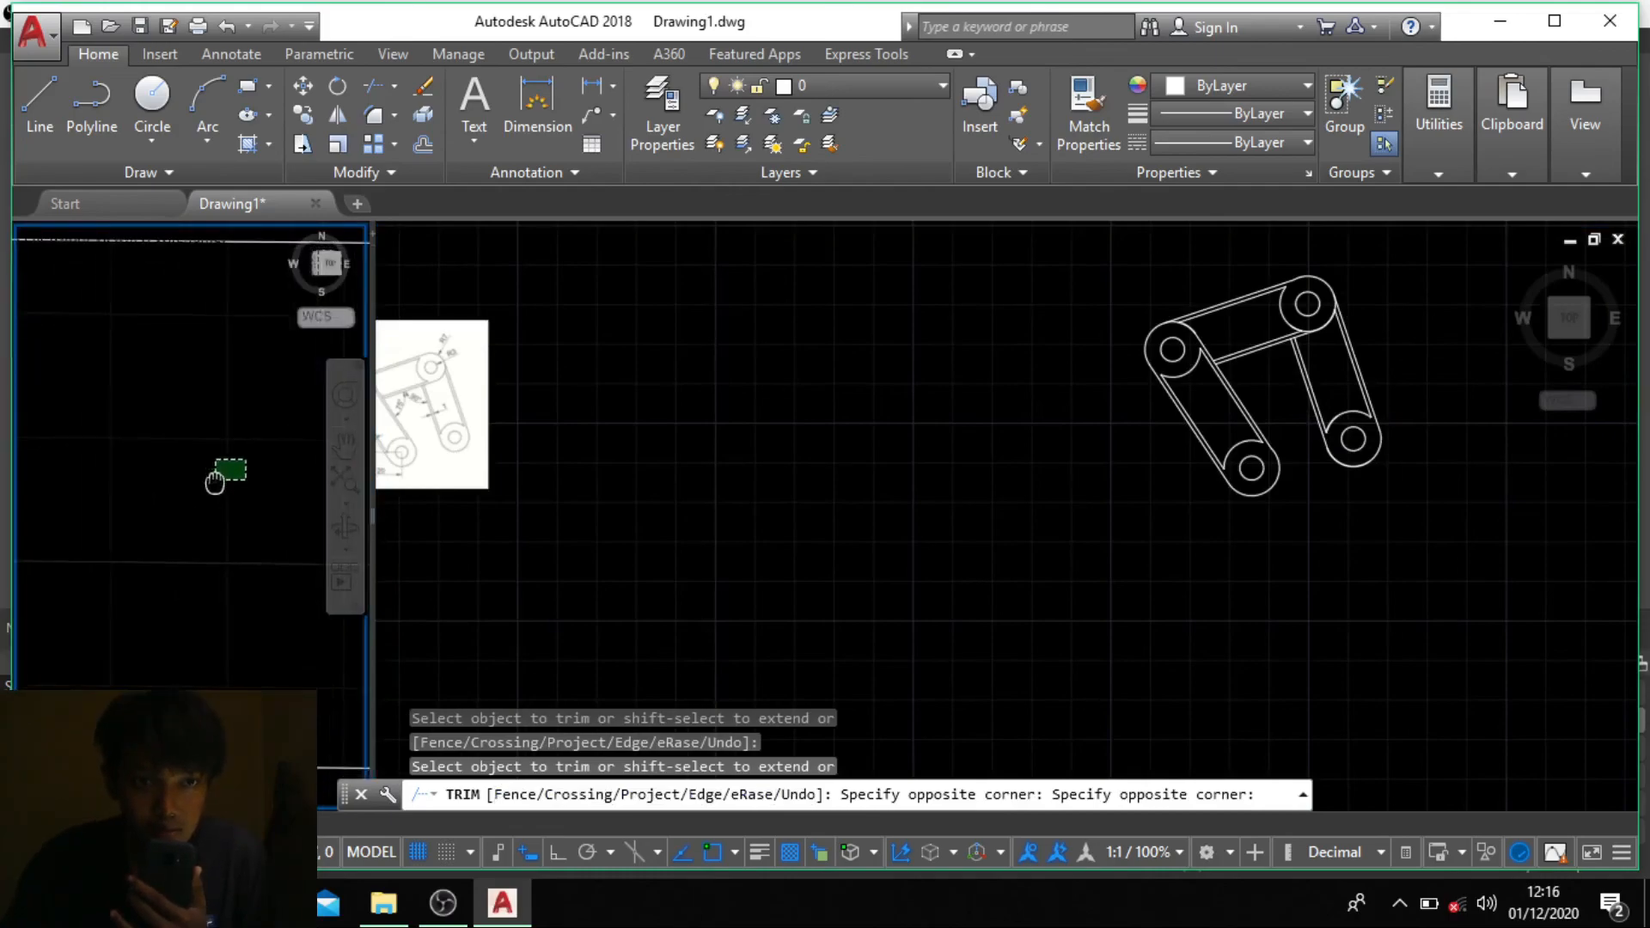
middle_click(250, 504)
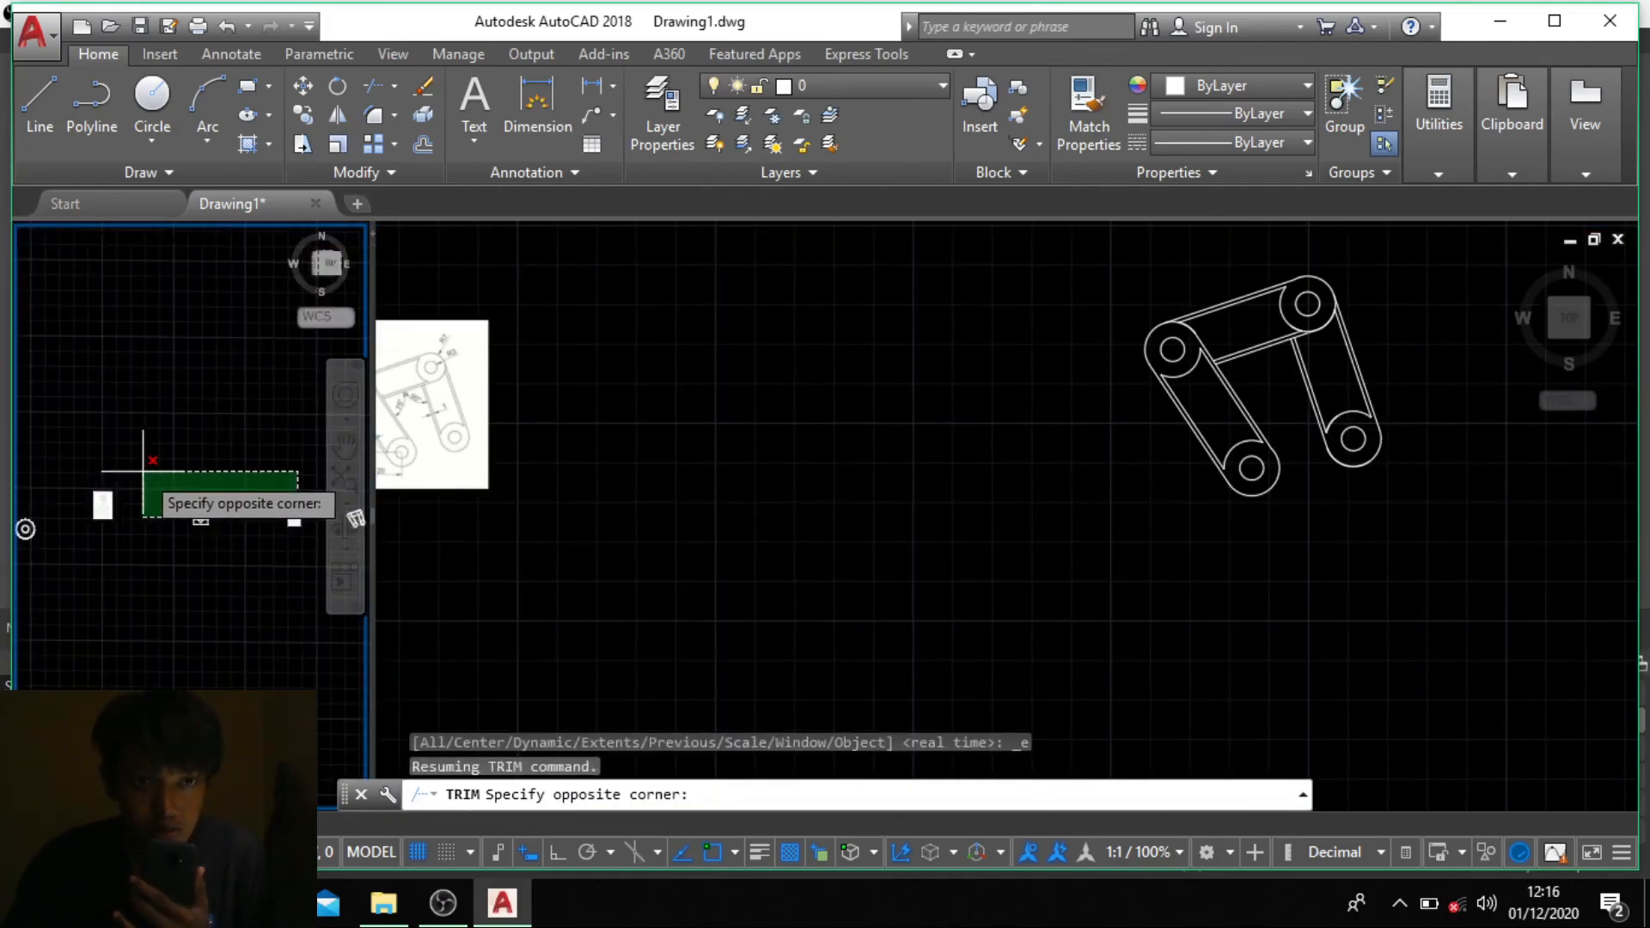
key(Escape)
scroll(218, 517, up, 4)
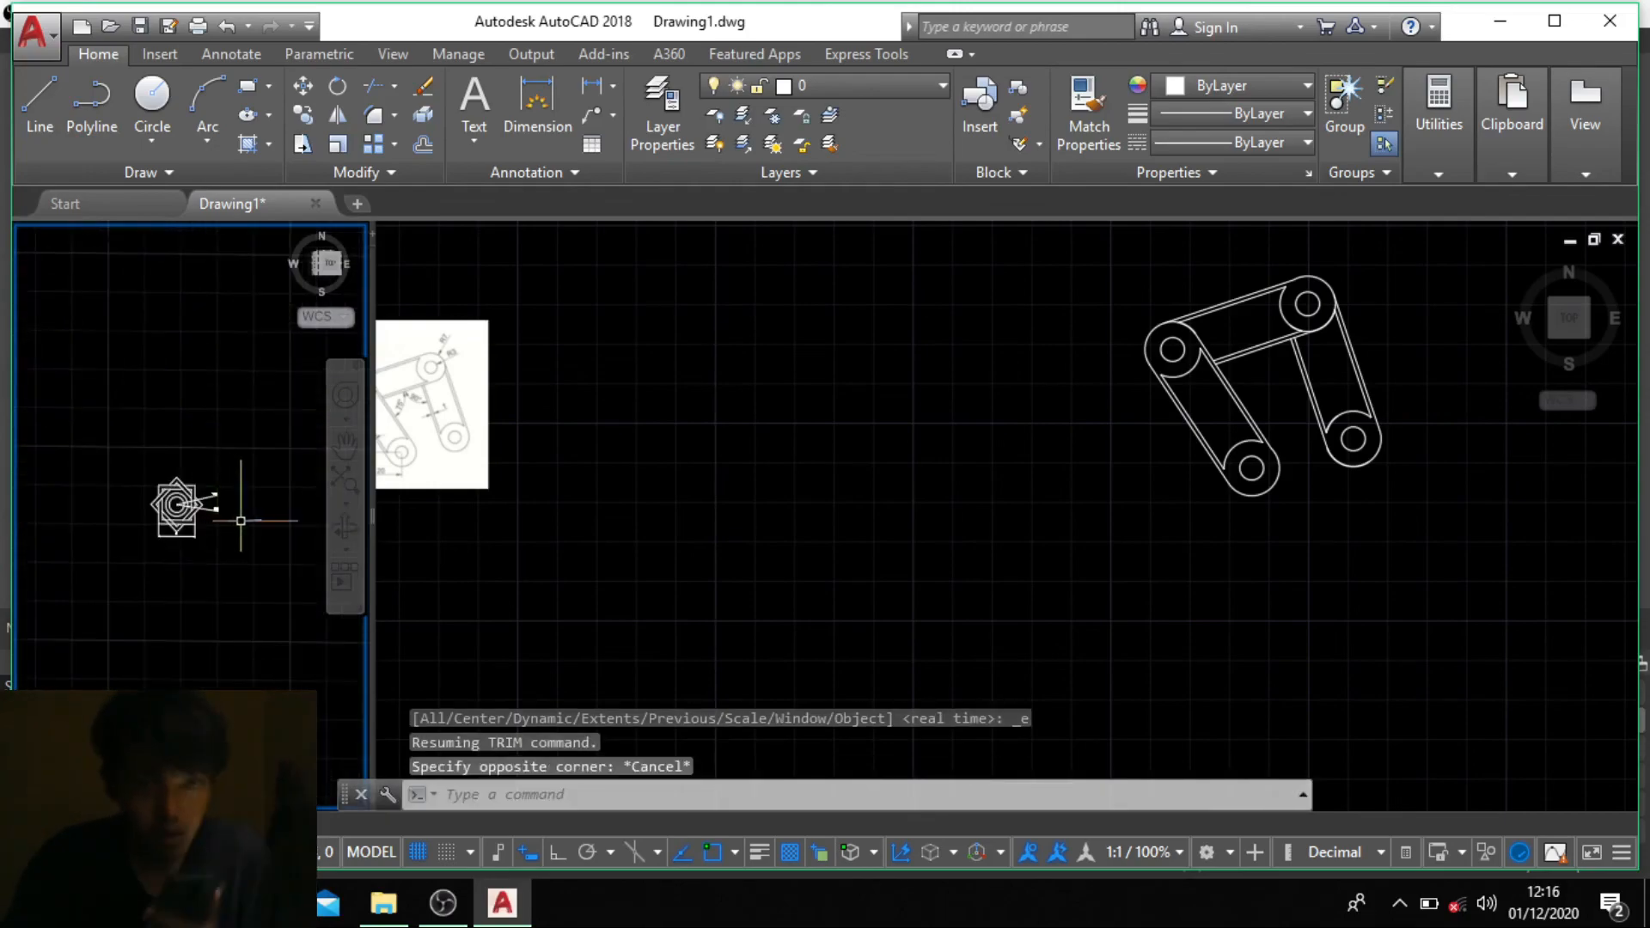
middle_drag(255, 520, 27, 526)
mouse_move(233, 553)
middle_down()
mouse_move(129, 553)
mouse_move(121, 412)
mouse_move(189, 398)
mouse_move(77, 429)
mouse_move(164, 429)
mouse_move(49, 432)
middle_up()
scroll(241, 550, down, 6)
scroll(113, 422, up, 6)
scroll(170, 409, up, 2)
scroll(168, 427, down, 2)
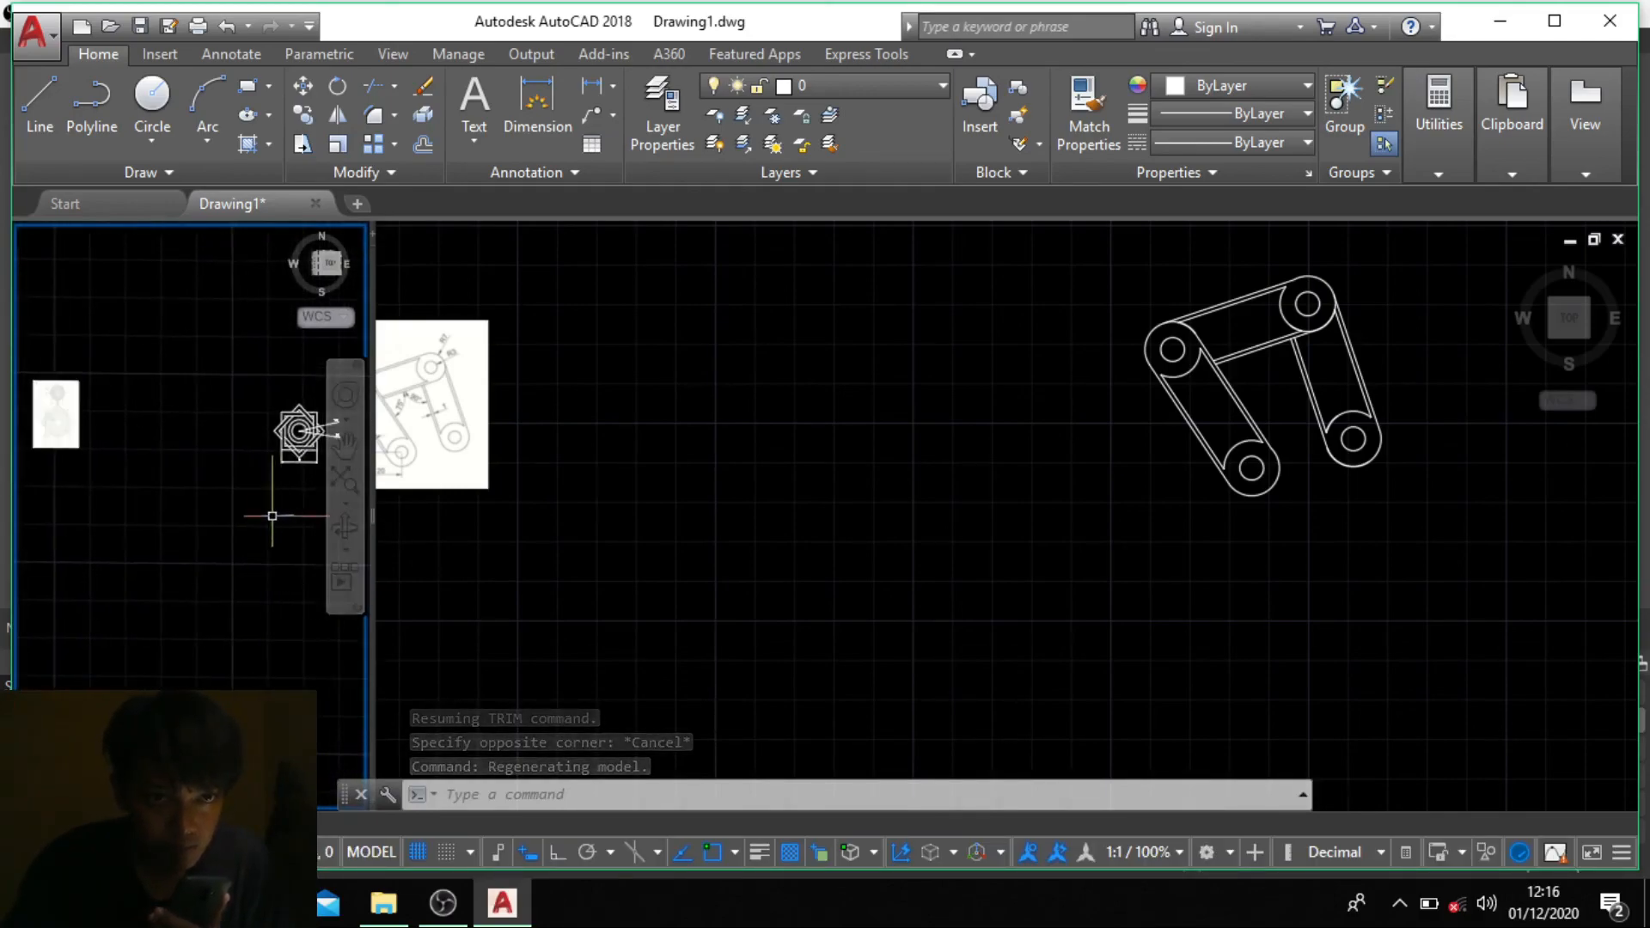
mouse_move(272, 515)
middle_down()
mouse_move(90, 517)
mouse_move(151, 521)
mouse_move(117, 520)
middle_up()
scroll(178, 448, up, 5)
scroll(196, 449, up, 7)
middle_drag(203, 448, 54, 507)
scroll(108, 492, down, 4)
scroll(199, 486, up, 2)
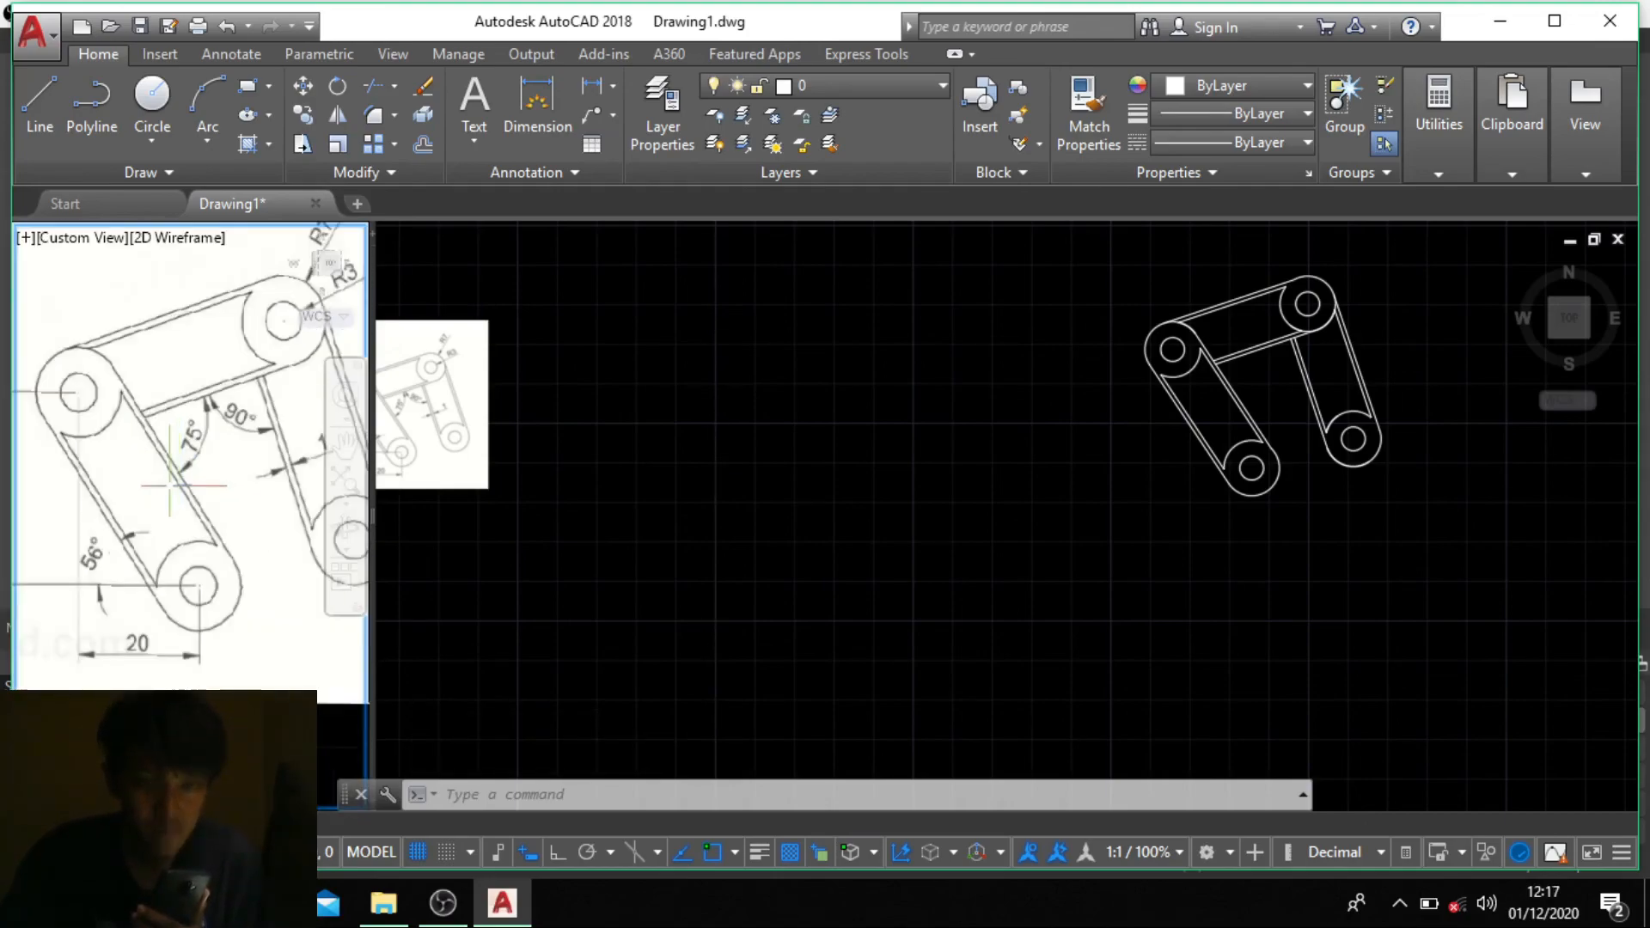
Step: Show the complete reference image in its viewport and return to the drawing viewport
middle_click(1296, 455)
middle_click(1296, 455)
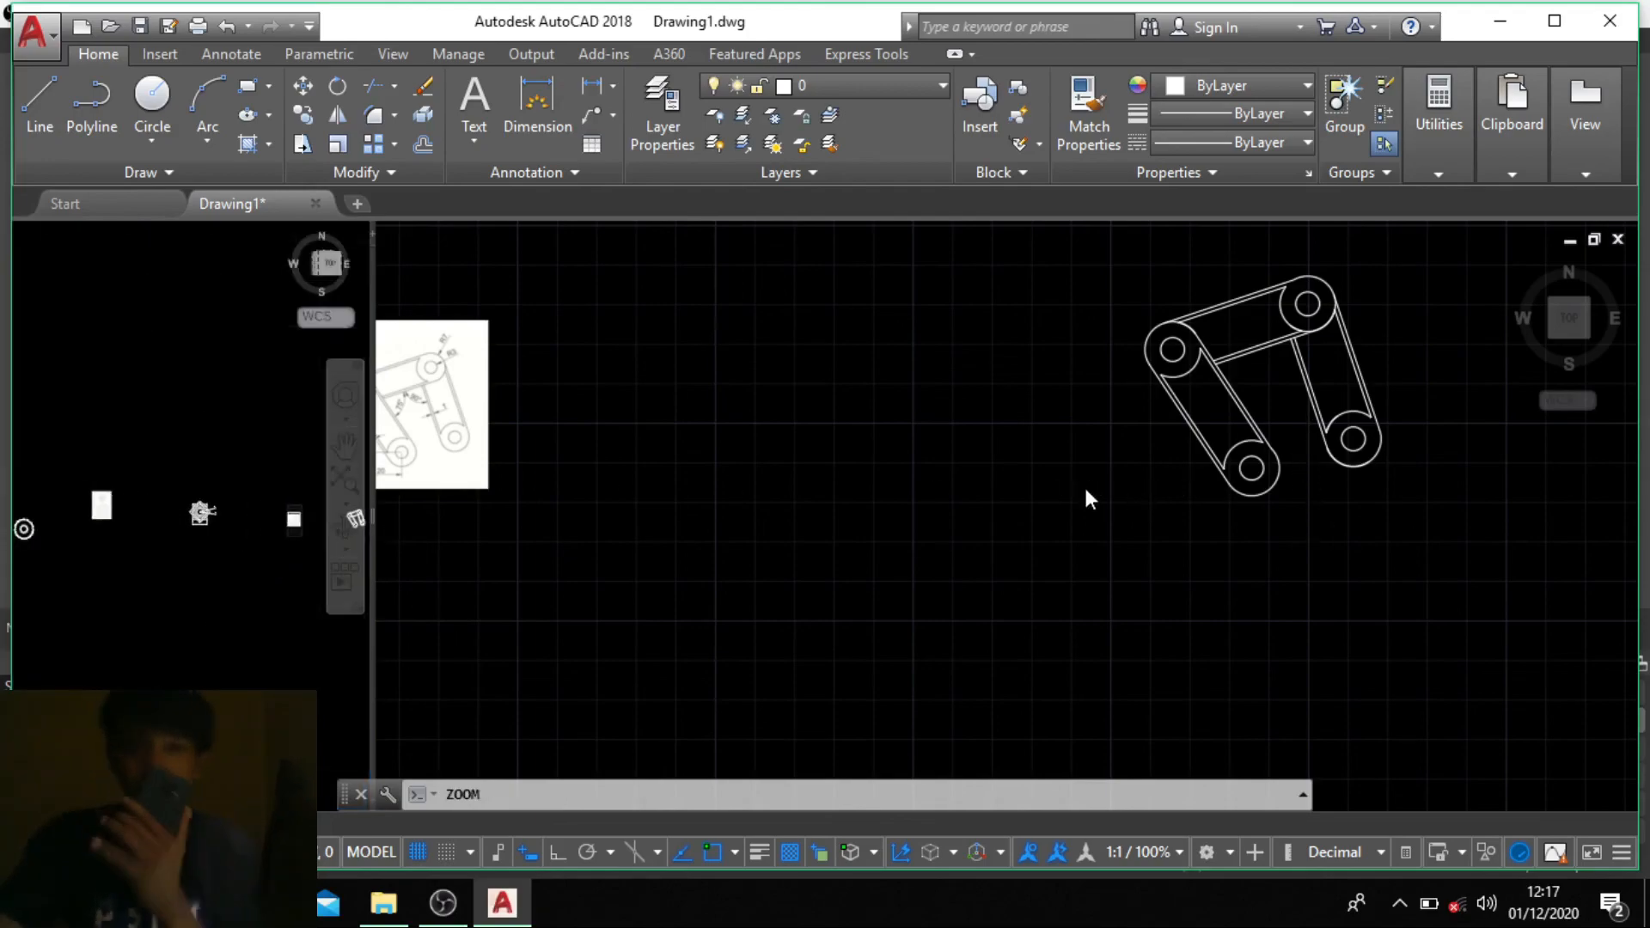
click(226, 543)
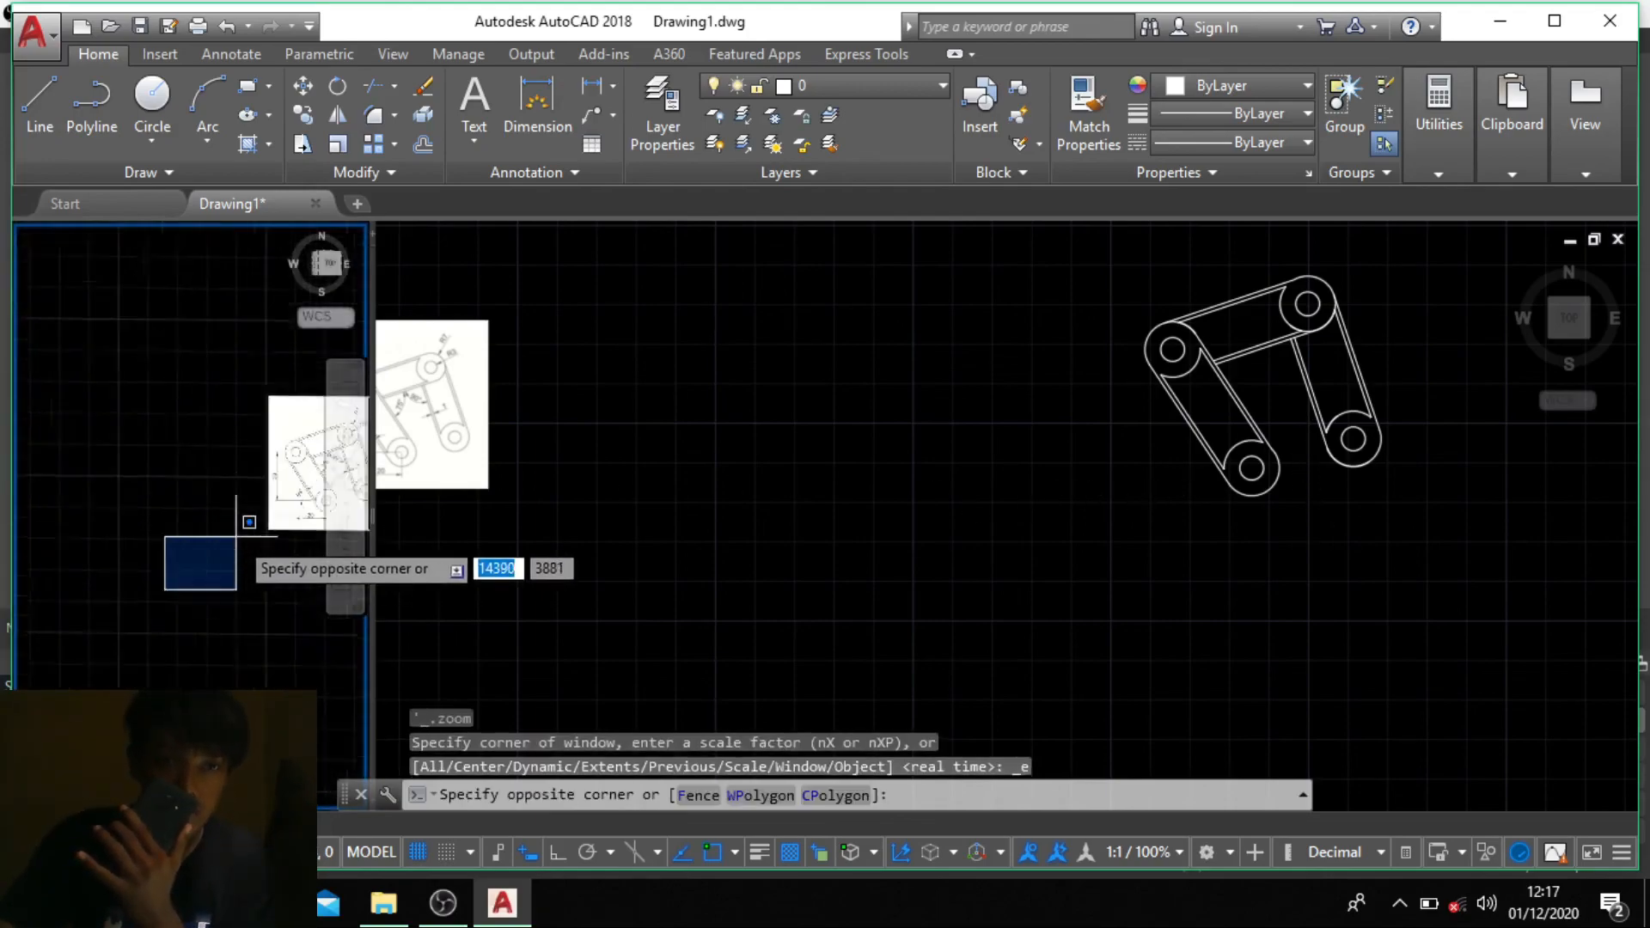
click(235, 535)
mouse_move(241, 481)
middle_down()
mouse_move(90, 553)
mouse_move(141, 549)
mouse_move(77, 601)
middle_up()
click(877, 431)
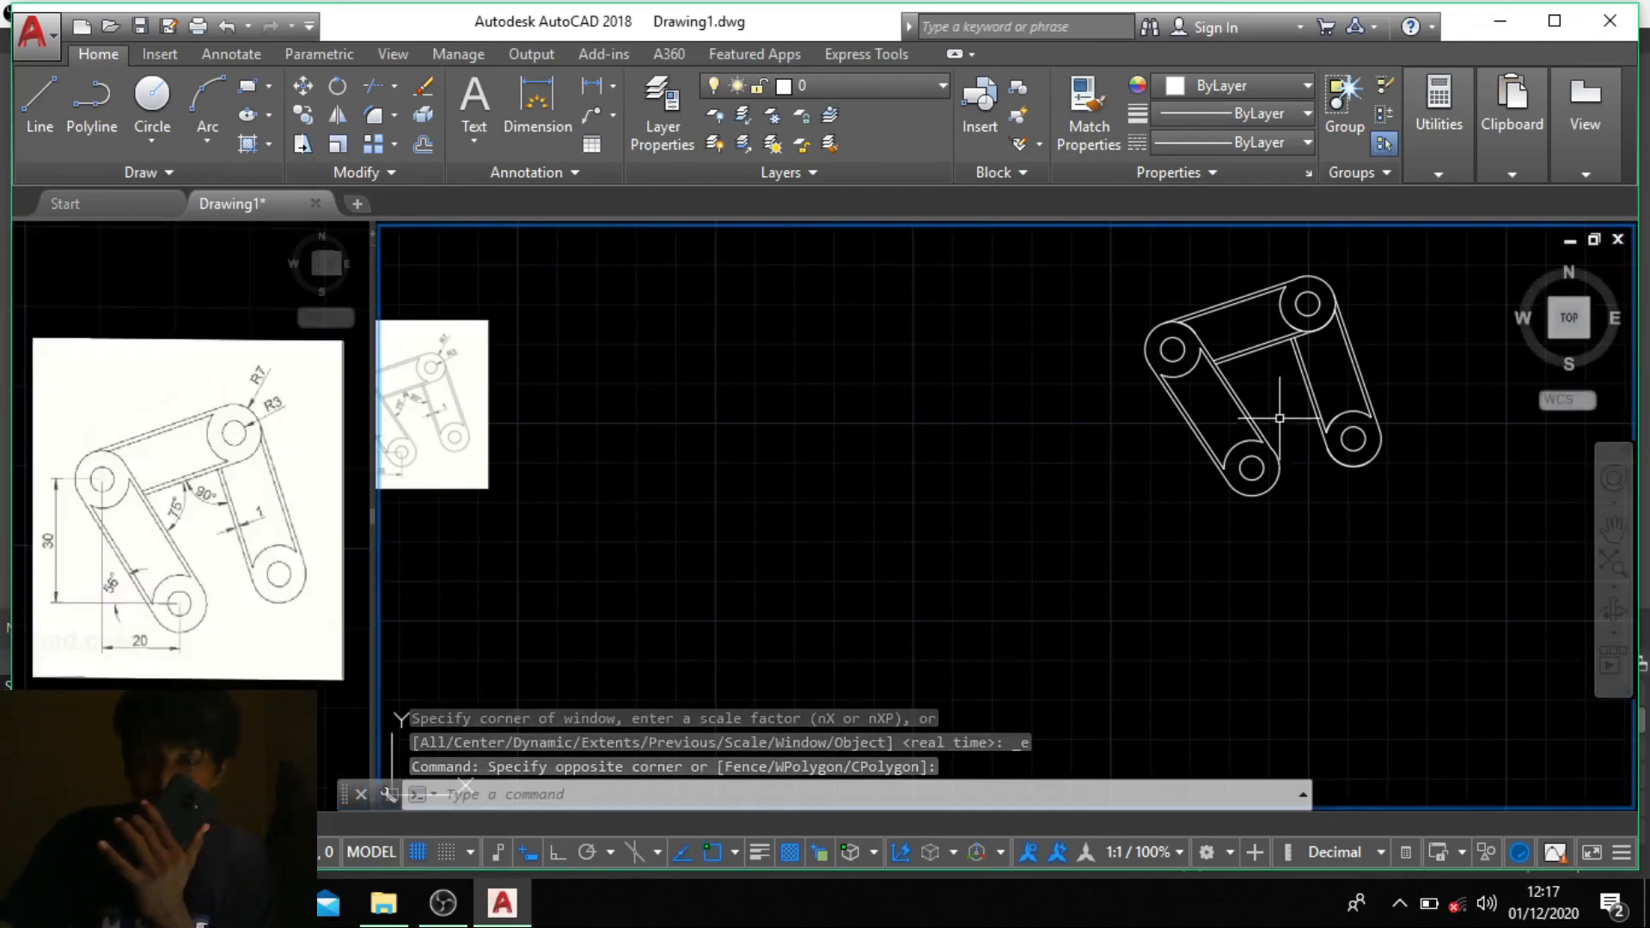
Step: Try to place an angular dimension at the corner between the upper arm and the left arm
middle_drag(1247, 370, 823, 482)
scroll(823, 482, up, 6)
scroll(819, 479, down, 2)
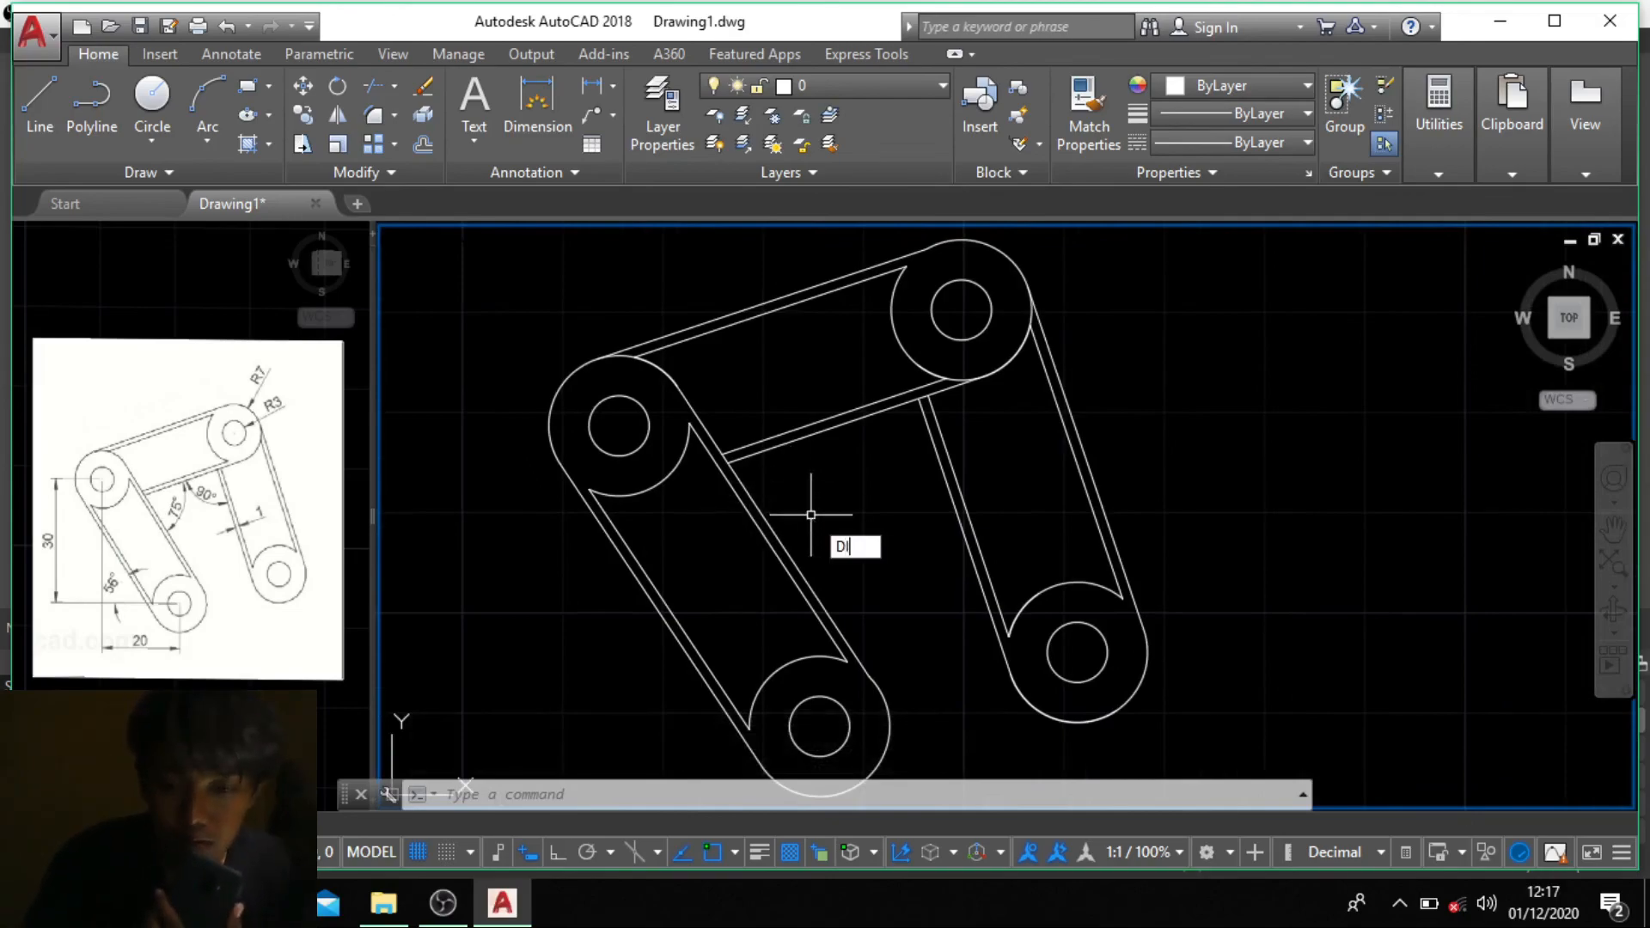
text(N)
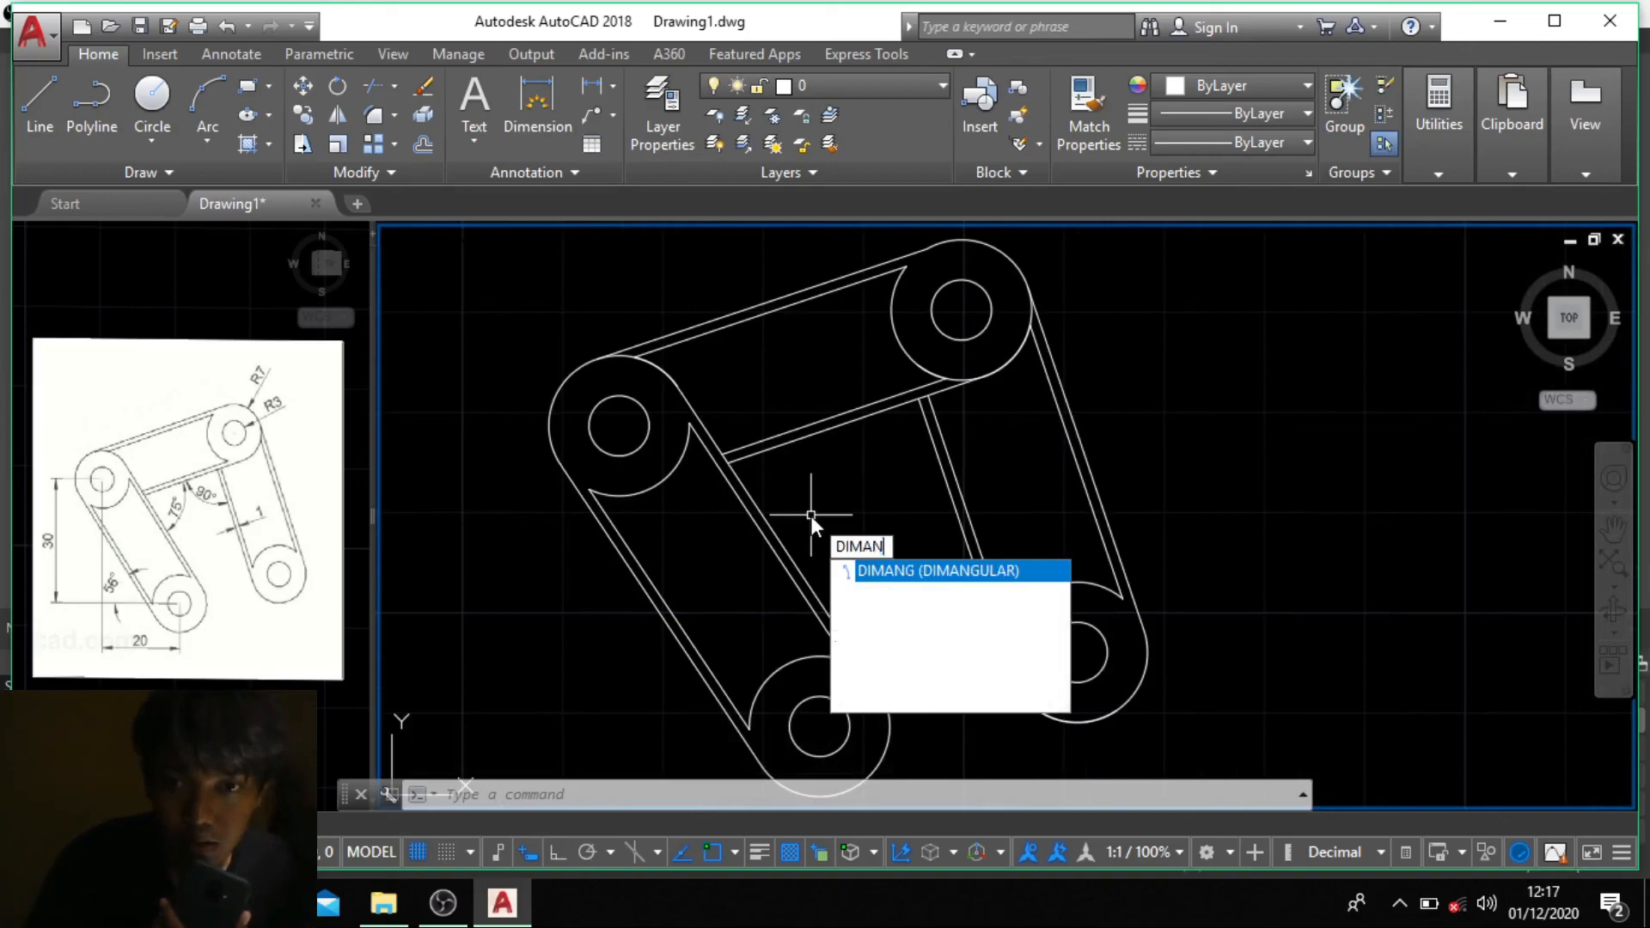
click(959, 571)
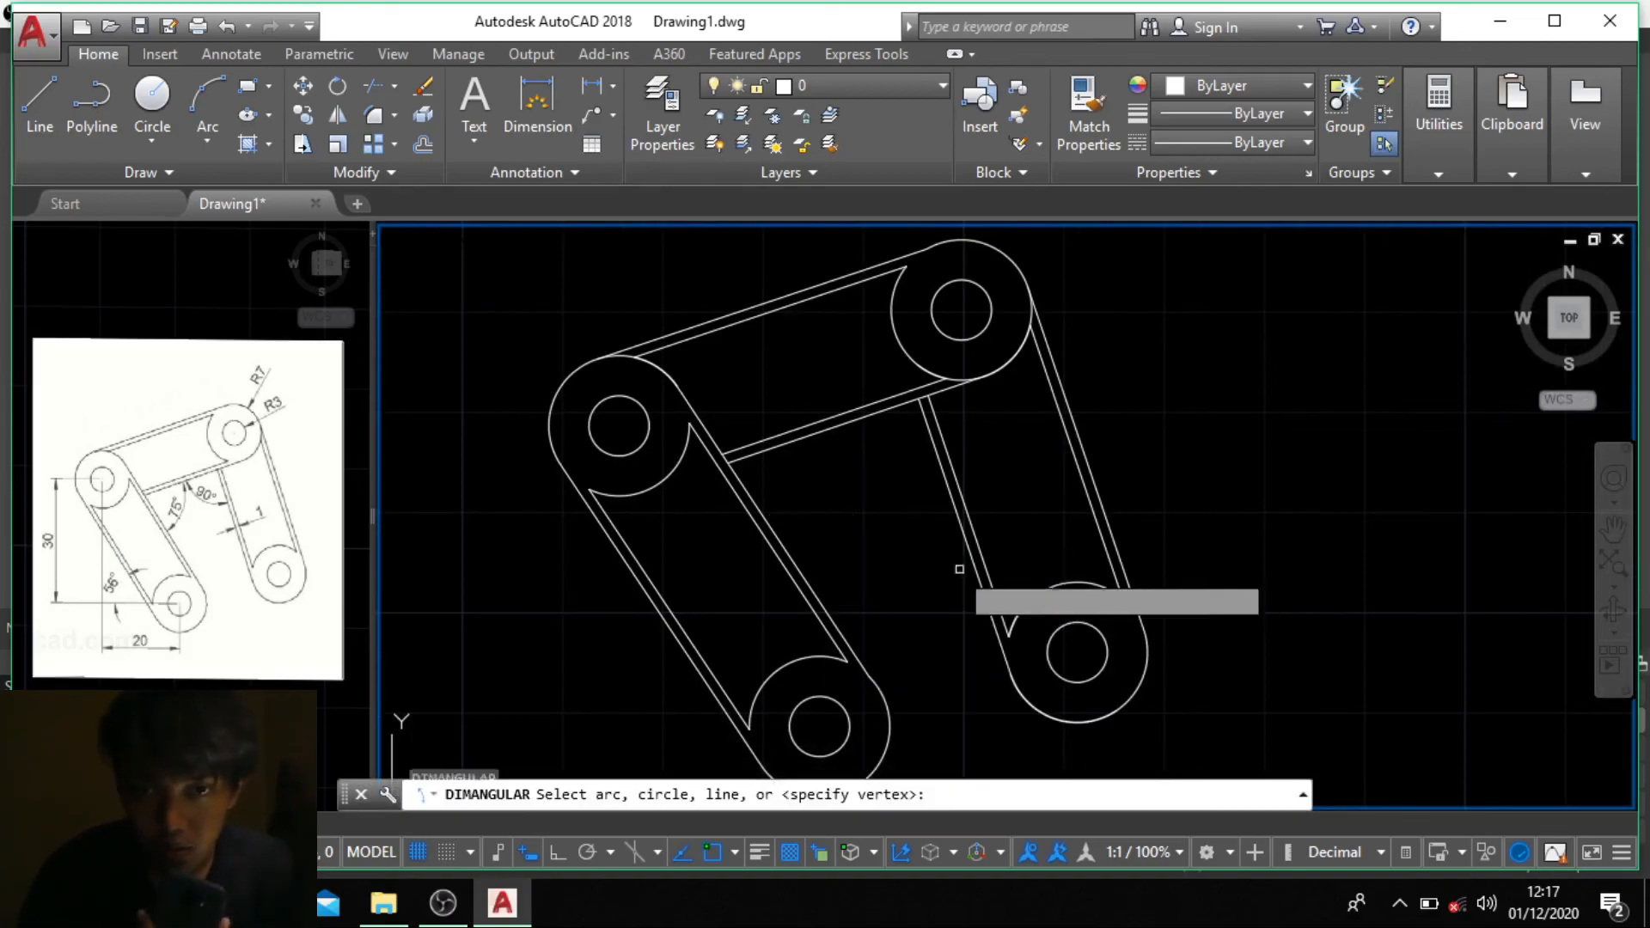
click(753, 455)
click(753, 460)
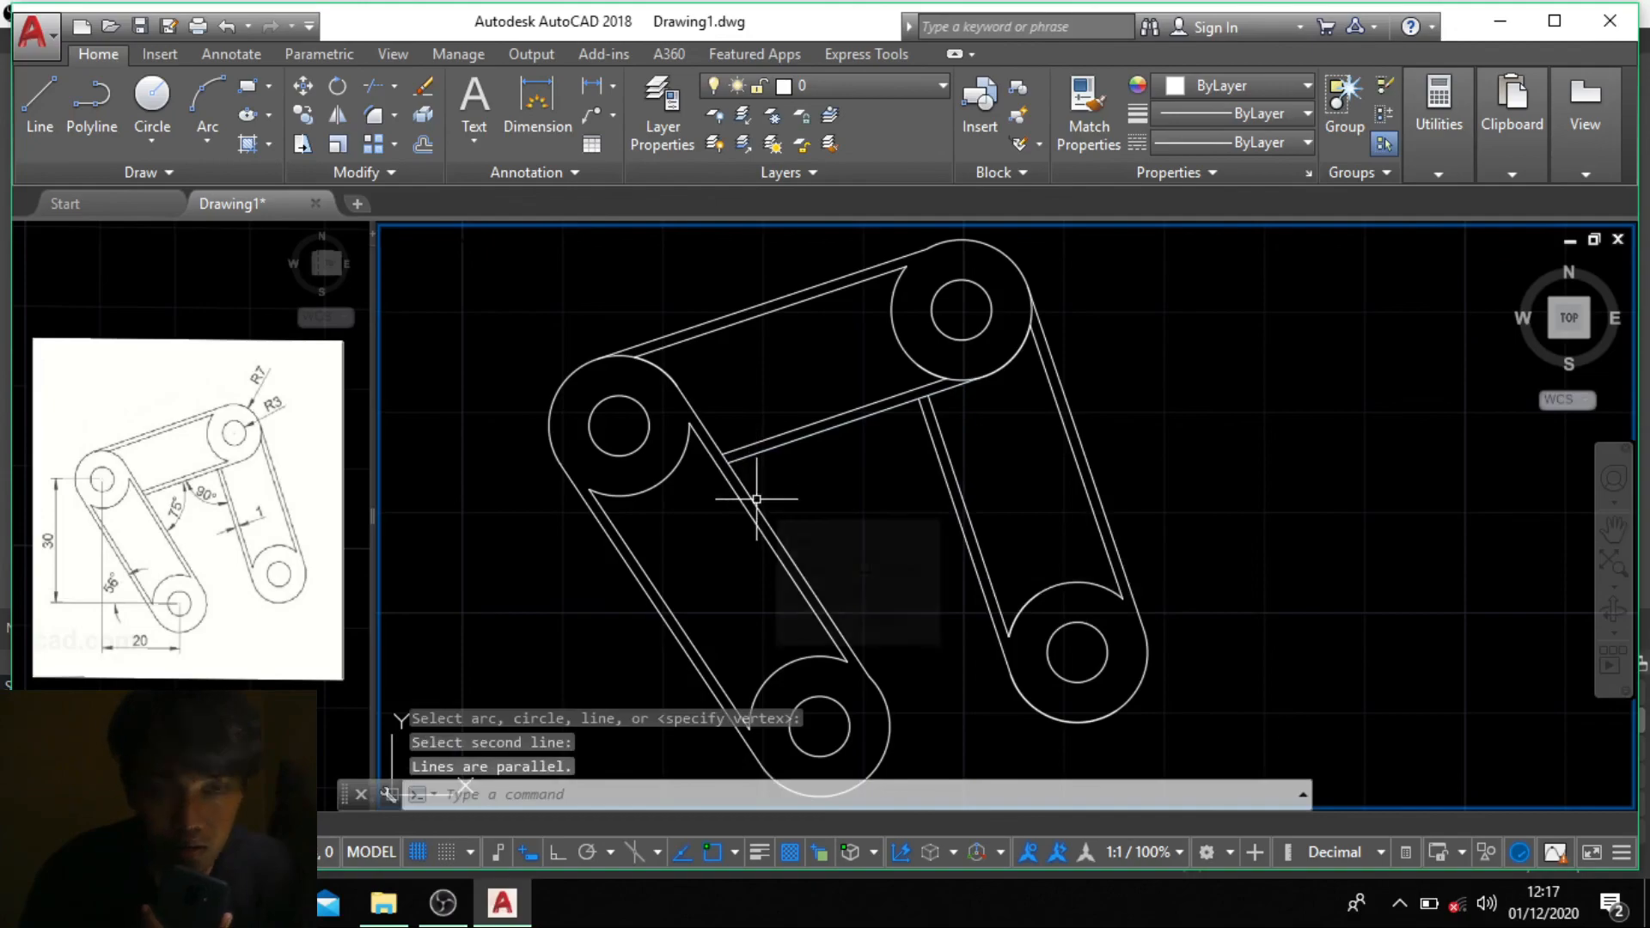
key(Escape)
Step: Compare the finished three-arm linkage with the reference image, checking the joints and the trimmed corners
scroll(873, 504, down, 3)
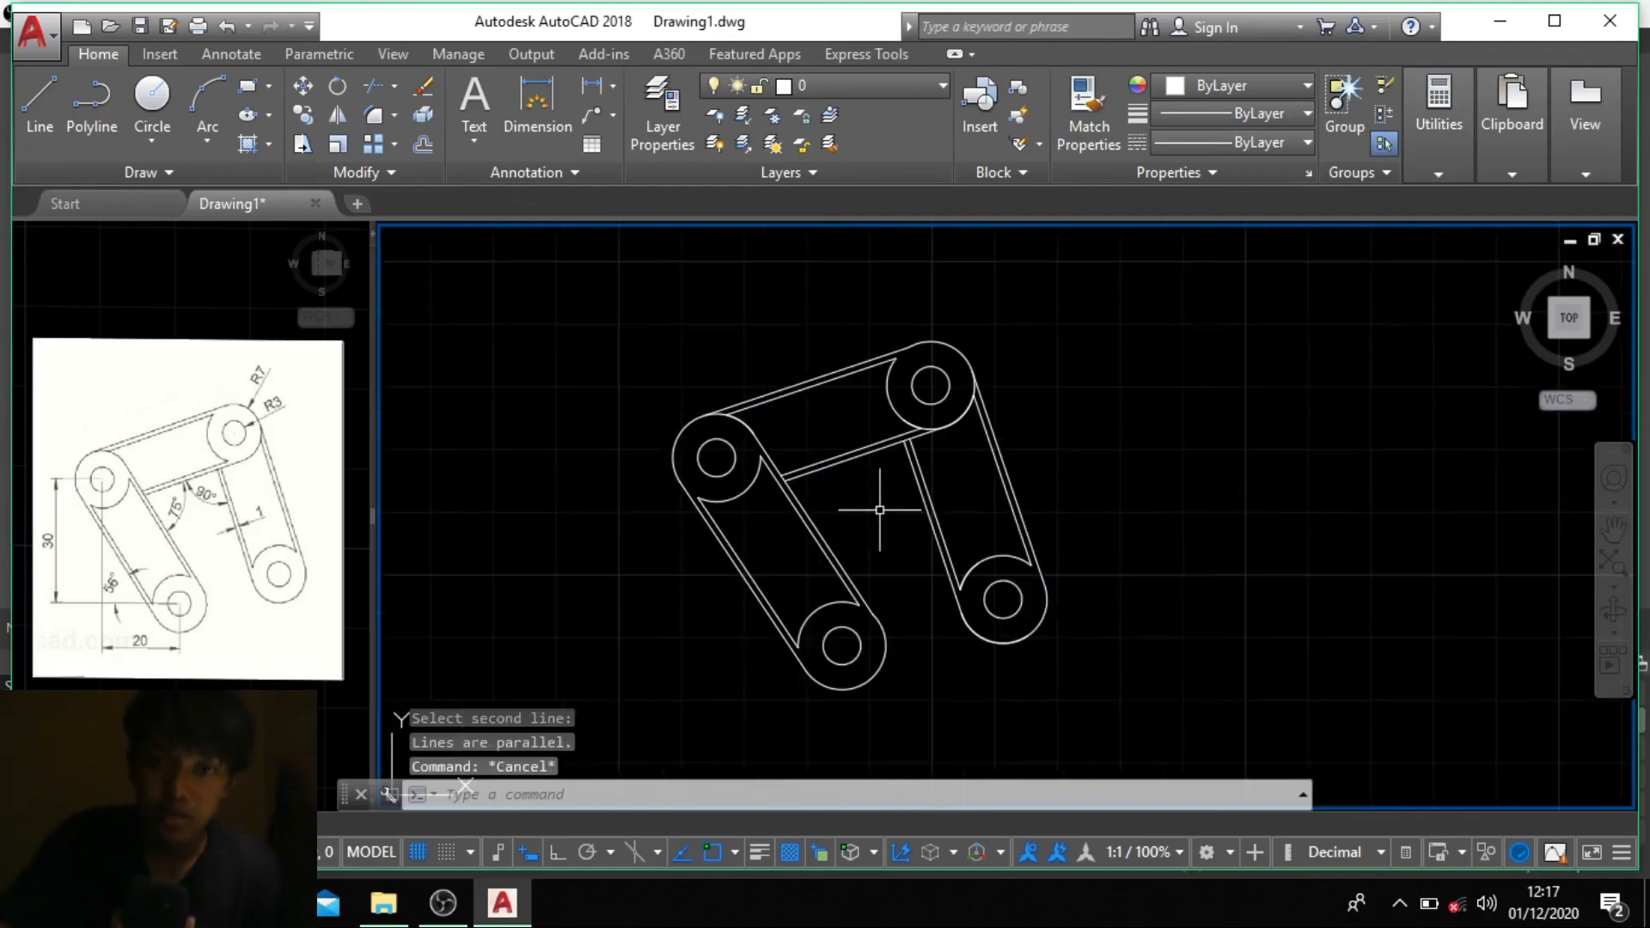
scroll(874, 520, up, 3)
scroll(879, 550, down, 2)
scroll(879, 550, up, 3)
scroll(859, 546, down, 3)
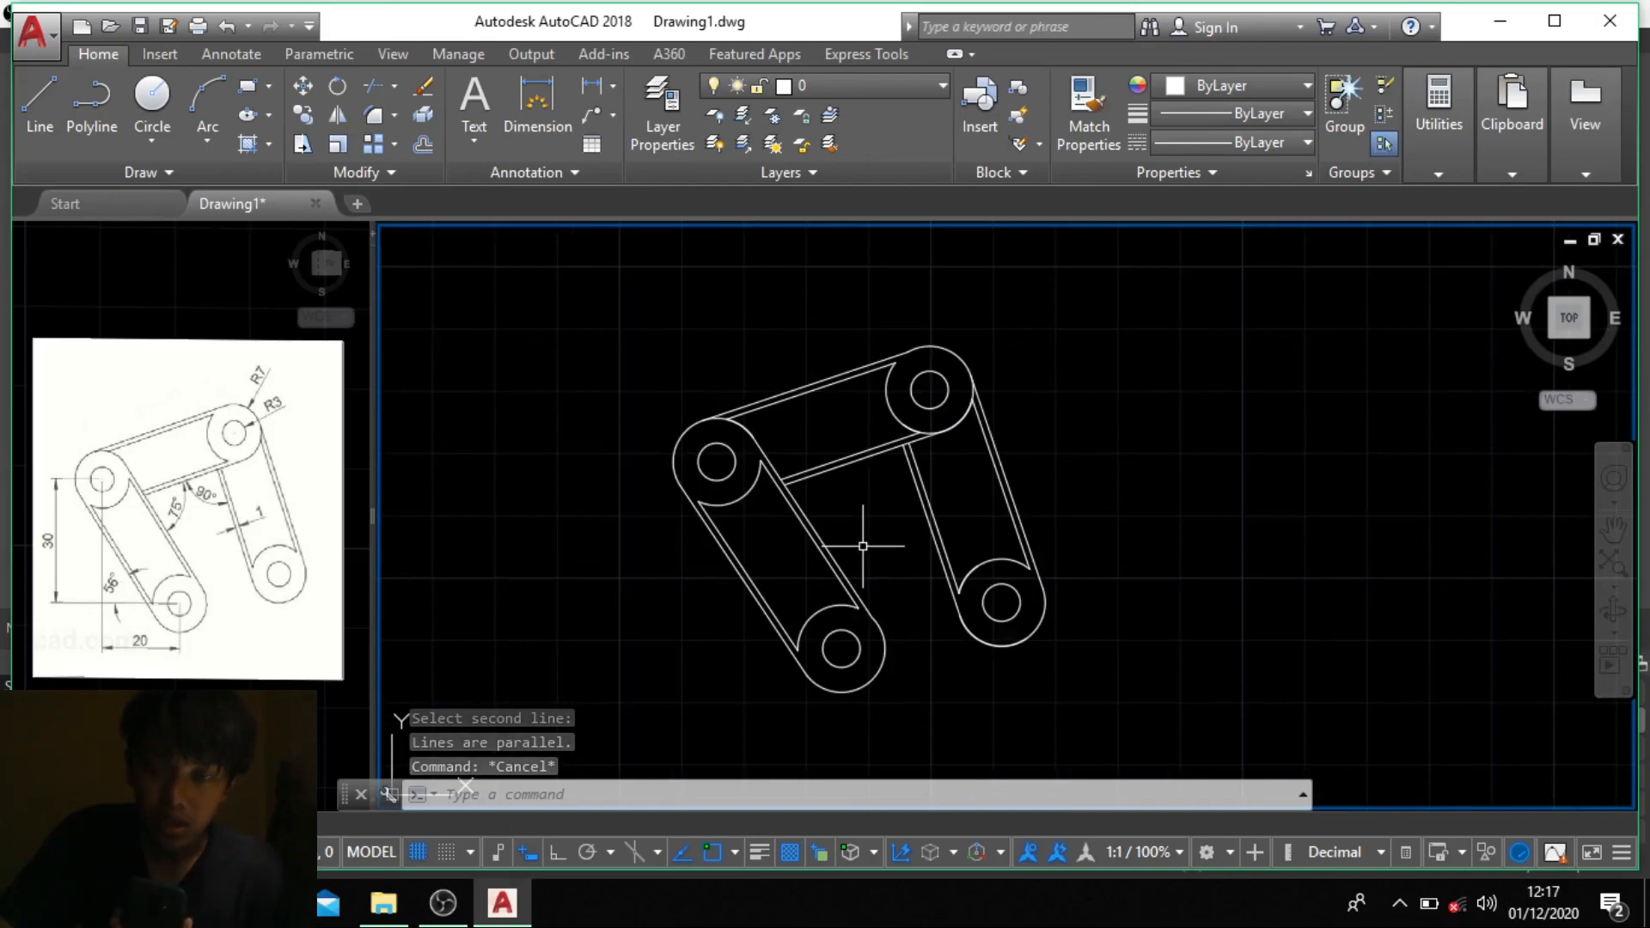
scroll(811, 535, down, 2)
scroll(790, 499, up, 2)
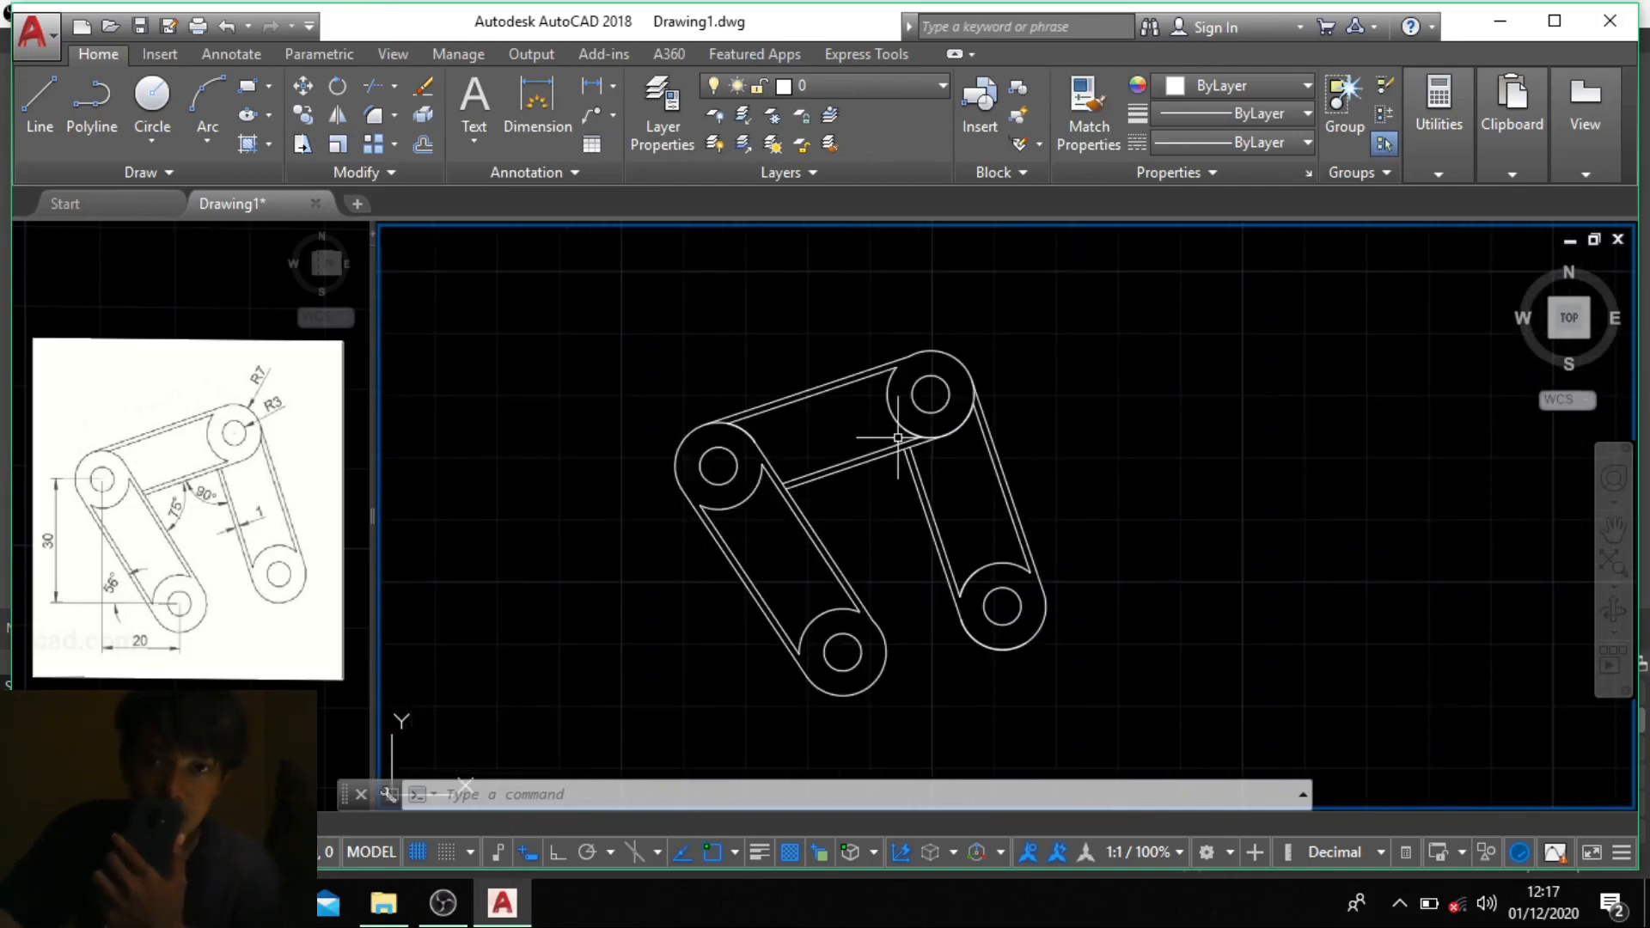
scroll(899, 438, up, 1)
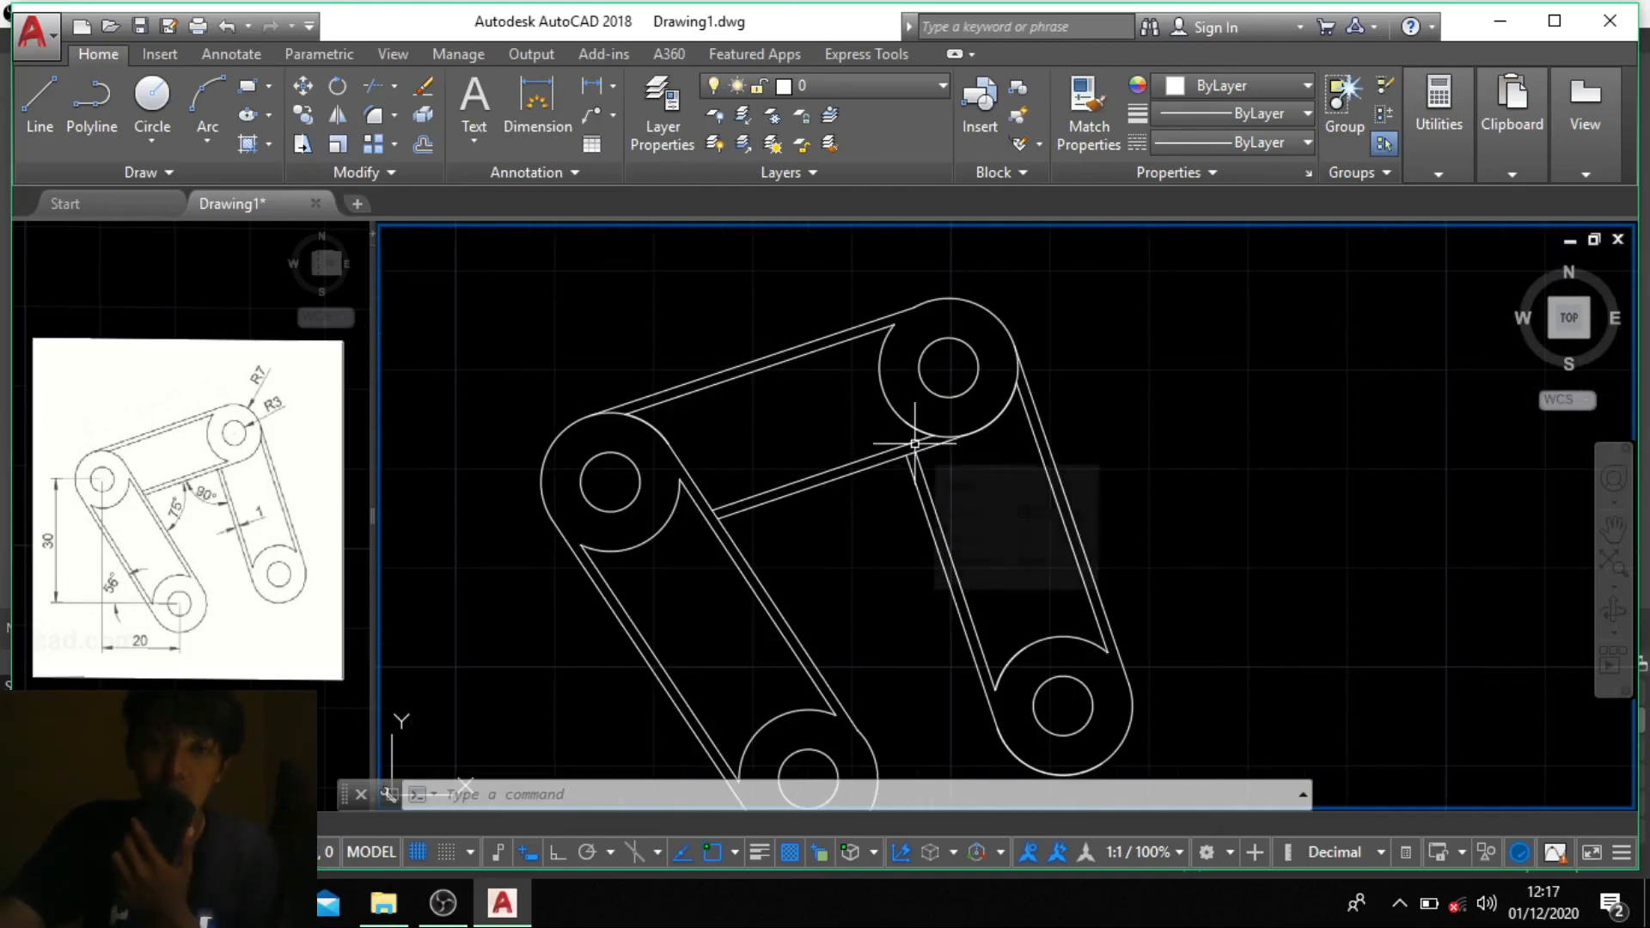
scroll(913, 468, down, 2)
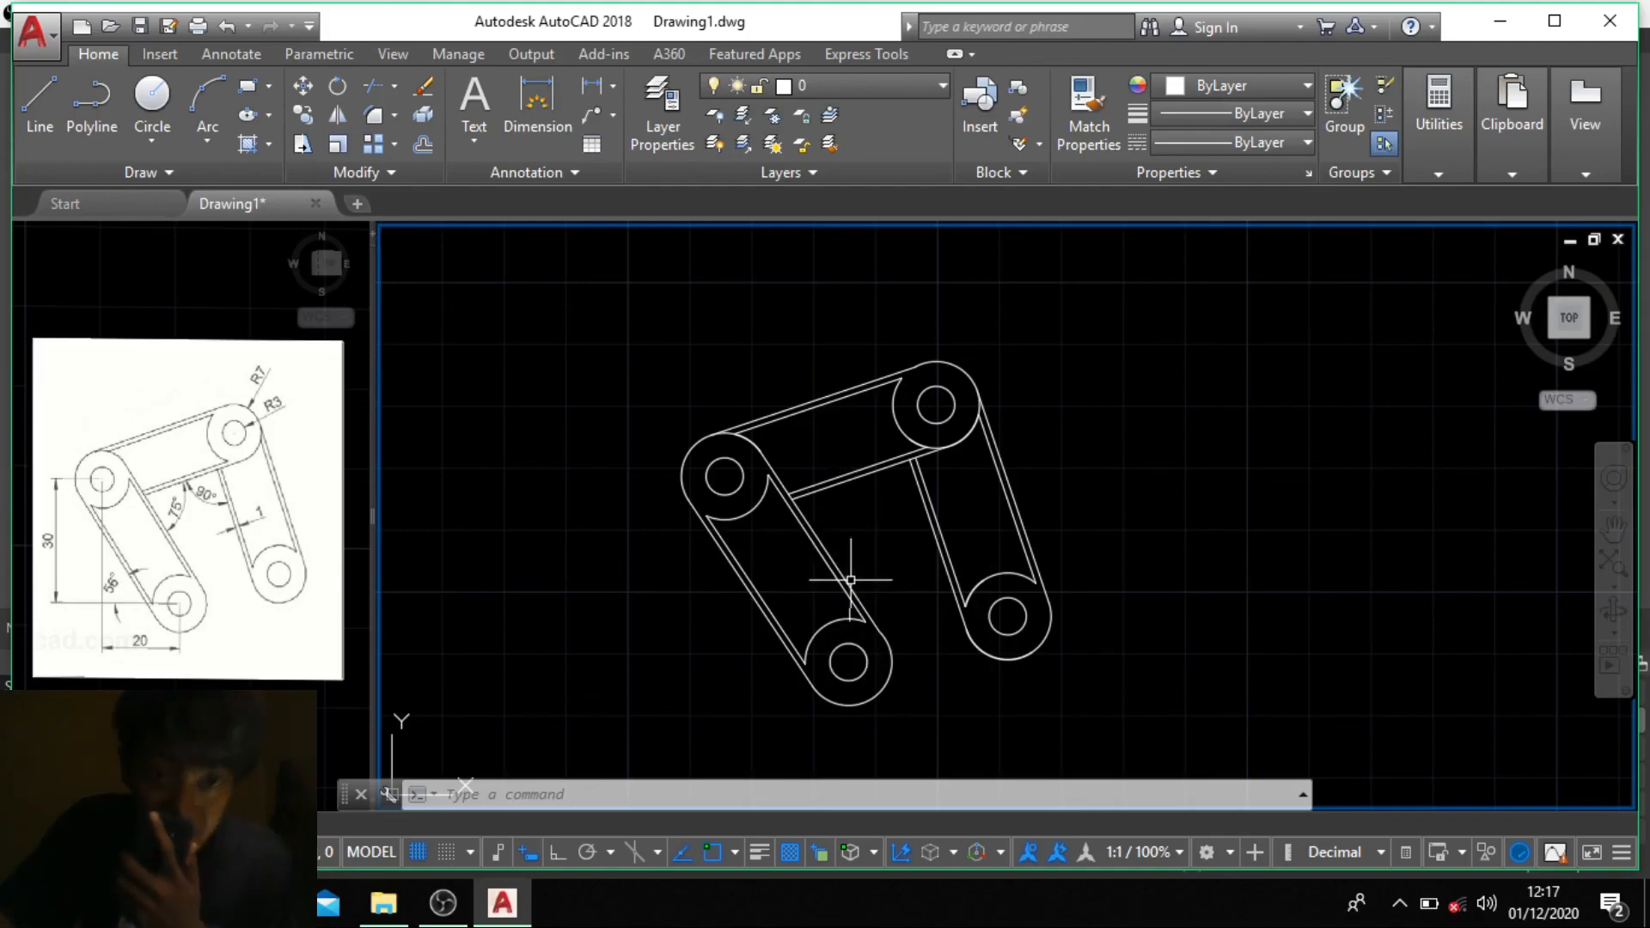
scroll(884, 533, up, 2)
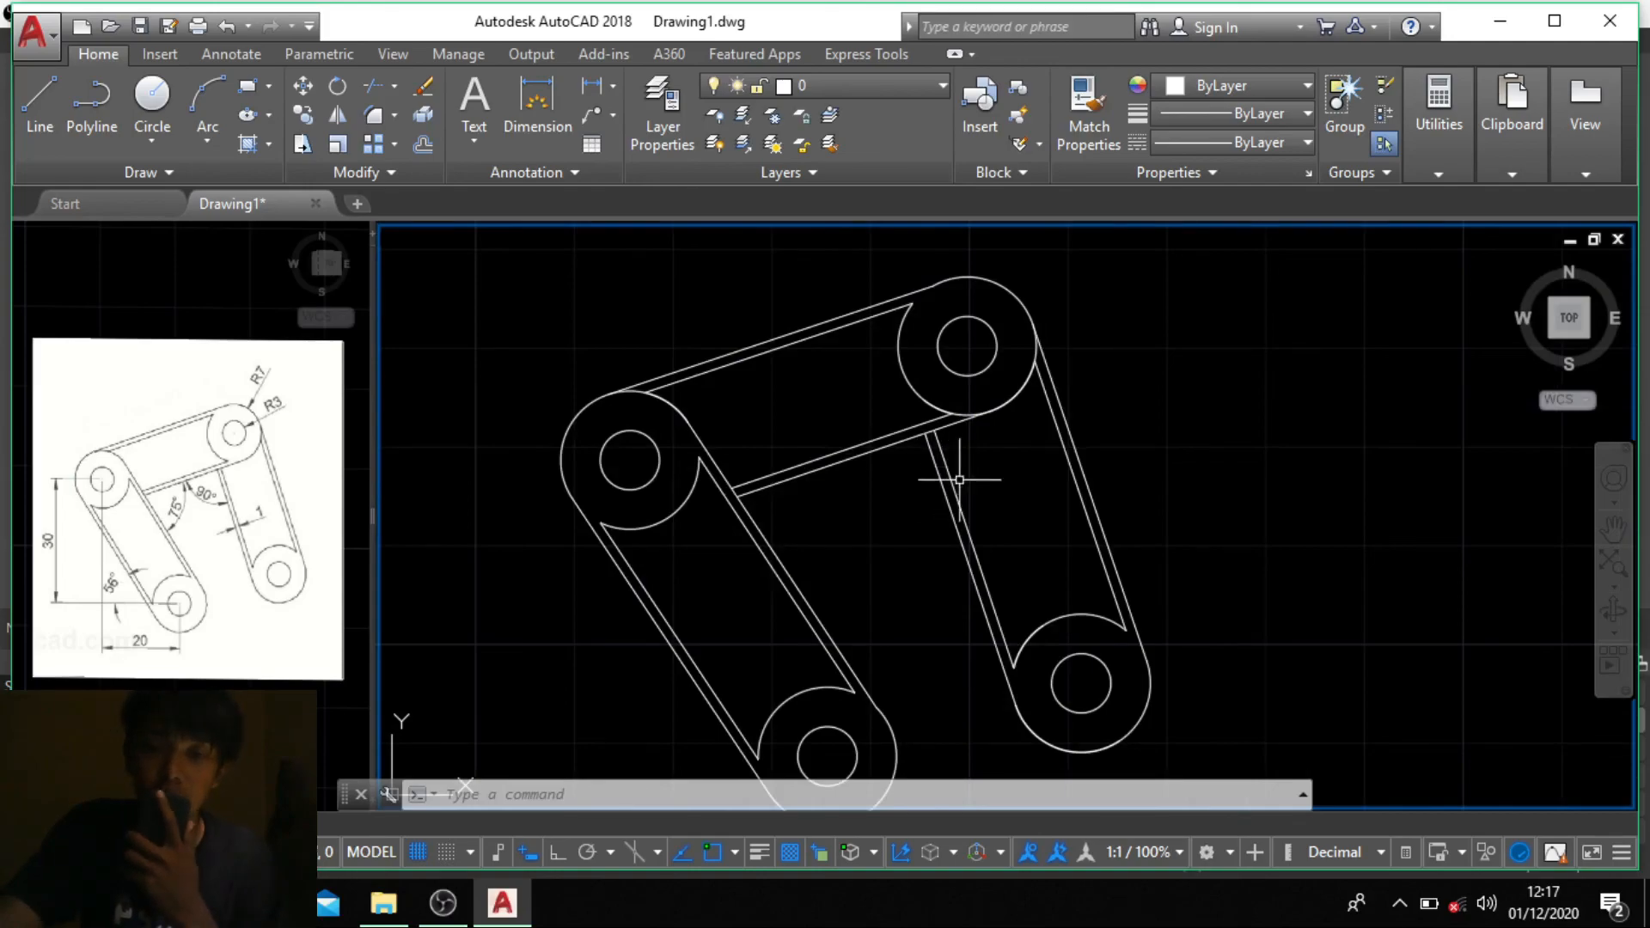
scroll(959, 479, down, 2)
scroll(952, 511, up, 2)
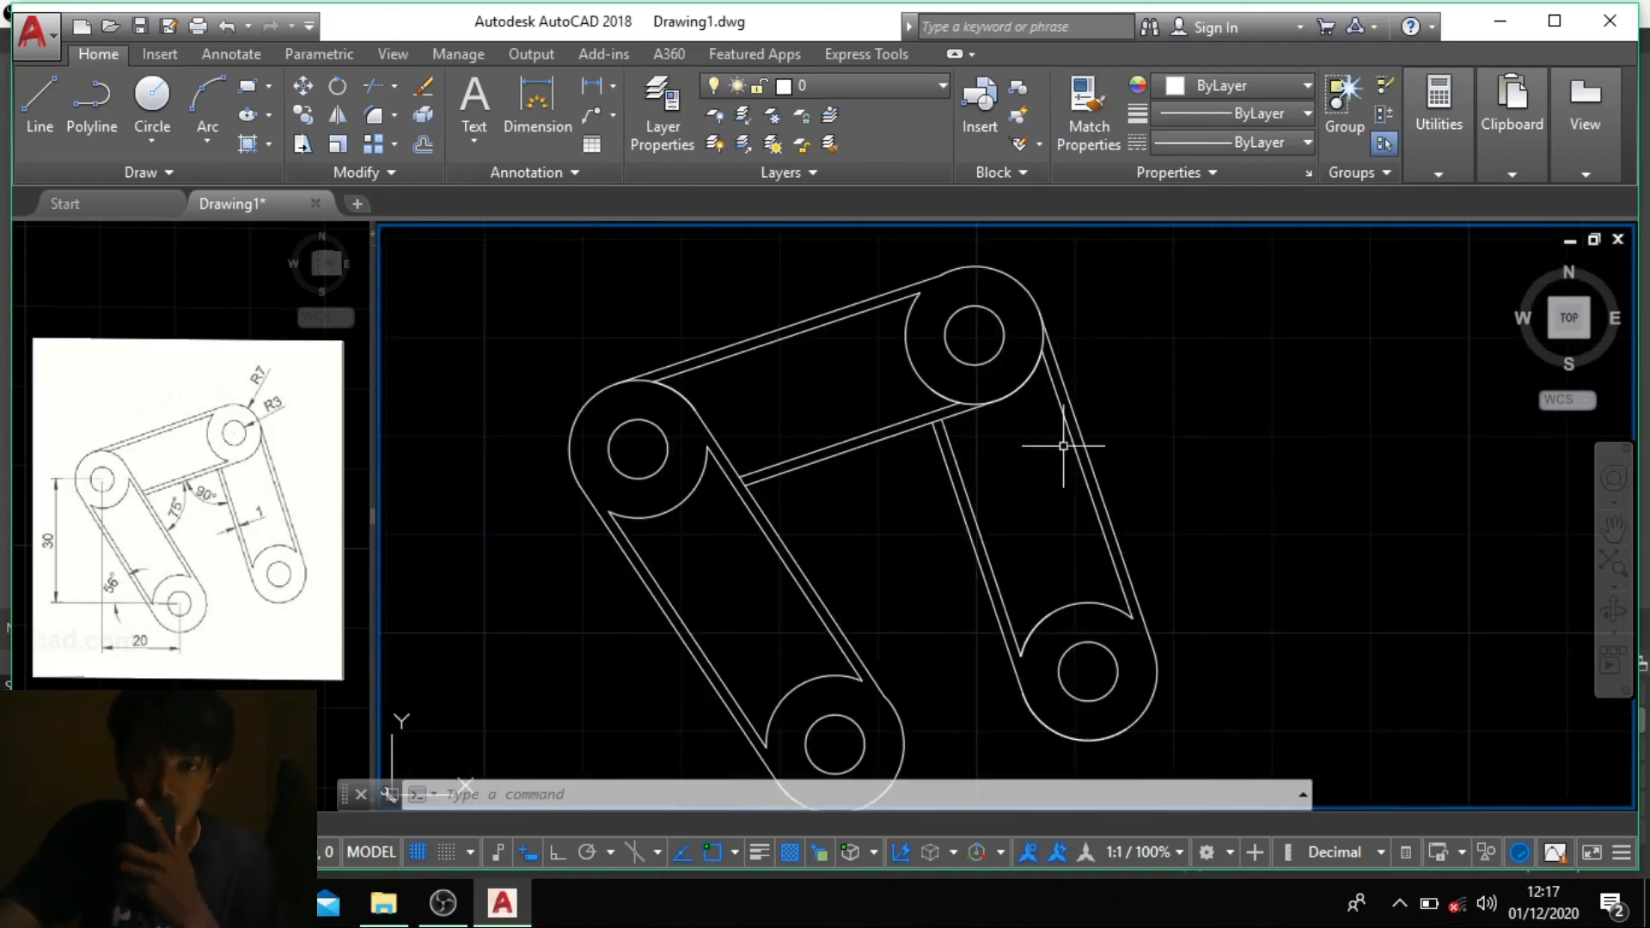
scroll(1063, 446, down, 2)
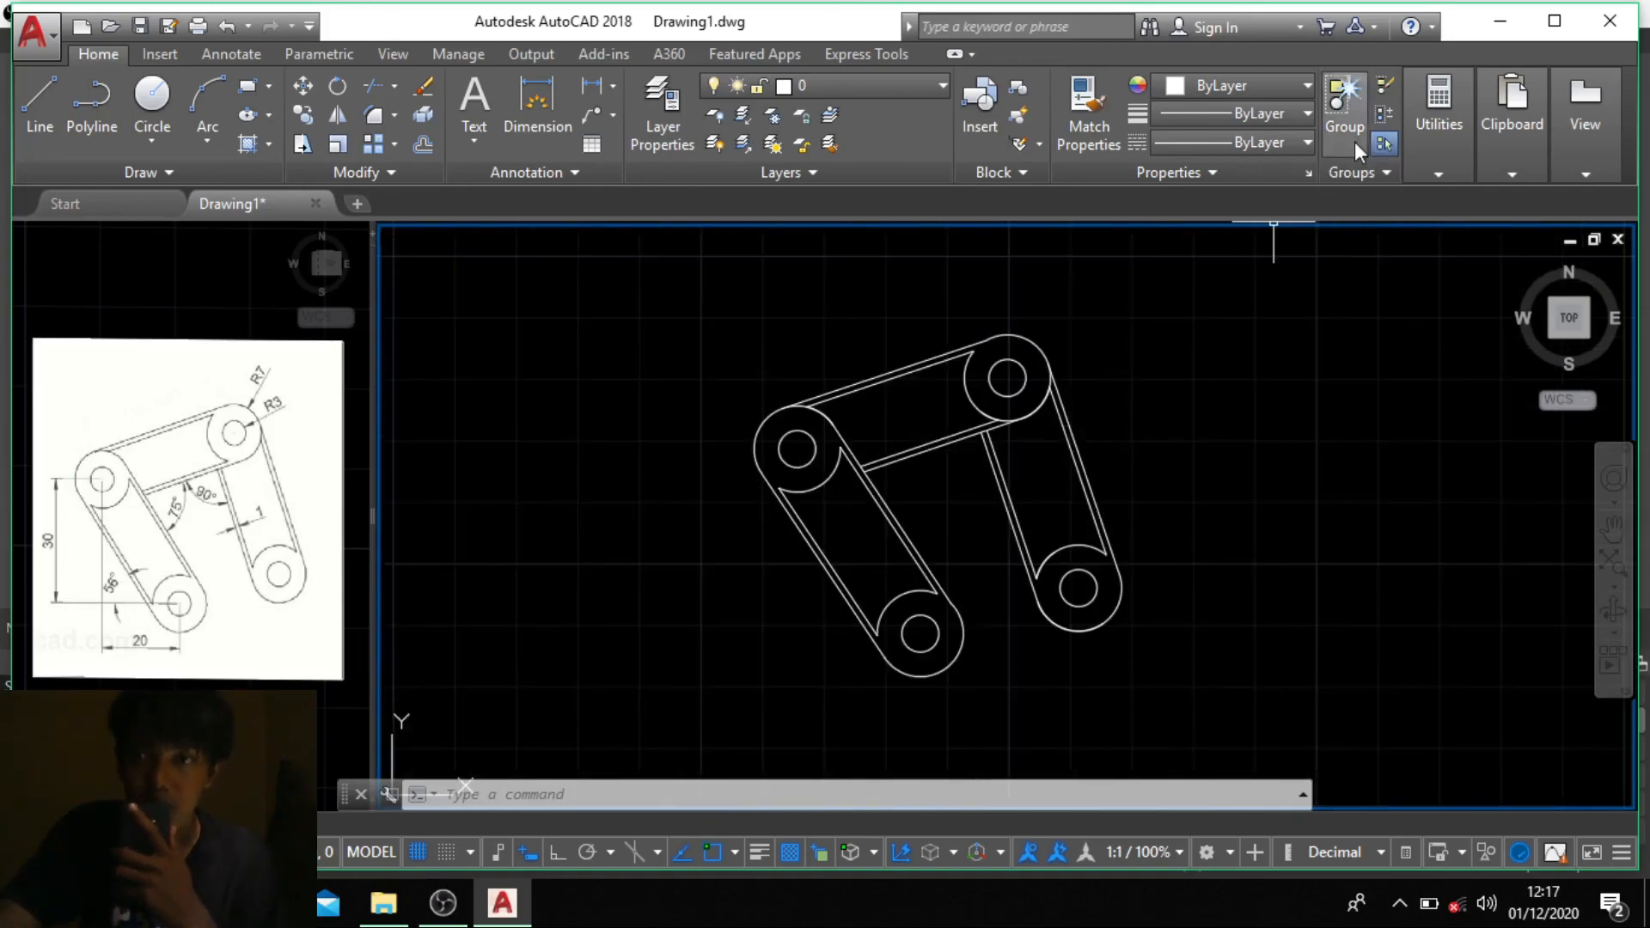
click(1496, 21)
click(464, 903)
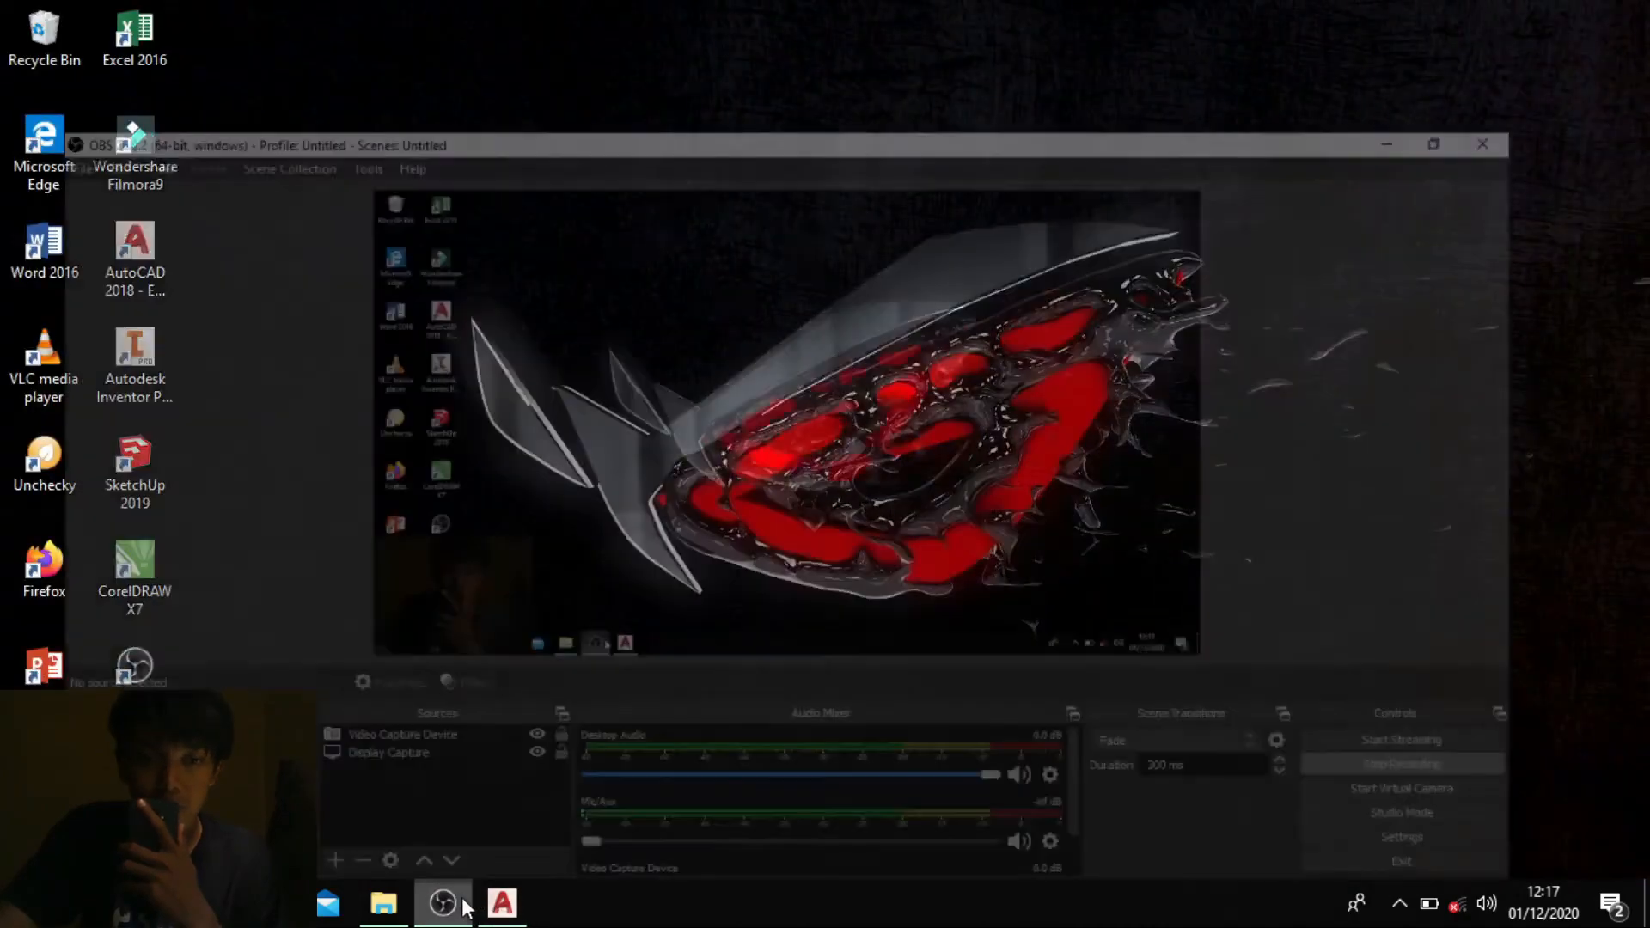